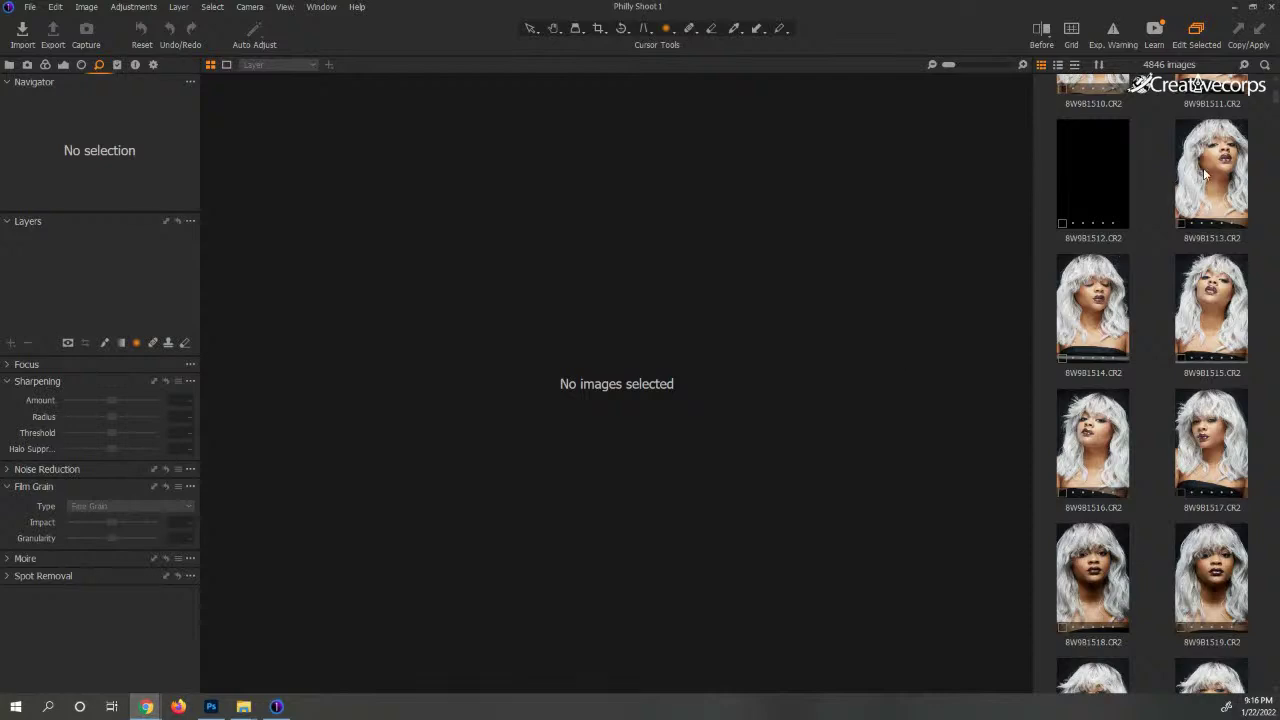
- Widen the thumbnail browser to three columns and browse to the pink-haired portraits
drag(1032, 208, 980, 210)
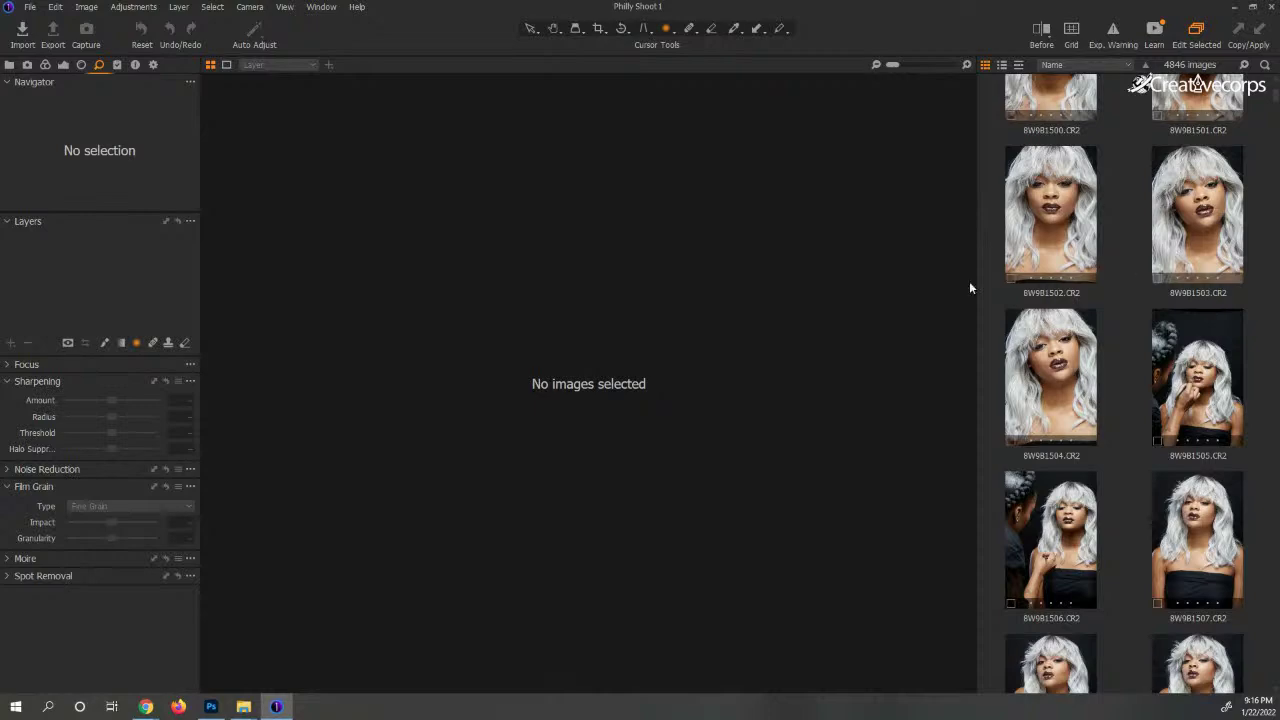
scroll(1064, 369, down, 15)
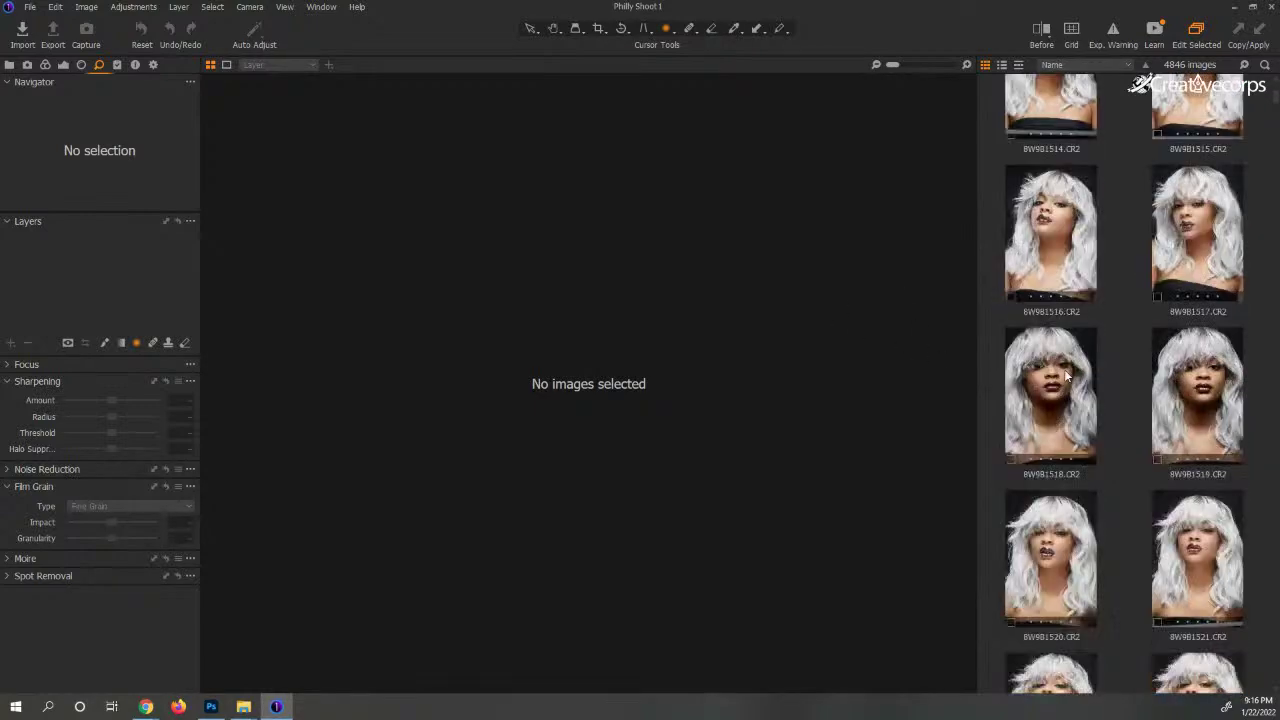
scroll(1066, 377, down, 8)
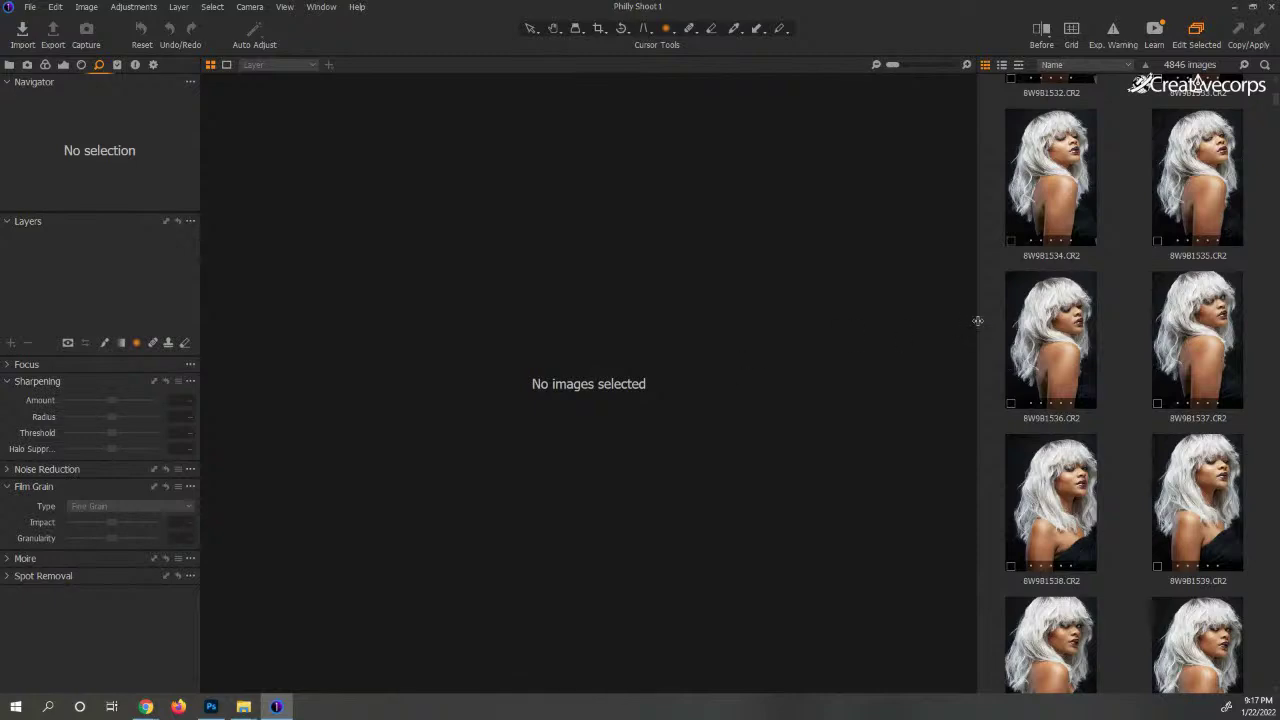
drag(978, 323, 869, 332)
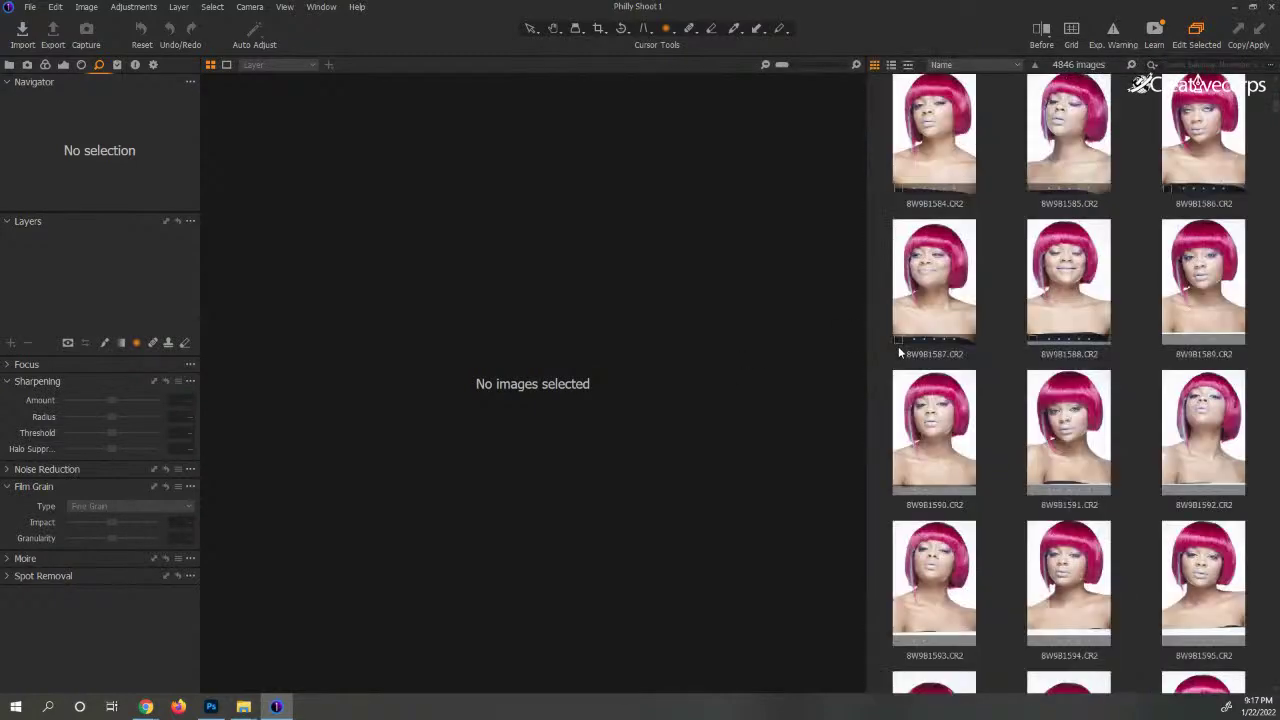
scroll(1080, 370, up, 4)
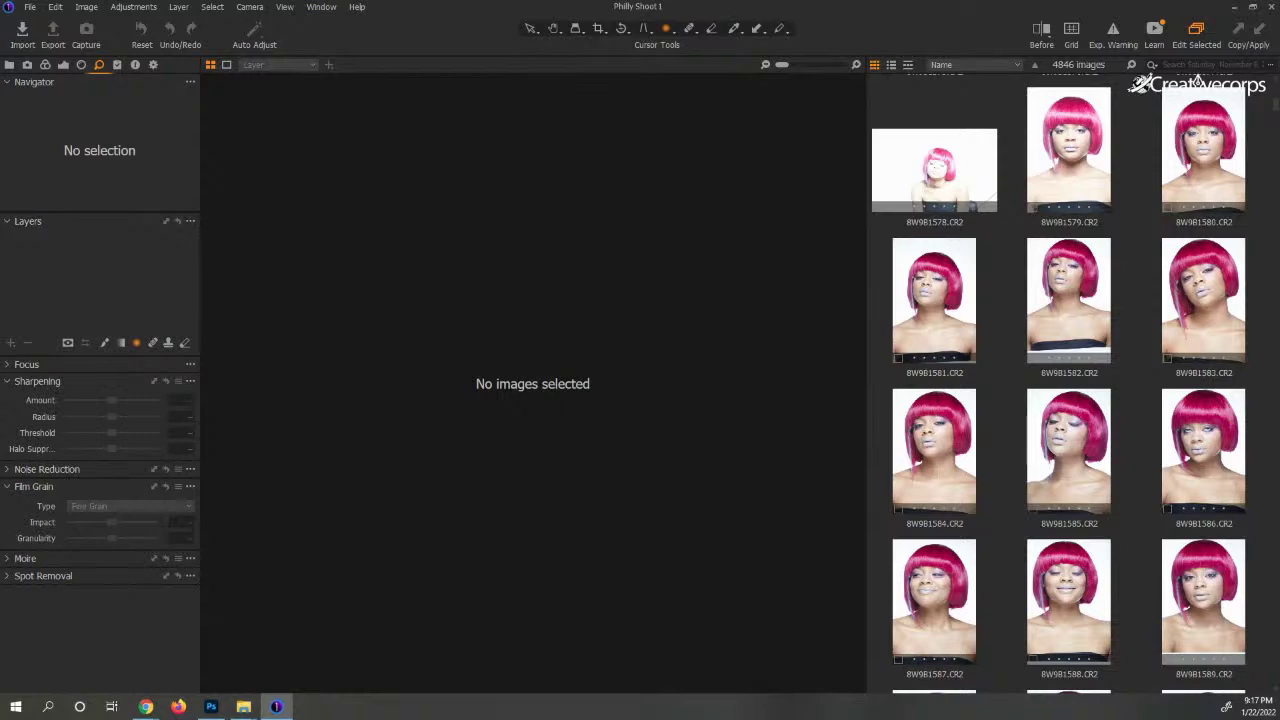
- Open photo 8W9B1582.CR2 fitted to the viewer and activate the Select cursor
click(1068, 300)
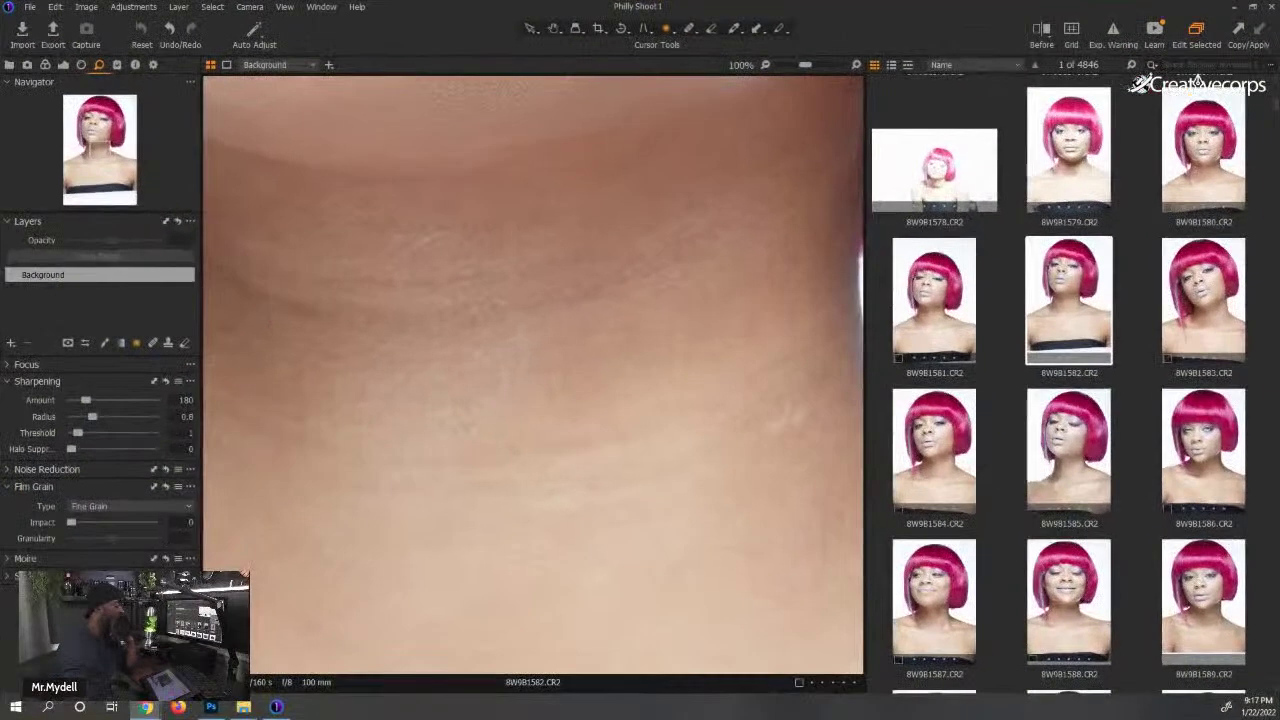
key(ctrl+0)
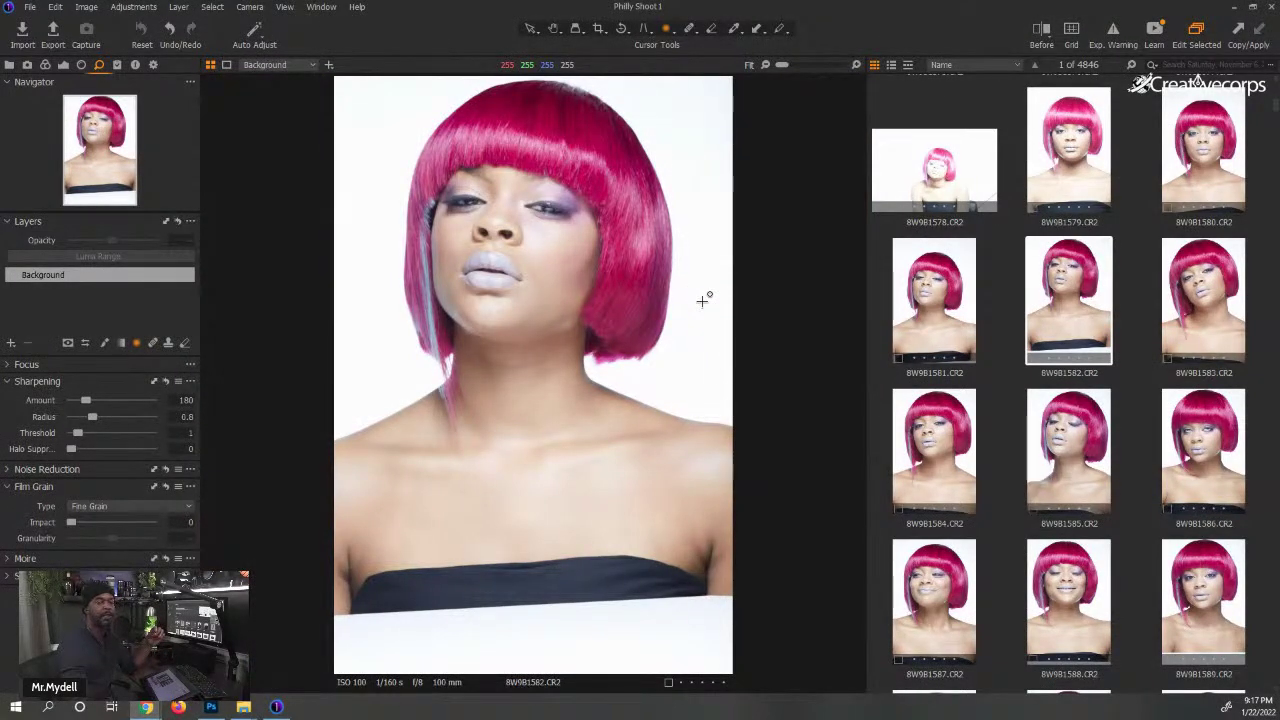
click(532, 29)
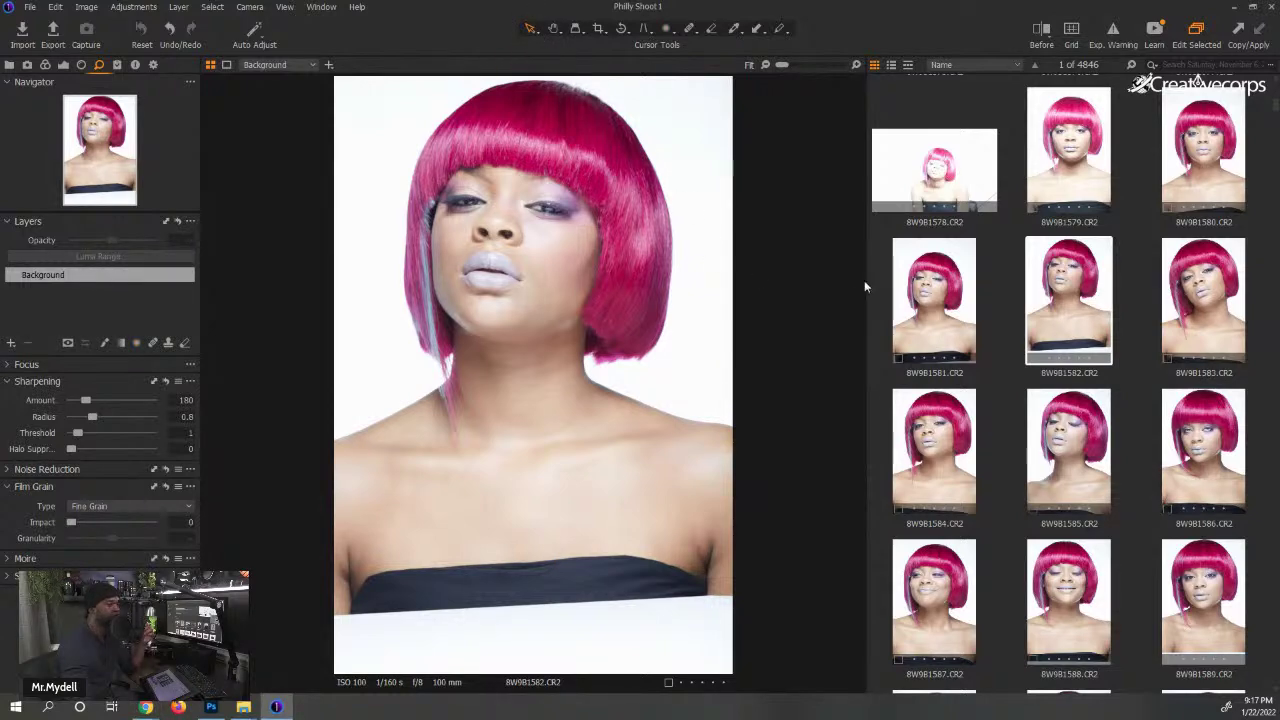
- Review the smooth pink bob portraits one by one, from 8W9B1597.CR2 to the rear profile shot 8W9B1630.CR2
scroll(978, 318, down, 5)
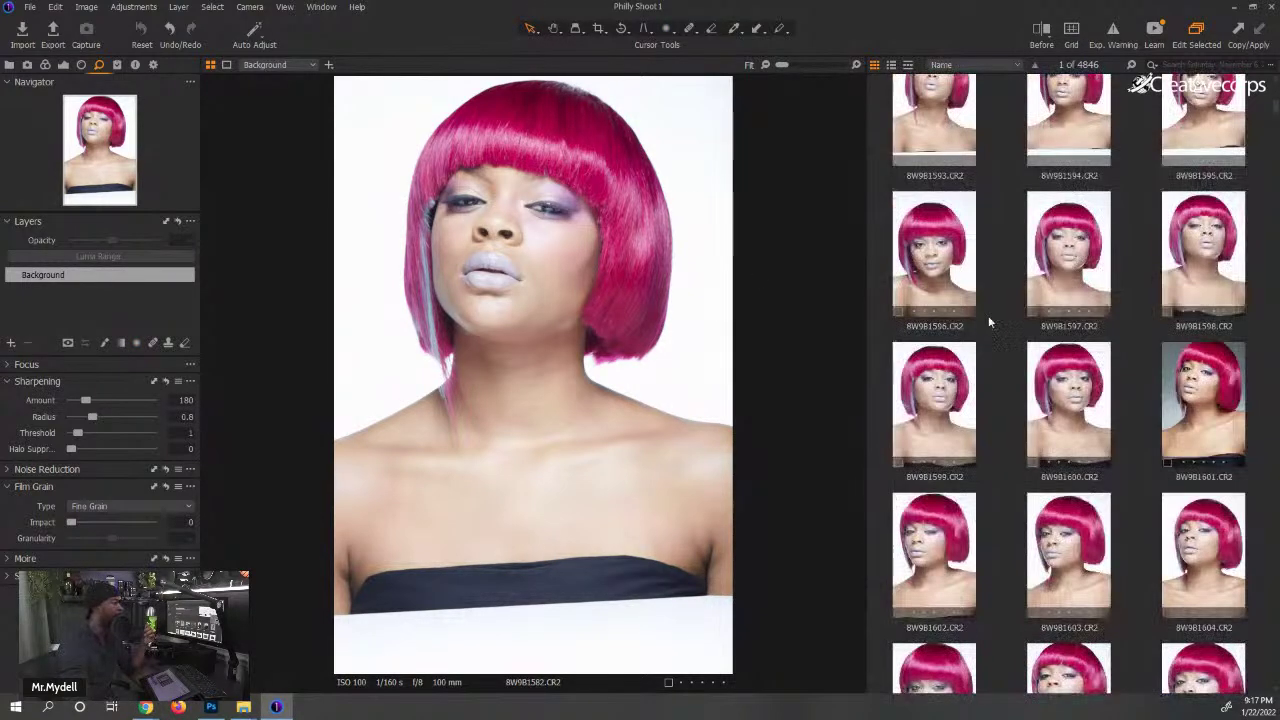
click(1070, 265)
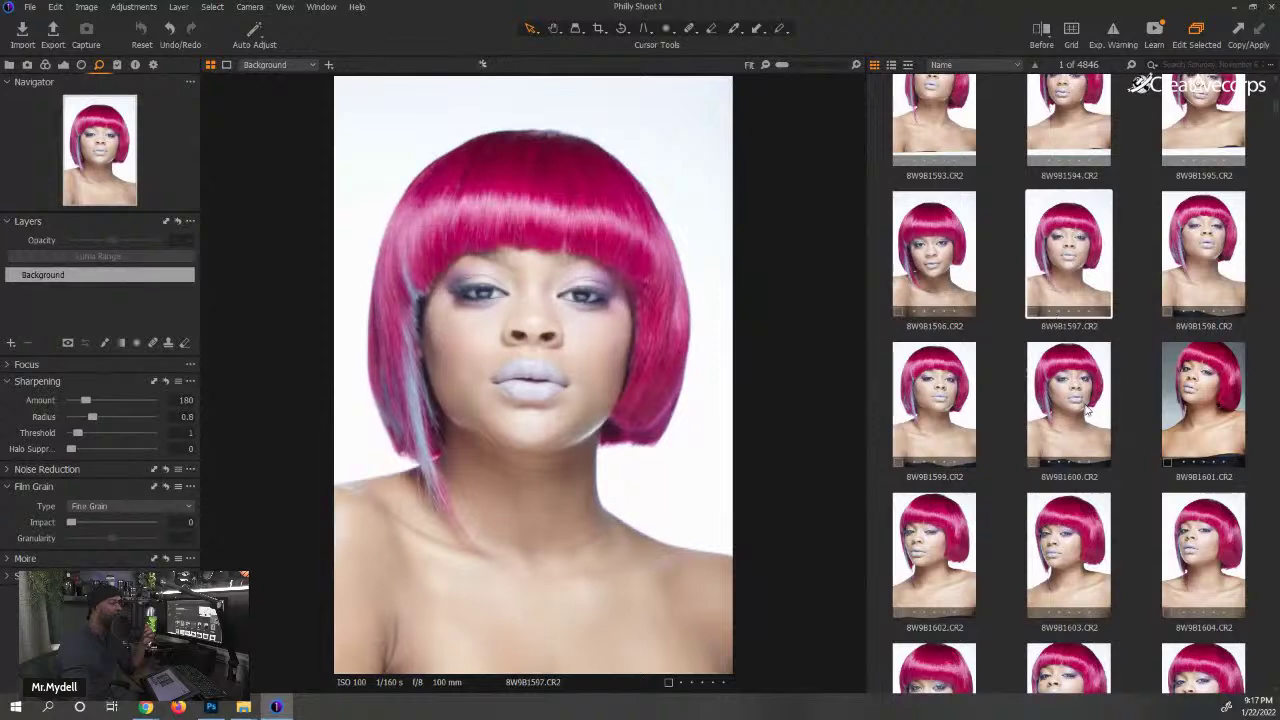
click(1086, 409)
scroll(1087, 409, down, 1)
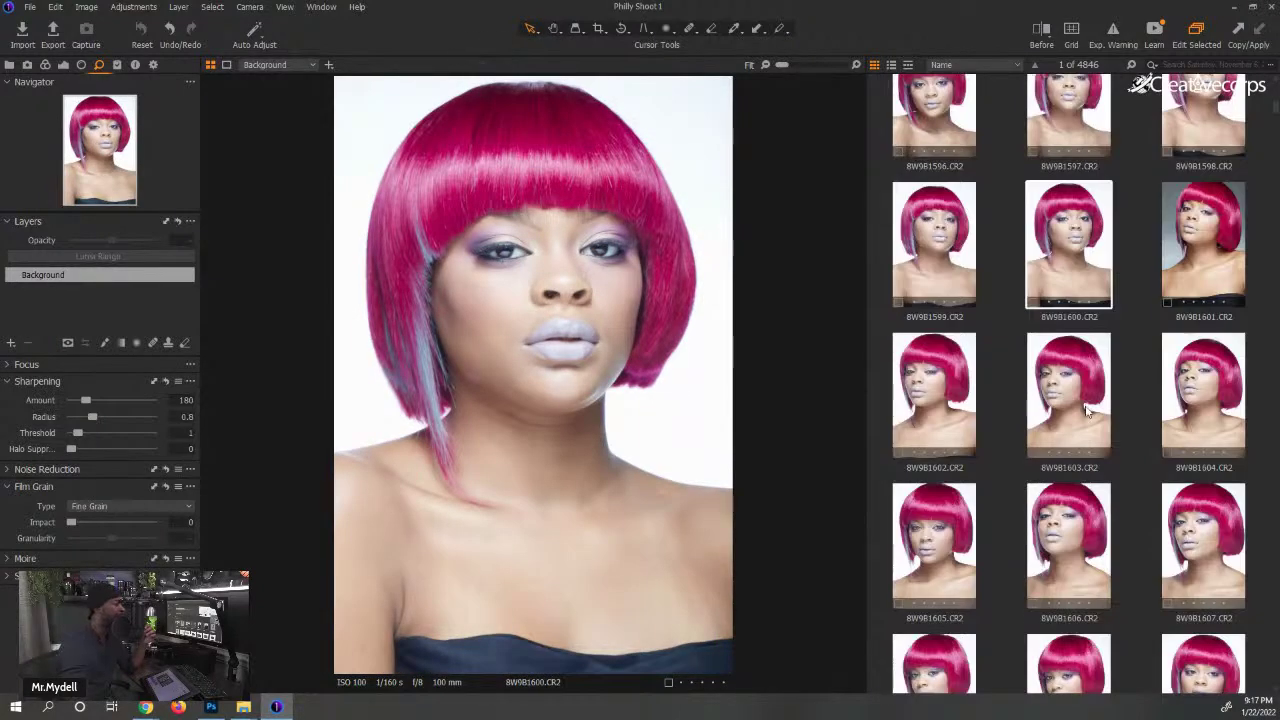
click(1088, 405)
scroll(1088, 405, down, 2)
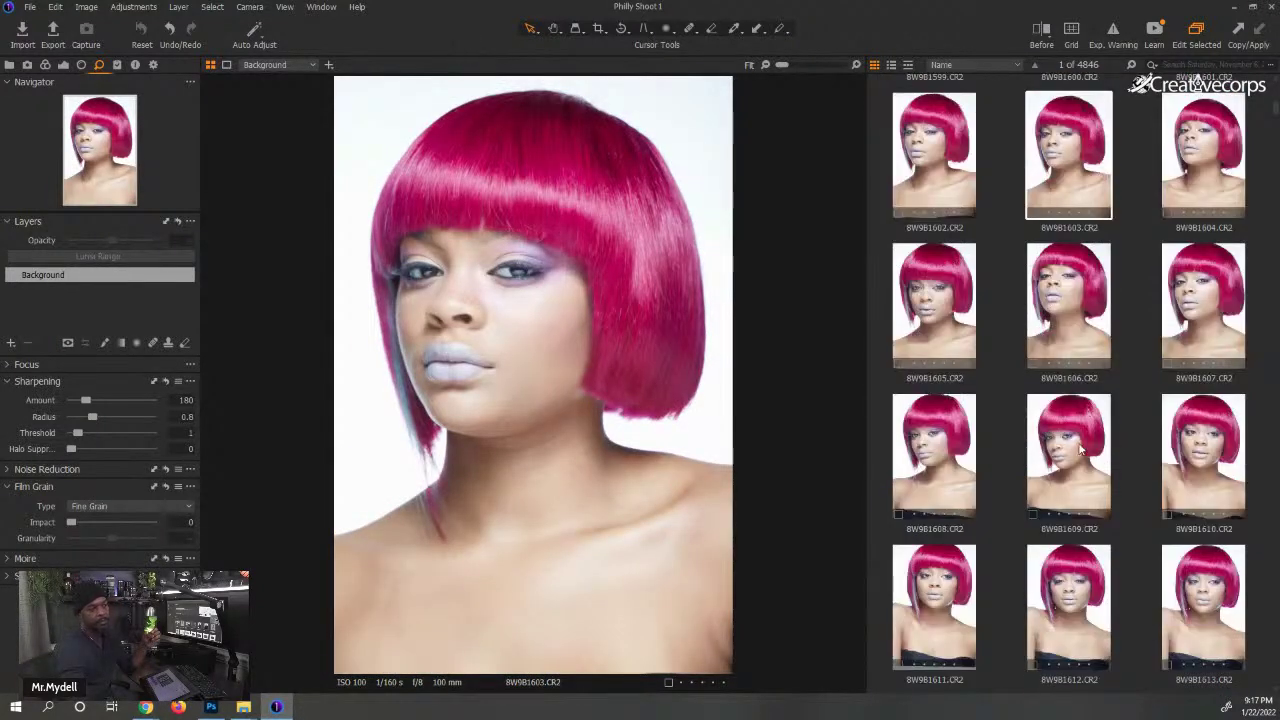
click(1080, 450)
scroll(1080, 450, down, 3)
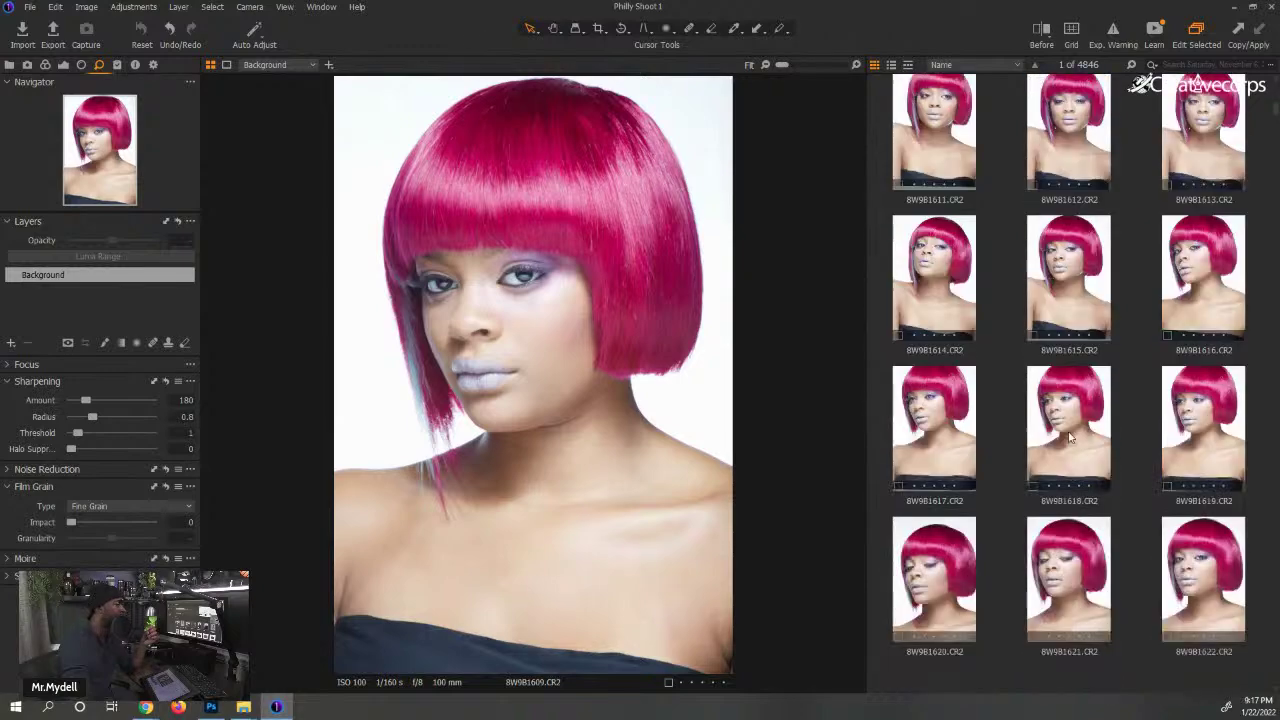
click(1068, 437)
scroll(1068, 435, down, 3)
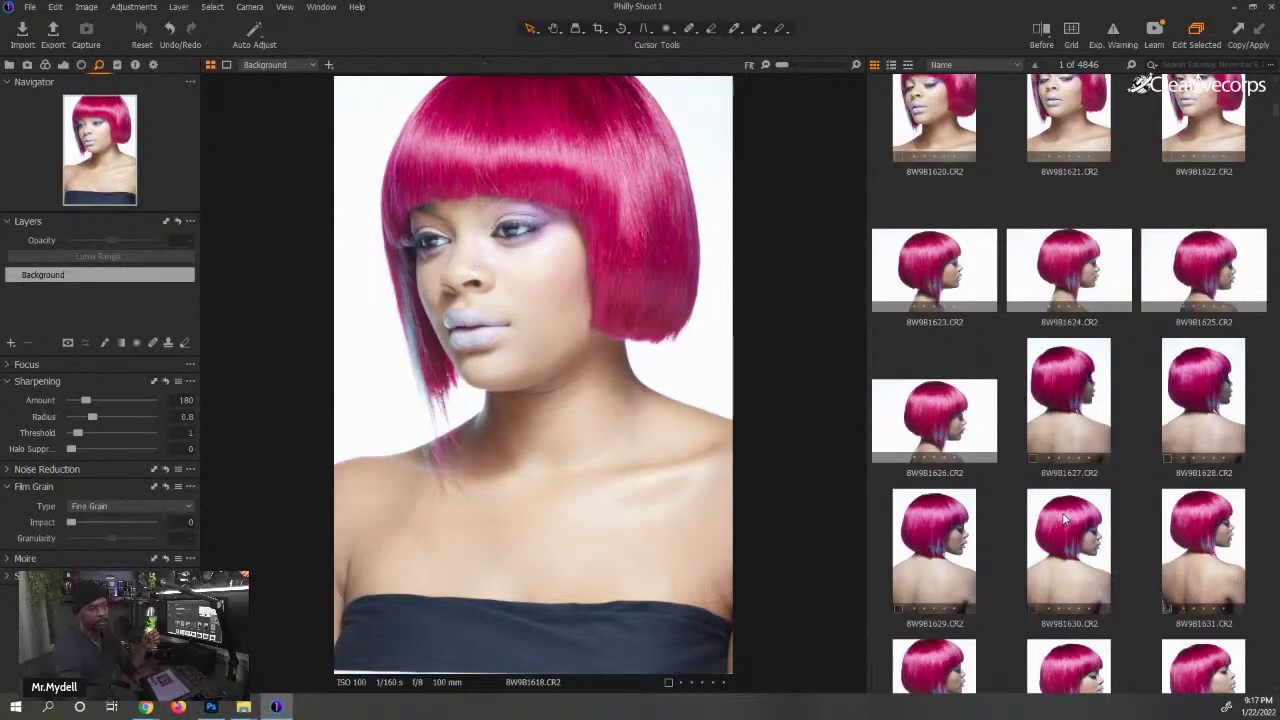
click(1065, 519)
- Compare the tousled pink hair portraits between 8W9B1687.CR2 and 8W9B1695.CR2, including the hand-on-face poses
scroll(1063, 519, down, 8)
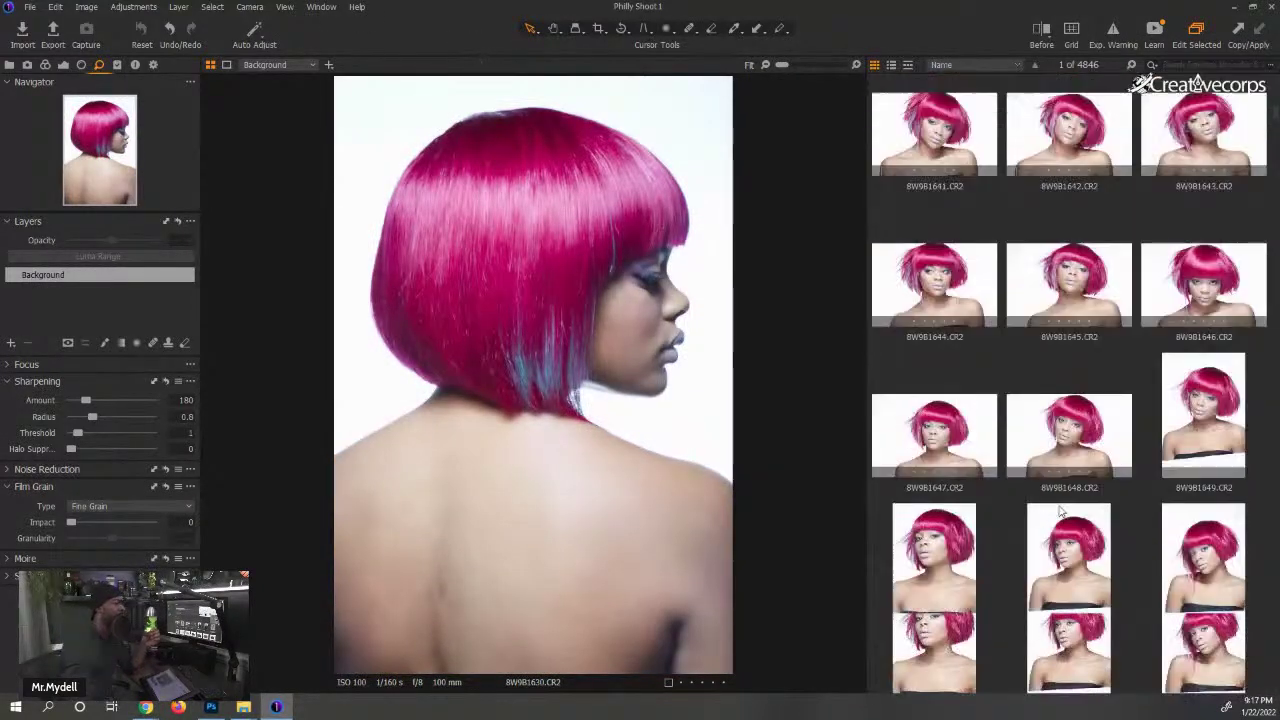
scroll(1055, 515, down, 11)
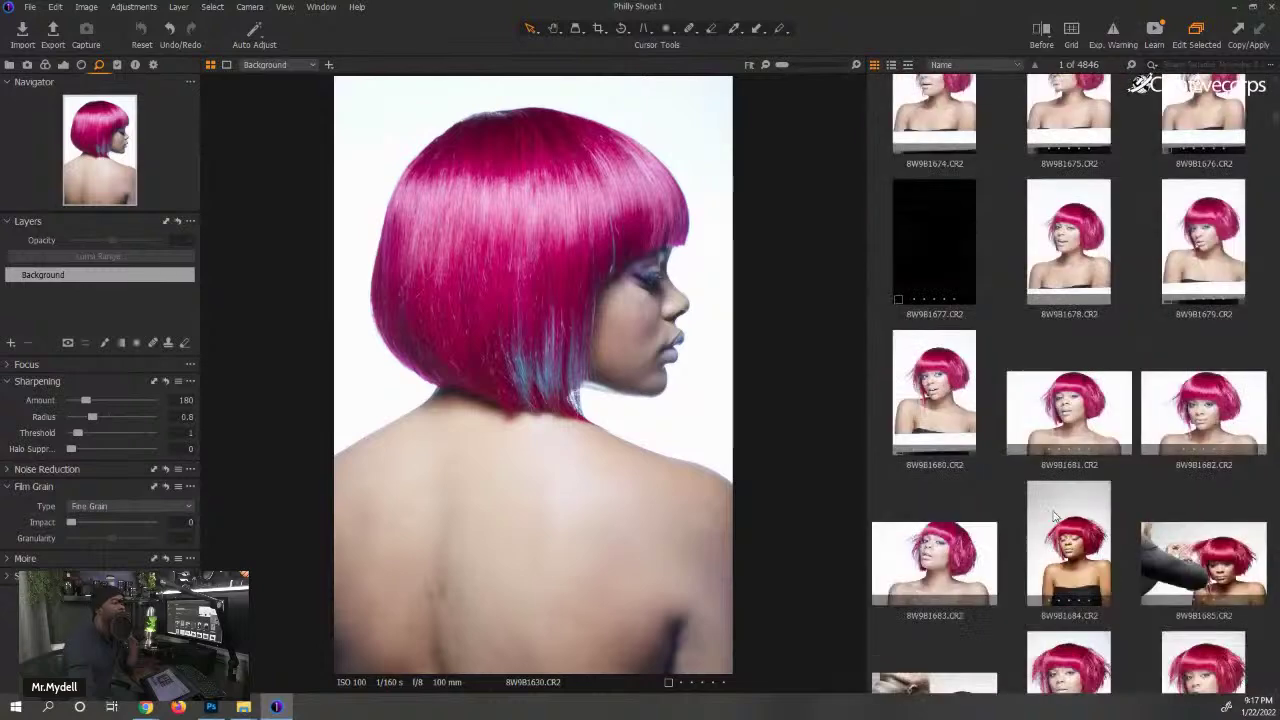
scroll(1055, 517, down, 4)
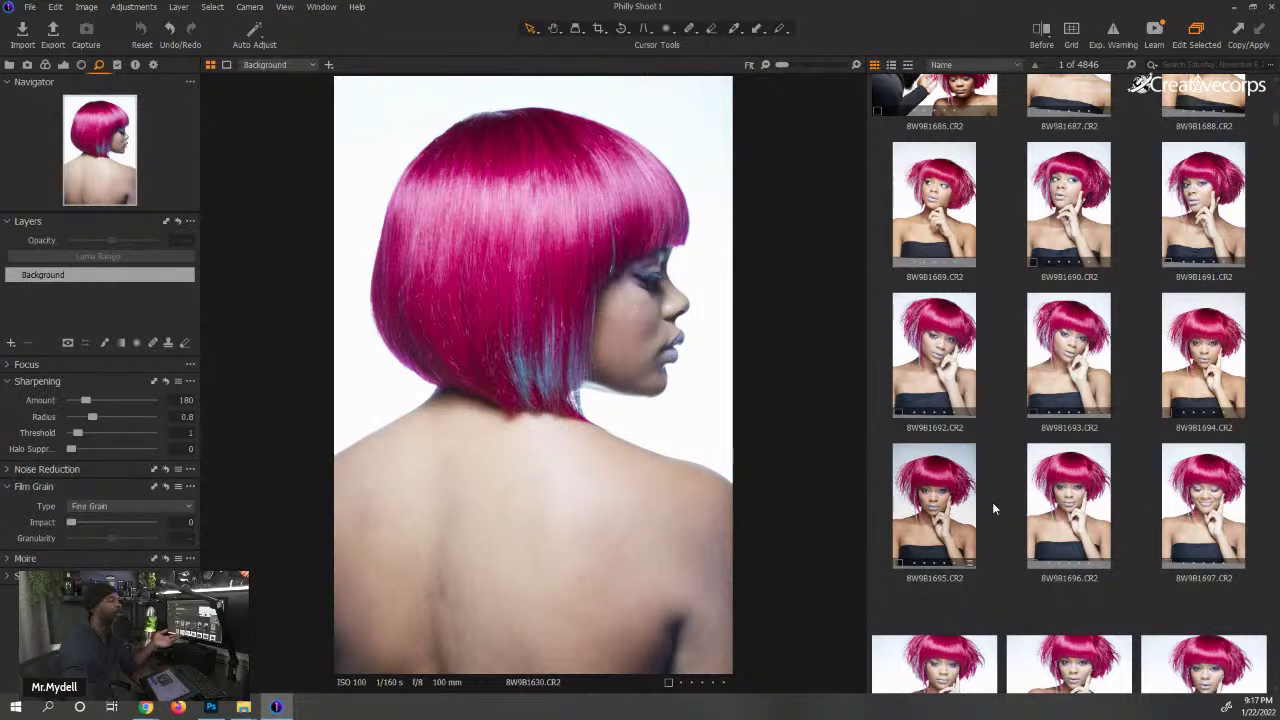
scroll(992, 505, down, 1)
click(933, 358)
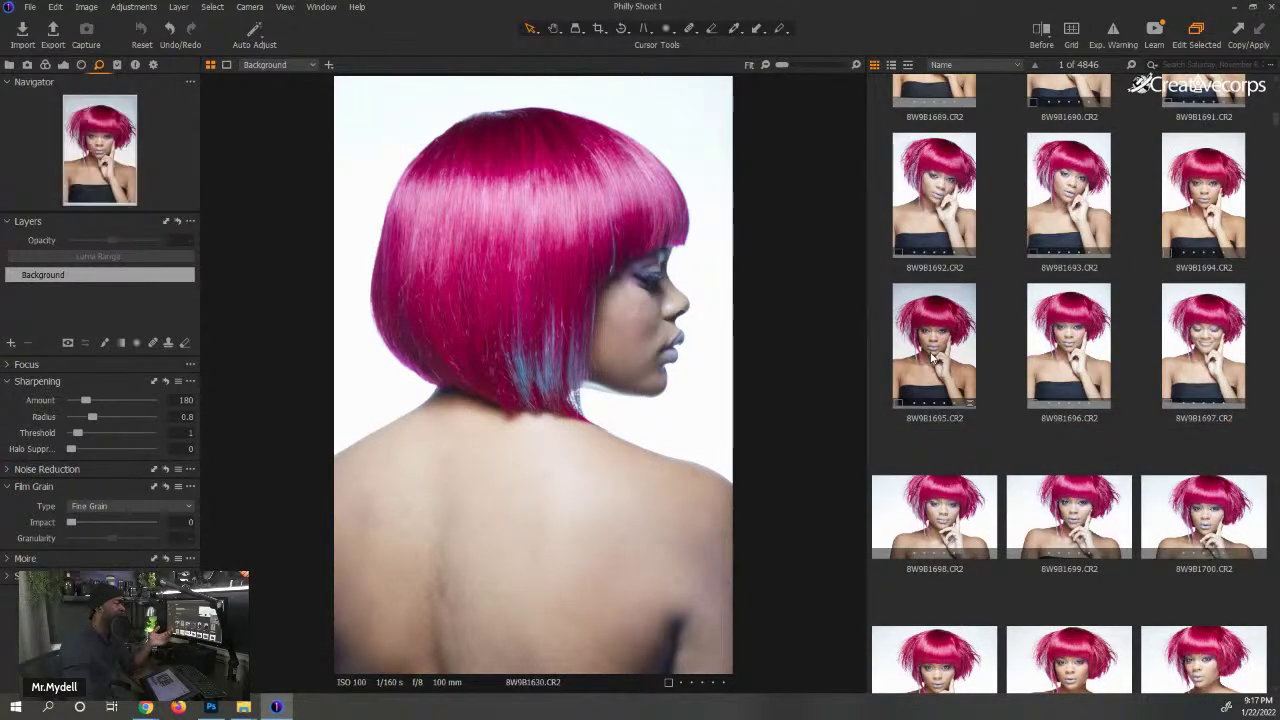
scroll(1000, 320, up, 1)
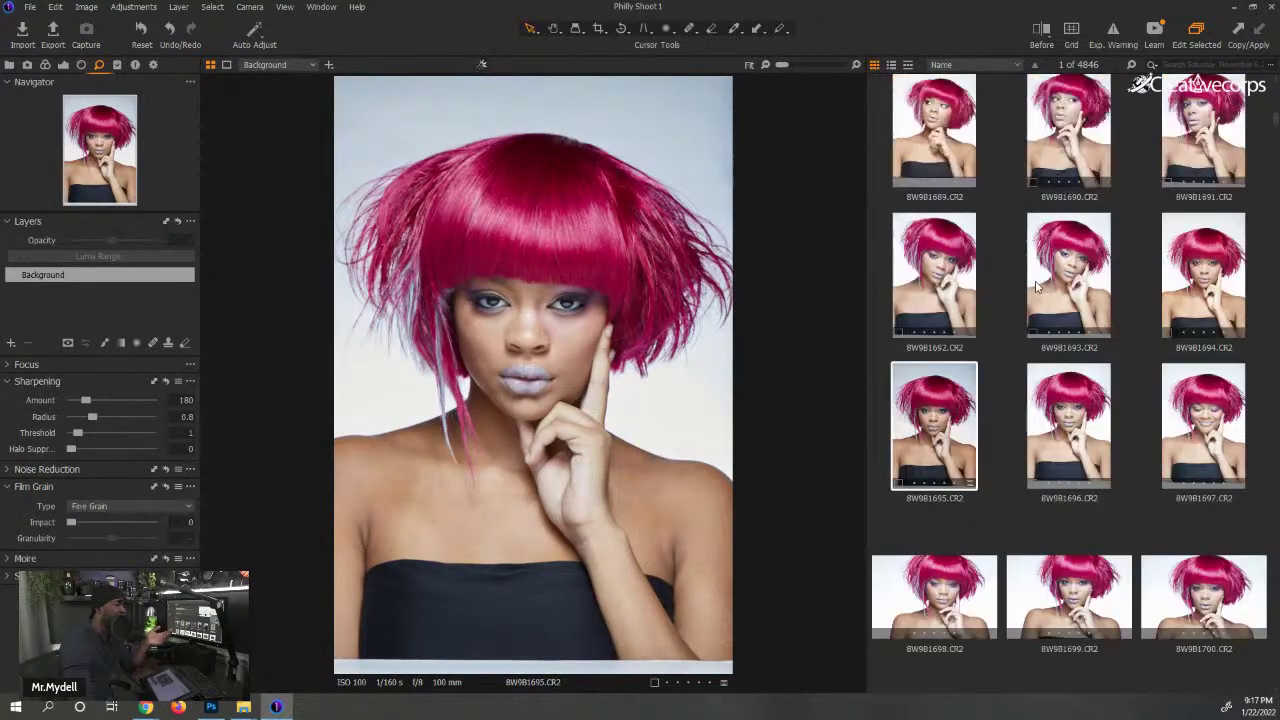
click(1047, 226)
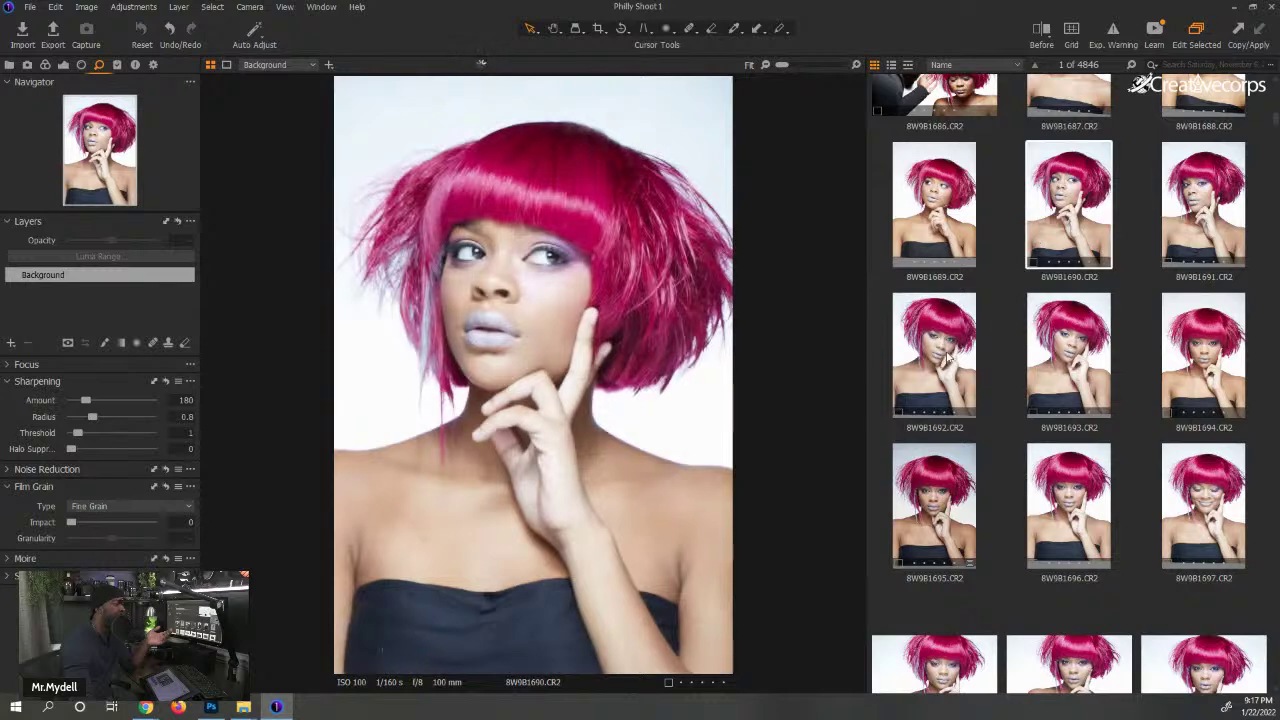
key(Down)
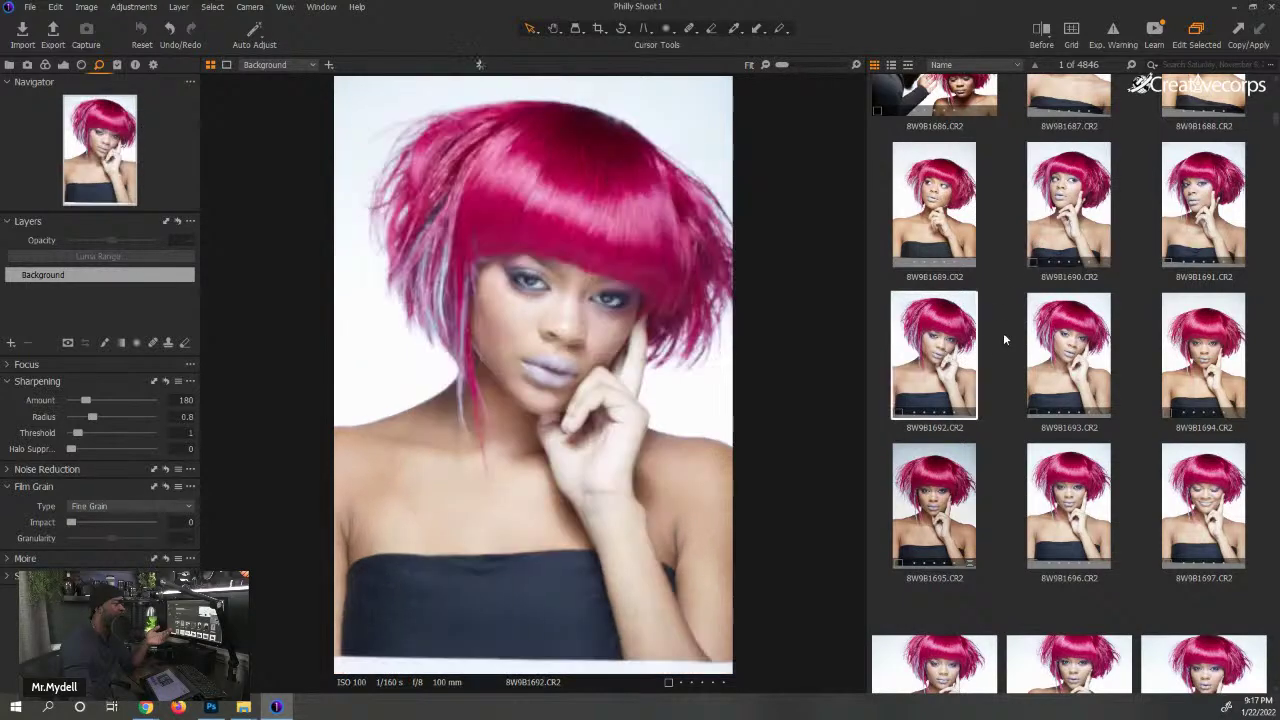
click(1197, 224)
click(1208, 335)
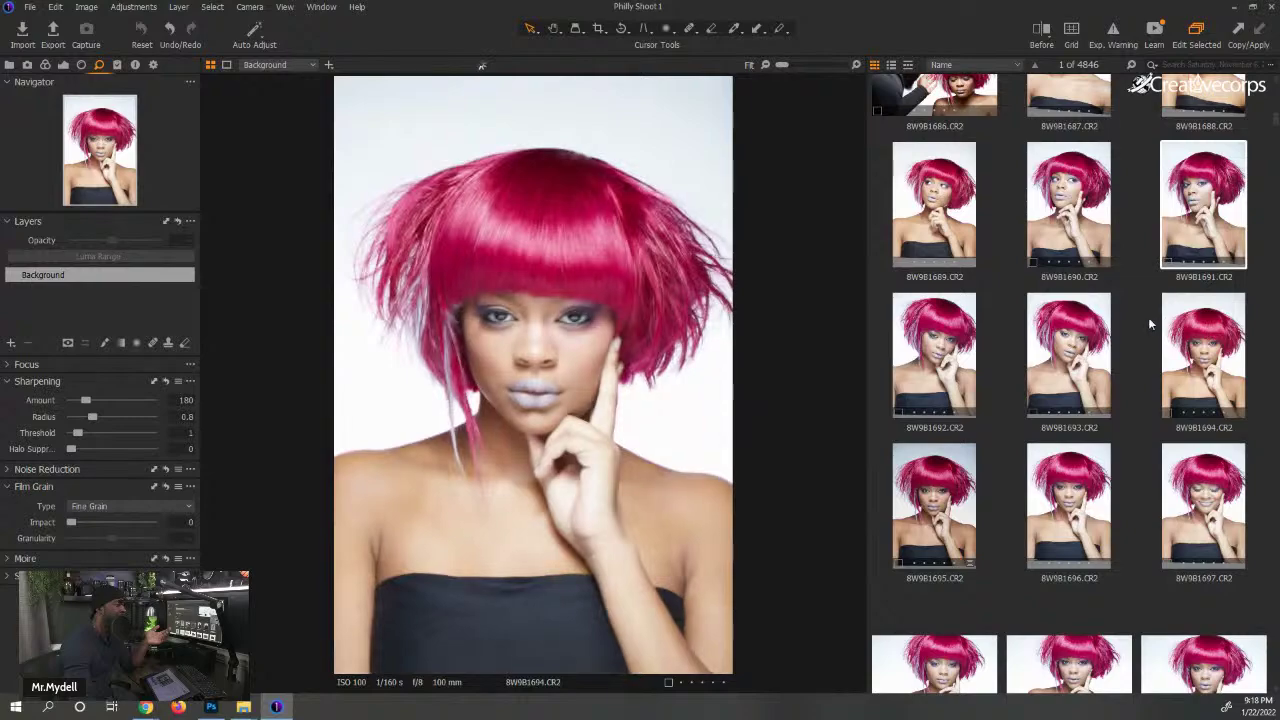
scroll(1150, 320, up, 2)
click(1050, 278)
scroll(1047, 358, down, 3)
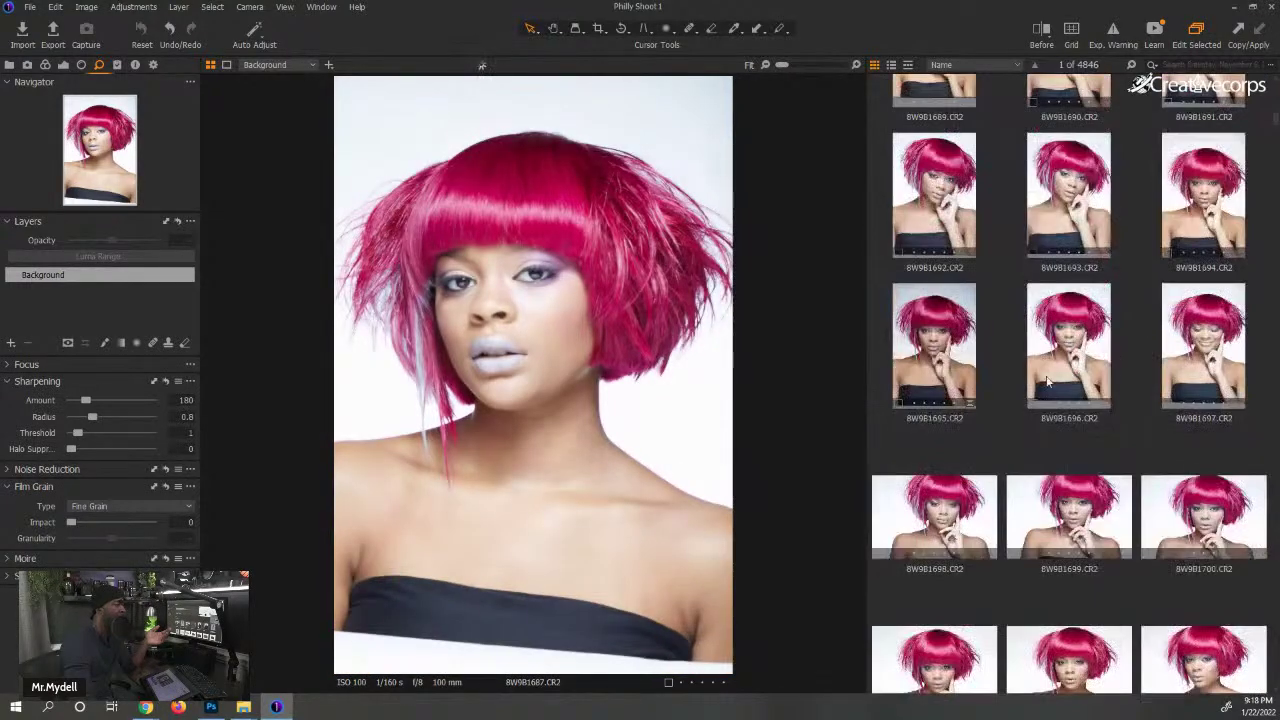
- Review the remaining tousled pink hair shots, viewing 8W9B1699.CR2, 8W9B1708.CR2 and 8W9B1720.CR2
click(1078, 495)
scroll(1065, 493, down, 3)
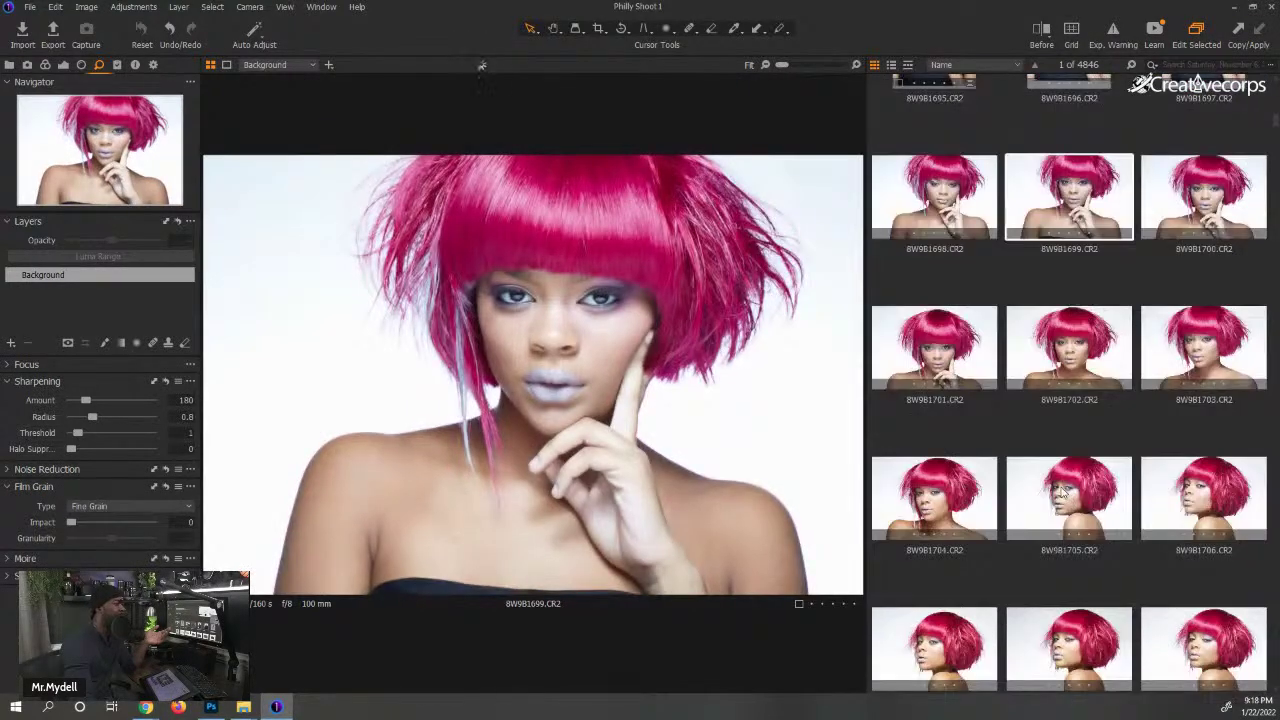
scroll(1065, 492, down, 3)
click(1068, 407)
scroll(1068, 407, down, 6)
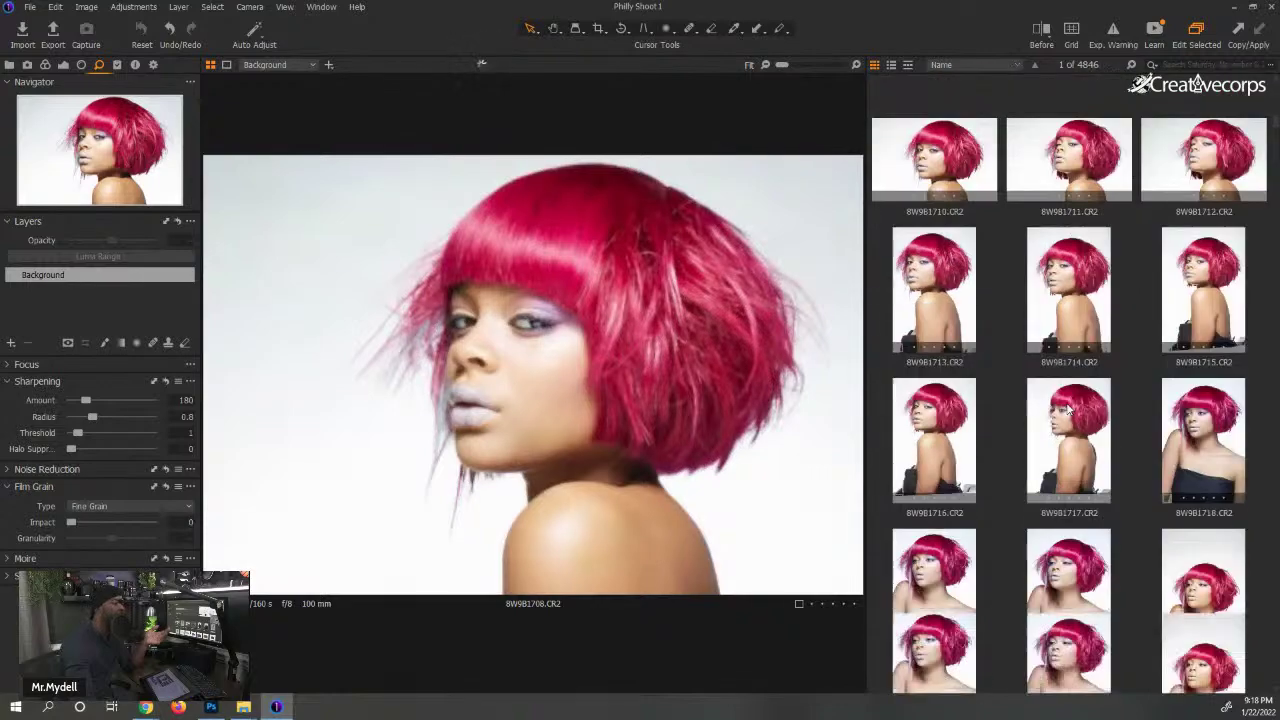
click(1065, 419)
- Compare the bearded man's frontal, three-quarter and close-up portraits between 8W9B1738.CR2 and 8W9B1742.CR2
scroll(1064, 418, down, 4)
scroll(1064, 418, down, 4)
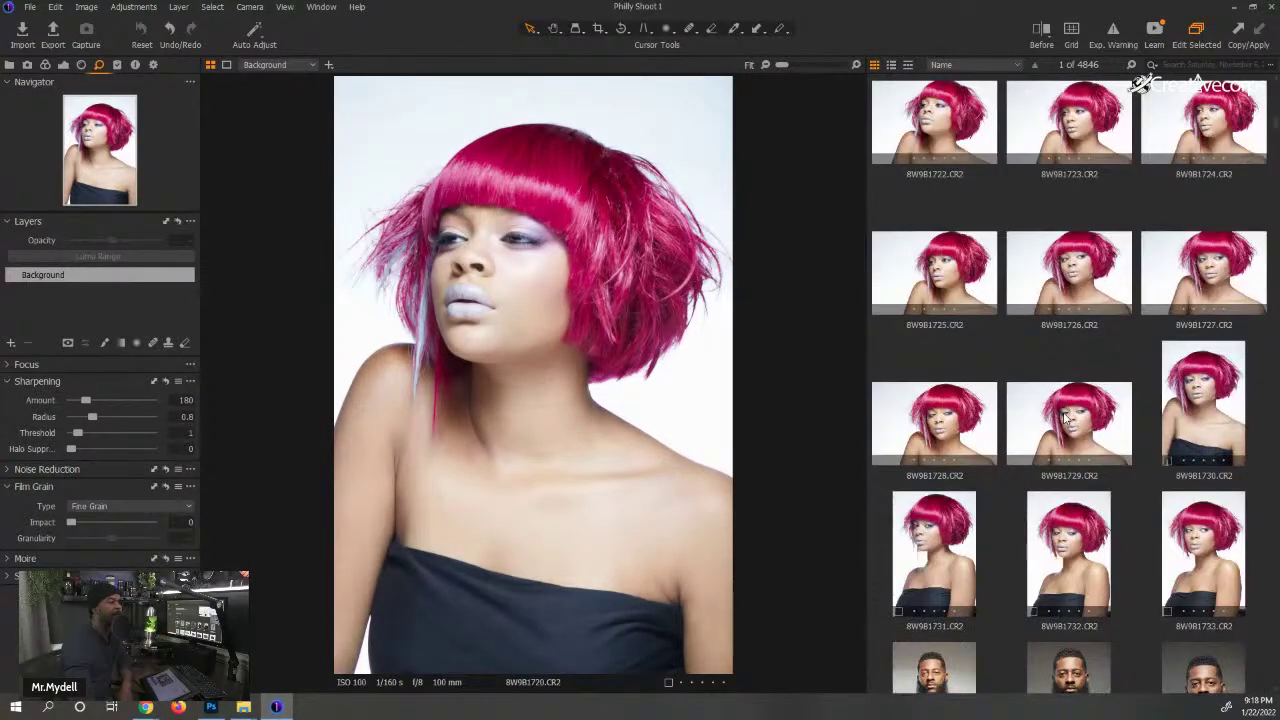
scroll(1065, 418, down, 2)
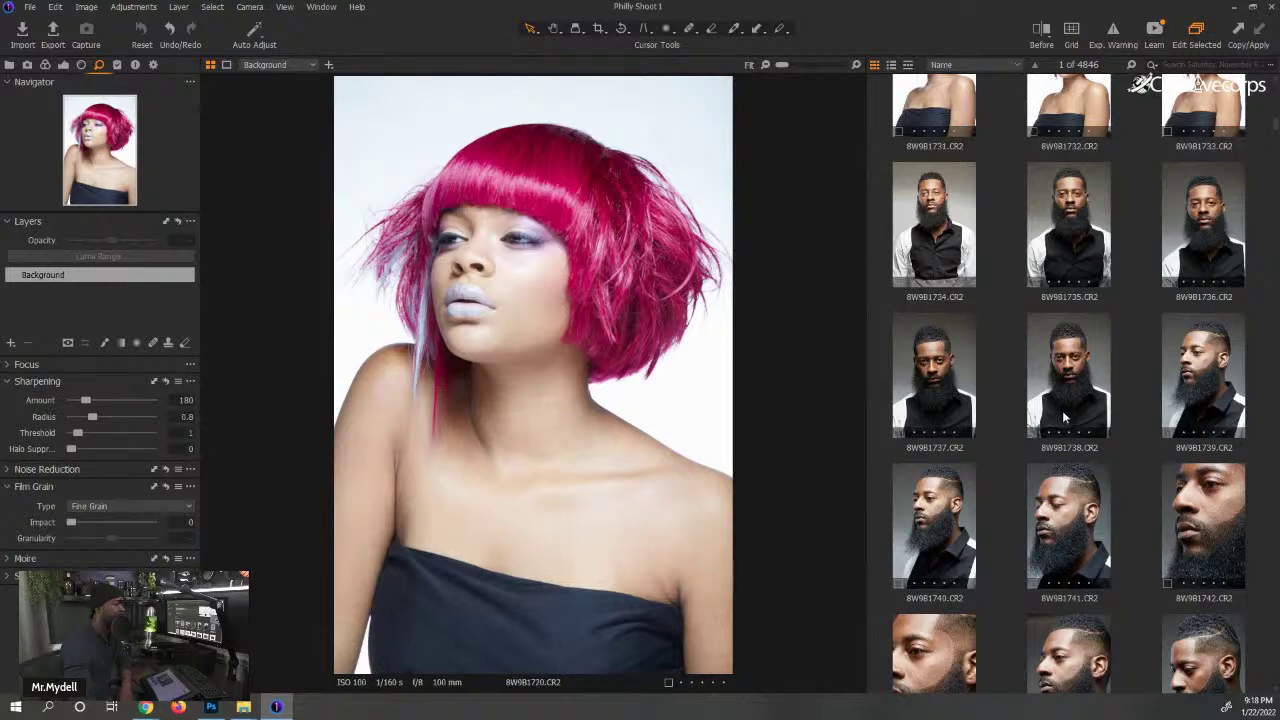
click(1054, 400)
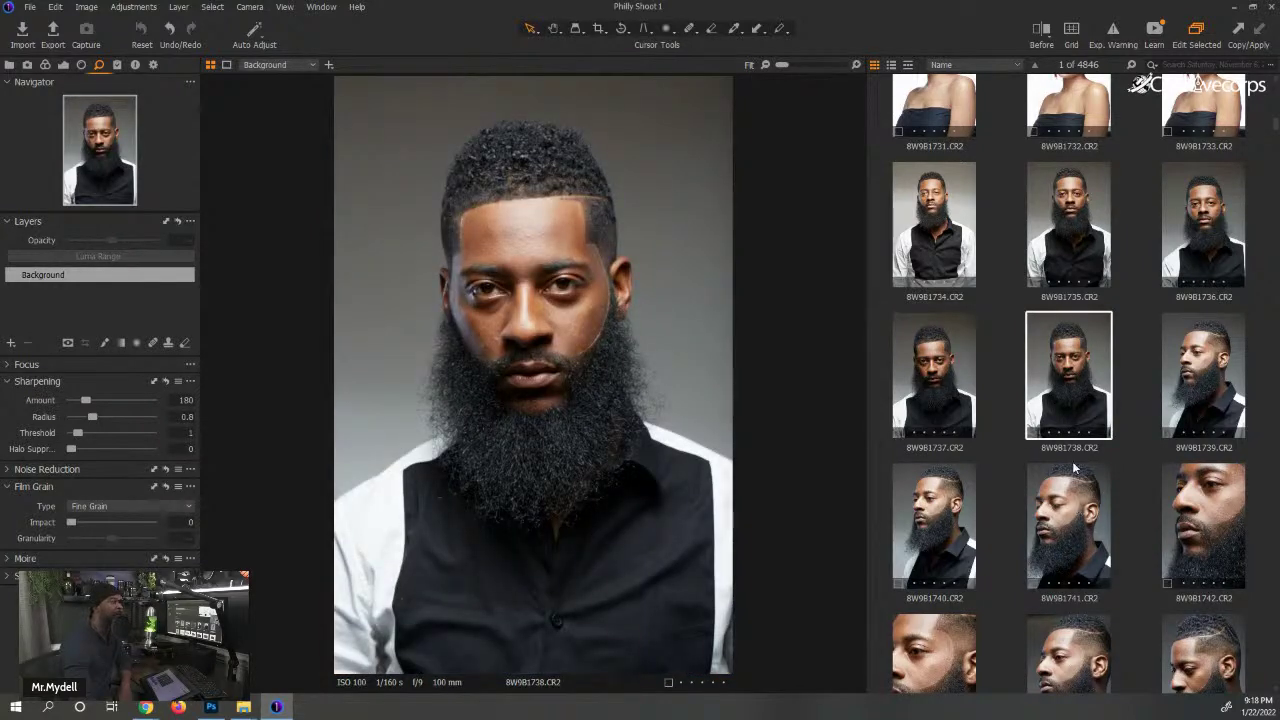
click(1076, 513)
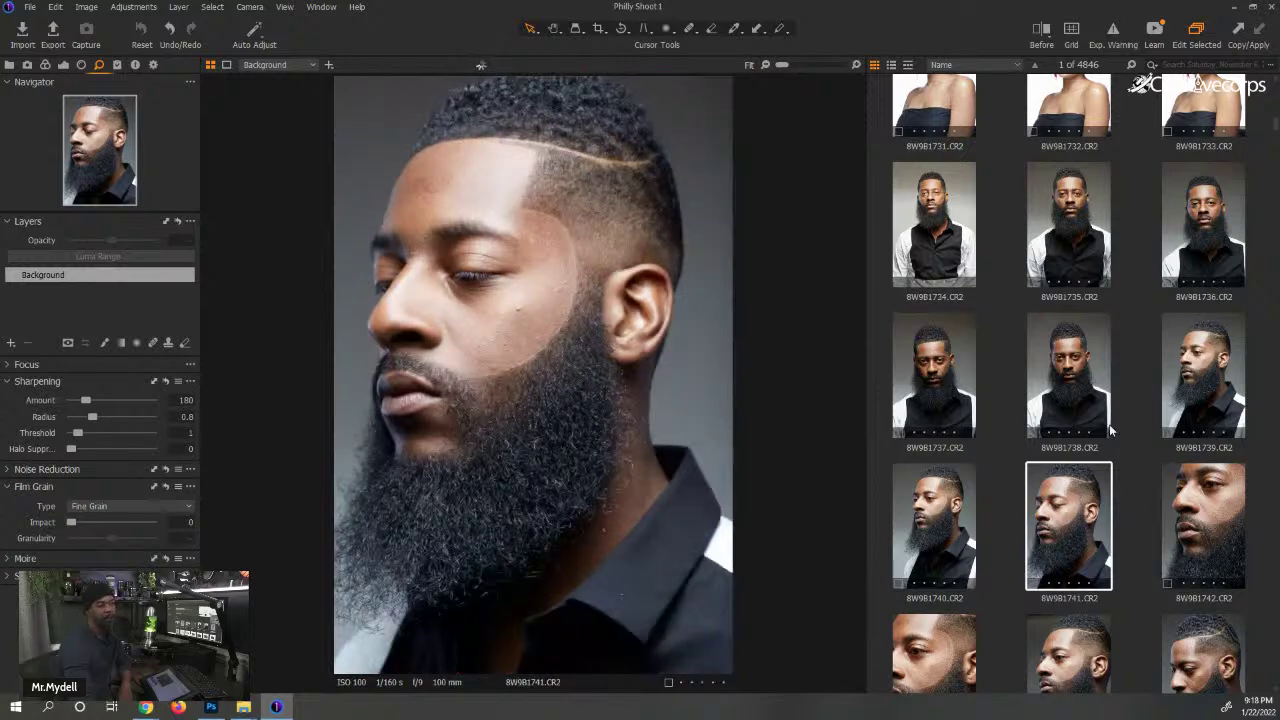
click(1203, 524)
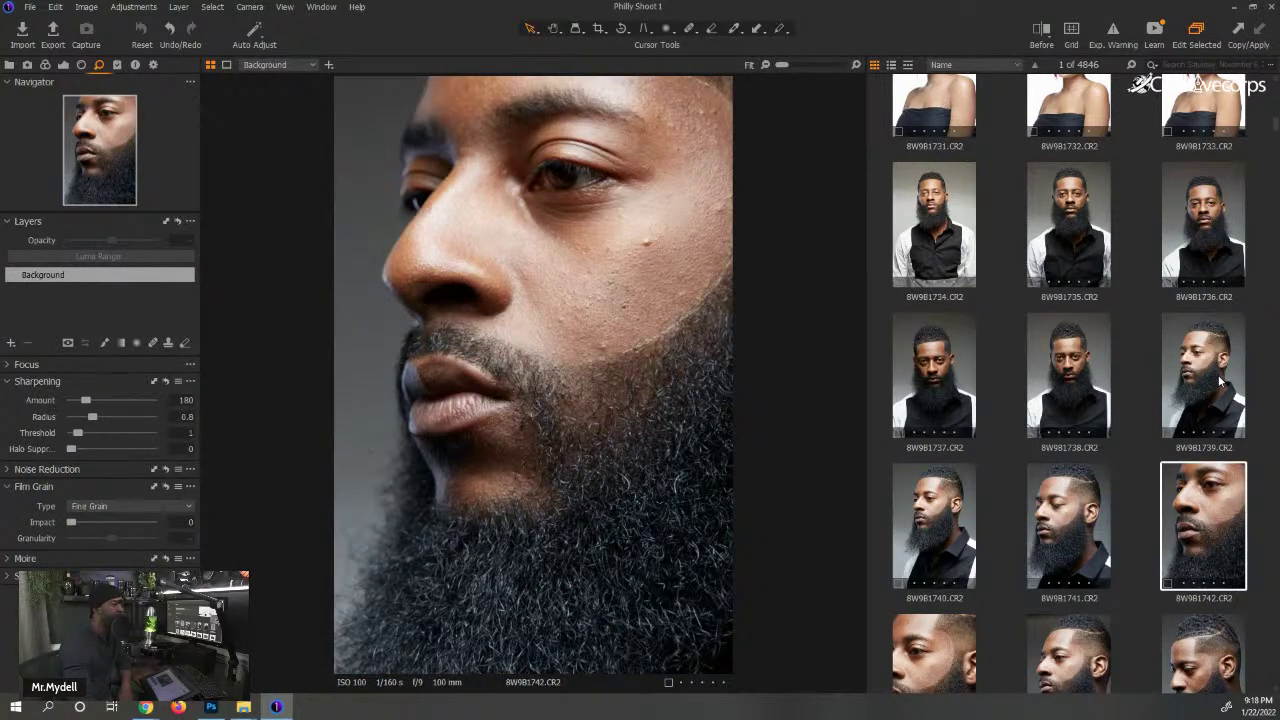
click(1218, 375)
click(968, 510)
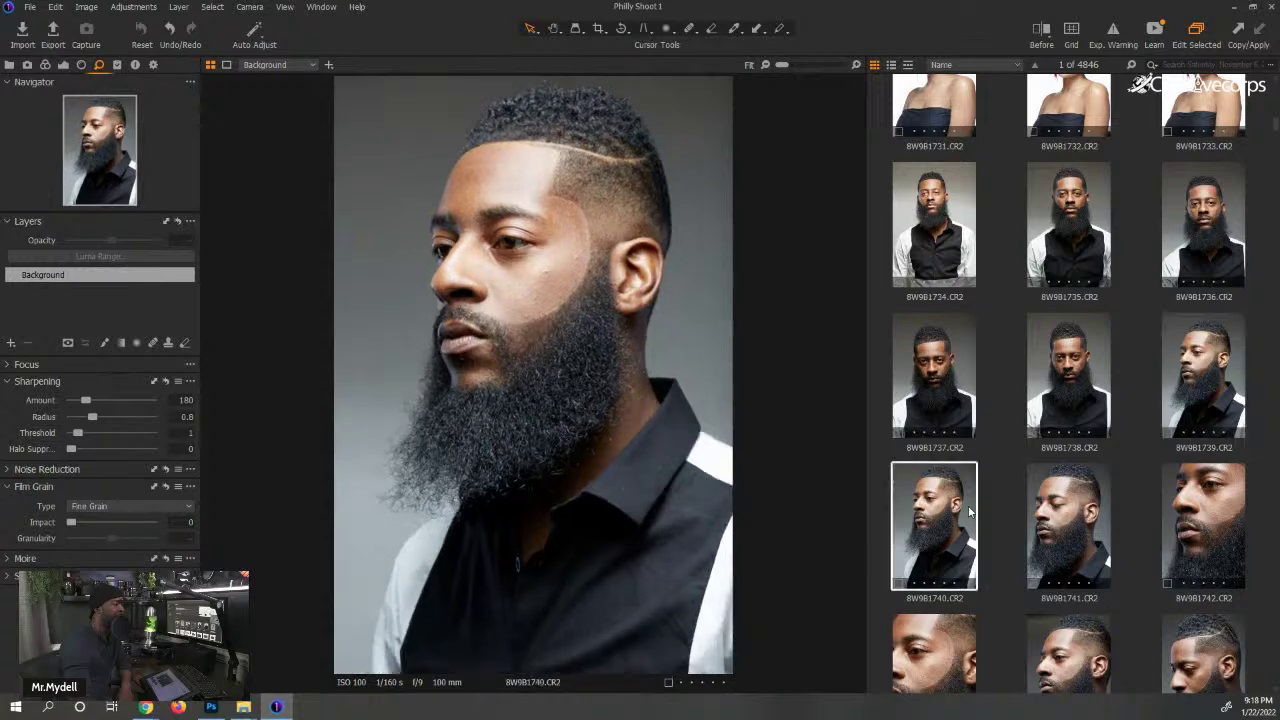
click(1080, 545)
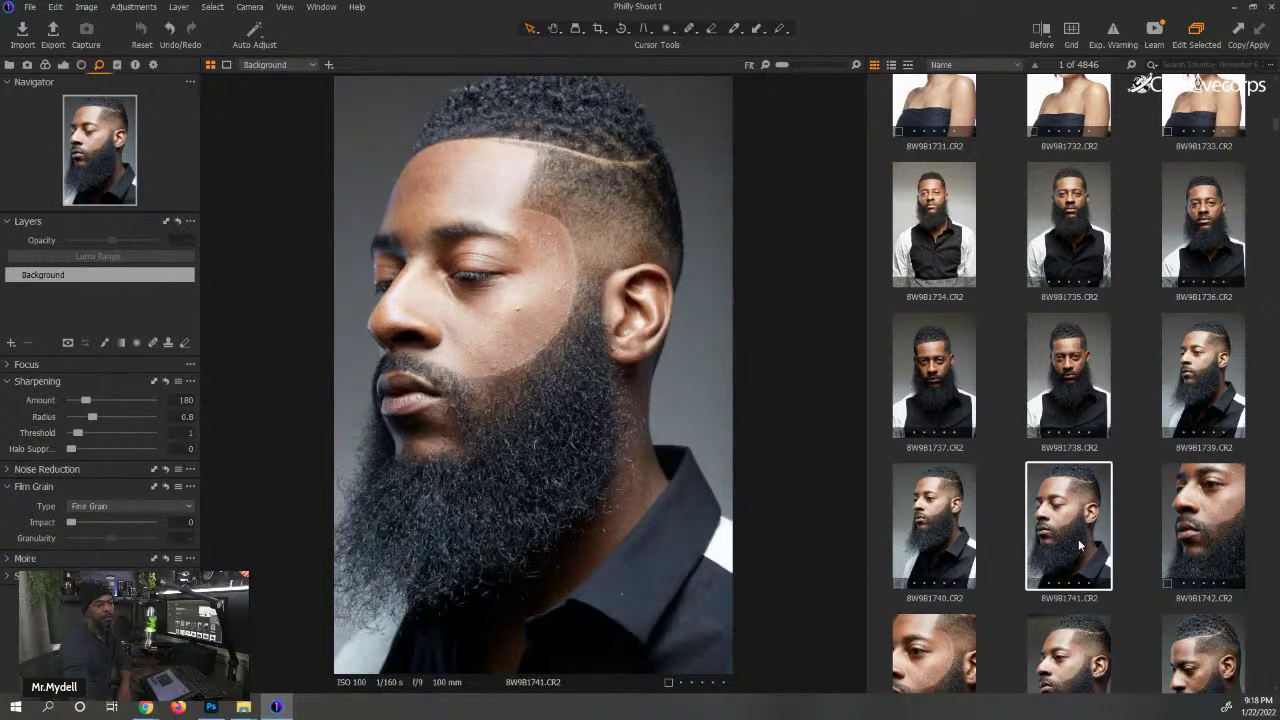
- Browse the bearded man's further side portraits and open the downward-looking shot 8W9B1753.CR2
scroll(1080, 545, down, 2)
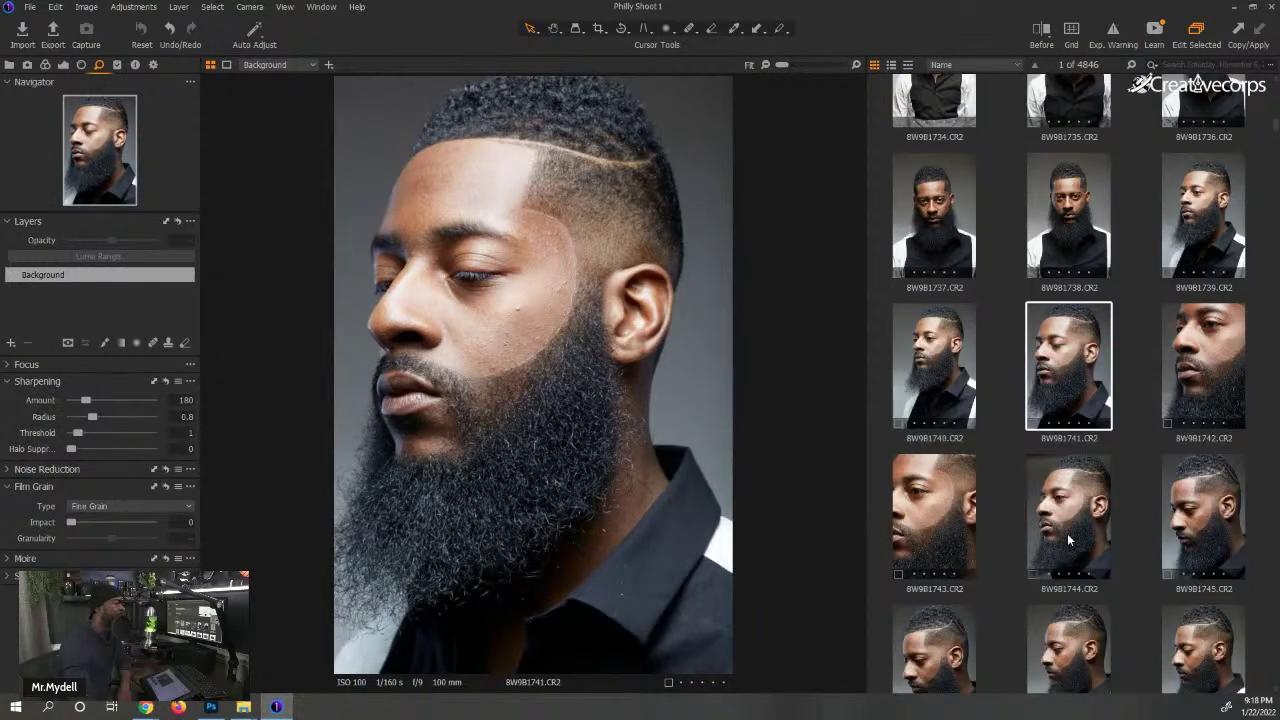
click(1068, 540)
scroll(1068, 540, down, 3)
click(1058, 492)
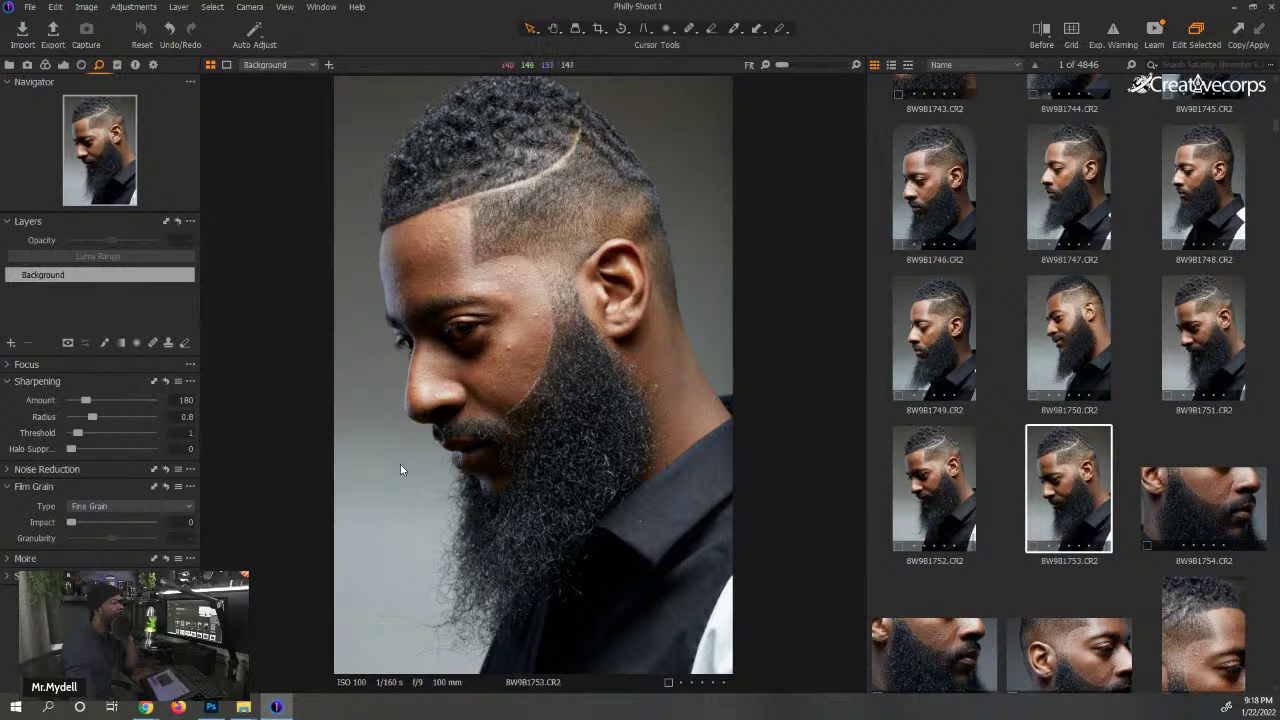
- Sample a neutral grey point on the backdrop in front of the man's forehead with the white balance picker
click(28, 65)
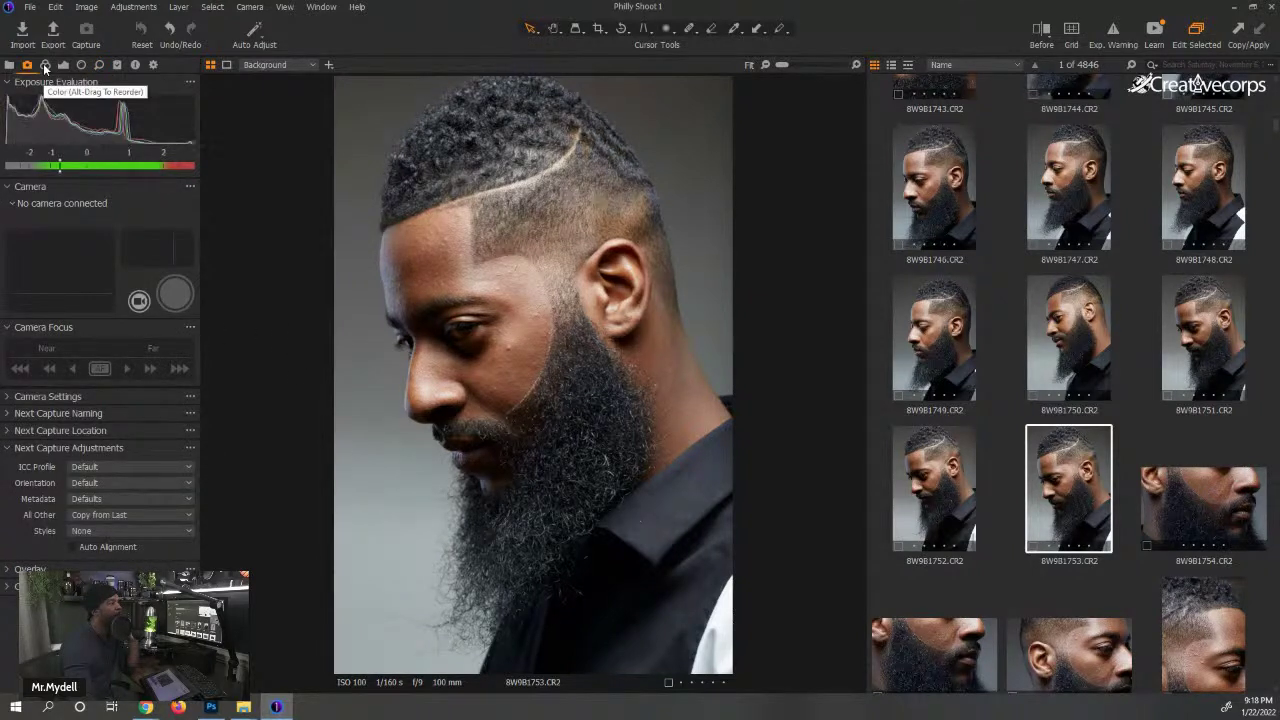
click(44, 65)
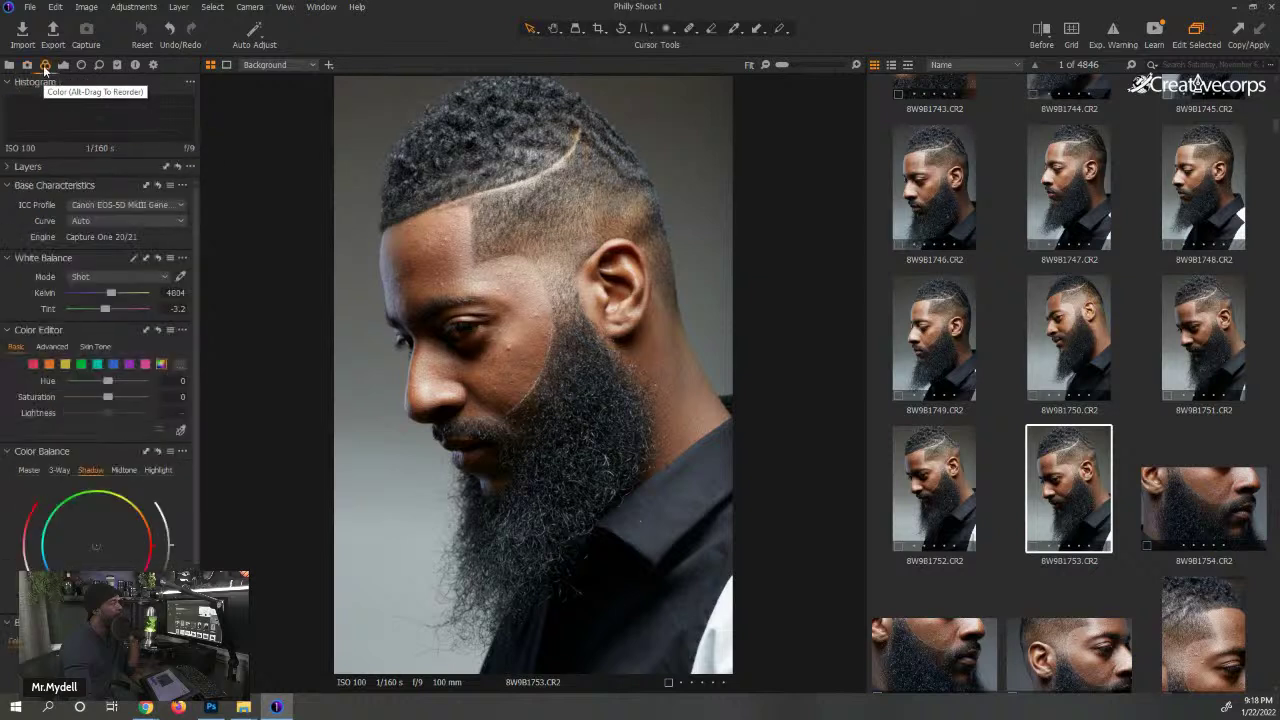
click(181, 278)
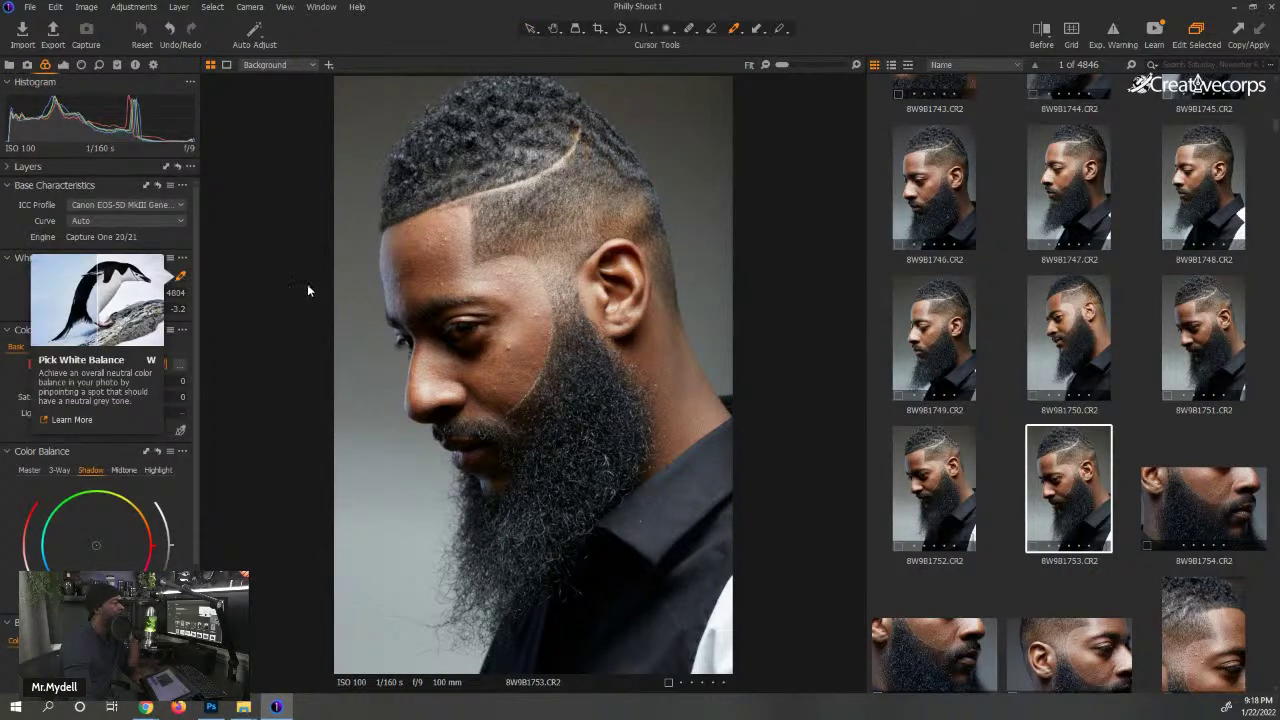
click(370, 288)
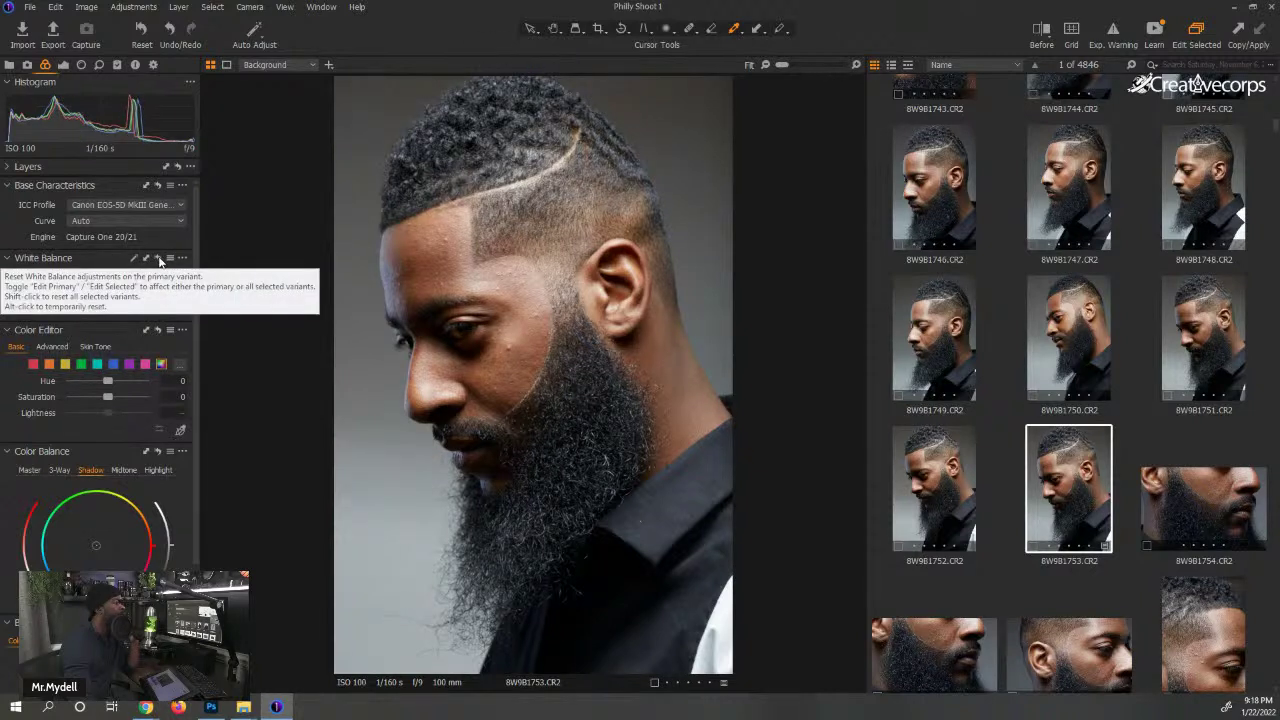
- Apply automatic white balance to the portrait and cool it by setting Kelvin to 4926
click(133, 260)
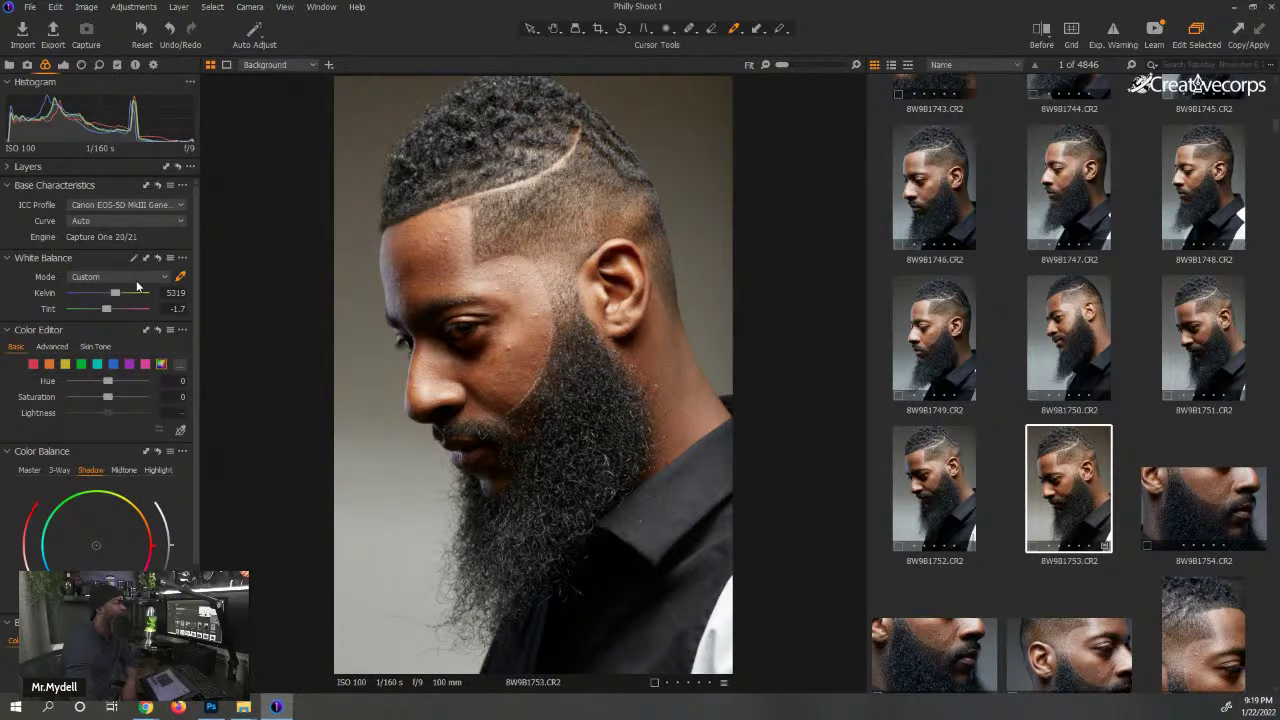
drag(114, 292, 110, 292)
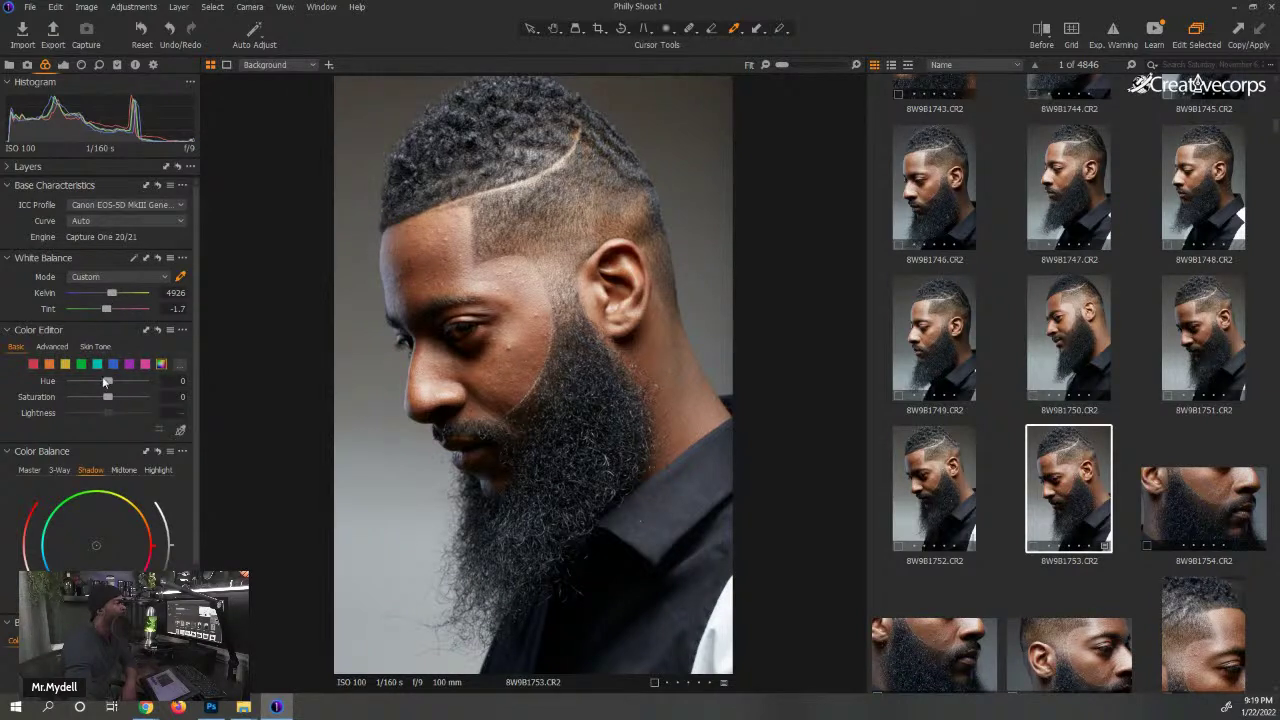
scroll(124, 528, down, 5)
scroll(147, 500, up, 4)
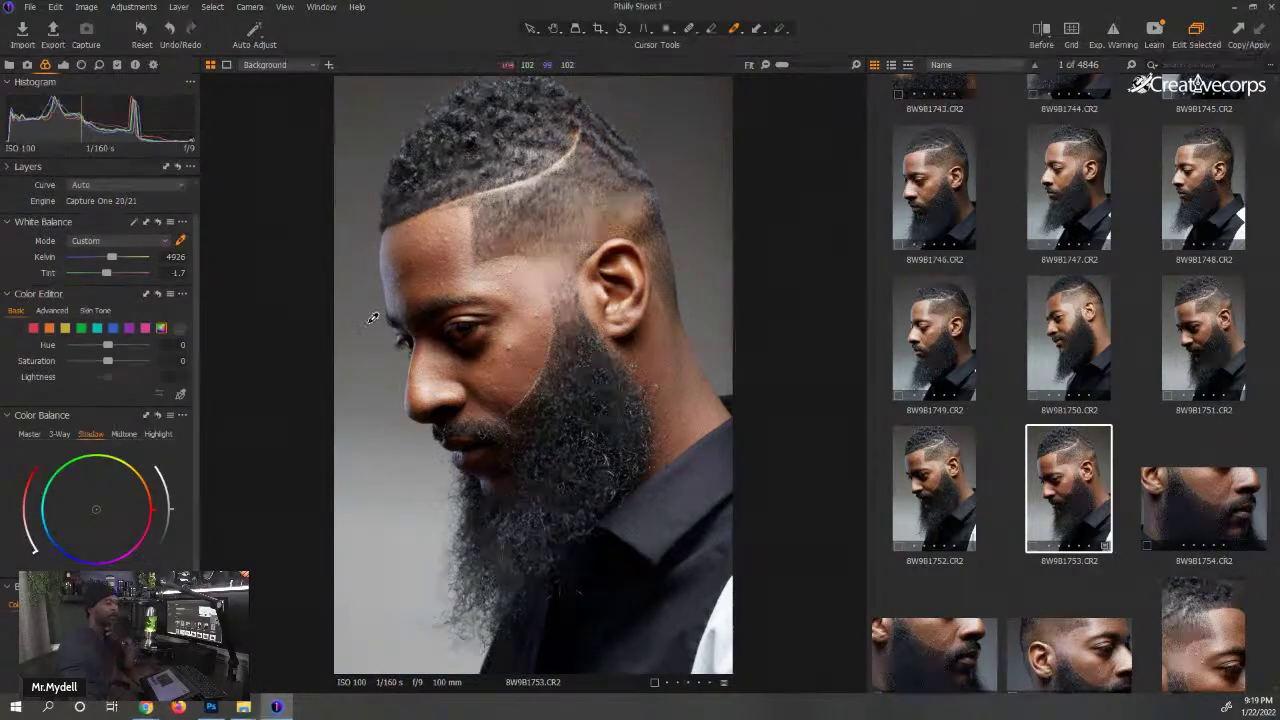
- Examine the temple skin at 67% and review the exposure, capture, metadata, keyword, annotation and library tools
click(63, 64)
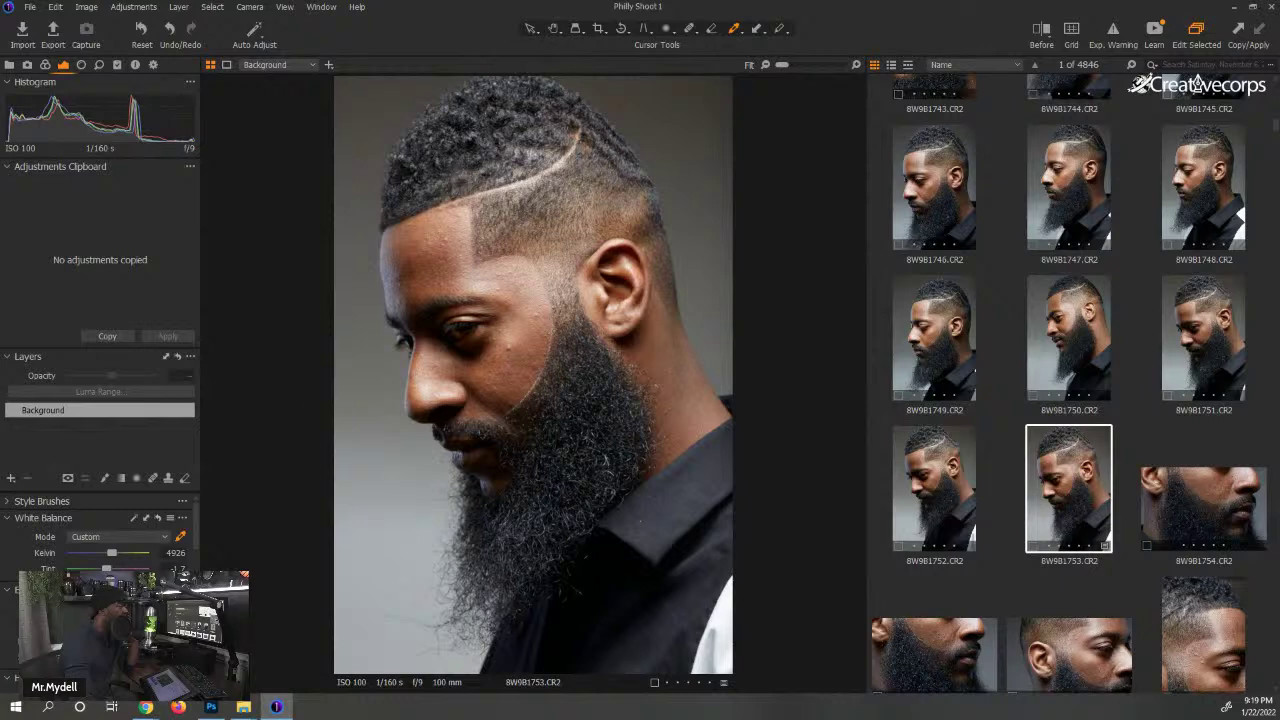
scroll(105, 557, down, 2)
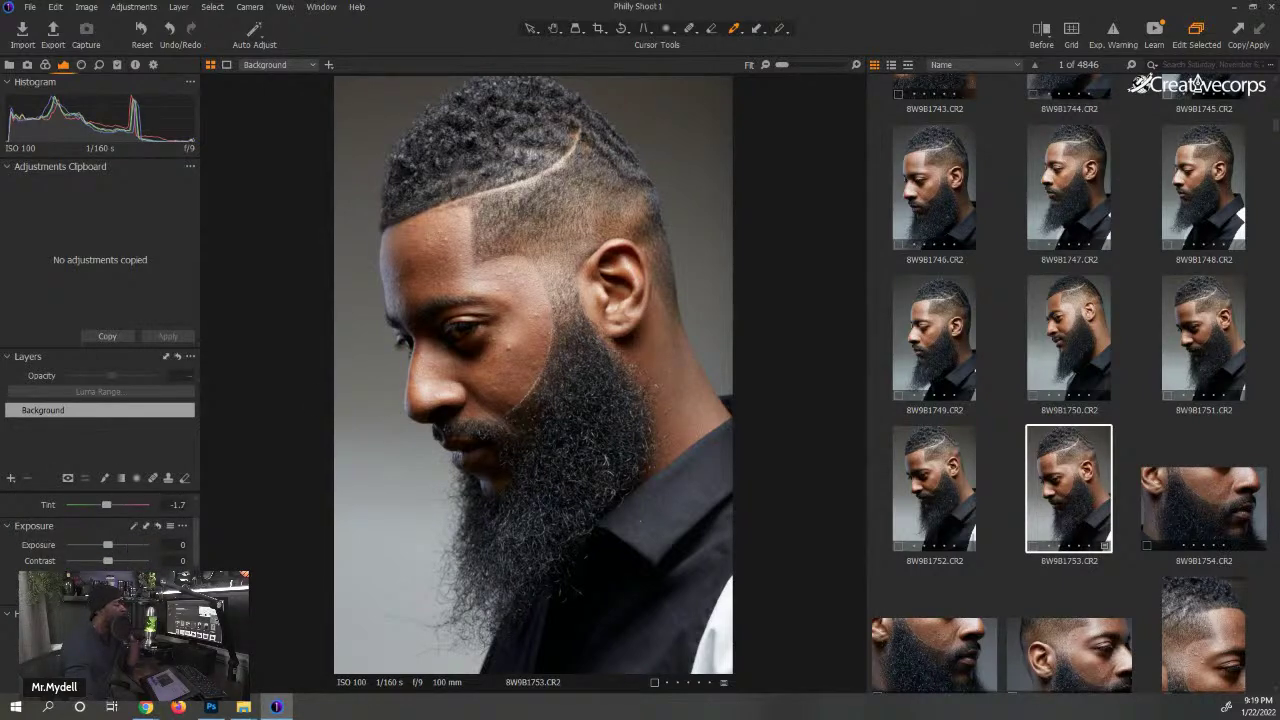
scroll(446, 253, up, 5)
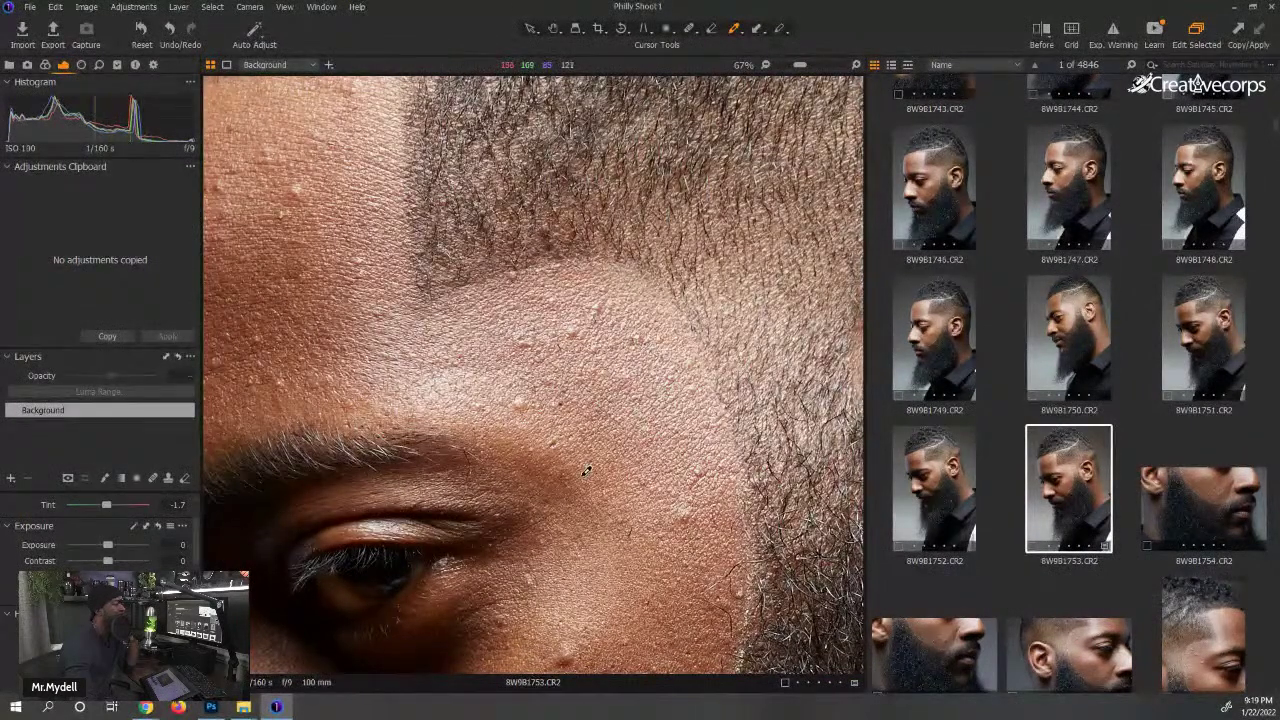
click(27, 64)
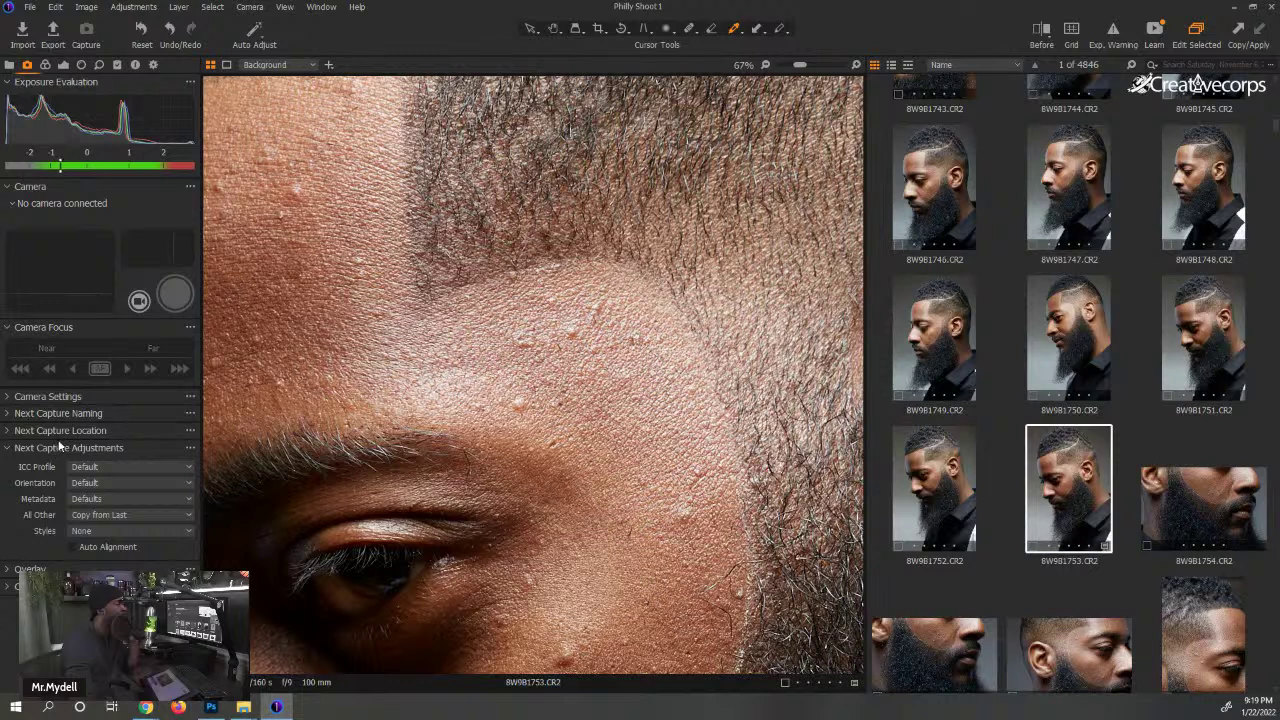
click(135, 64)
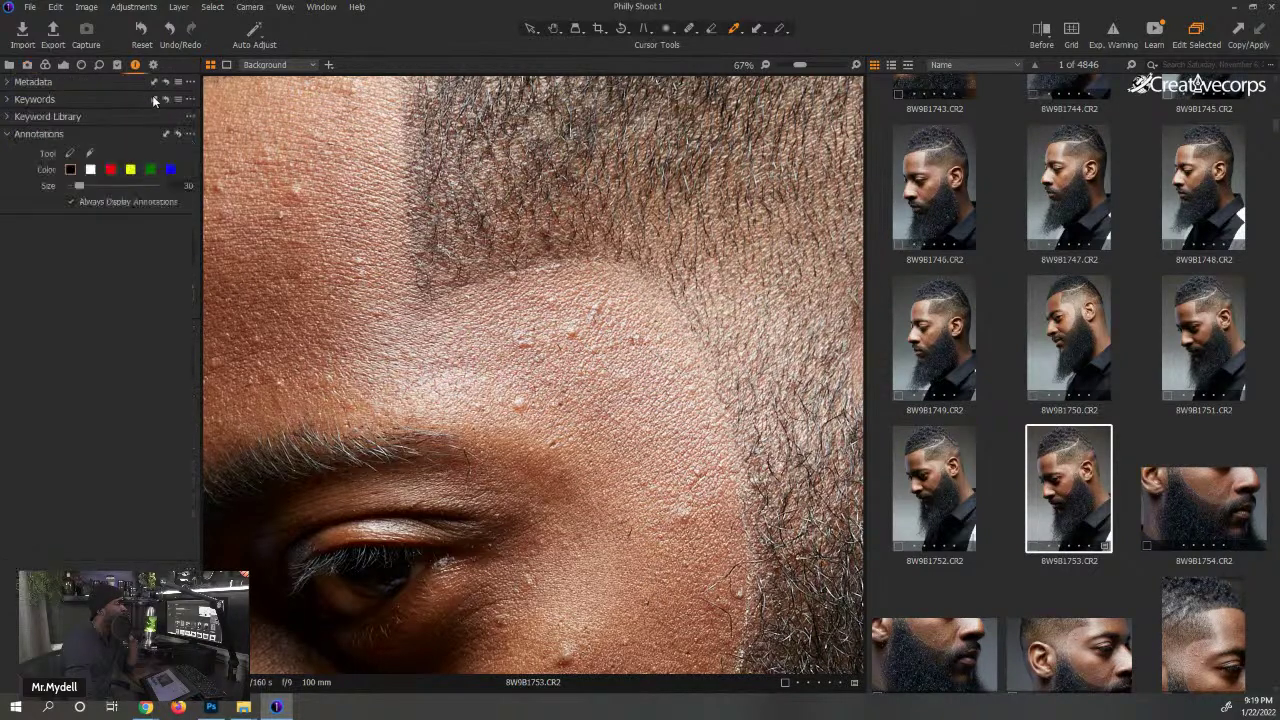
click(60, 83)
click(9, 84)
click(7, 100)
click(8, 101)
click(8, 134)
click(8, 134)
click(8, 66)
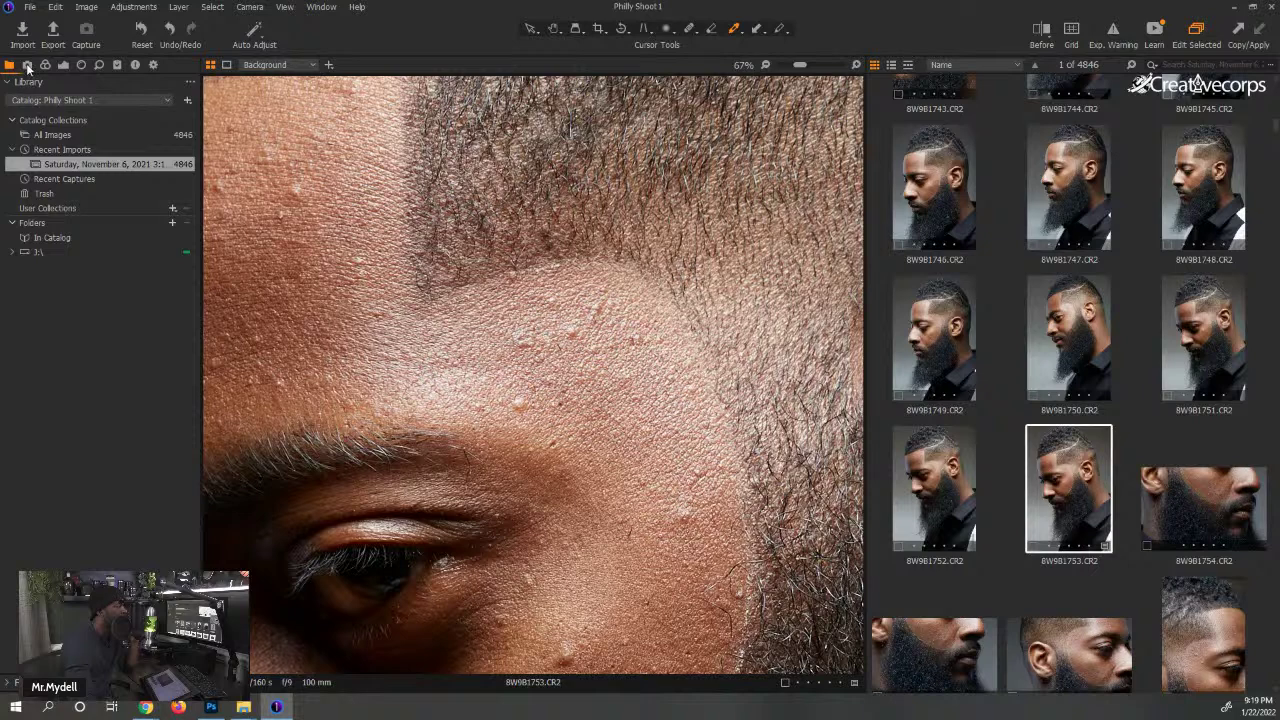
- Review the camera settings, next capture naming and location, colour, output recipe, styles and sharpening tools
click(27, 64)
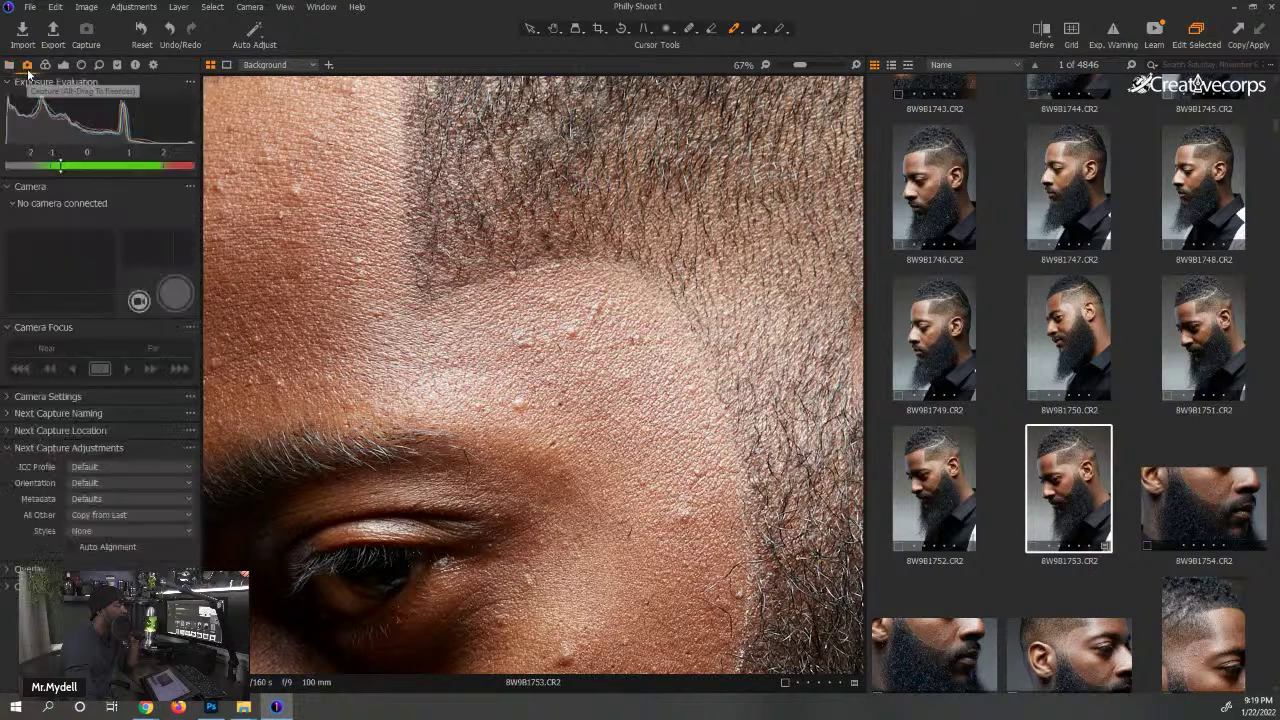
click(50, 396)
click(55, 480)
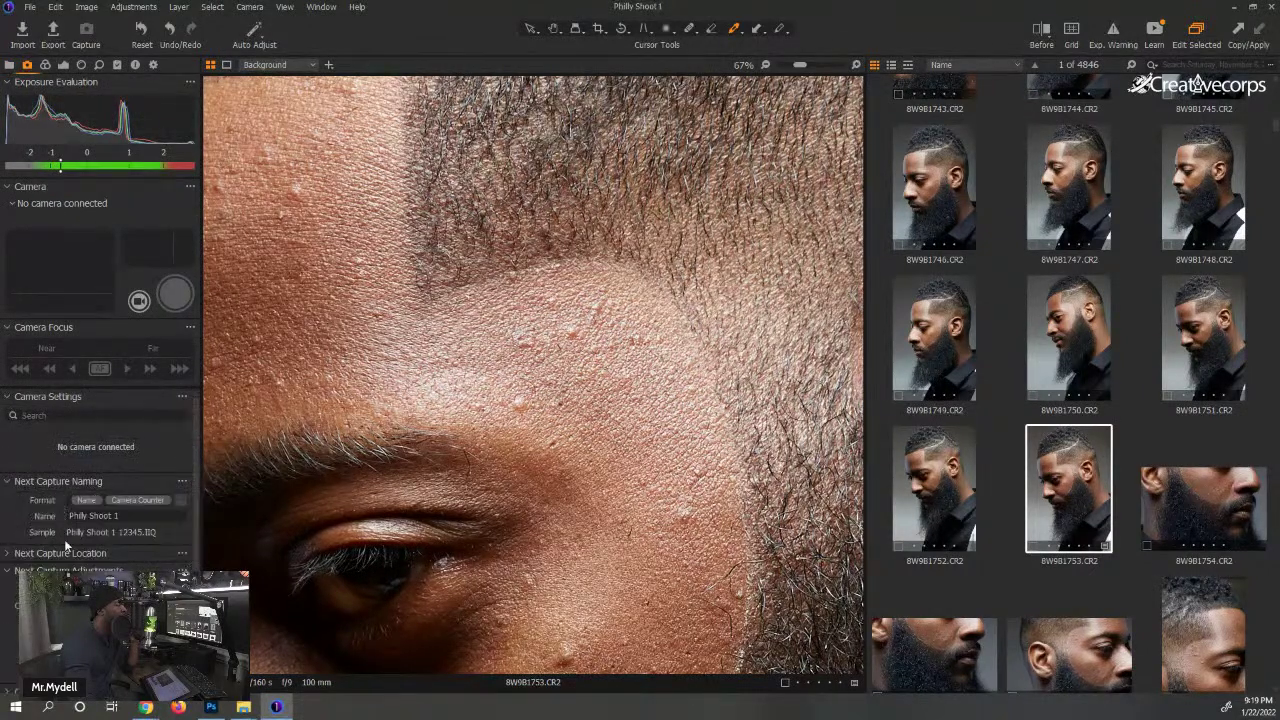
click(78, 556)
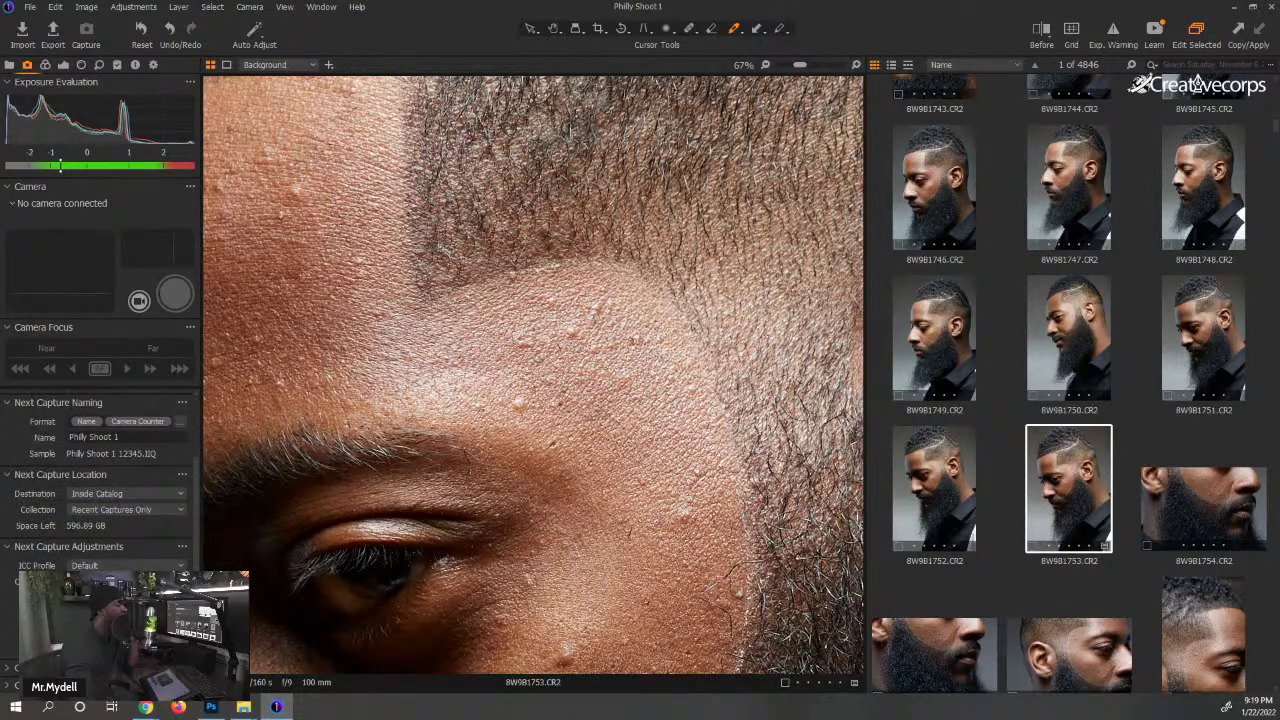
click(45, 64)
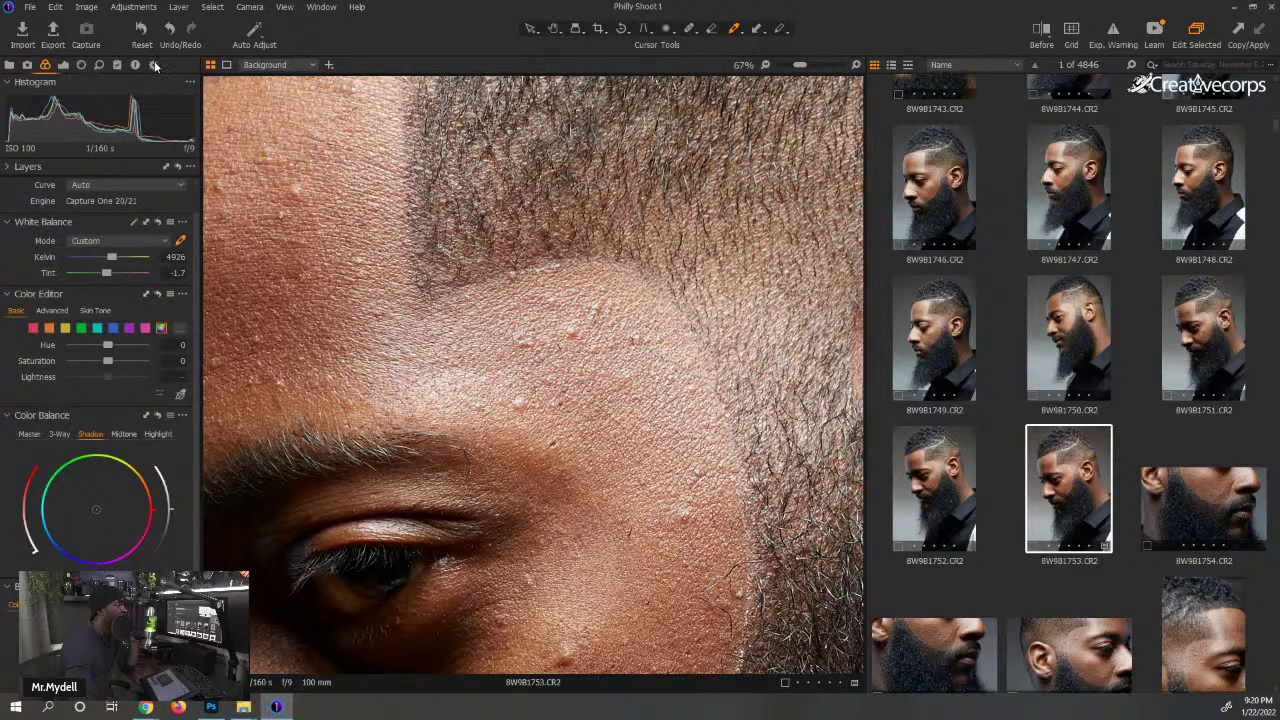
click(154, 65)
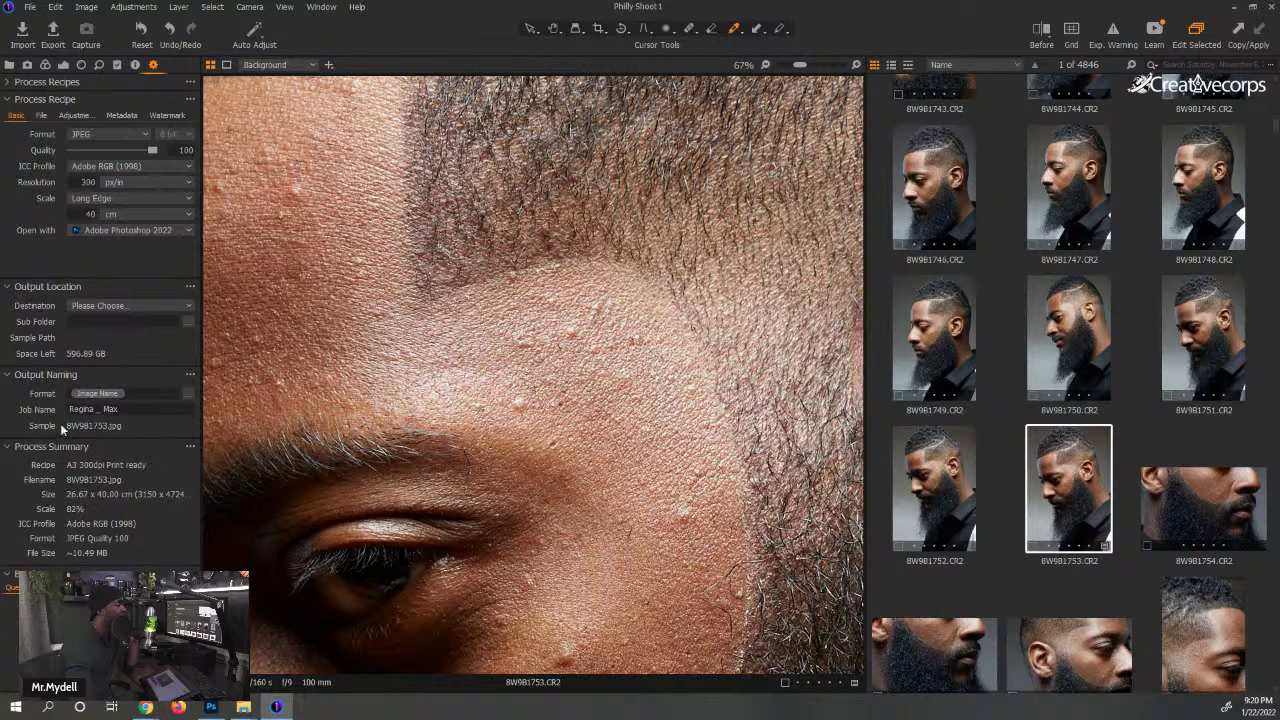
click(132, 66)
click(117, 66)
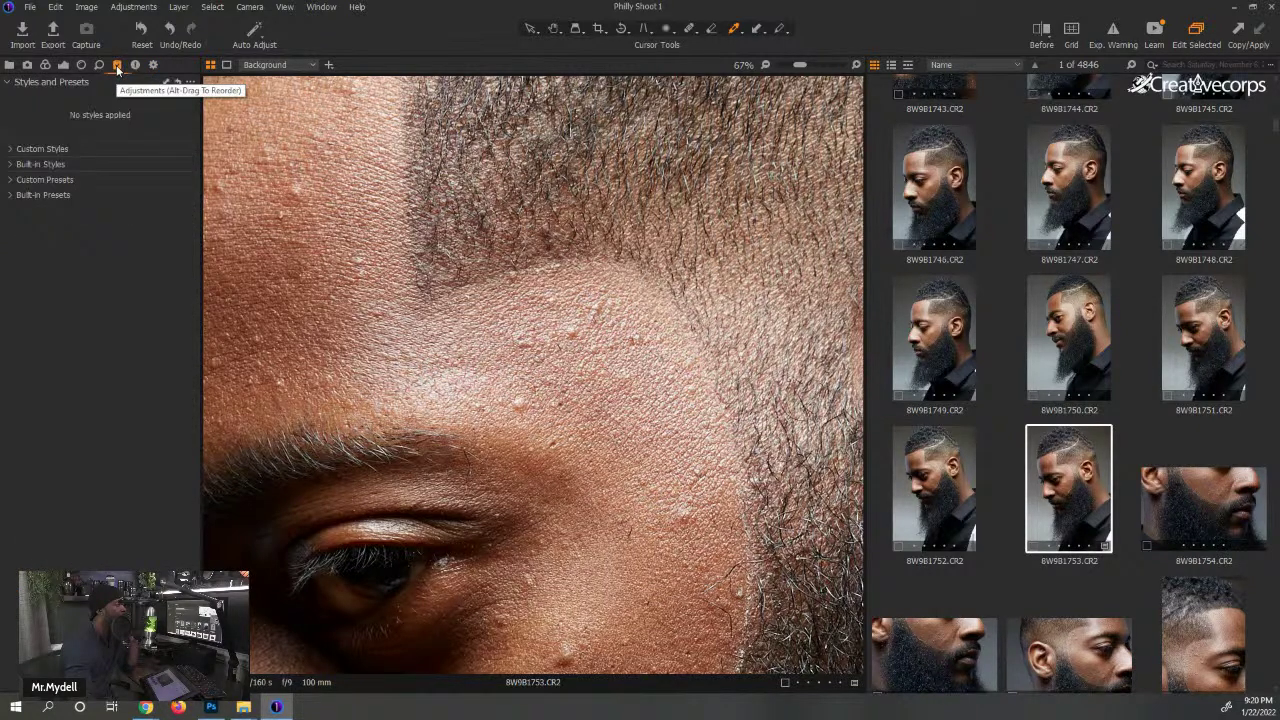
click(99, 66)
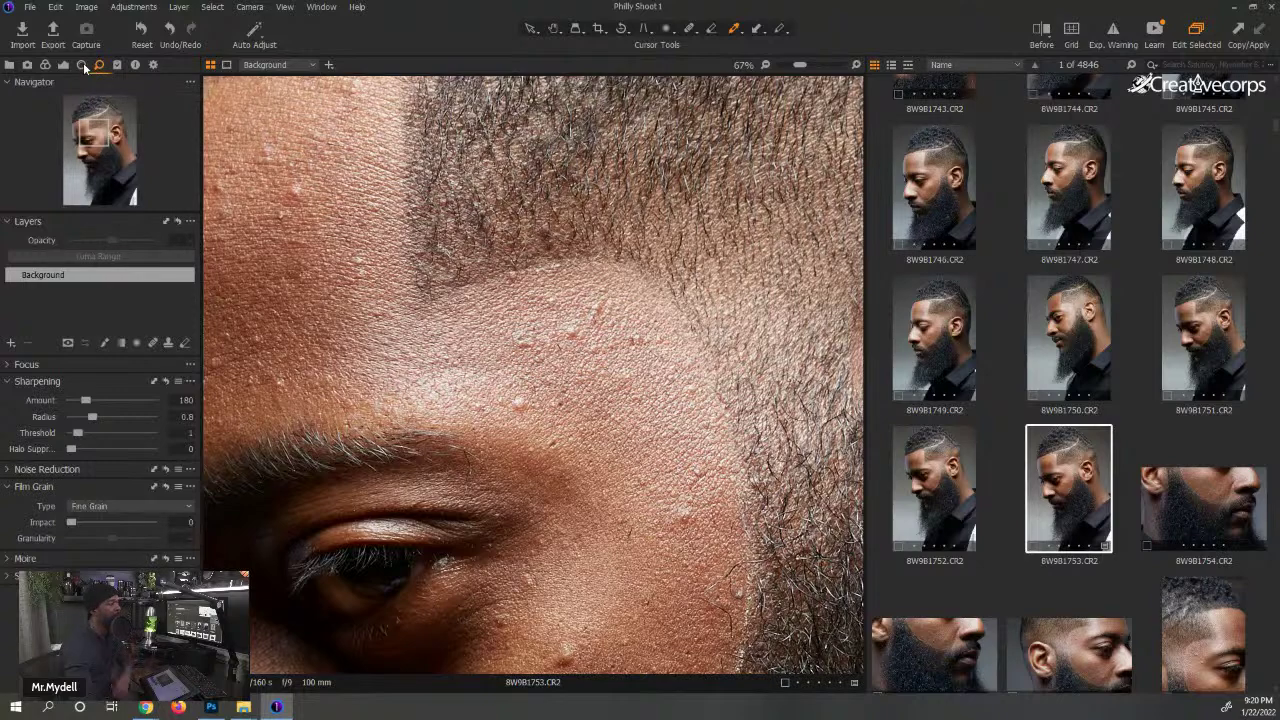
- Examine the cheek, nose, moustache and beard detail up close, and return to the full portrait
drag(375, 275, 488, 313)
drag(374, 381, 426, 447)
mouse_move(655, 447)
mouse_down()
mouse_move(647, 428)
mouse_move(668, 463)
mouse_up()
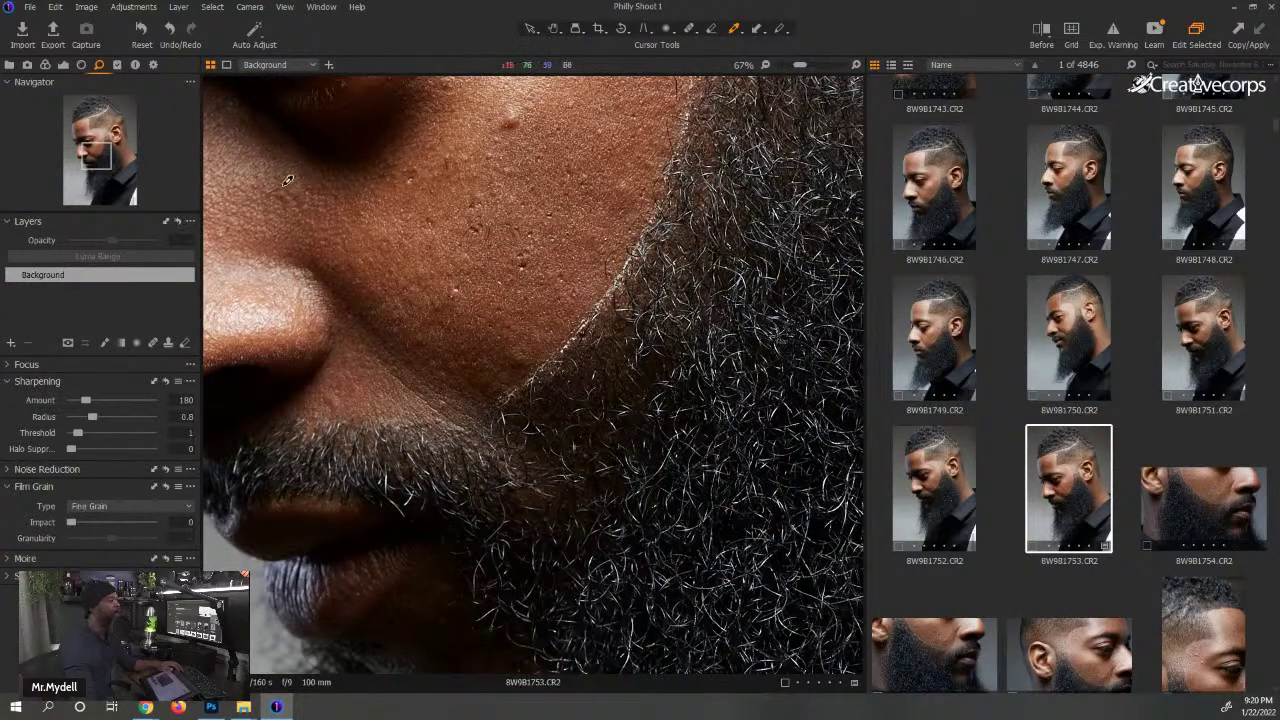
click(554, 264)
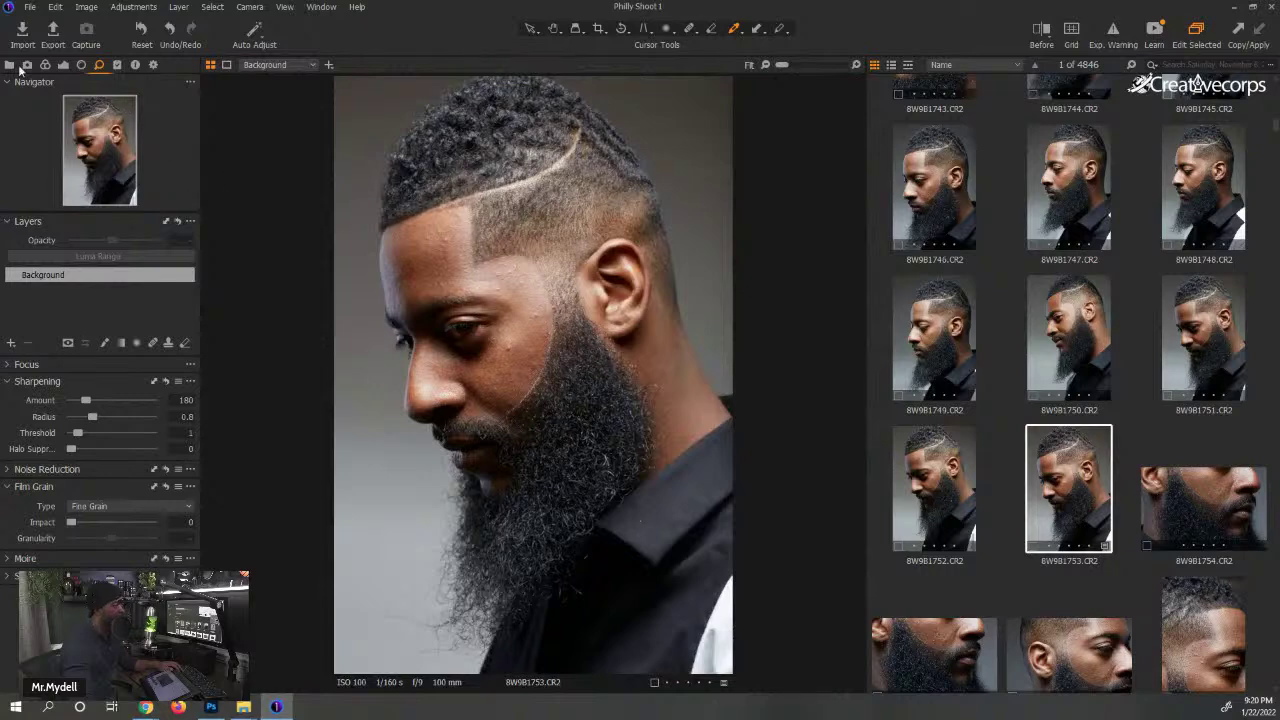
- Review the colour and exposure tools and check the face, ear and beard at 33% magnification
click(27, 64)
click(45, 64)
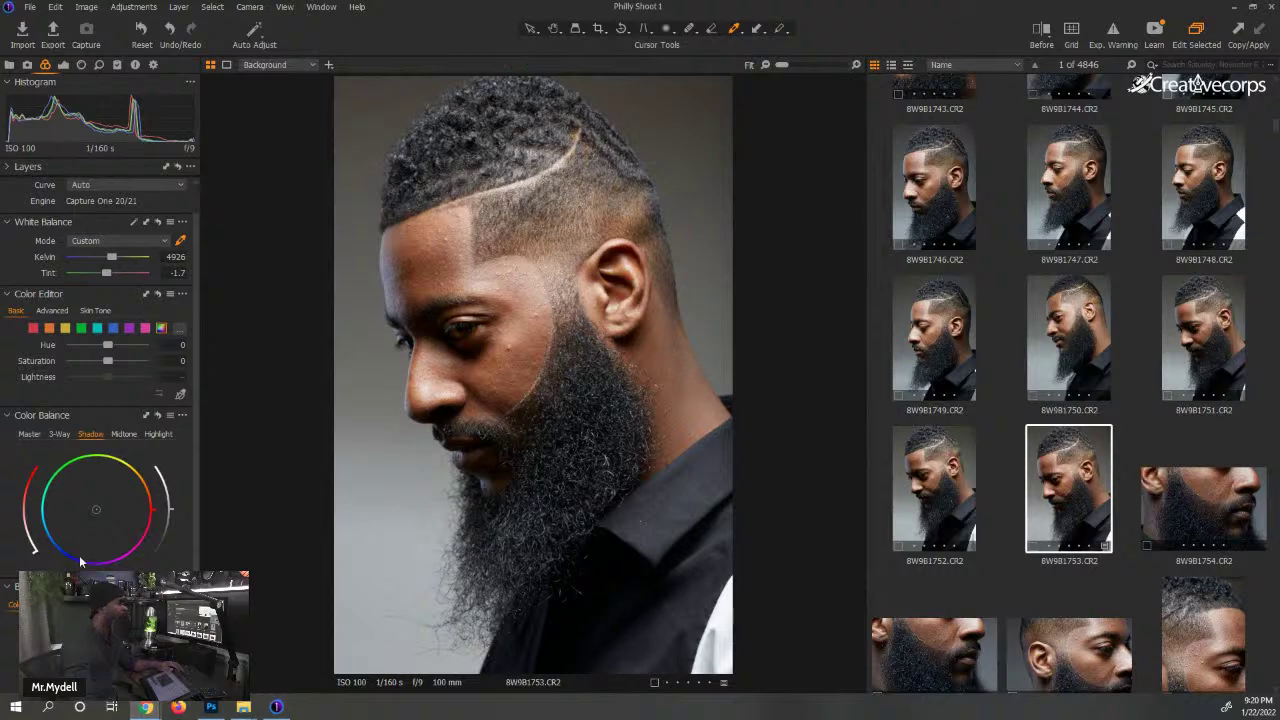
click(63, 64)
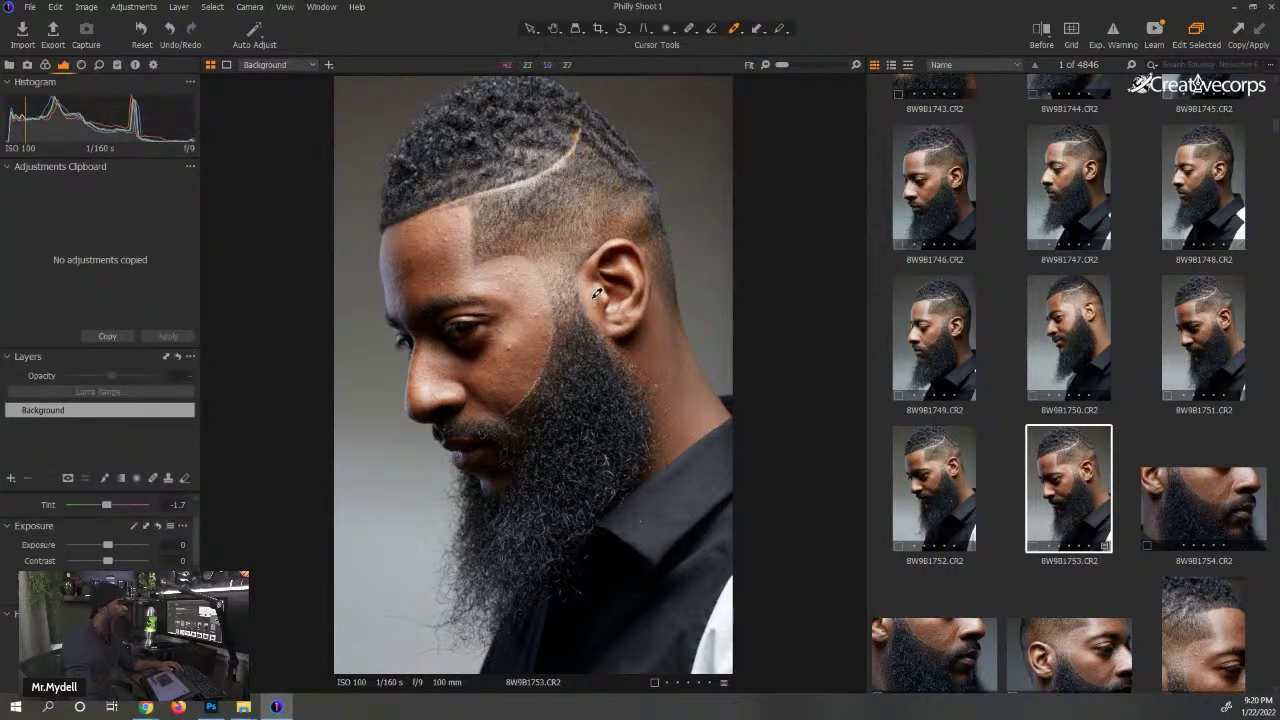
scroll(551, 275, up, 2)
scroll(551, 275, up, 1)
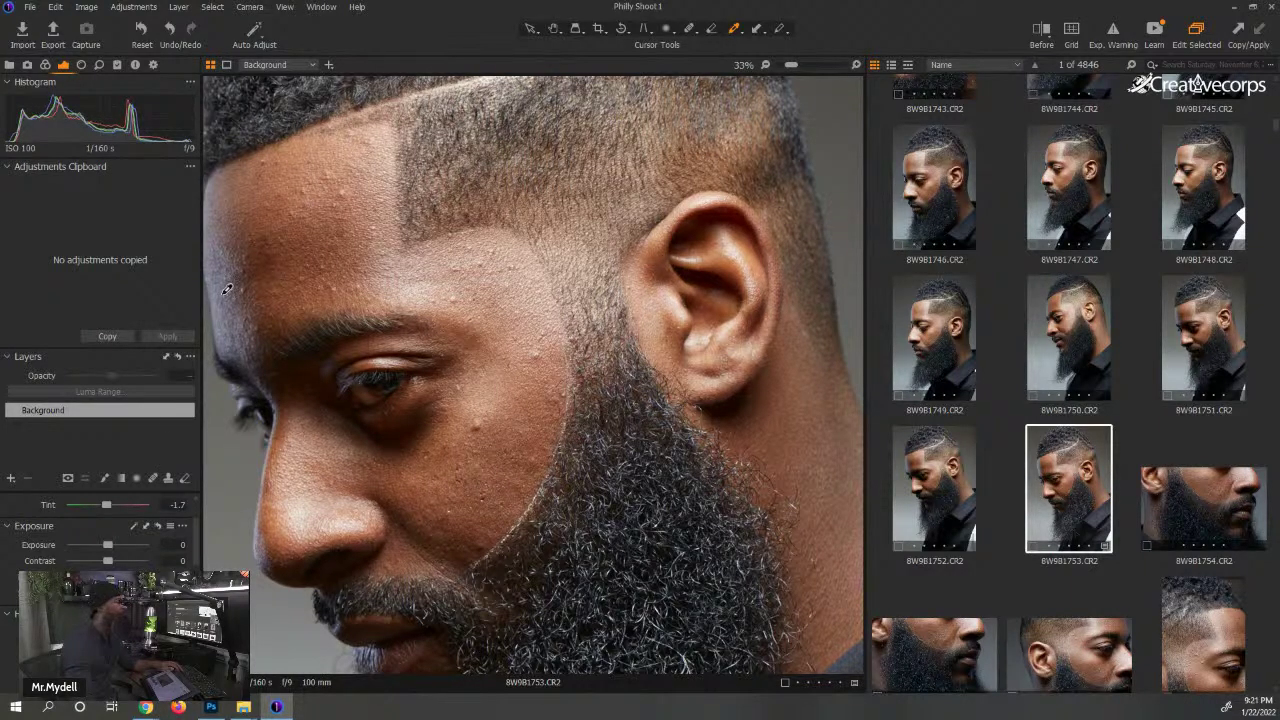
scroll(452, 326, down, 2)
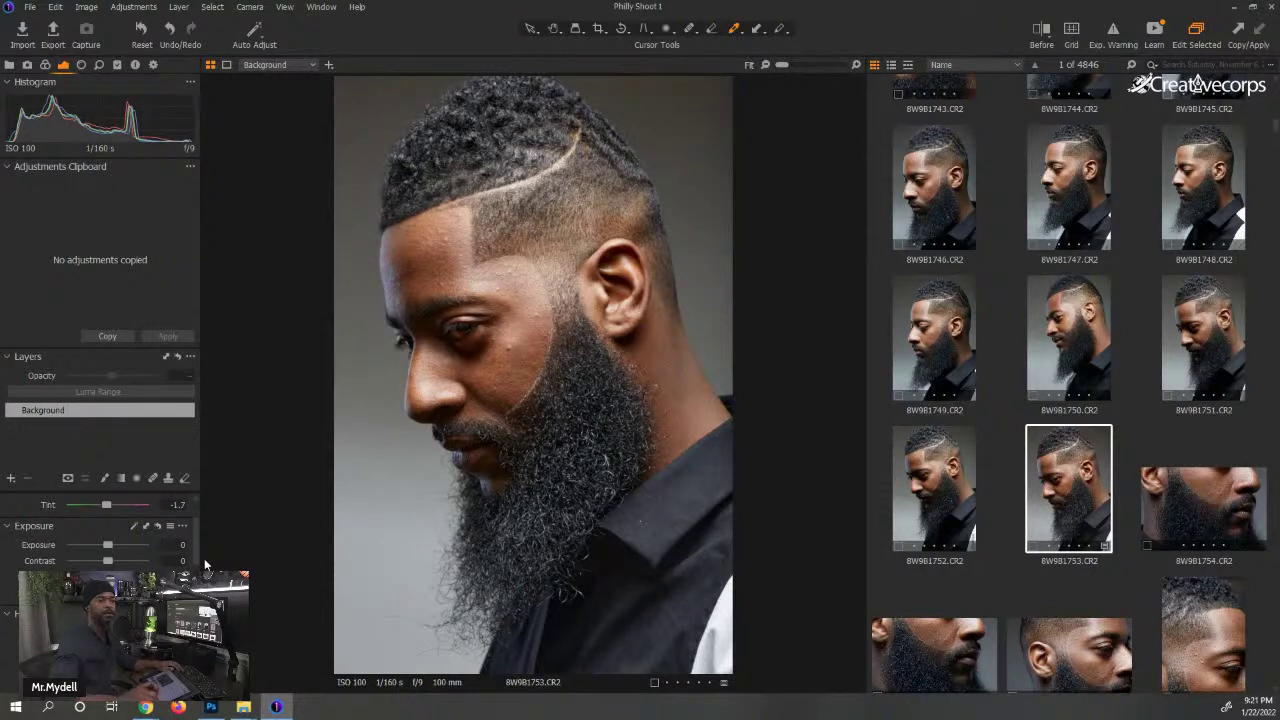
- Review the White, Black, Clarity and Curve tools and examine the brow and temple skin at up to 100%
scroll(100, 530, down, 5)
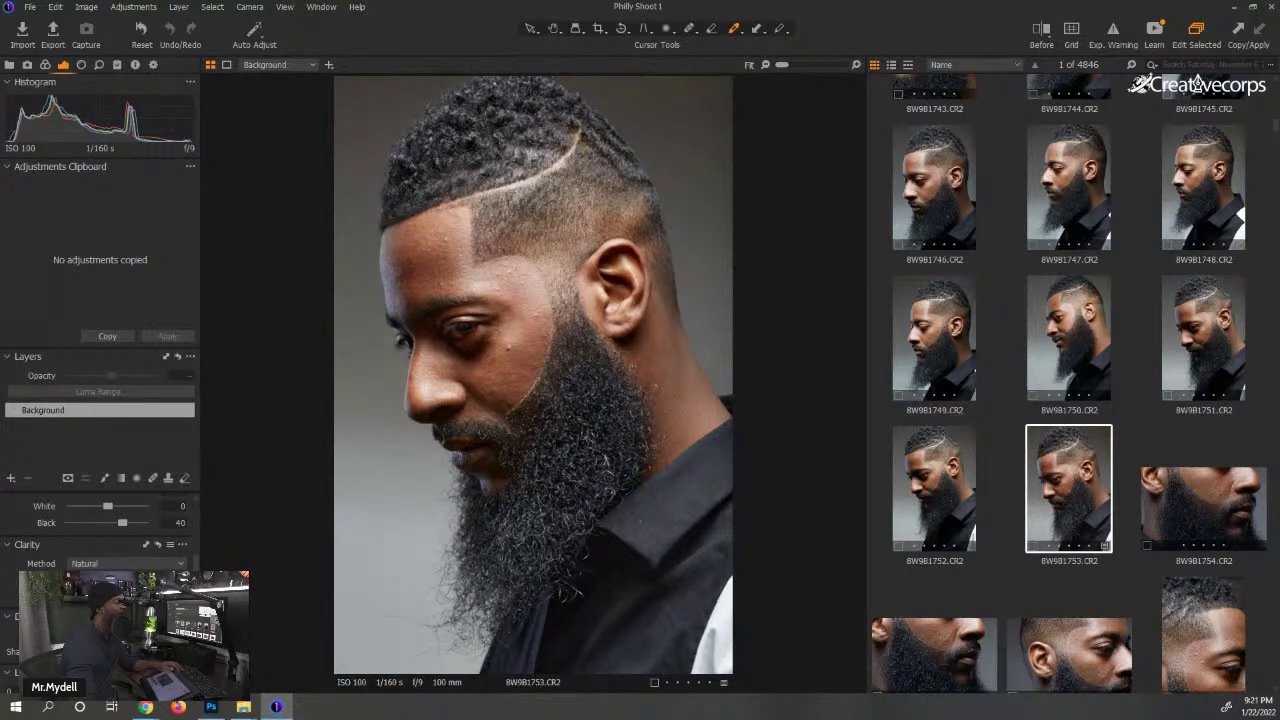
scroll(443, 239, up, 5)
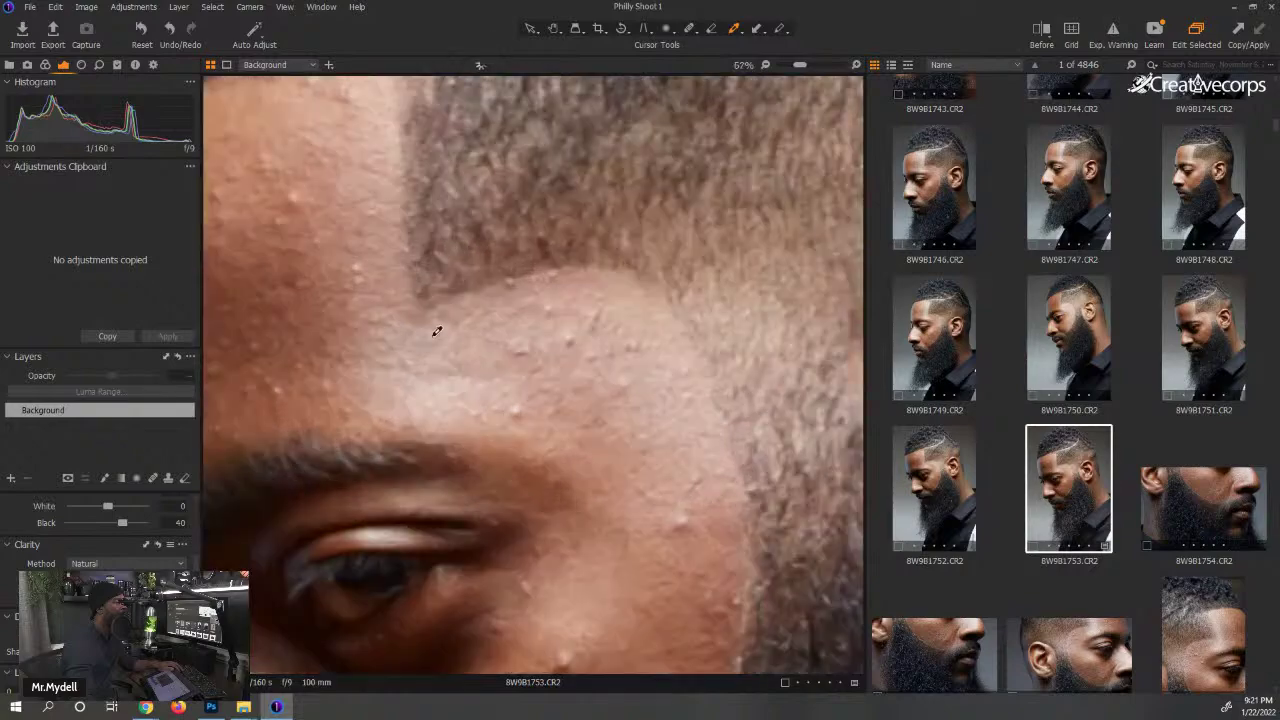
scroll(288, 482, up, 2)
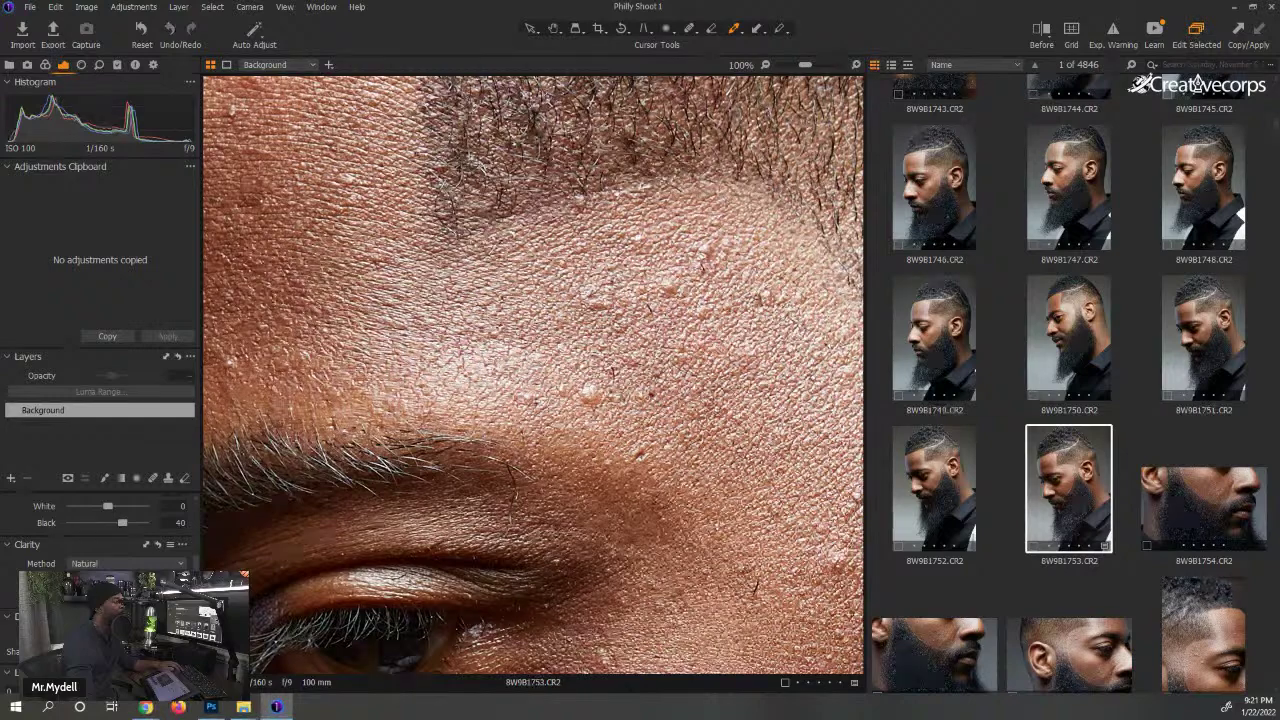
scroll(438, 385, down, 2)
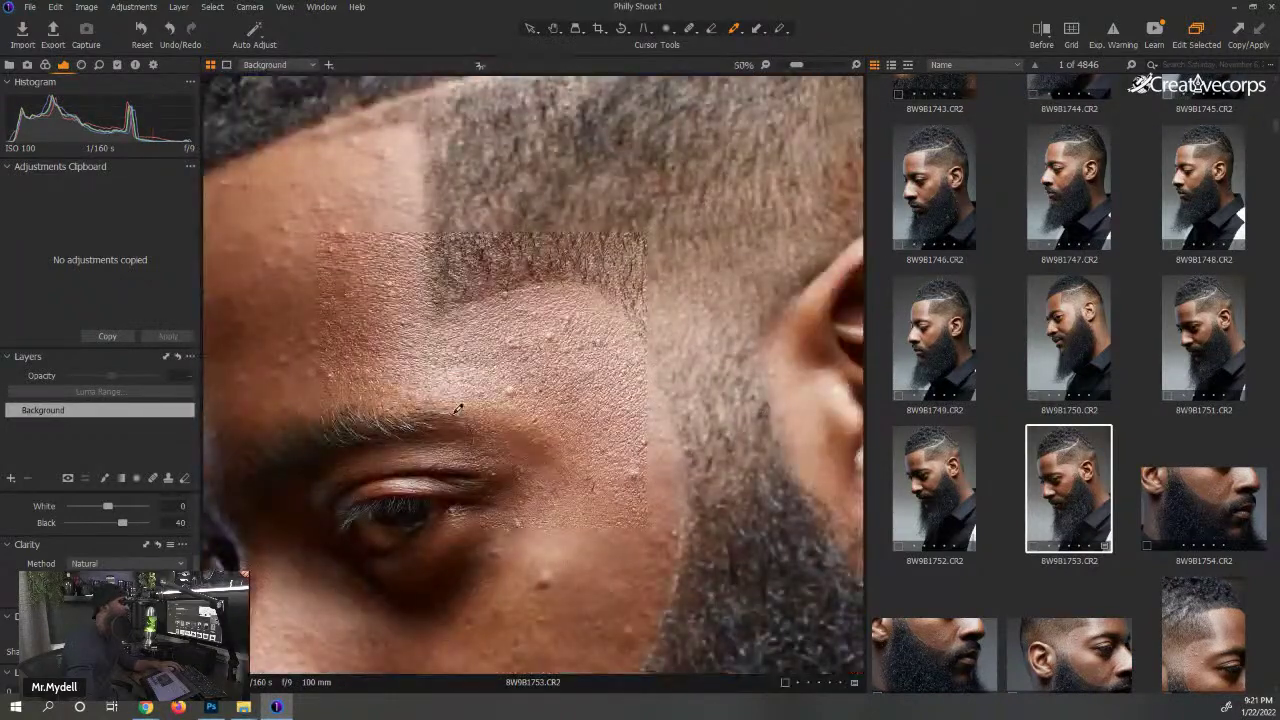
scroll(96, 540, down, 3)
scroll(811, 462, down, 1)
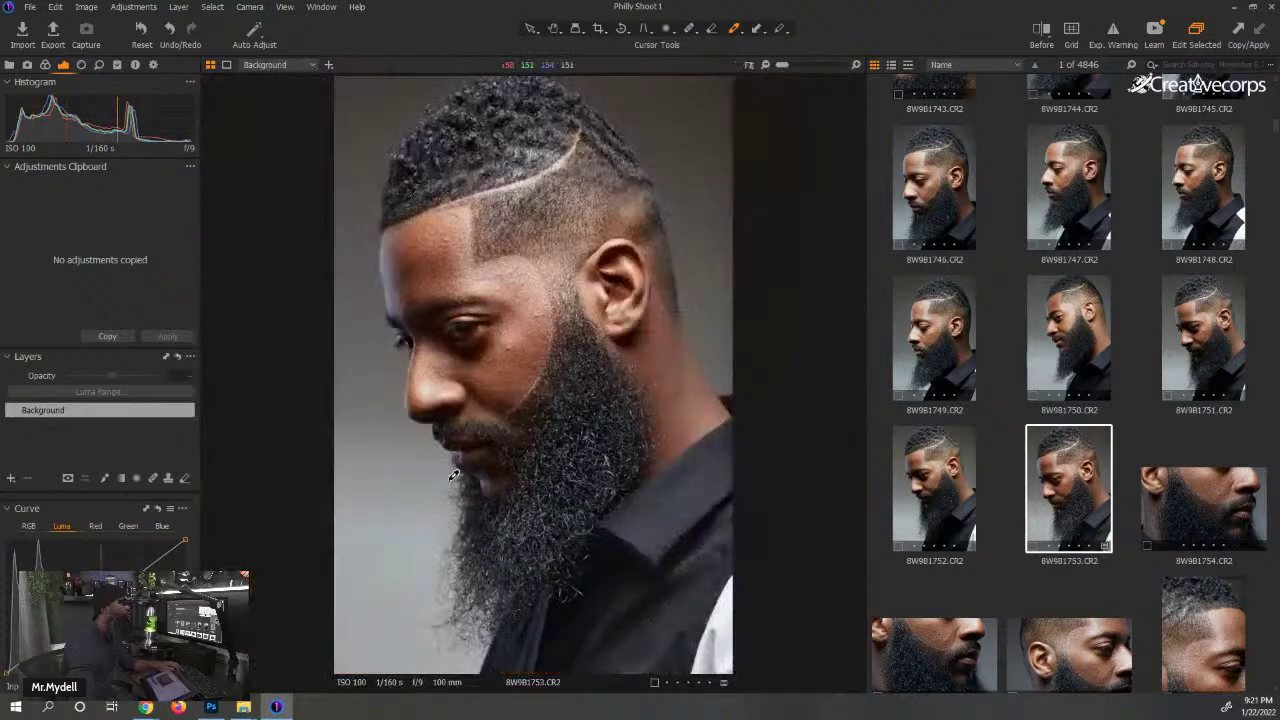
- Send 8W9B1753.CR2 to Photoshop for editing as an 8-bit PSD in Adobe RGB (1998), 300 px/in, fixed 100% scale
right_click(1049, 463)
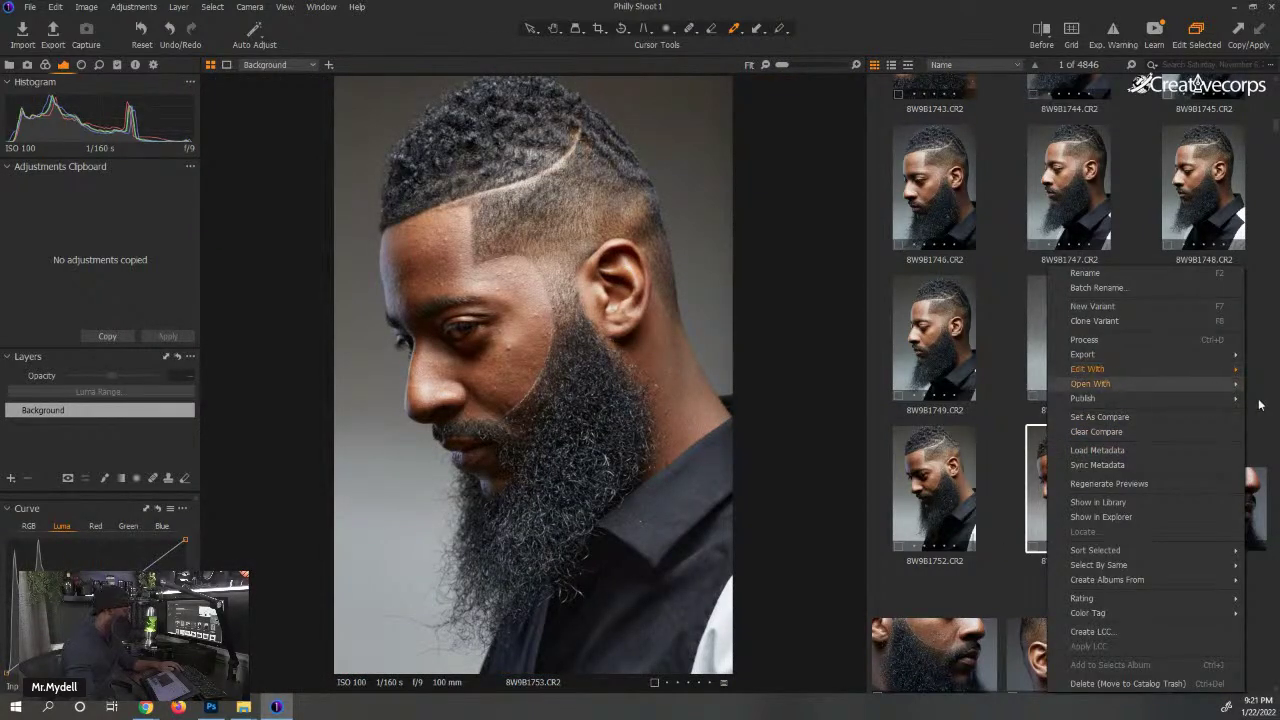
click(1188, 414)
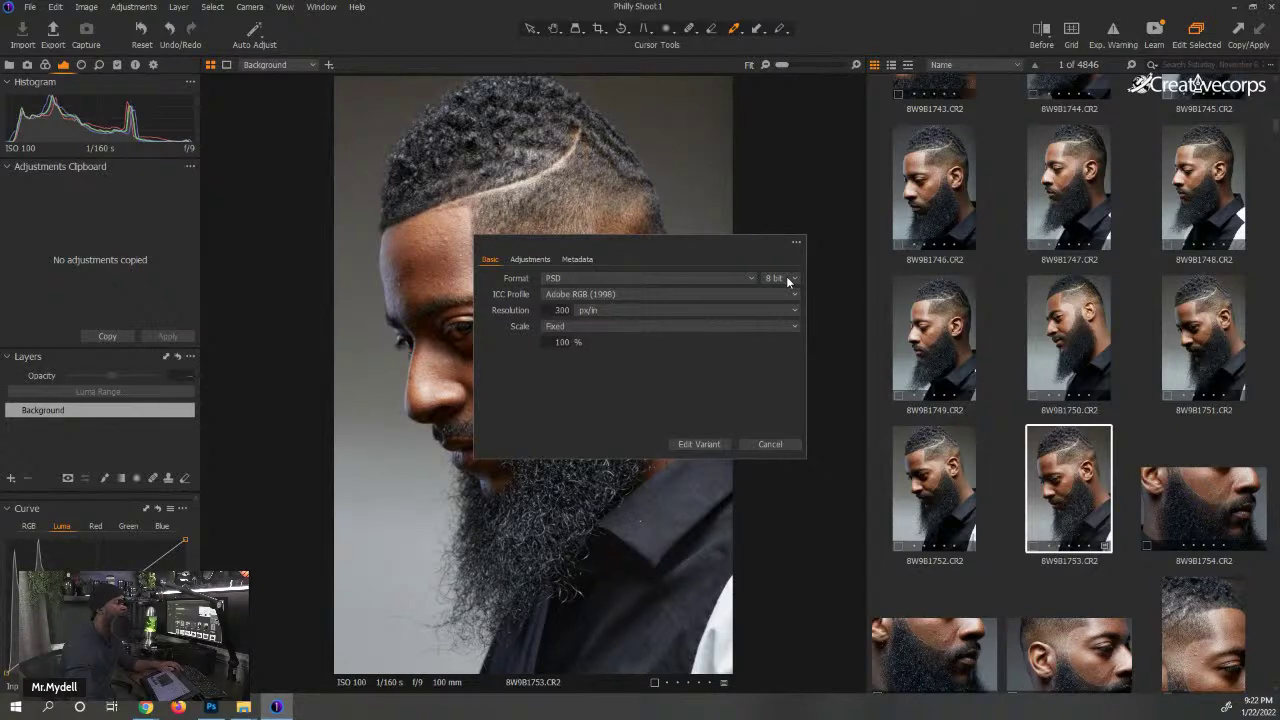
click(711, 445)
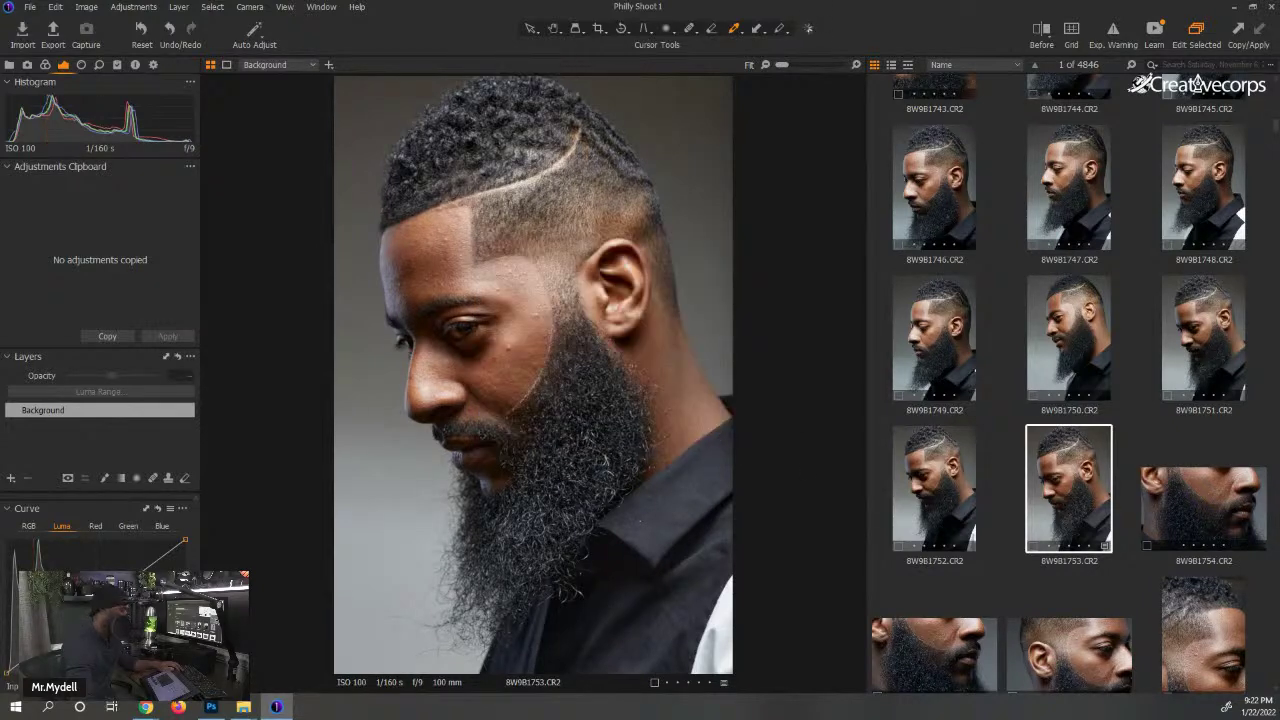
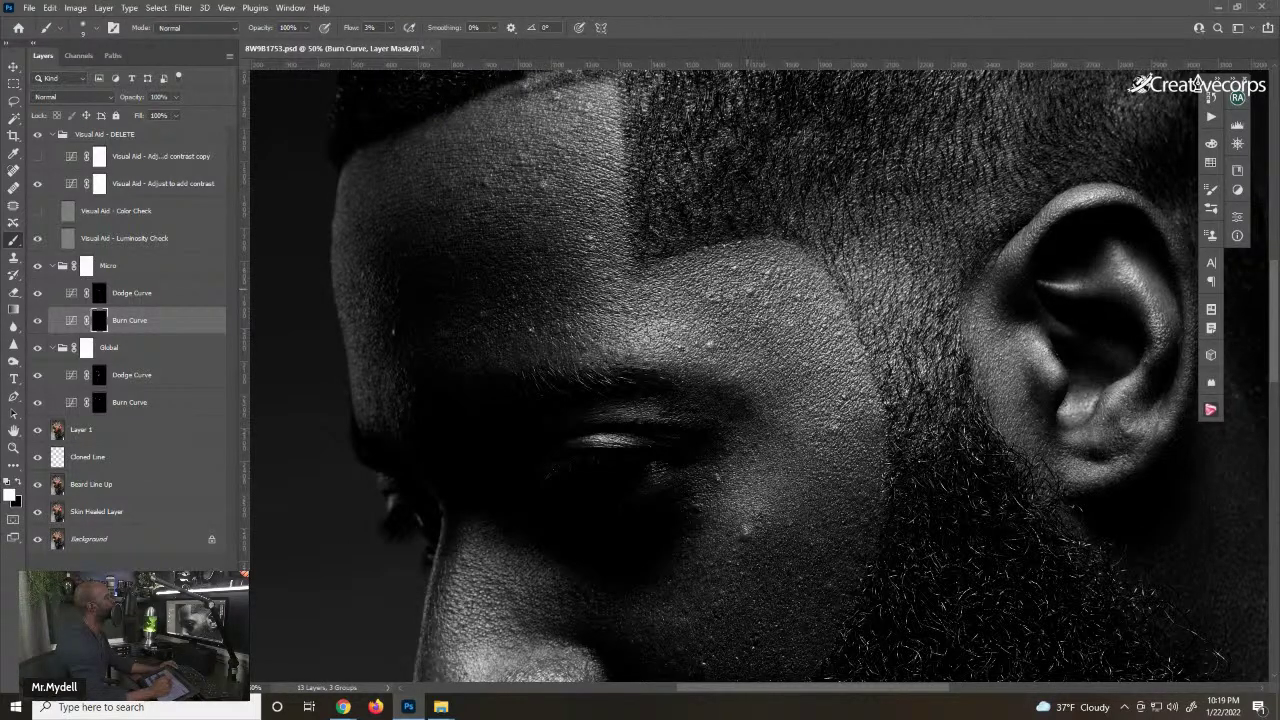
- Burn the bright skin specks on the forehead and temple through the Micro Burn Curve mask with a soft 9 px brush
right_click(744, 278)
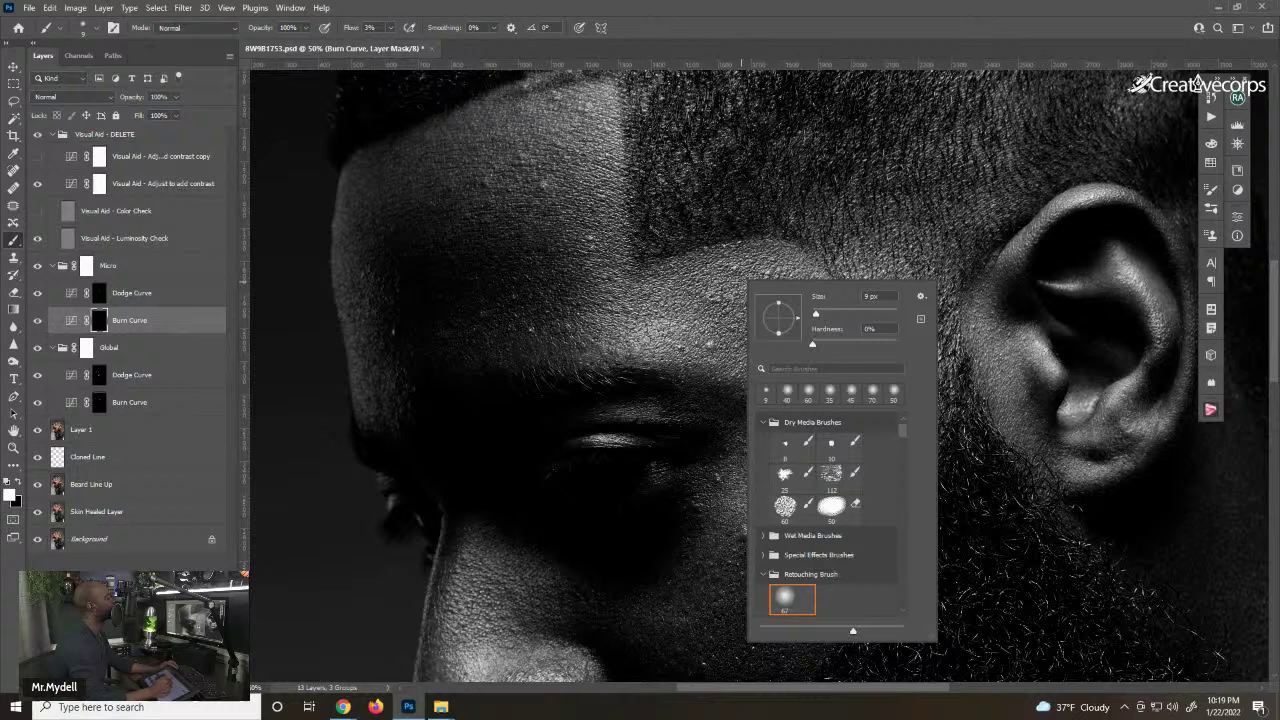
key(Escape)
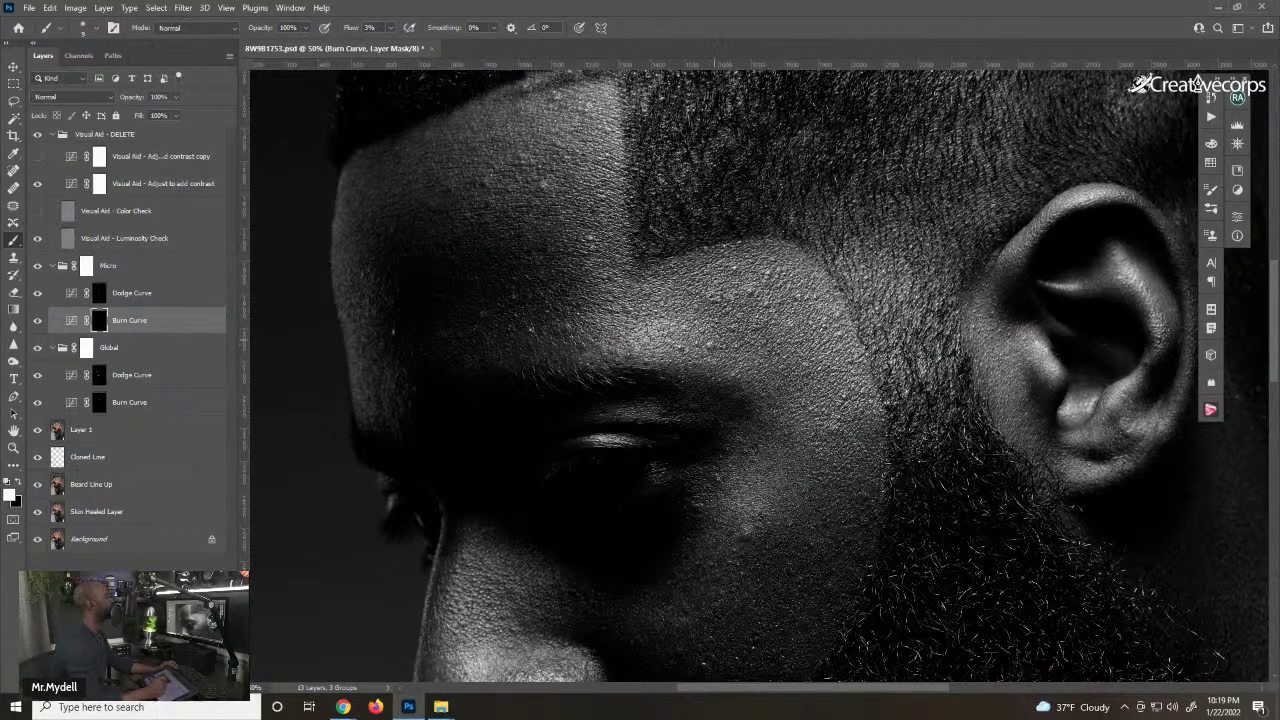
drag(608, 570, 557, 366)
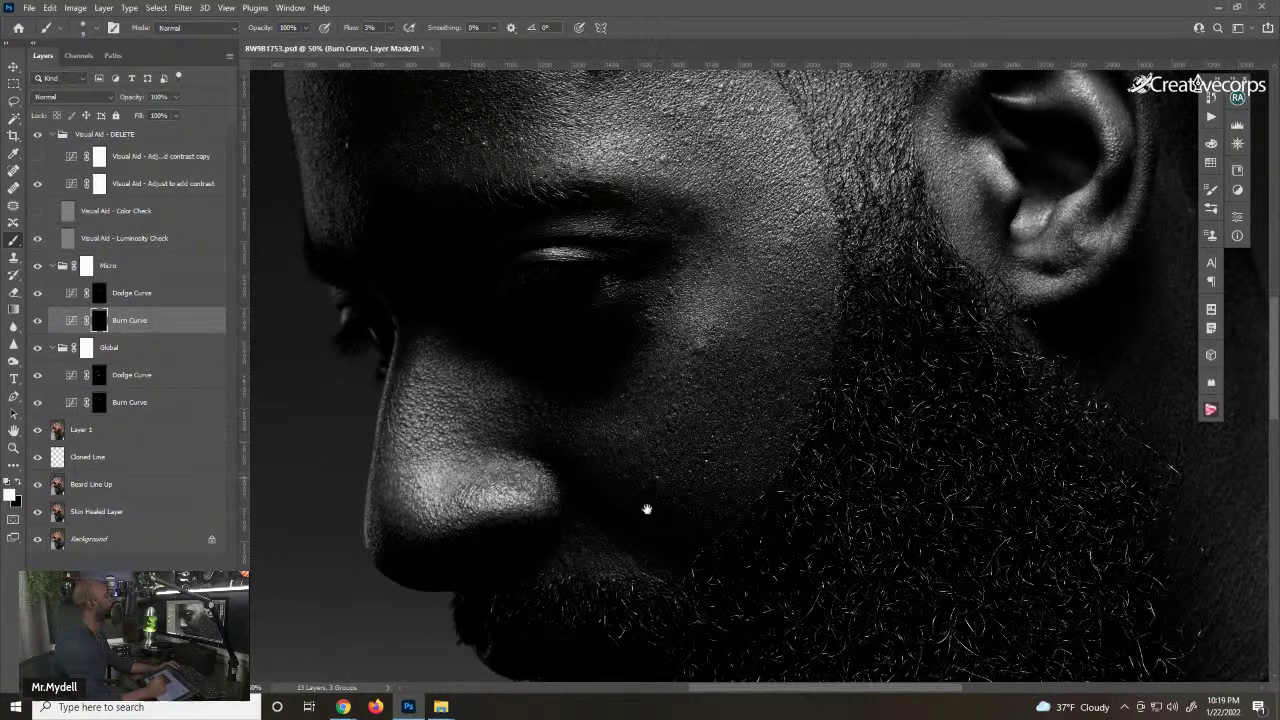
drag(646, 509, 647, 518)
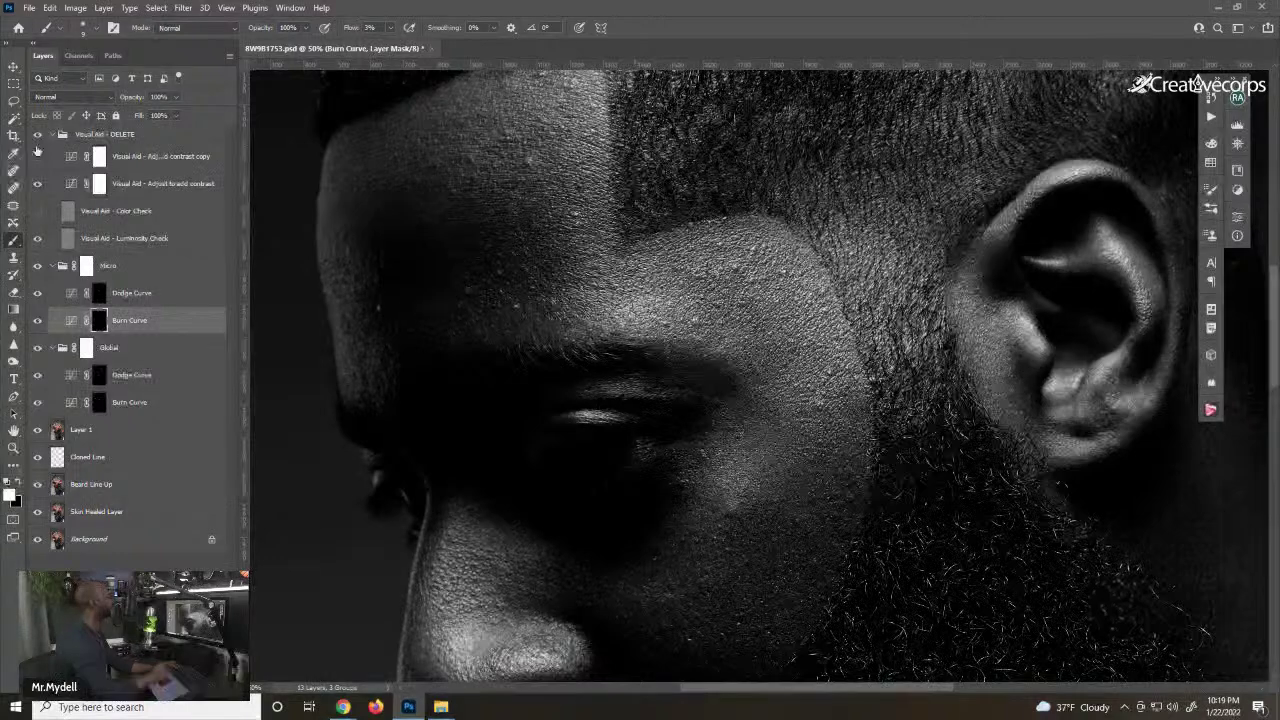
- Set the blend mode of the Visual Aid - Adjust to add contrast curve to Normal
click(142, 180)
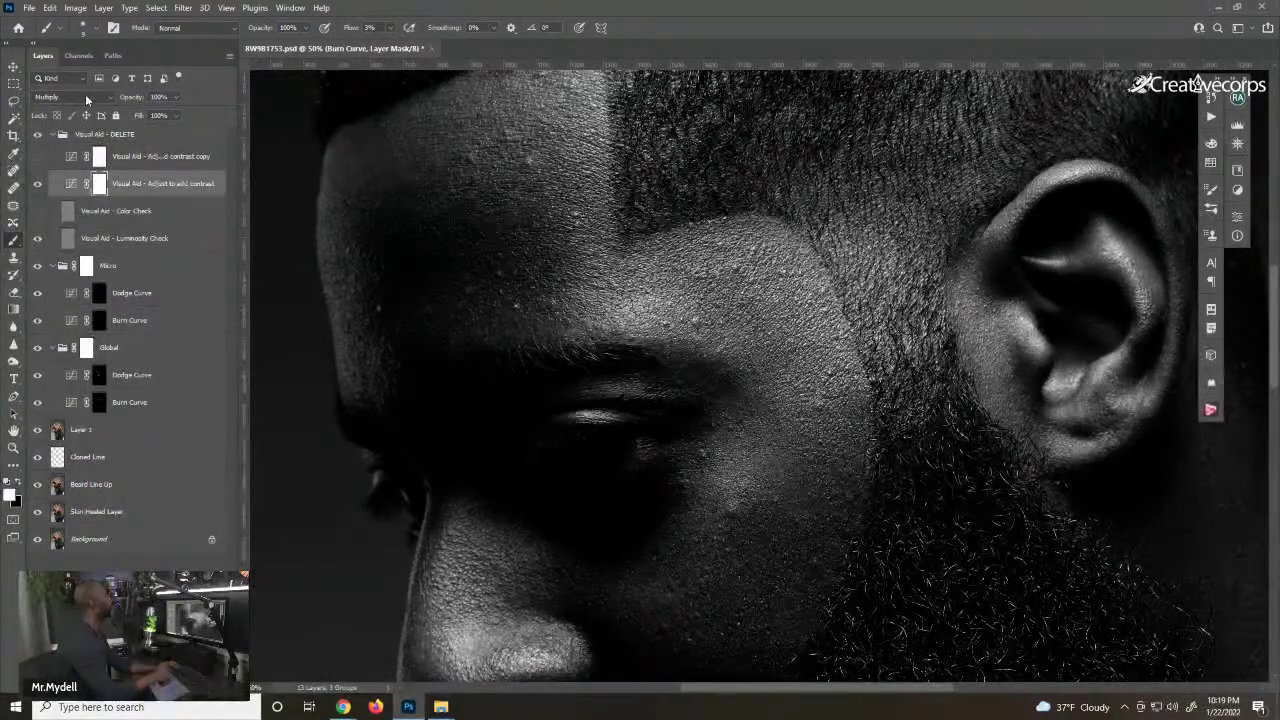
click(84, 97)
click(84, 109)
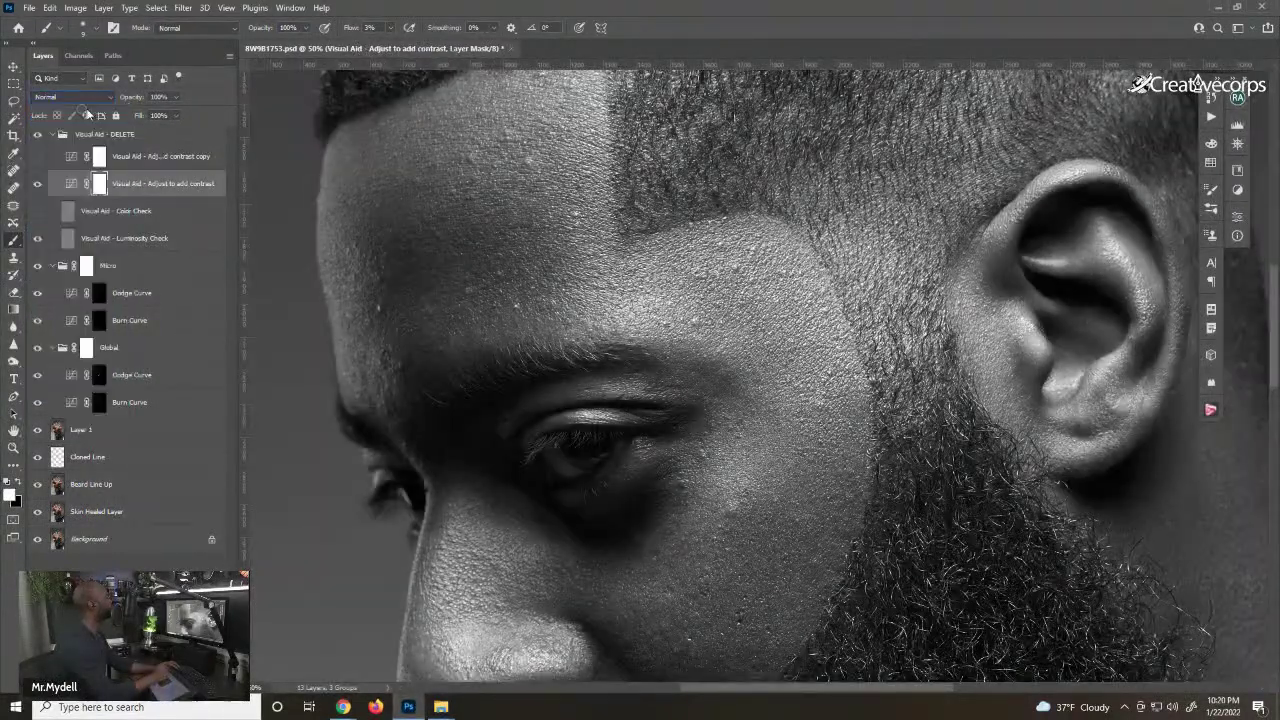
- Patch the small blemish on the forehead above the nose bridge on Layer 1
click(126, 429)
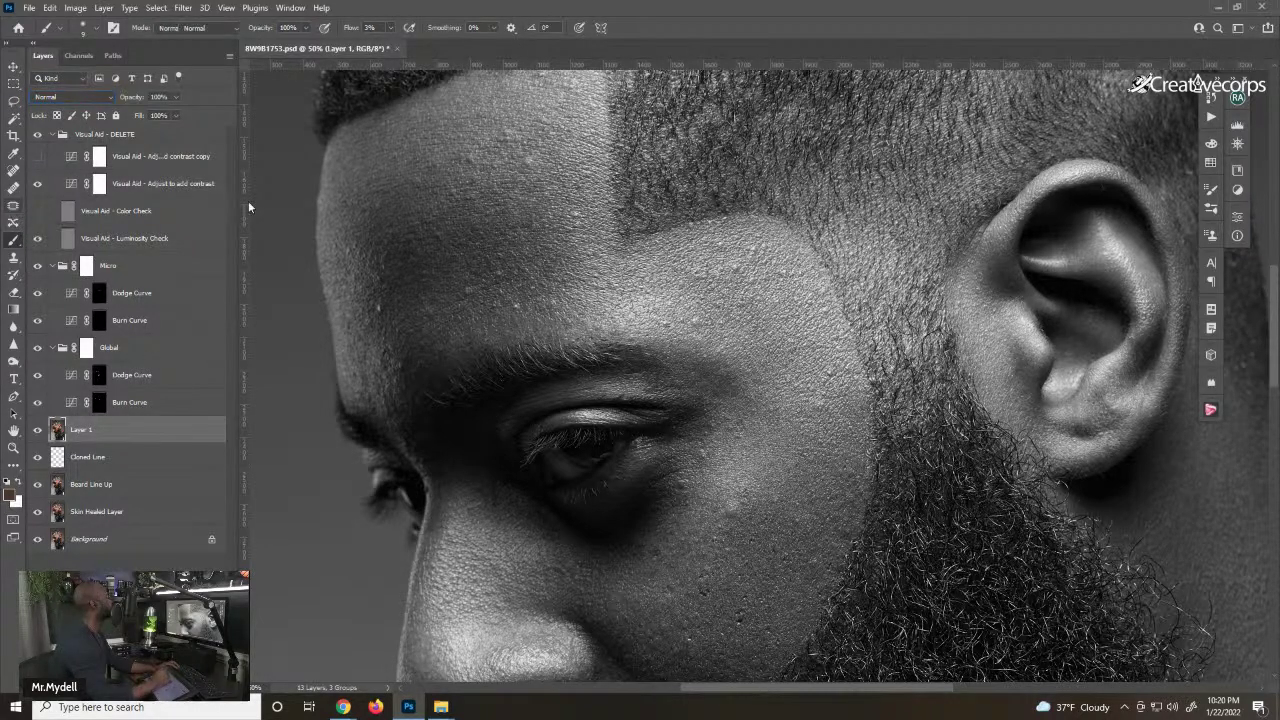
key(j)
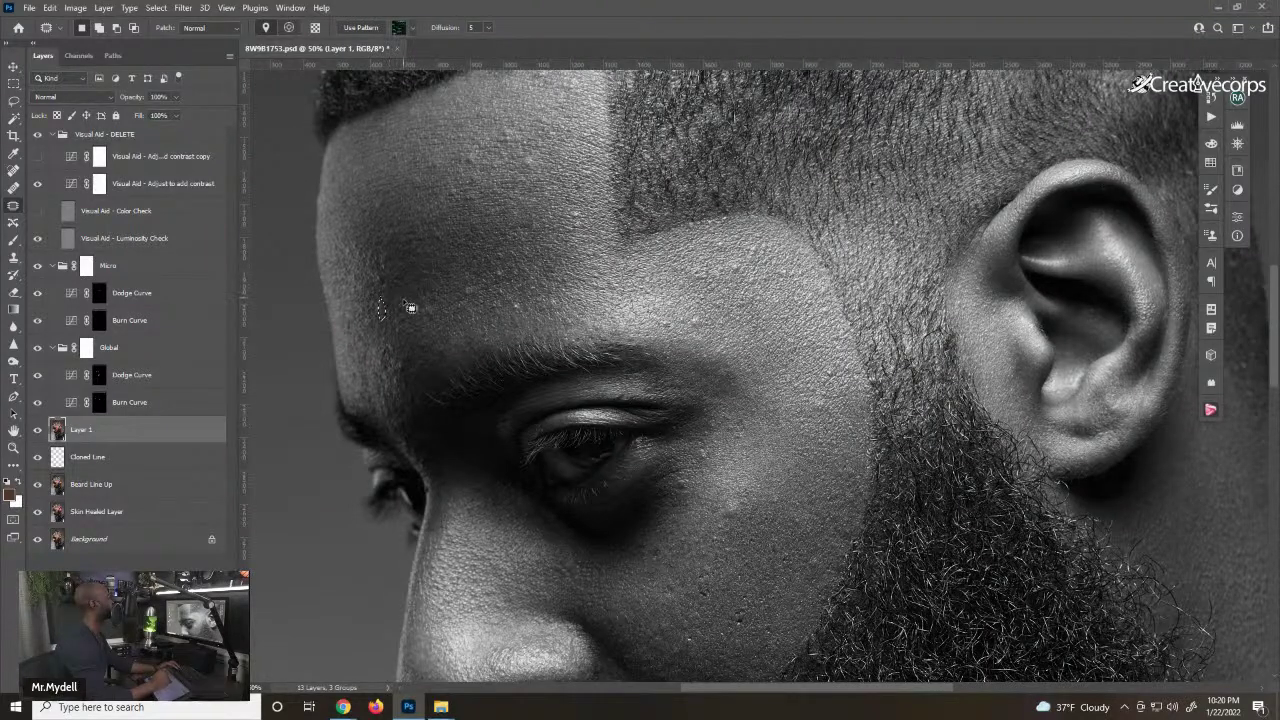
mouse_move(385, 308)
mouse_down()
mouse_move(405, 304)
mouse_move(405, 287)
mouse_up()
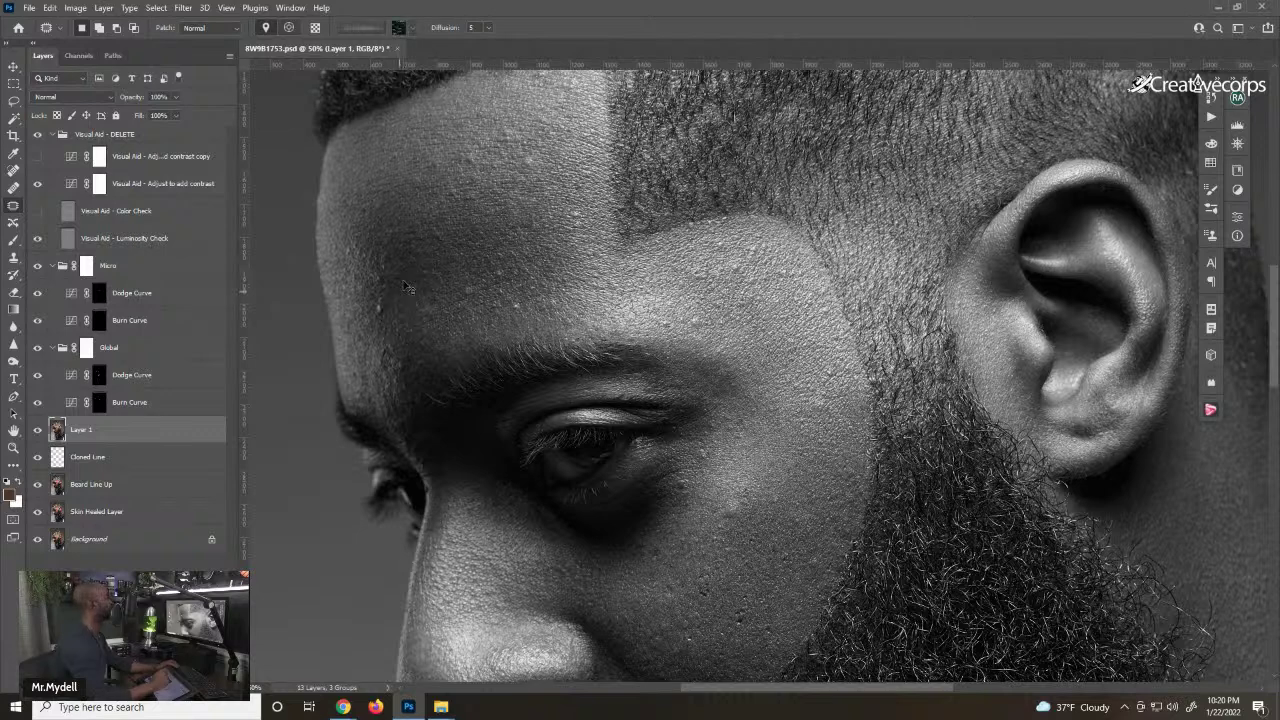
- Burn the remaining bright specks around the temple and brow with the Brush on the Micro Burn Curve mask
click(112, 325)
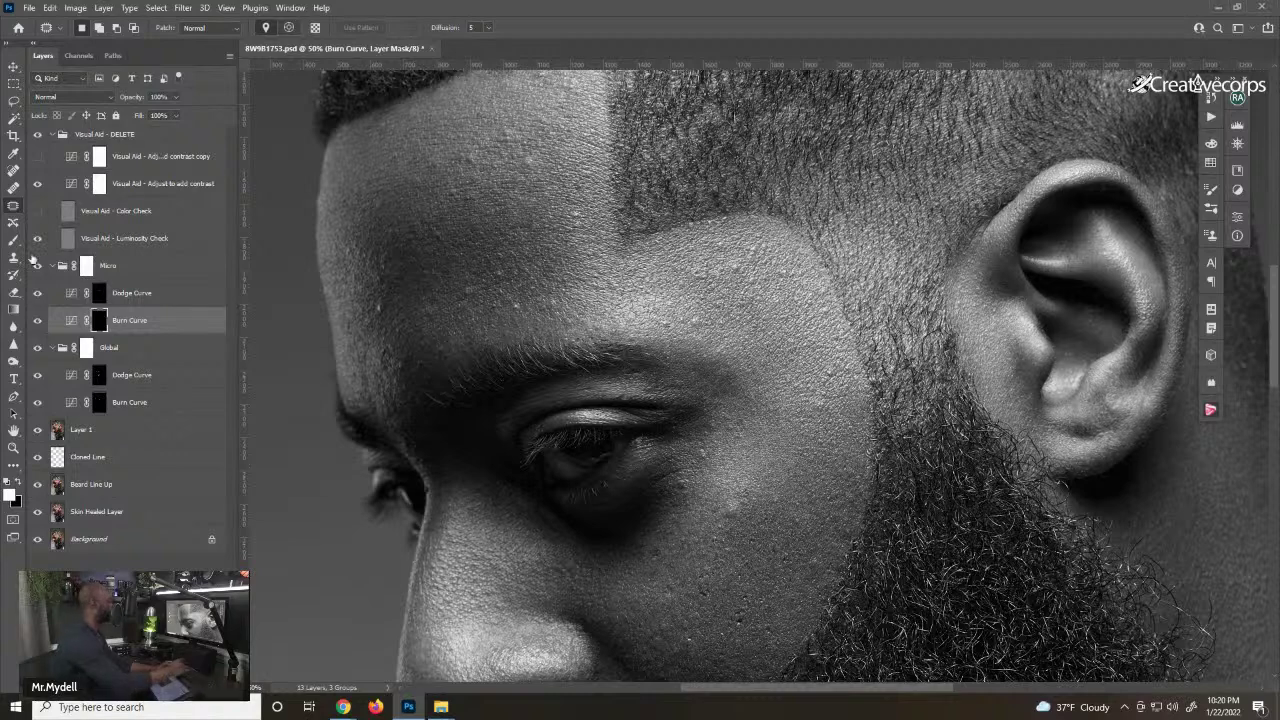
key(b)
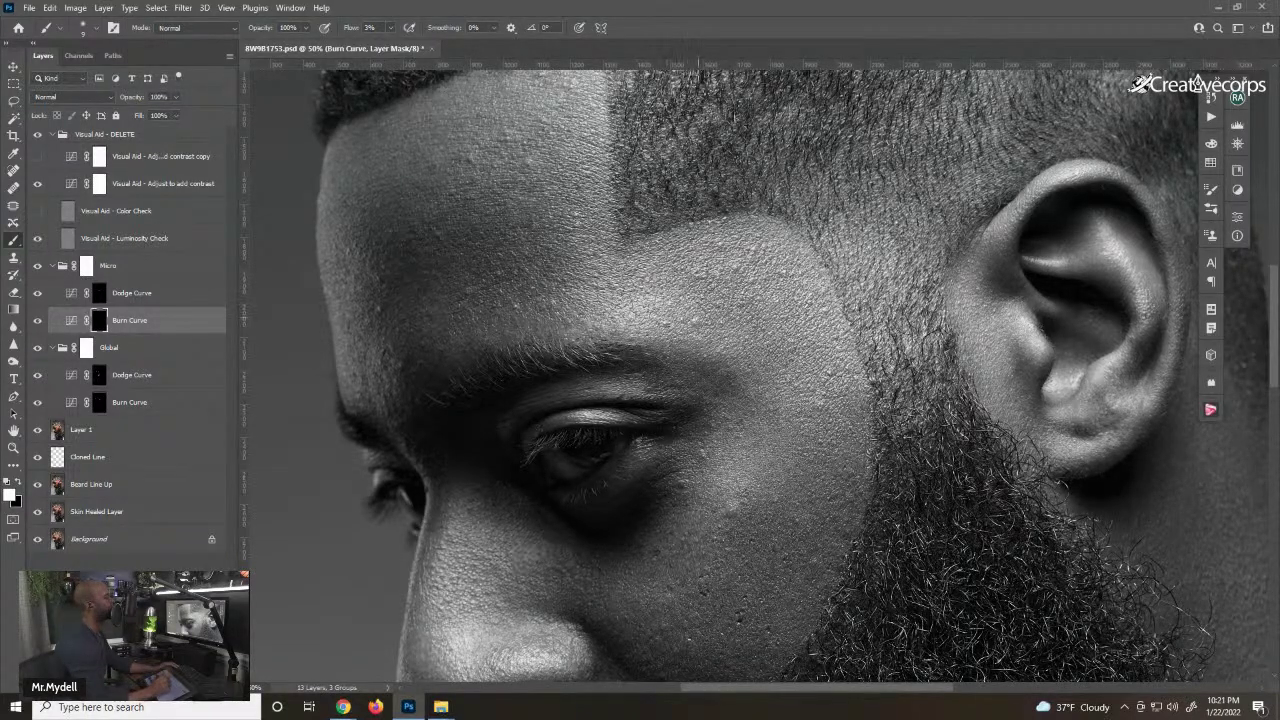
drag(840, 330, 840, 690)
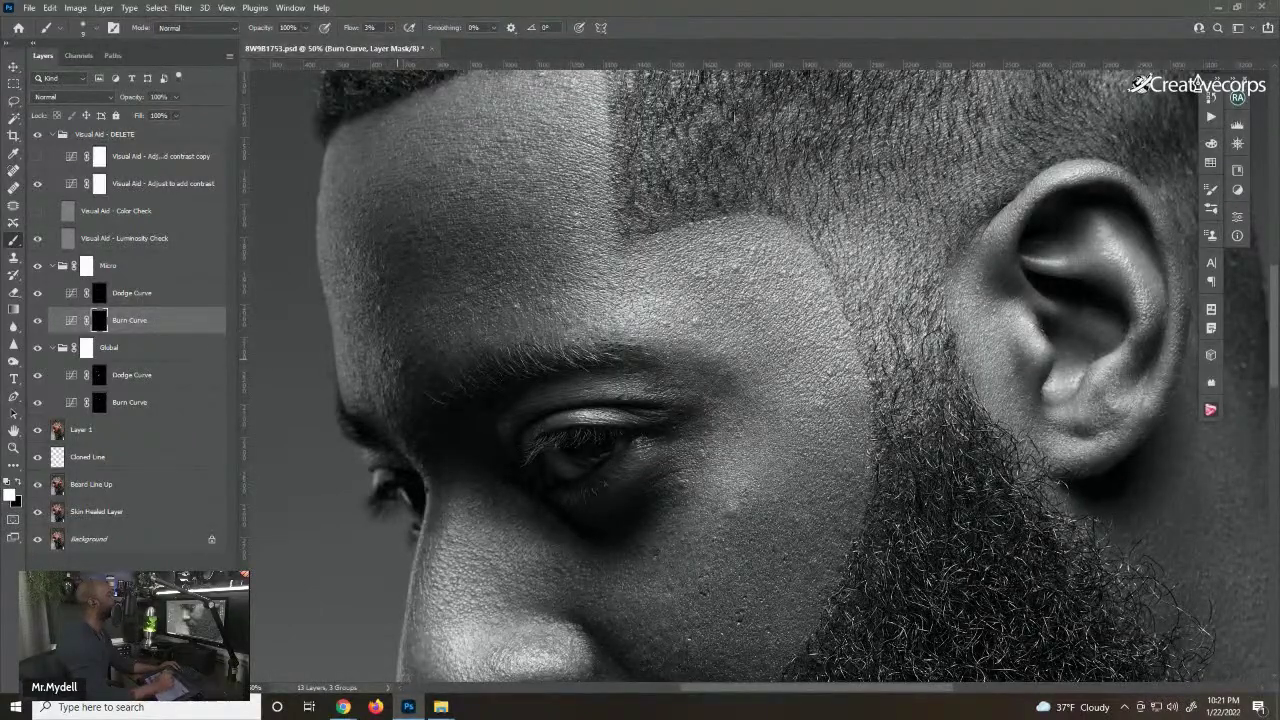
- Dodge the dark pores on the cheek beside the nose on the Micro Dodge Curve mask
scroll(700, 375, down, 5)
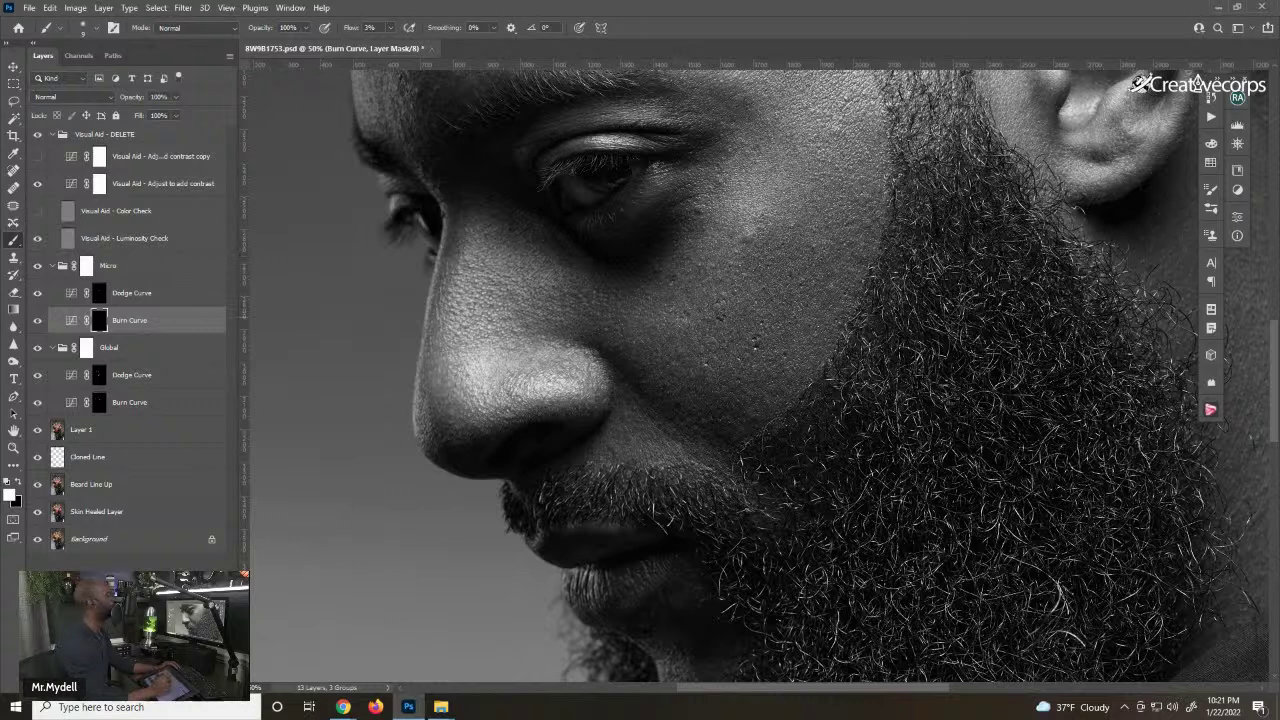
ctrl+click(749, 345)
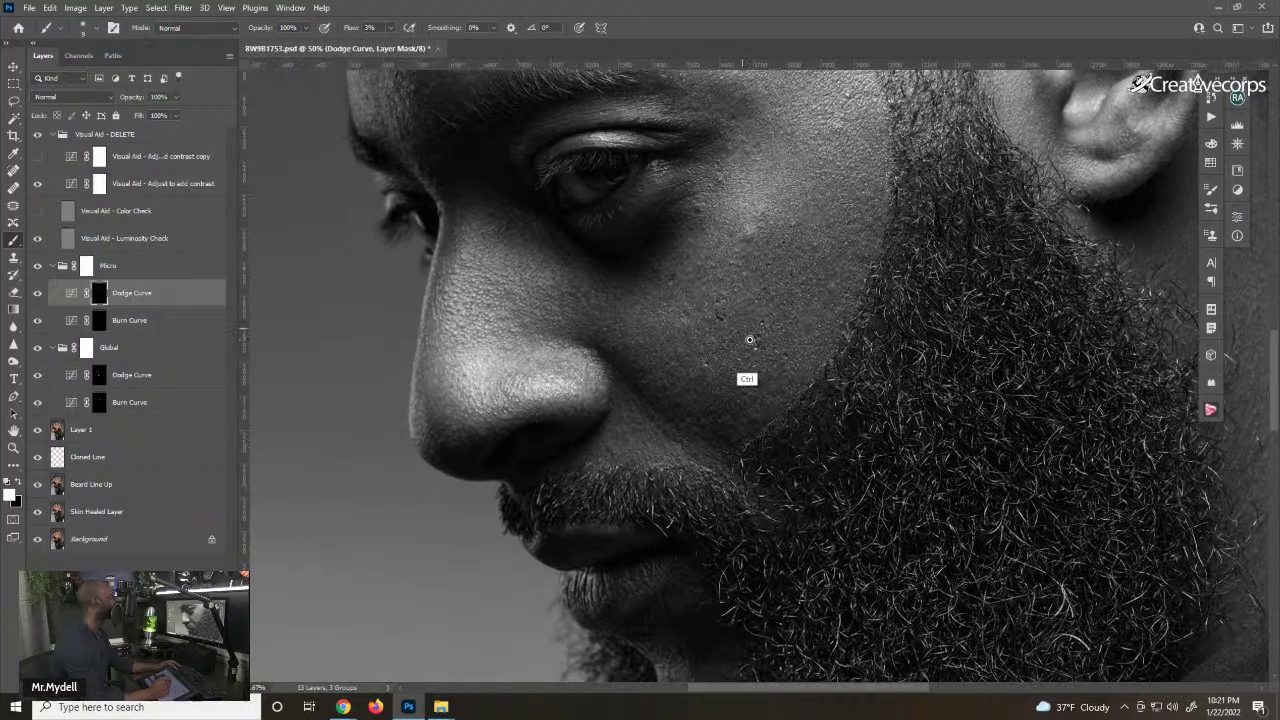
key(ctrl+plus)
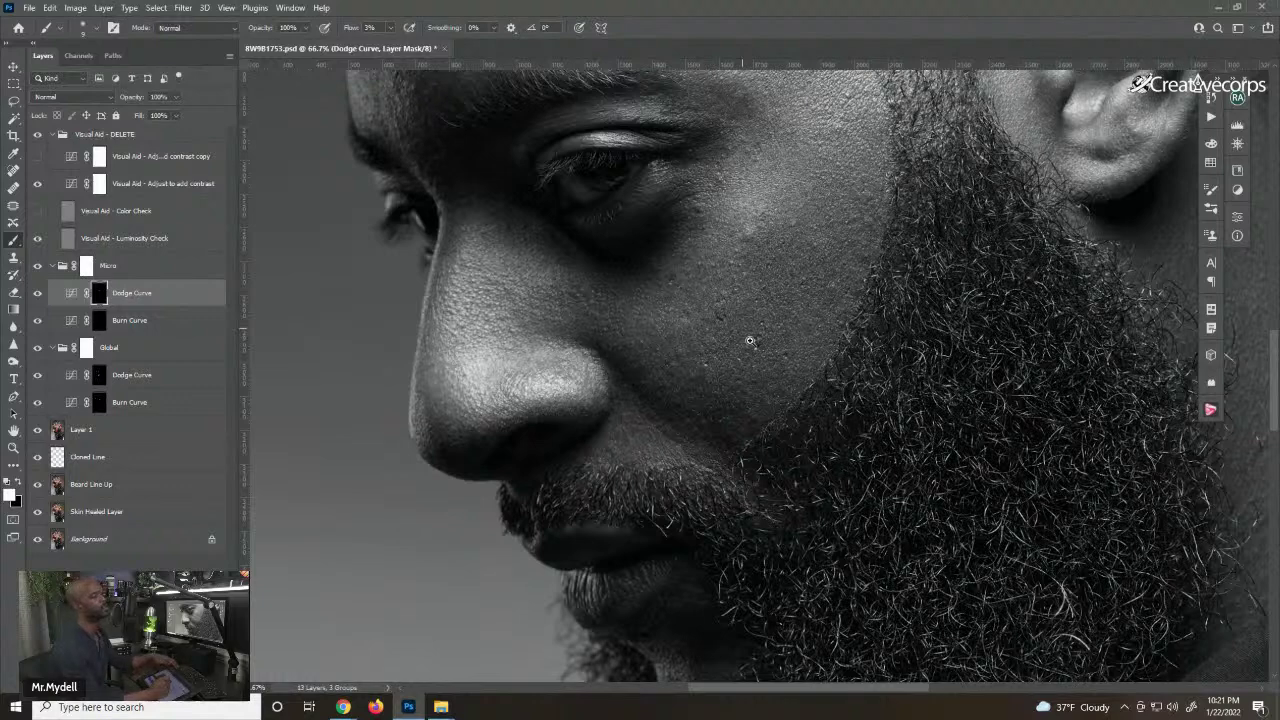
key(ctrl+plus)
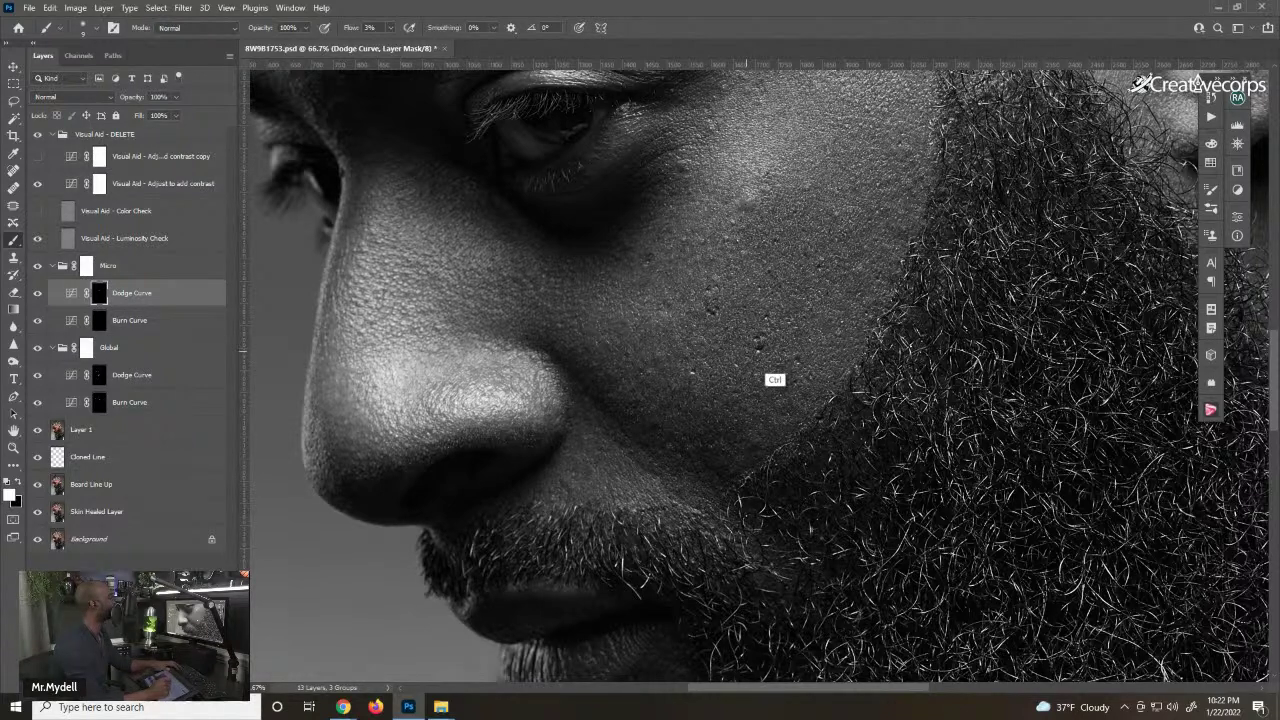
drag(751, 230, 726, 335)
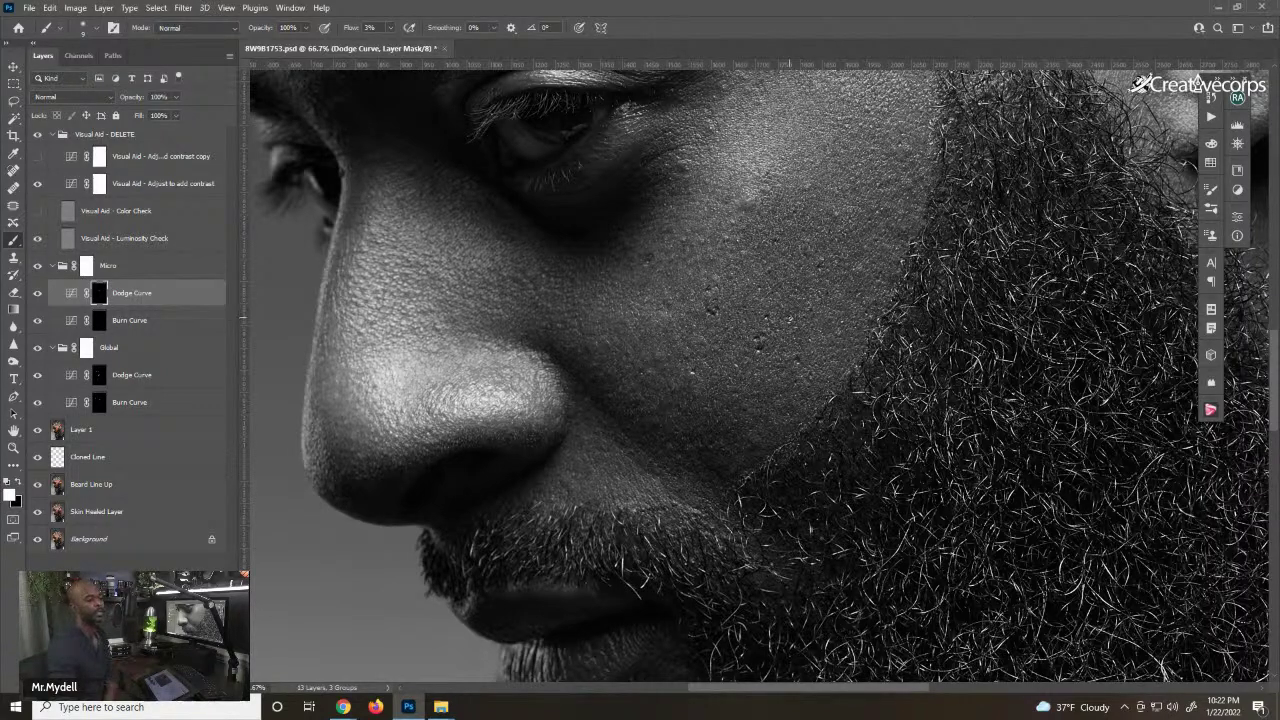
- Save the retouched document 8W9B1753.psd
click(37, 156)
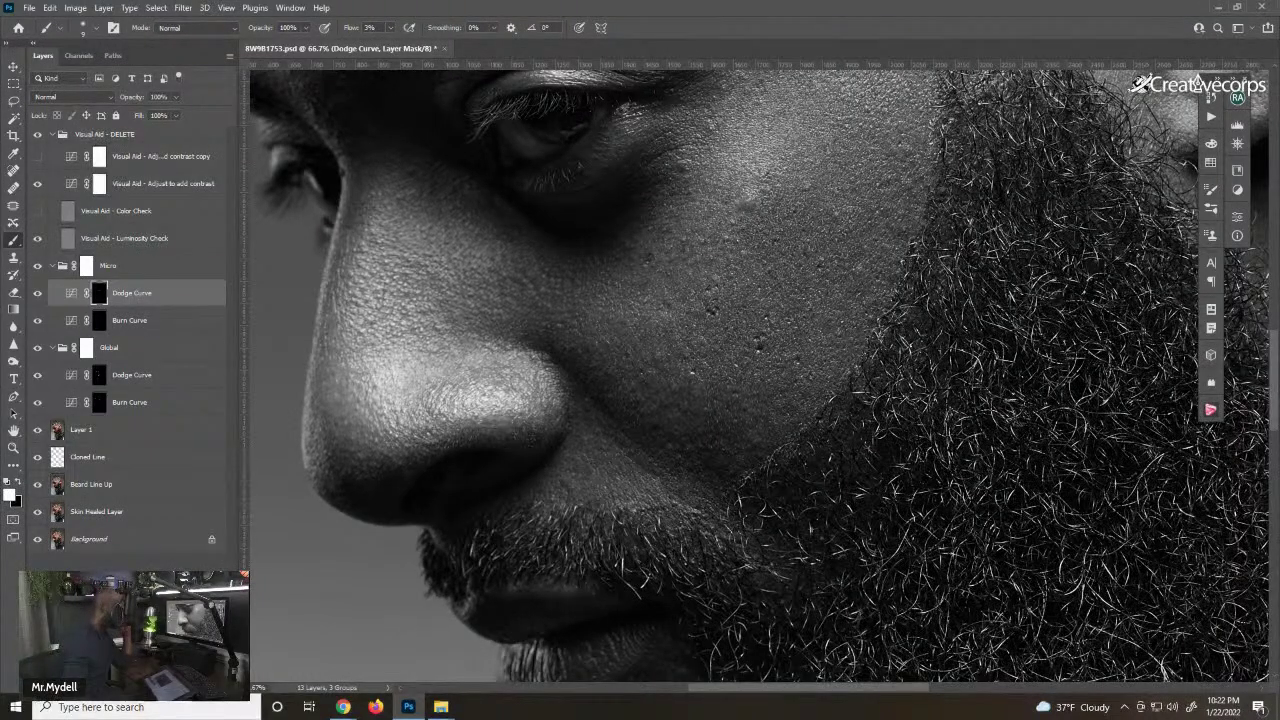
key(alt+f)
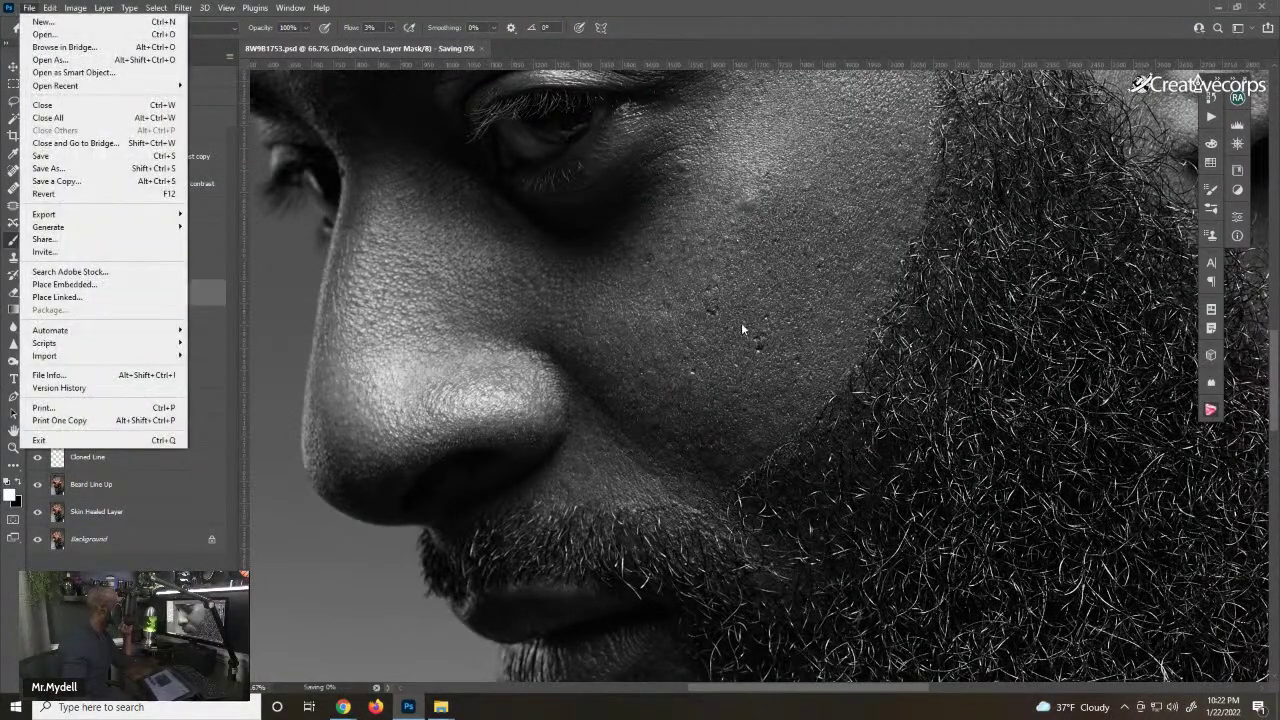
click(97, 157)
click(97, 157)
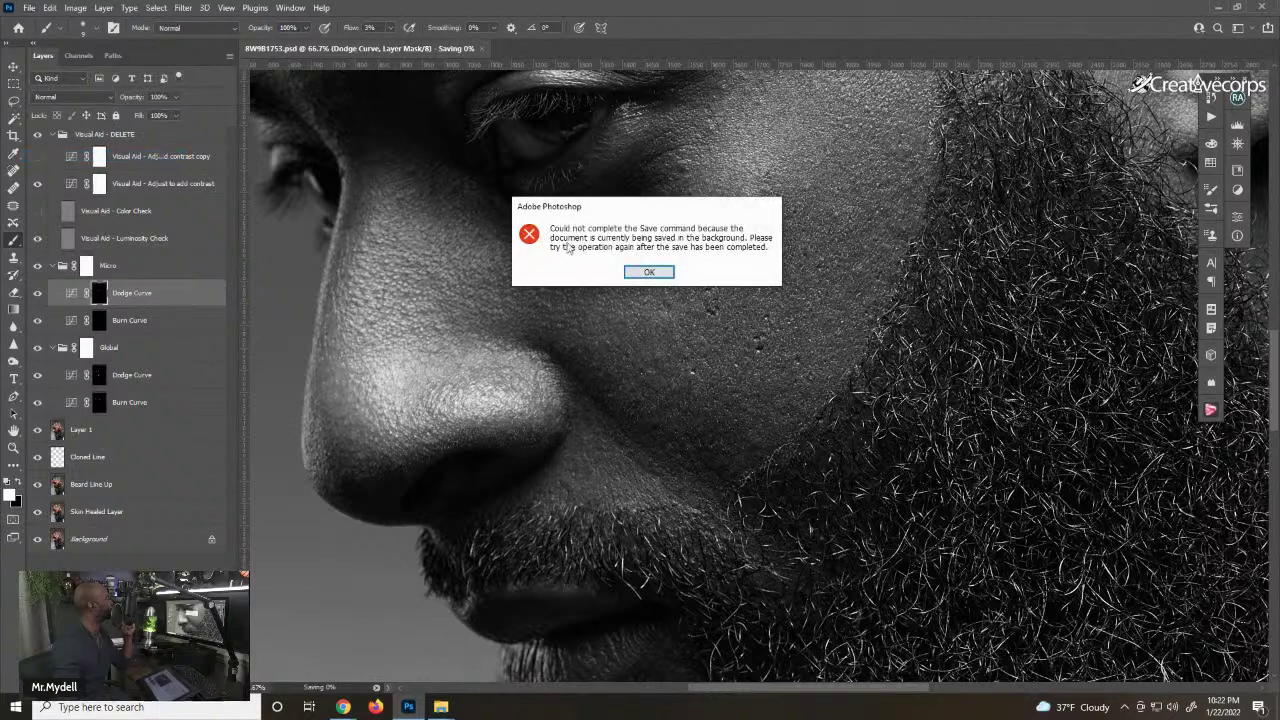
click(650, 272)
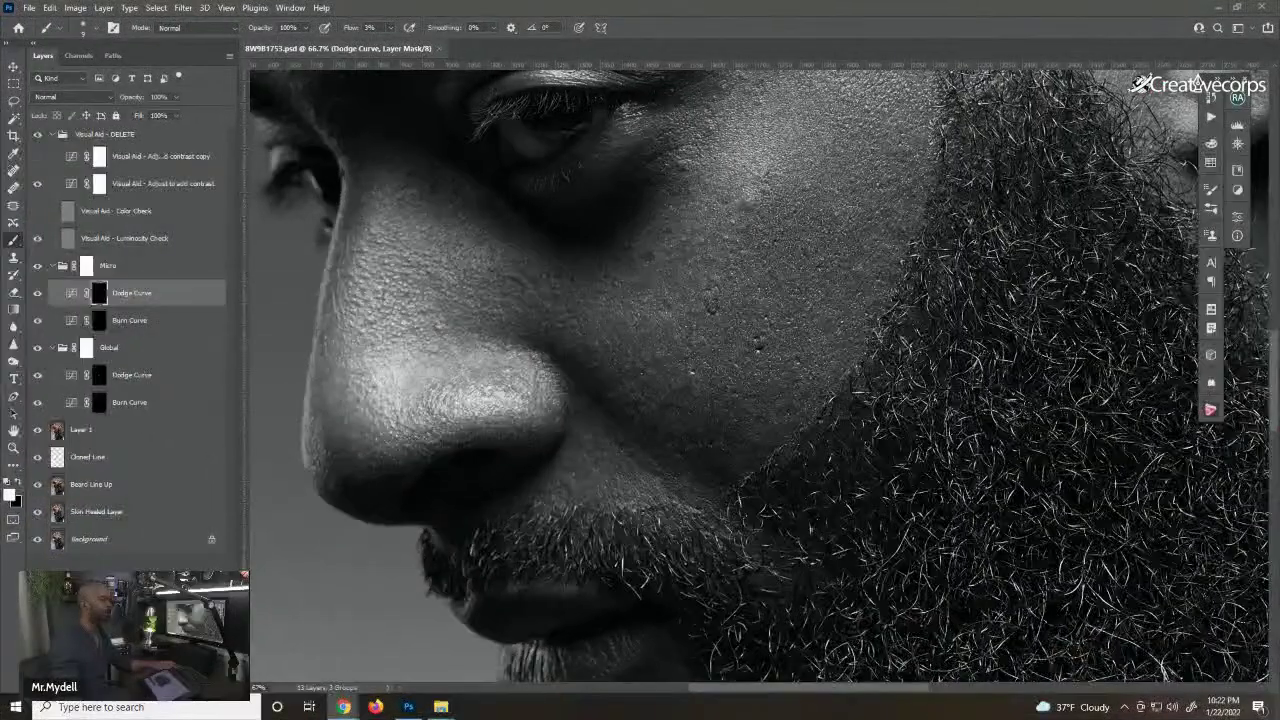
- Dodge the fine dark pores on the lower cheek at 100% zoom on the Micro Dodge Curve mask
key(ctrl)
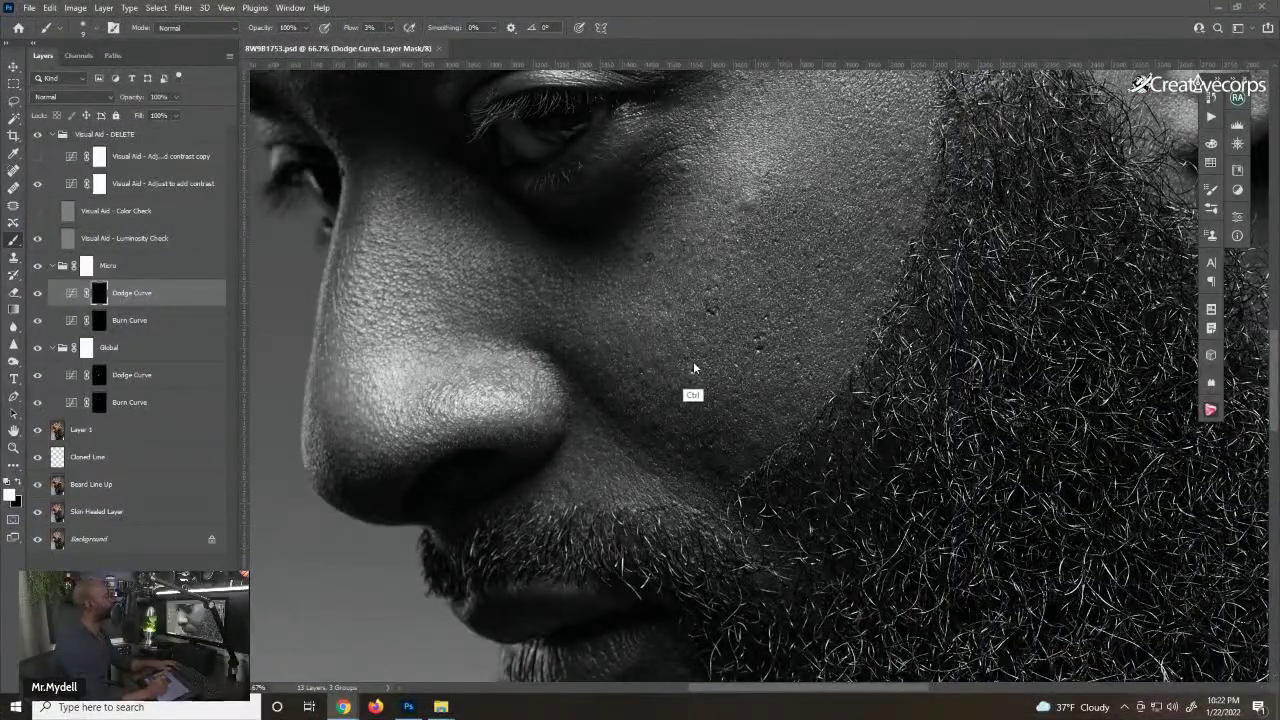
scroll(694, 370, up, 1)
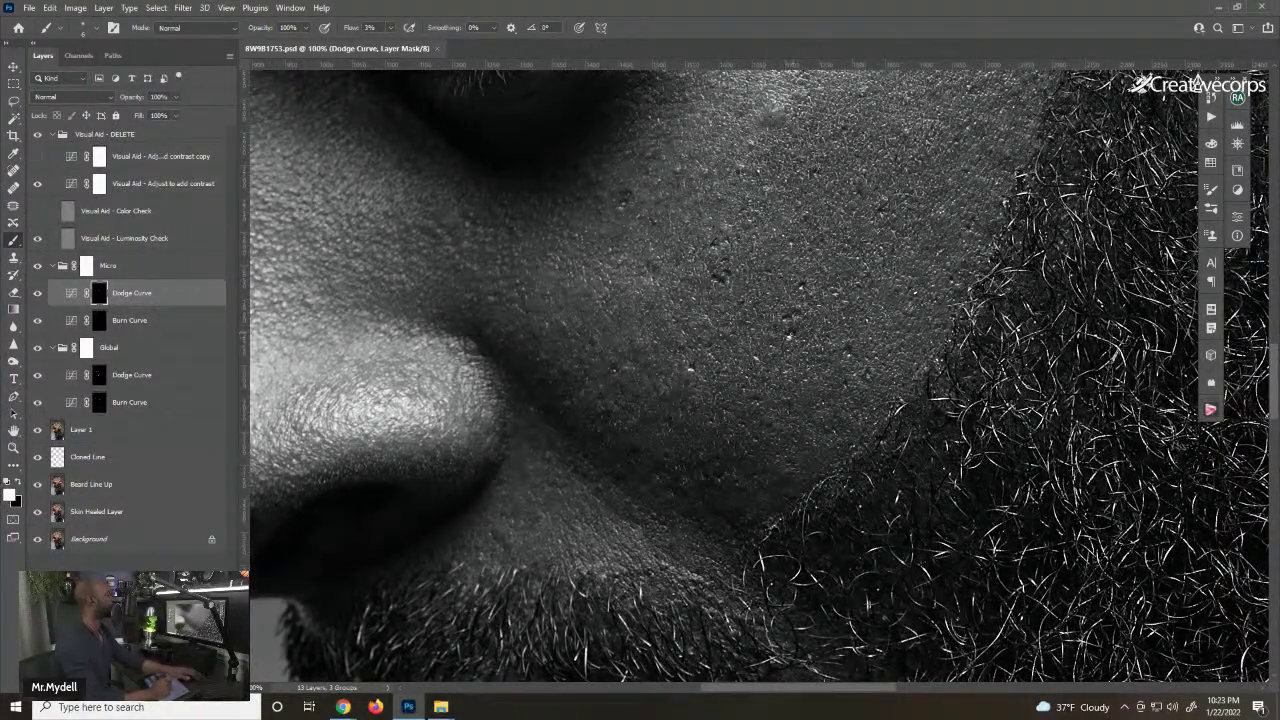
click(786, 337)
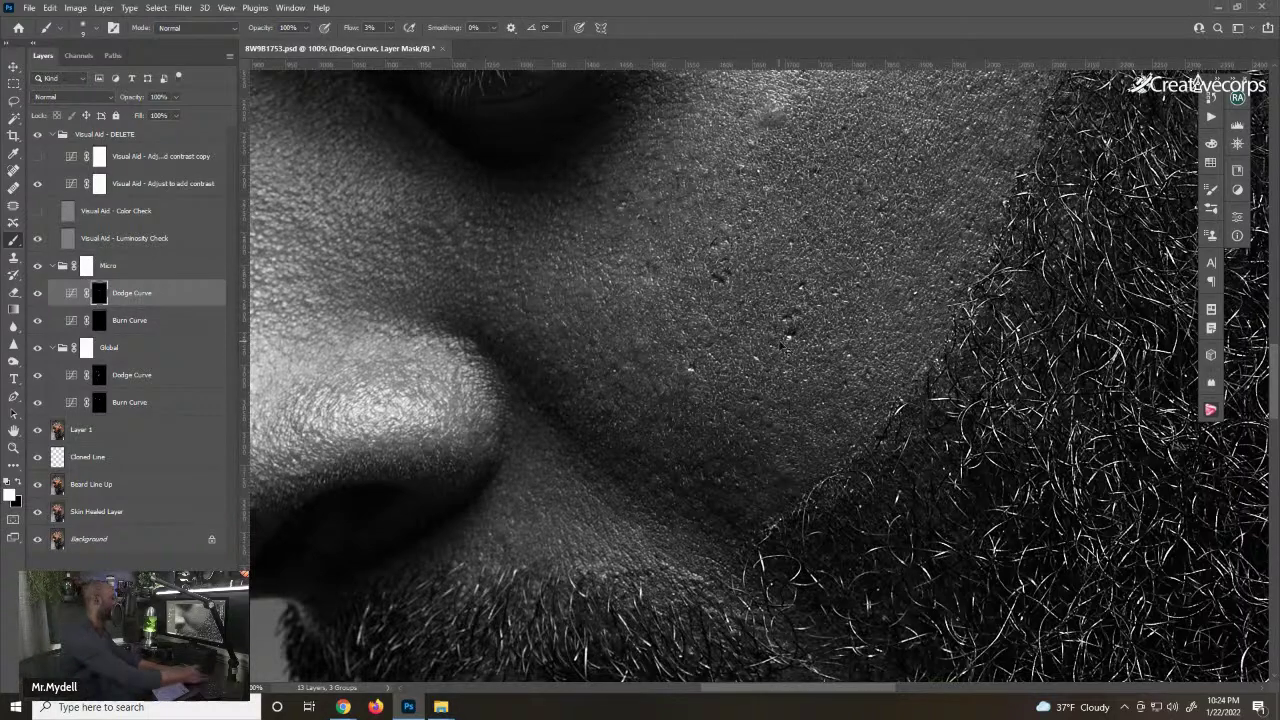
- Burn the small bright spots on the cheek on the Micro Burn Curve mask
key(ctrl+minus)
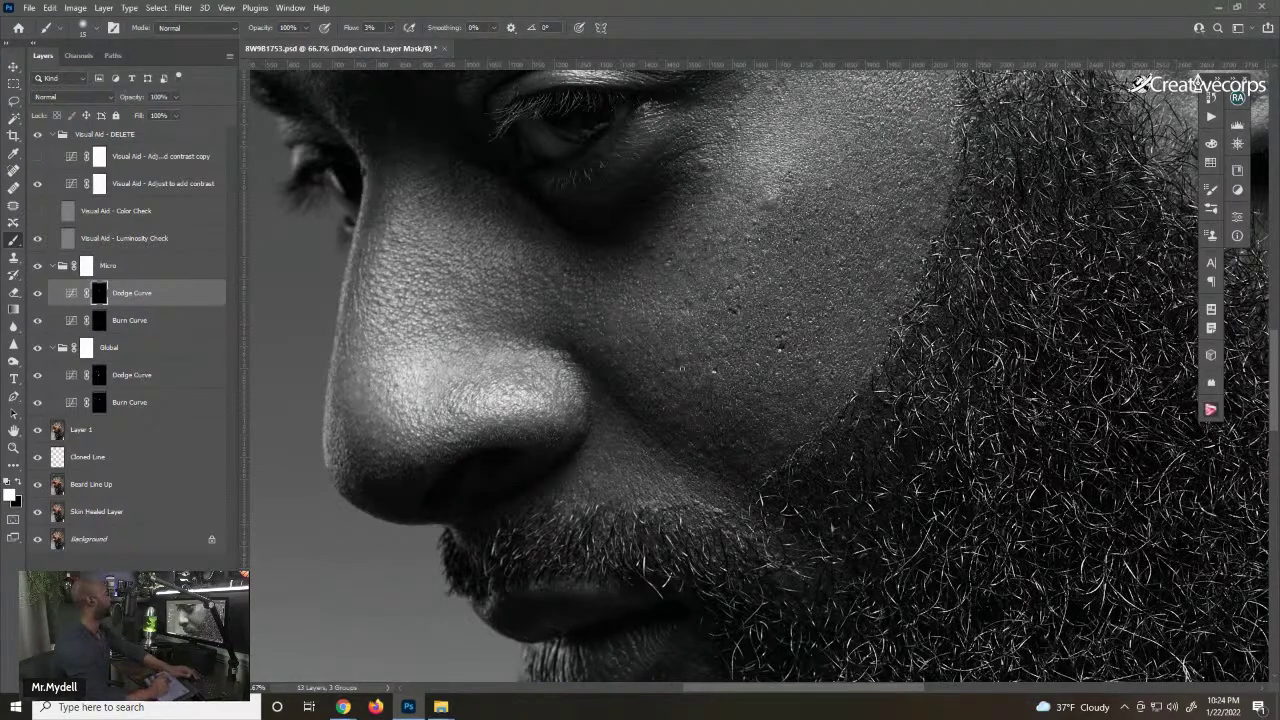
key(alt+bracketleft)
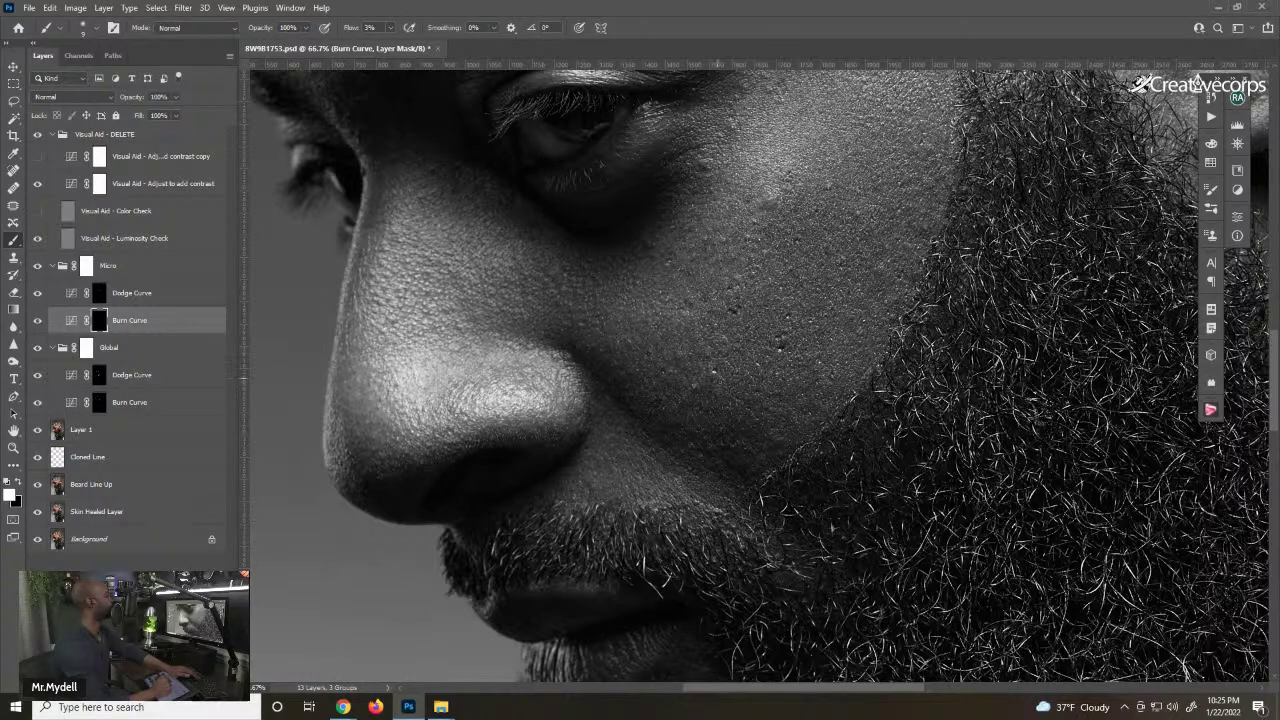
drag(850, 250, 794, 96)
- Dodge the darker patches of the cheek on the Global Dodge Curve mask while viewing the whole portrait
key(ctrl+0)
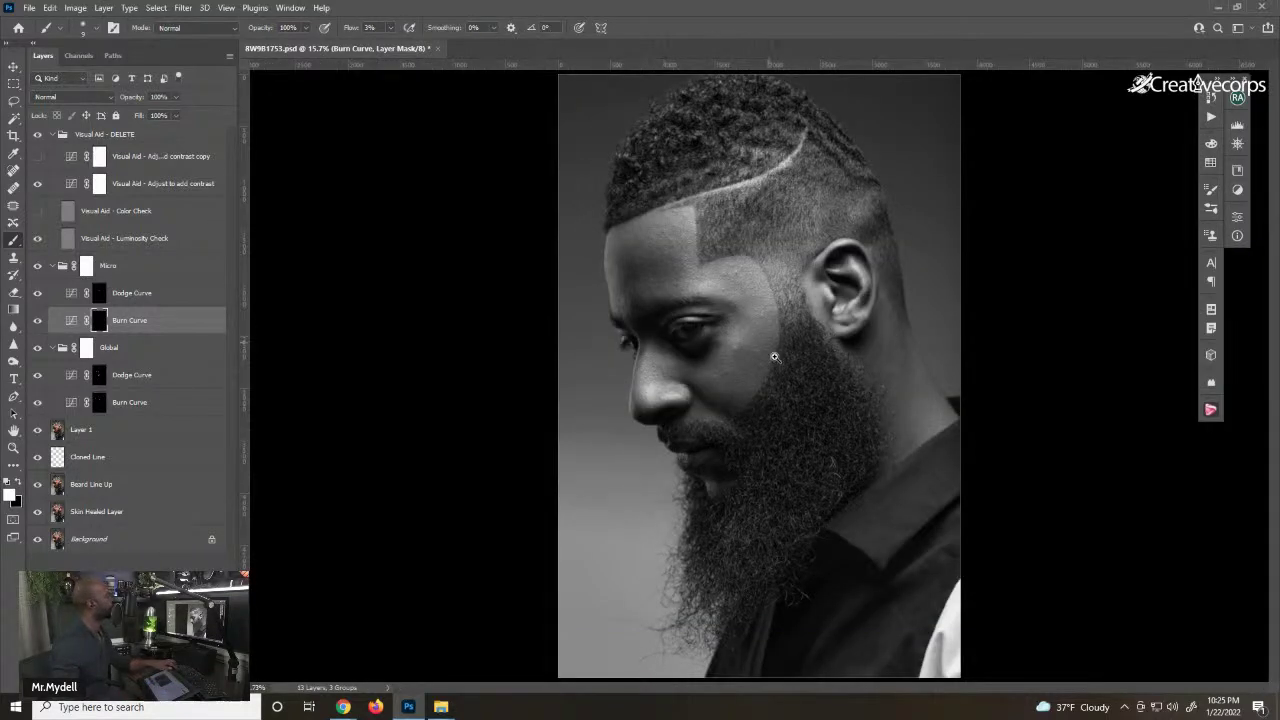
scroll(775, 364, up, 1)
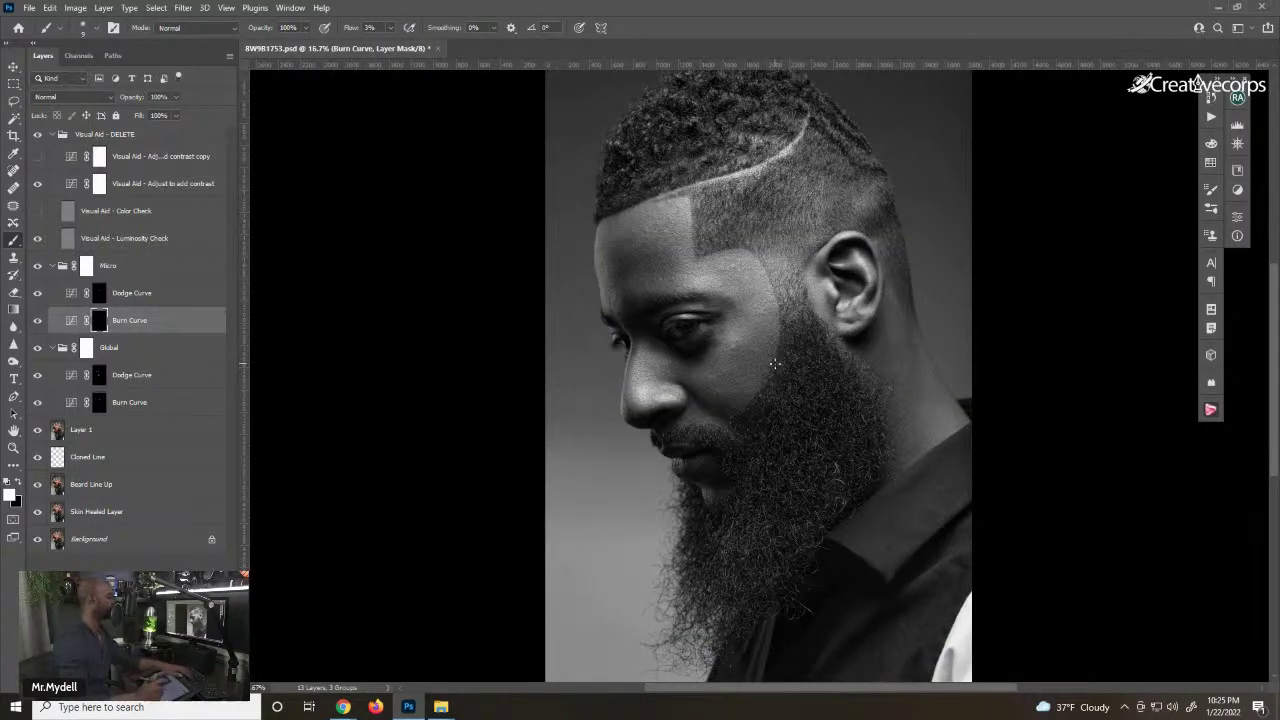
click(99, 380)
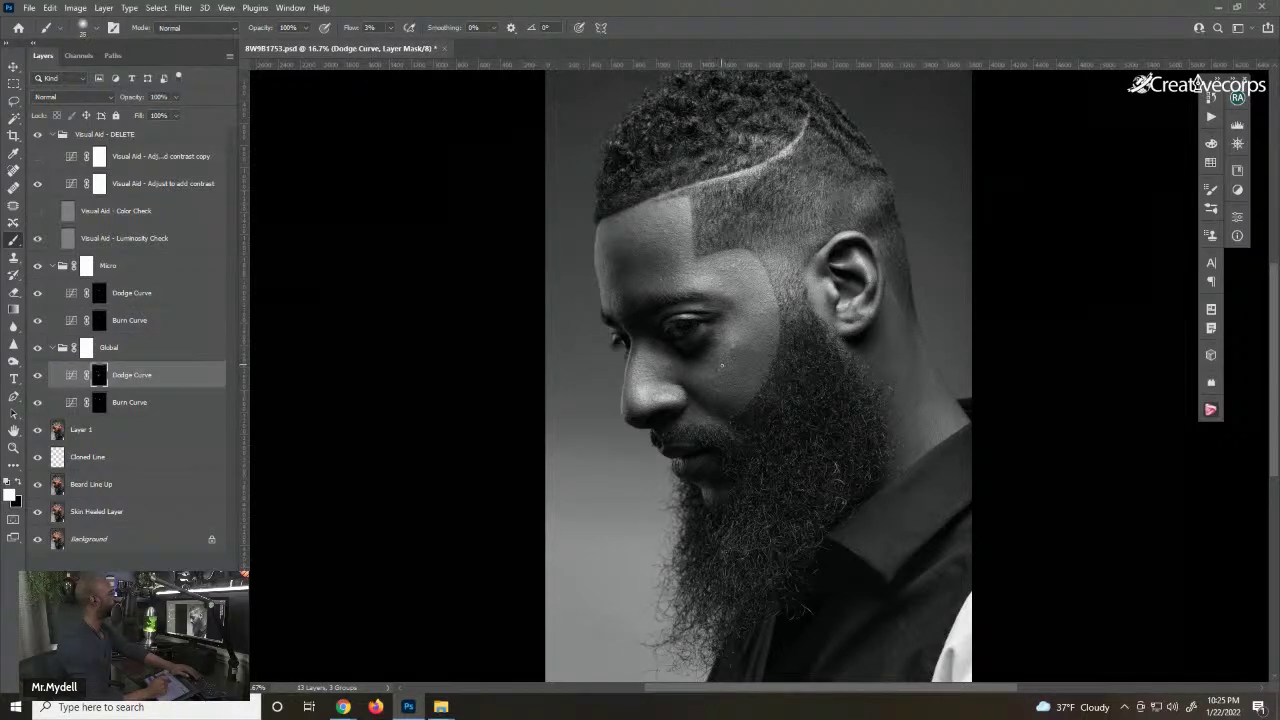
- Burn the uneven bright patches on the lower cheek near the beard on the Global Burn Curve mask with a soft 30 px brush
key(alt+bracketleft)
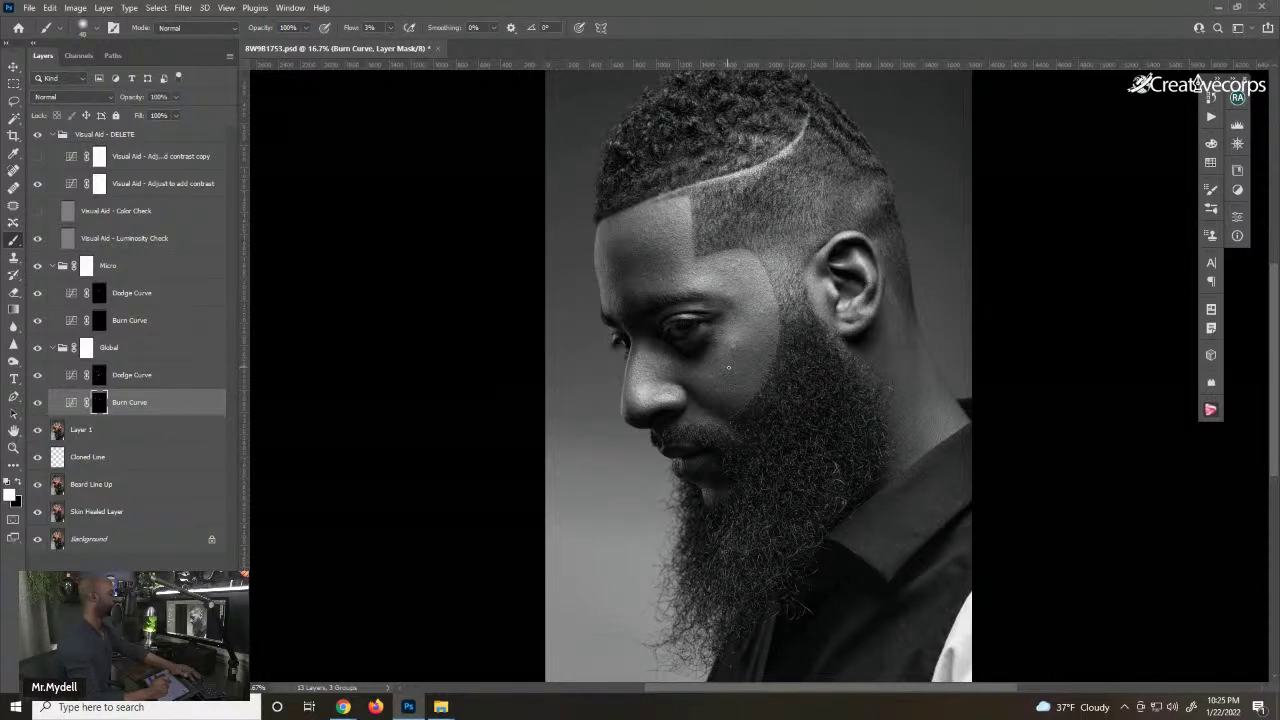
scroll(730, 398, up, 1)
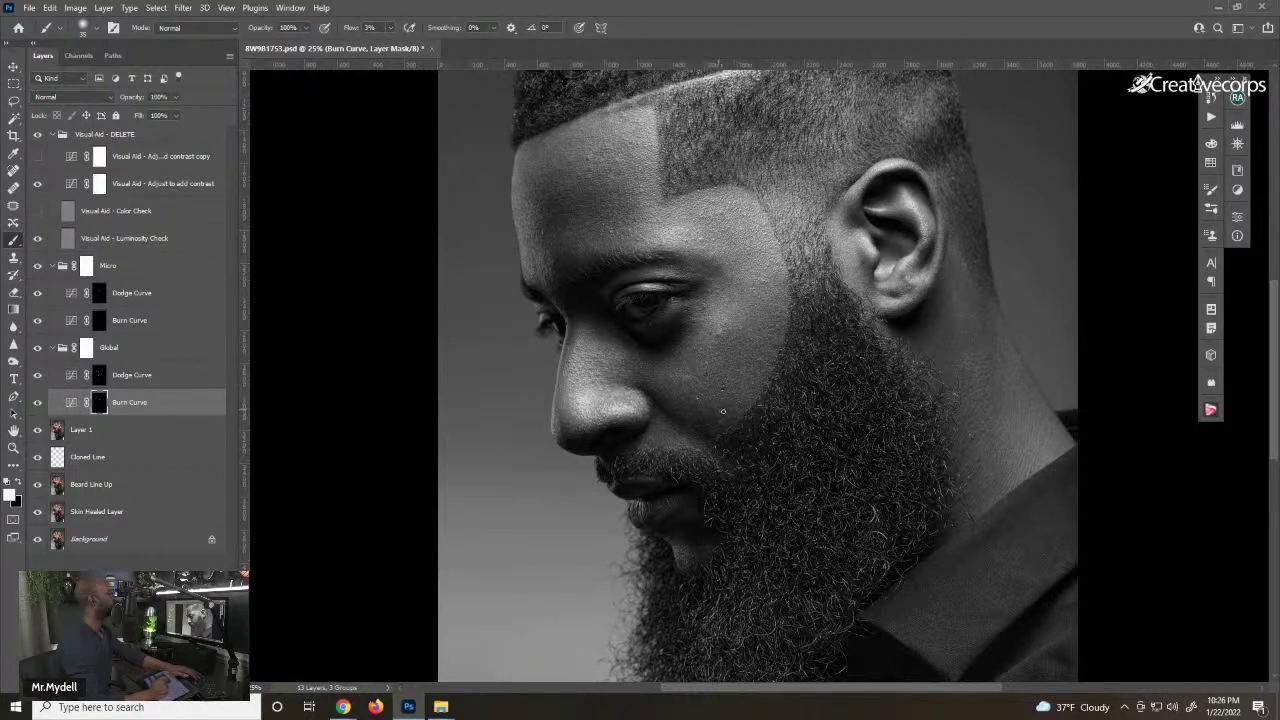
right_click(723, 411)
key(Escape)
right_click(740, 402)
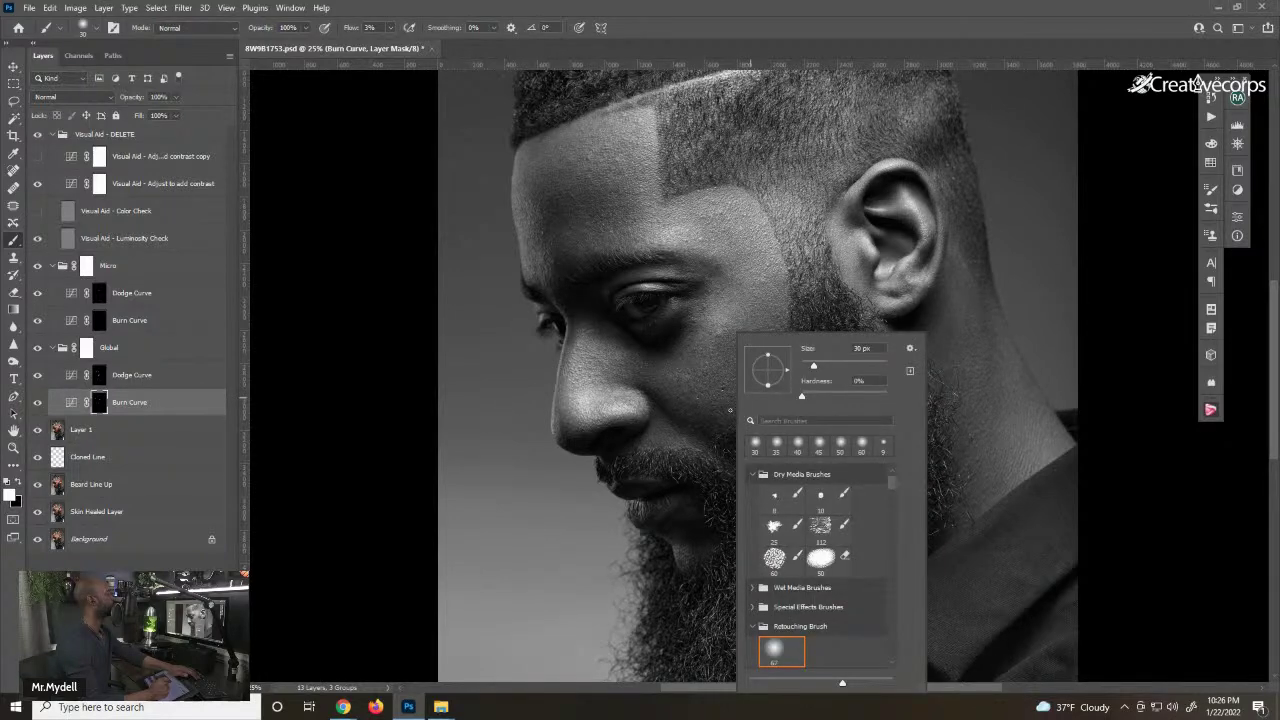
click(730, 410)
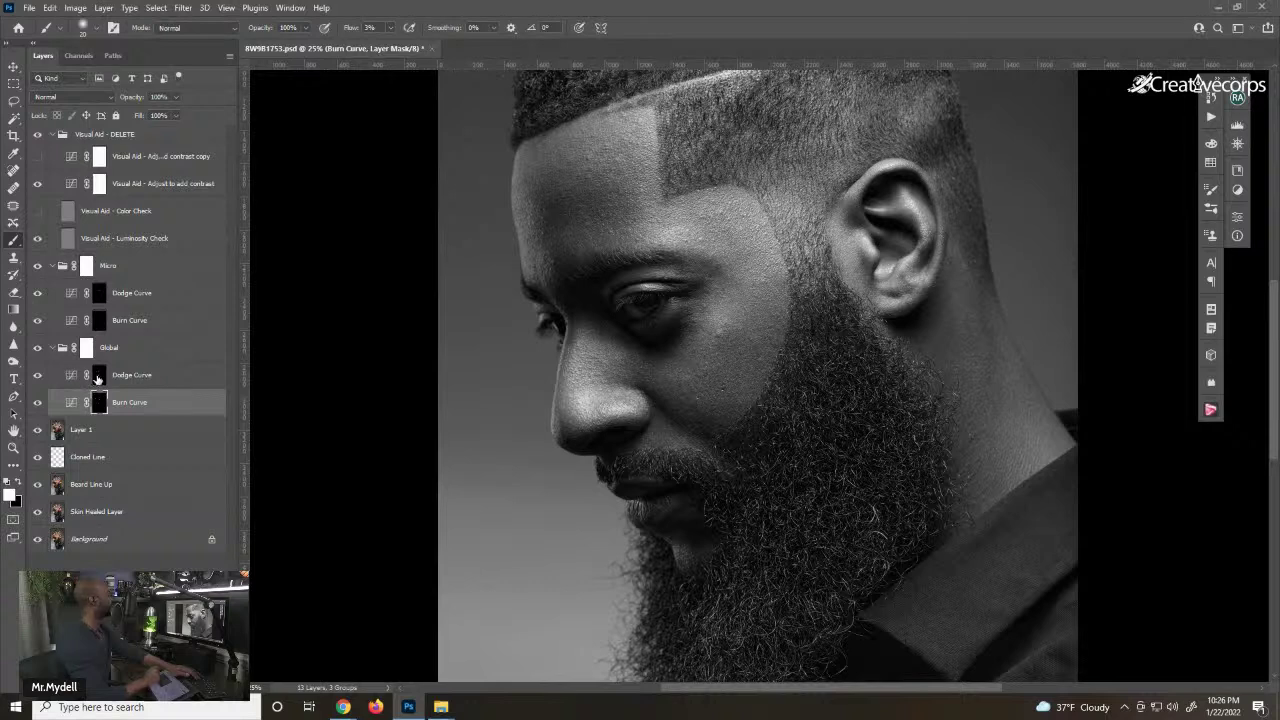
- Even out the remaining dark and bright patches on the face, alternating between the Global Dodge Curve and Global Burn Curve masks
key(alt+bracketright)
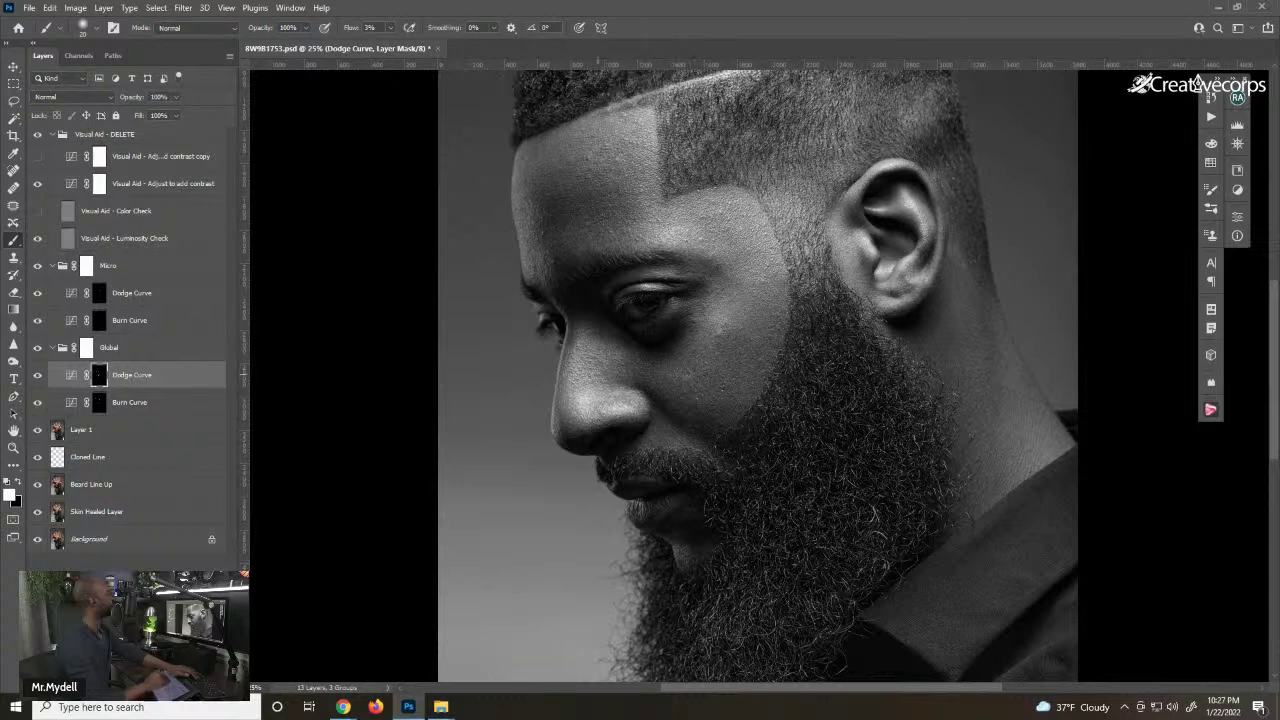
click(128, 402)
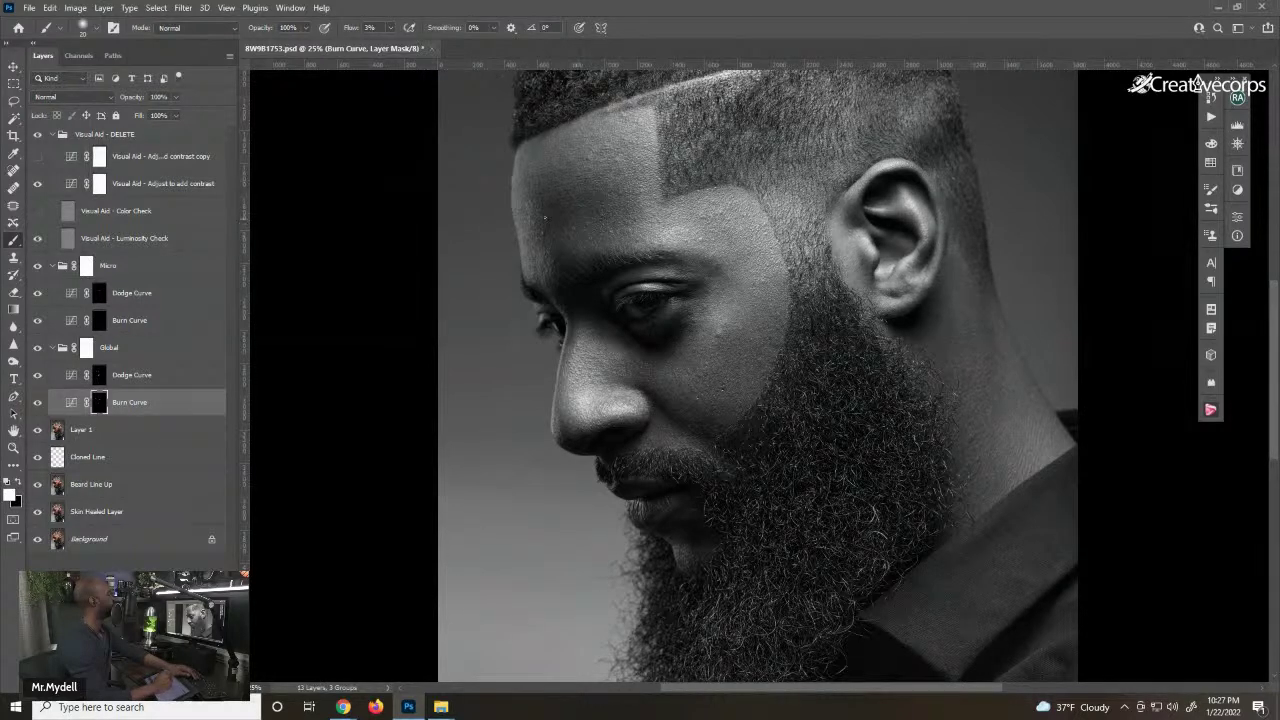
key(alt+bracketright)
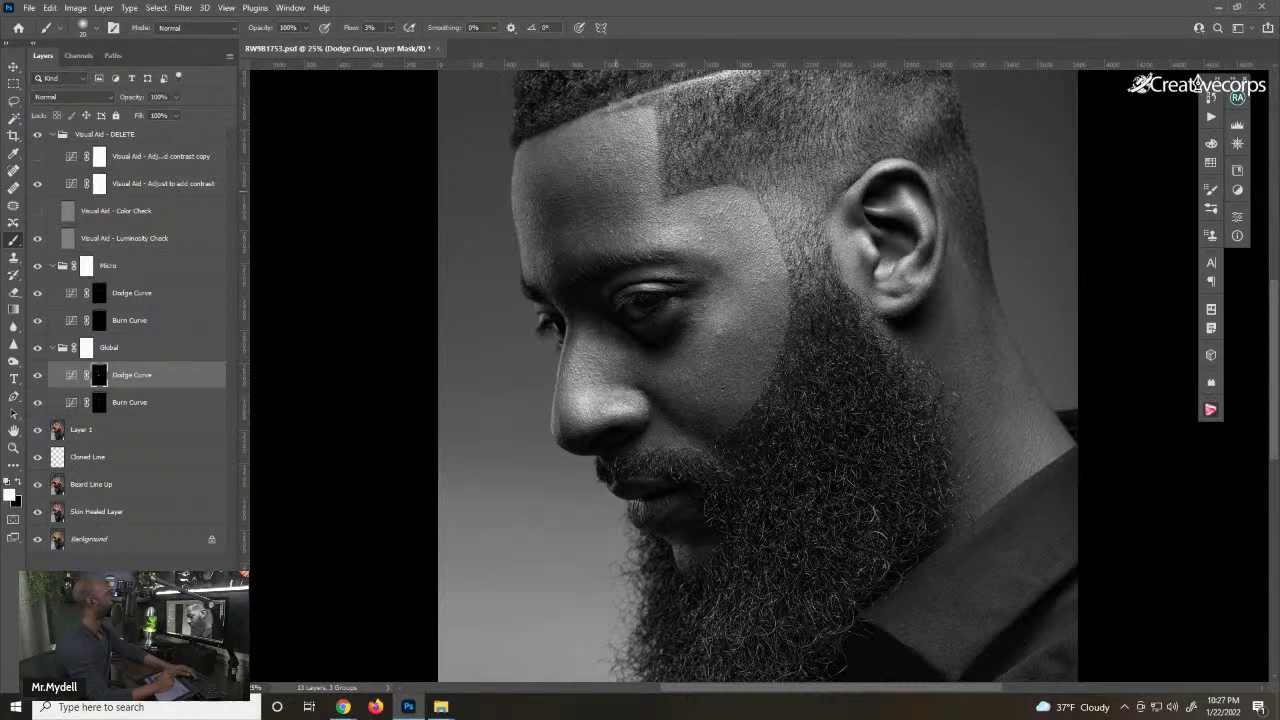
key(ctrl+0)
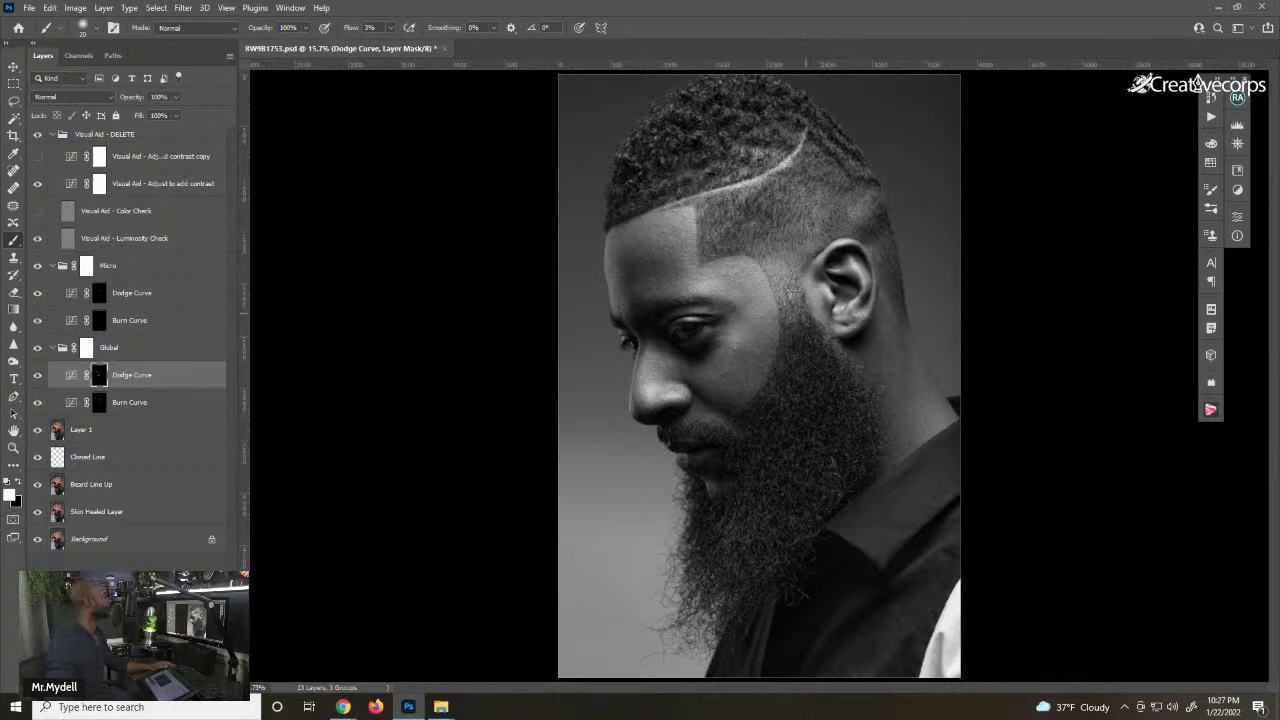
- Collapse and hide the Visual Aid - DELETE group to return the portrait to full color
key(v)
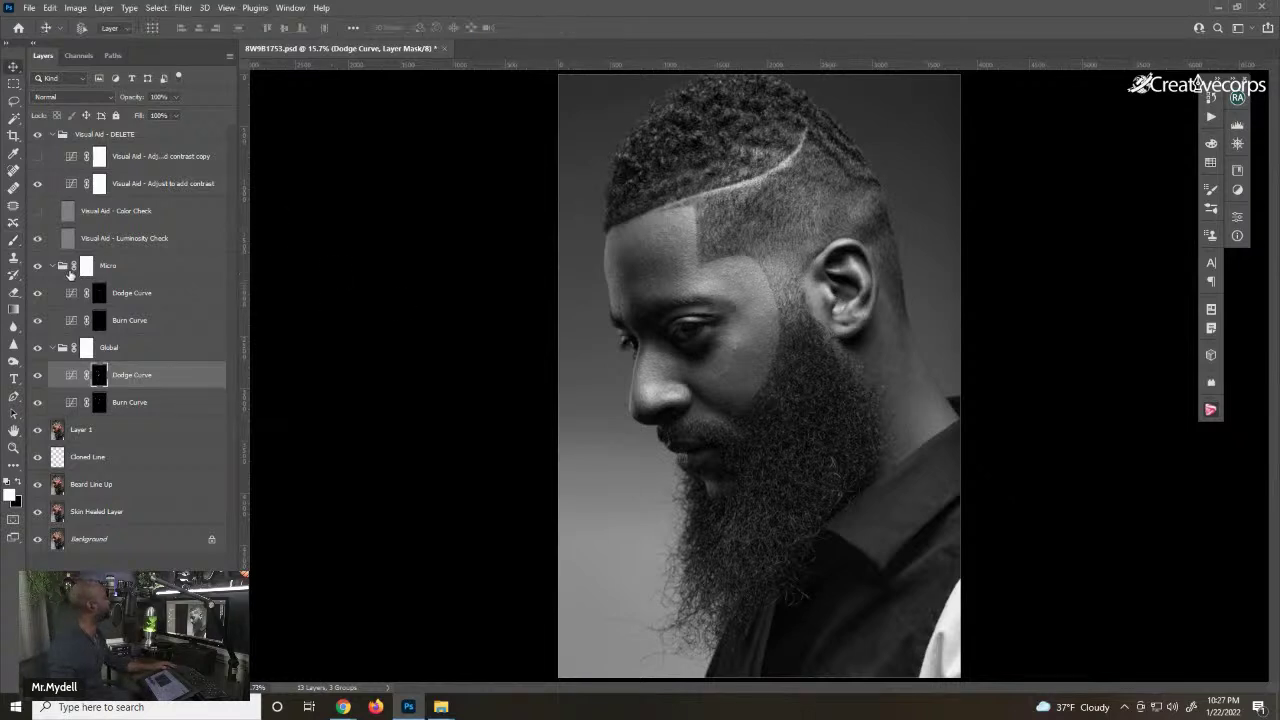
click(60, 134)
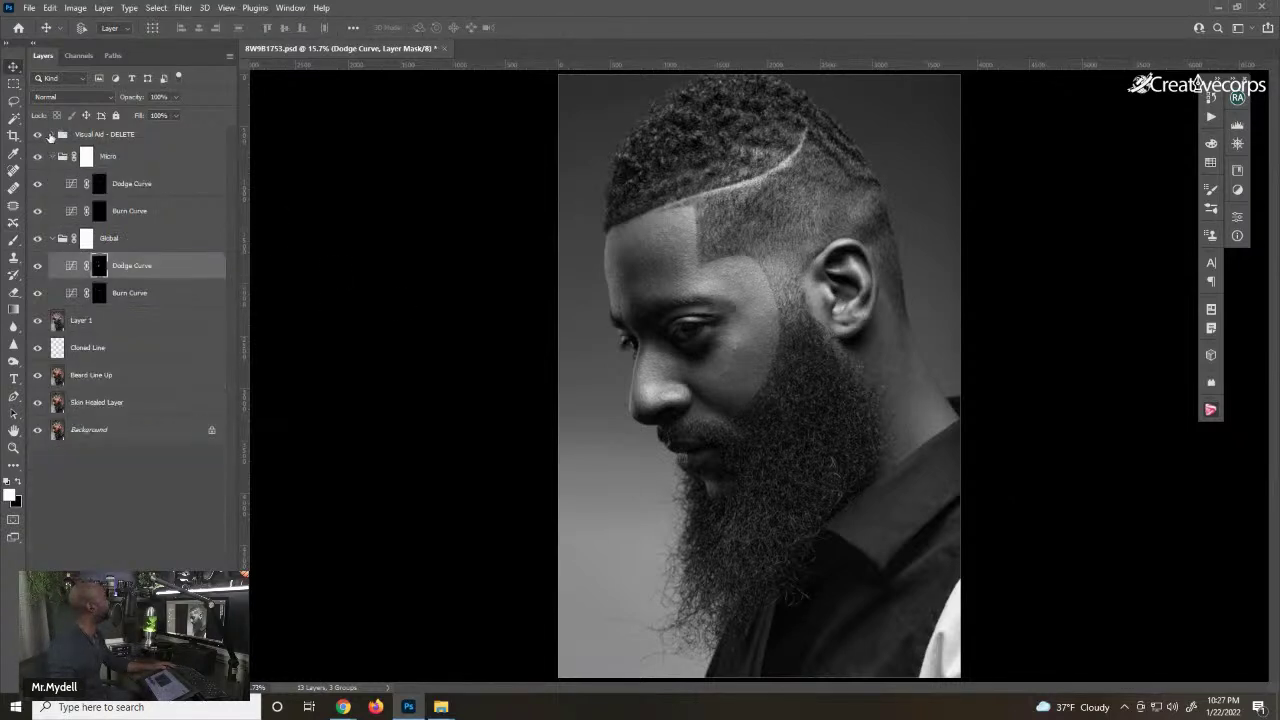
click(37, 134)
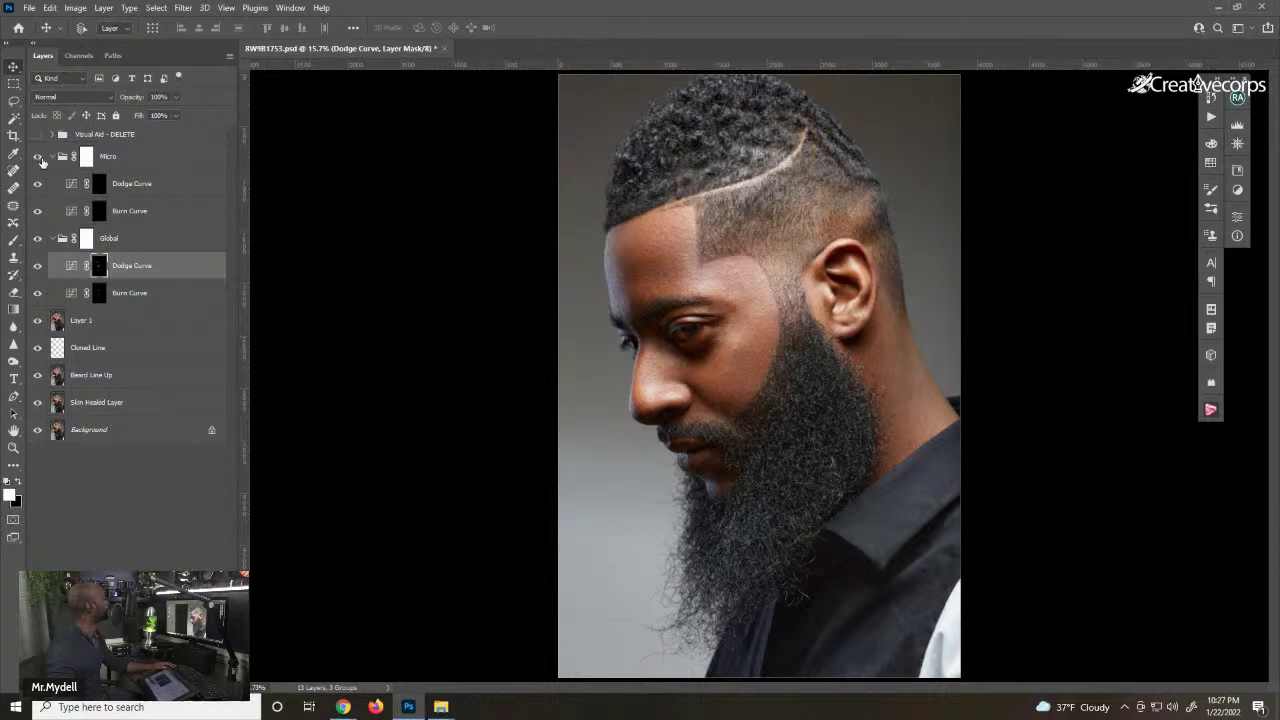
- Collapse the Micro and Global groups and combine them in a new group named D&B
click(52, 156)
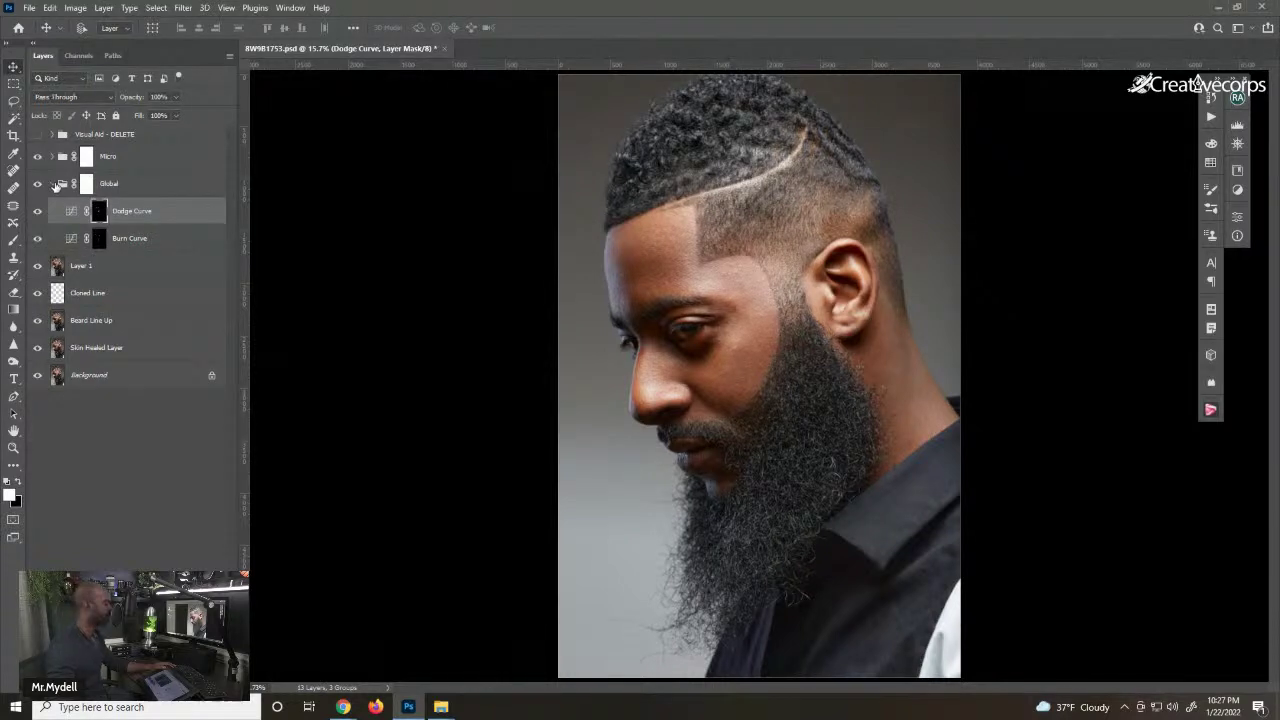
click(54, 184)
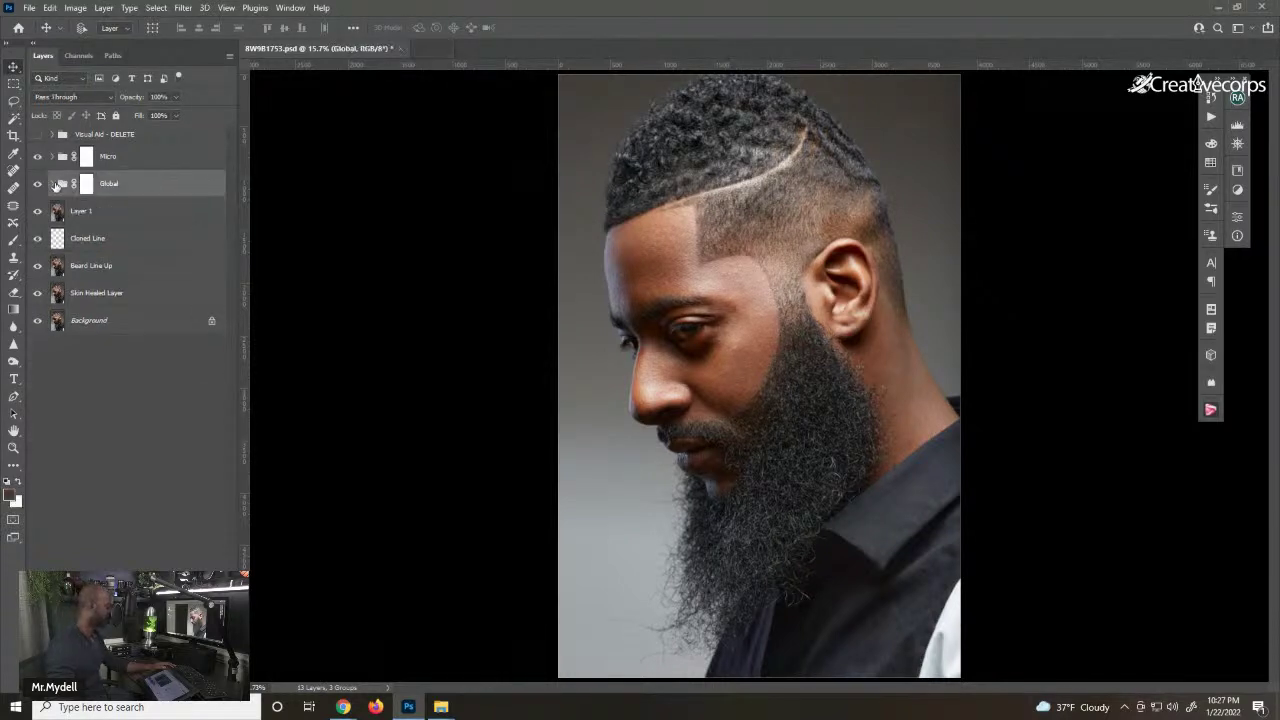
shift+click(141, 163)
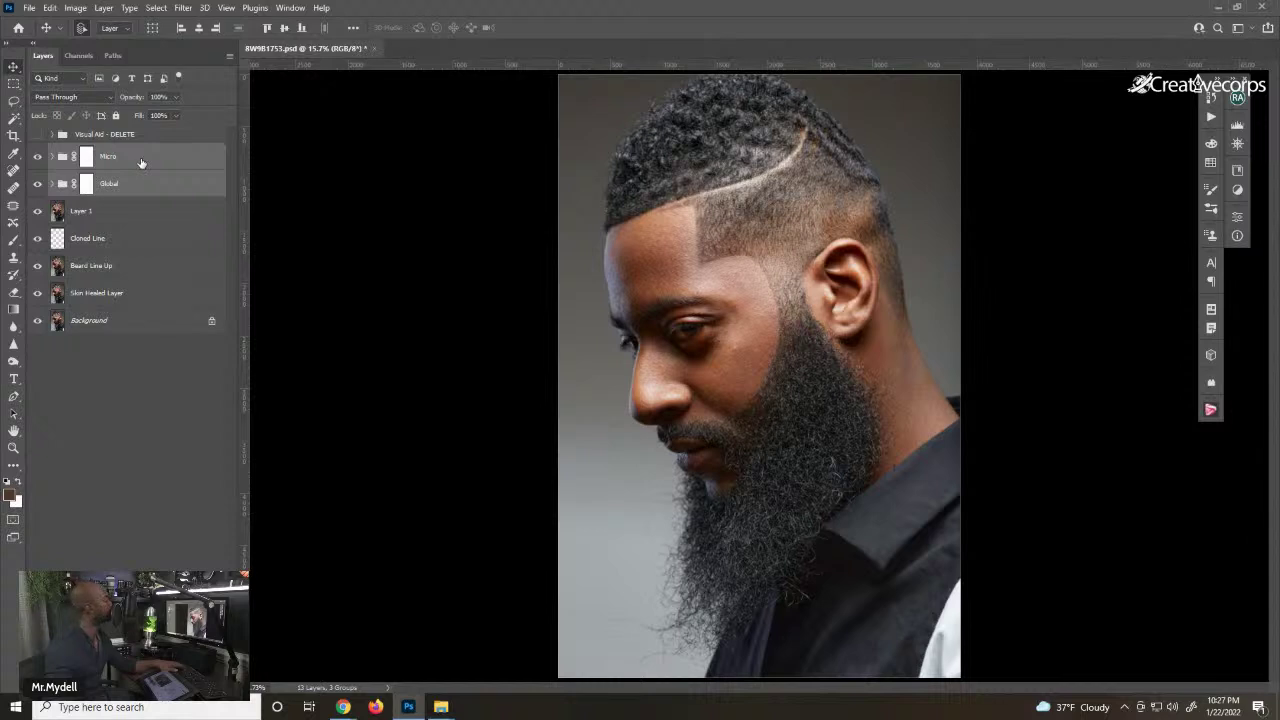
key(ctrl+g)
double_click(82, 151)
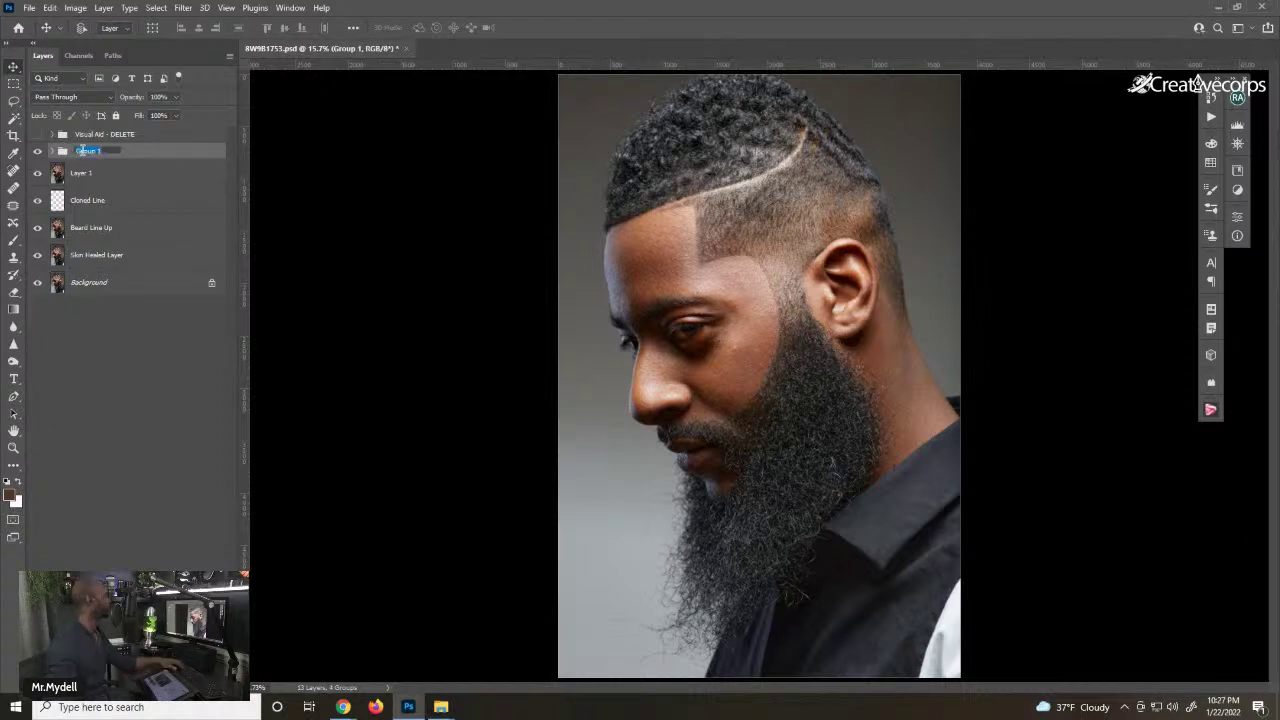
text(D&B)
key(Return)
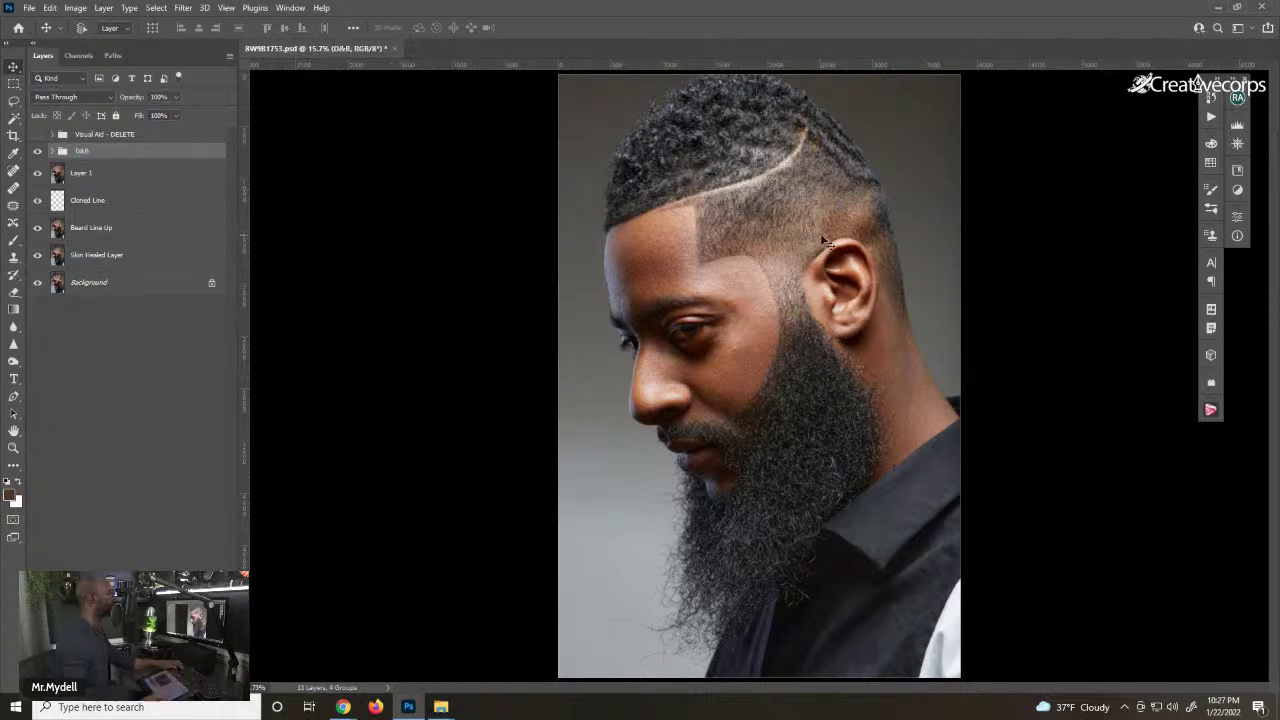
- Compare the portrait before and after the D&B group, and against the original Background, both at full view and closer on the face
click(38, 152)
click(38, 152)
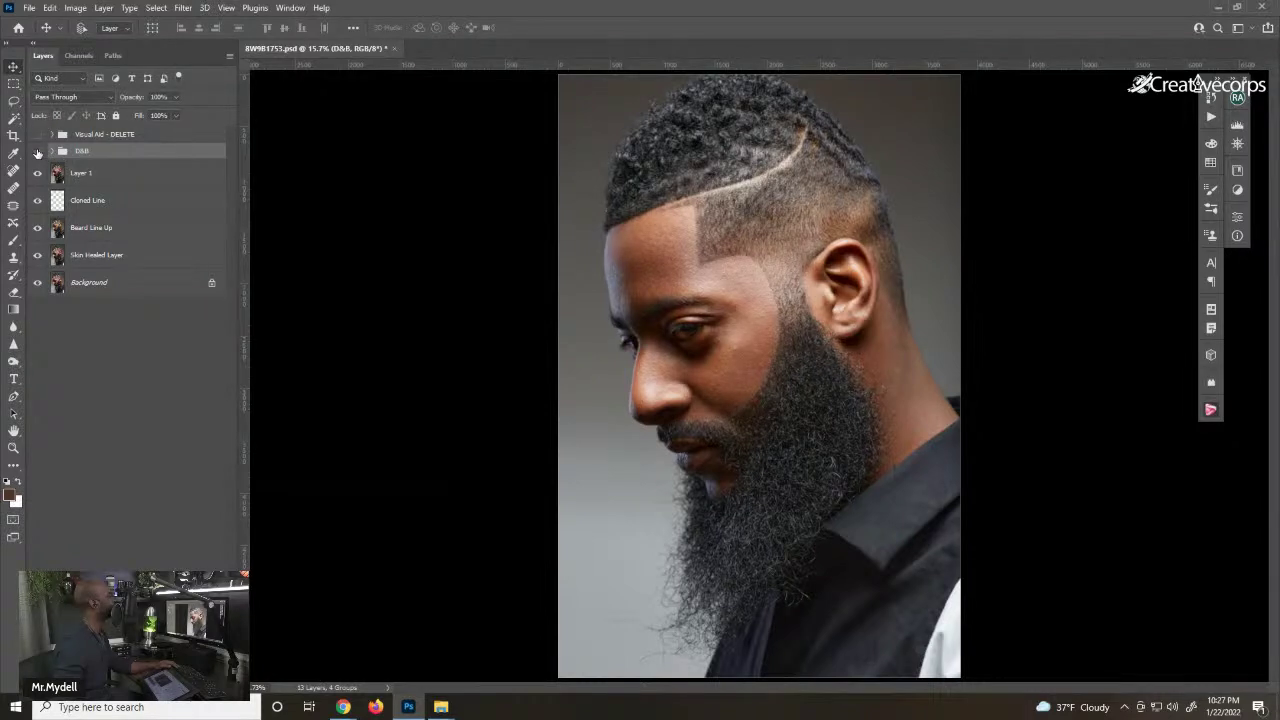
click(38, 152)
click(38, 152)
alt+click(36, 284)
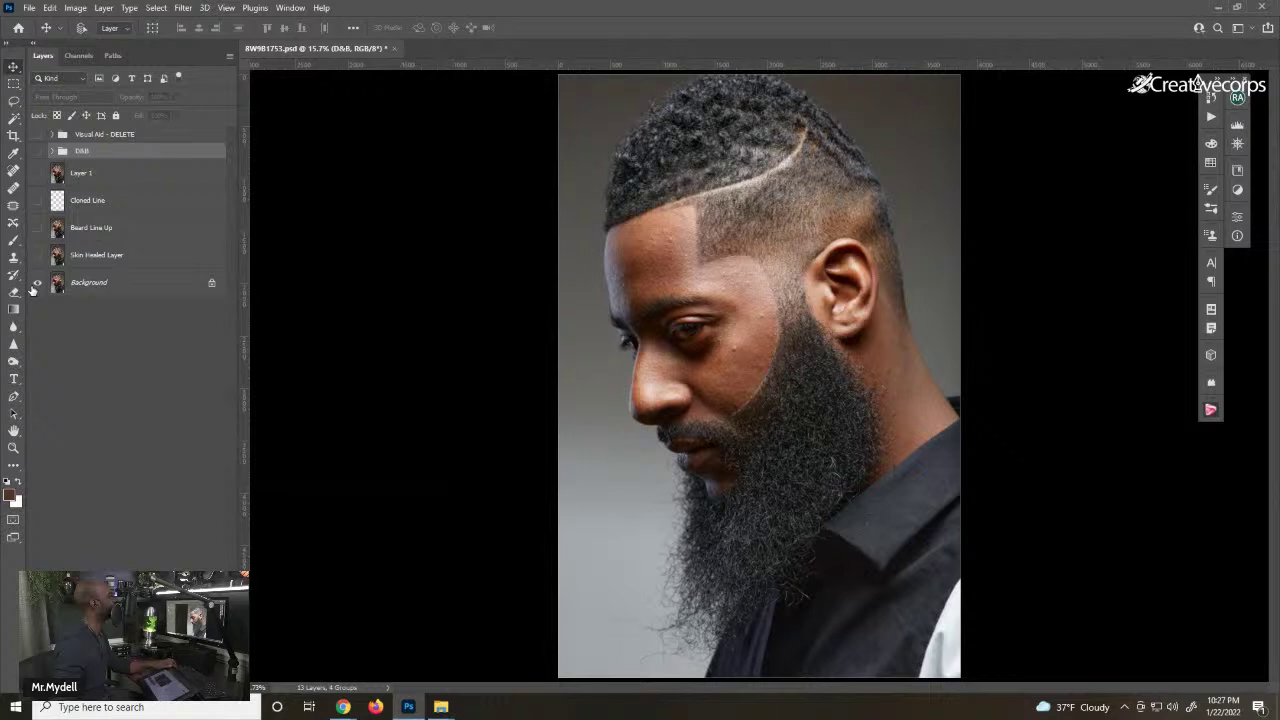
alt+click(35, 285)
scroll(765, 347, up, 1)
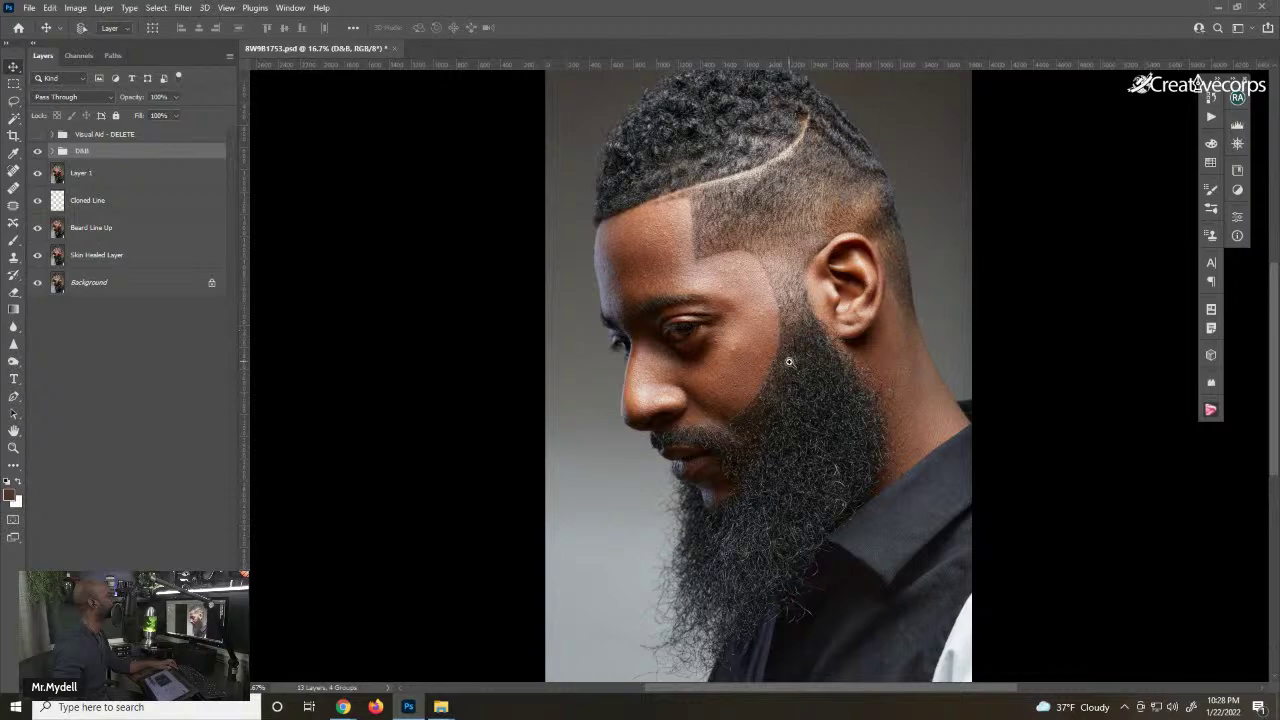
scroll(789, 362, up, 1)
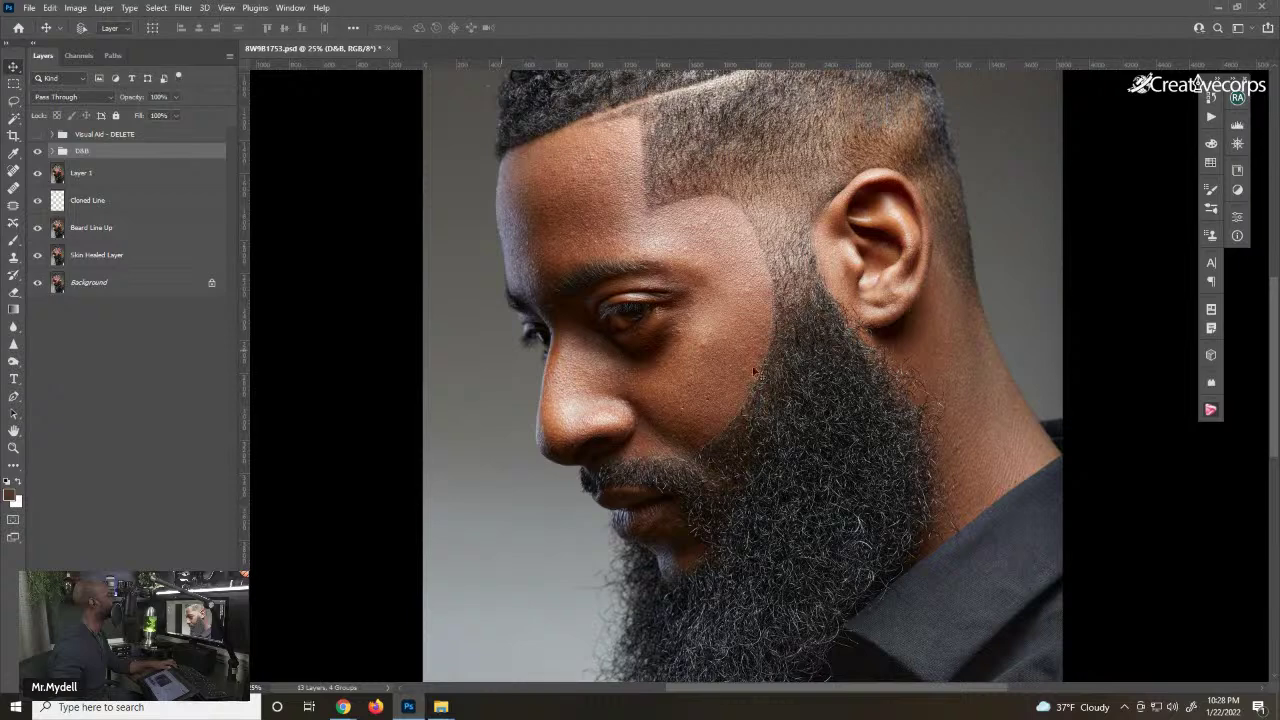
scroll(750, 380, up, 1)
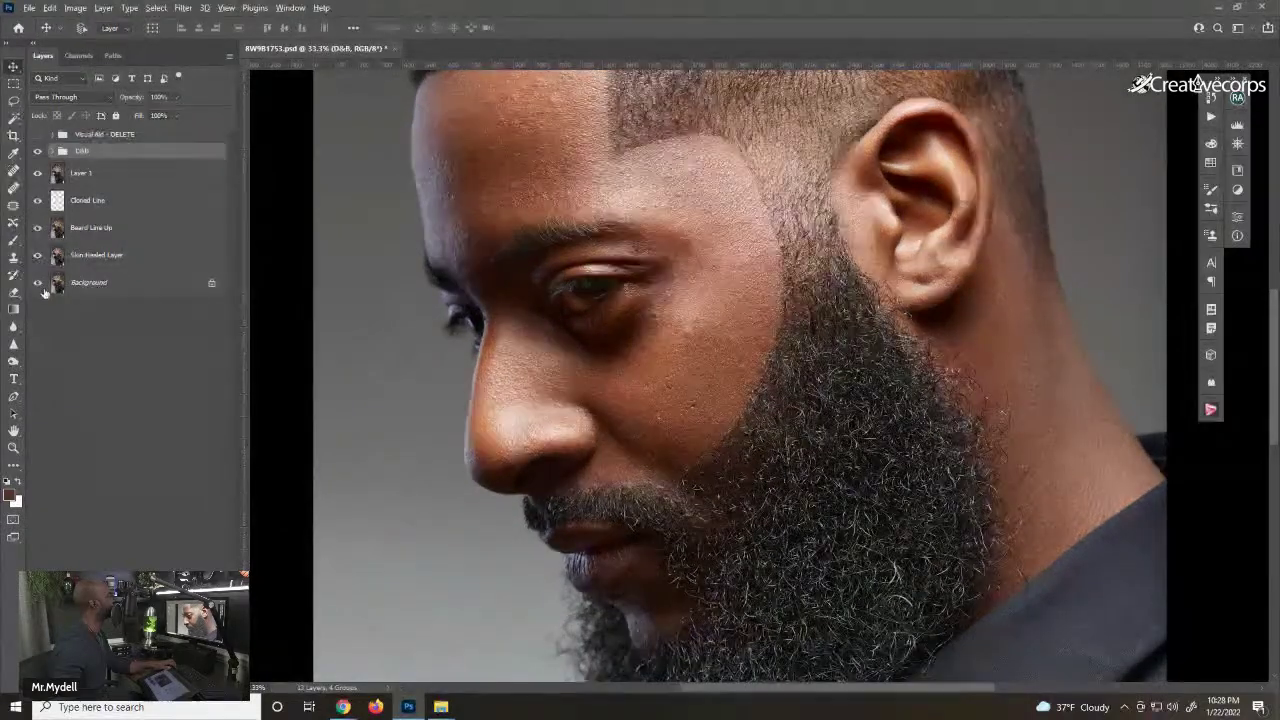
alt+click(39, 285)
alt+click(39, 285)
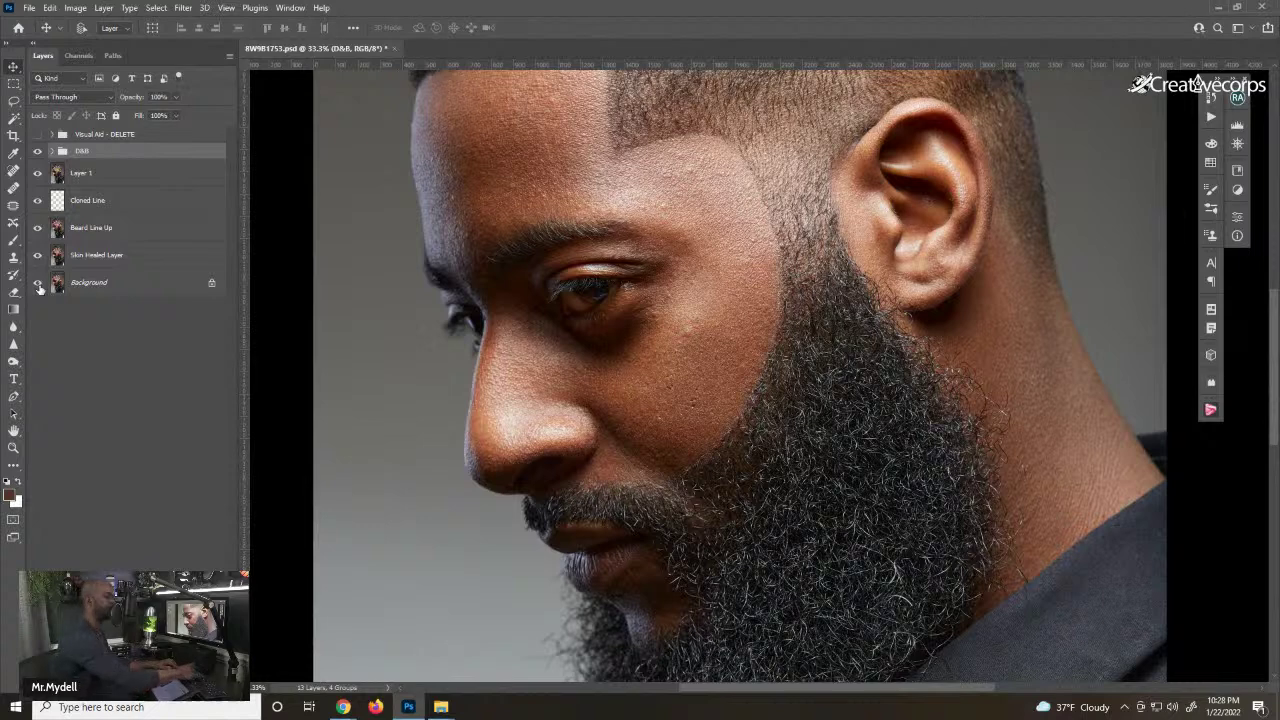
key(ctrl+0)
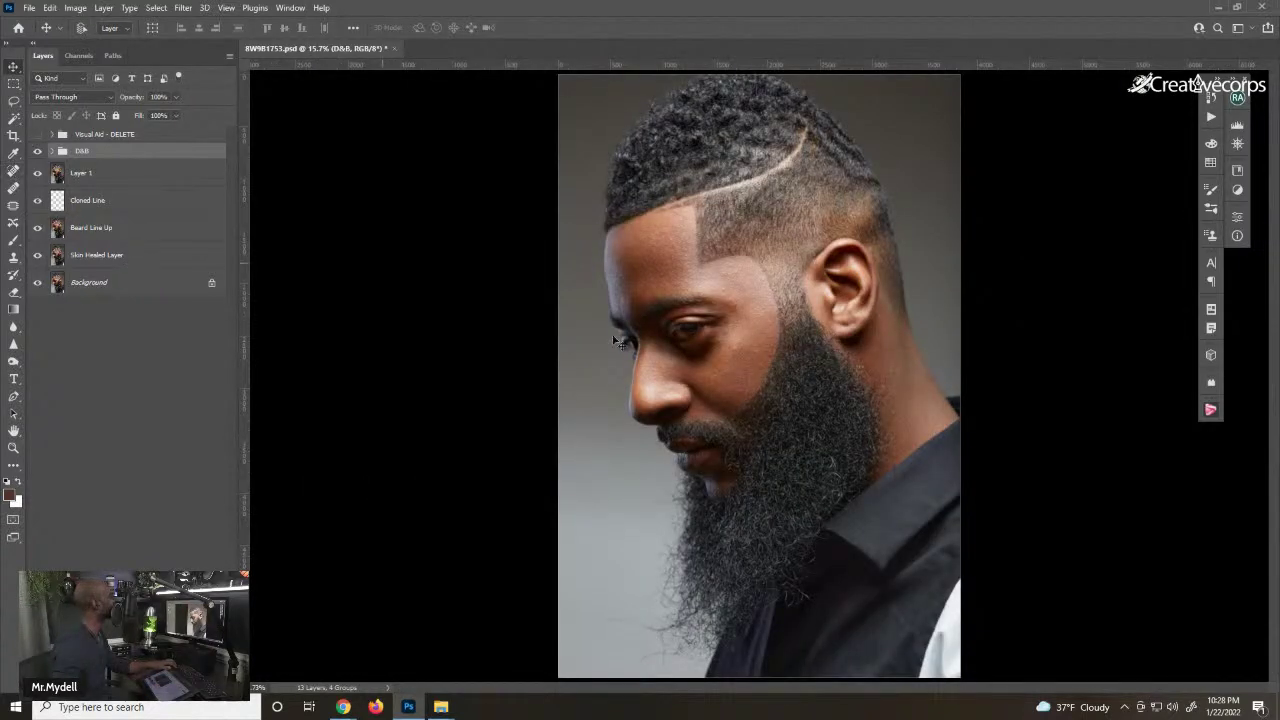
- Stamp all visible layers into a new merged layer above the D&B group for retouching the cheek
scroll(770, 340, up, 1)
scroll(846, 343, up, 3)
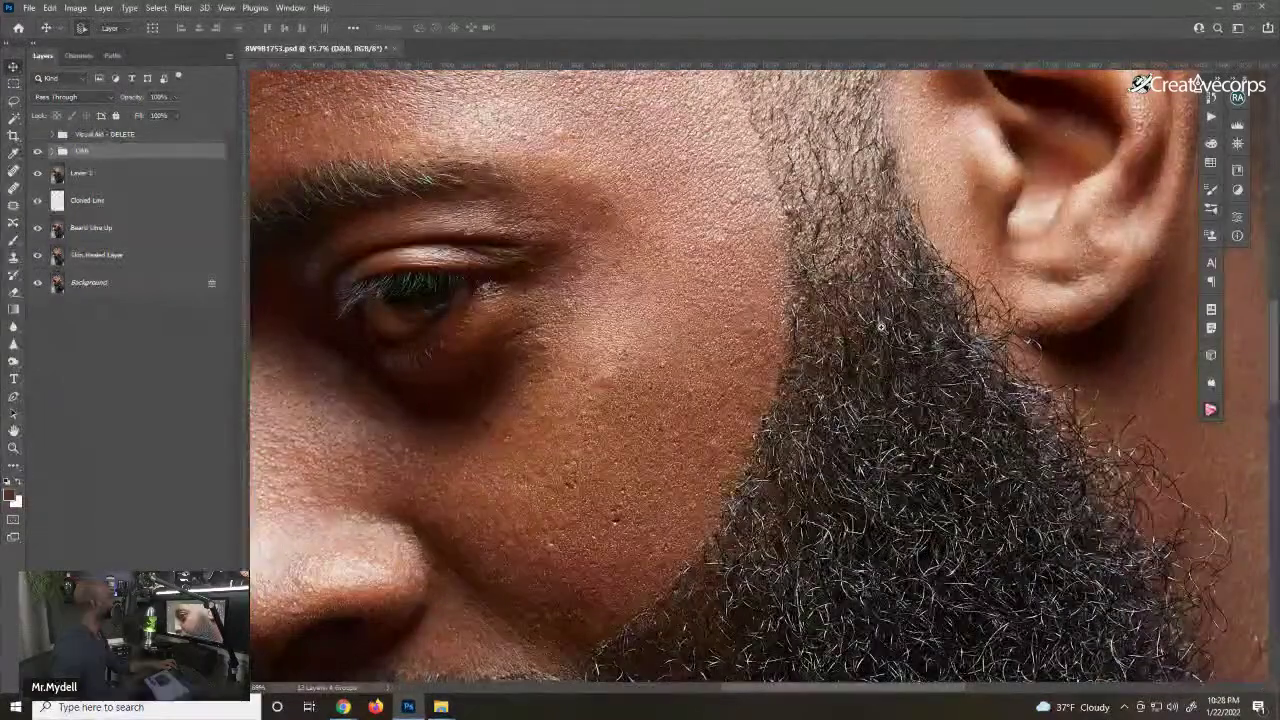
scroll(870, 333, up, 2)
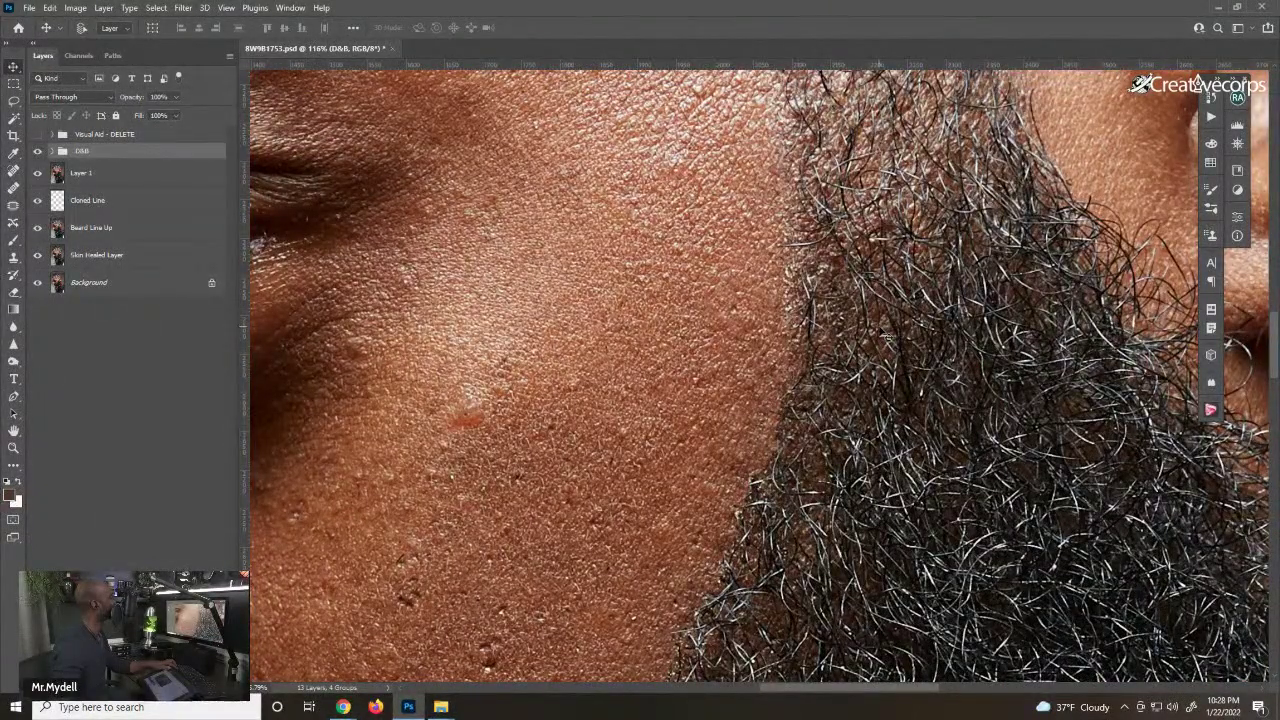
drag(546, 447, 726, 285)
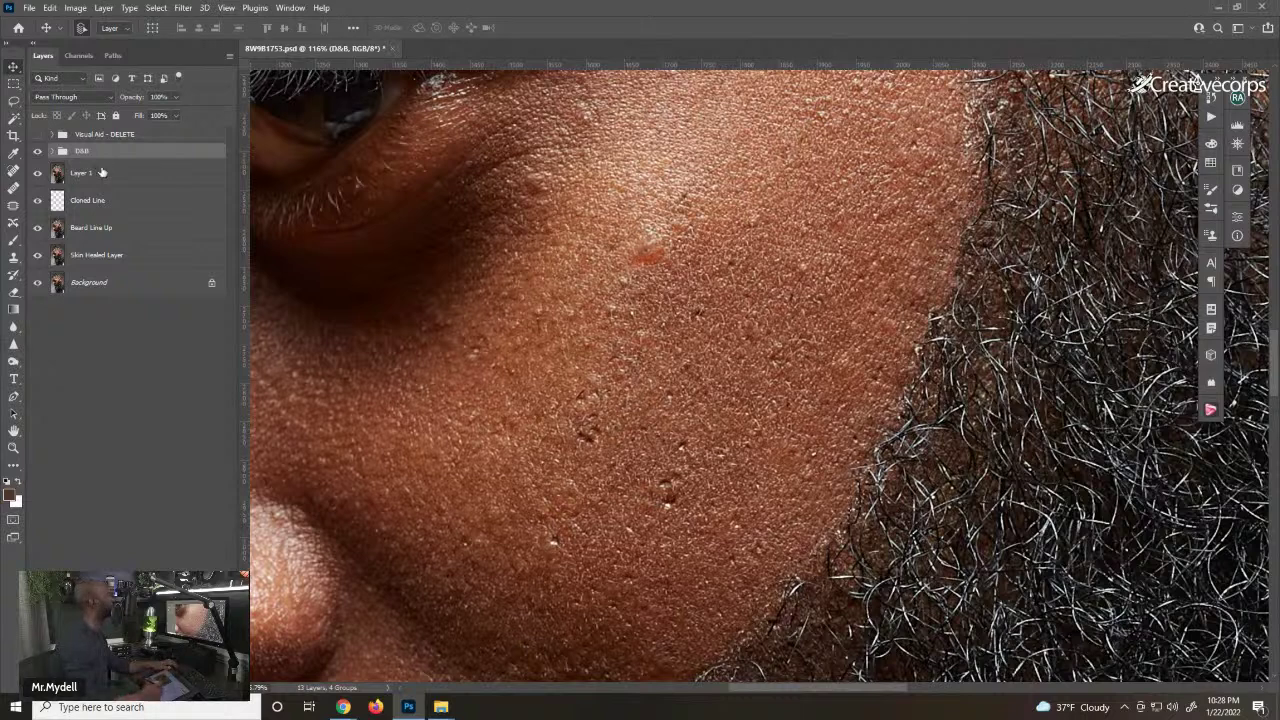
key(ctrl+shift+alt+n)
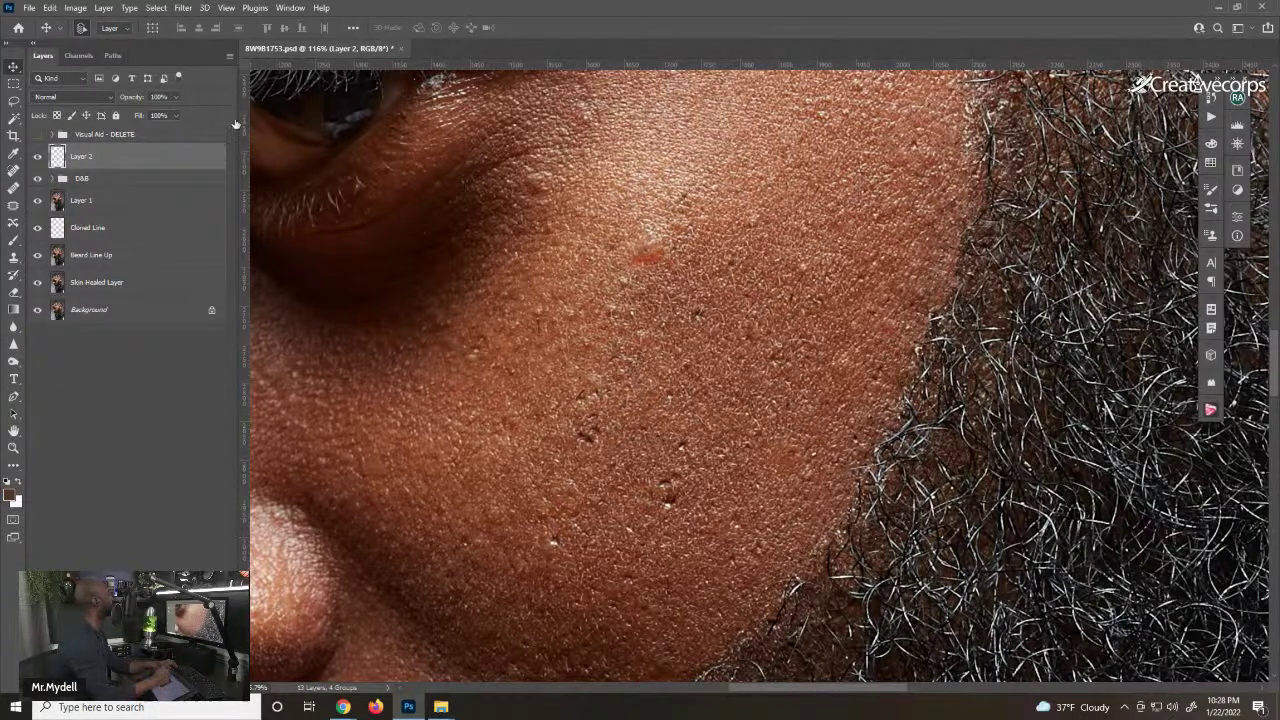
key(ctrl+shift+alt+e)
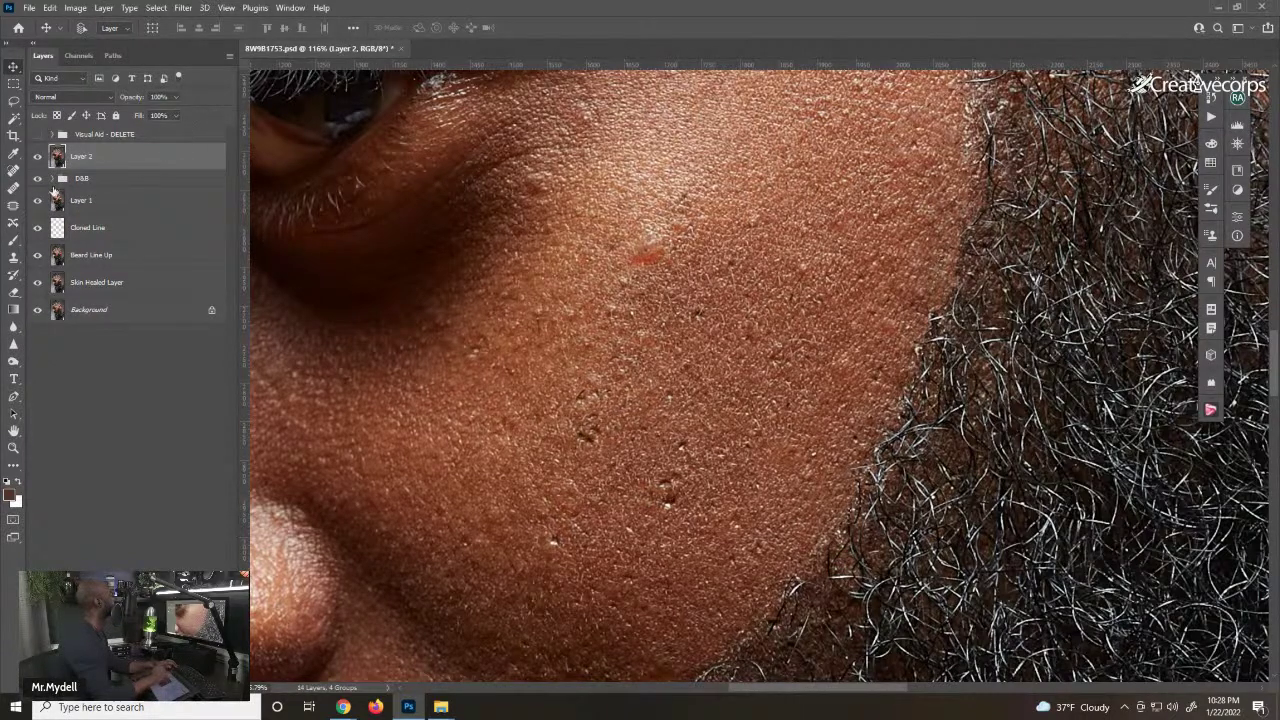
- Switch to the Clone Stamp tool and lower the hardness of its 9 px brush
key(s)
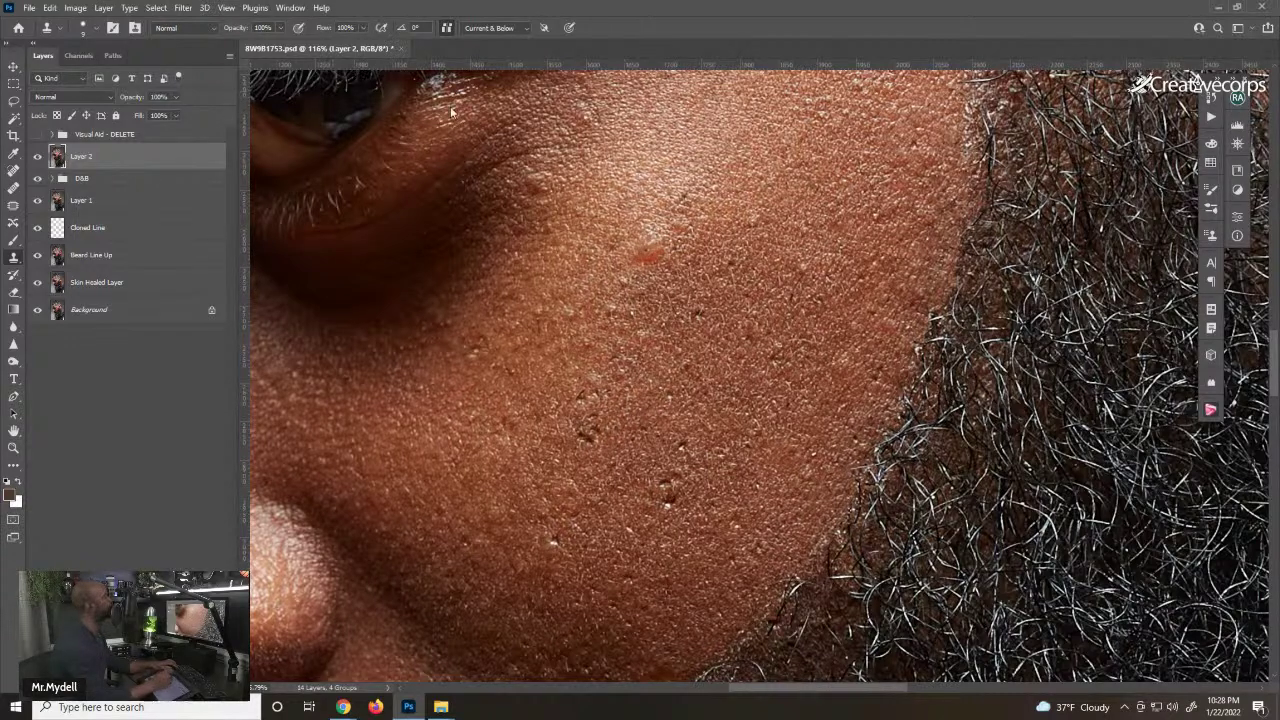
click(364, 29)
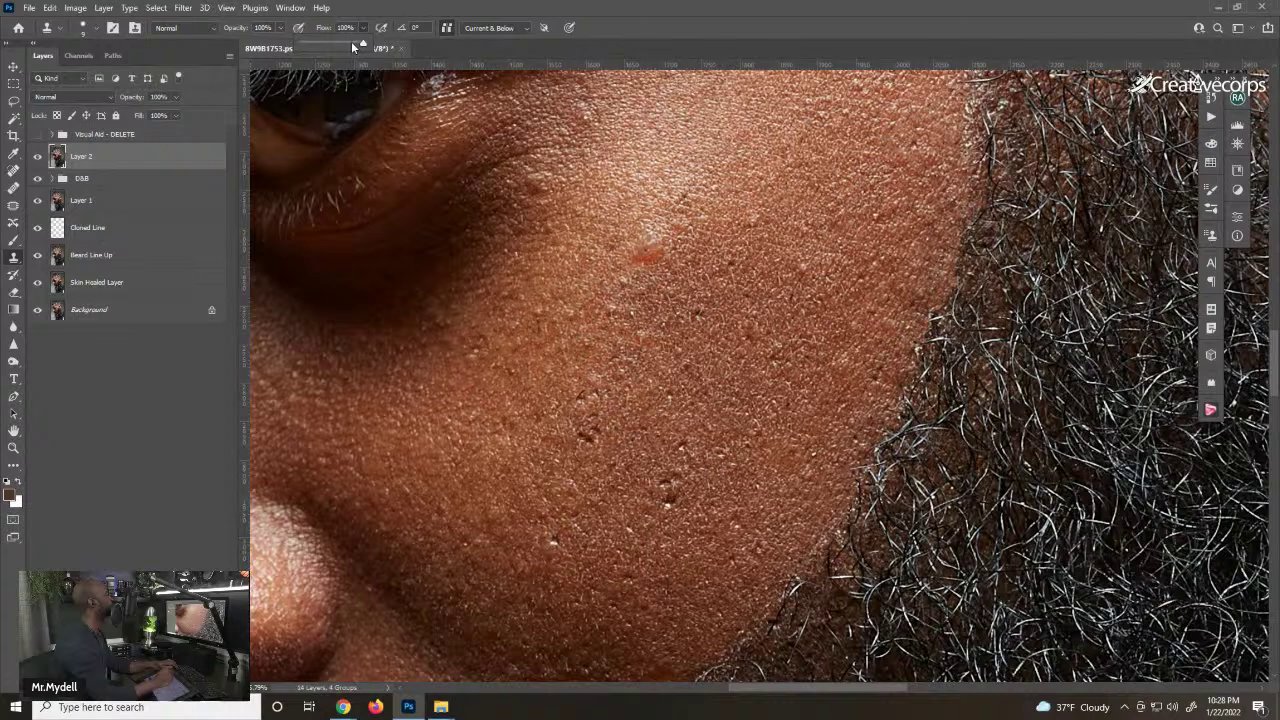
right_click(590, 275)
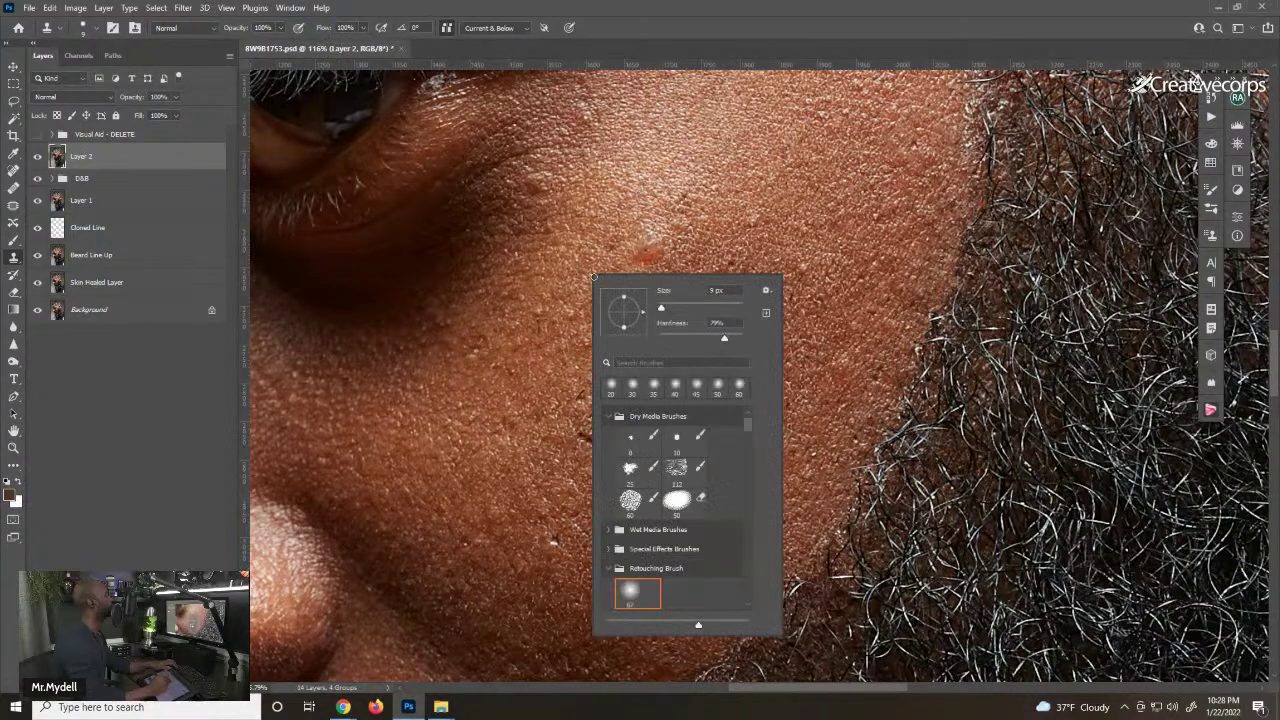
key(Escape)
right_click(688, 341)
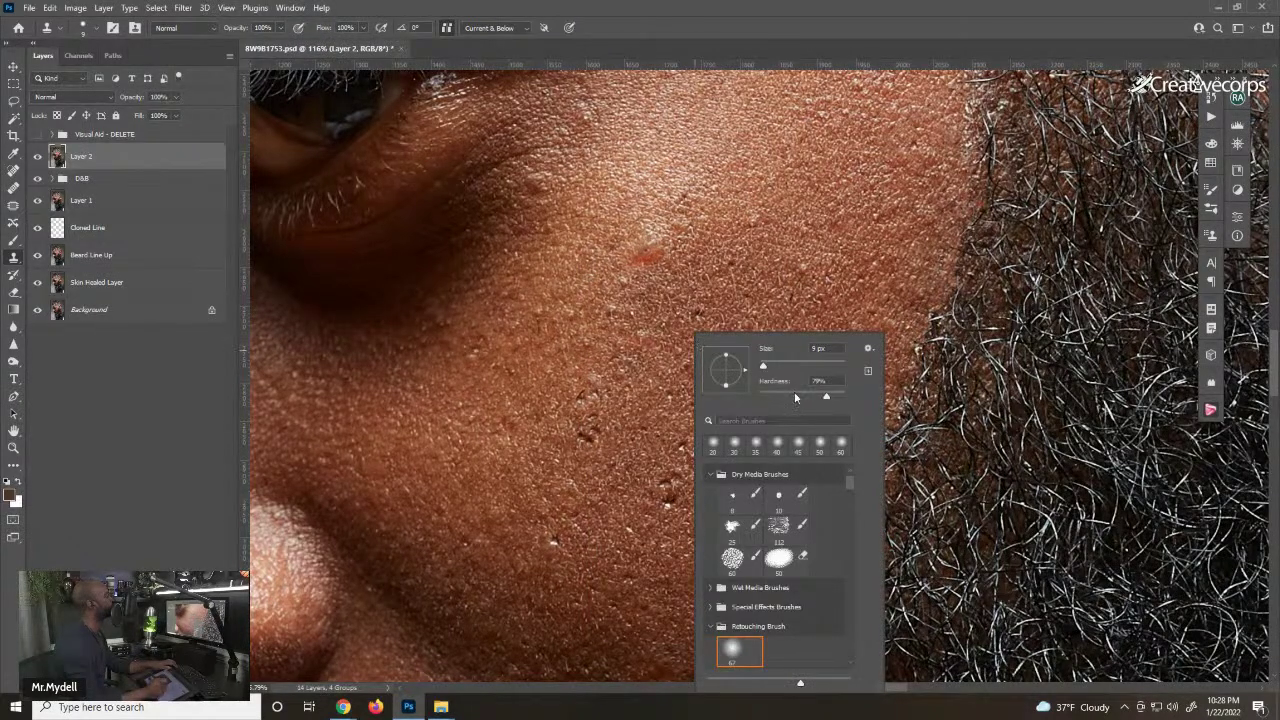
click(794, 393)
key(Return)
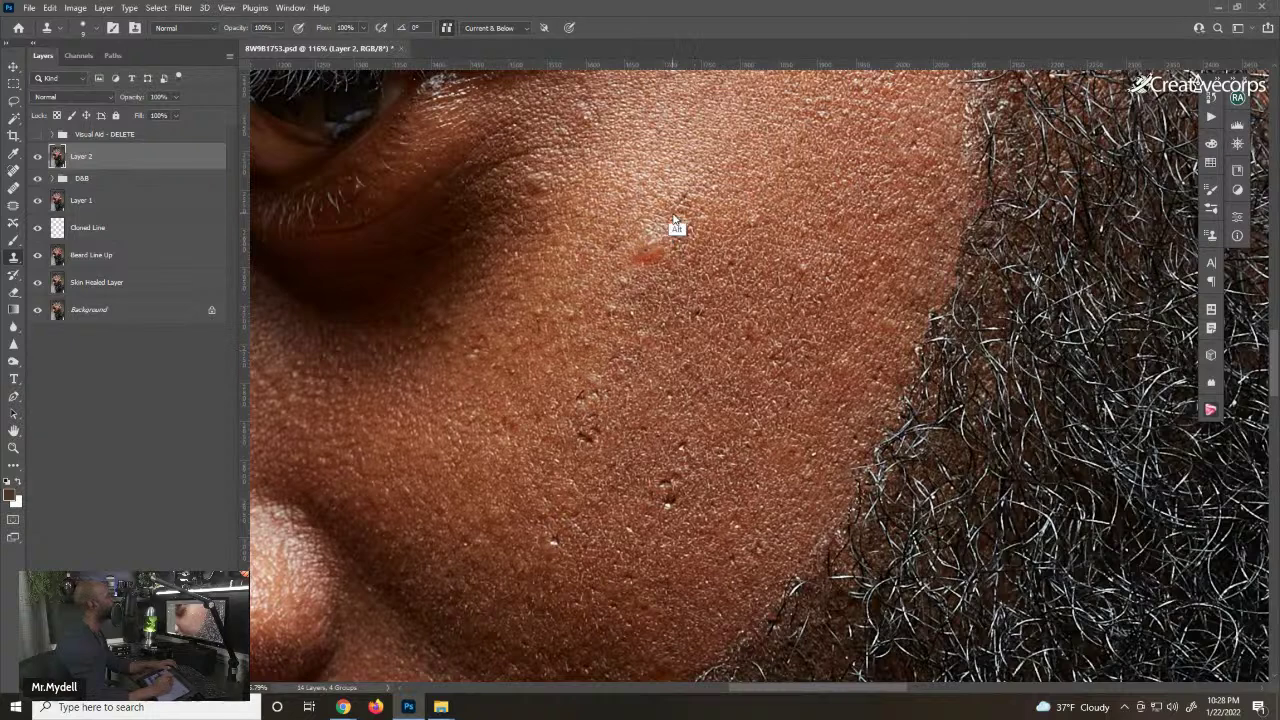
- Try cloning nearby bright cheek texture over the red blemish on the merged layer
alt+click(686, 205)
key(alt)
key(alt)
key(alt)
click(648, 262)
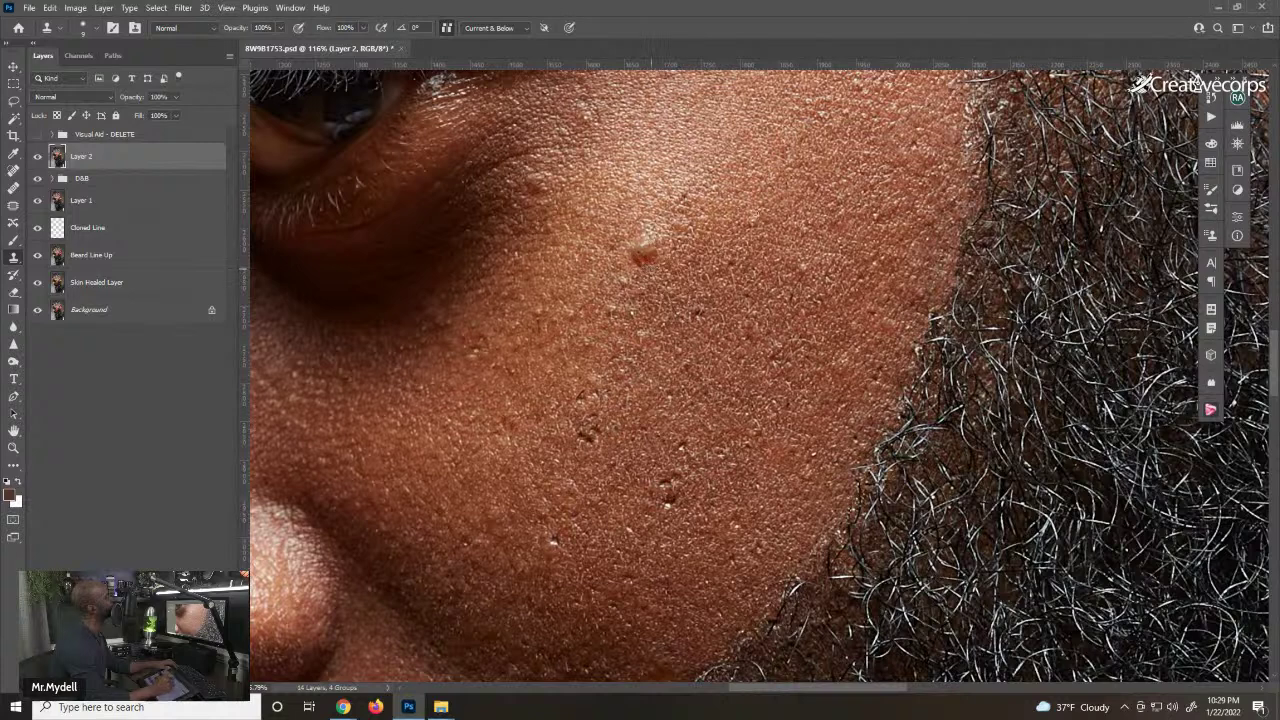
key(alt)
alt+click(707, 146)
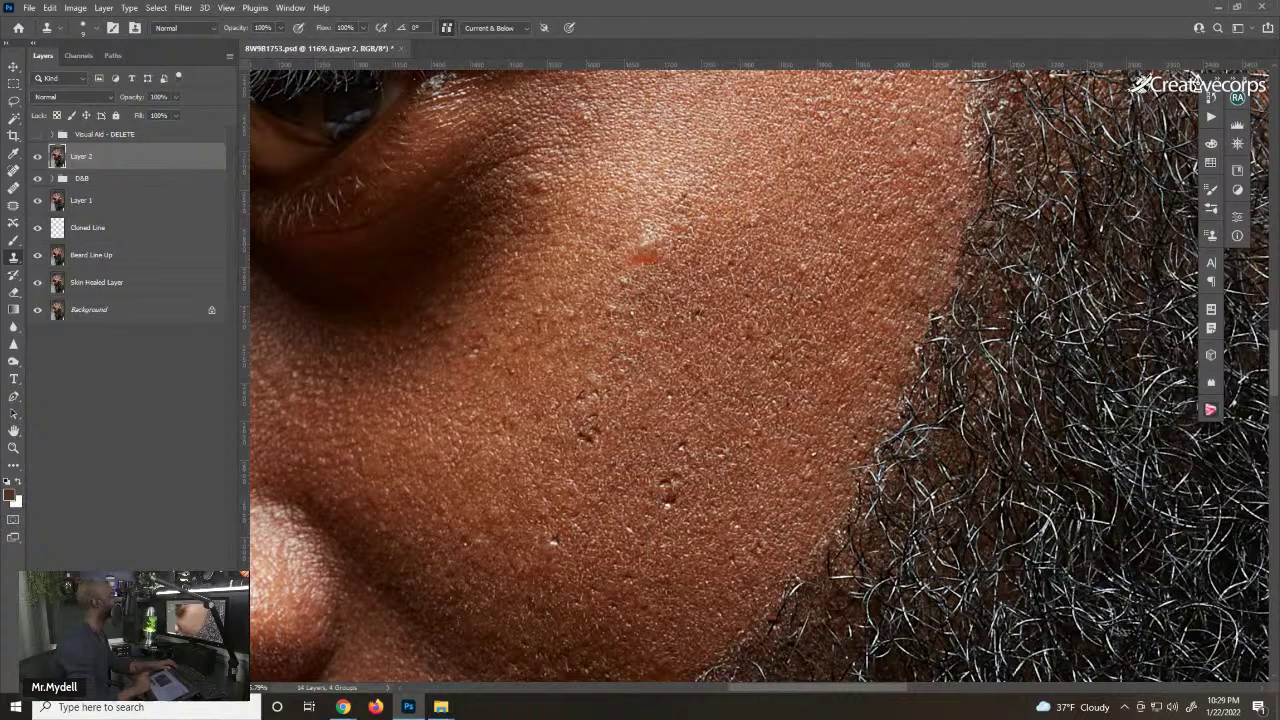
- Try cloning over the blemish on a new empty layer, undo it, and delete that layer and the merged layer
key(ctrl+shift+alt+n)
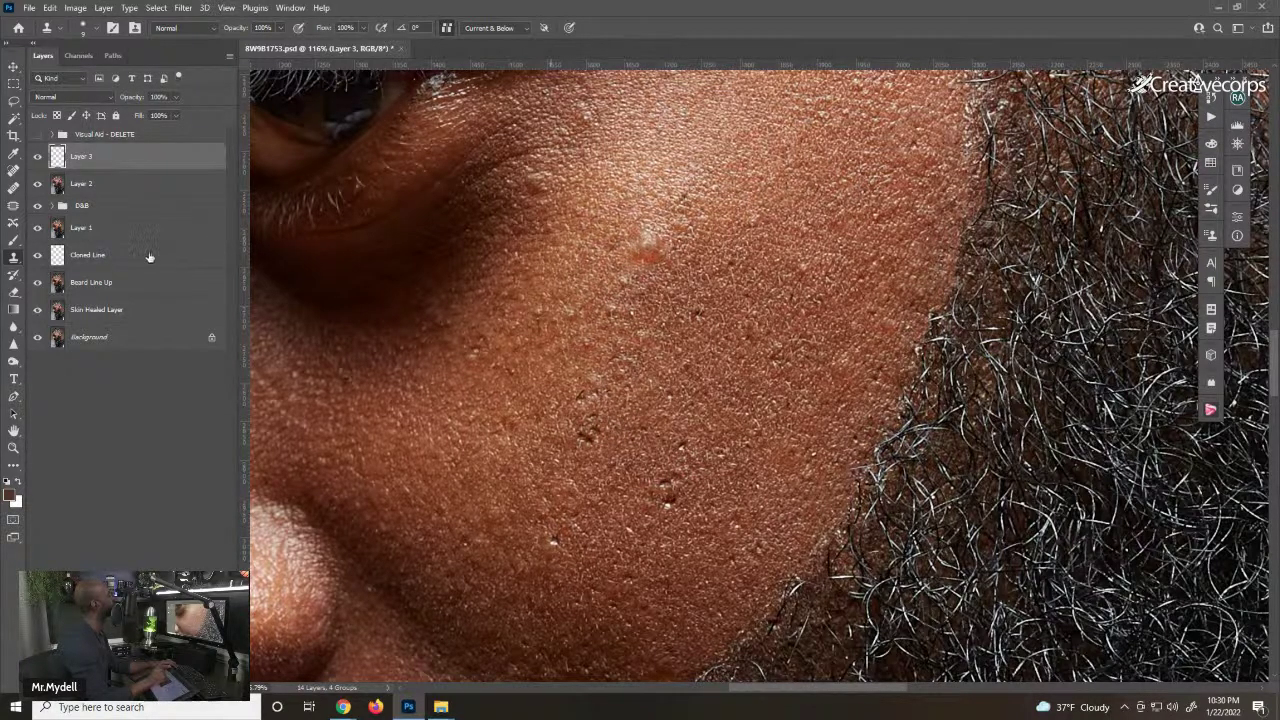
key(ctrl+z)
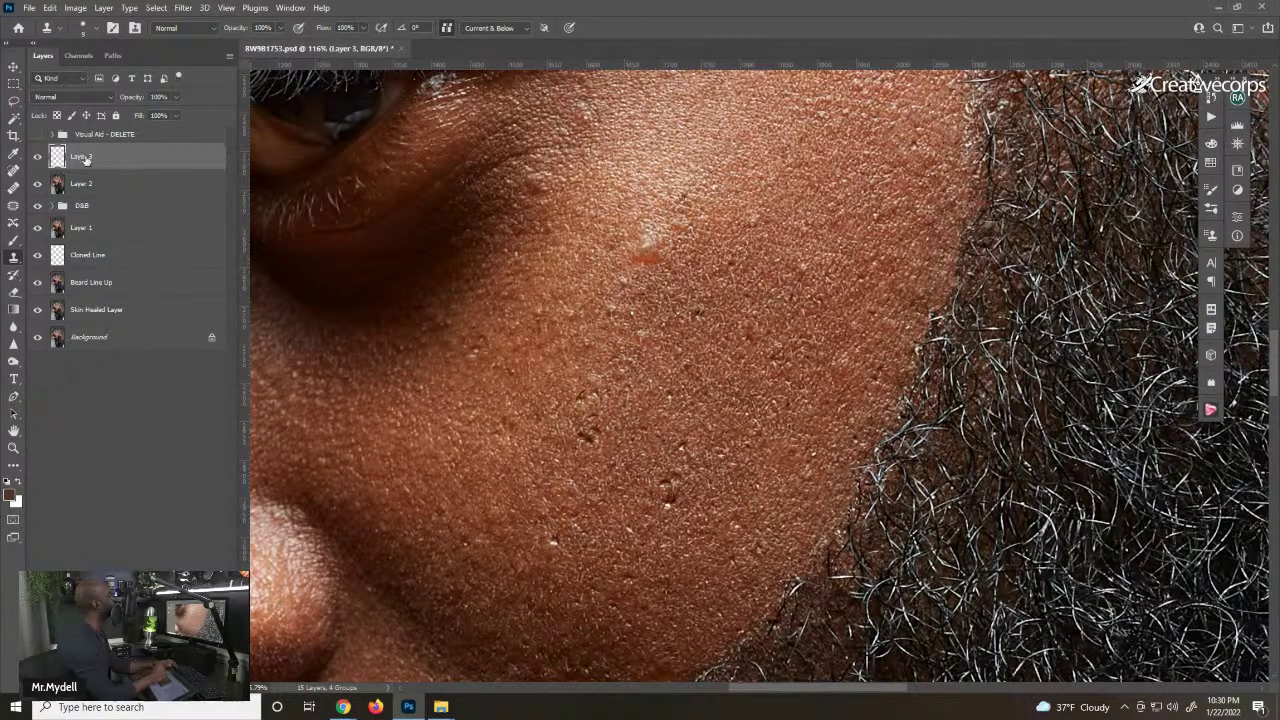
key(Delete)
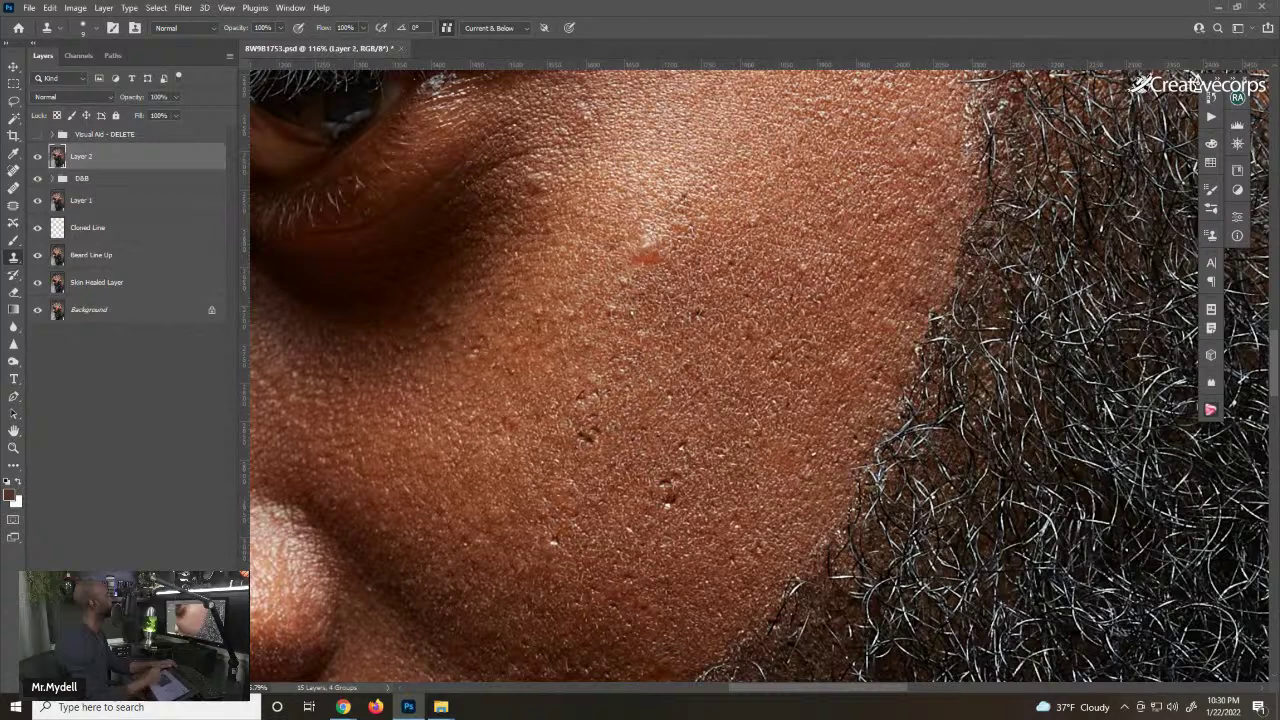
key(Delete)
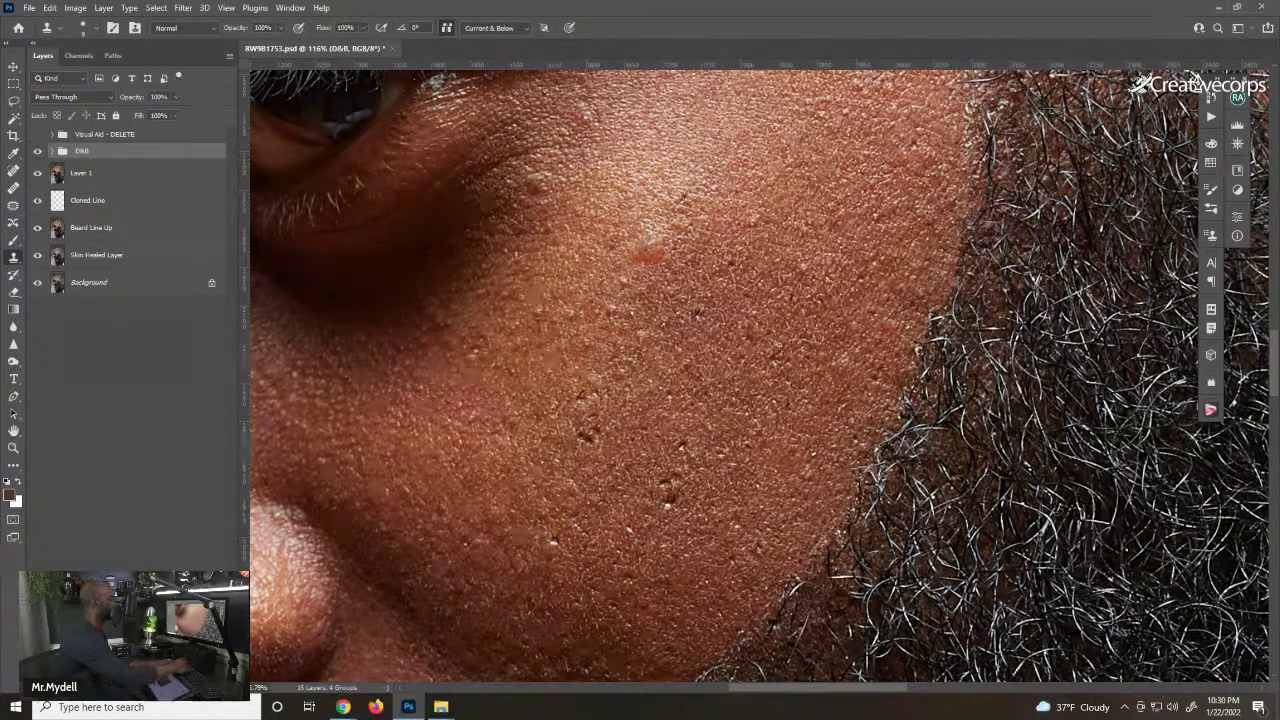
- Stamp all visible layers into a new merged layer above the D&B group and switch to the Patch tool
key(ctrl+shift+alt+n)
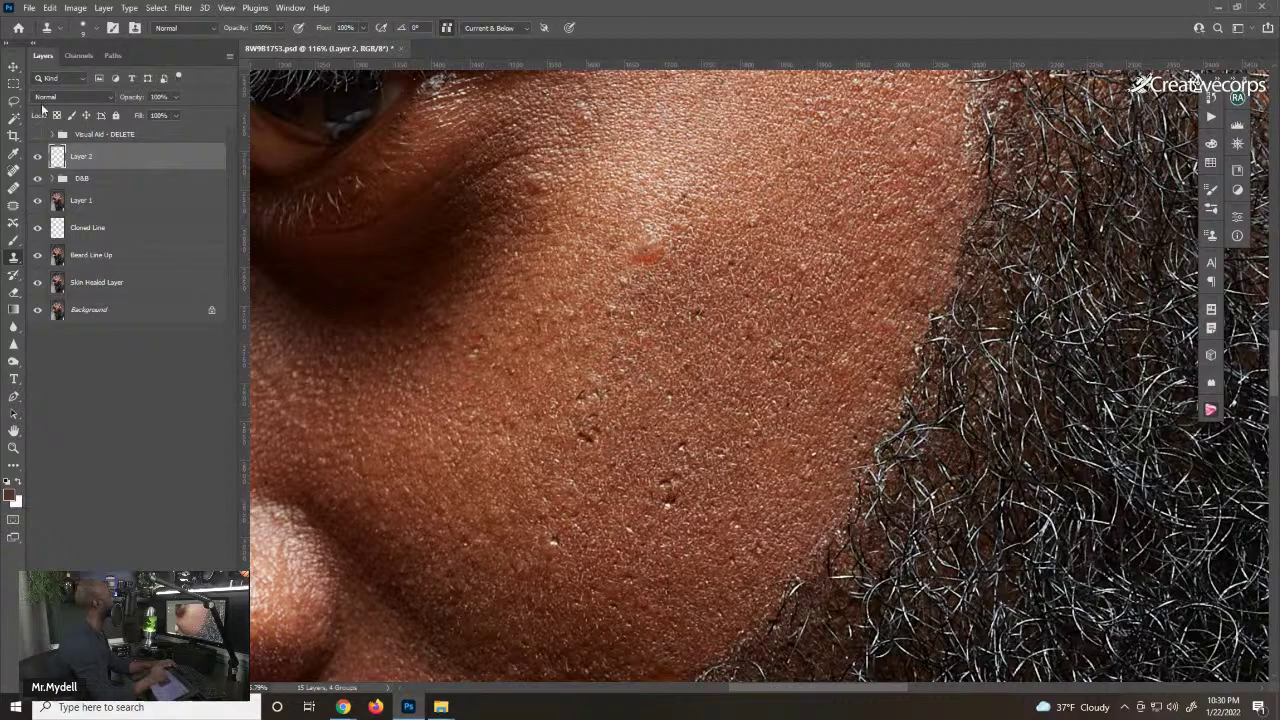
key(ctrl+shift+alt+e)
key(j)
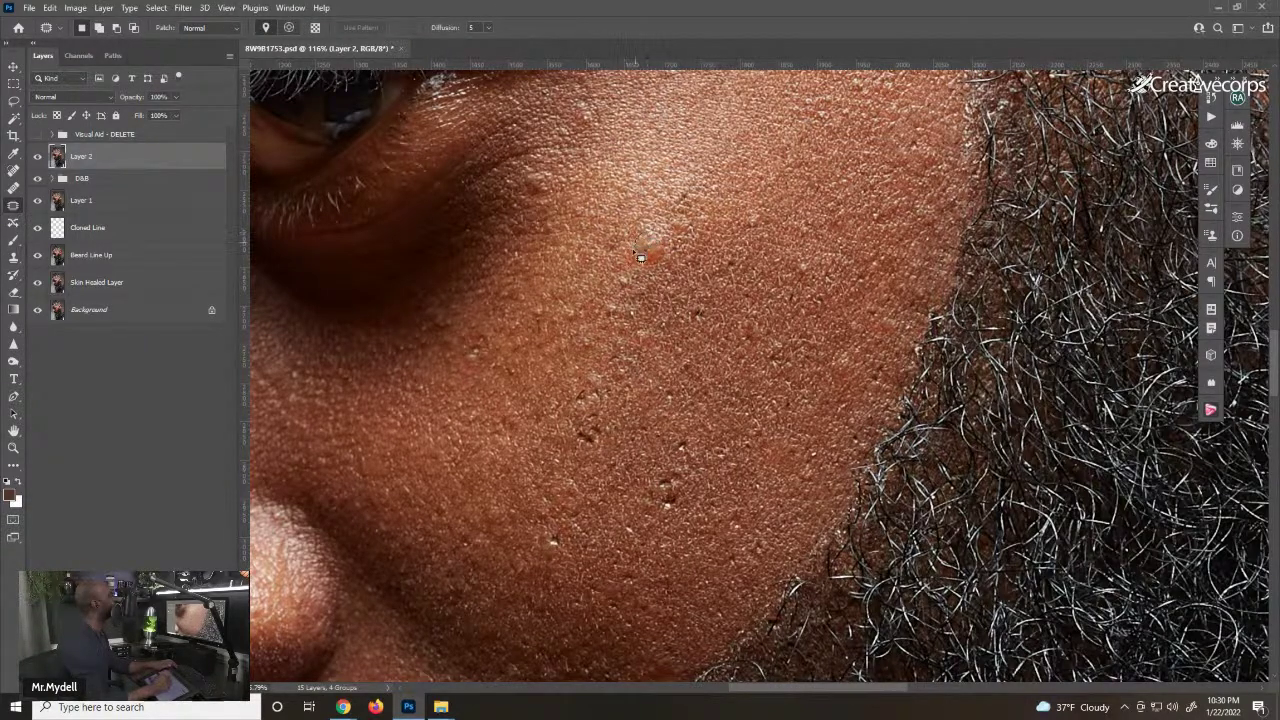
- Patch the red blemish on the upper cheek with clean neighbouring skin texture, compare with and without it, and refine the area beside it
mouse_move(640, 258)
mouse_down()
mouse_move(660, 275)
mouse_move(670, 245)
mouse_move(640, 245)
mouse_move(691, 171)
mouse_up()
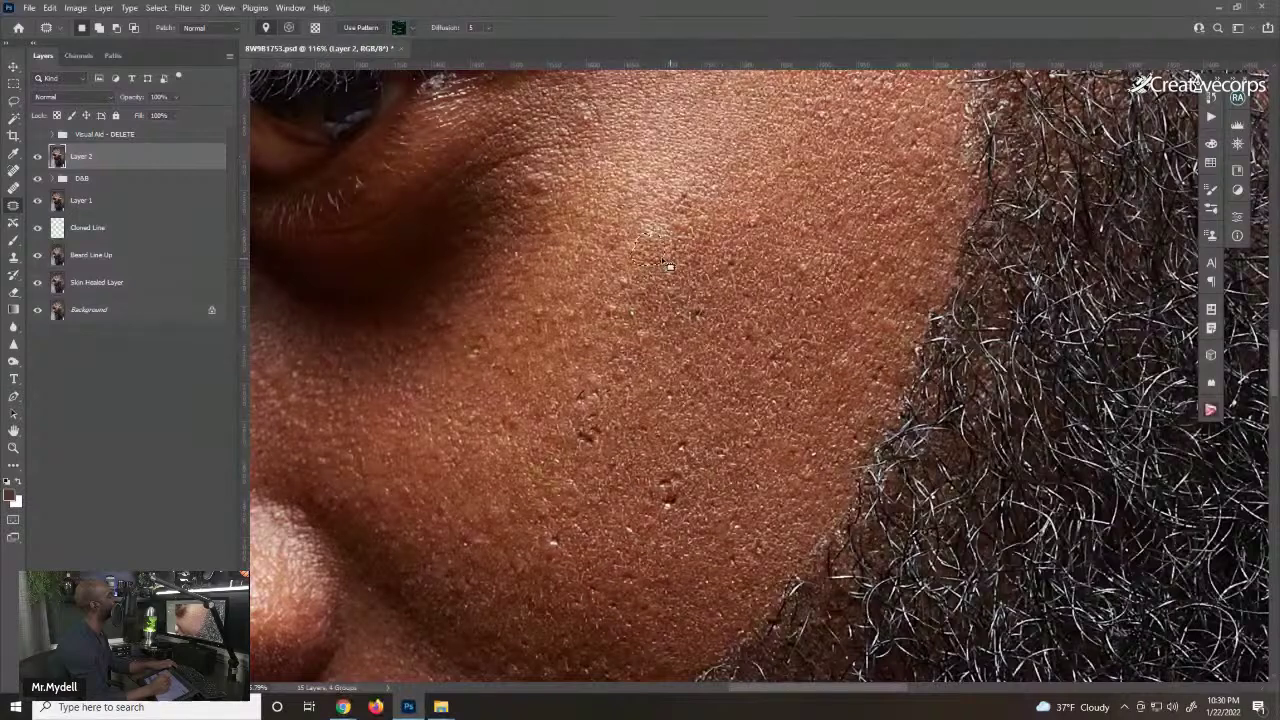
key(ctrl+z)
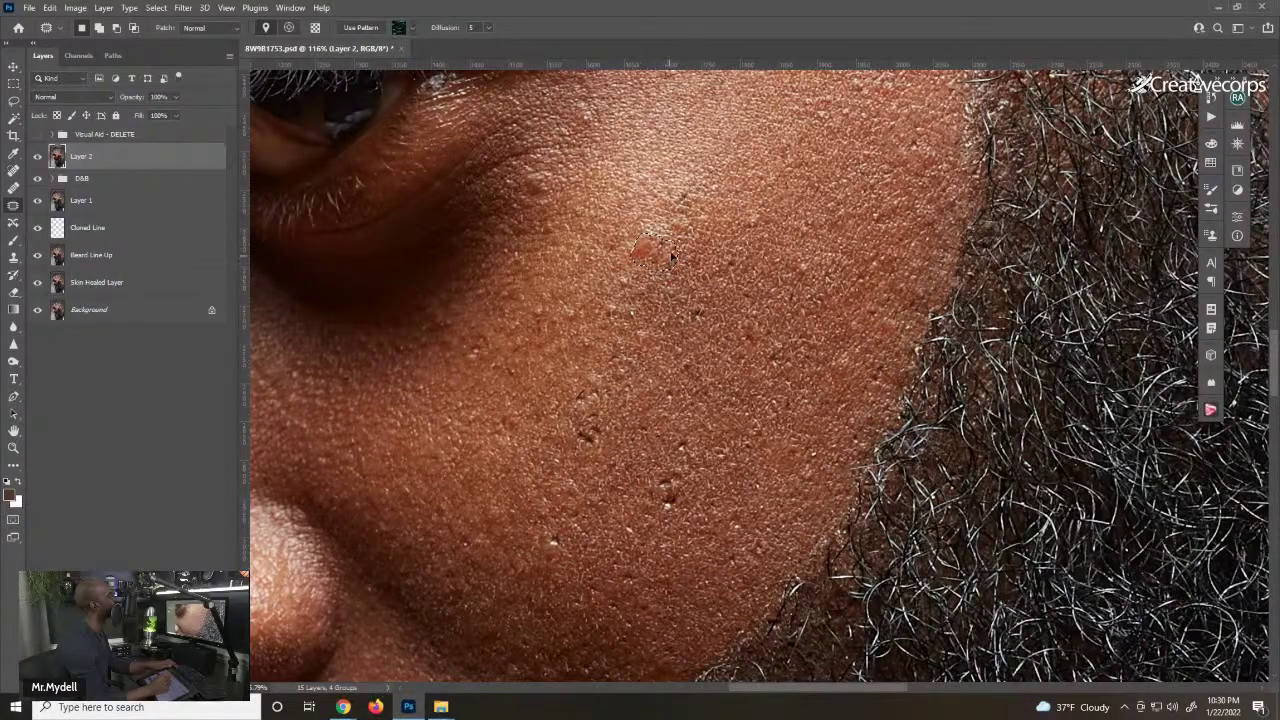
key(ctrl+shift+z)
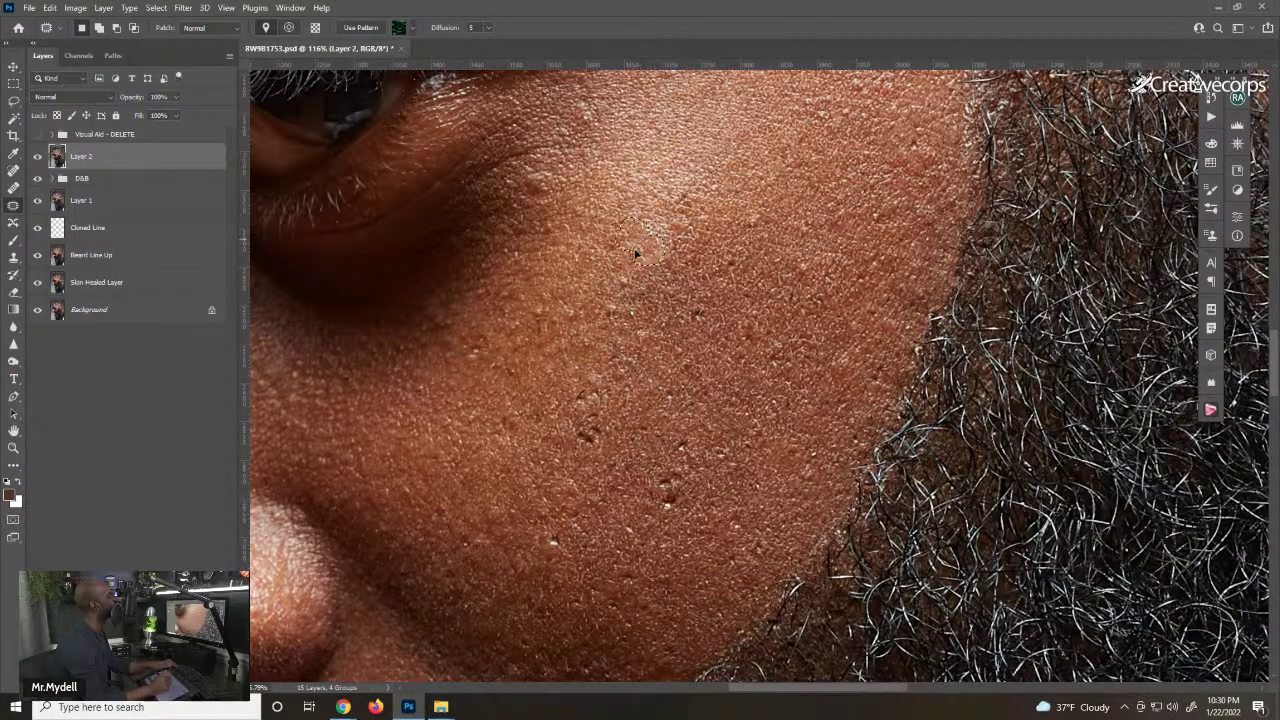
mouse_move(659, 237)
mouse_down()
mouse_move(666, 249)
mouse_move(657, 220)
mouse_move(668, 264)
mouse_move(645, 280)
mouse_move(717, 343)
mouse_up()
key(ctrl+d)
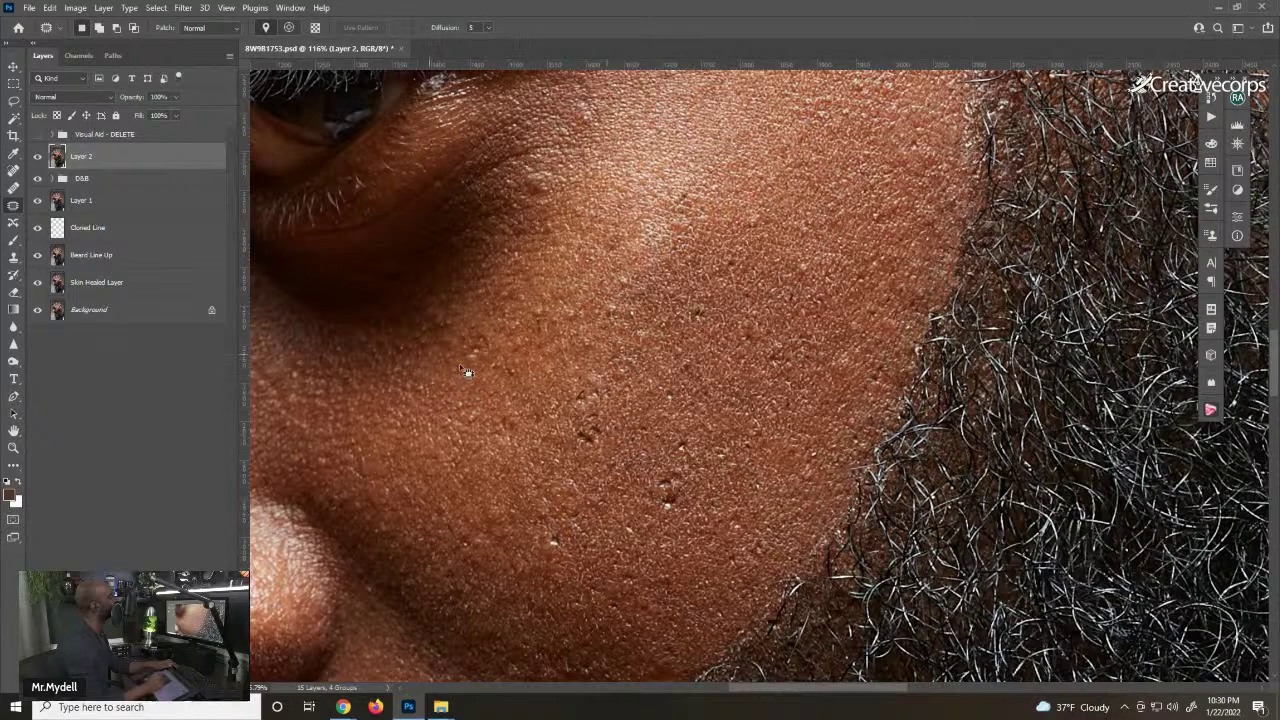
- Patch the small bump under the eye, the white spot and the dark pits on the middle and lower cheek with clean skin
mouse_move(484, 357)
mouse_down()
mouse_move(476, 371)
mouse_move(492, 340)
mouse_move(499, 356)
mouse_up()
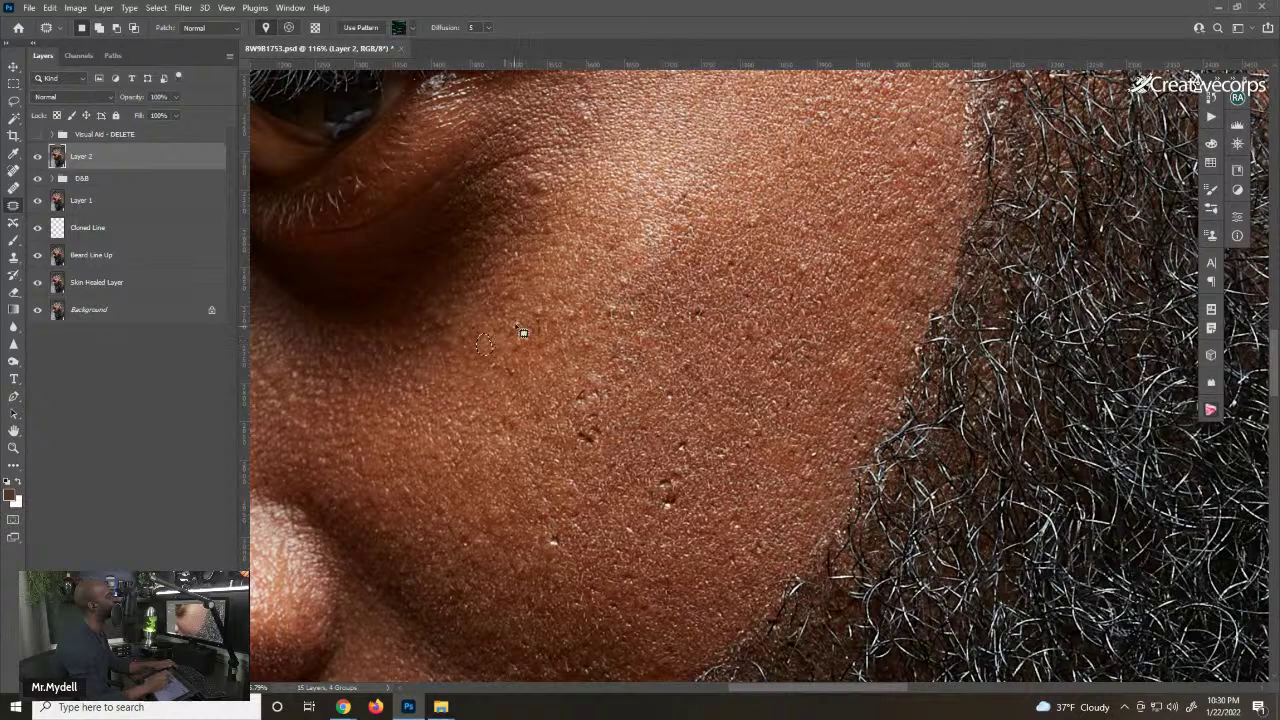
key(ctrl+d)
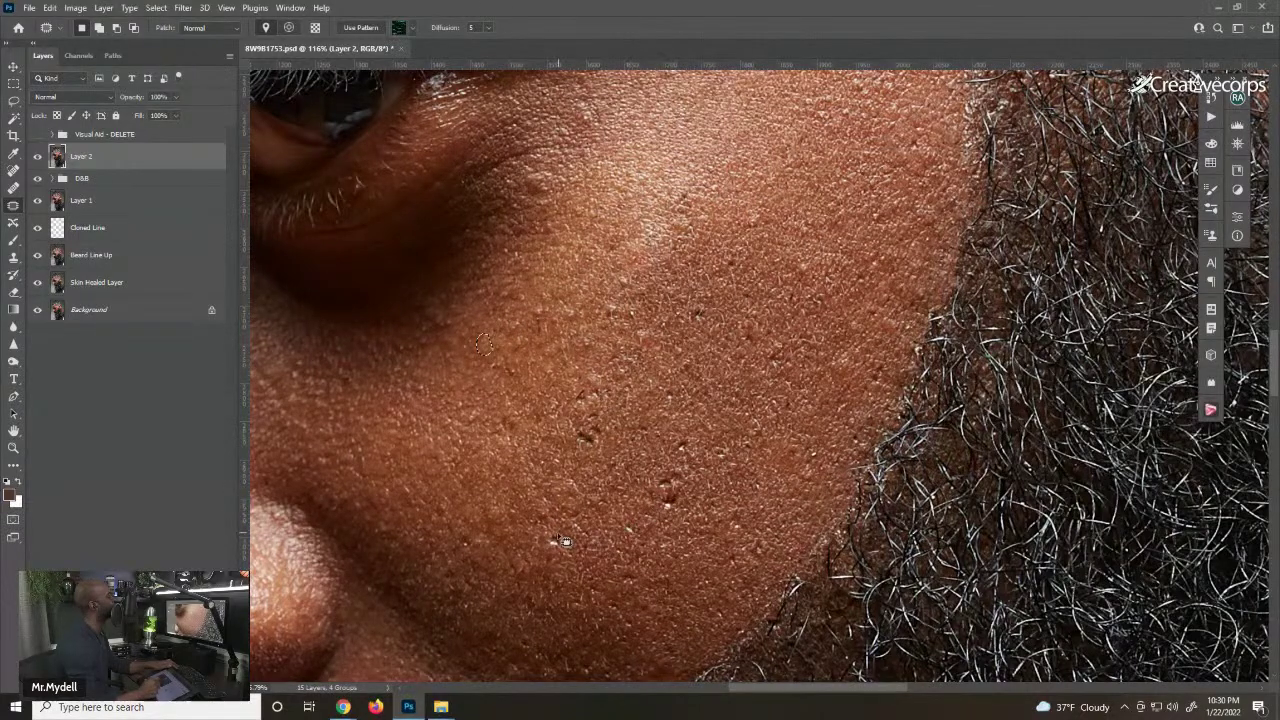
drag(553, 541, 572, 555)
drag(531, 646, 529, 645)
mouse_move(664, 497)
mouse_down()
mouse_move(685, 511)
mouse_move(672, 500)
mouse_move(642, 512)
mouse_move(686, 488)
mouse_move(671, 491)
mouse_up()
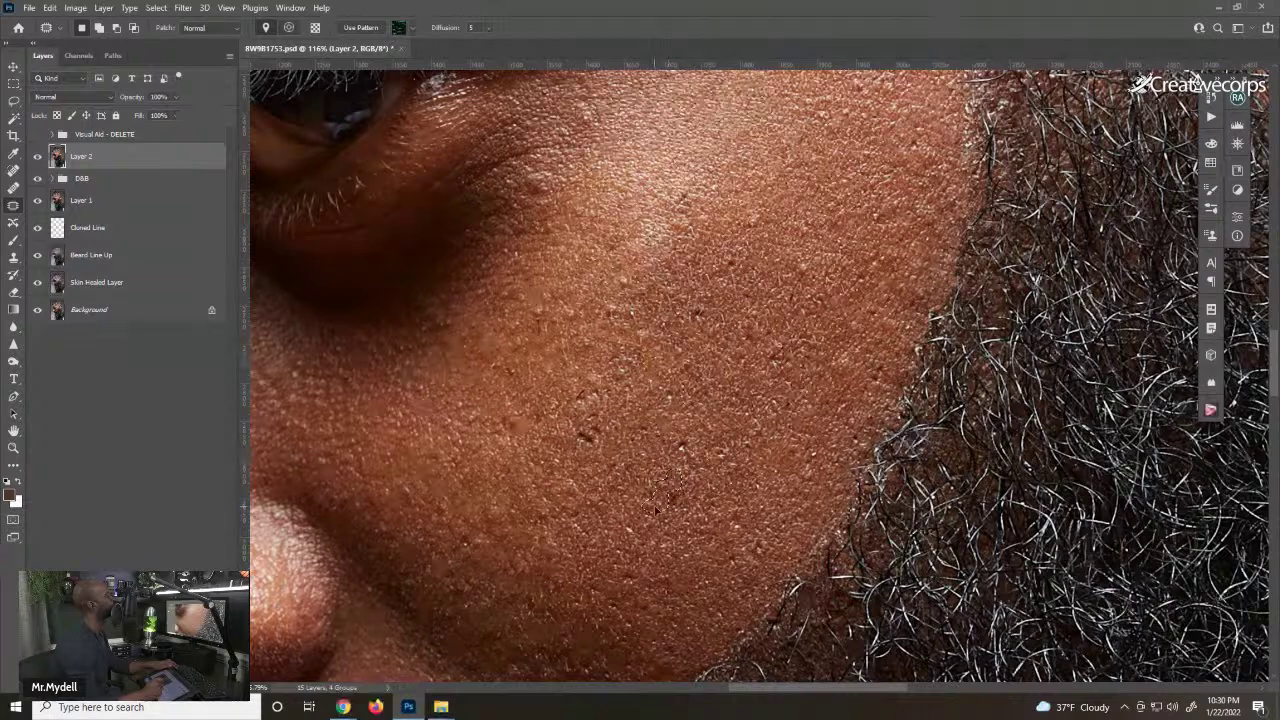
drag(684, 442, 690, 452)
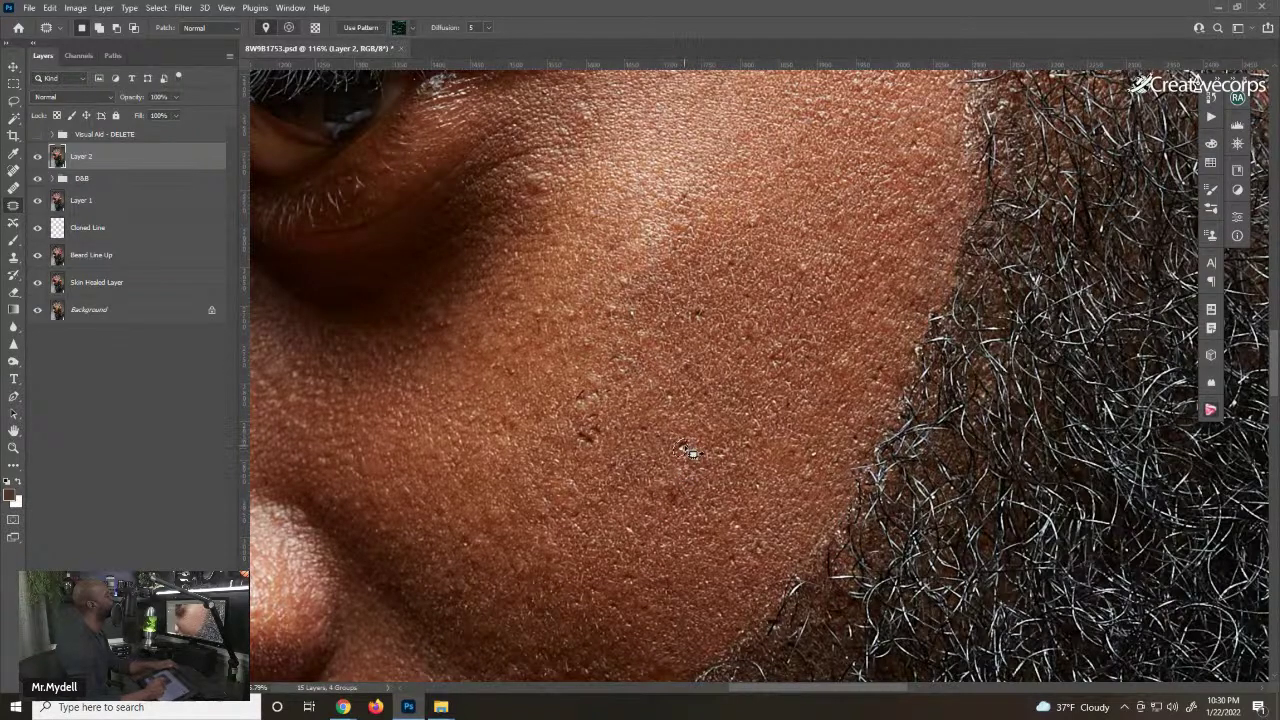
mouse_move(588, 428)
mouse_down()
mouse_move(596, 465)
mouse_move(603, 427)
mouse_move(610, 449)
mouse_move(607, 435)
mouse_move(628, 429)
mouse_move(583, 428)
mouse_move(617, 425)
mouse_move(590, 397)
mouse_move(578, 408)
mouse_move(596, 390)
mouse_move(612, 394)
mouse_move(598, 411)
mouse_move(610, 391)
mouse_move(637, 419)
mouse_move(579, 393)
mouse_move(583, 421)
mouse_move(584, 395)
mouse_move(566, 410)
mouse_move(632, 396)
mouse_up()
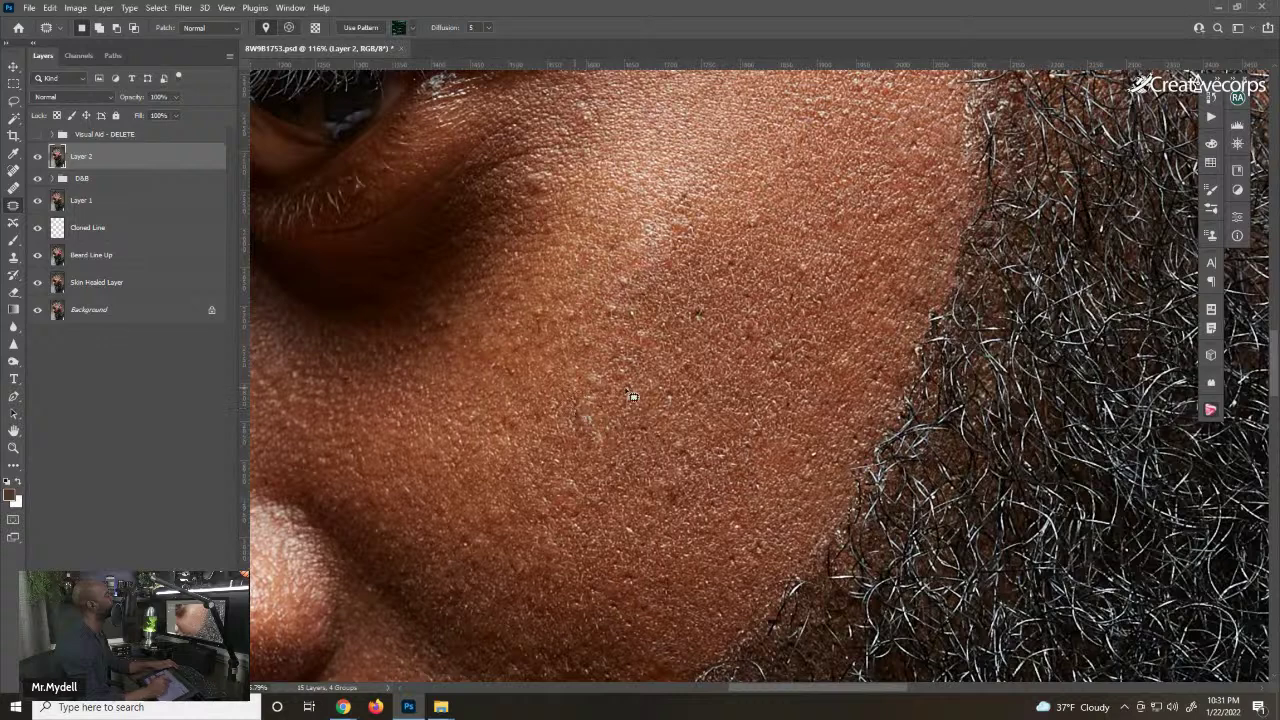
- Patch the remaining dark pores on the upper cheek around the highlight with clean skin and clear the selection
mouse_move(696, 312)
mouse_down()
mouse_move(683, 518)
mouse_move(695, 476)
mouse_move(676, 517)
mouse_up()
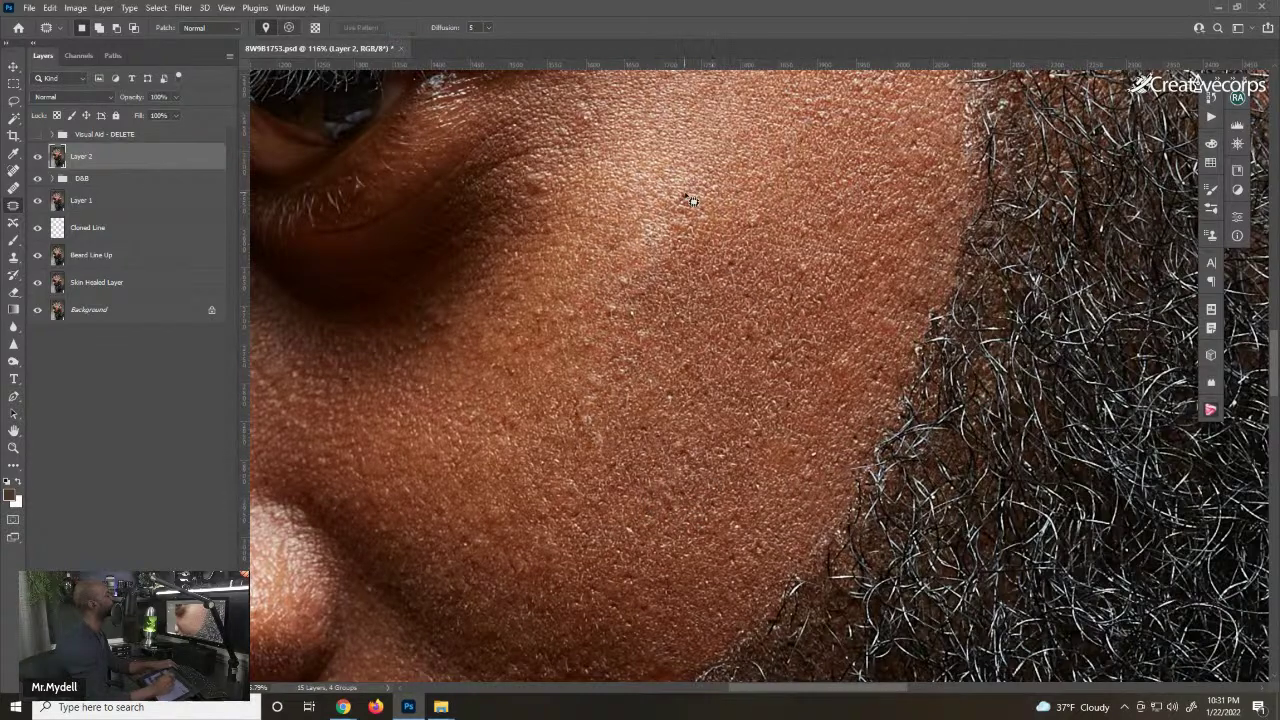
mouse_move(697, 215)
mouse_down()
mouse_move(690, 200)
mouse_move(719, 206)
mouse_move(698, 210)
mouse_up()
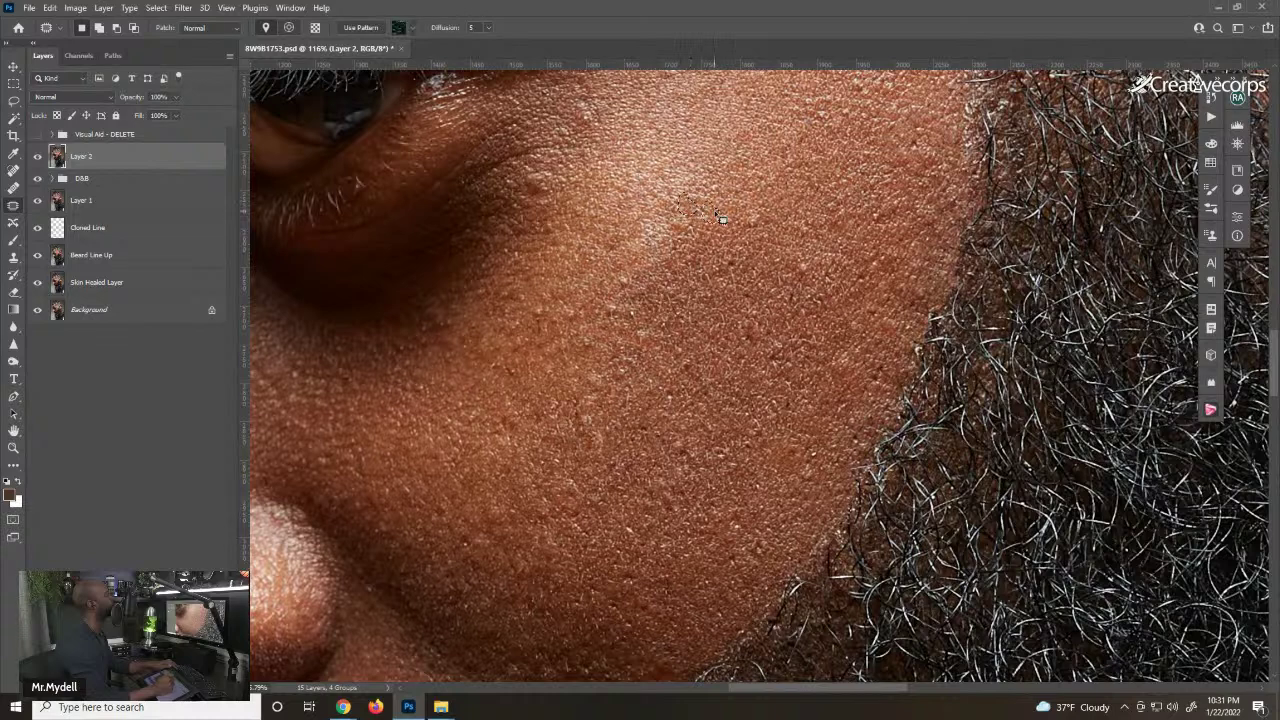
key(ctrl+d)
mouse_move(741, 283)
mouse_down()
mouse_move(737, 263)
mouse_move(764, 264)
mouse_up()
key(ctrl+d)
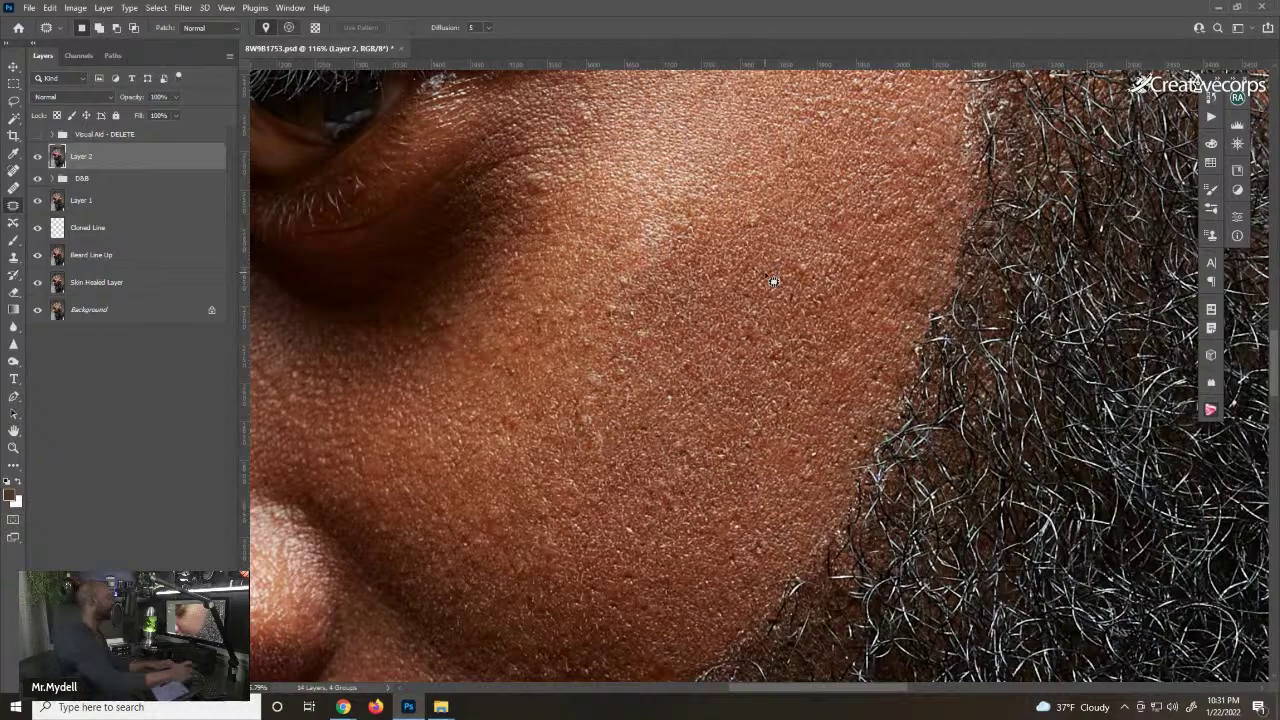
- Compare the retouched face with the original Background layer at 50% zoom, and view the whole portrait
key(ctrl+minus)
key(ctrl+minus)
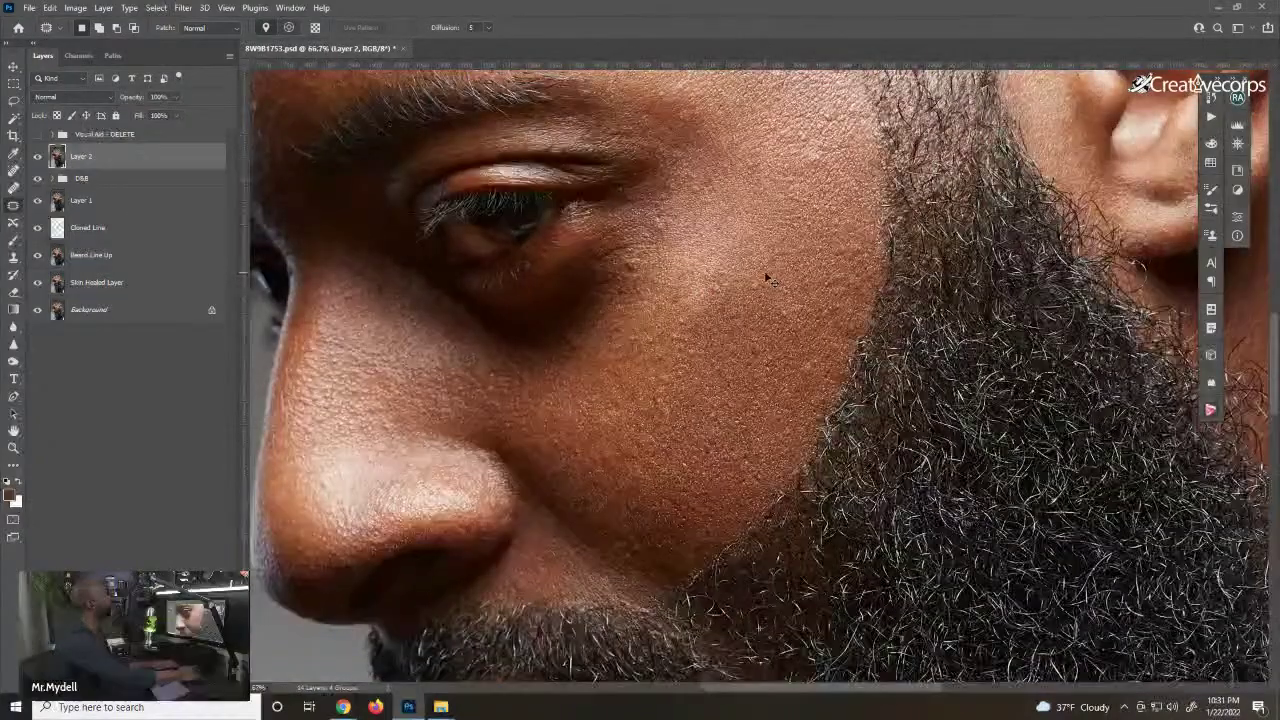
key(ctrl+minus)
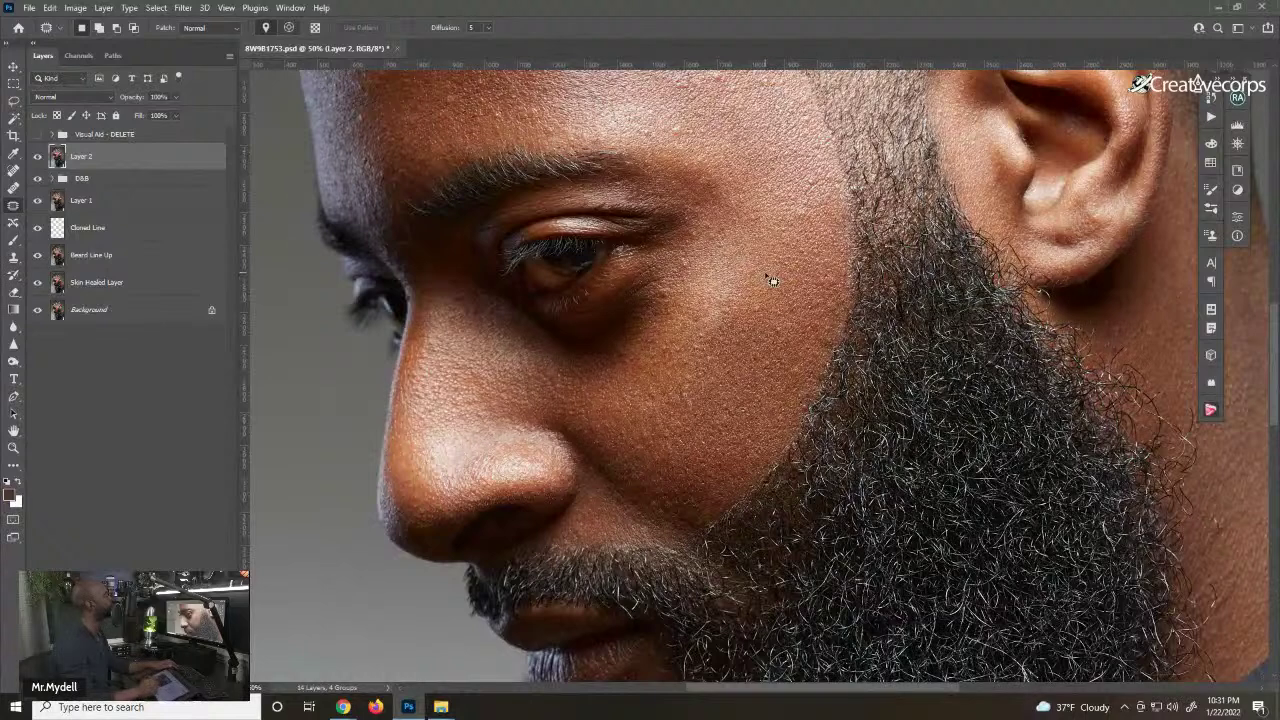
alt+click(37, 311)
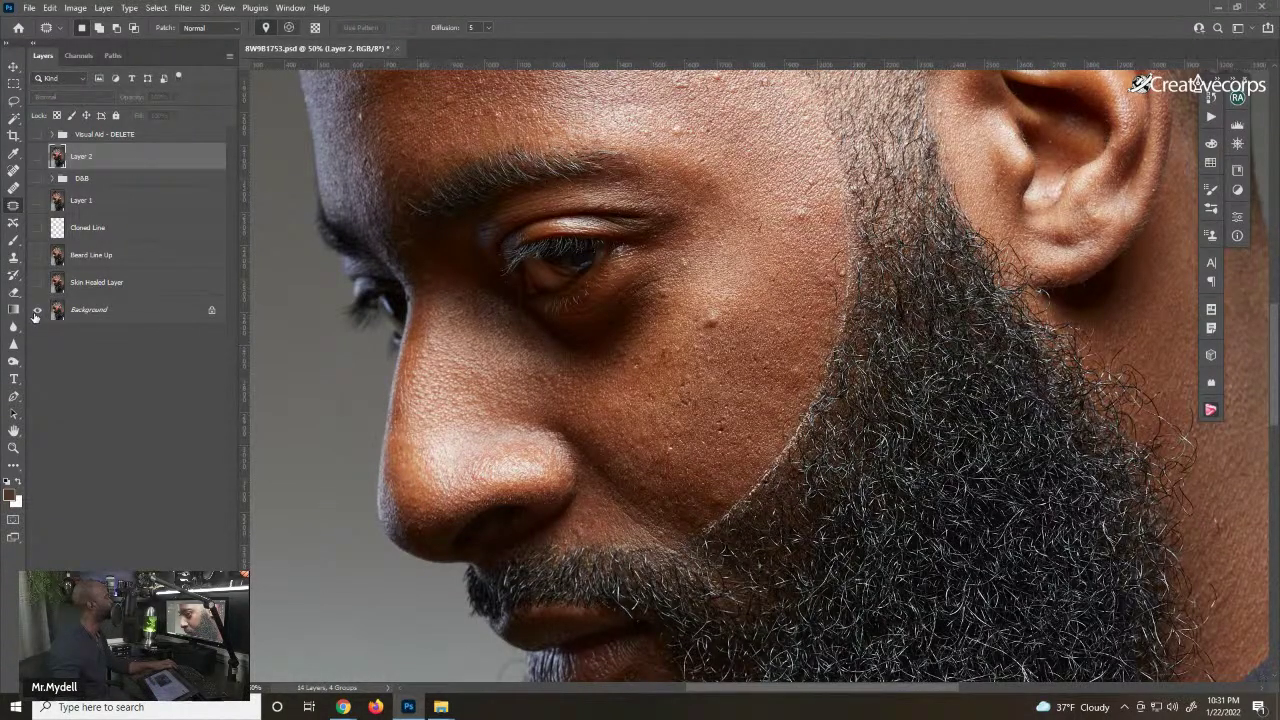
alt+click(37, 311)
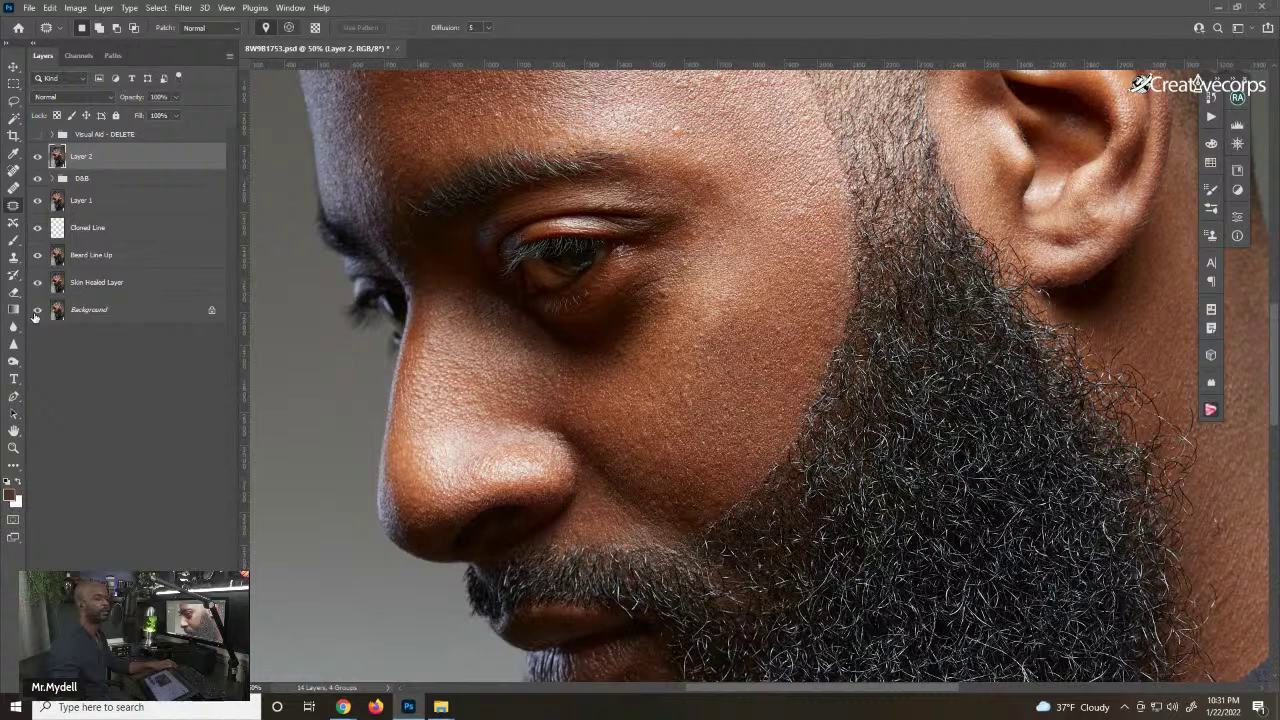
alt+click(37, 311)
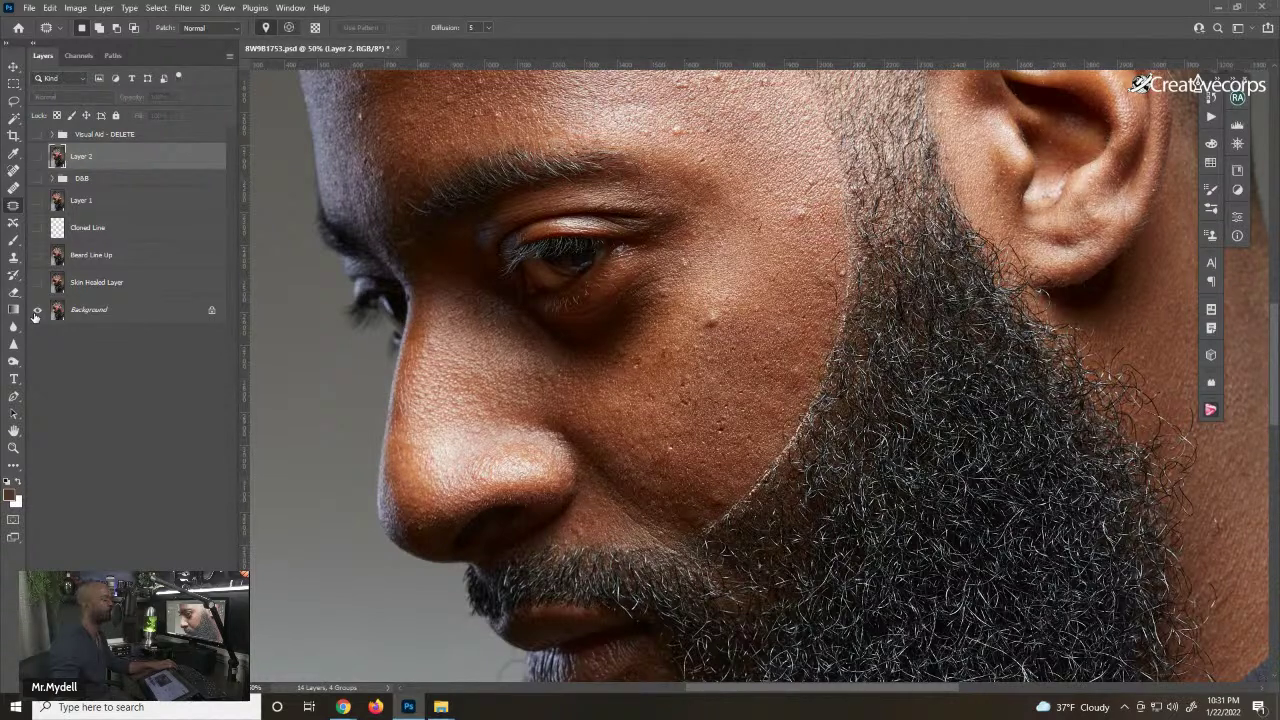
alt+click(37, 311)
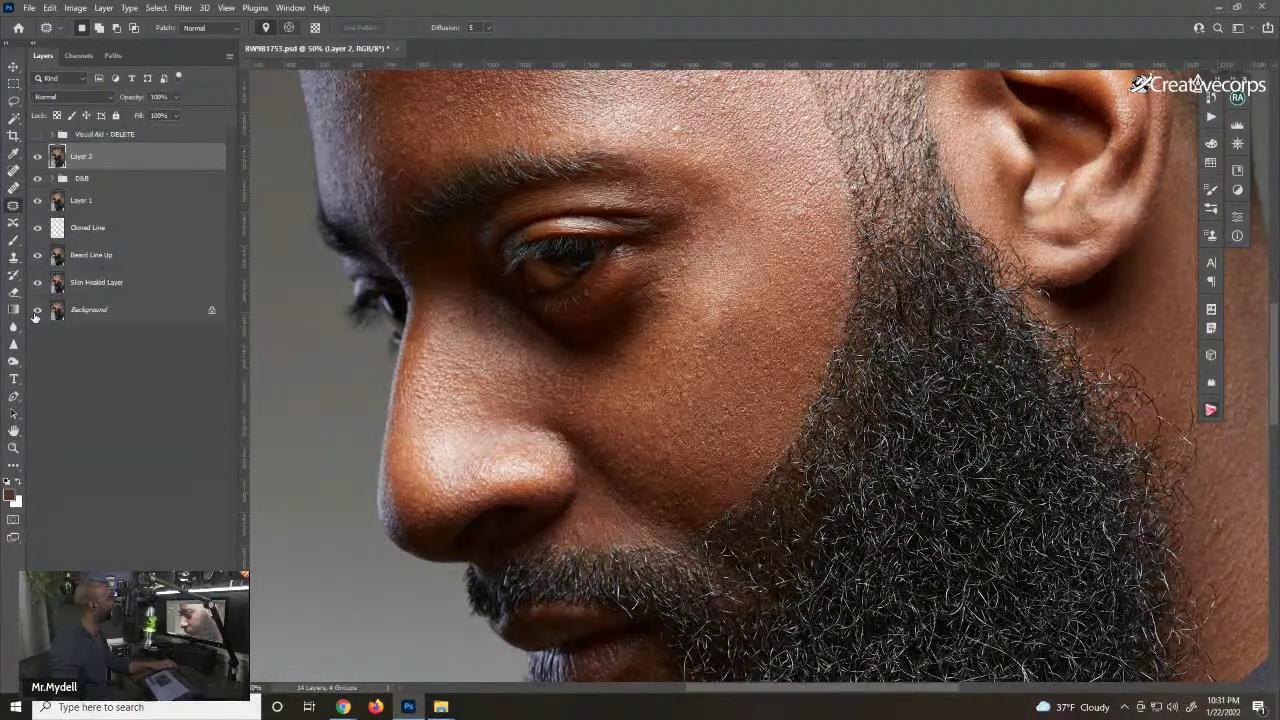
alt+click(37, 311)
alt+click(37, 311)
key(ctrl+0)
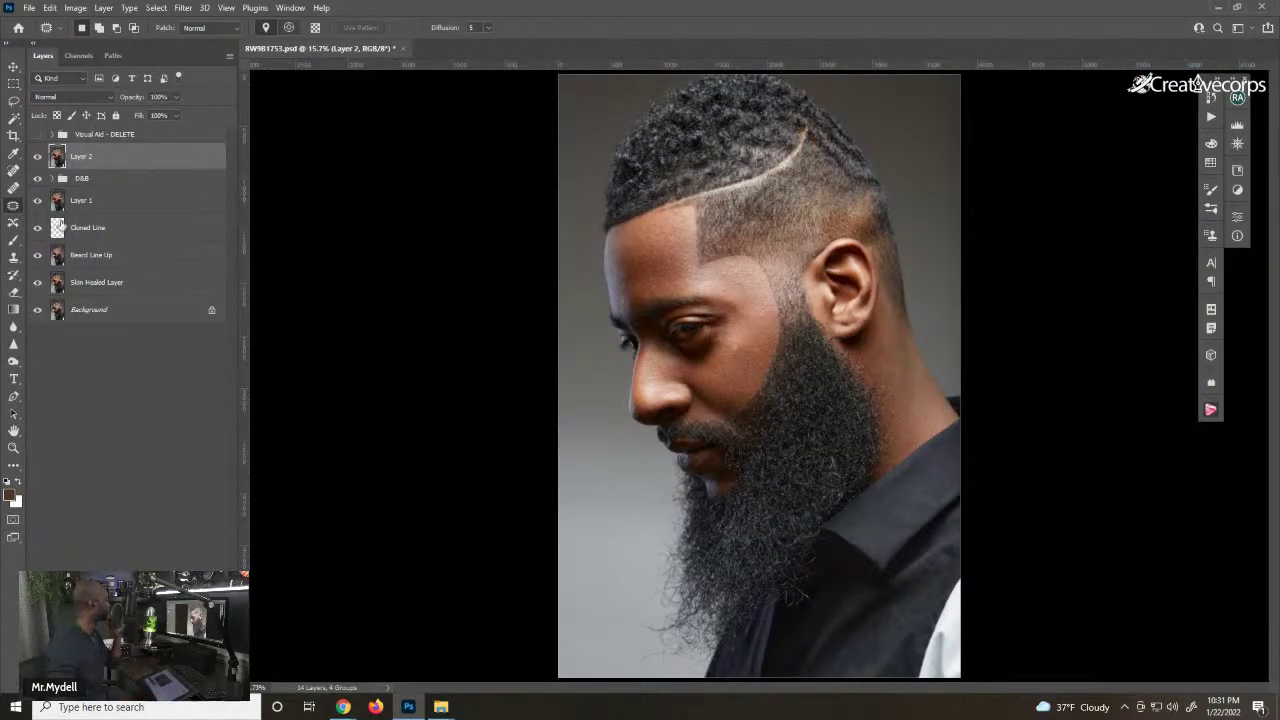
- Add a Black & White adjustment layer above the newly patched merged layer
key(v)
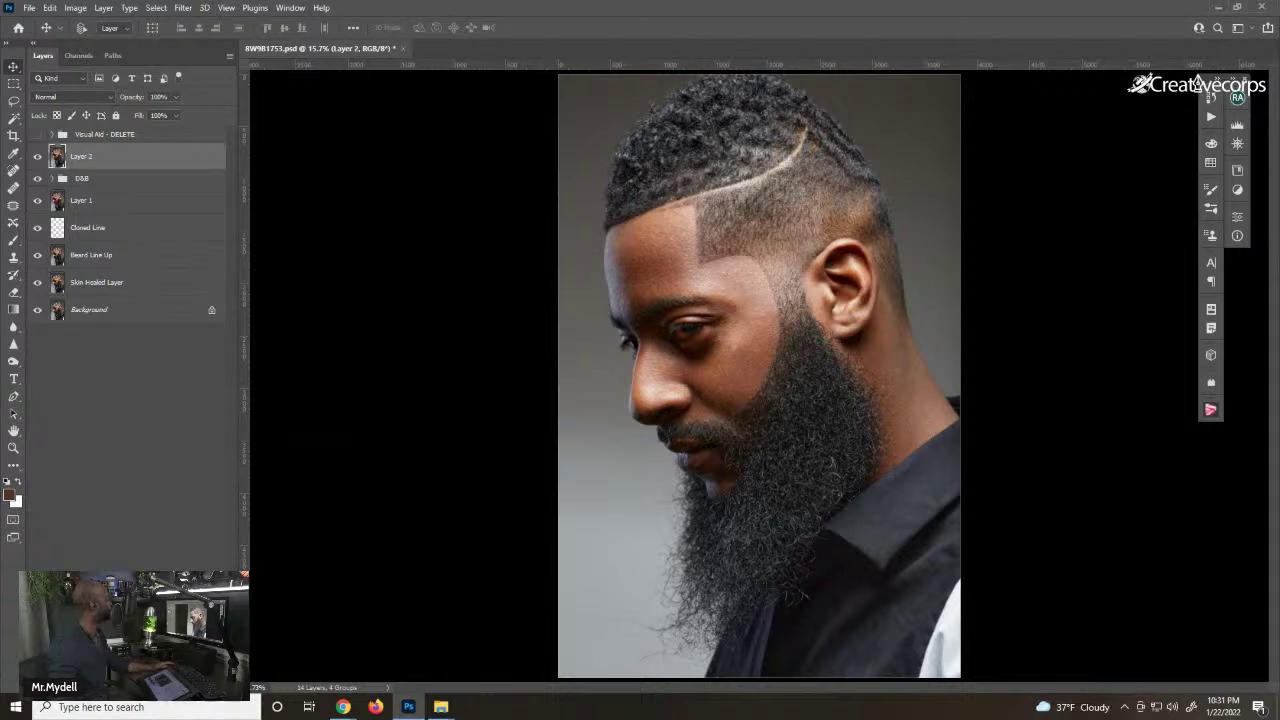
click(152, 680)
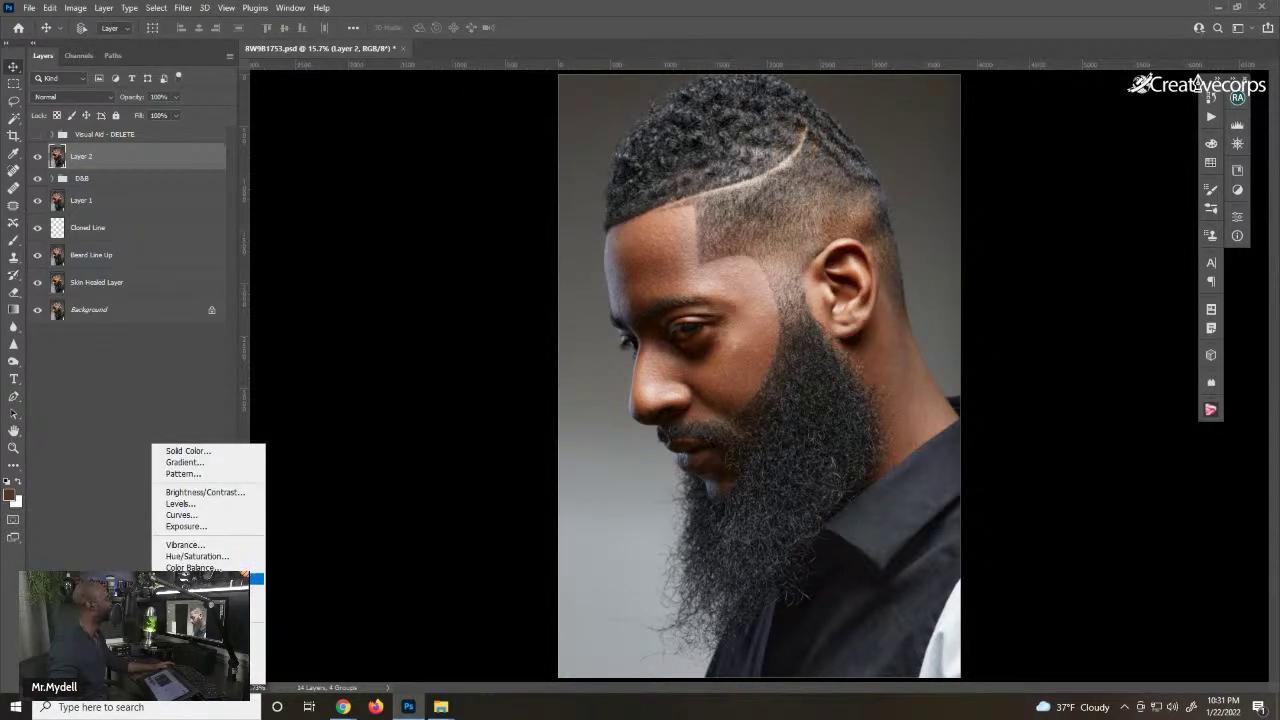
click(210, 578)
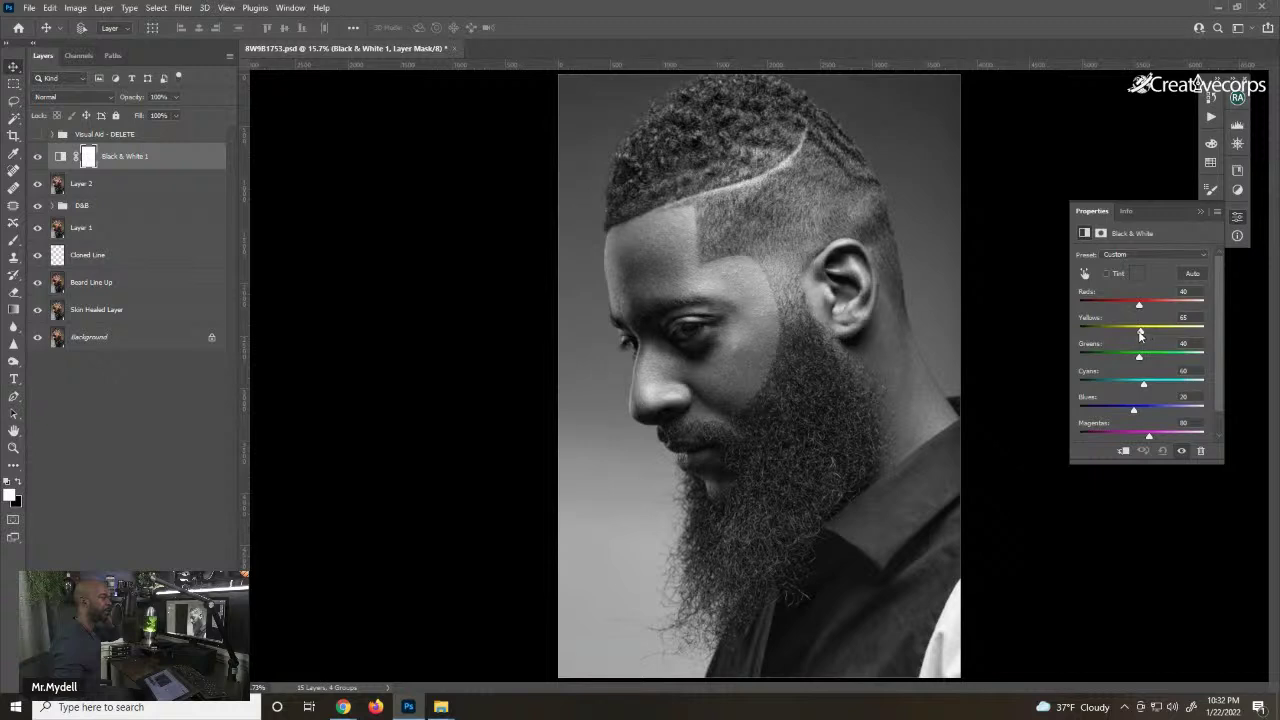
- Set the Black & White layer's Reds to 1, Yellows 30, Cyans 121, Blues 153, Magentas 73, and its blend mode to Luminosity
drag(1140, 335, 1137, 335)
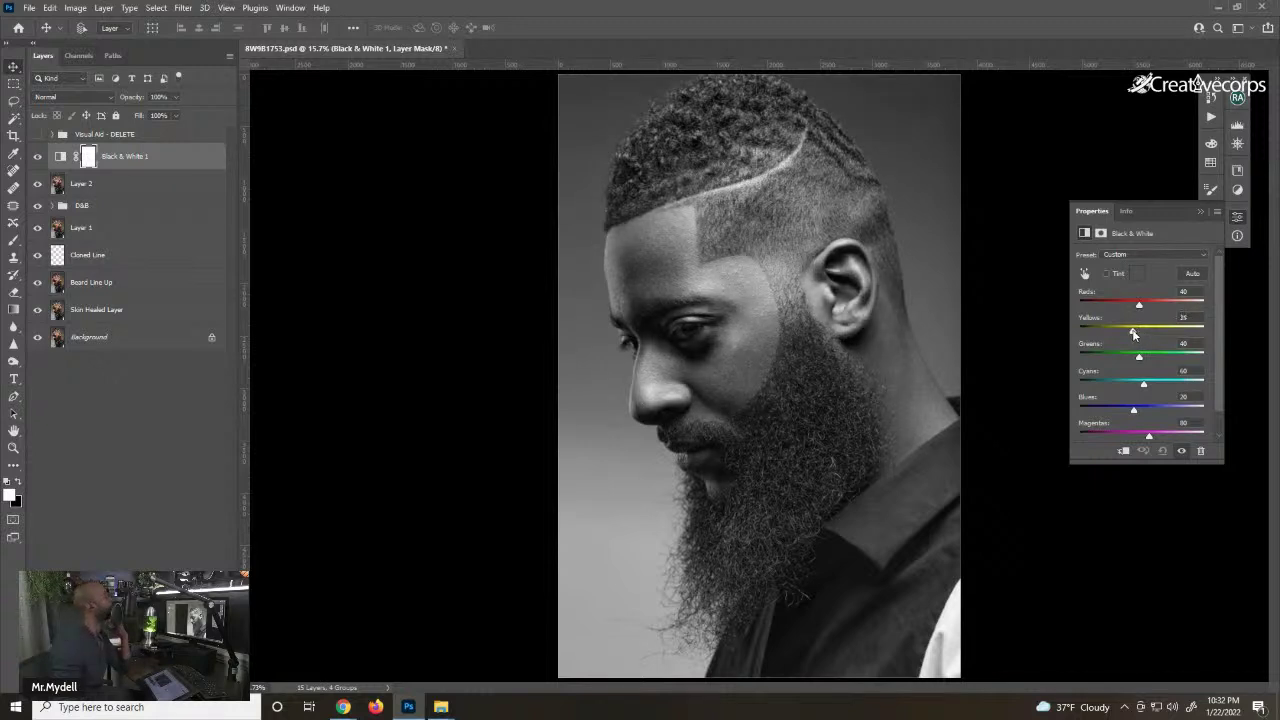
mouse_move(1132, 334)
mouse_down()
mouse_move(1120, 329)
mouse_move(1160, 331)
mouse_move(1150, 325)
mouse_up()
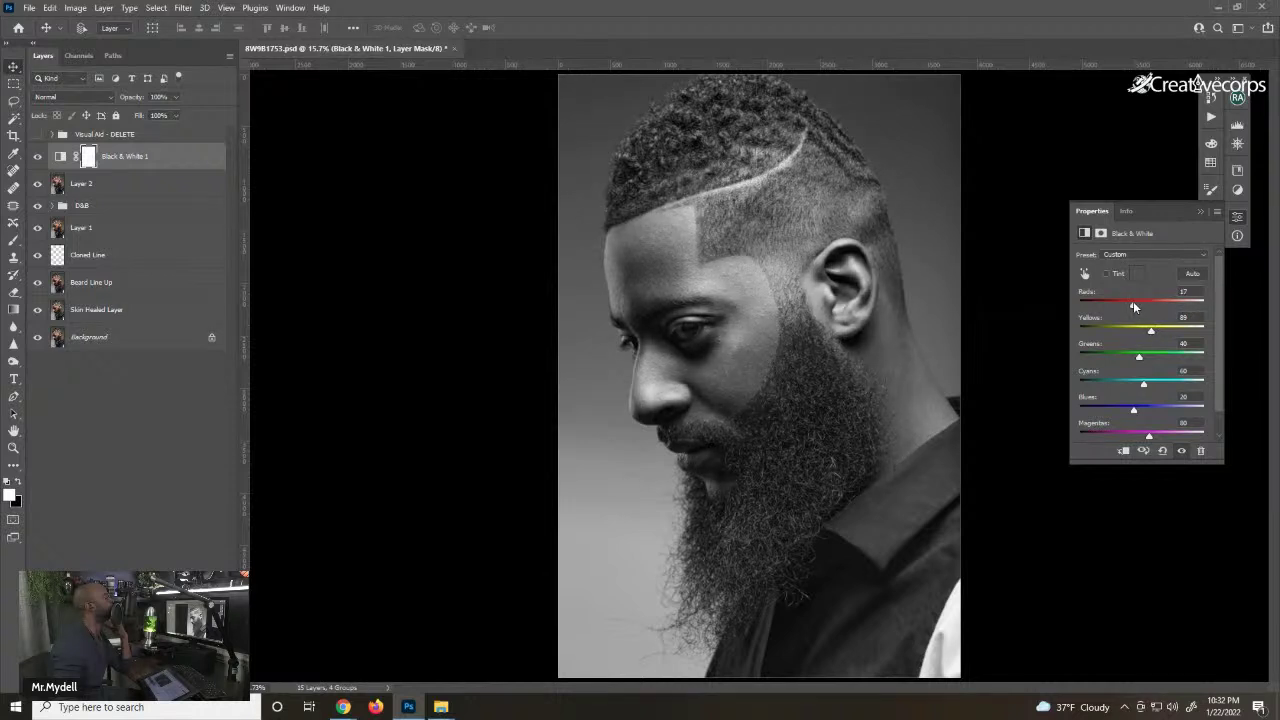
drag(1150, 330, 1127, 302)
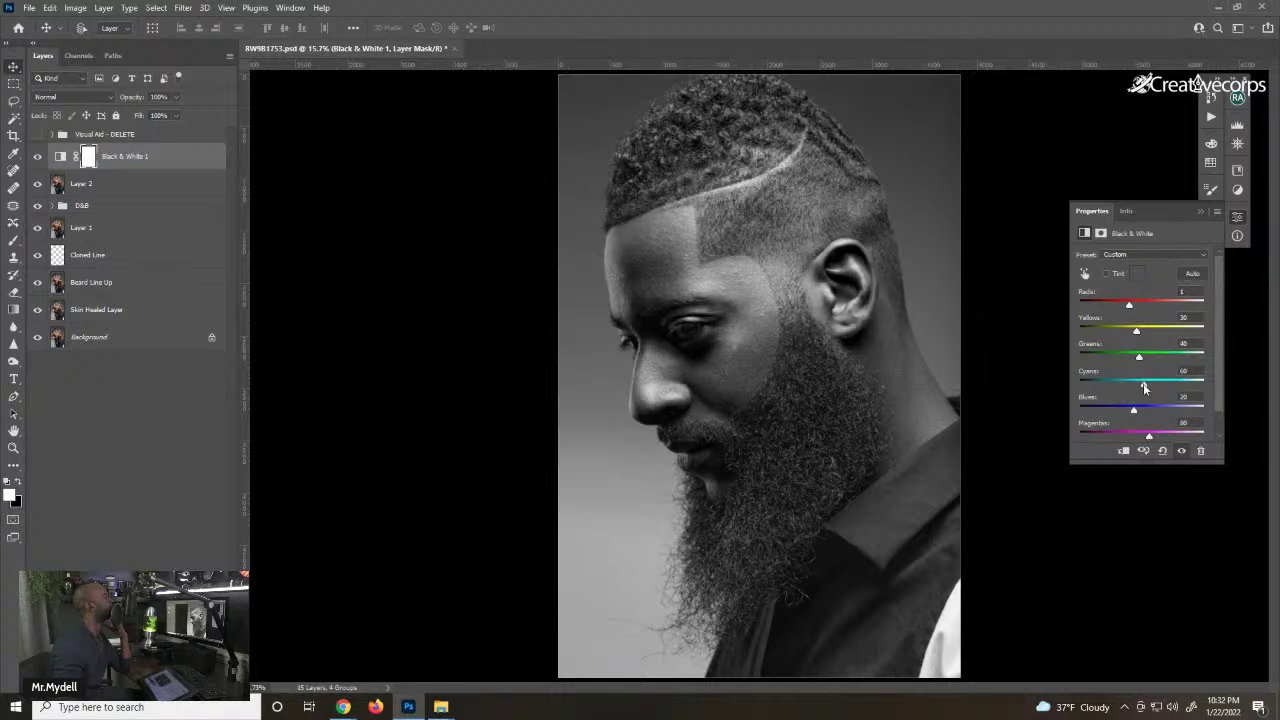
drag(1145, 388, 1176, 394)
mouse_move(1165, 384)
mouse_down()
mouse_move(1207, 383)
mouse_move(1124, 387)
mouse_move(1091, 409)
mouse_move(1168, 405)
mouse_move(1072, 382)
mouse_move(1167, 388)
mouse_up()
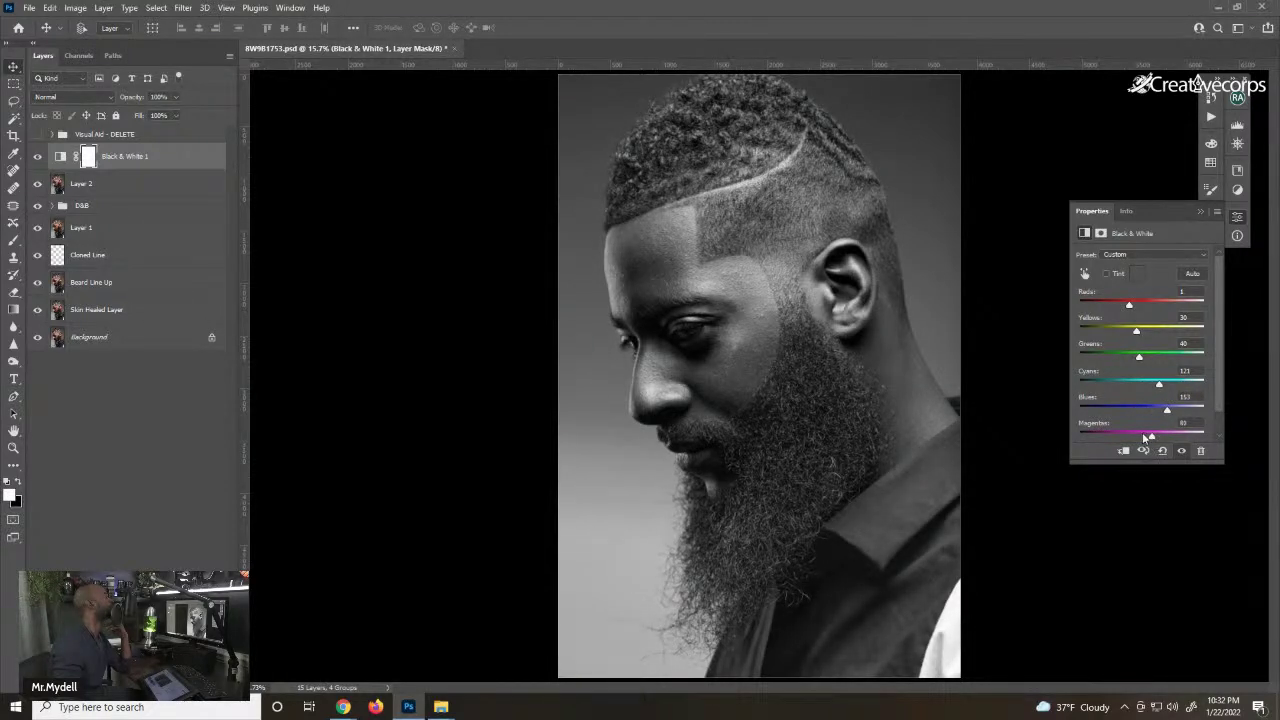
drag(1153, 440, 1158, 411)
click(75, 97)
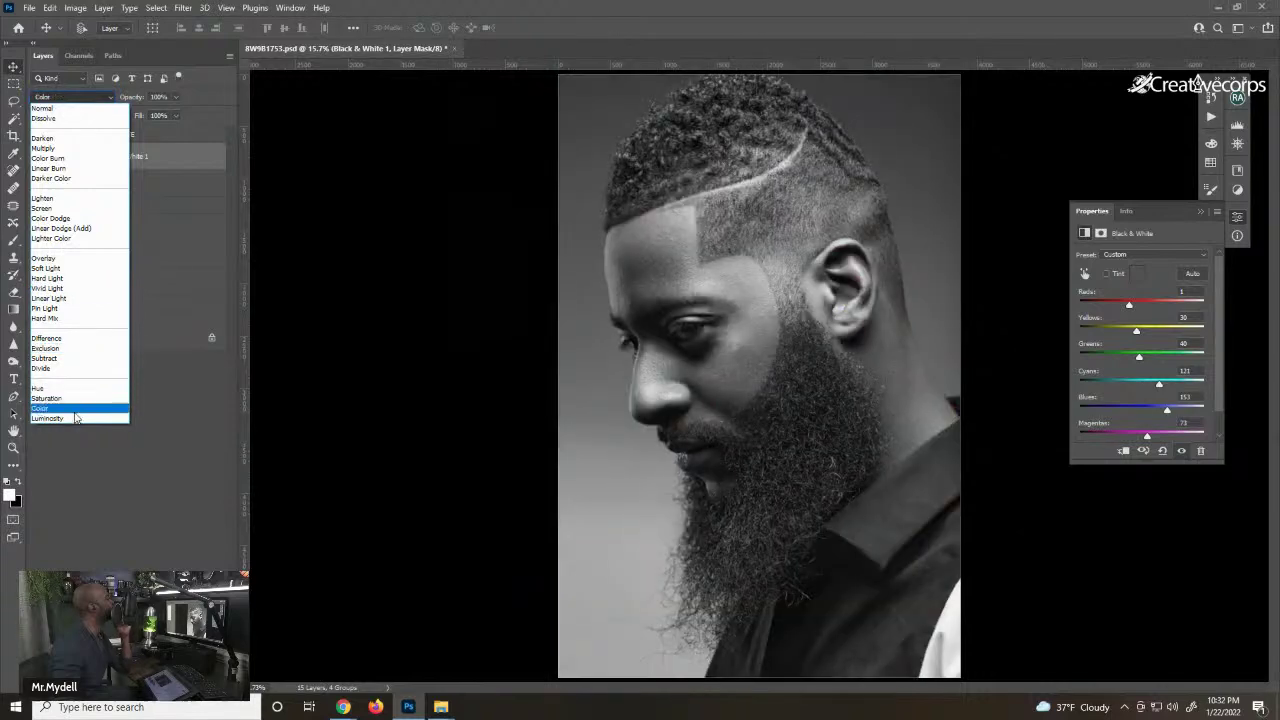
click(75, 420)
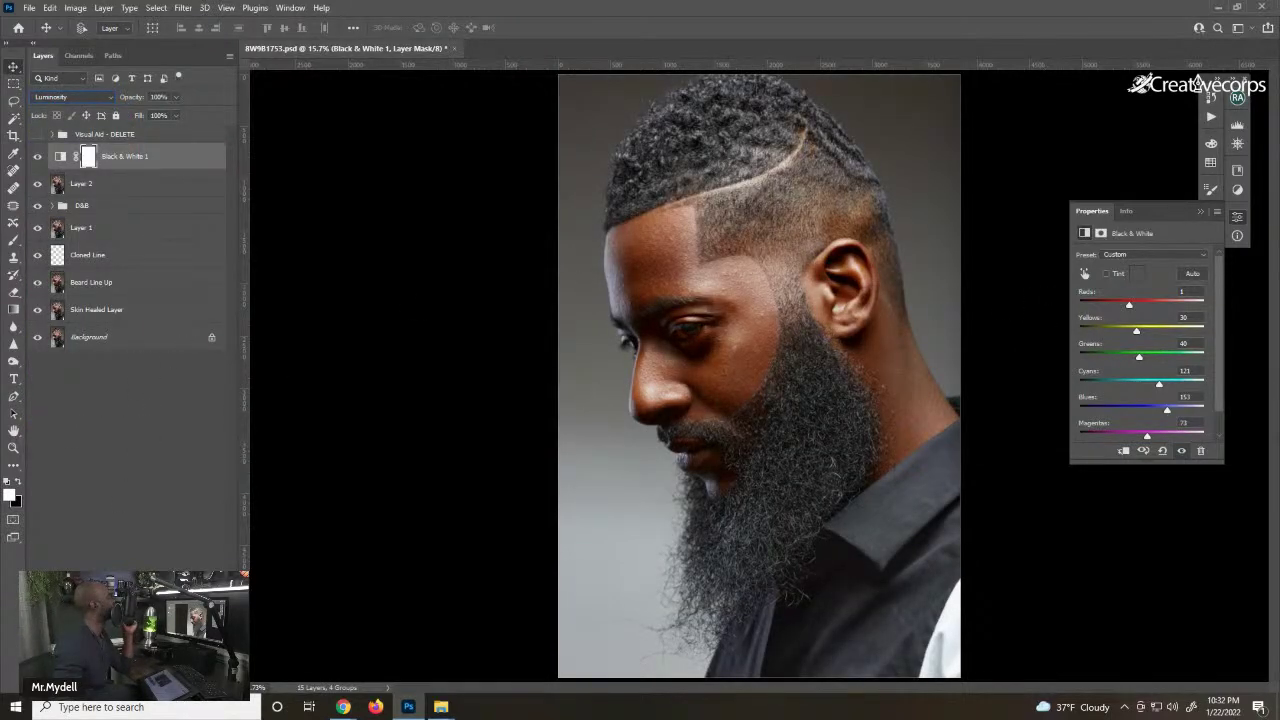
- Add a second Black & White adjustment layer above the first and lower its opacity to 9%
click(152, 676)
click(200, 572)
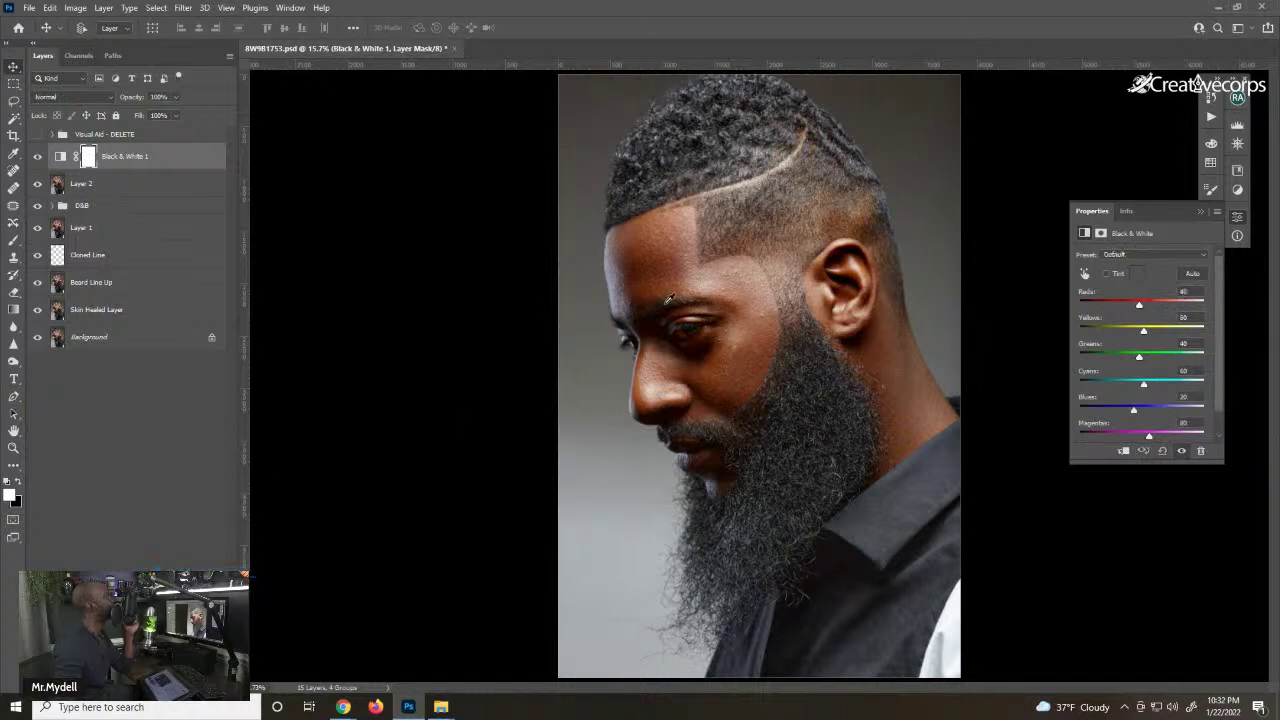
click(177, 96)
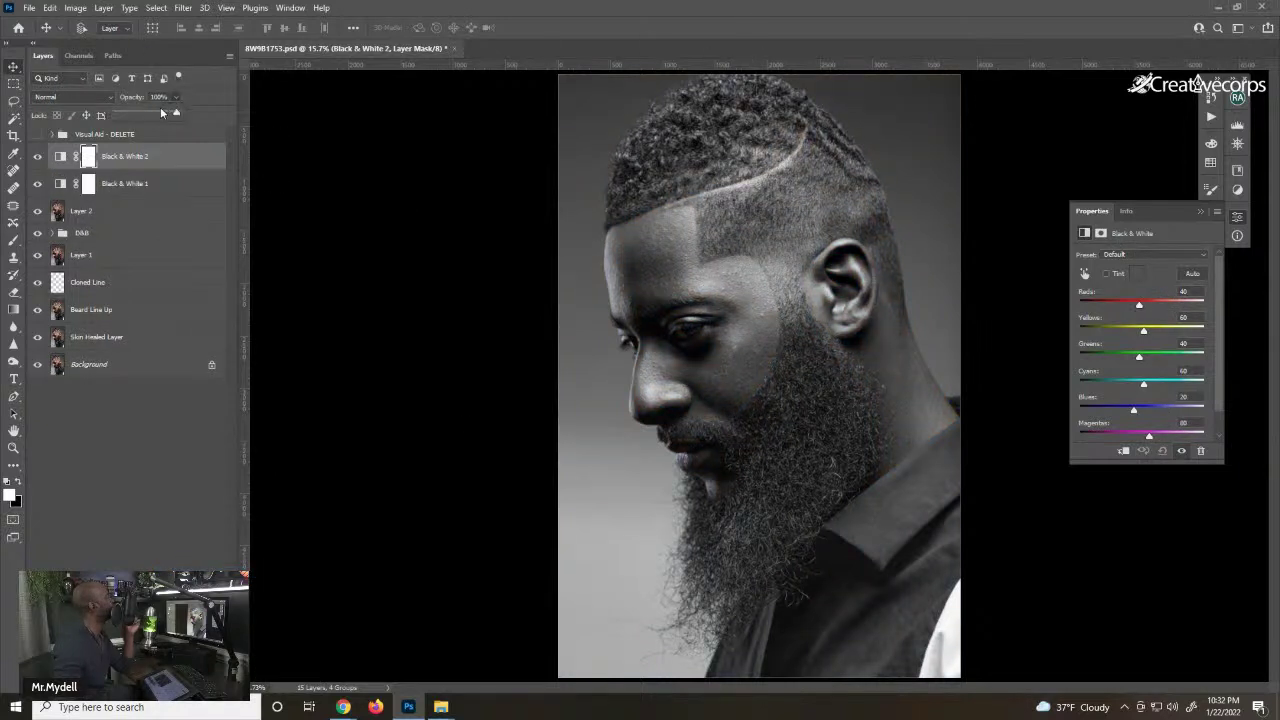
drag(115, 108, 121, 116)
key(shift+alt+y)
drag(523, 237, 887, 325)
- Try Reds at 3 and Yellows at 67 on the lower Black & White layer, undo recent changes, and reselect the upper one
key(alt+bracketleft)
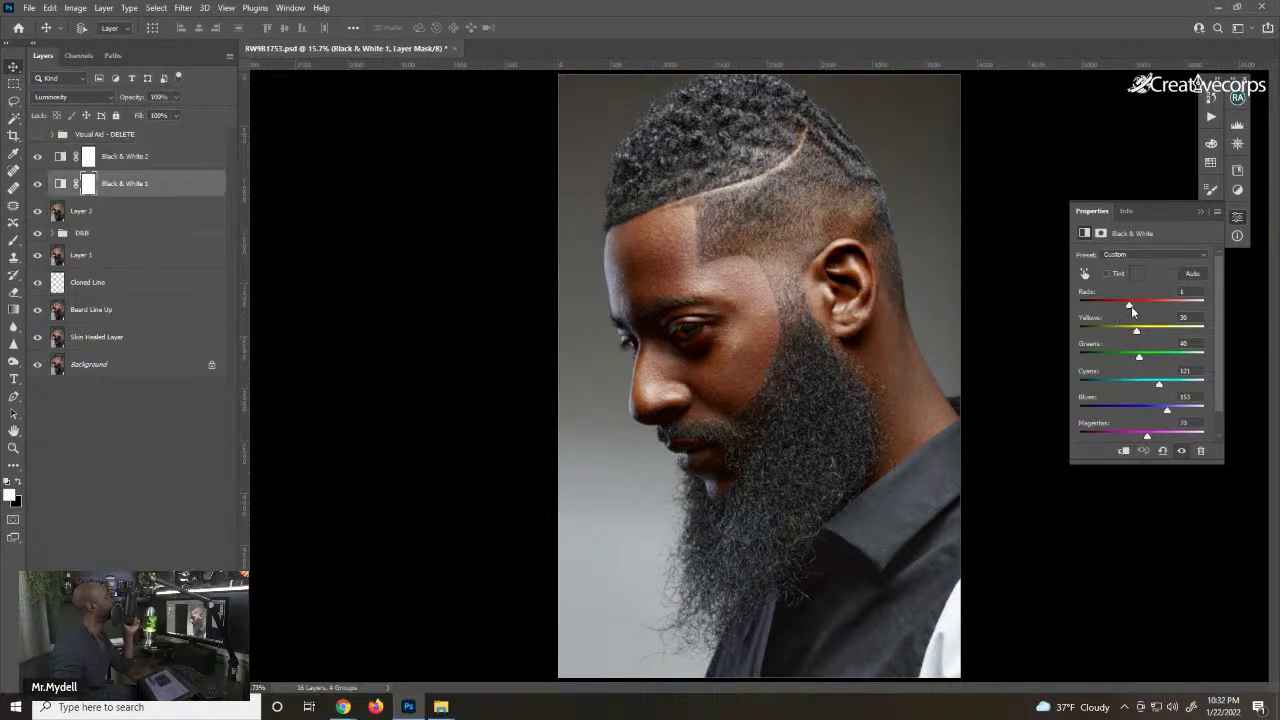
drag(1131, 304, 1133, 306)
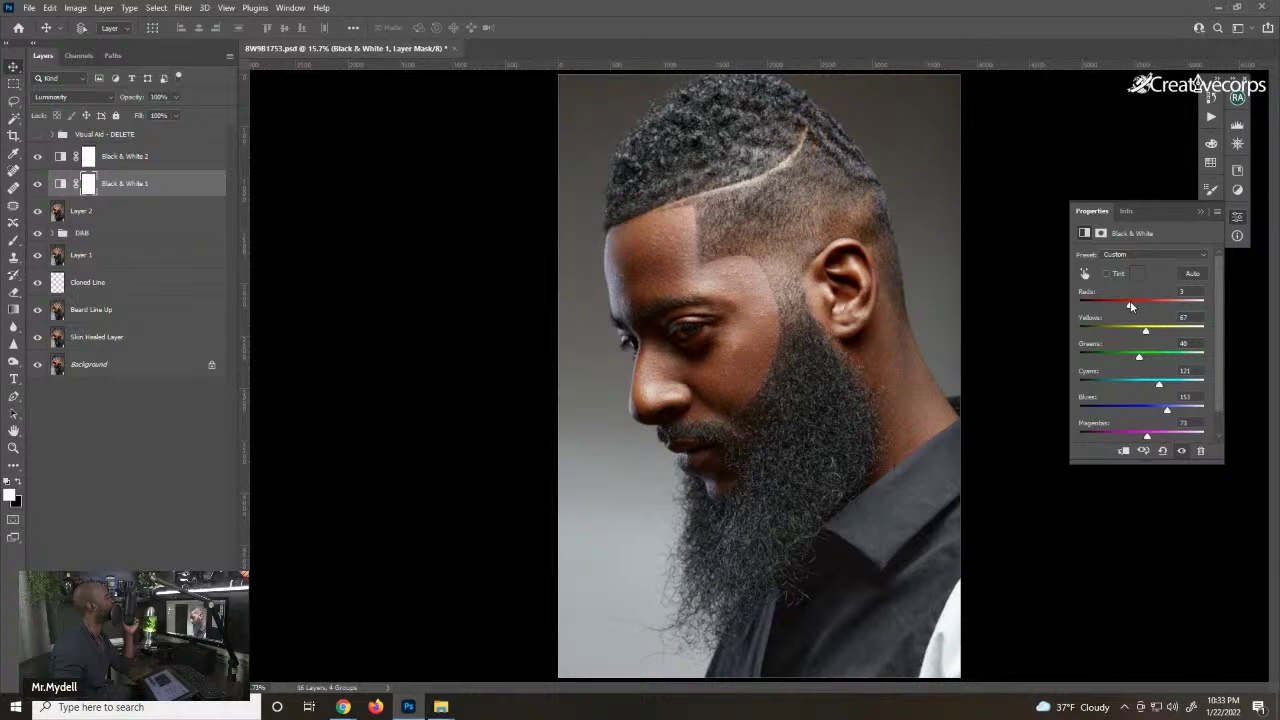
key(ctrl+z)
key(ctrl+z)
key(ctrl+z)
key(ctrl+z)
key(ctrl+z)
key(ctrl+z)
click(177, 155)
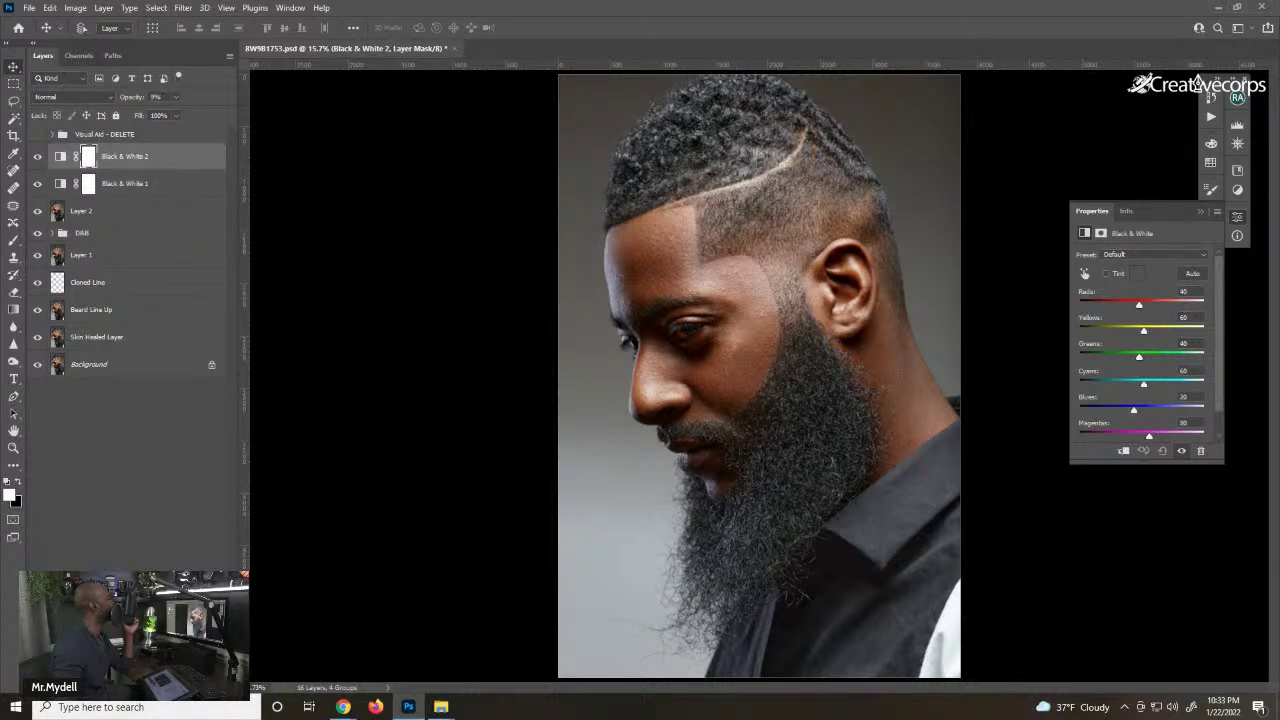
- Add a new layer above the Black & White layers, fill it with solid red, and set its blend mode to Luminosity
key(ctrl+shift+alt+n)
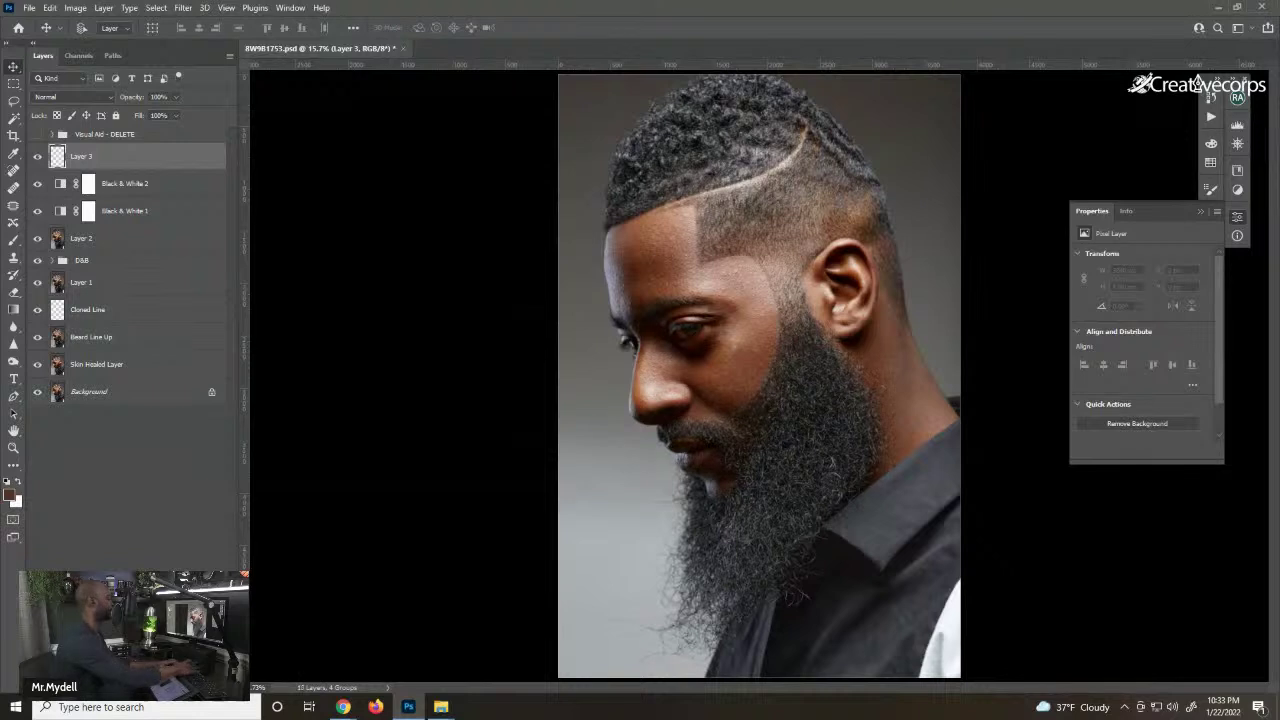
key(shift+BackSpace)
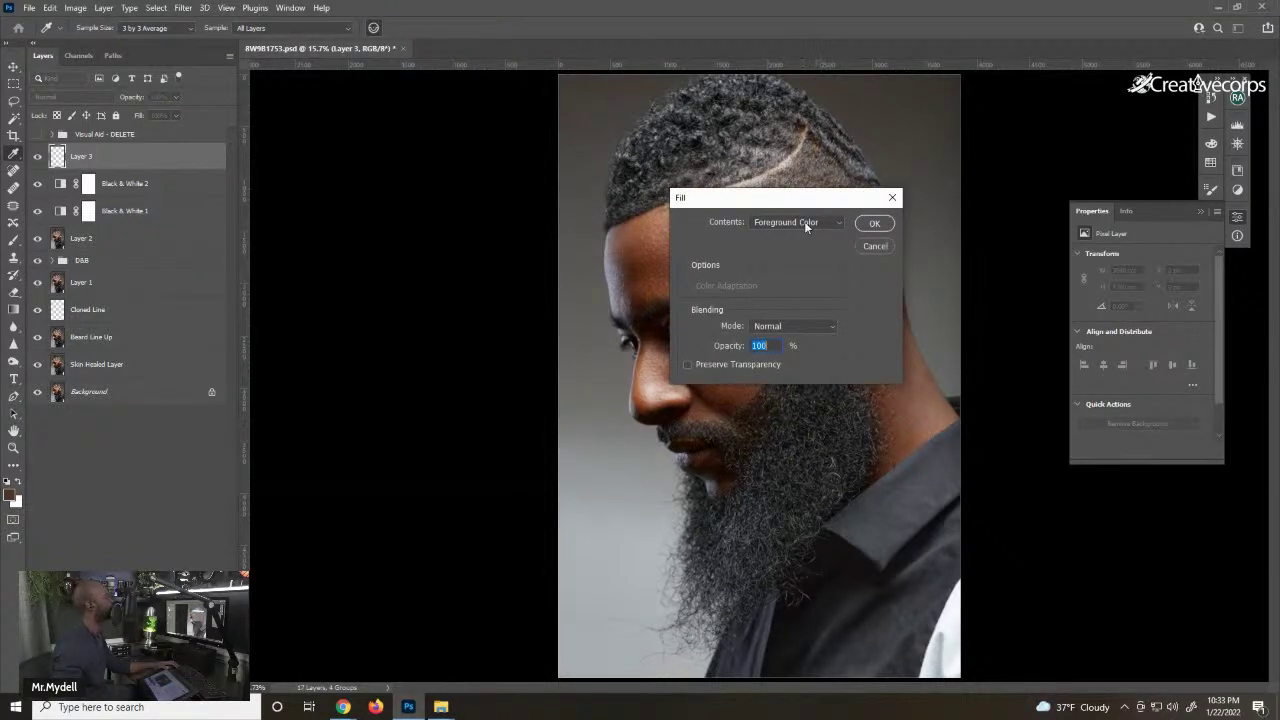
click(805, 225)
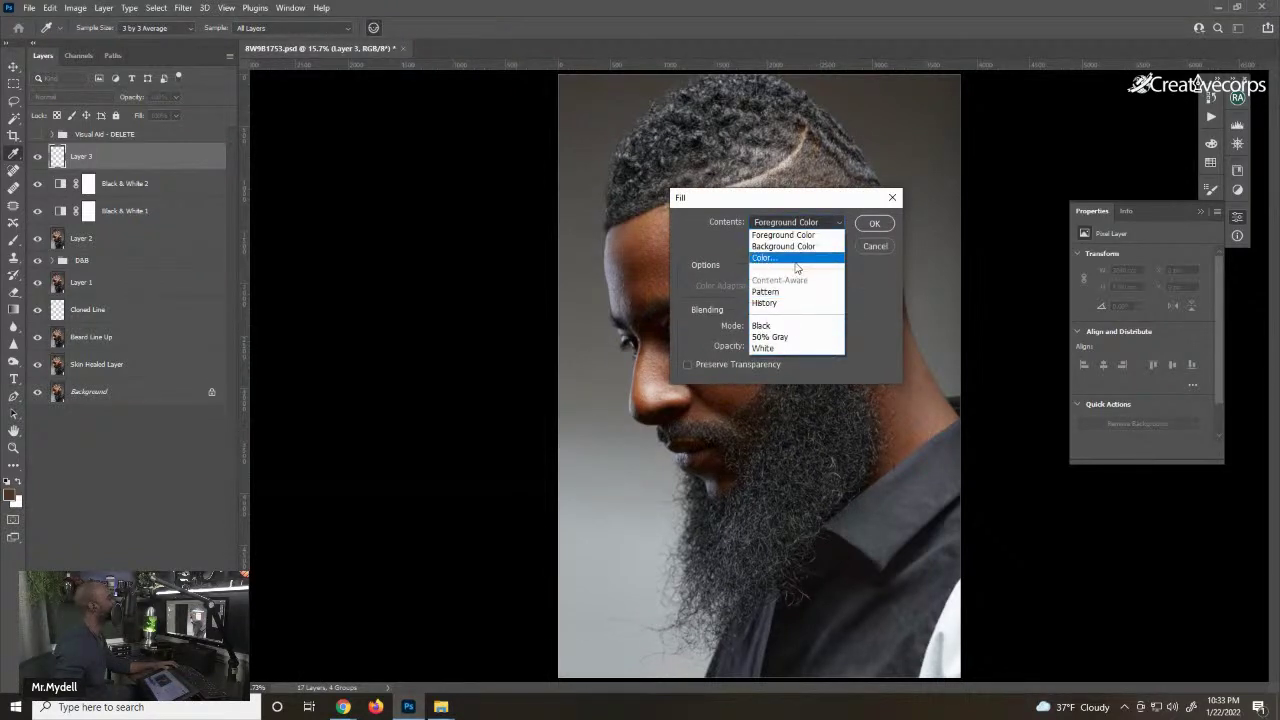
click(796, 263)
click(1107, 112)
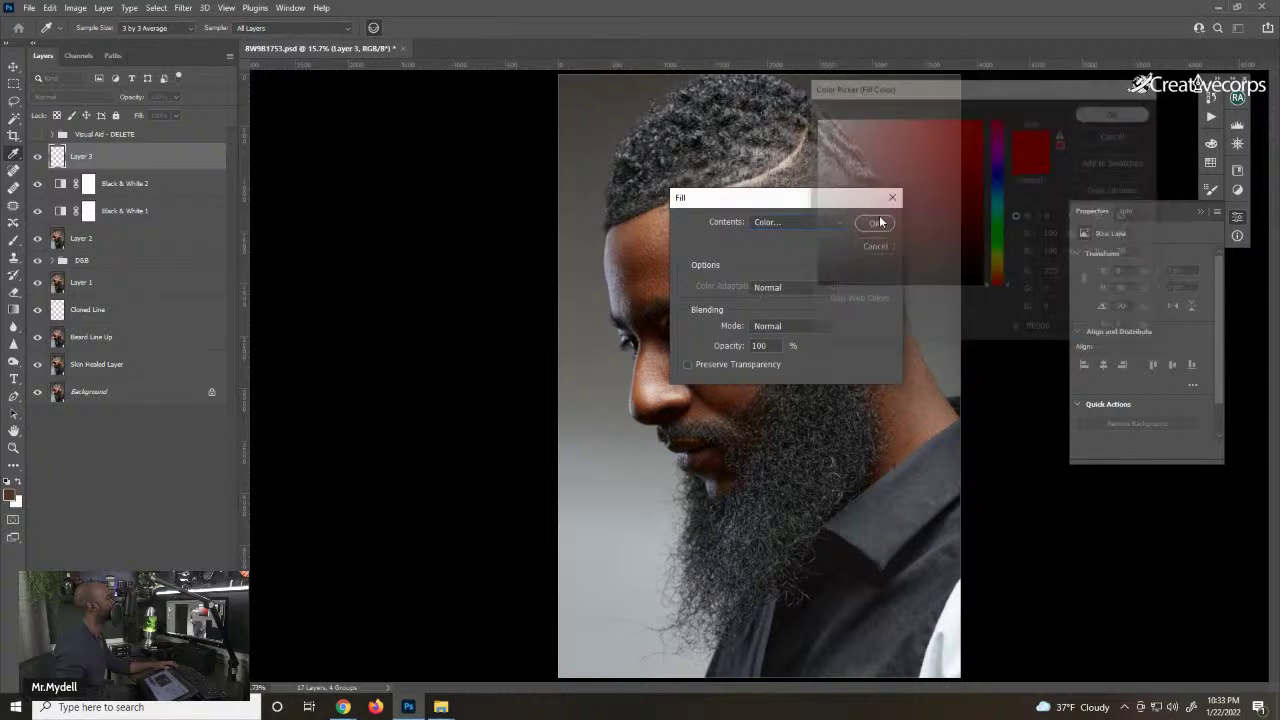
click(876, 222)
click(80, 95)
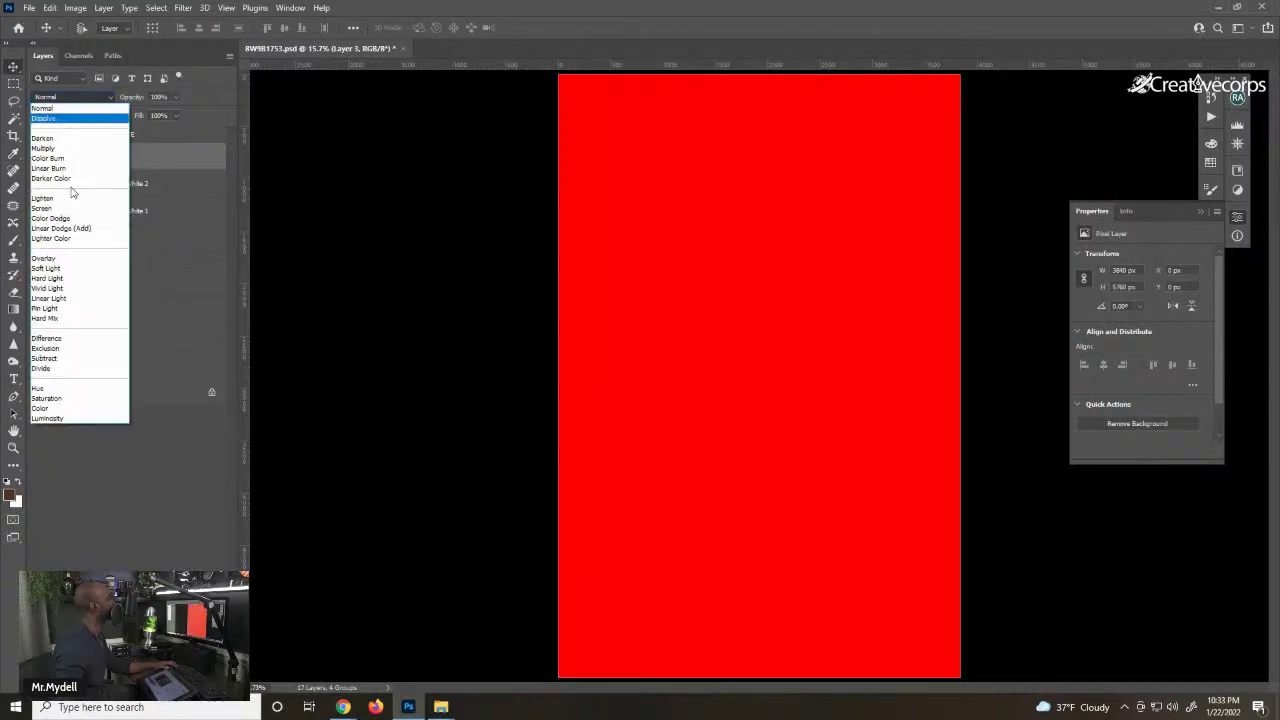
click(81, 416)
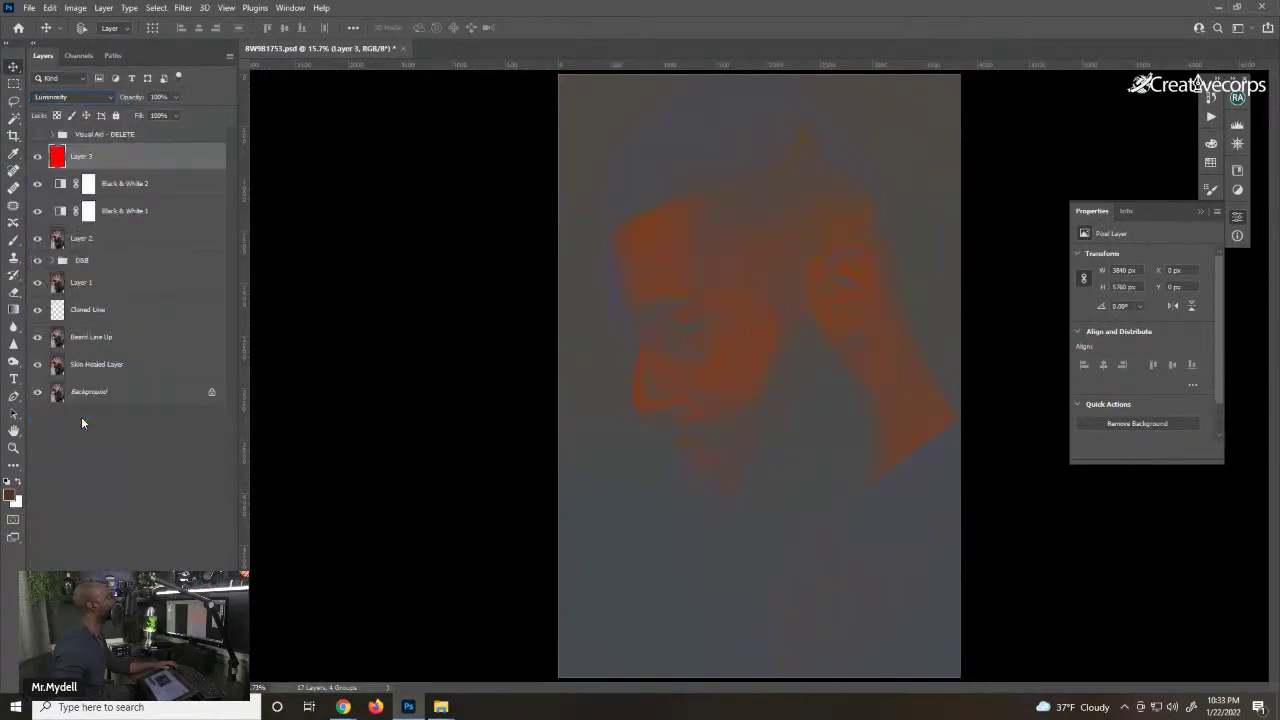
- Add a Hue/Saturation adjustment layer above the red layer and raise its Saturation to about +49
click(155, 680)
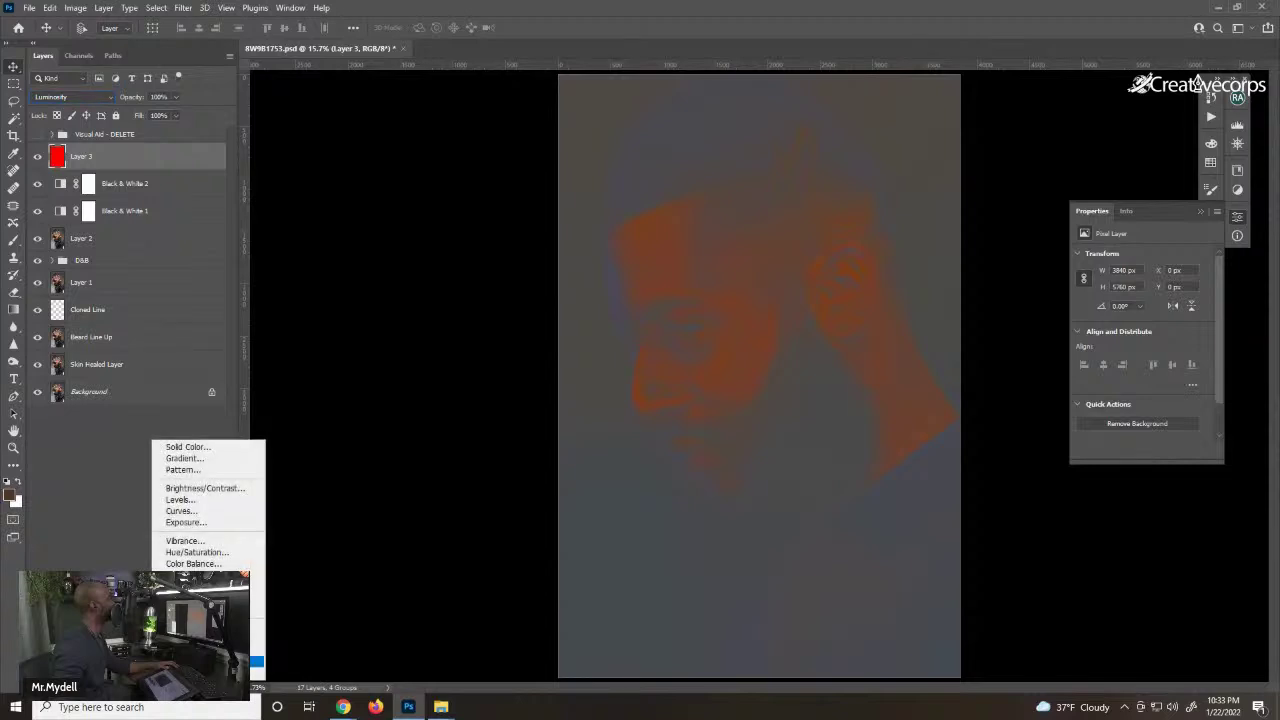
click(212, 553)
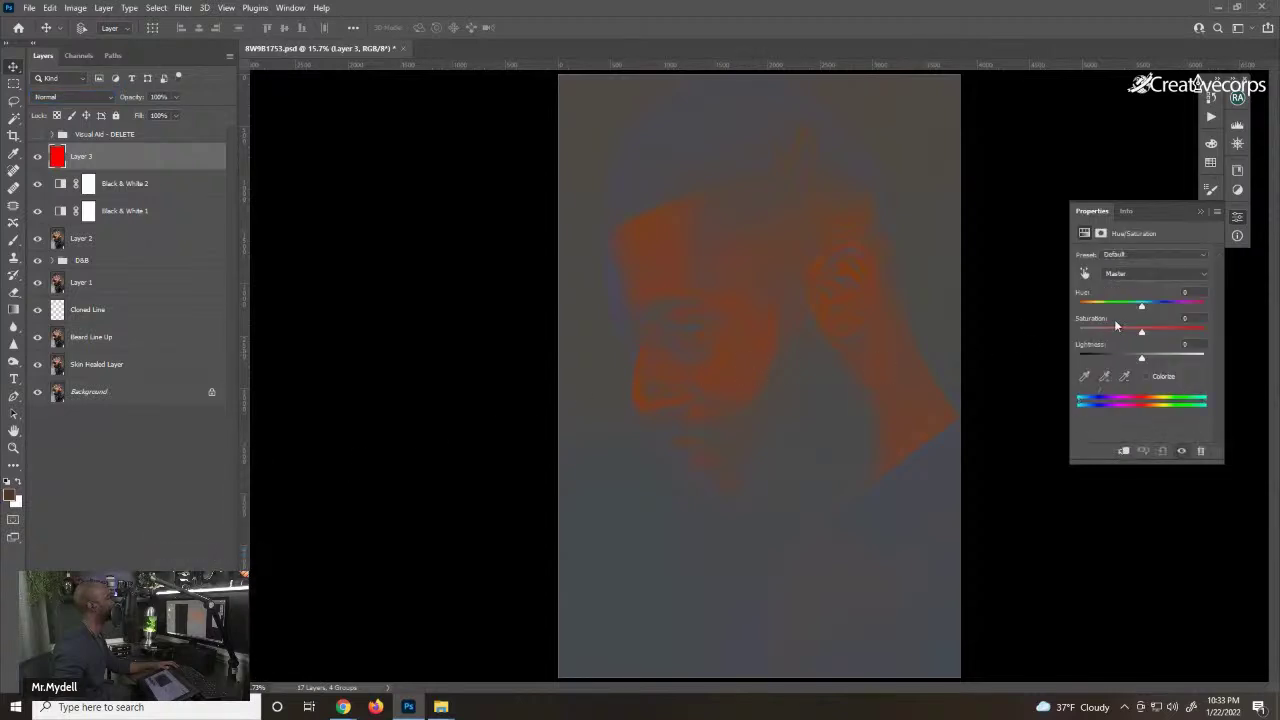
drag(1141, 330, 1170, 328)
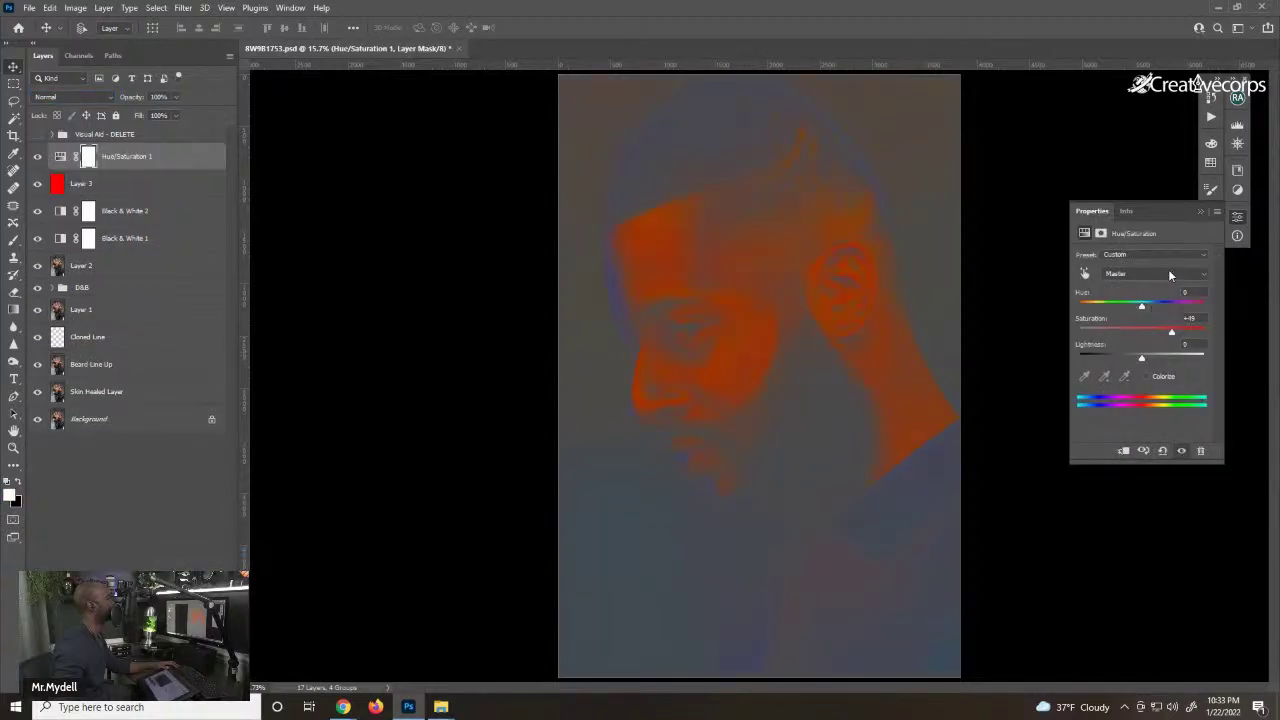
click(1199, 212)
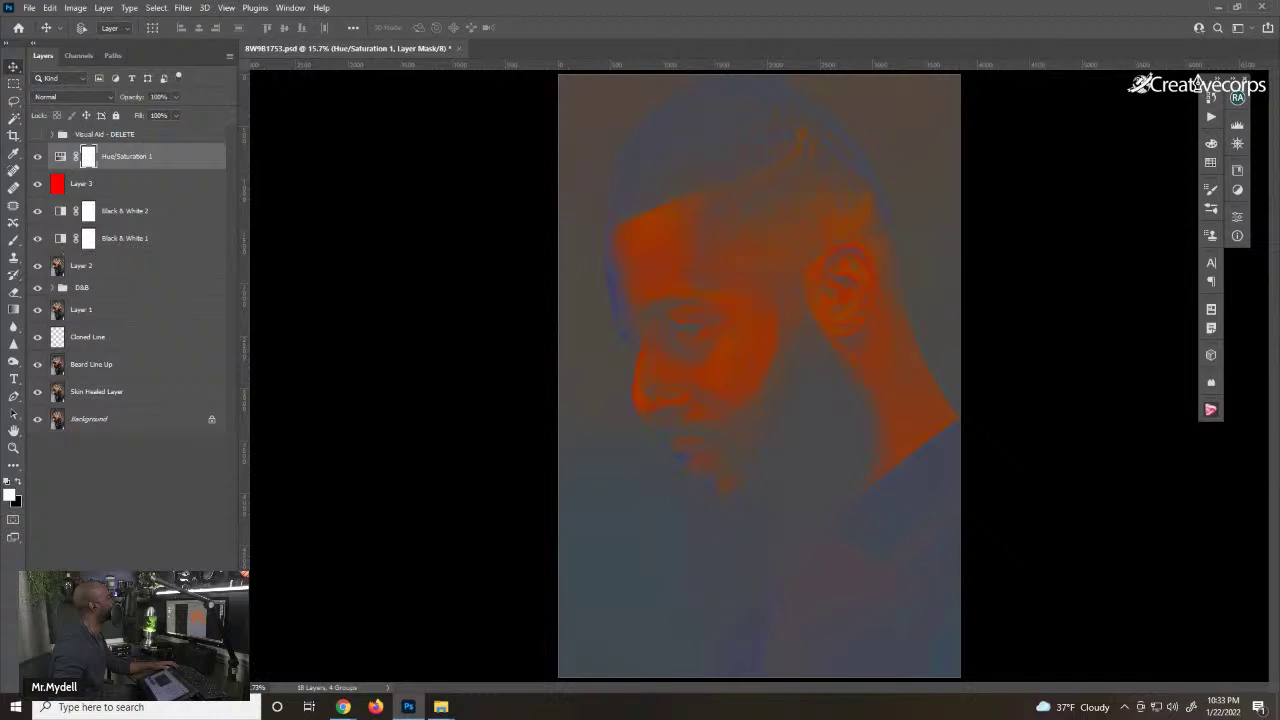
- Duplicate the red layer, set the copy's blend mode to Hue, and hide the Hue/Saturation layer and the original red layer
click(131, 189)
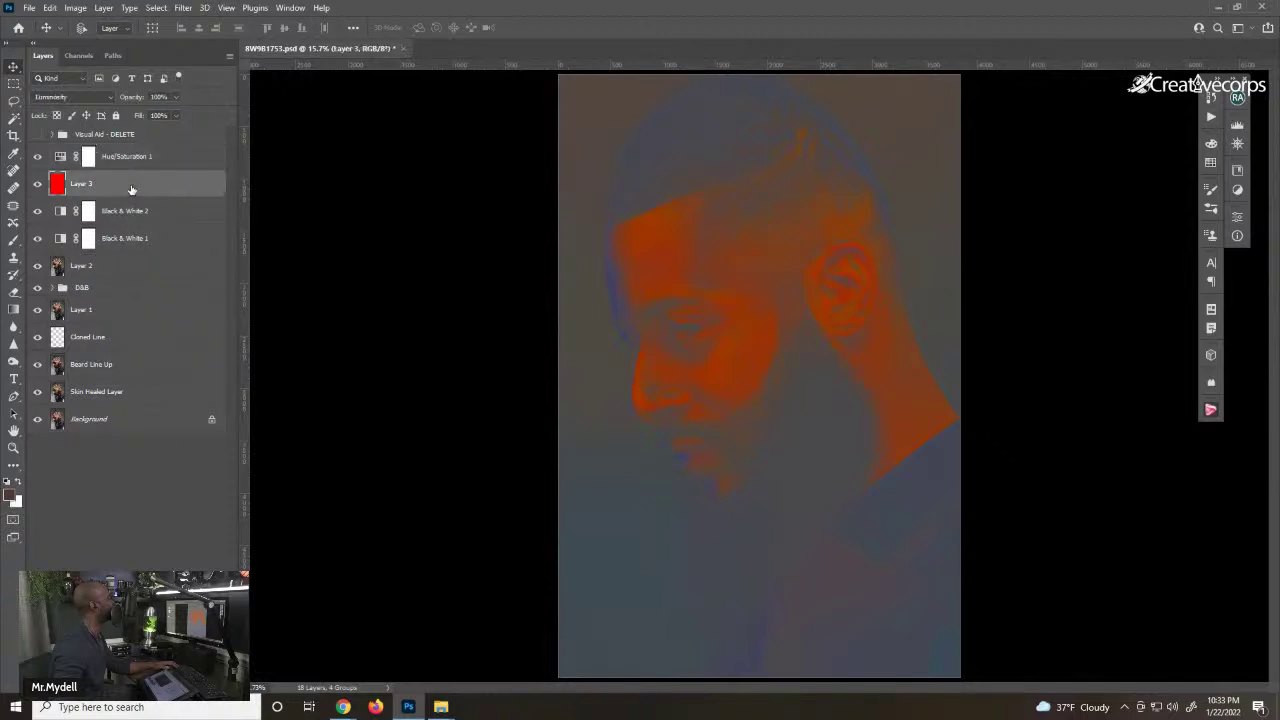
key(ctrl+j)
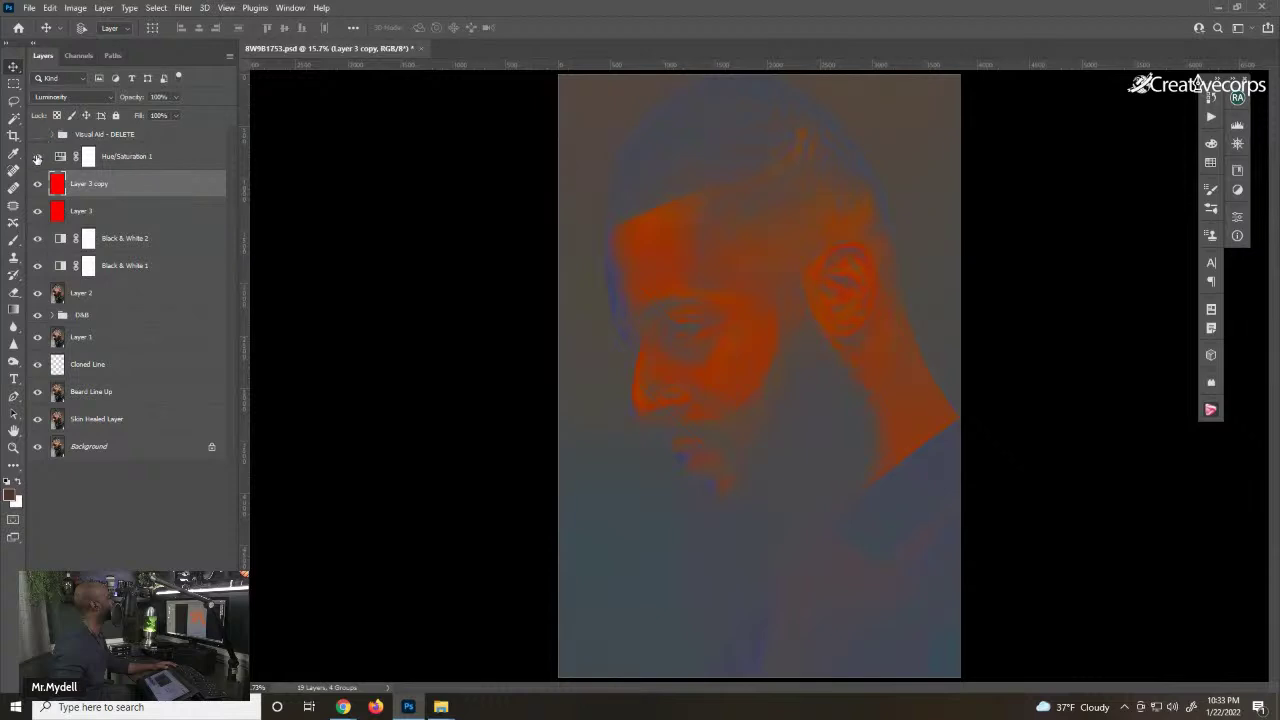
click(68, 98)
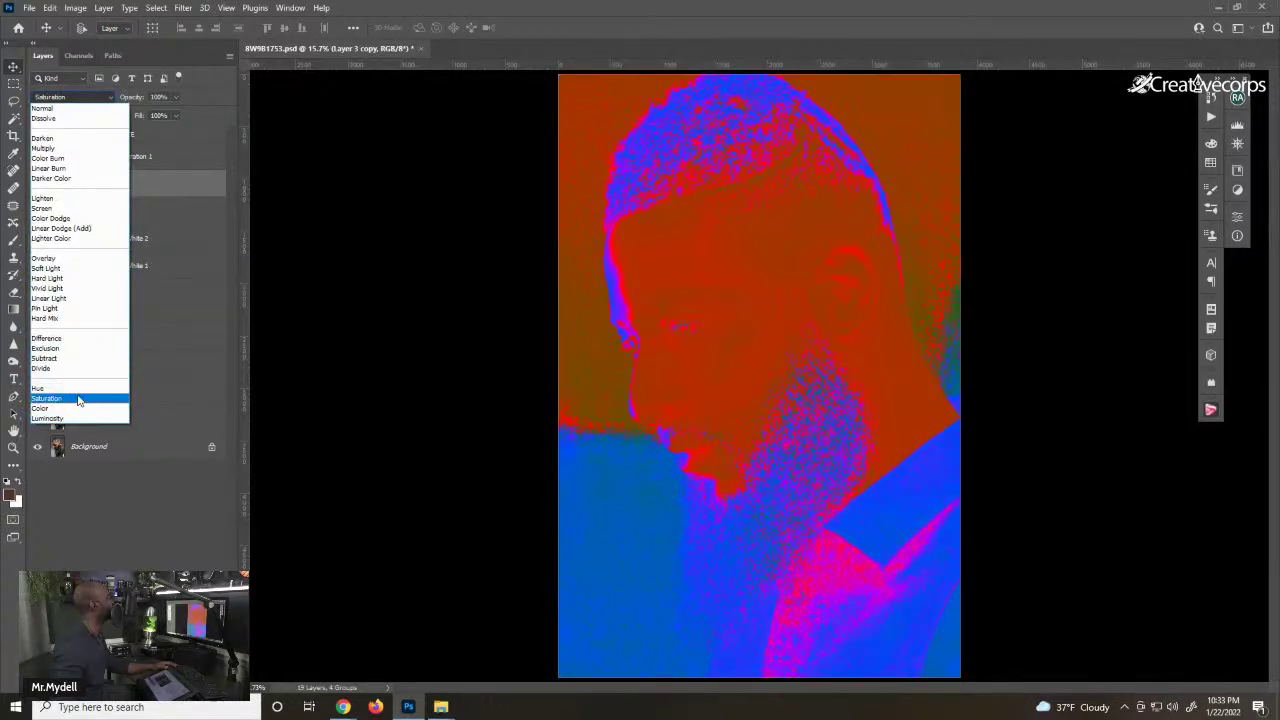
click(190, 190)
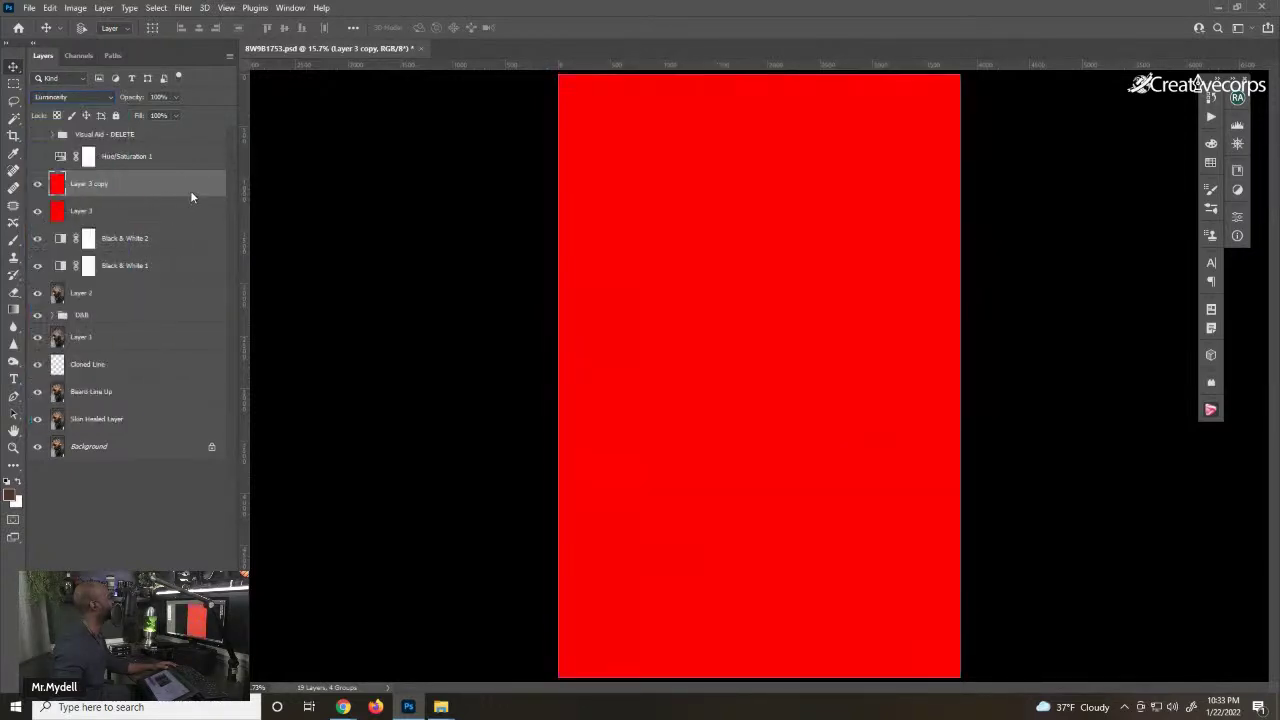
click(71, 97)
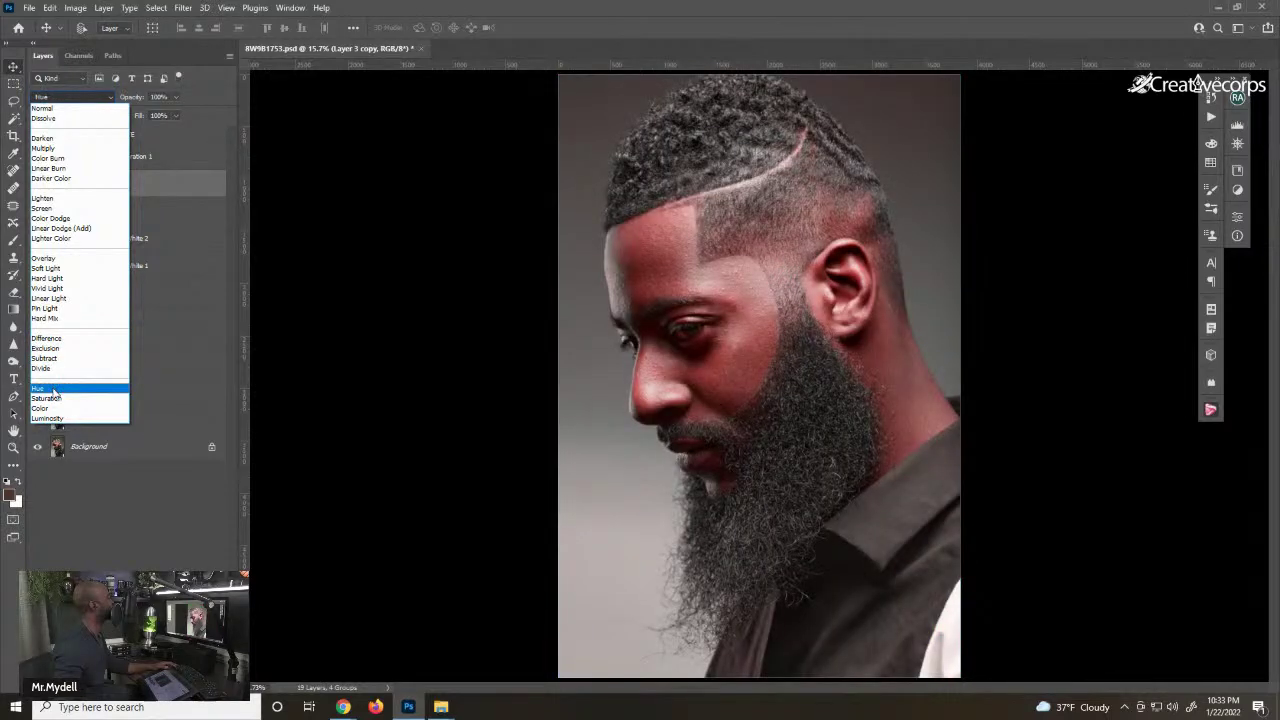
click(54, 389)
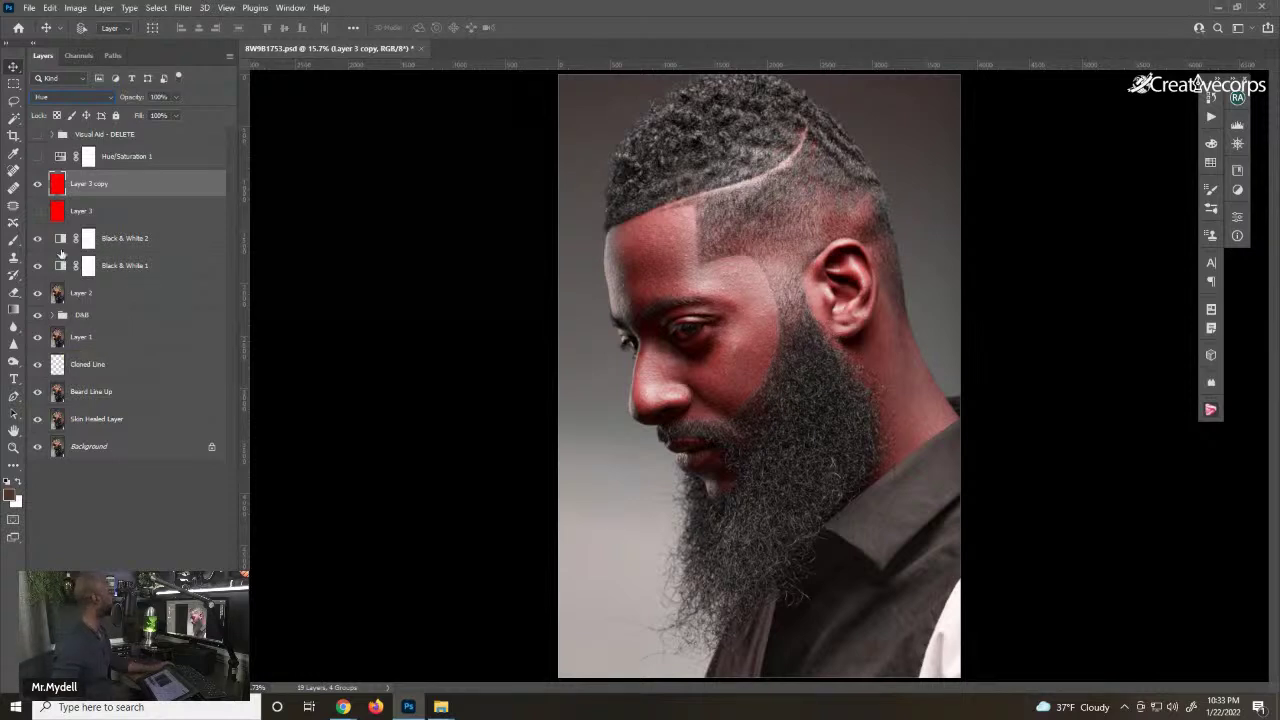
- Set the upper Black & White layer's opacity to 11%, hide the red copy, and show the original red layer and Hue/Saturation layer
click(114, 241)
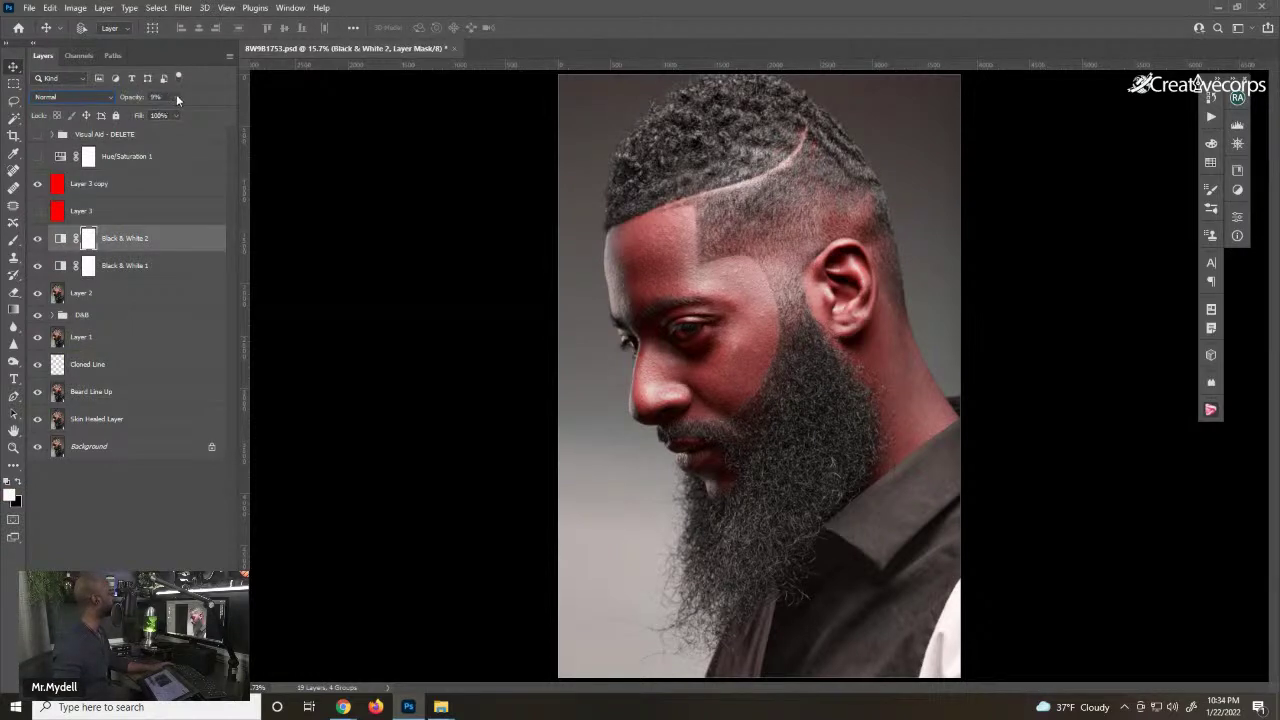
click(176, 97)
click(40, 187)
click(37, 211)
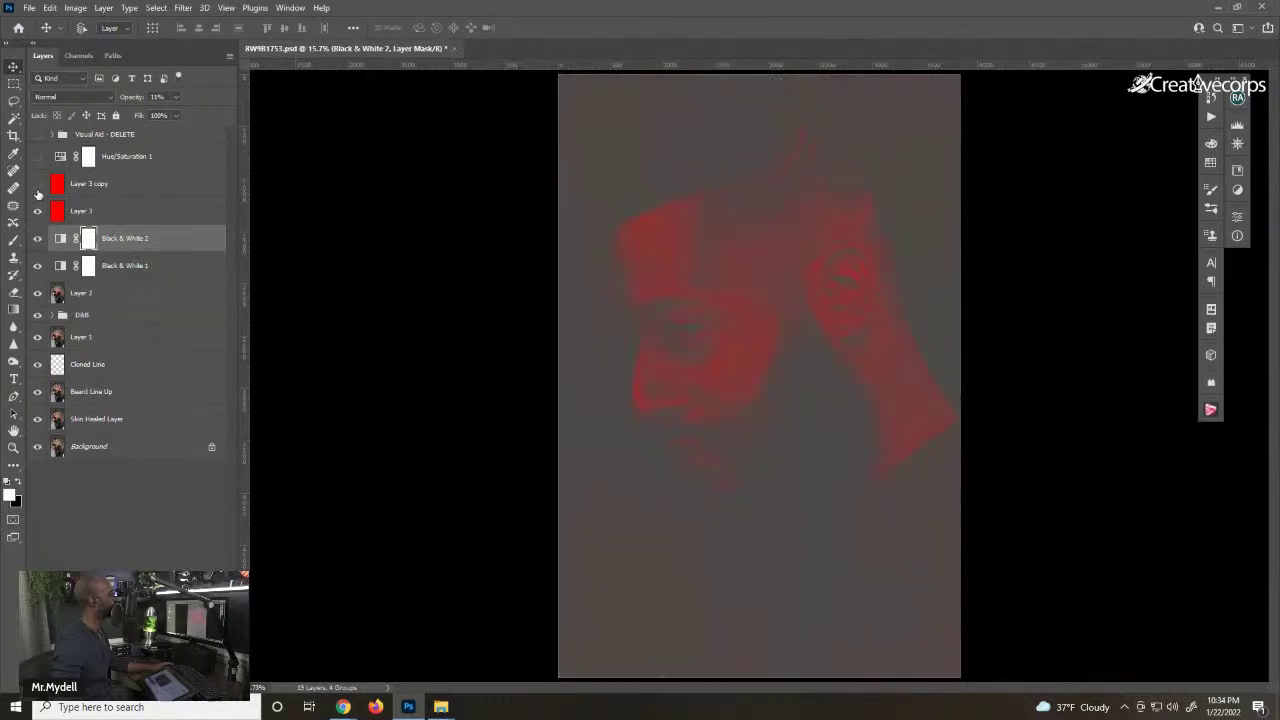
click(37, 156)
- Set the lower Black & White layer's Reds to 9 and Yellows to 83, and show the red copy layer again
click(60, 265)
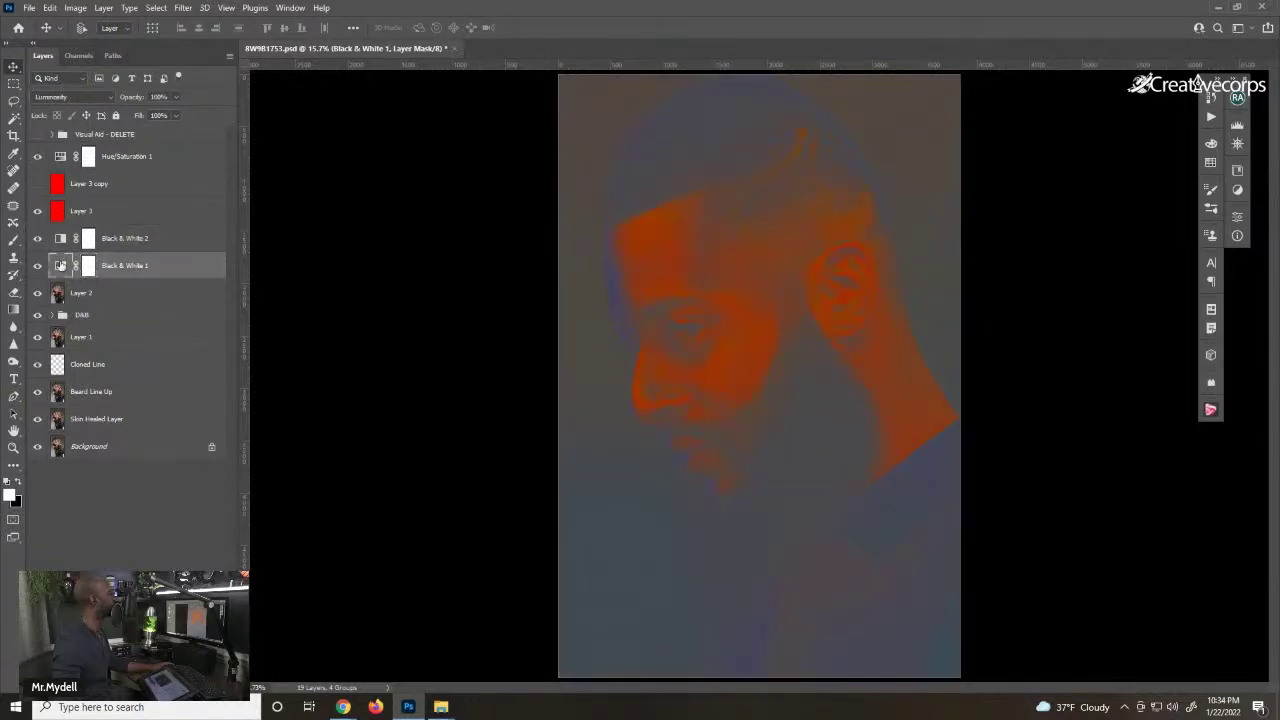
click(60, 265)
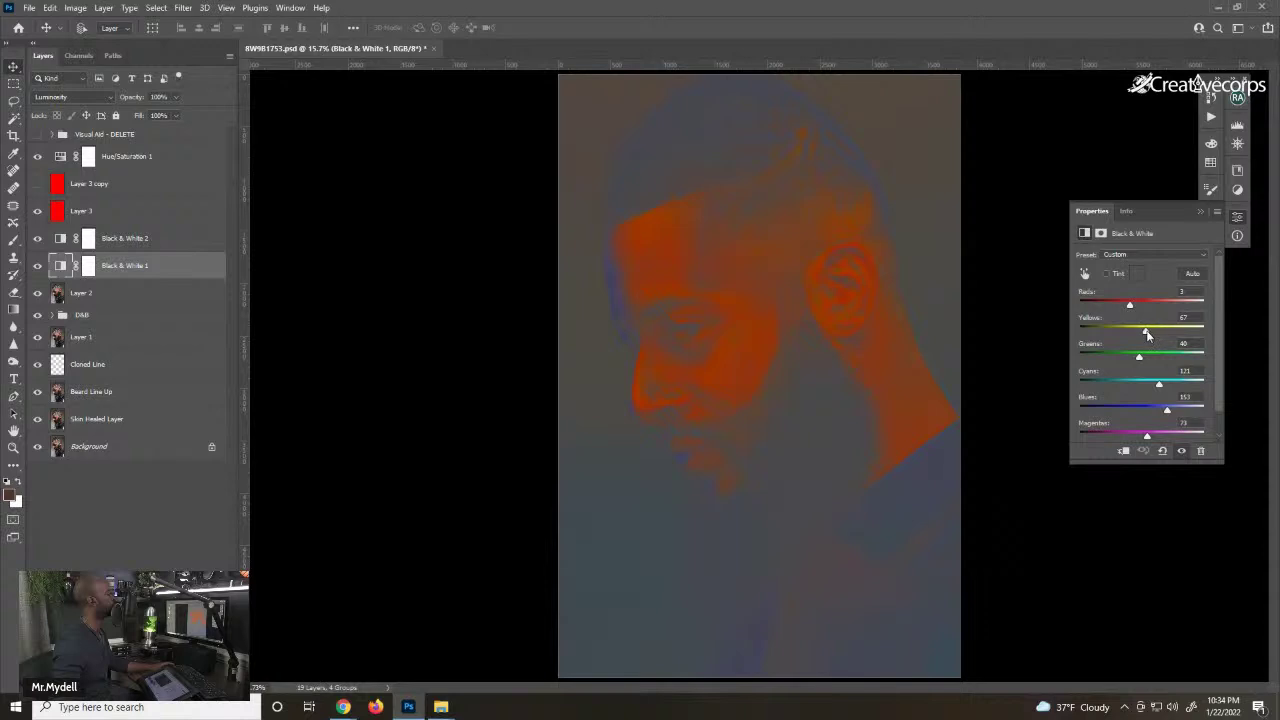
mouse_move(1146, 331)
mouse_down()
mouse_move(1106, 328)
mouse_move(1163, 336)
mouse_move(1151, 334)
mouse_up()
mouse_move(1133, 308)
mouse_down()
mouse_move(1147, 308)
mouse_move(1116, 308)
mouse_move(1150, 308)
mouse_move(1133, 305)
mouse_up()
drag(1148, 330, 1151, 331)
click(38, 183)
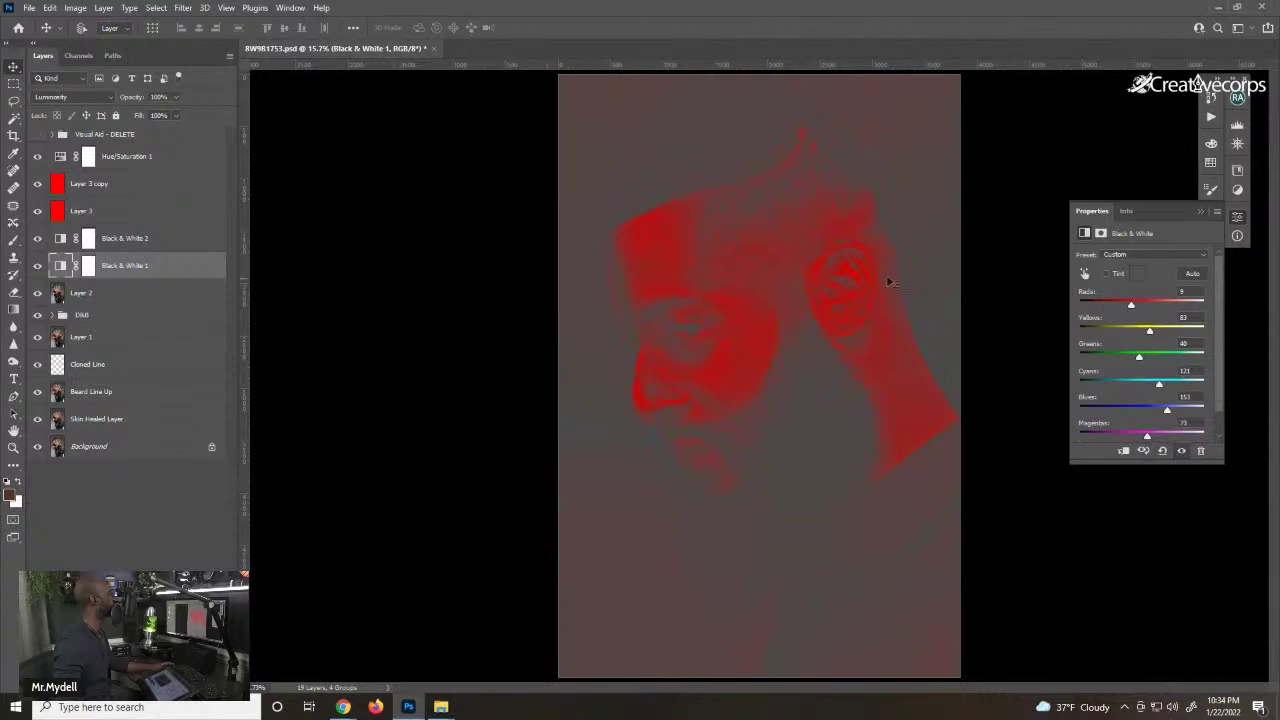
- Try lowering the Reds on the upper Black & White layer and reset its adjustment to the defaults
key(ctrl+alt+z)
key(alt+])
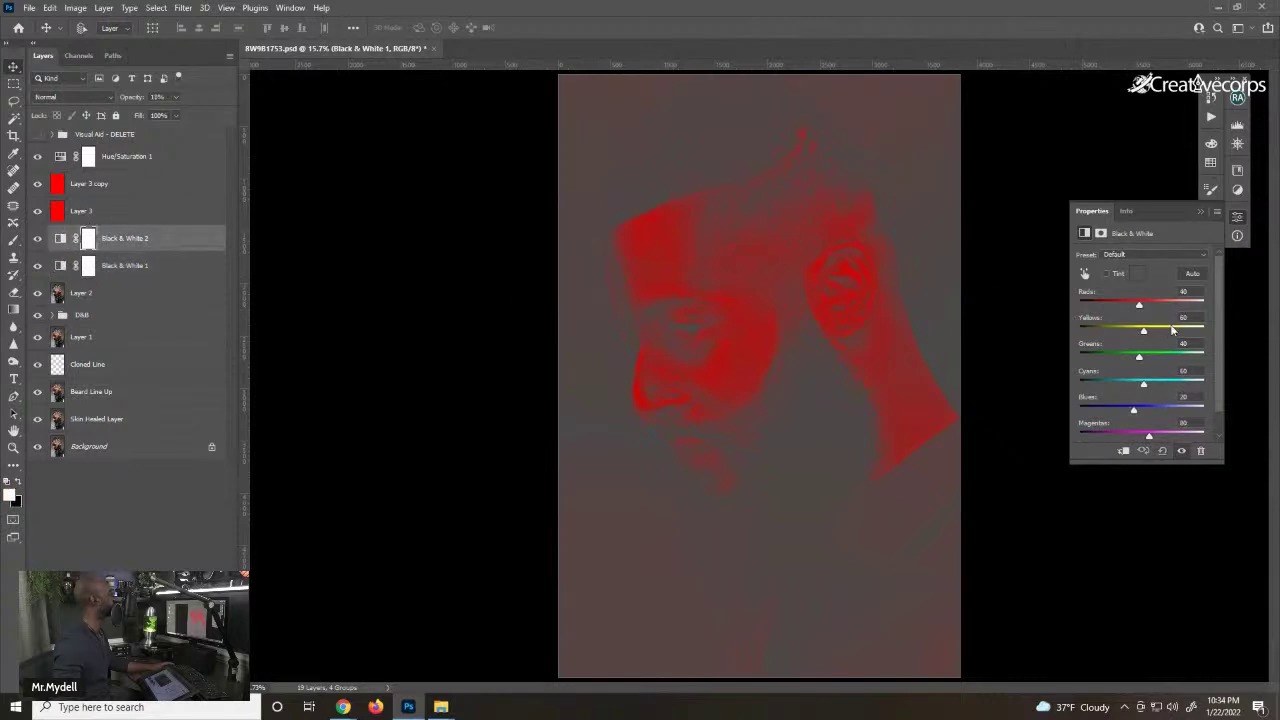
mouse_move(1140, 306)
mouse_down()
mouse_move(1120, 303)
mouse_move(1152, 304)
mouse_move(1135, 302)
mouse_up()
click(1162, 451)
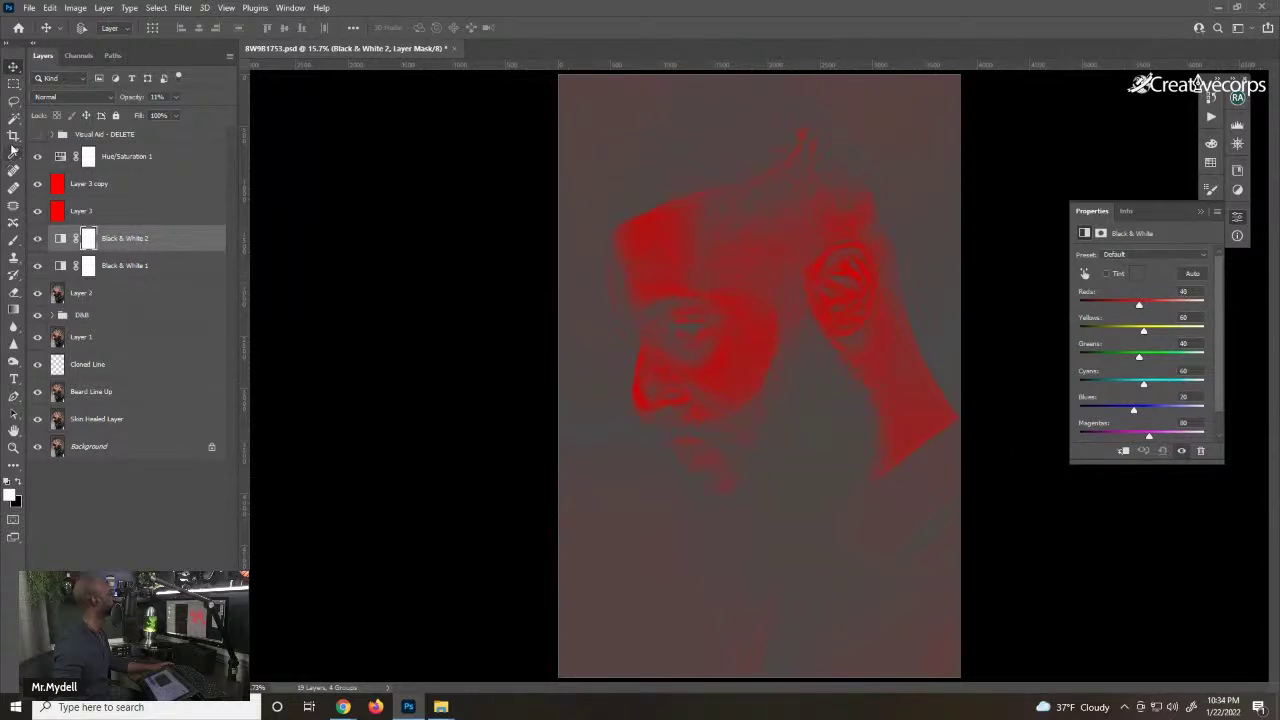
- Delete the Hue/Saturation layer and both red fill layers
click(128, 158)
shift+click(125, 213)
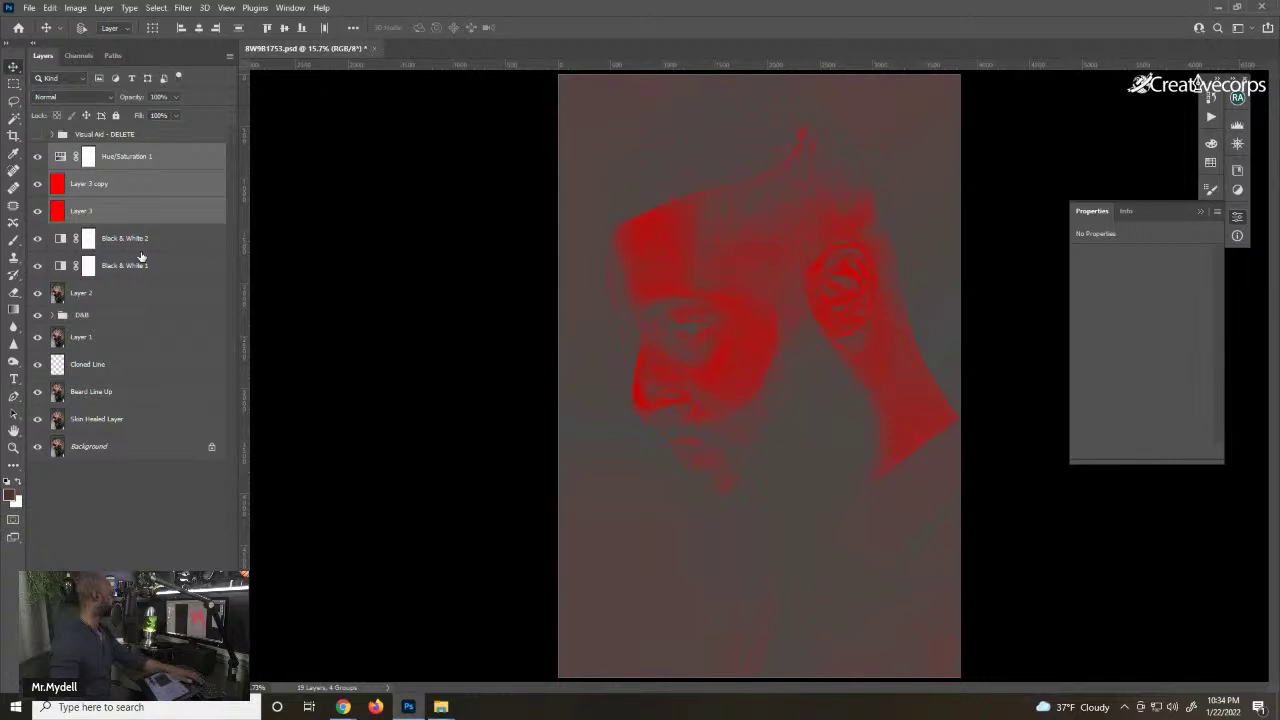
key(Delete)
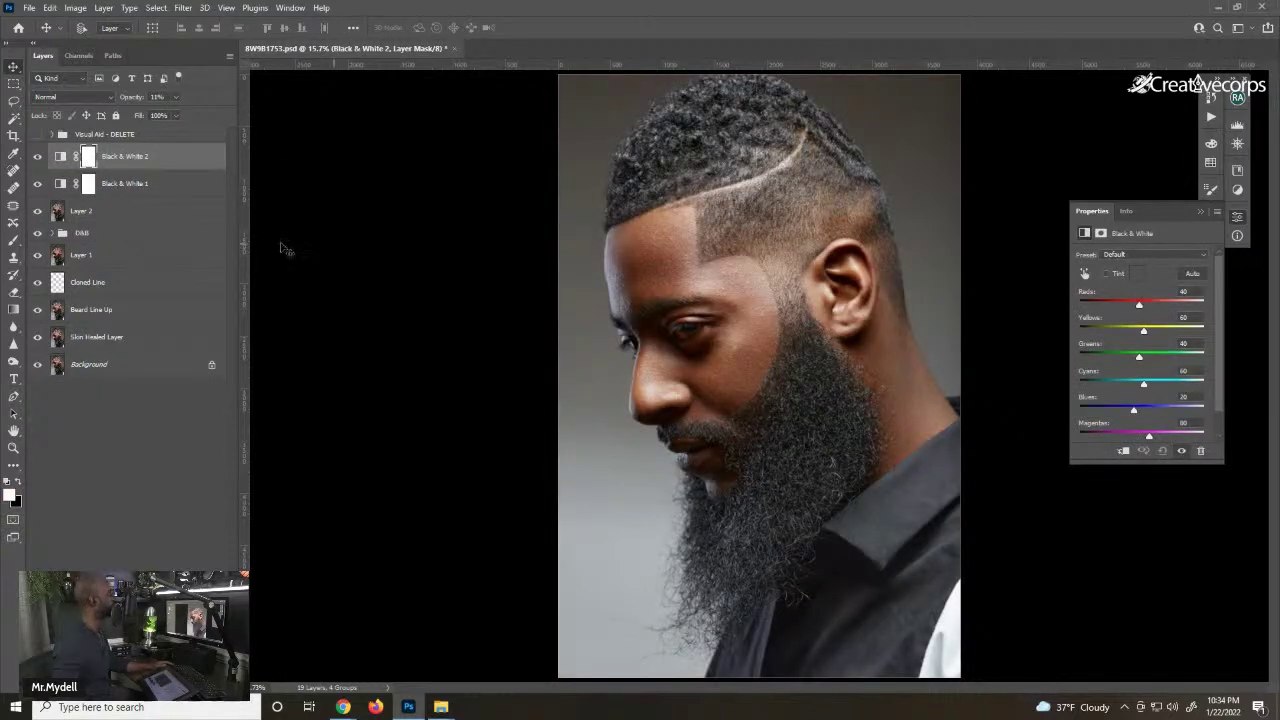
- Hide both Black & White layers and toggle the lower one to compare the portrait with and without its toning
drag(37, 157, 40, 193)
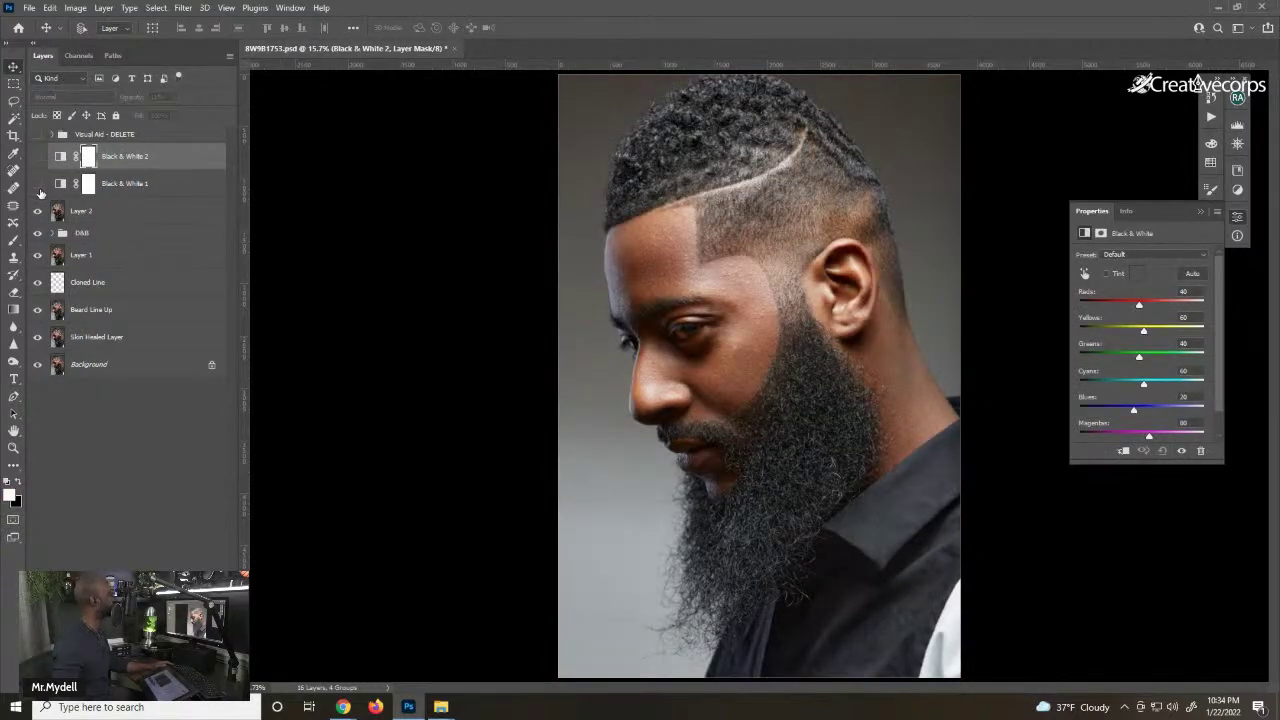
click(40, 186)
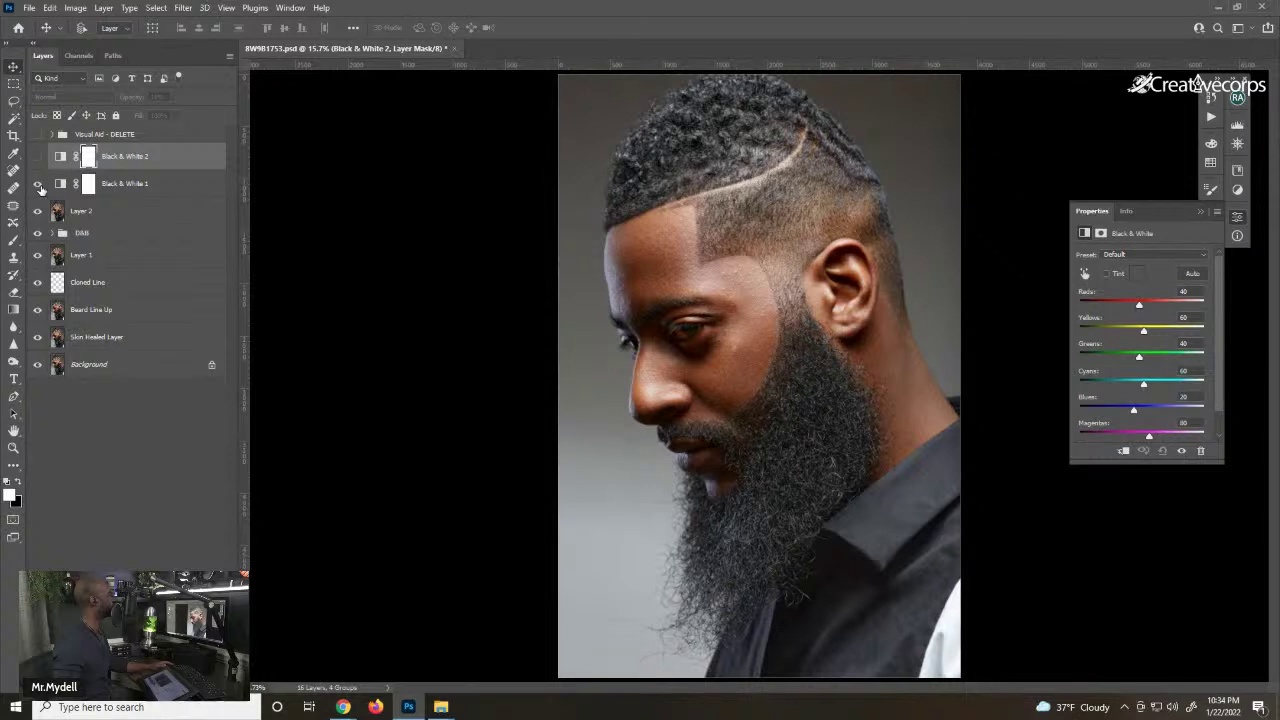
click(40, 186)
click(40, 186)
- Fine-tune the Yellows on the lower Black & White layer and set the visible upper Black & White layer's opacity to 20%
drag(1149, 335, 1151, 334)
click(1163, 451)
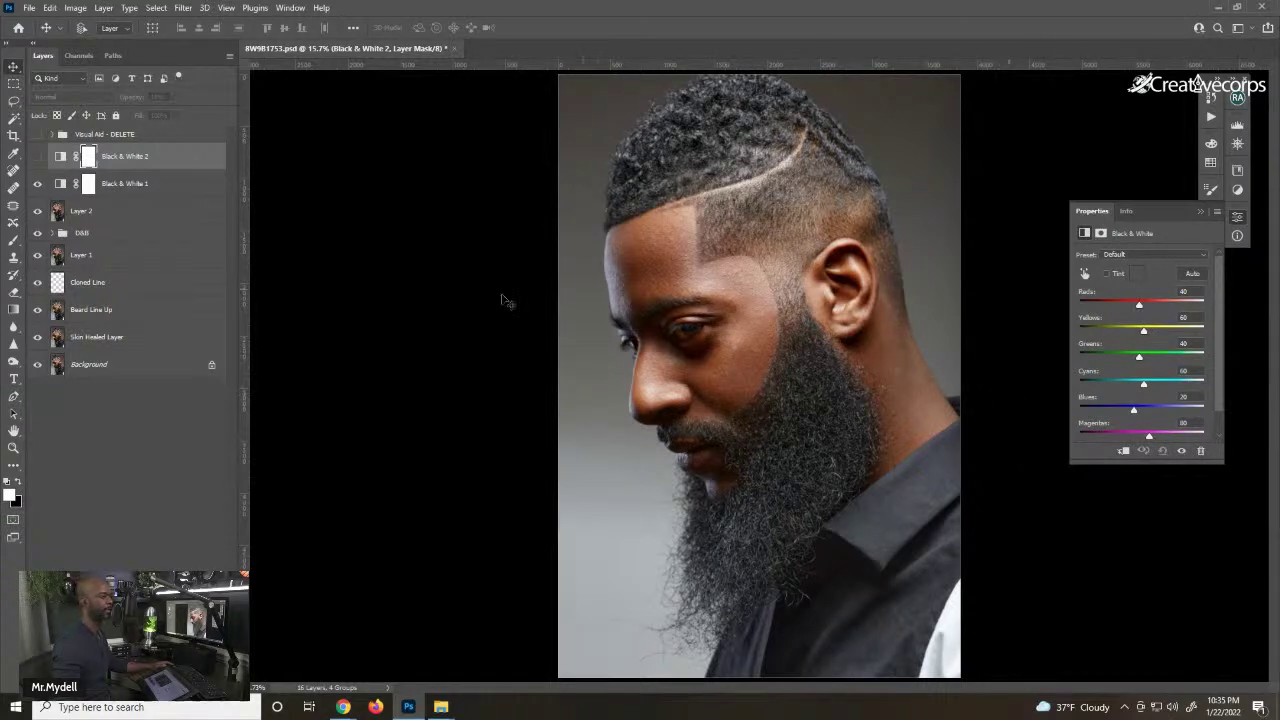
click(148, 184)
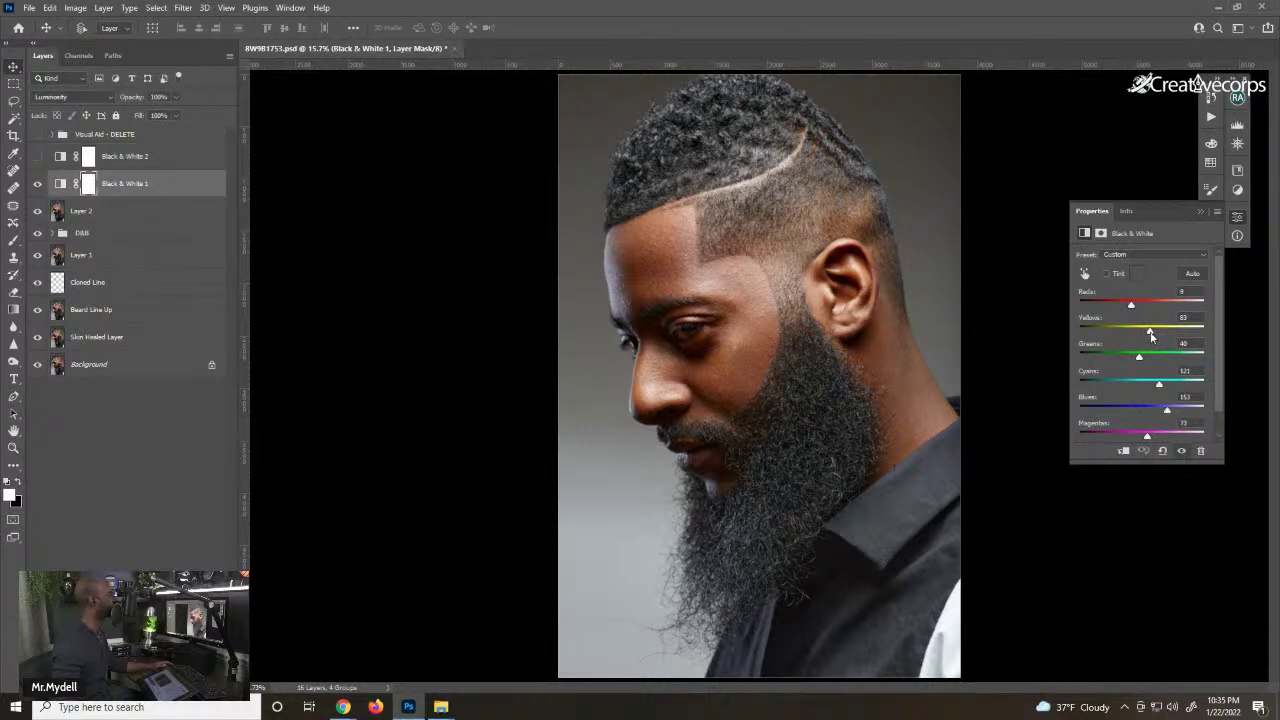
mouse_move(1159, 330)
mouse_down()
mouse_move(1137, 328)
mouse_move(1161, 336)
mouse_move(1119, 304)
mouse_move(1142, 304)
mouse_move(1126, 306)
mouse_move(1153, 333)
mouse_up()
click(164, 158)
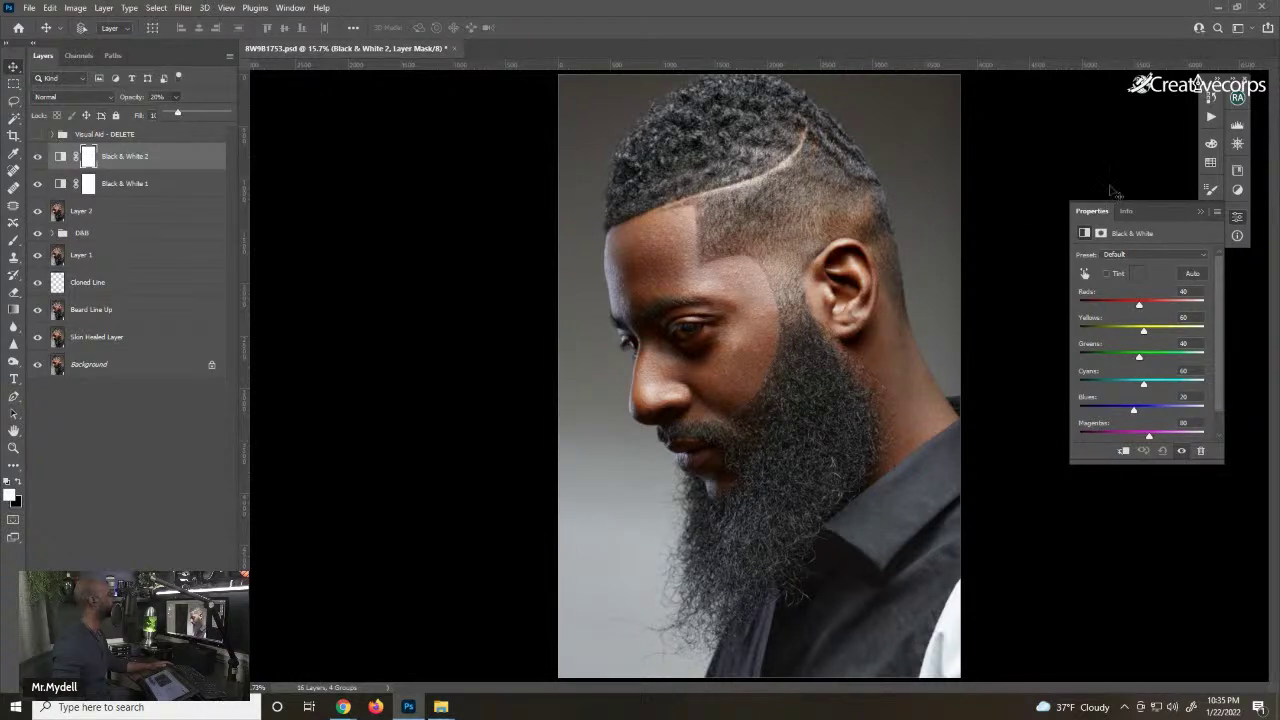
- Run the Full Check action above the Black & White layers, and show and expand the resulting layer group
click(1211, 118)
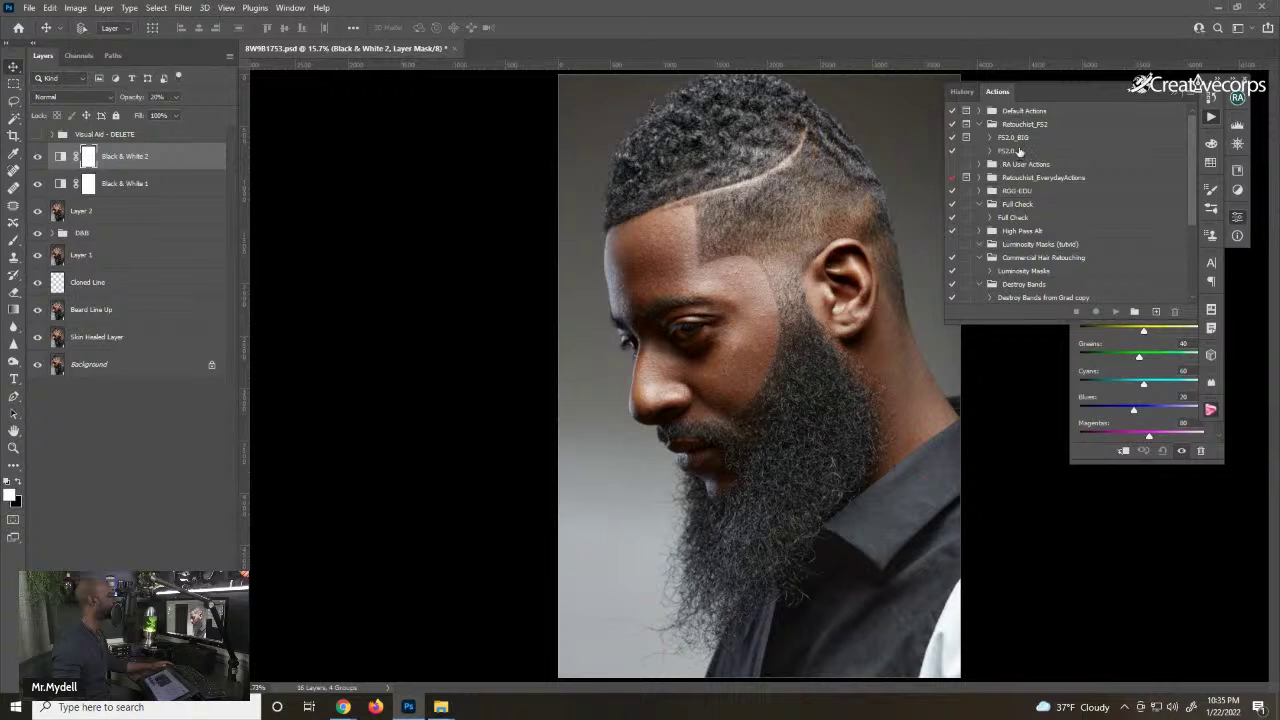
click(1040, 217)
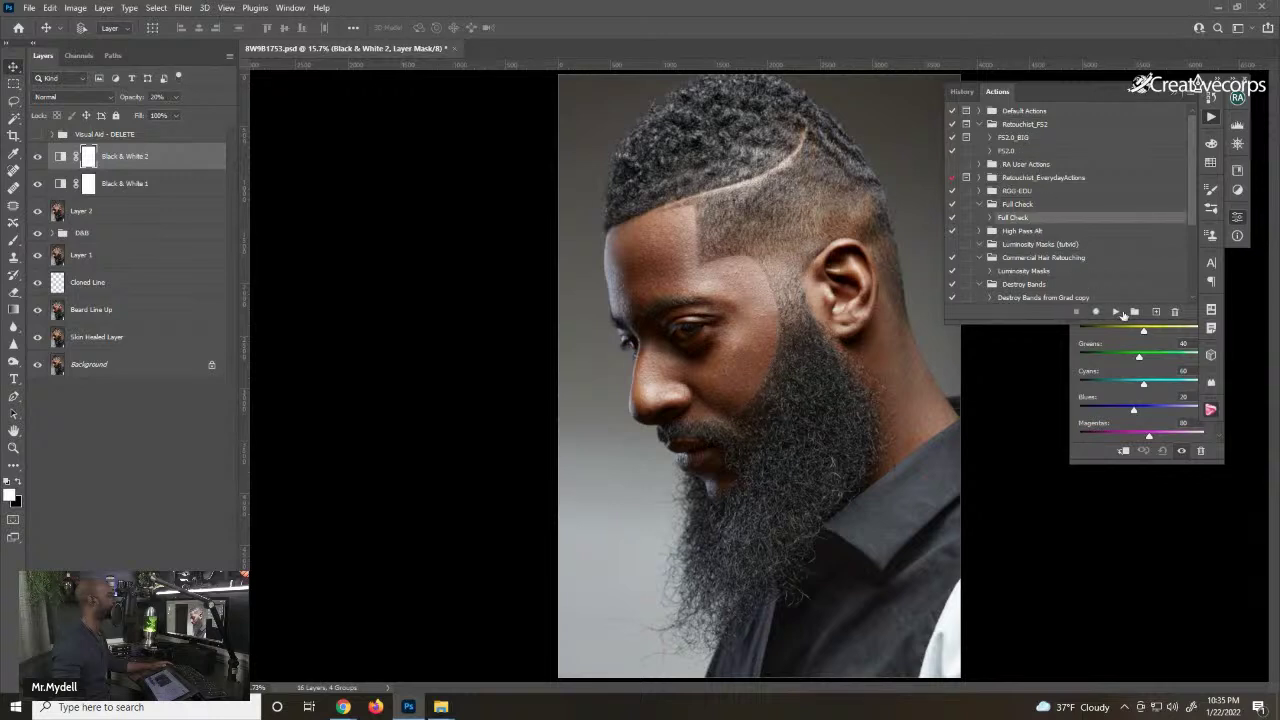
click(1116, 312)
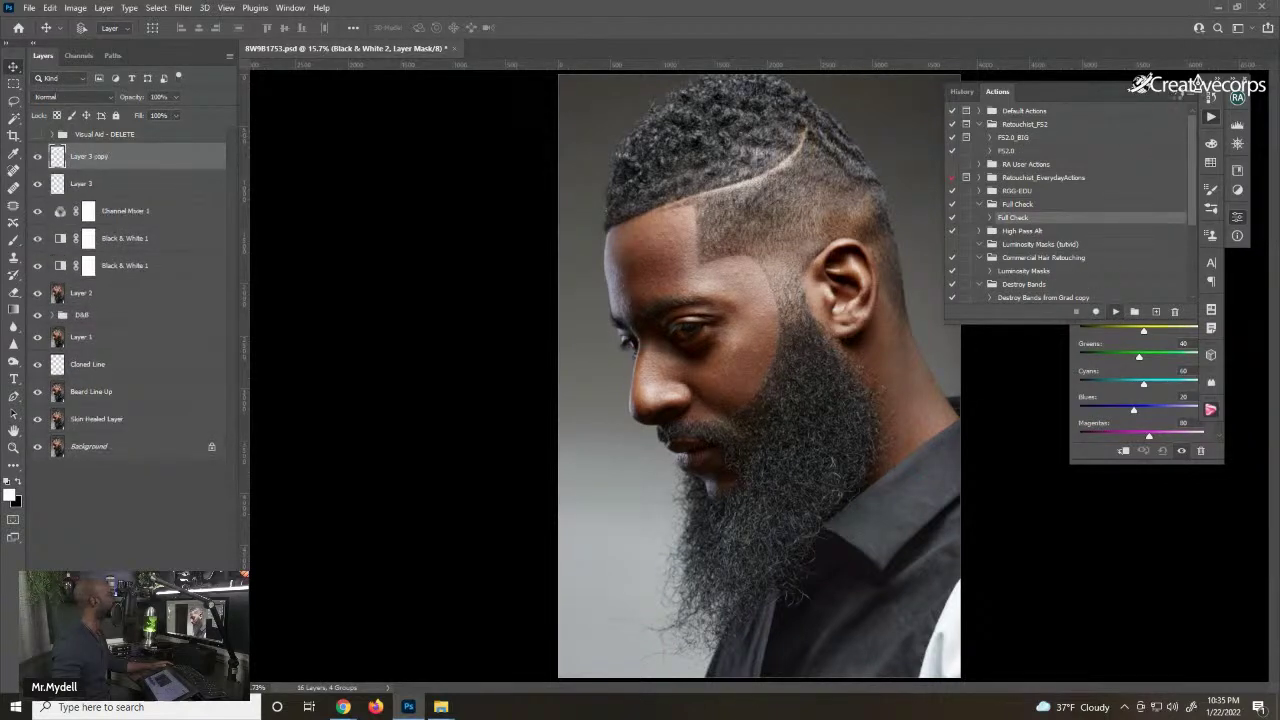
click(1174, 95)
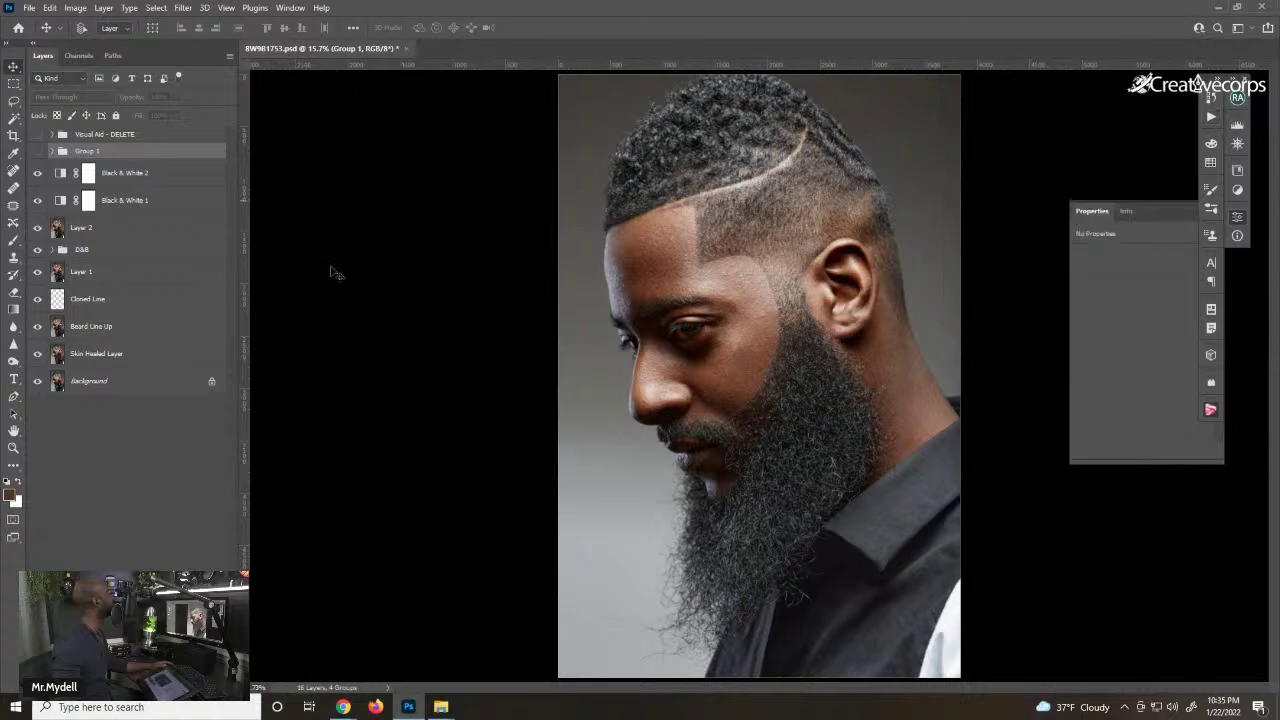
click(38, 151)
click(52, 150)
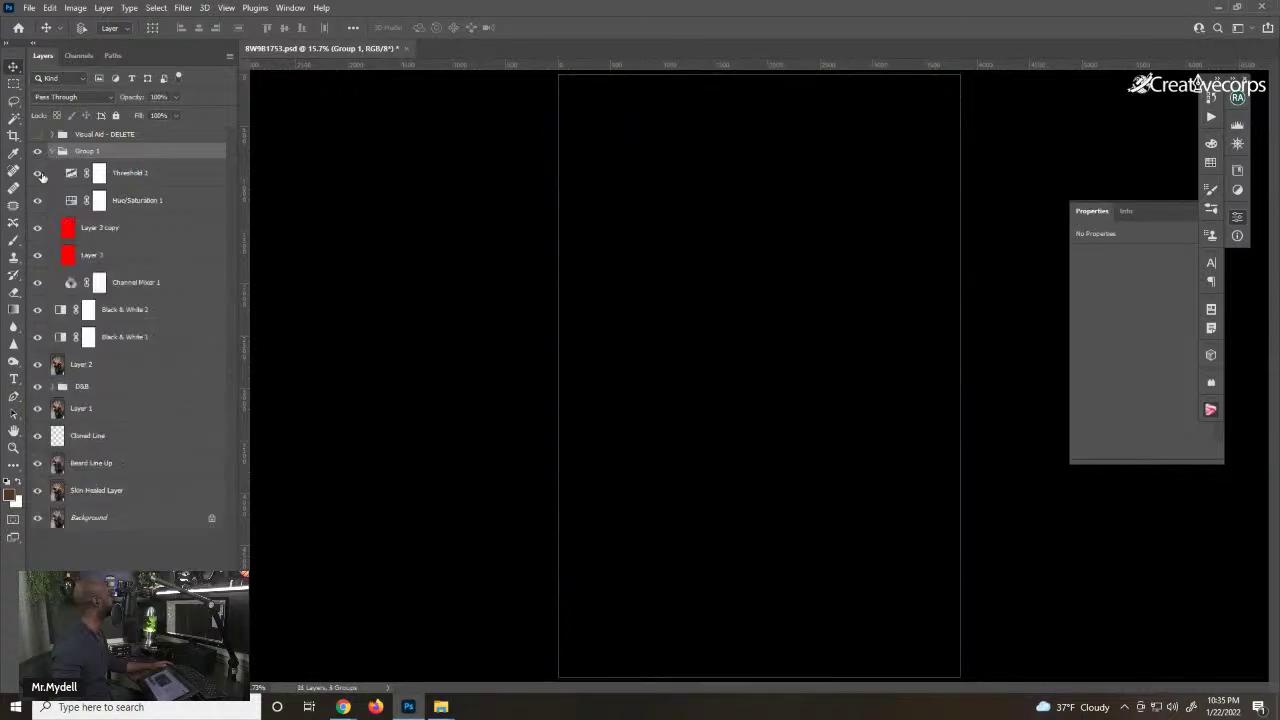
- Hide the check layers in the expanded group, and inspect the portrait through the Channel Mixer alone and combined with the Threshold layer
click(37, 282)
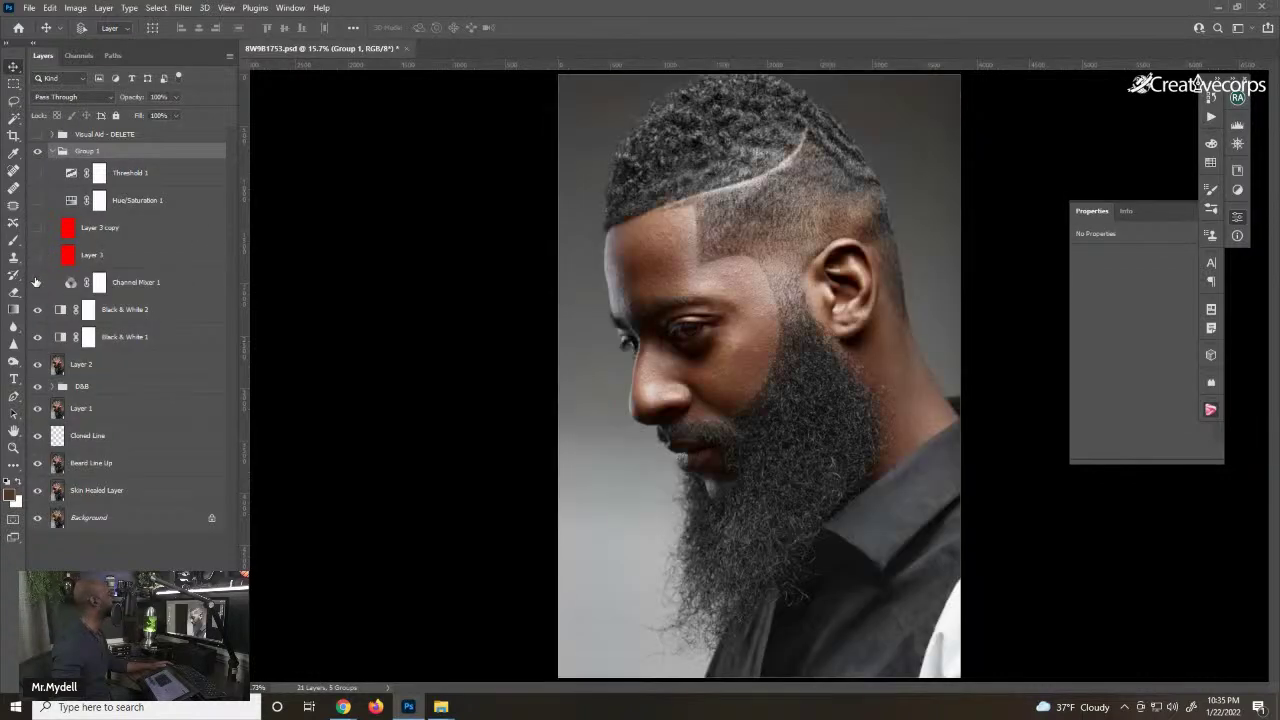
click(37, 282)
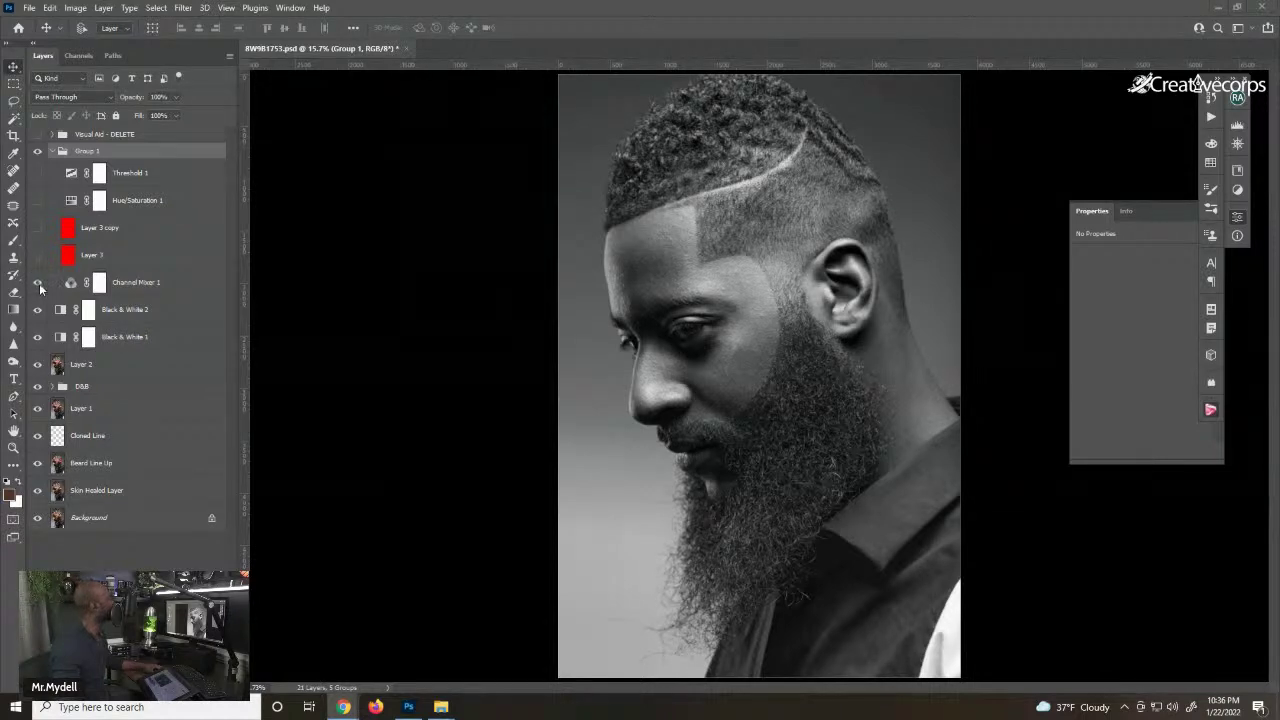
click(37, 283)
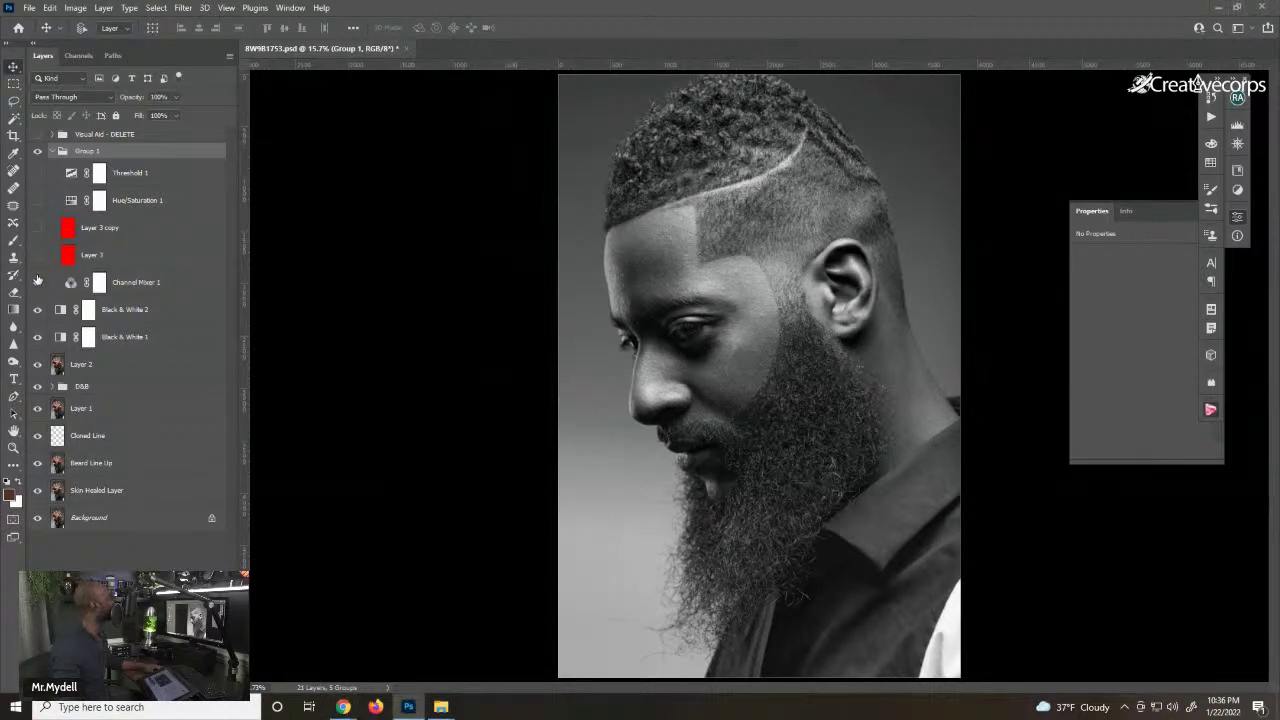
click(40, 175)
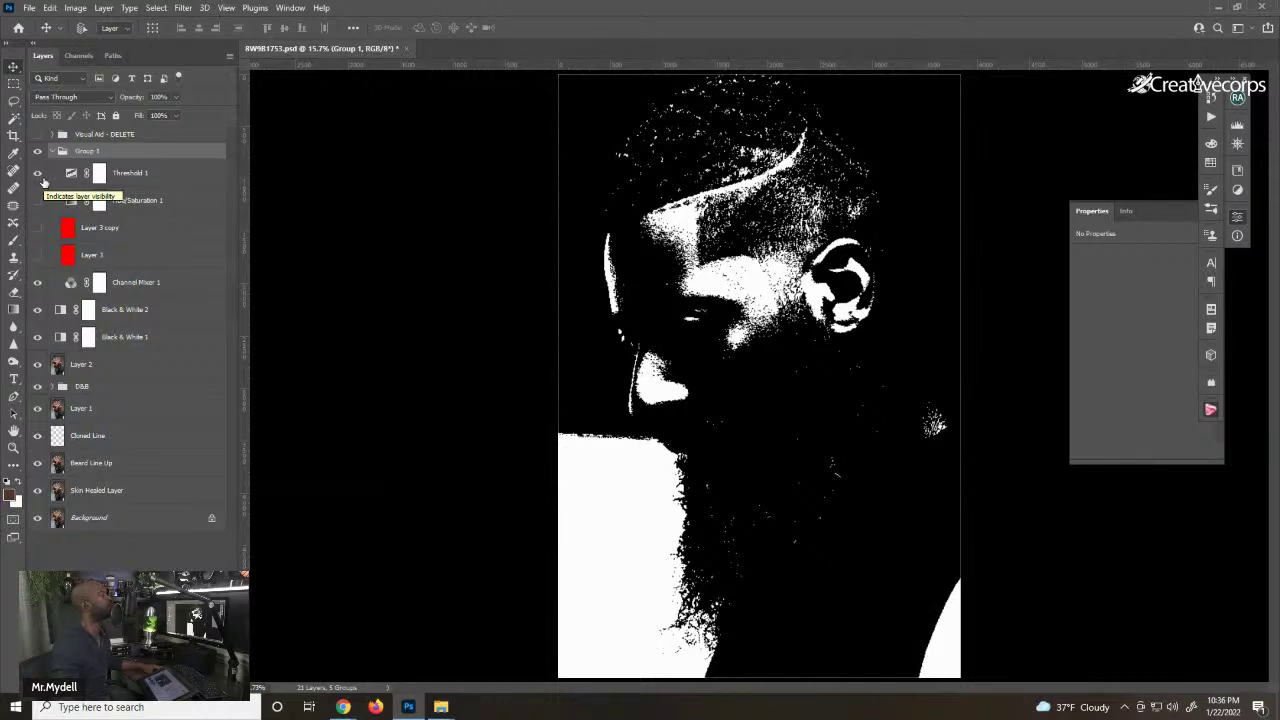
click(38, 174)
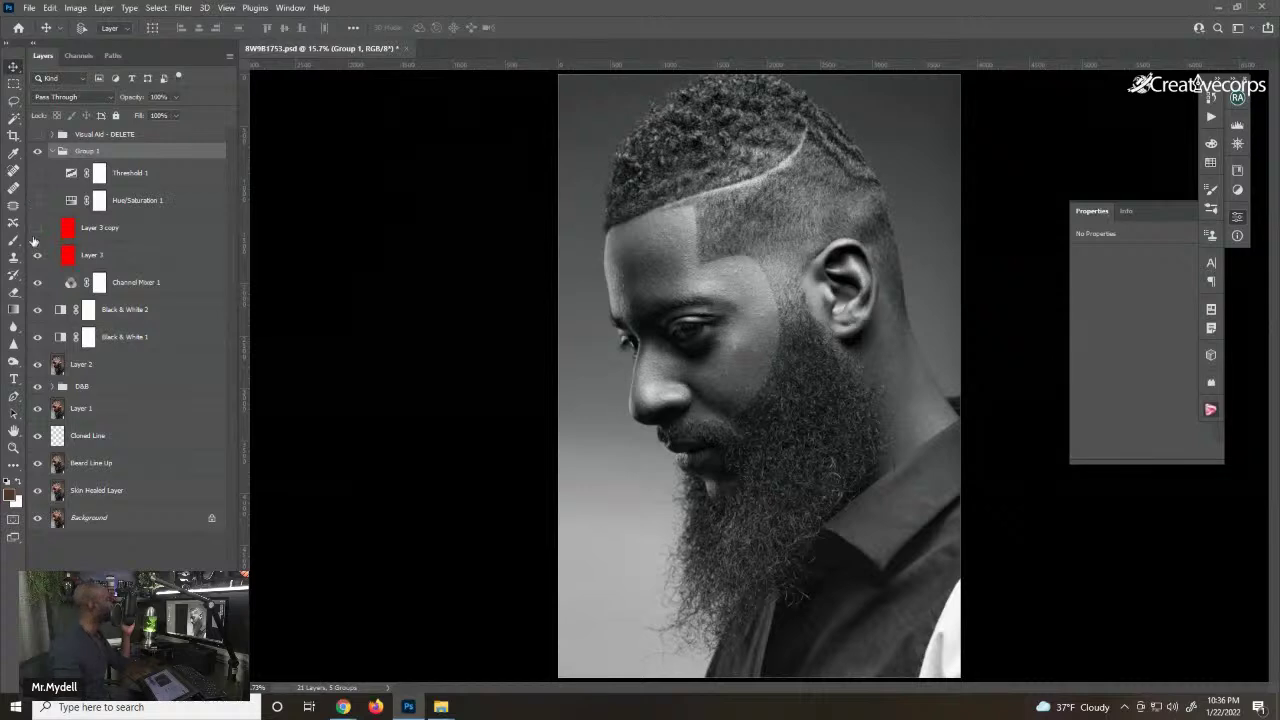
- Leave only the lower red fill layer visible in the check group by hiding the Channel Mixer, and select that red layer
click(38, 283)
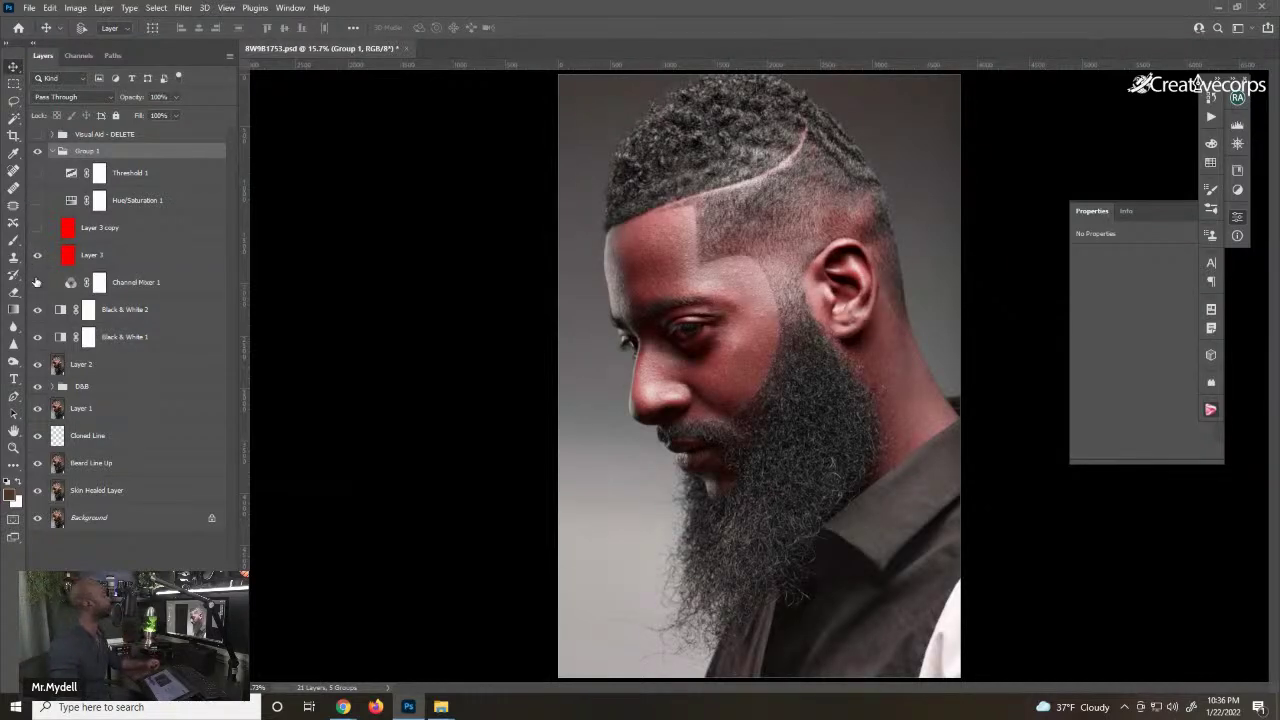
click(131, 257)
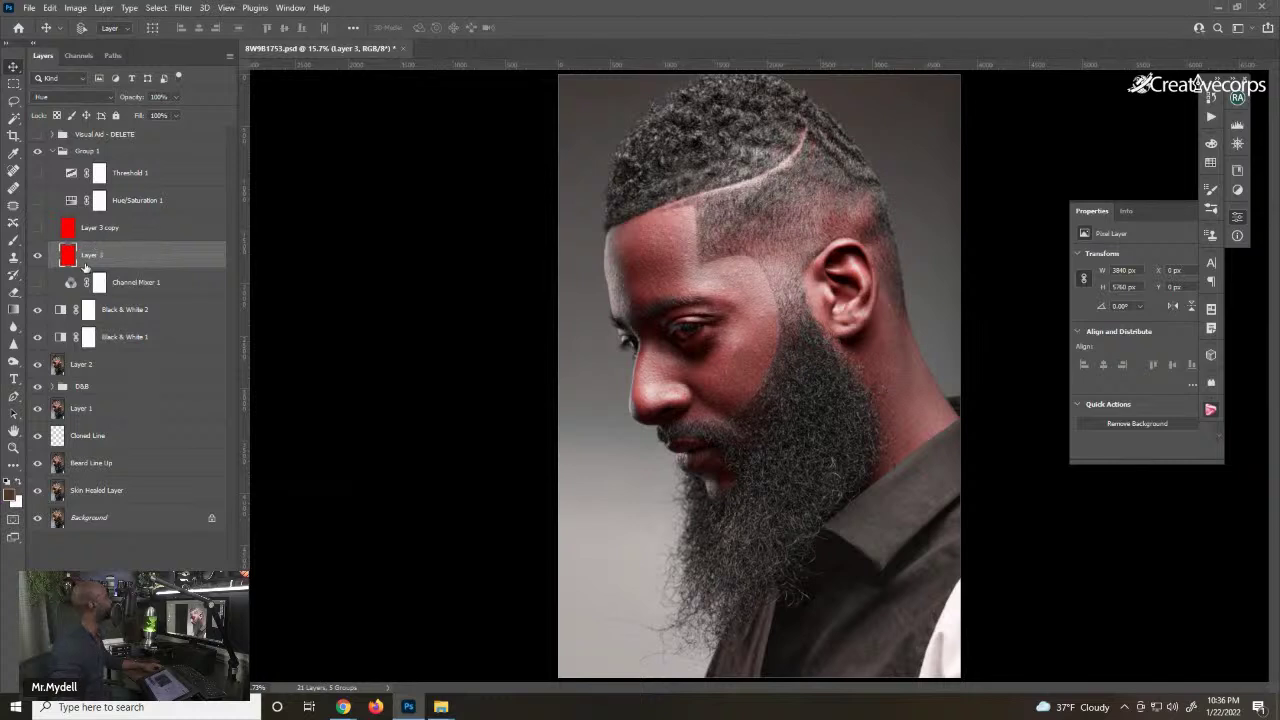
- Set the Black & White 2 opacity to 30%, comparing the portrait with that layer and Group 1 hidden and shown
click(42, 315)
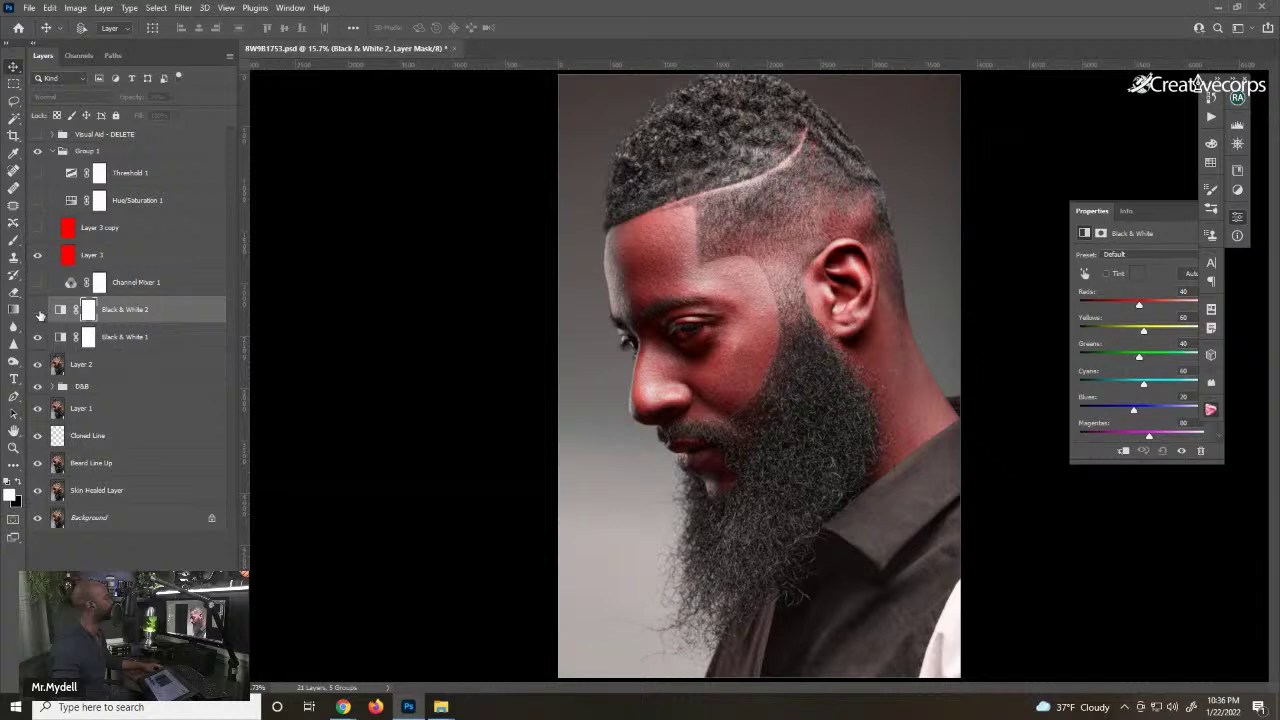
click(38, 311)
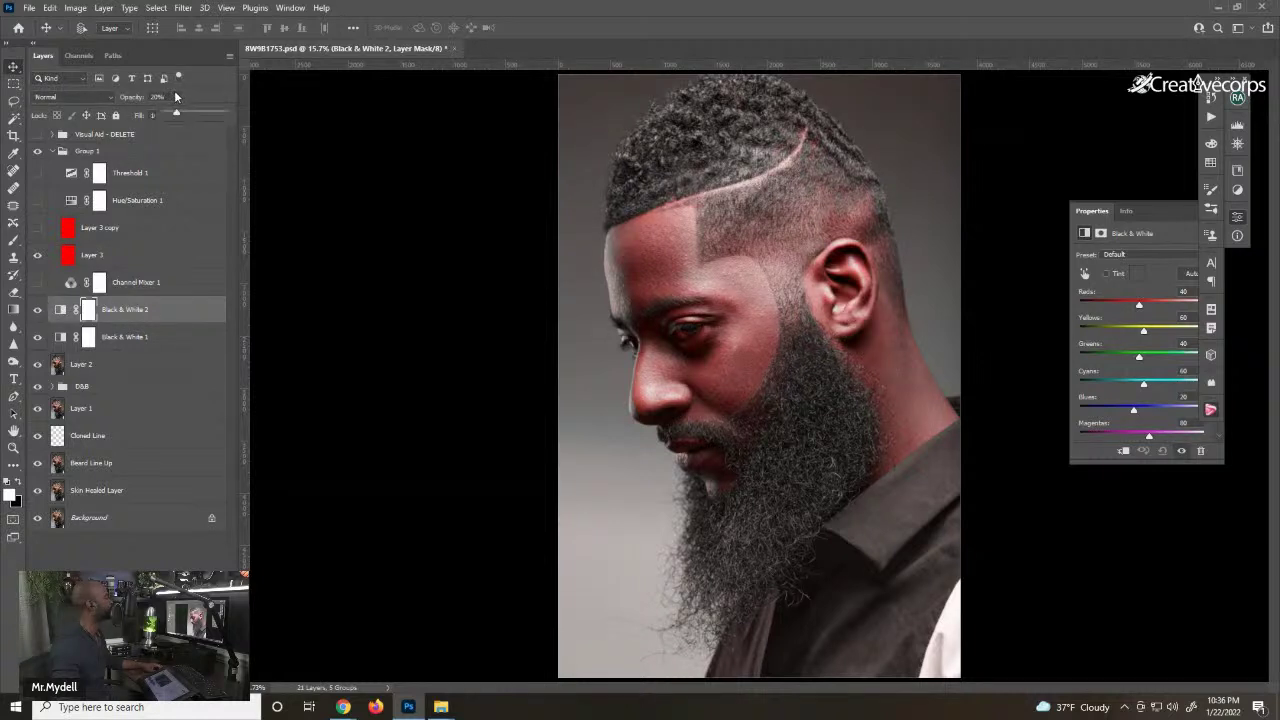
drag(187, 110, 224, 110)
click(36, 155)
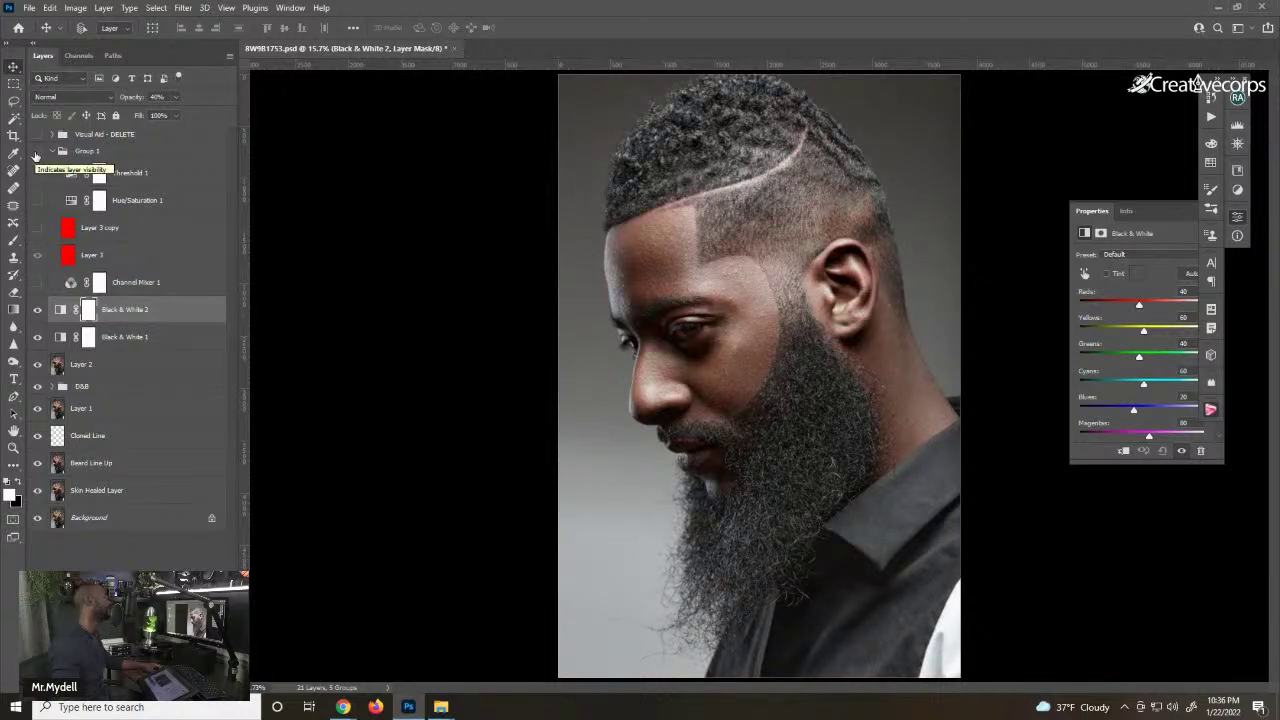
click(37, 154)
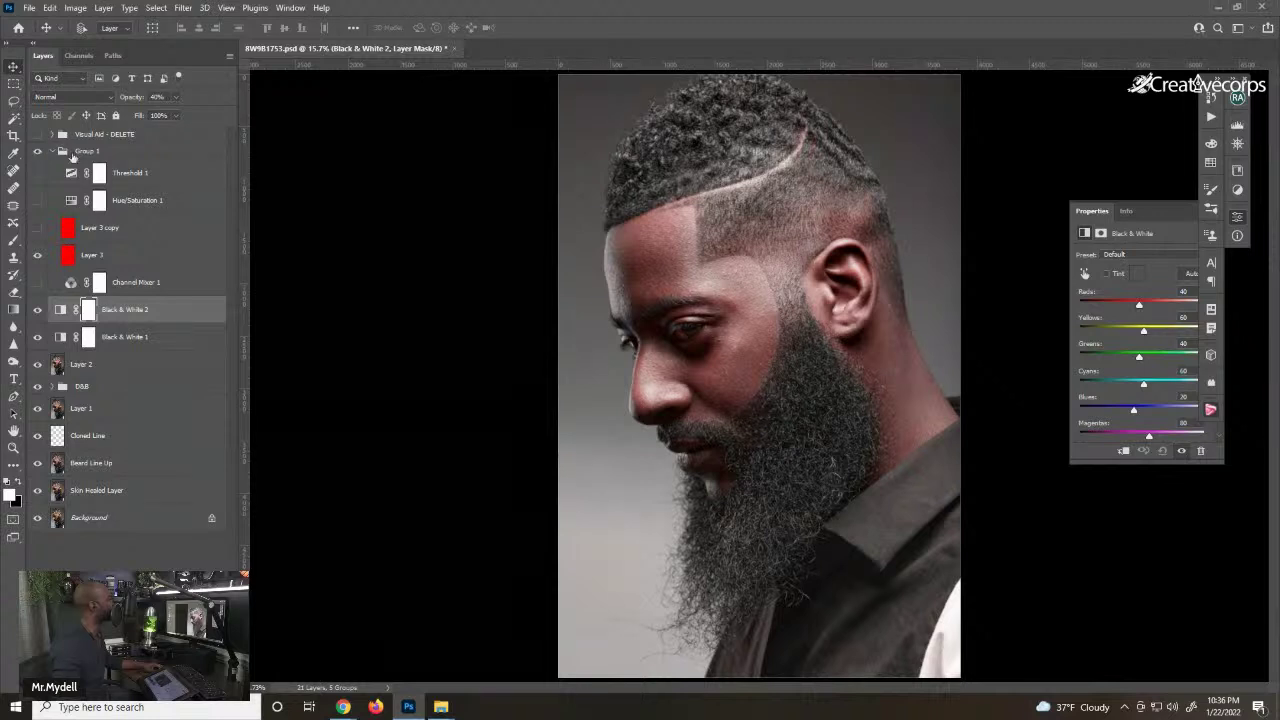
drag(135, 97, 110, 92)
- Show the Hue/Saturation 1 layer in Group 1 and hide Black & White 2
click(38, 201)
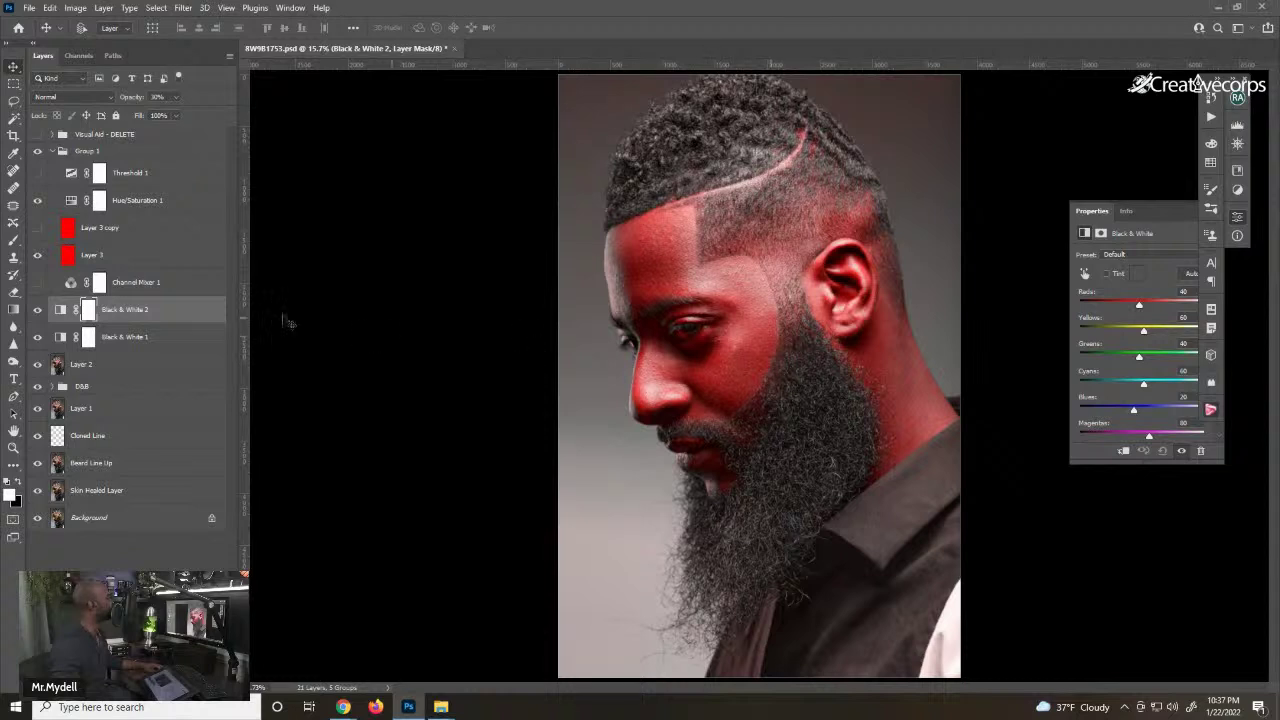
click(36, 310)
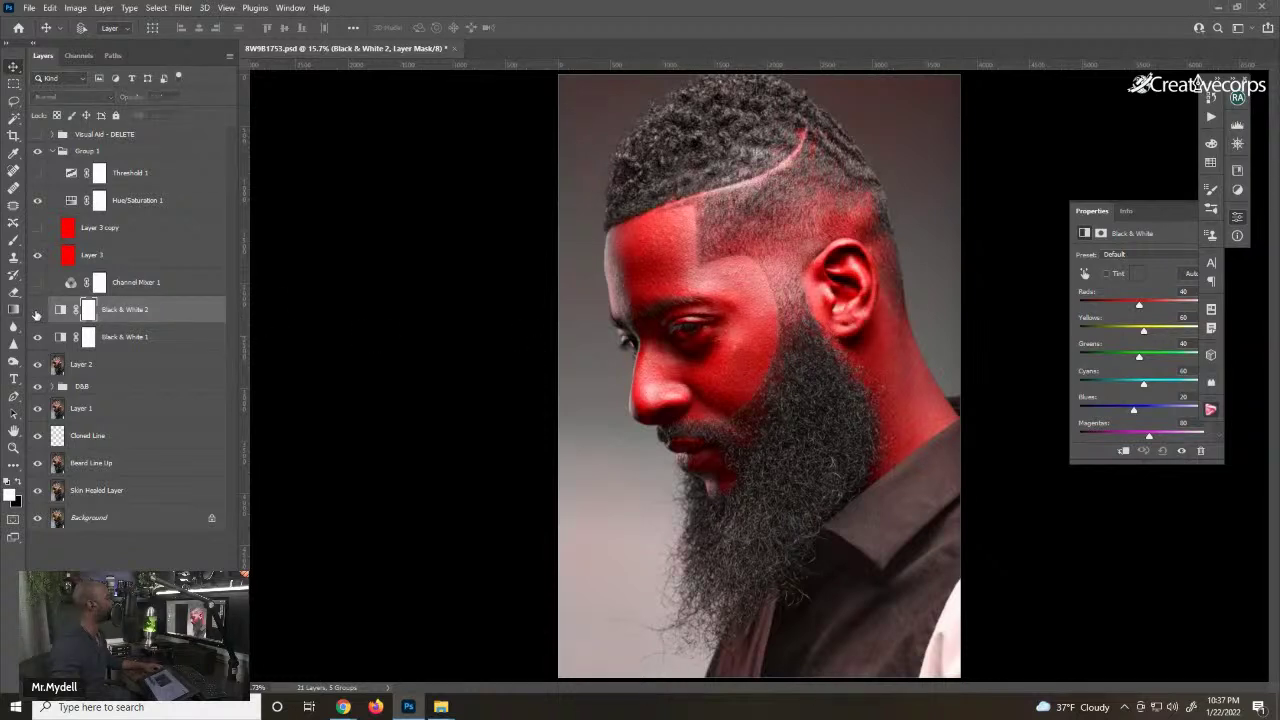
click(36, 311)
- Hide the Black & White 1 layer and inspect the face with Group 1 switched off and back on
scroll(826, 336, up, 1)
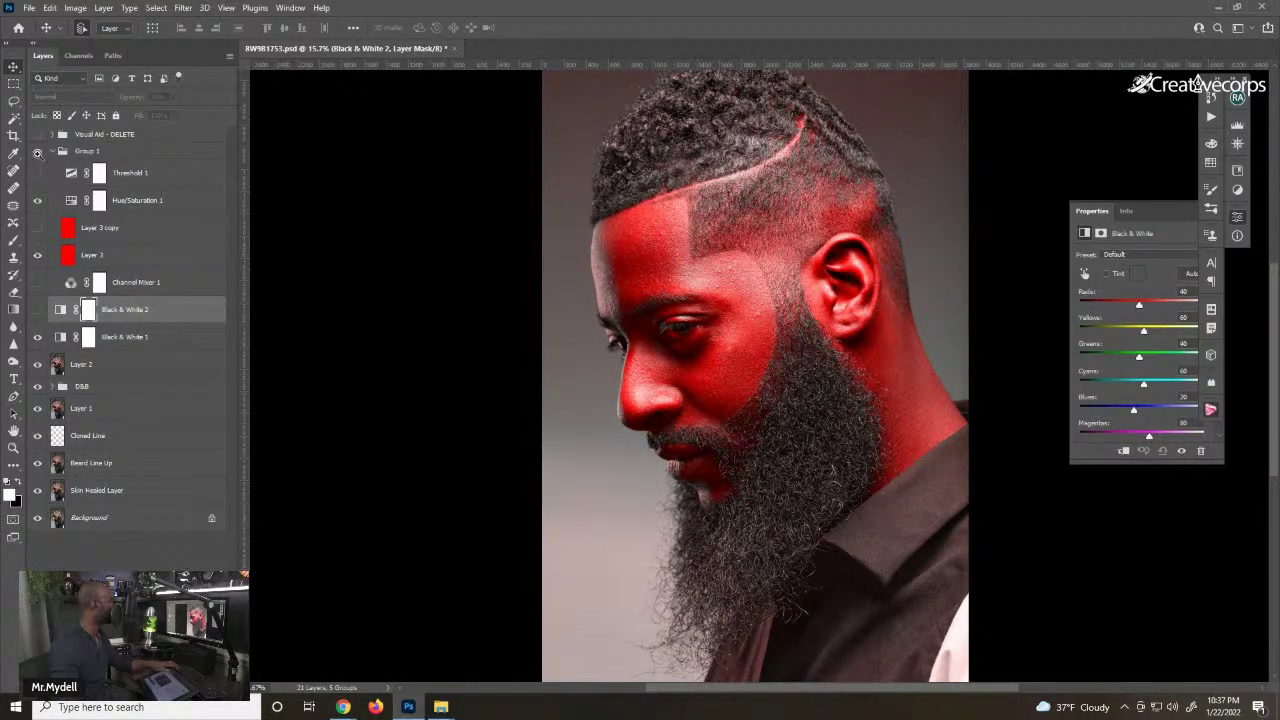
click(37, 151)
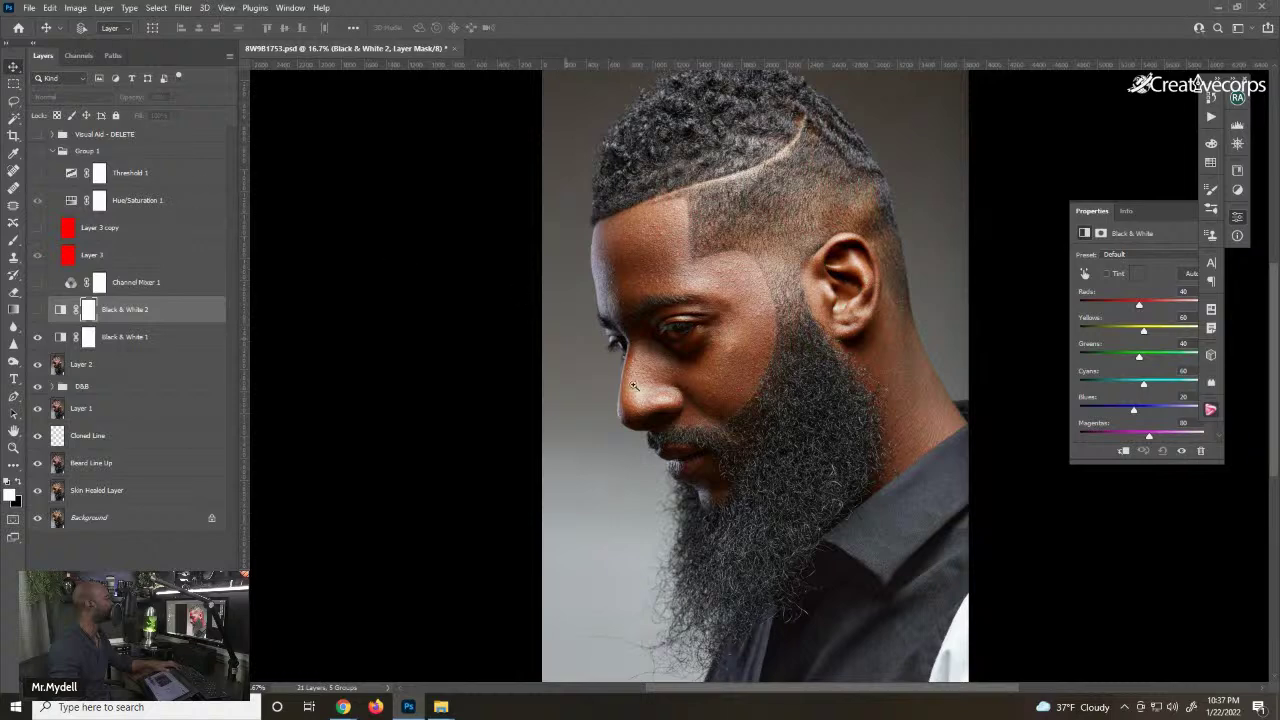
scroll(838, 376, up, 1)
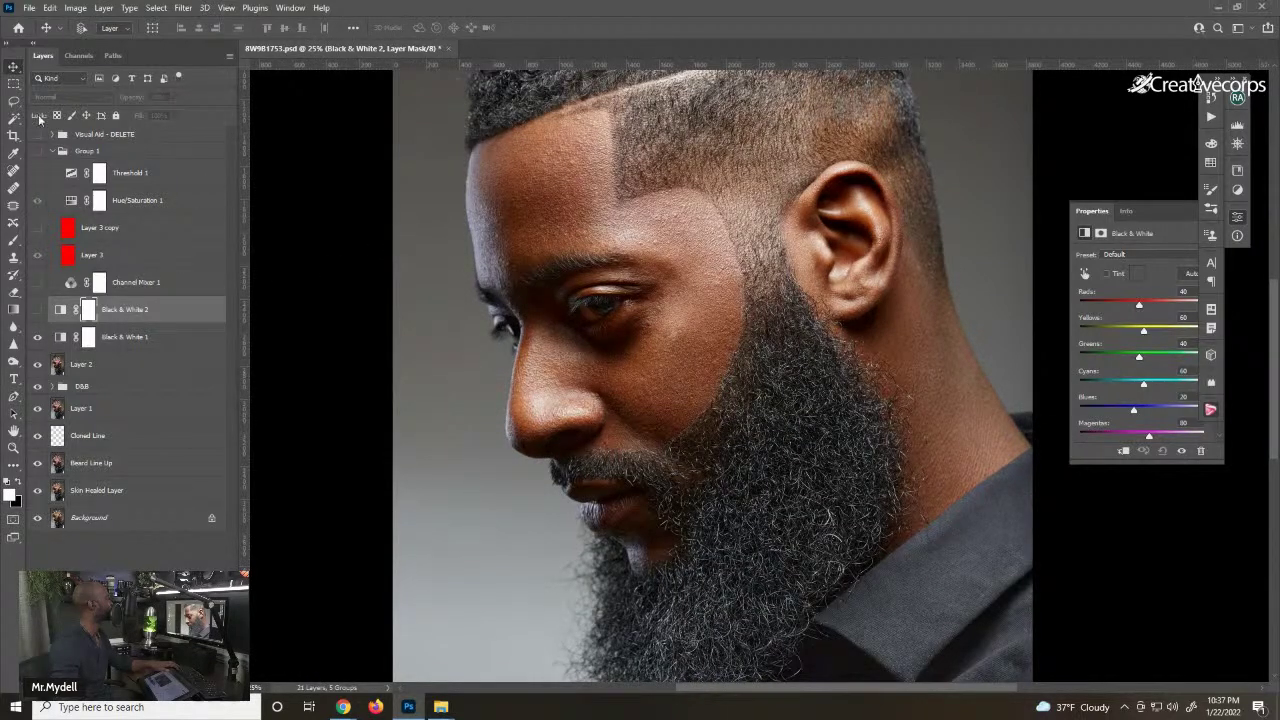
click(42, 342)
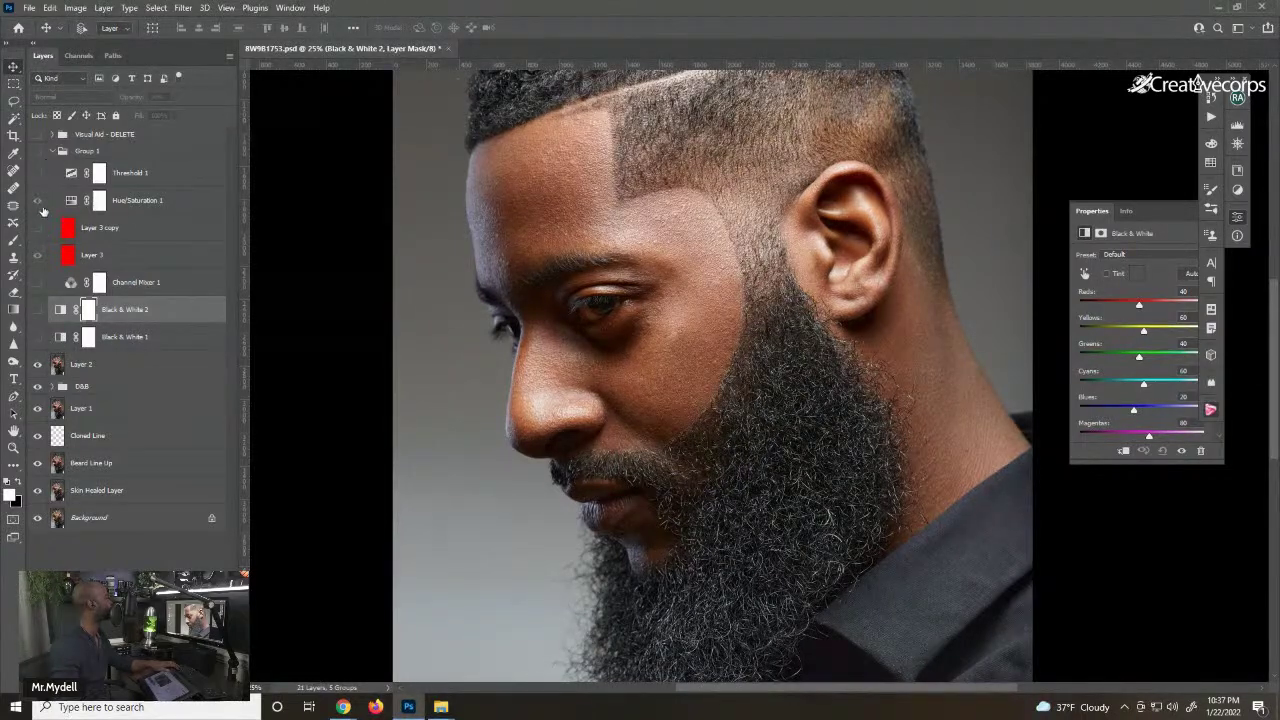
click(37, 151)
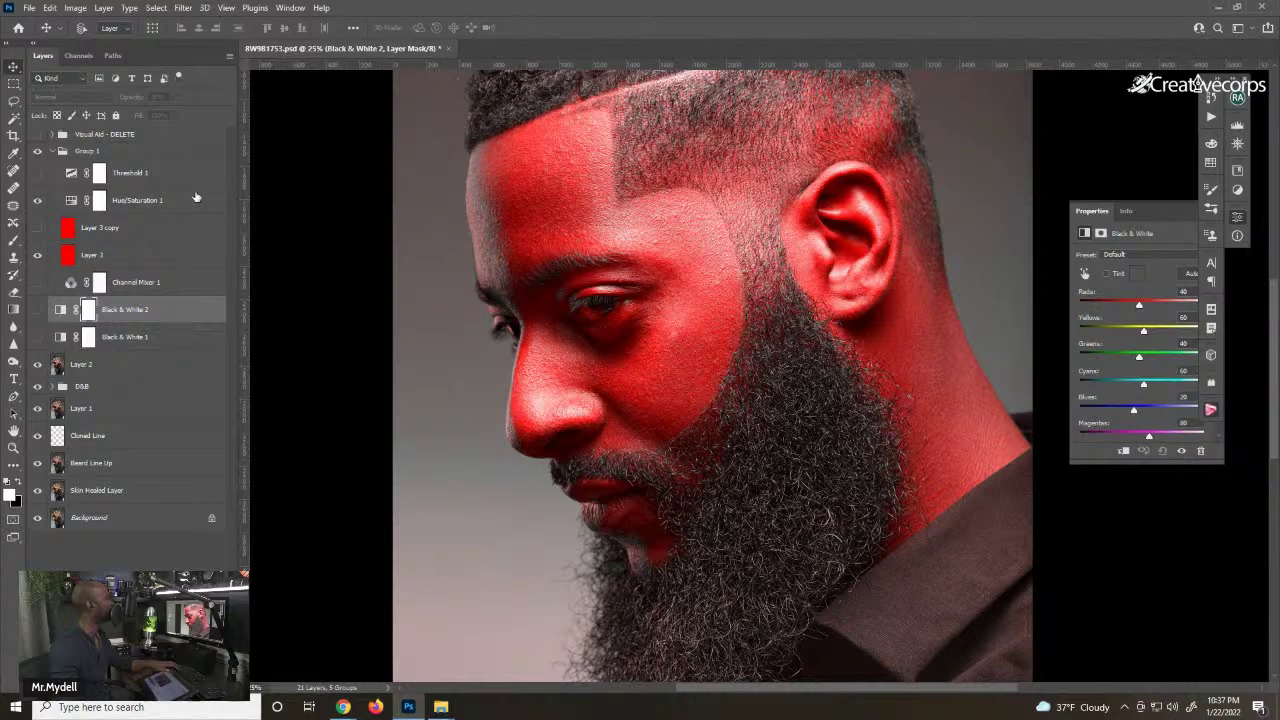
- Compare the red skin overlay with the Hue/Saturation 1 layer hidden and shown
click(37, 200)
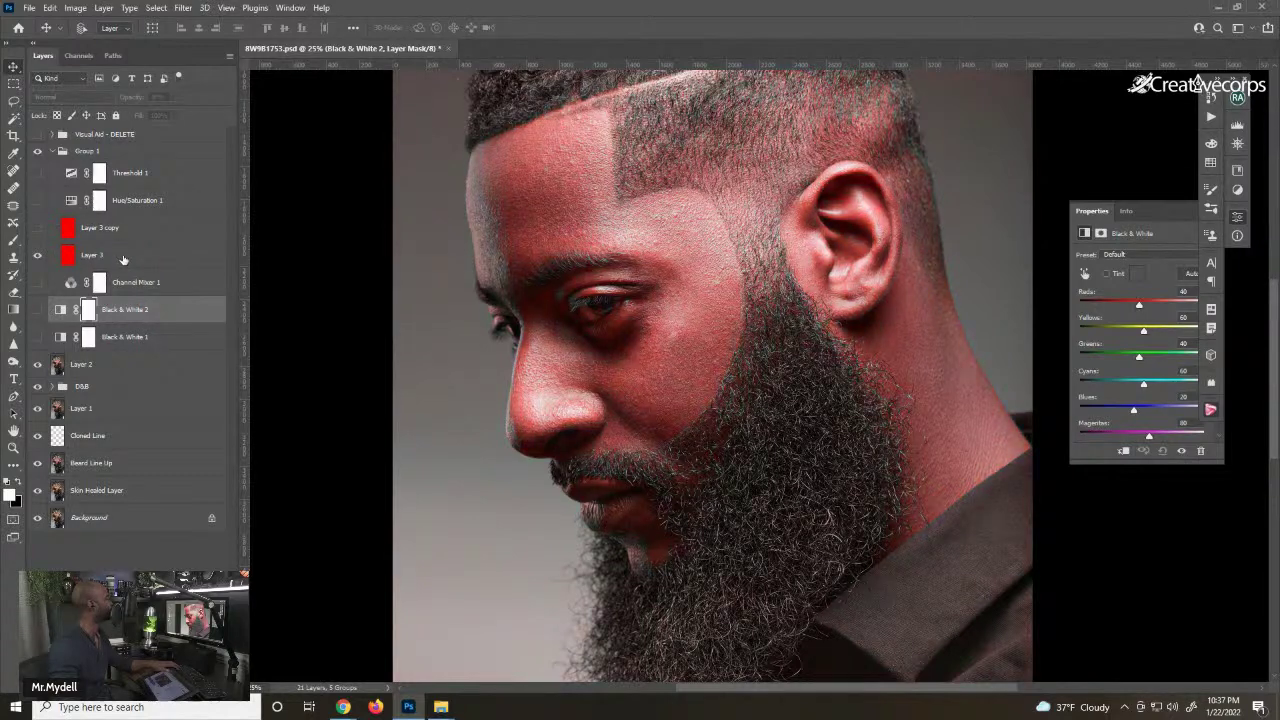
click(38, 201)
click(38, 201)
click(38, 201)
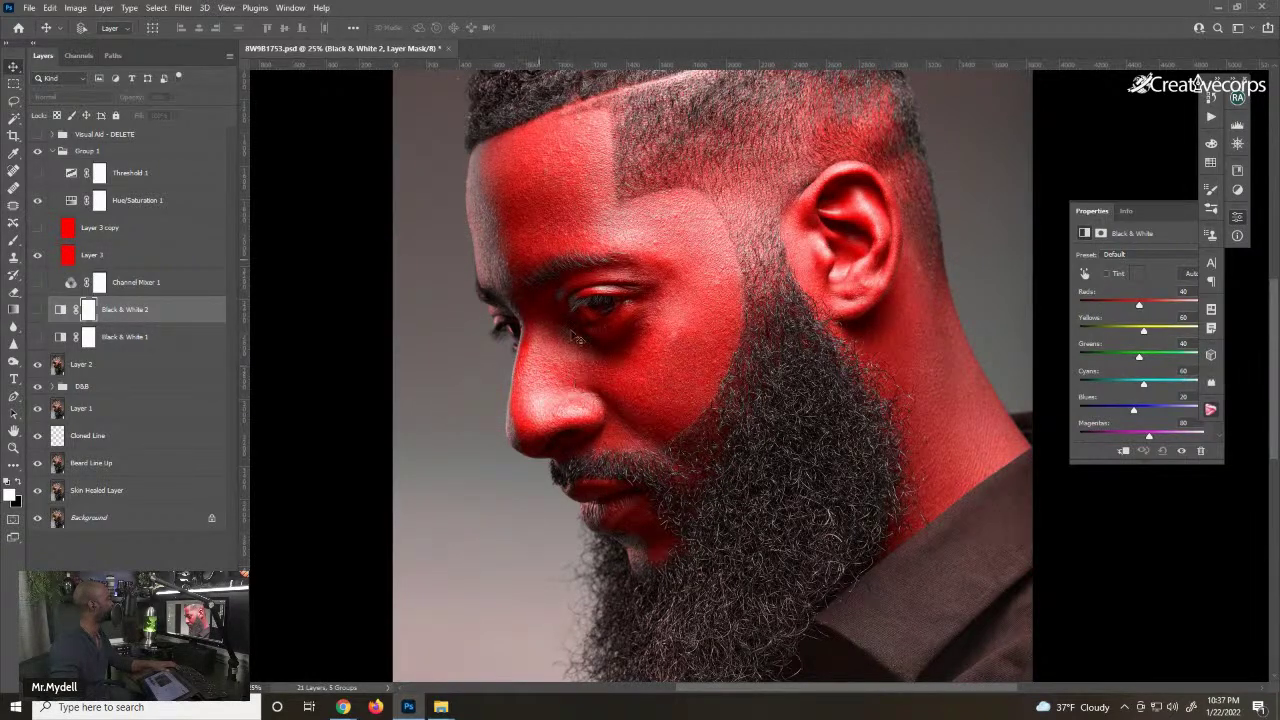
- Turn on the Black & White 2 layer and toggle its visibility to compare its effect on the overlay
click(37, 311)
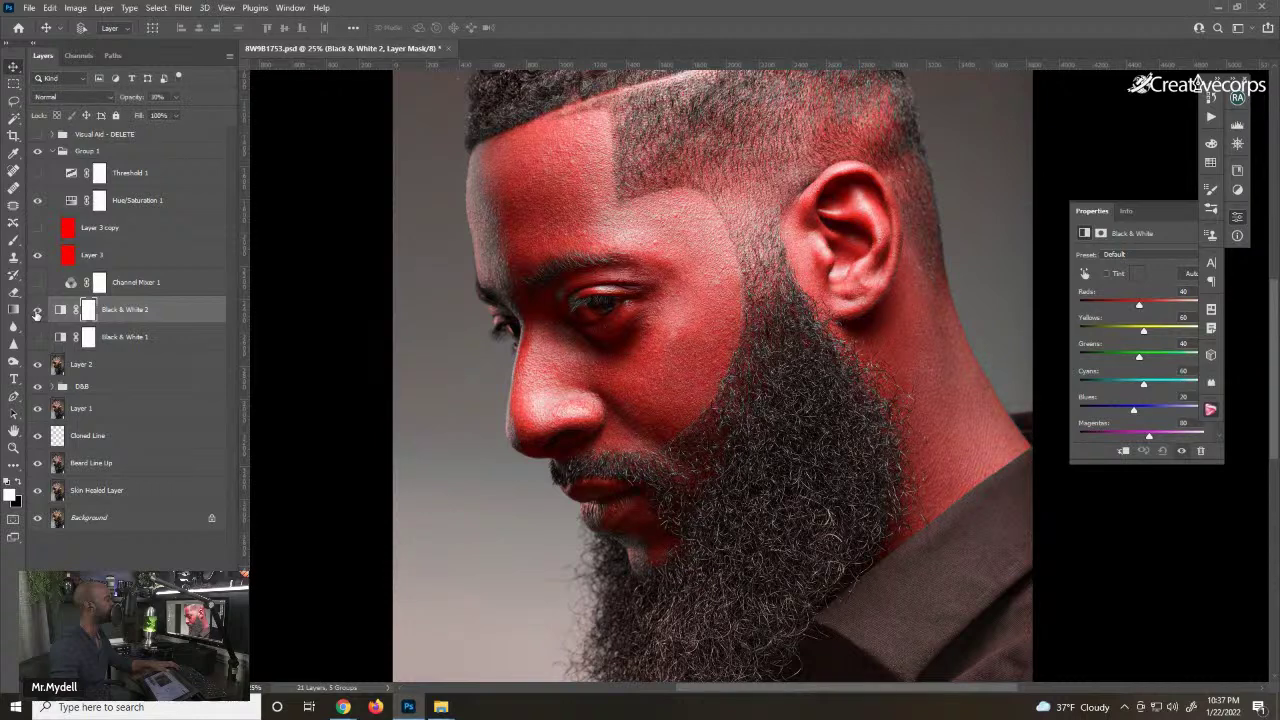
click(37, 311)
click(37, 311)
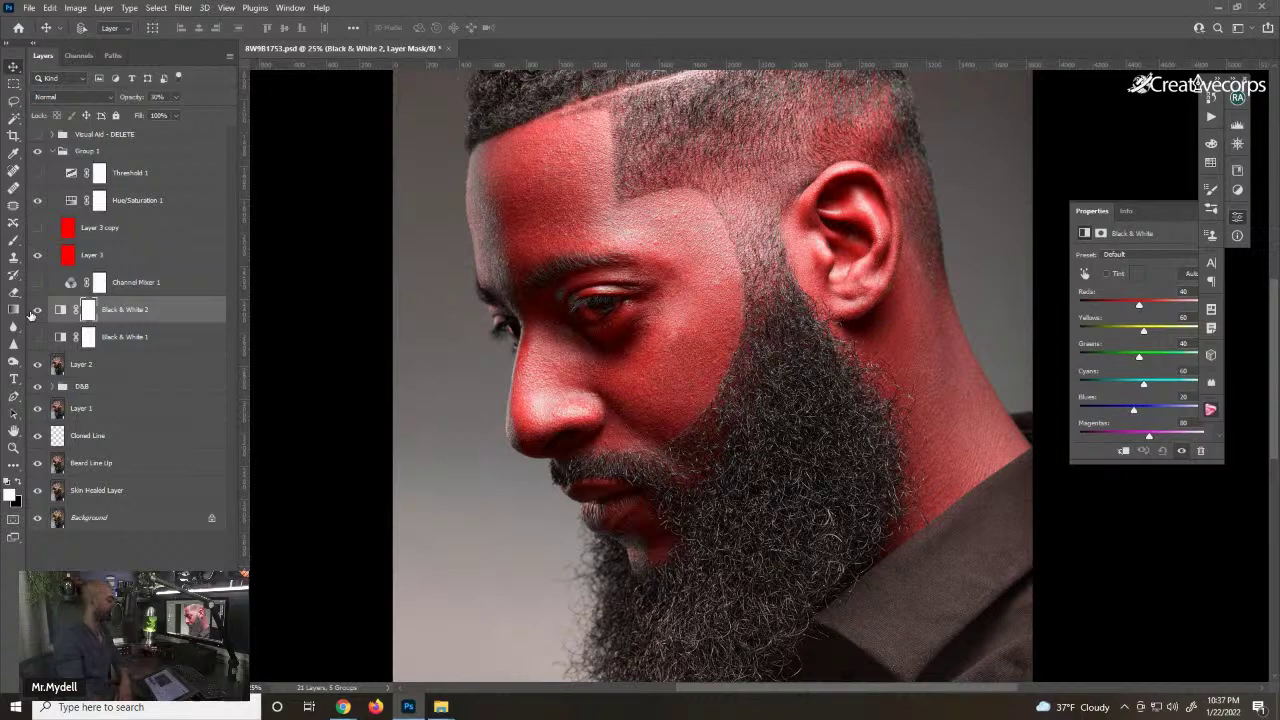
click(36, 310)
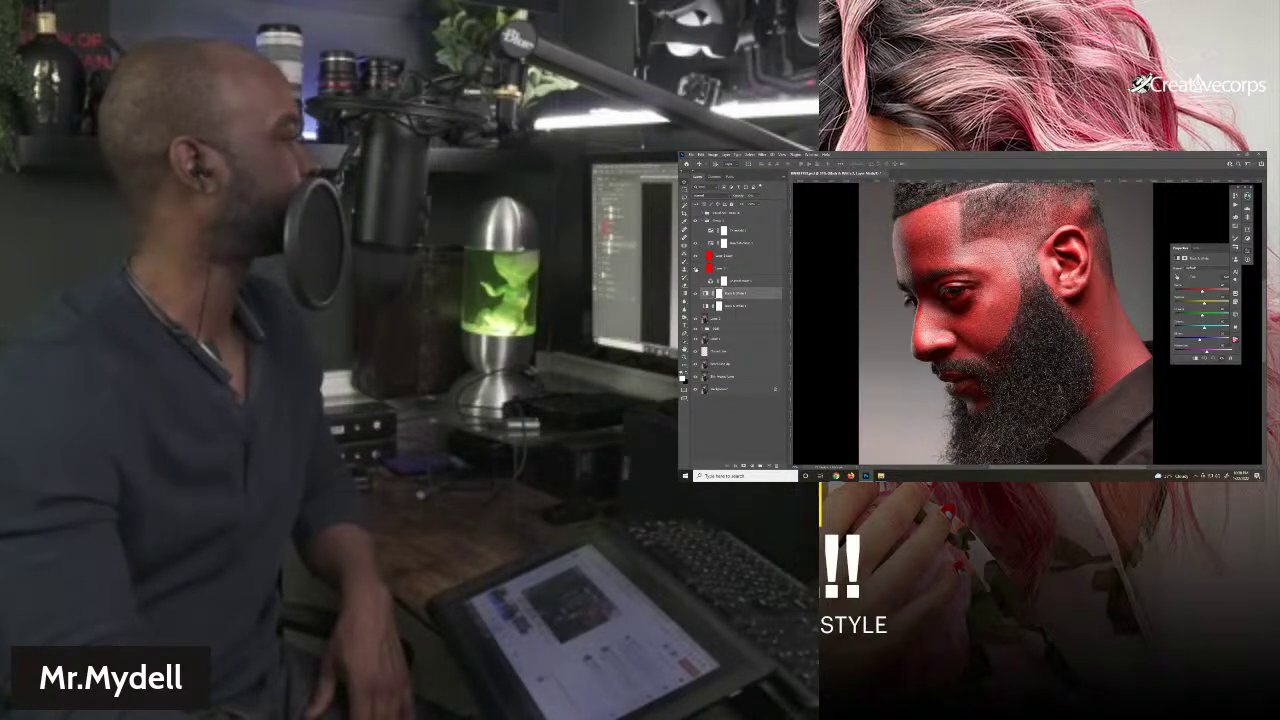
- Display Layer 3 copy instead of Layer 3 in Group 1 and inspect the color map on the skin
key(backslash)
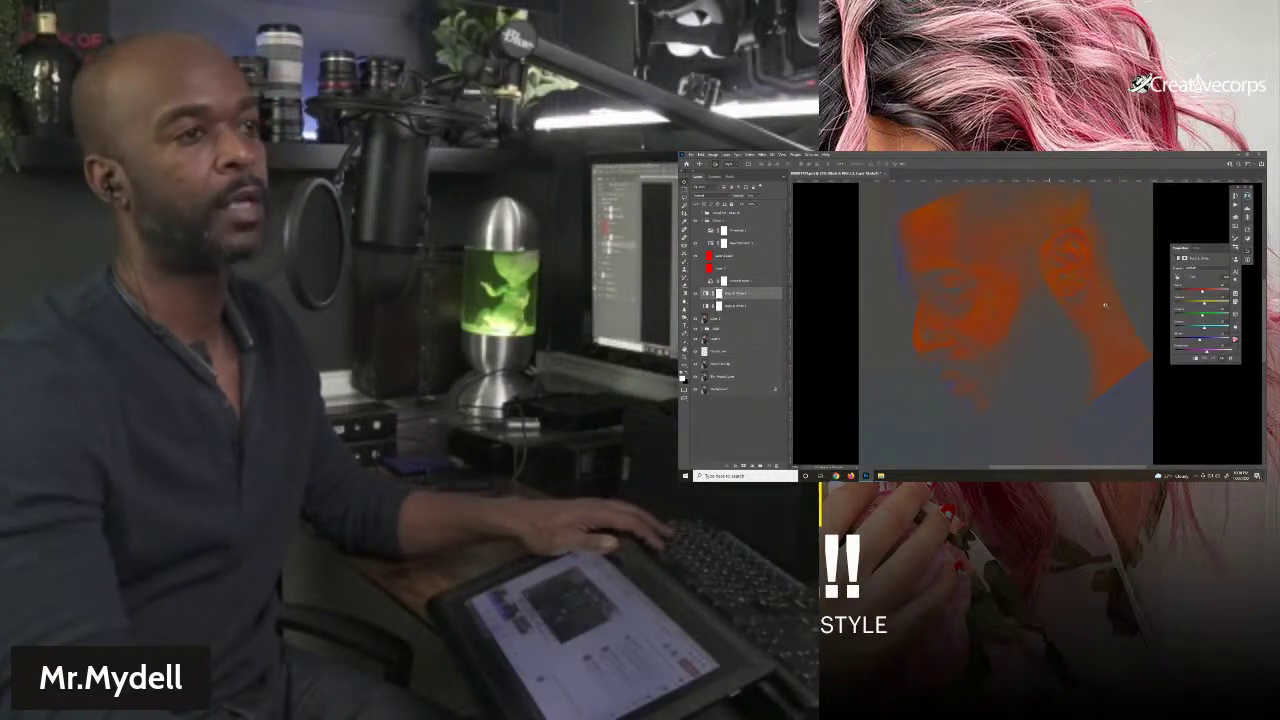
key(ctrl+plus)
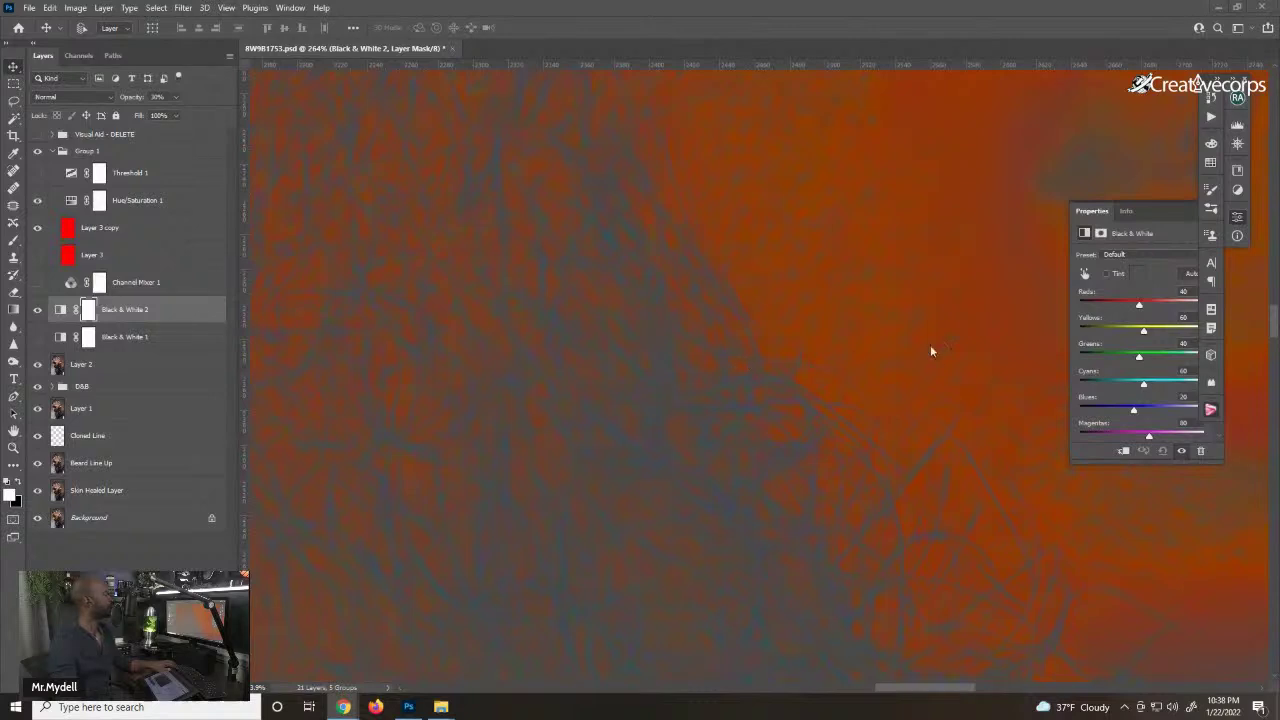
drag(763, 280, 620, 311)
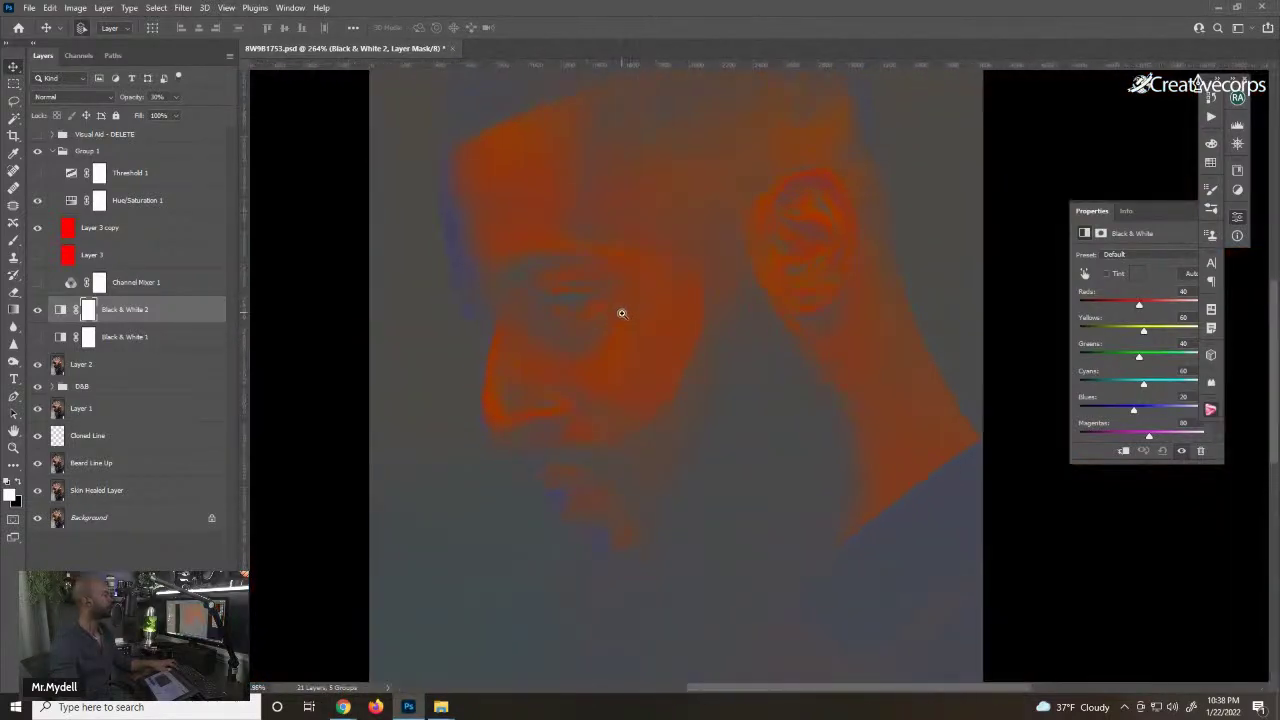
- Compare the overlay with Layer 3 turned on and off, and raise the saturation of Hue/Saturation 1
click(38, 258)
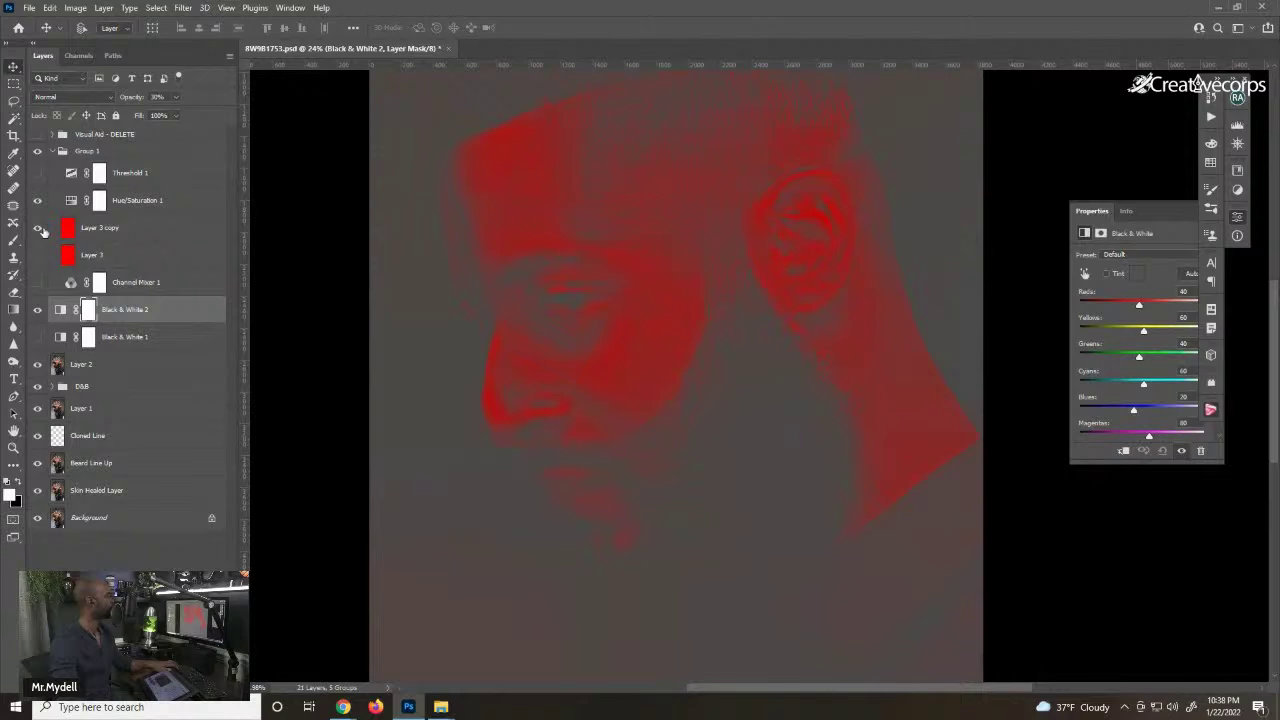
click(38, 228)
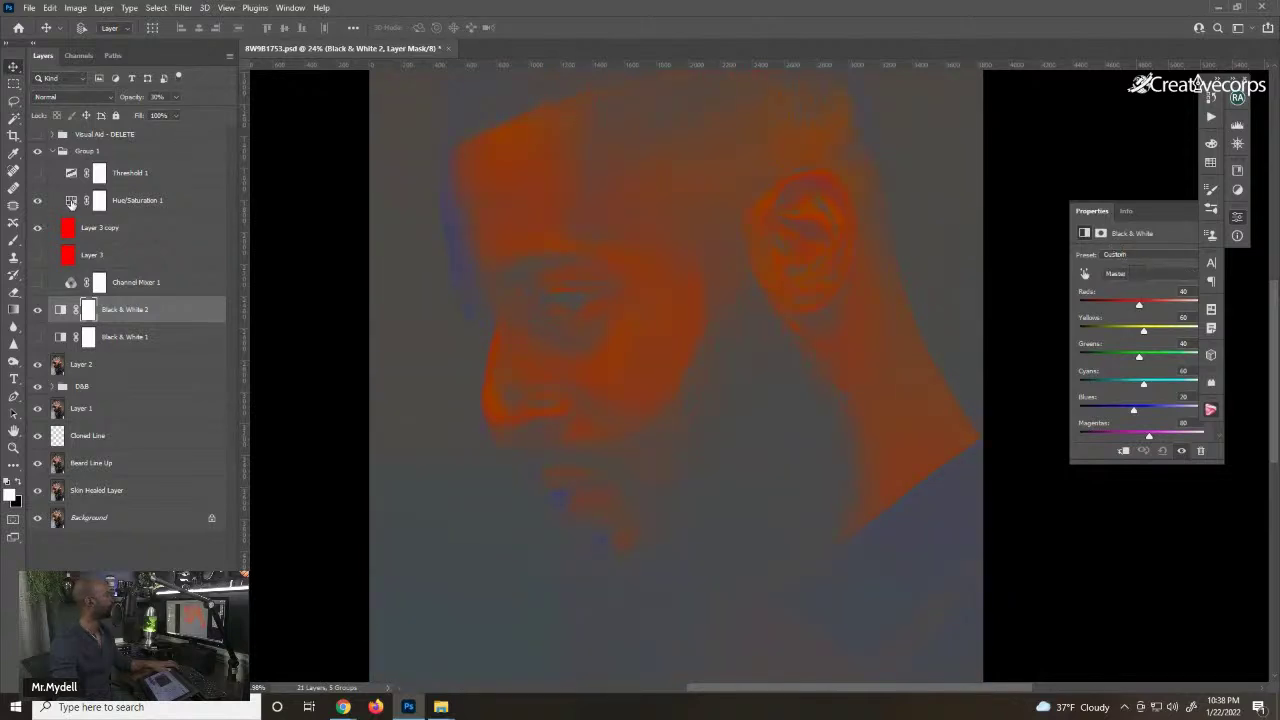
click(71, 201)
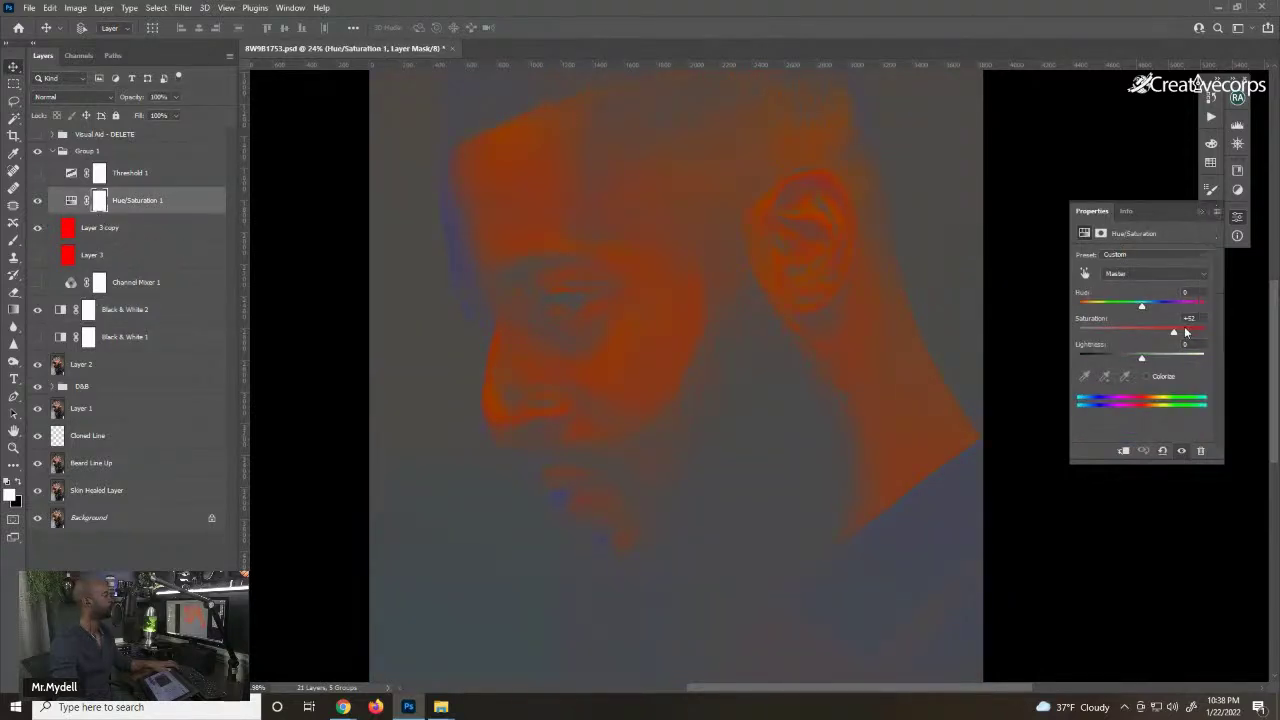
click(1184, 331)
- Turn on the Black & White 1 layer and hide Black & White 2
click(61, 311)
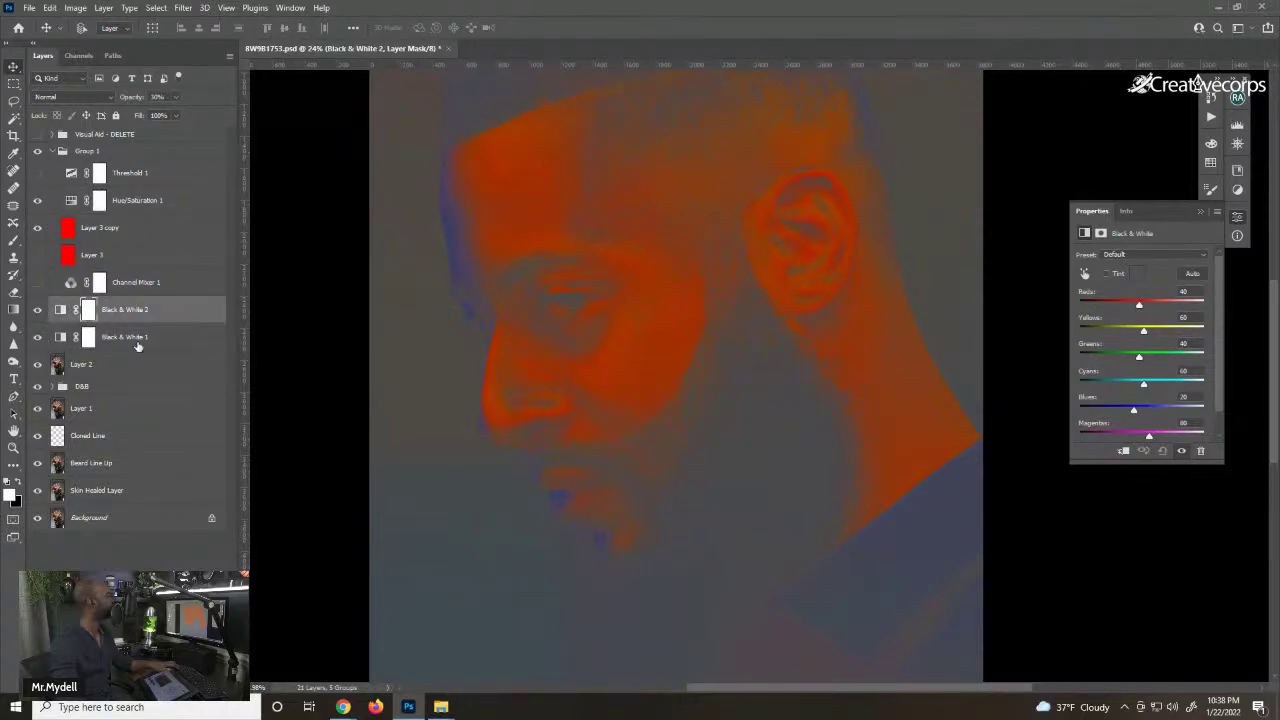
click(60, 311)
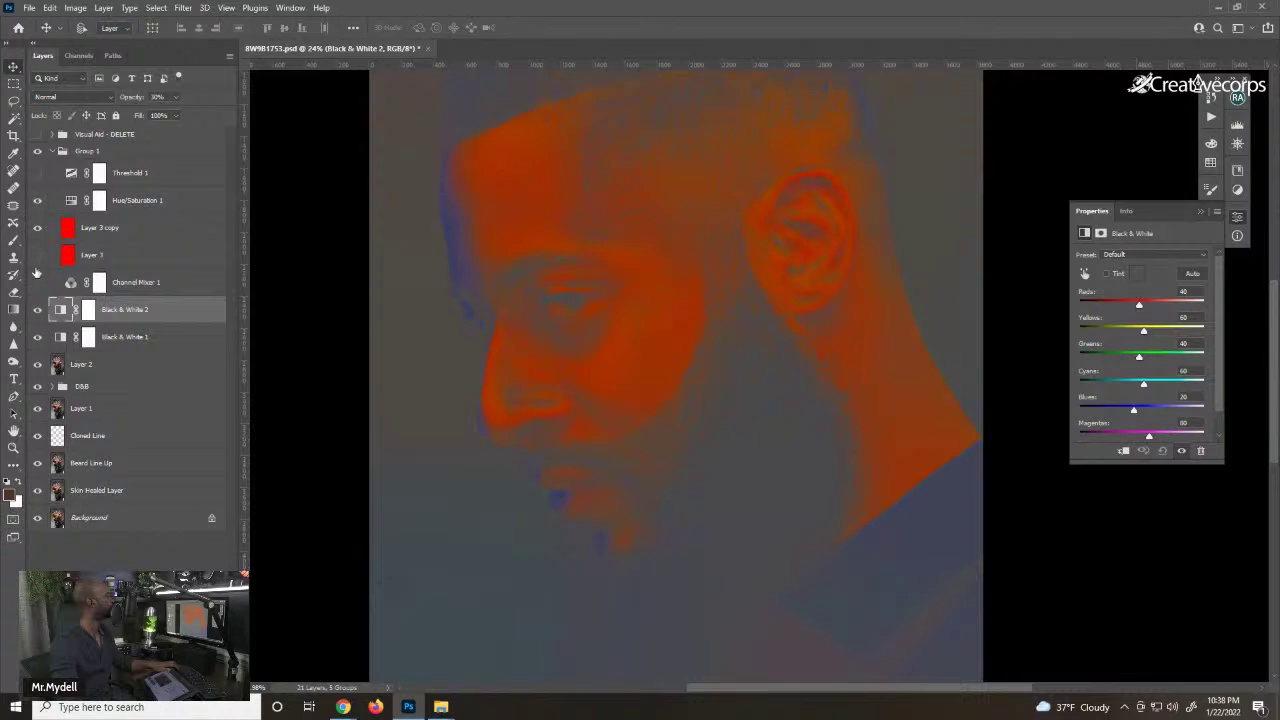
click(38, 311)
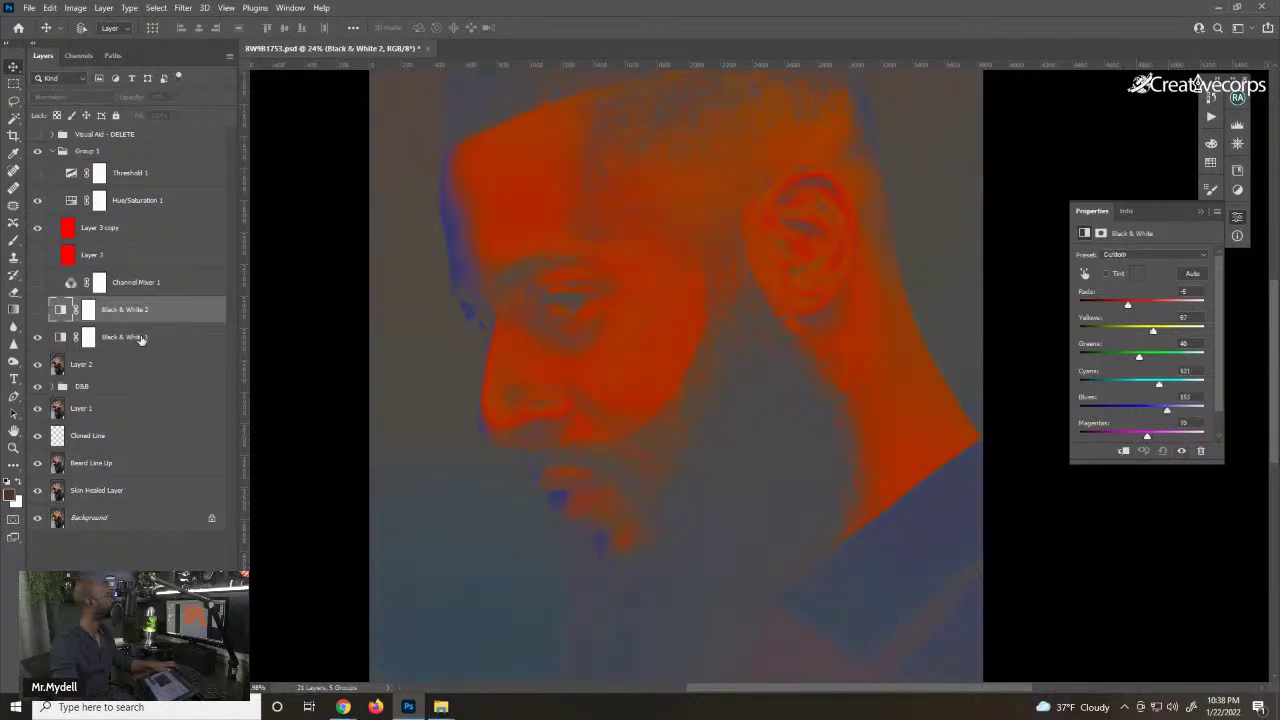
- Compare the face with Black & White 1 off and on while Group 1 is hidden, and show the group again
click(88, 337)
click(37, 338)
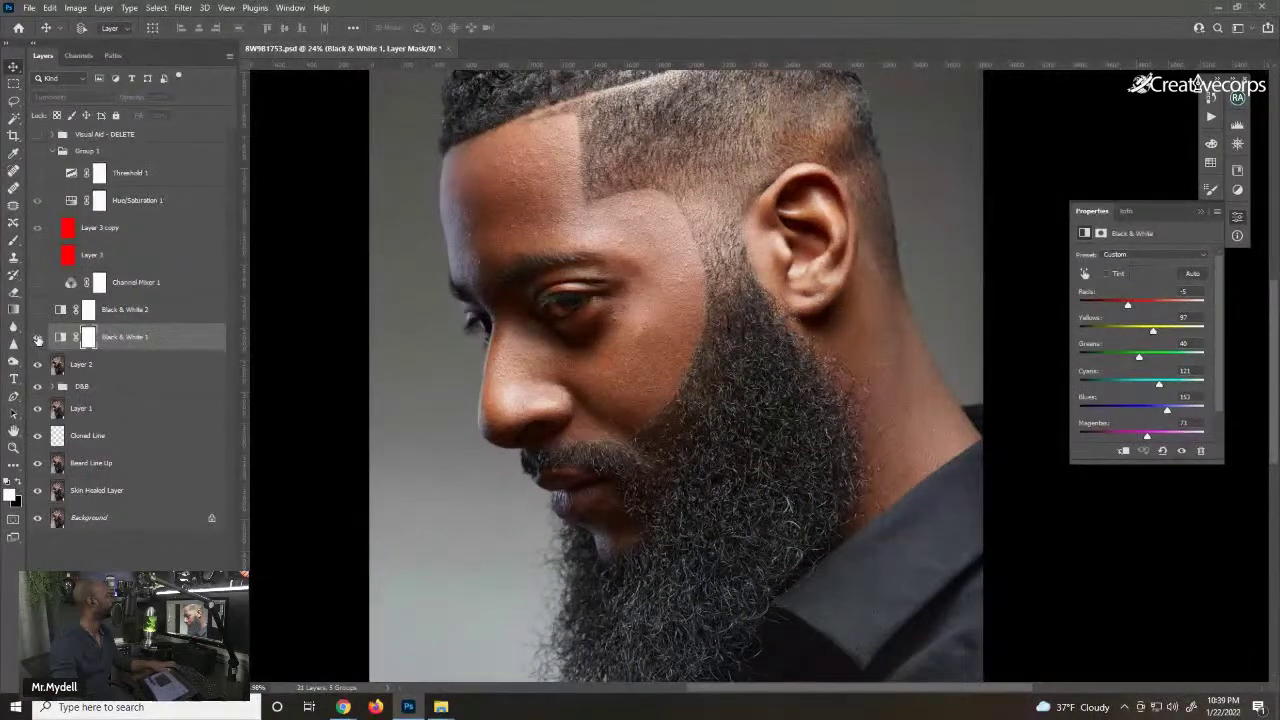
click(37, 338)
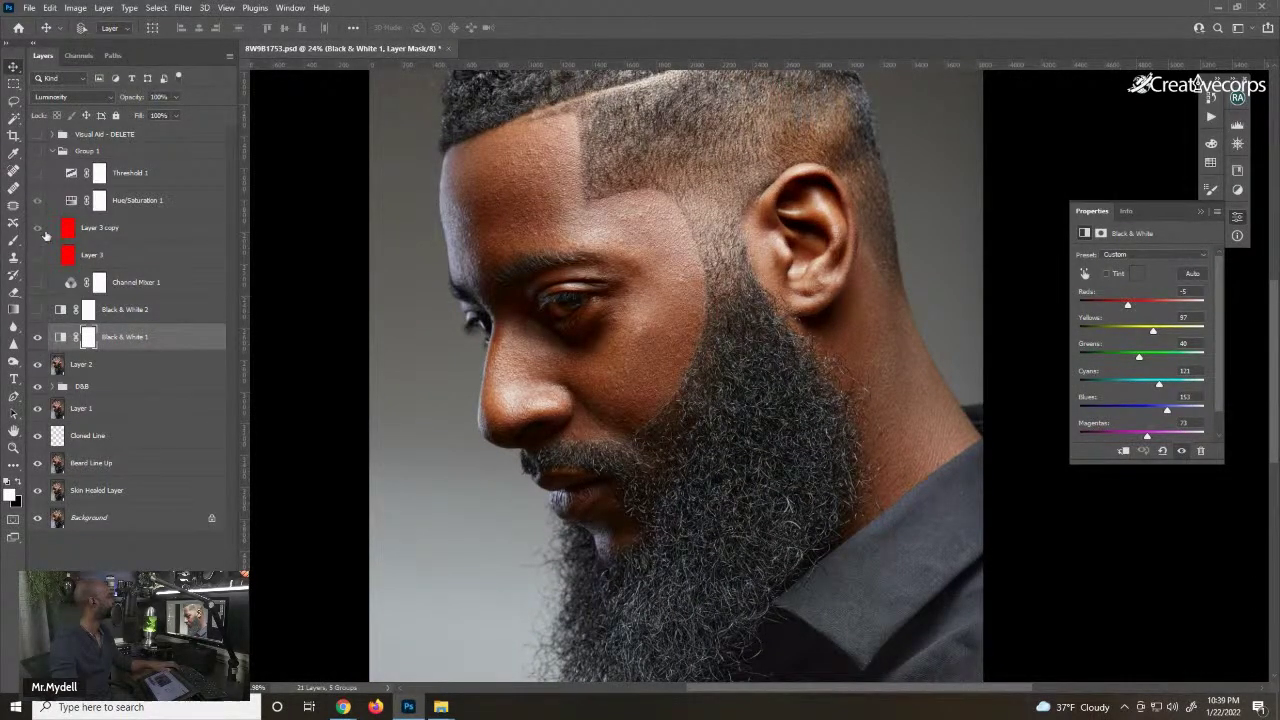
click(37, 151)
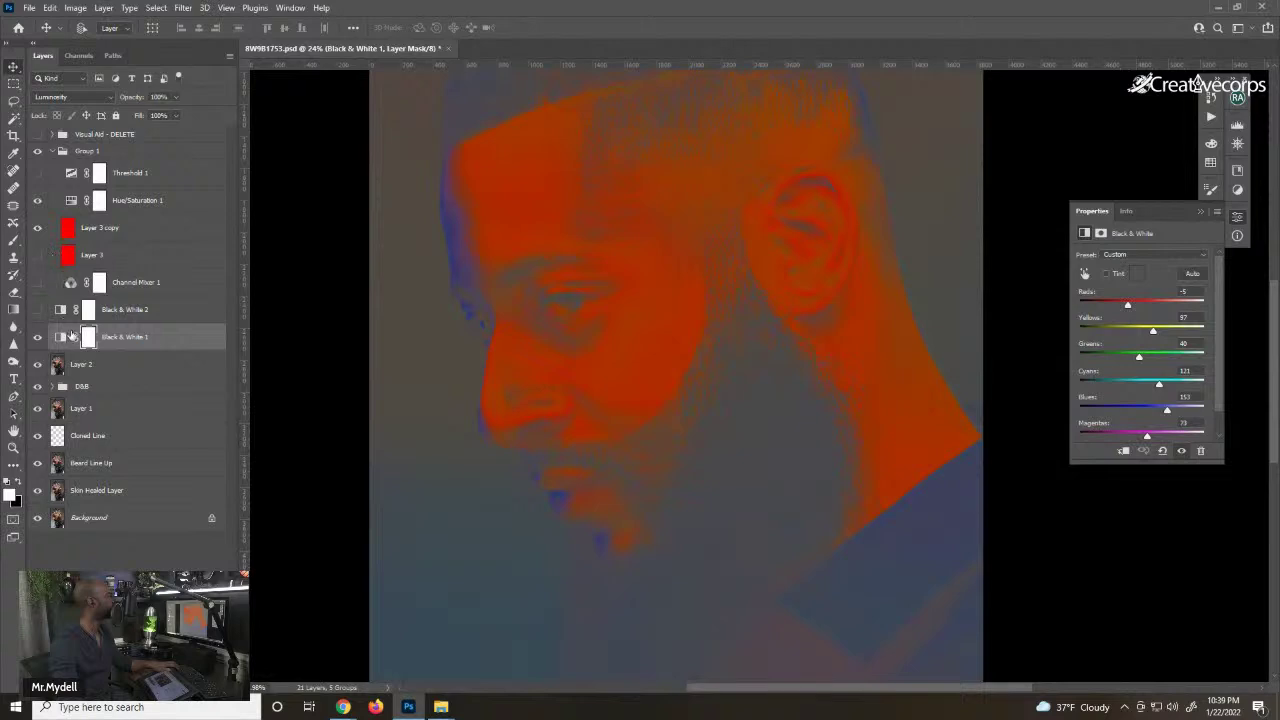
- Set the Black & White 1 adjustment's Yellows to -13 and Reds to -88
click(68, 335)
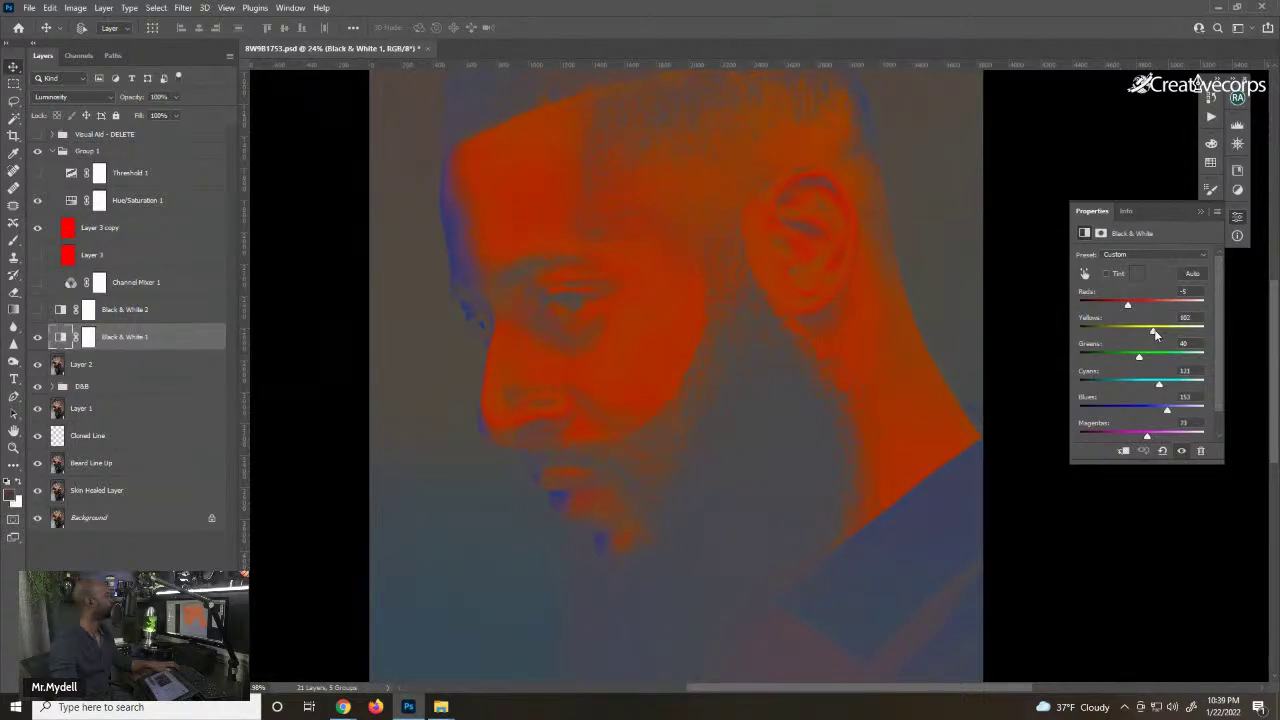
drag(1170, 336, 1114, 328)
mouse_move(1109, 316)
mouse_down()
mouse_move(1156, 311)
mouse_move(1058, 307)
mouse_move(1128, 321)
mouse_move(1097, 307)
mouse_move(1108, 309)
mouse_up()
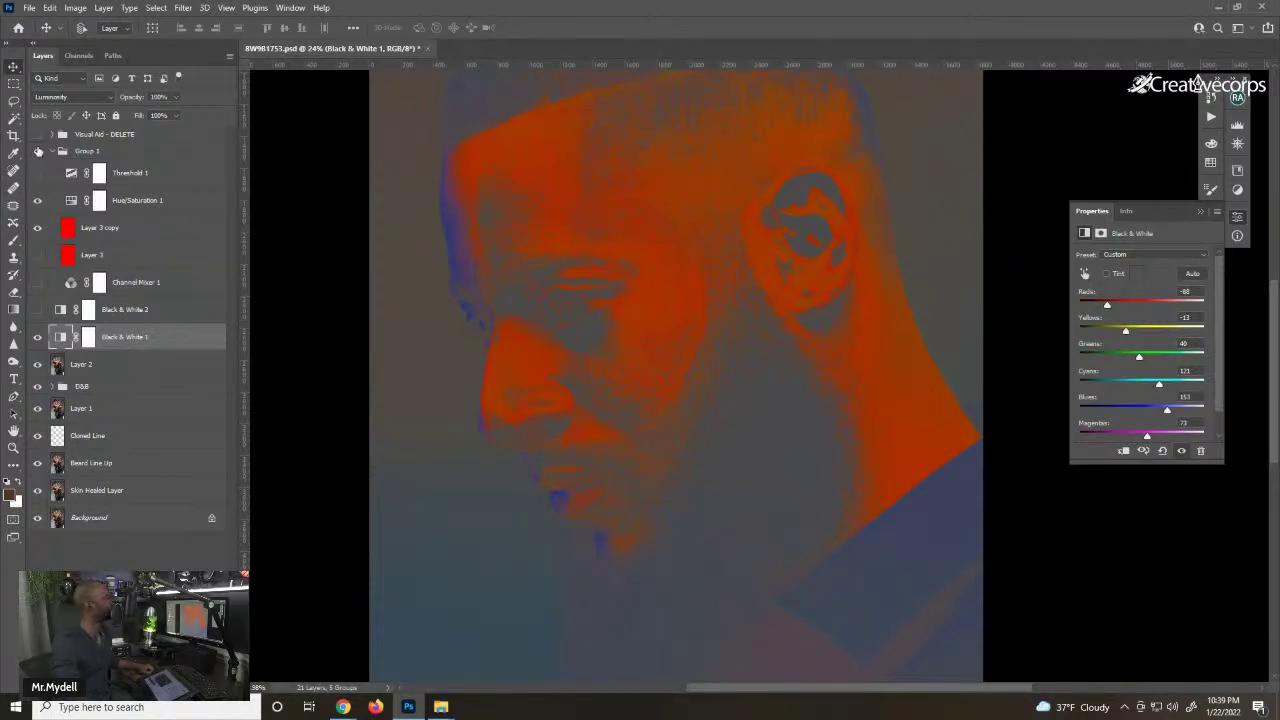
- Compare the darkened skin with Group 1 hidden and shown
click(38, 150)
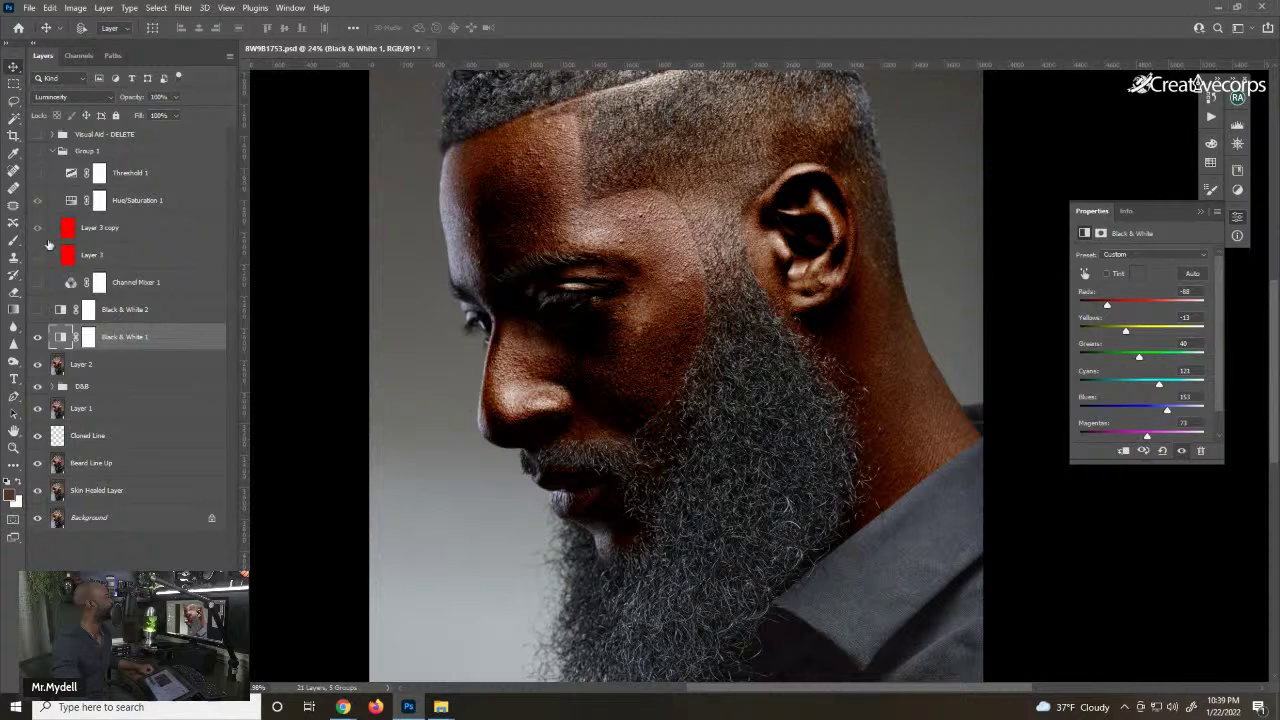
click(39, 149)
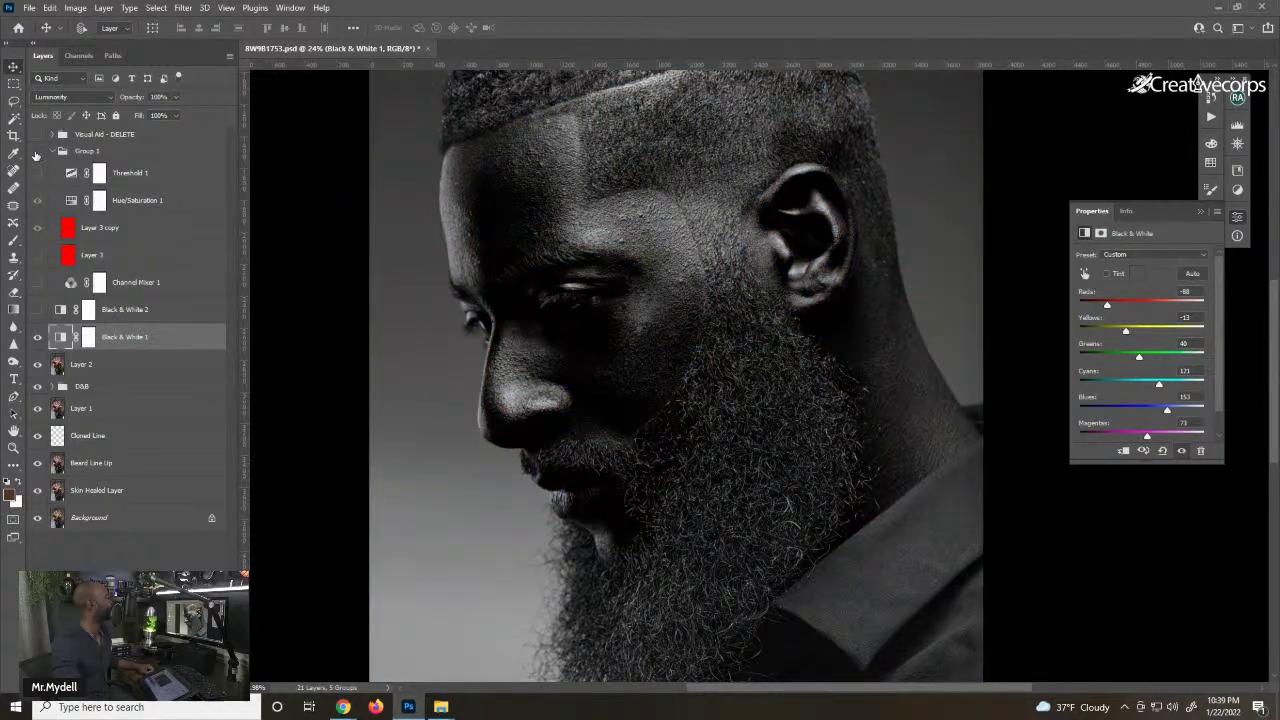
click(37, 151)
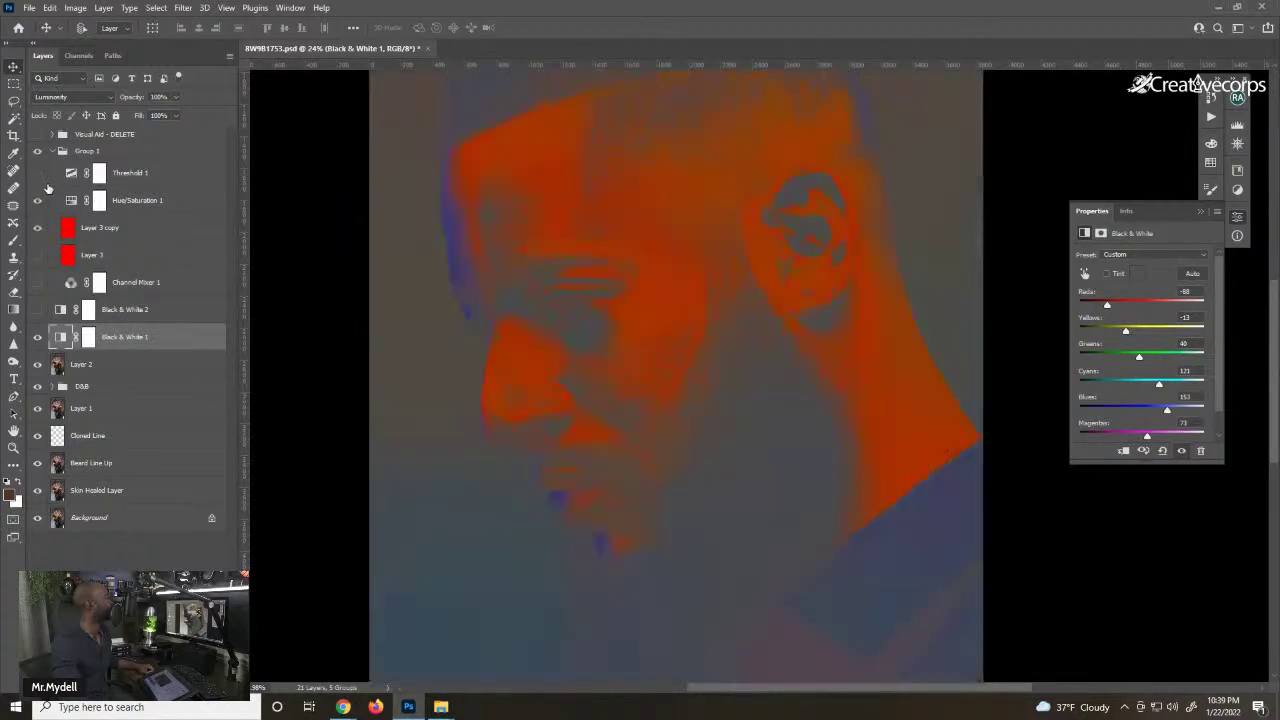
- Show Layer 3 together with Layer 3 copy, and set Black & White 1 Reds to 33 and Yellows to 83
click(40, 256)
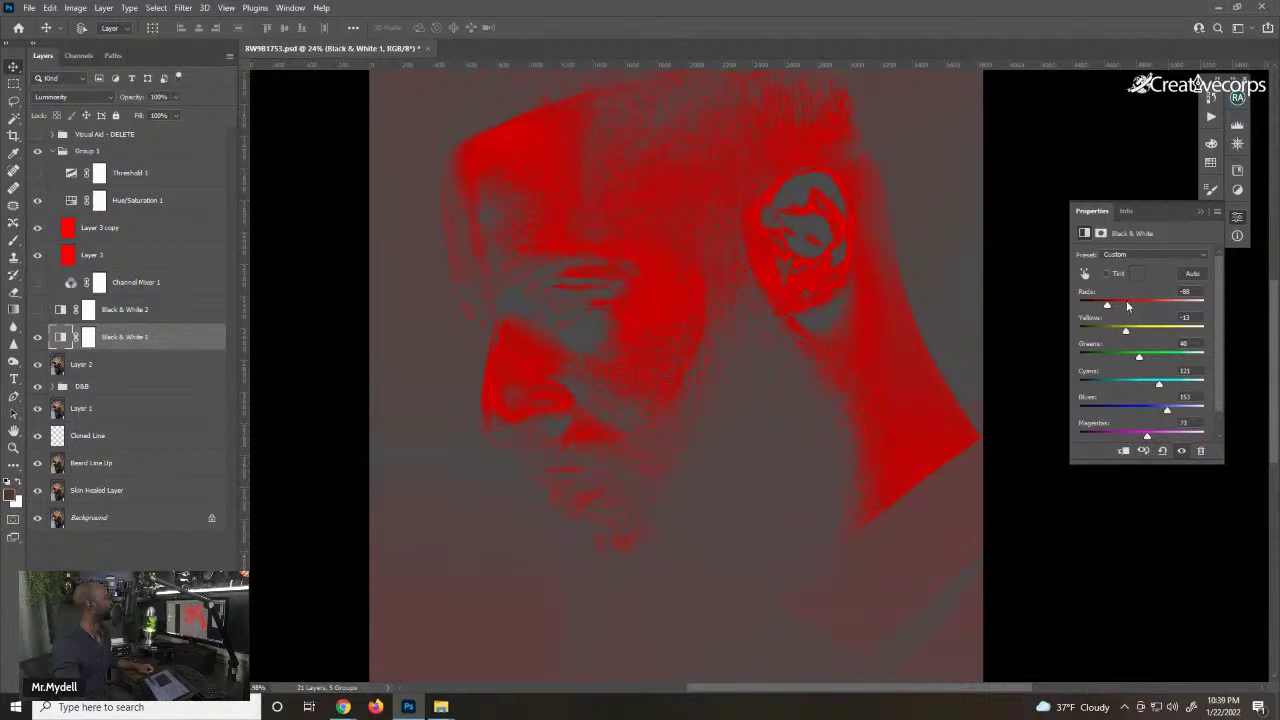
drag(1128, 305, 1137, 305)
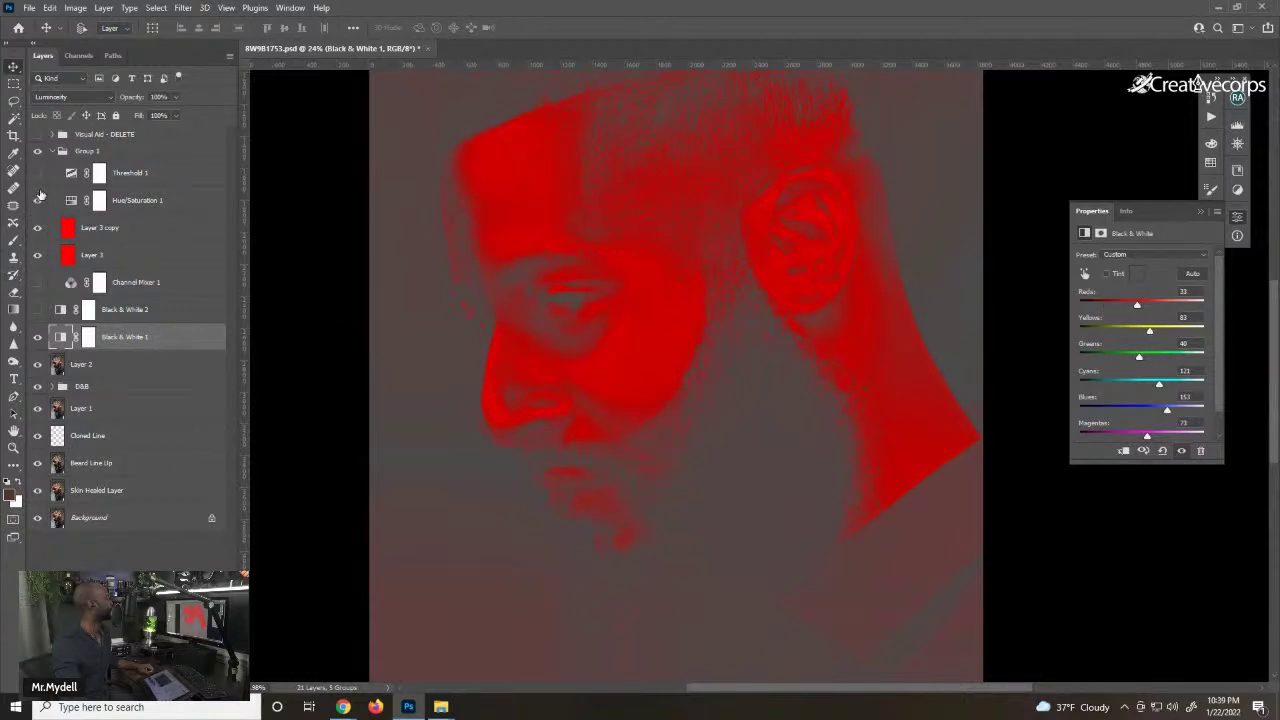
- Hide the Layer 3, Layer 3 copy and Hue/Saturation 1 check layers in Group 1
click(38, 229)
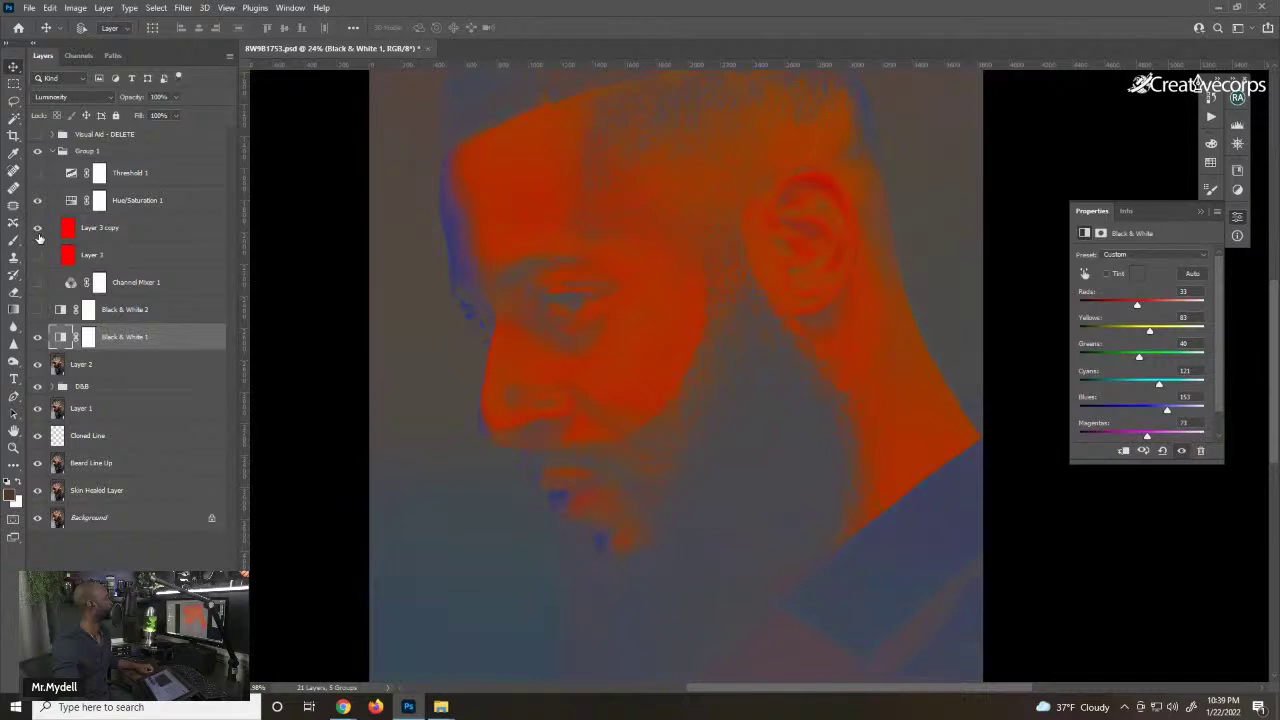
click(39, 201)
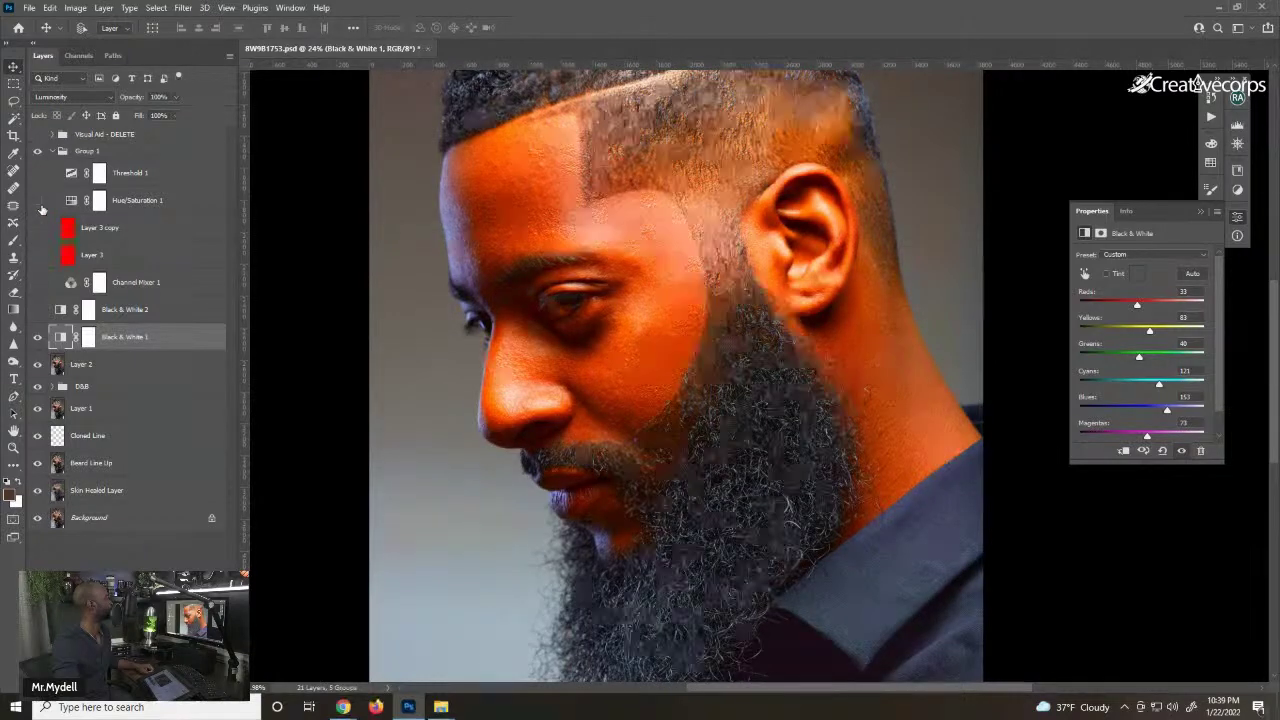
click(42, 208)
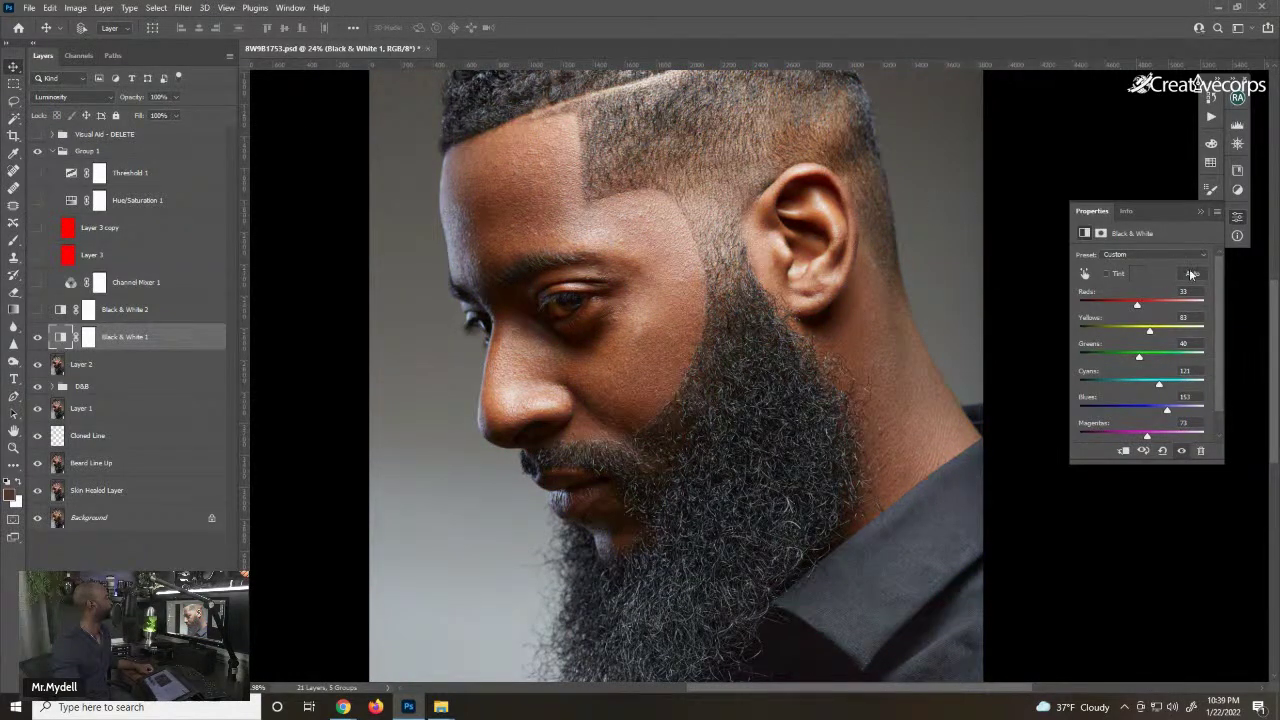
- Set Black & White 1 Reds to 19 and Yellows to 94, comparing the skin with the adjustment off and on
click(38, 341)
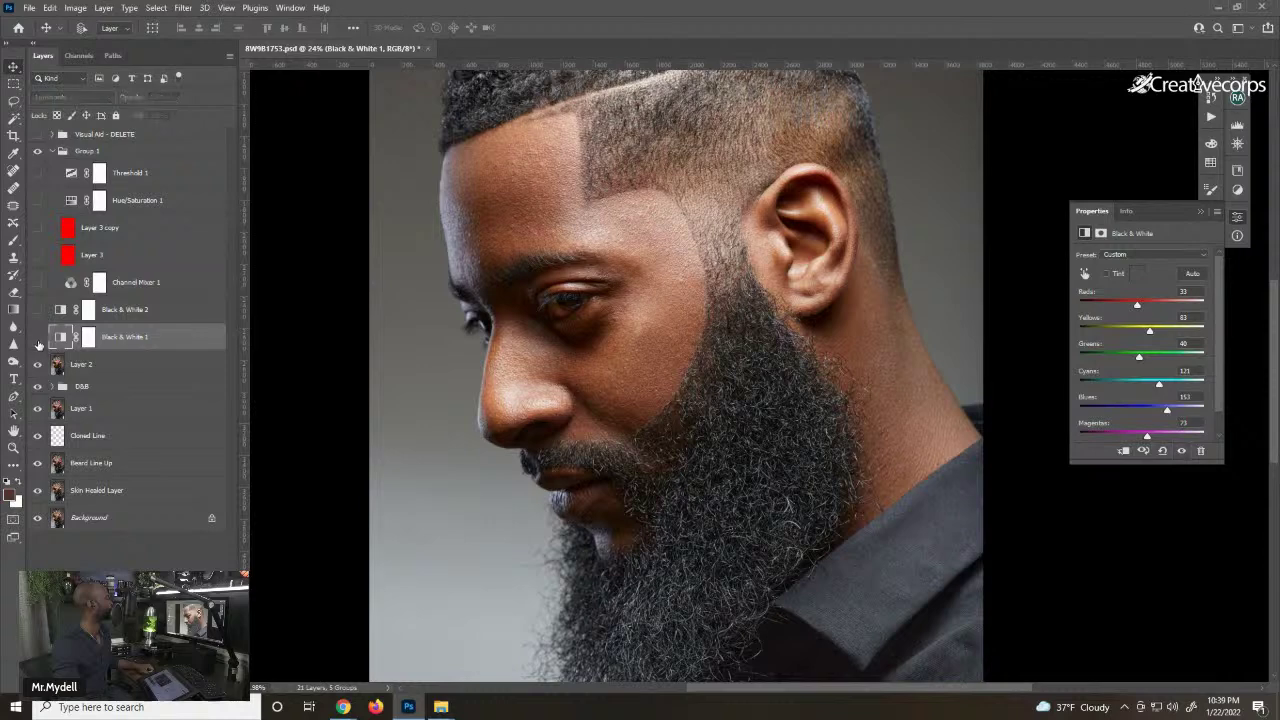
click(38, 341)
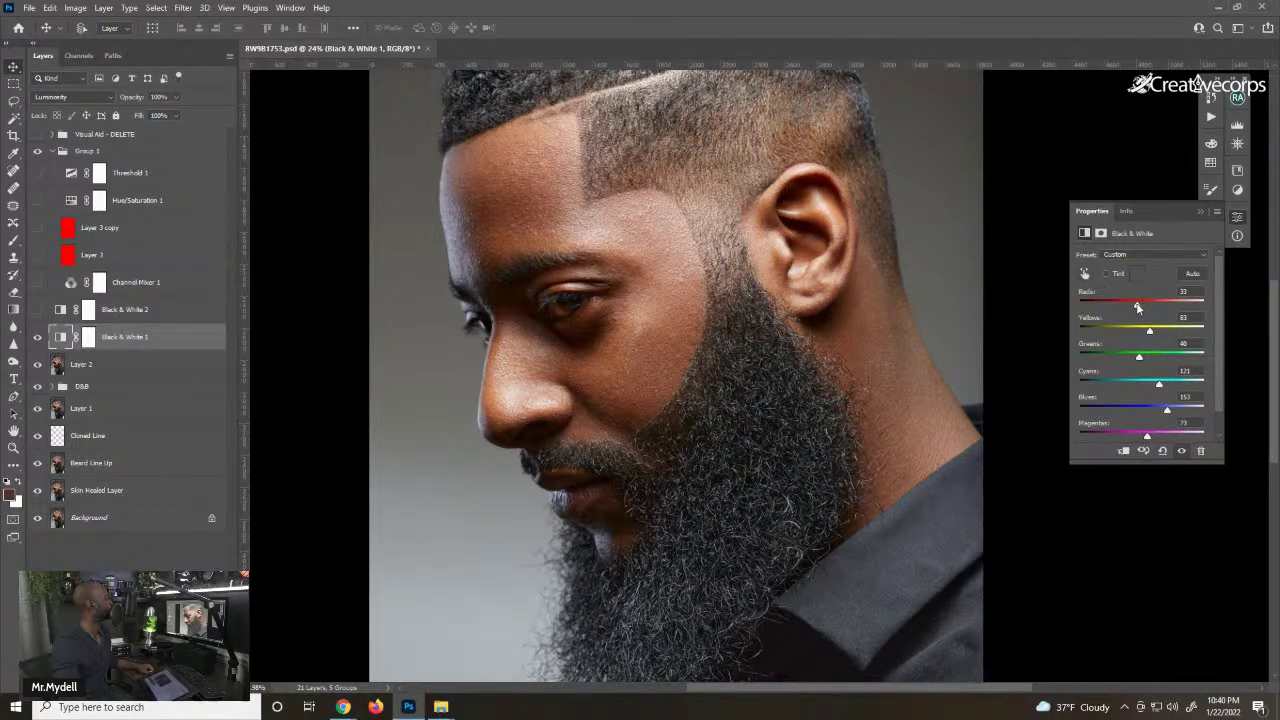
drag(1137, 307, 1153, 331)
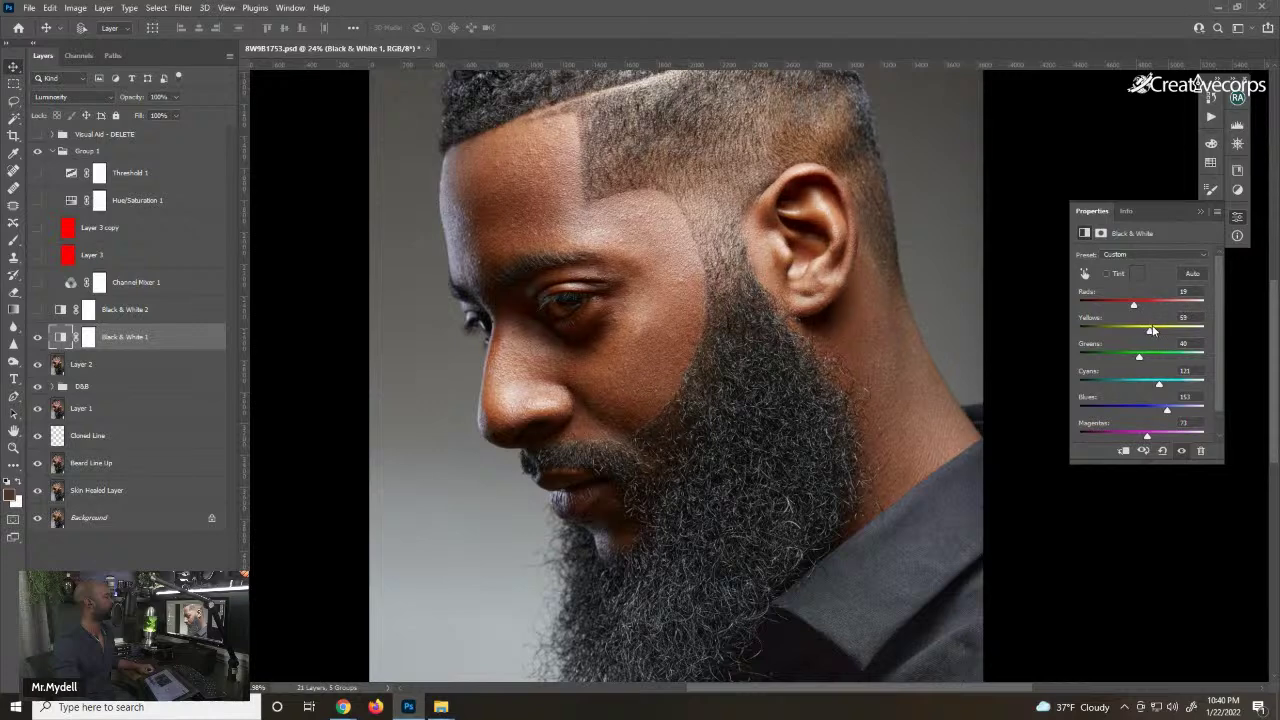
click(40, 339)
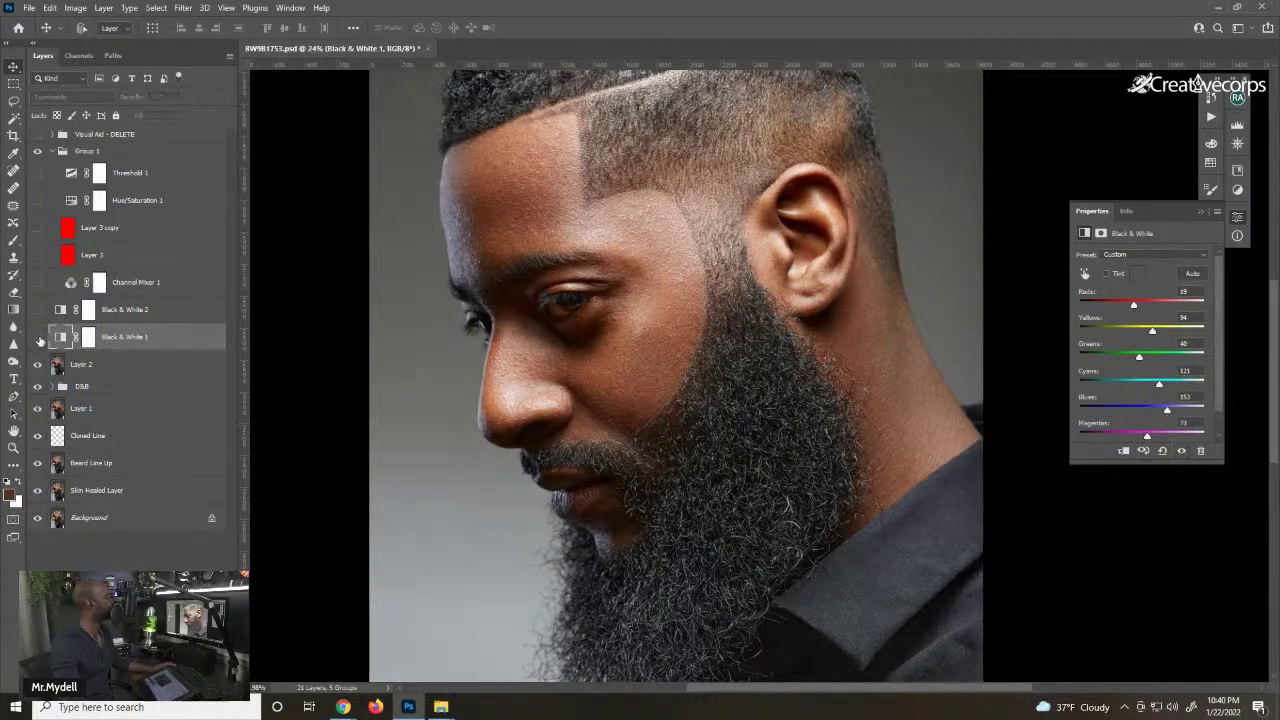
click(38, 338)
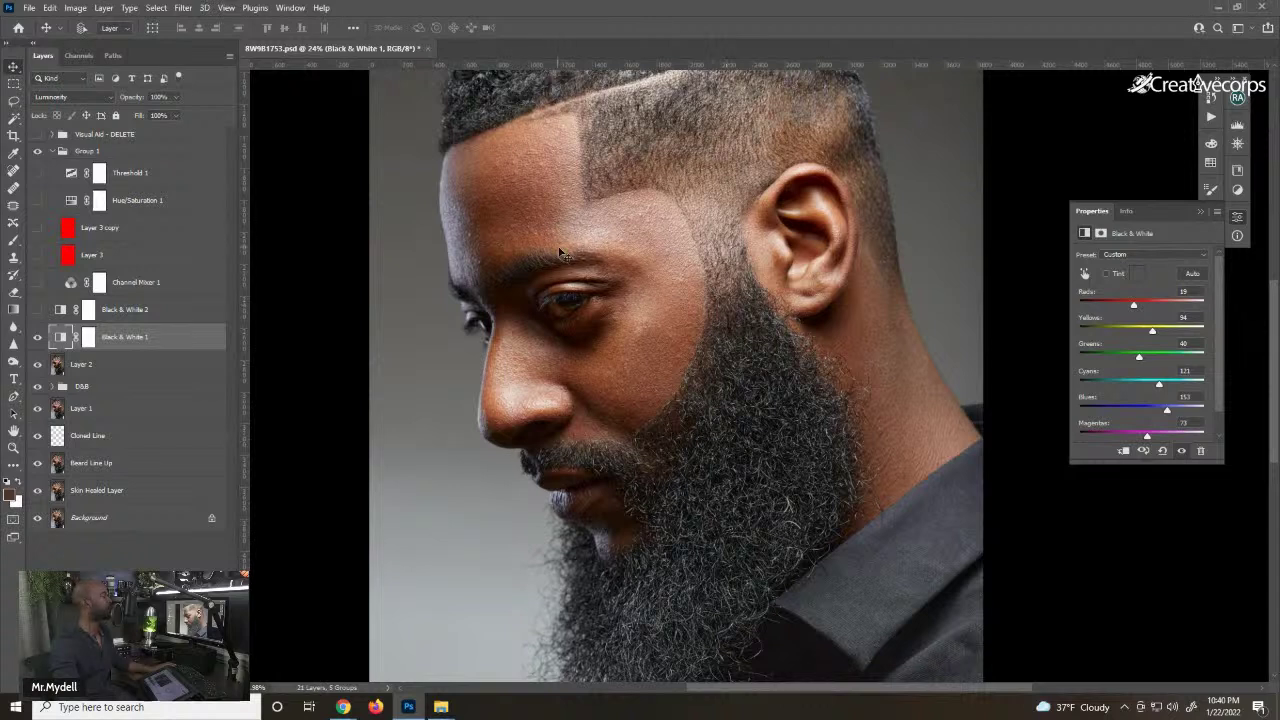
- Show the Black & White 2 adjustment layer and set its opacity to 16%
click(37, 309)
click(60, 310)
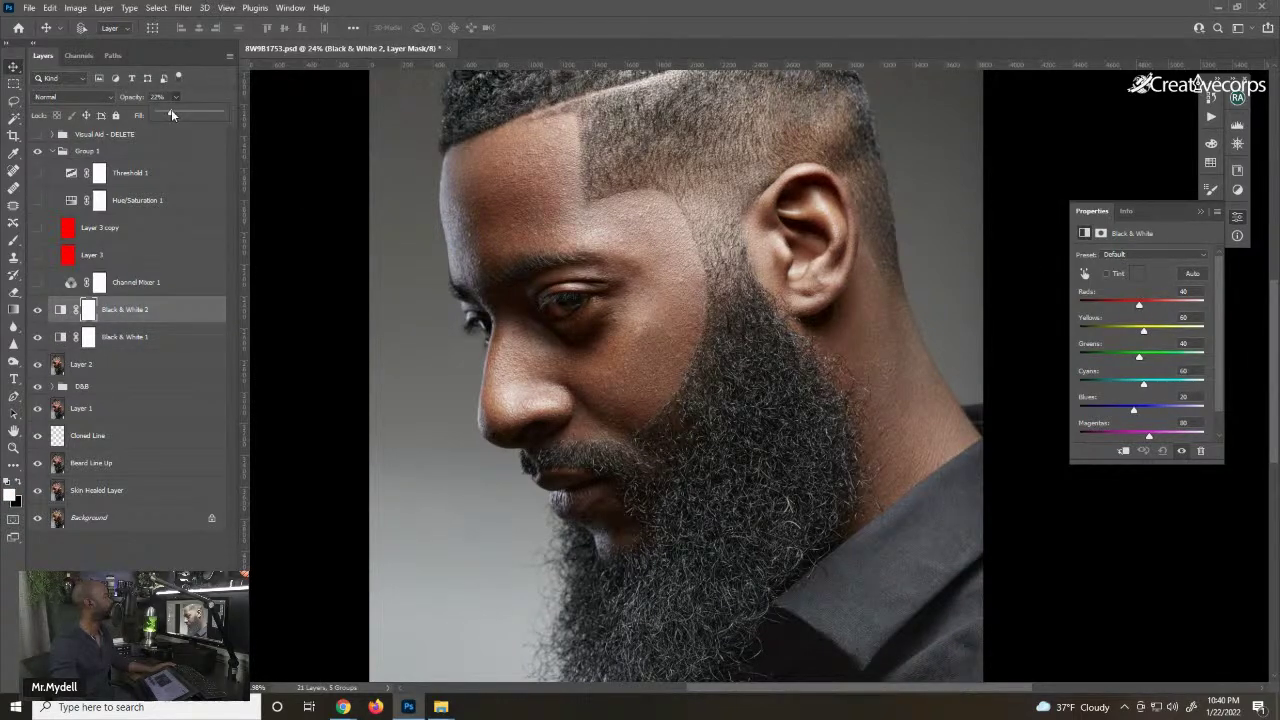
key(1)
key(4)
key(1)
key(6)
click(166, 308)
- Compare the whole retouched portrait with the original Background layer shown alone
key(ctrl+0)
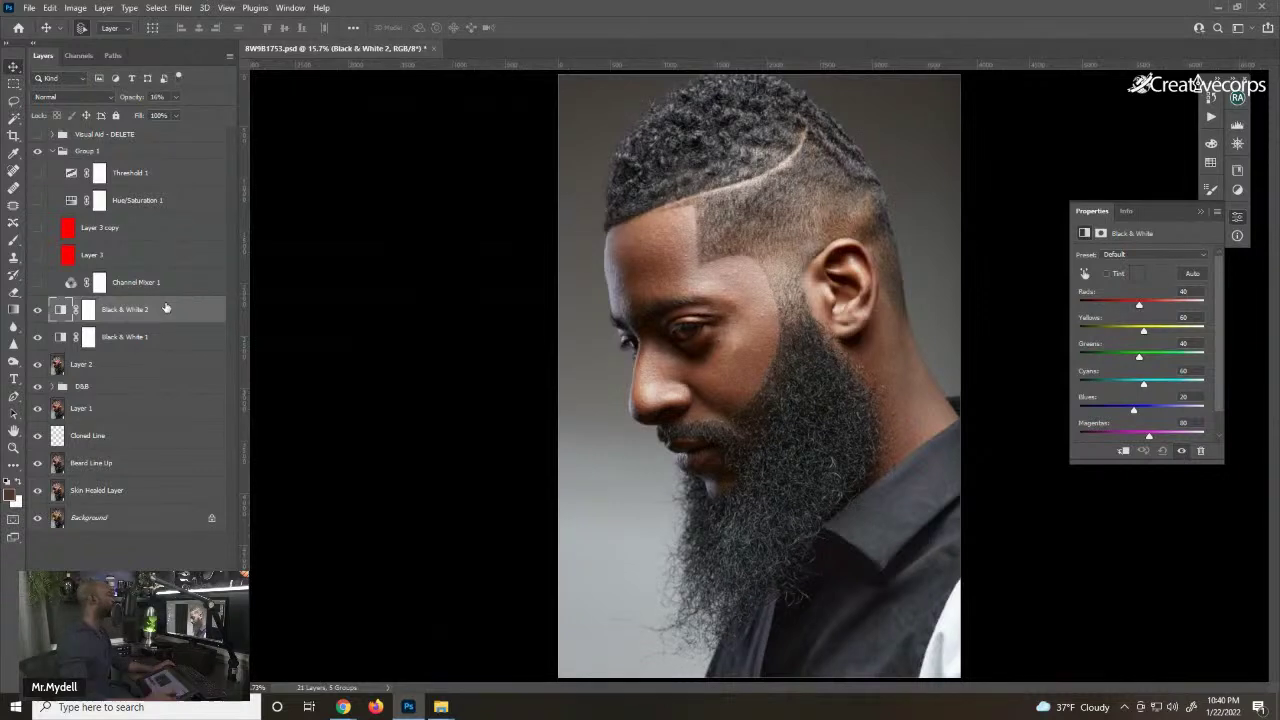
alt+click(38, 517)
alt+click(38, 517)
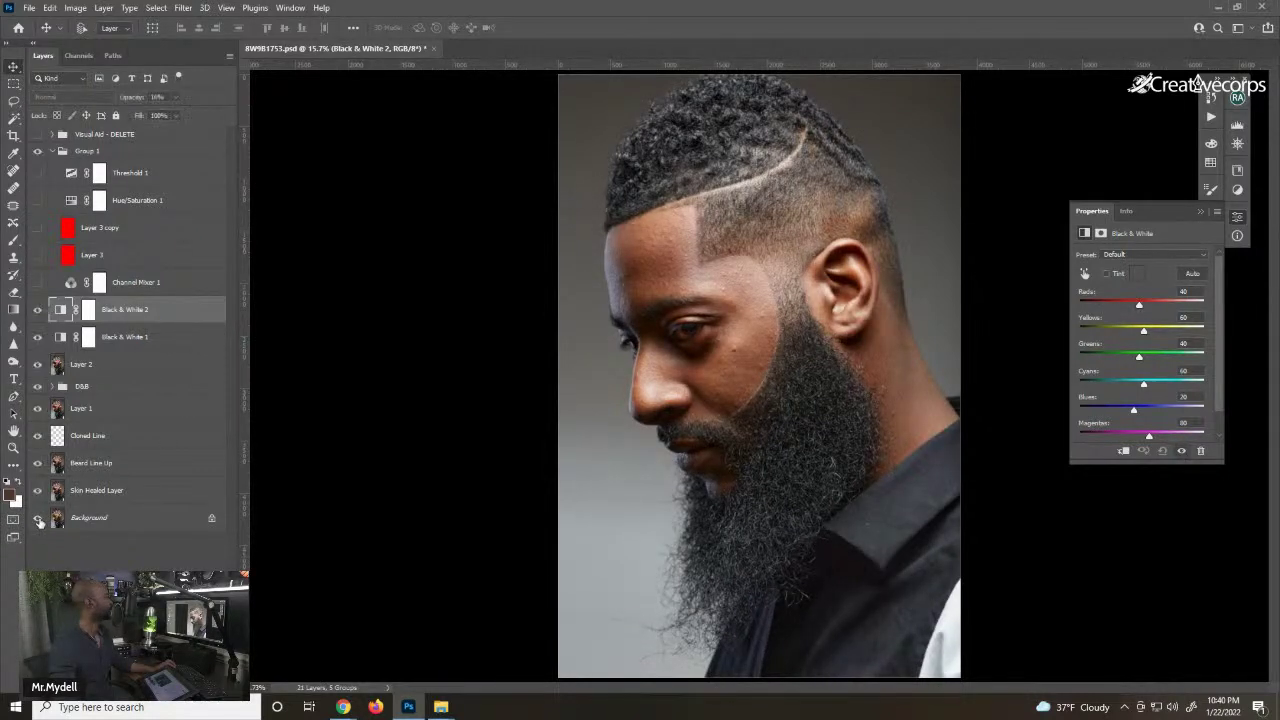
alt+click(38, 517)
alt+click(38, 517)
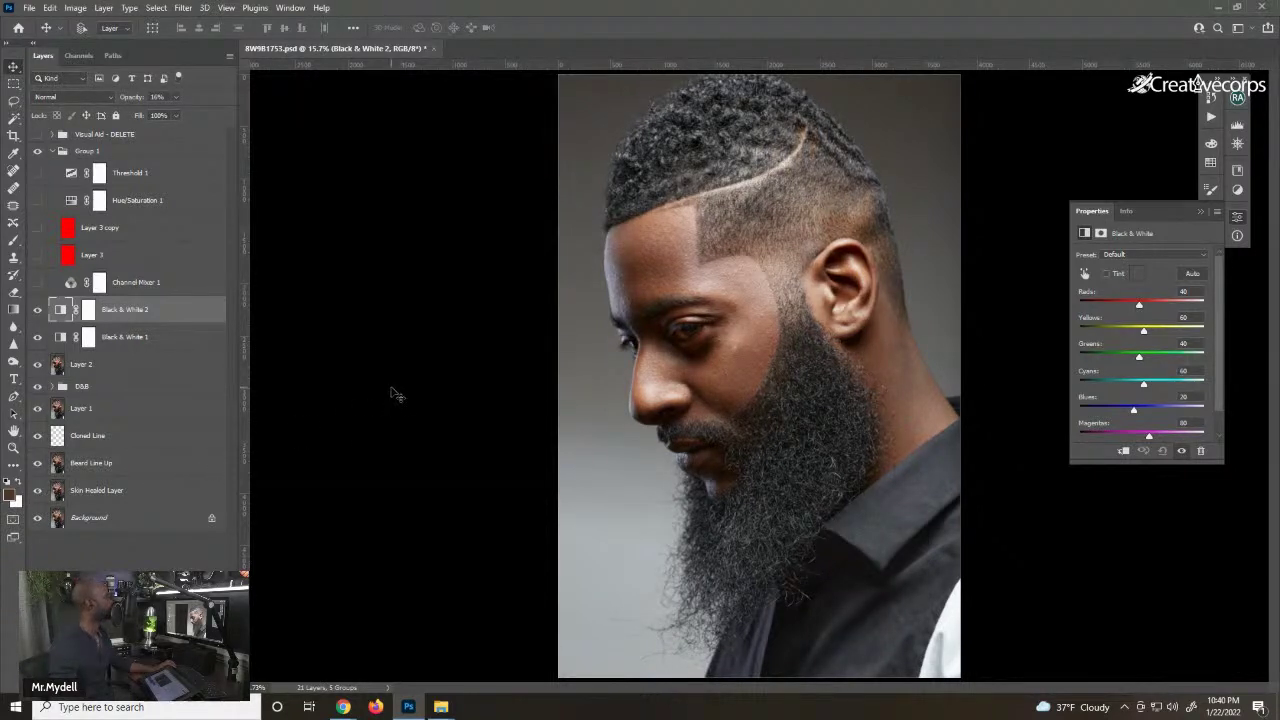
- Collapse Group 1, save the portrait document and close it
click(52, 150)
click(29, 8)
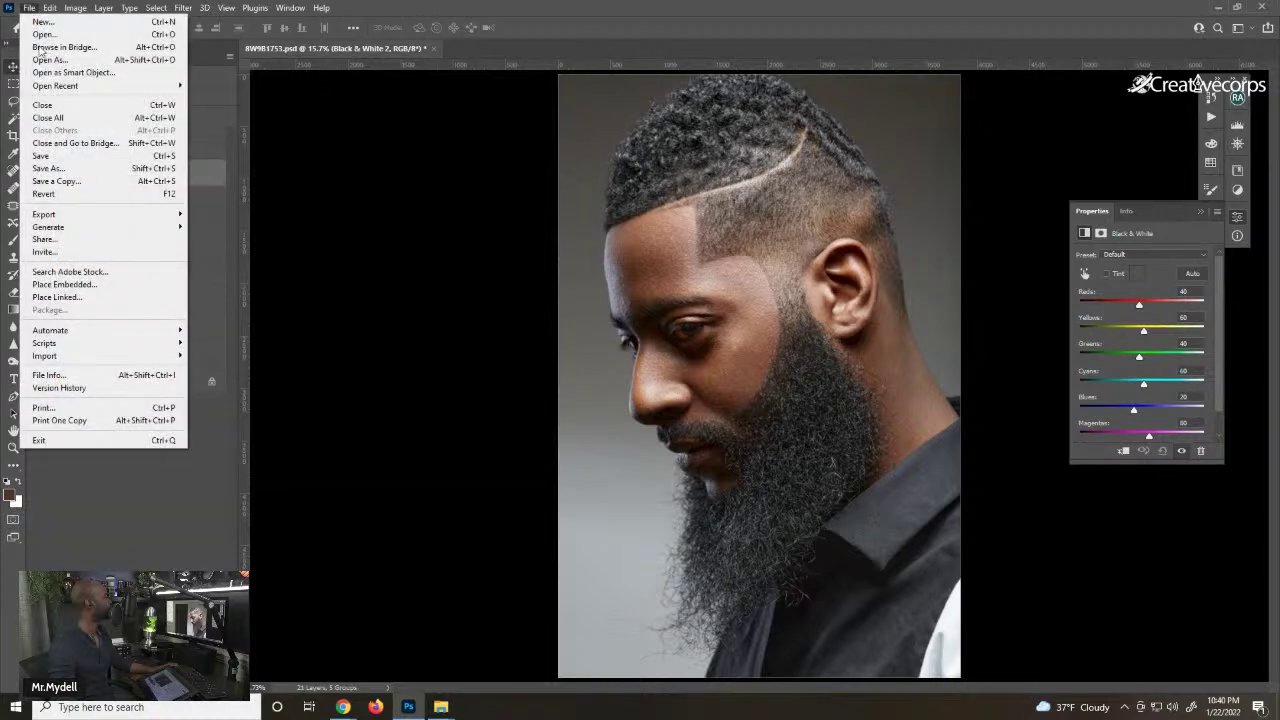
click(65, 148)
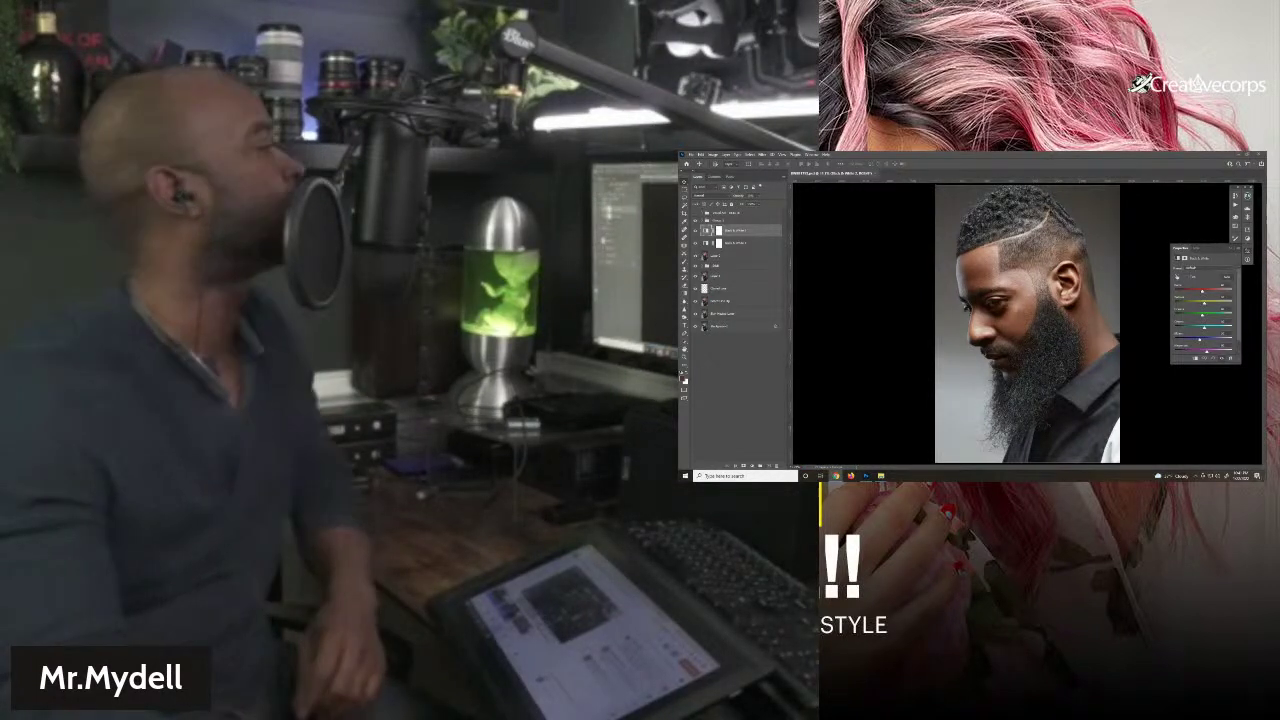
key(ctrl+w)
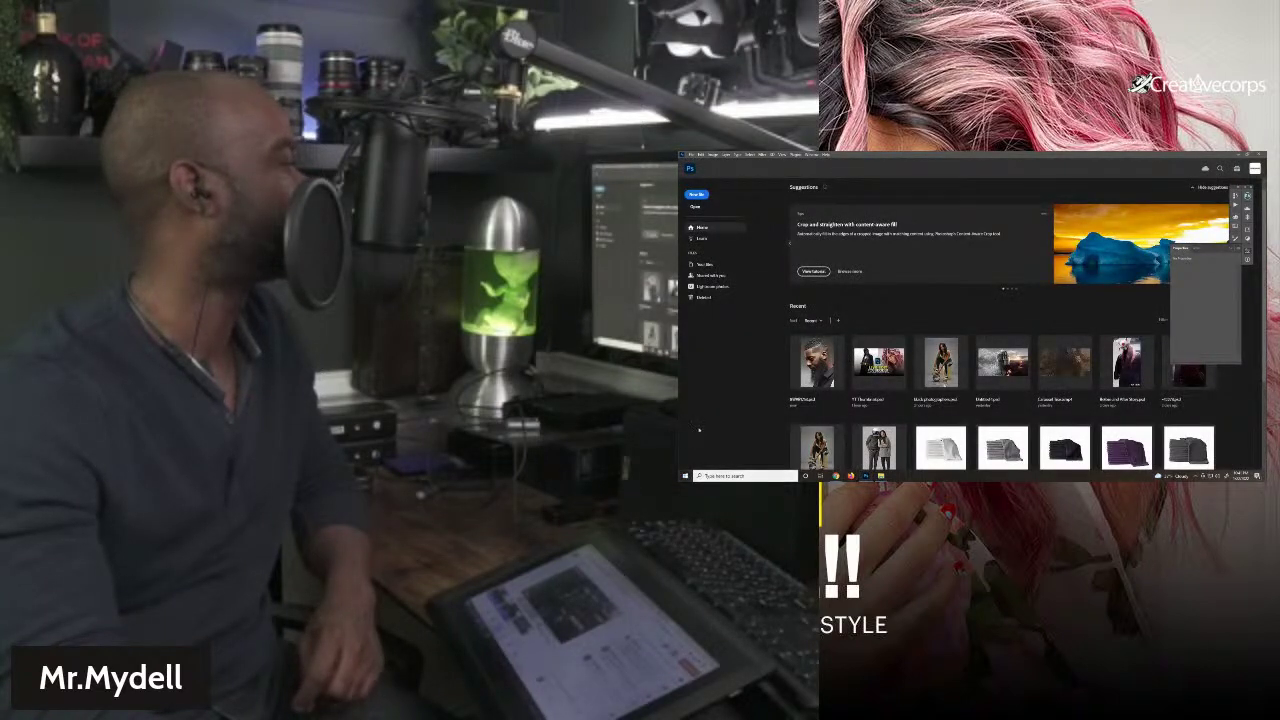
- Minimize Photoshop to get to the desktop
click(686, 476)
click(725, 423)
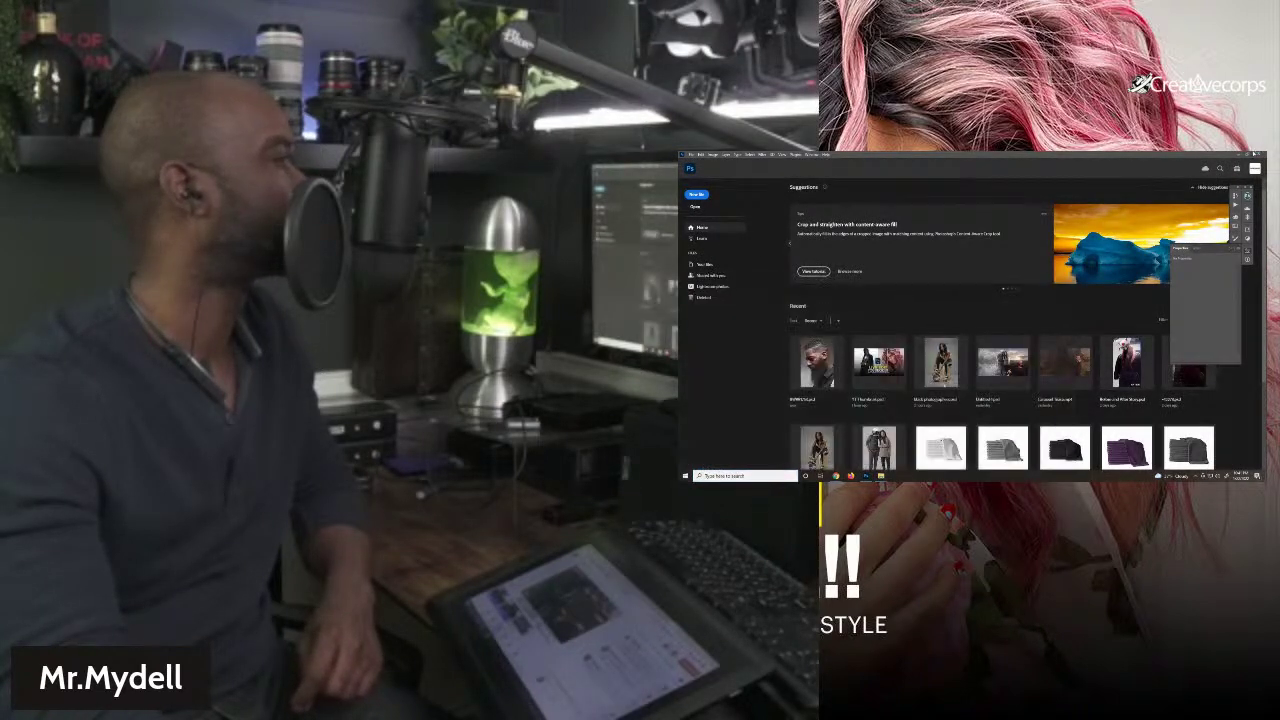
click(1243, 153)
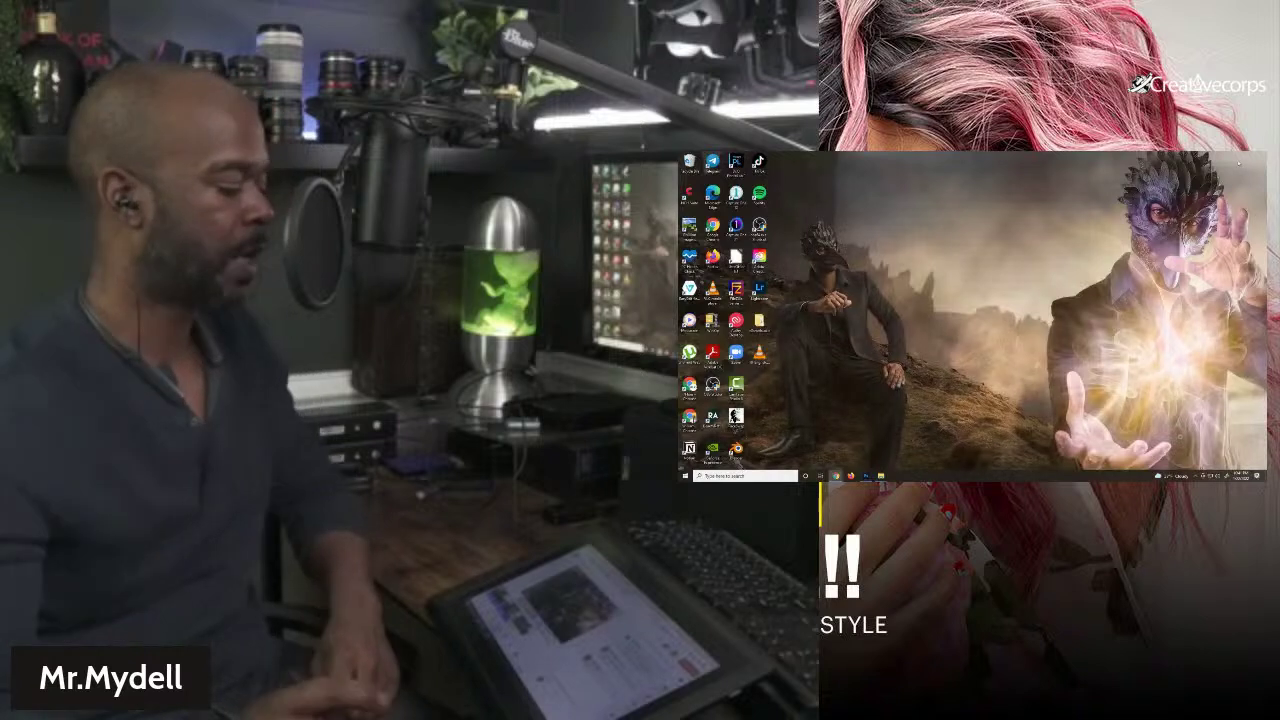
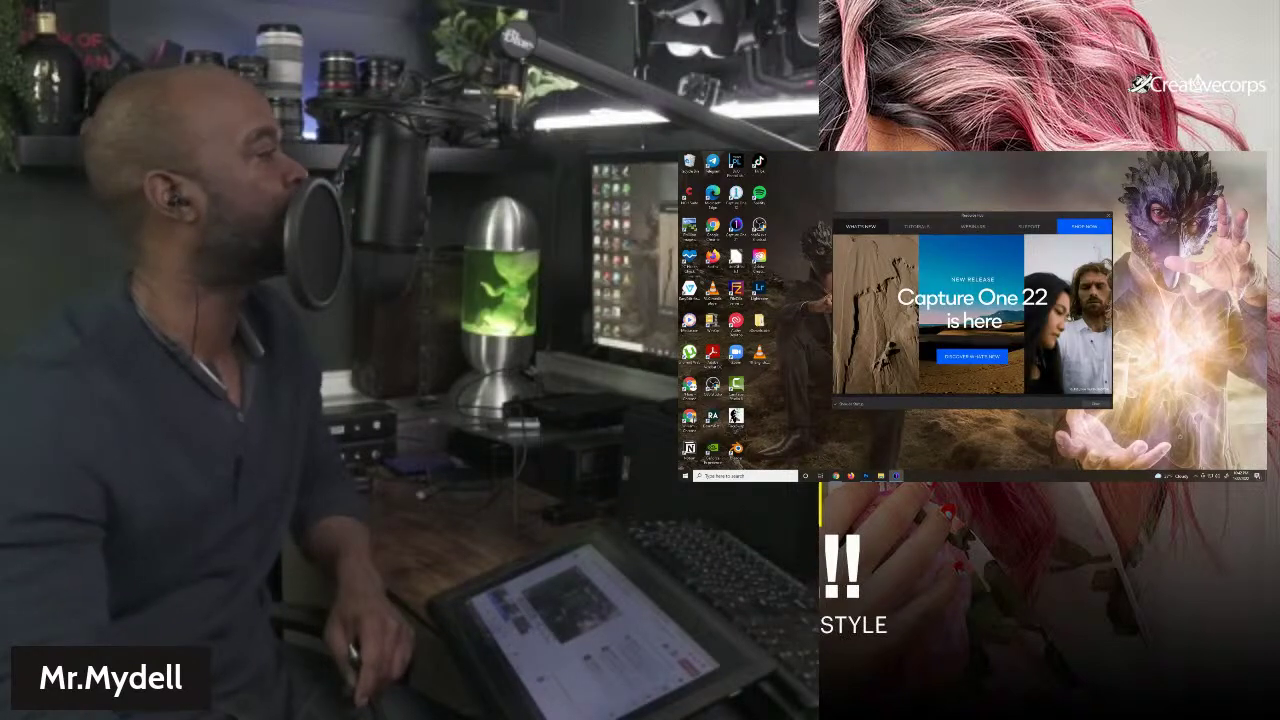
- Switch to Capture One, dismiss the Capture One 22 release window and maximize the image browser window
click(1107, 215)
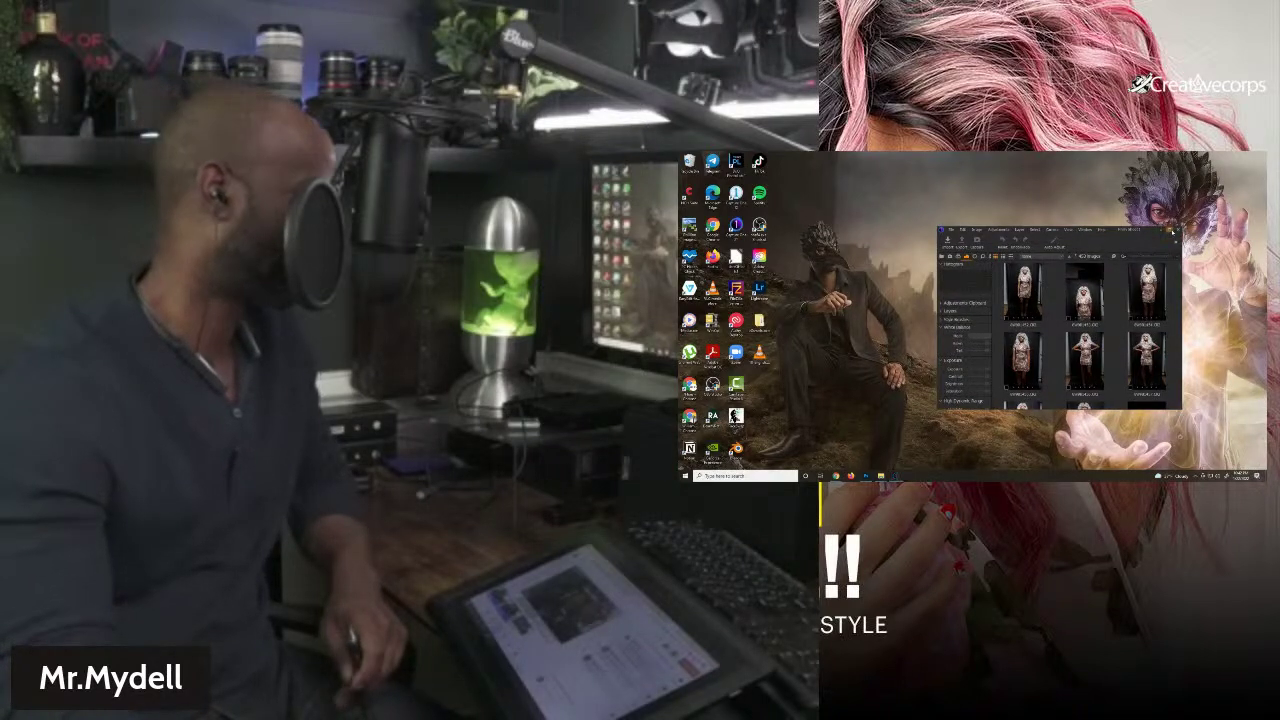
click(1170, 231)
scroll(1156, 397, down, 10)
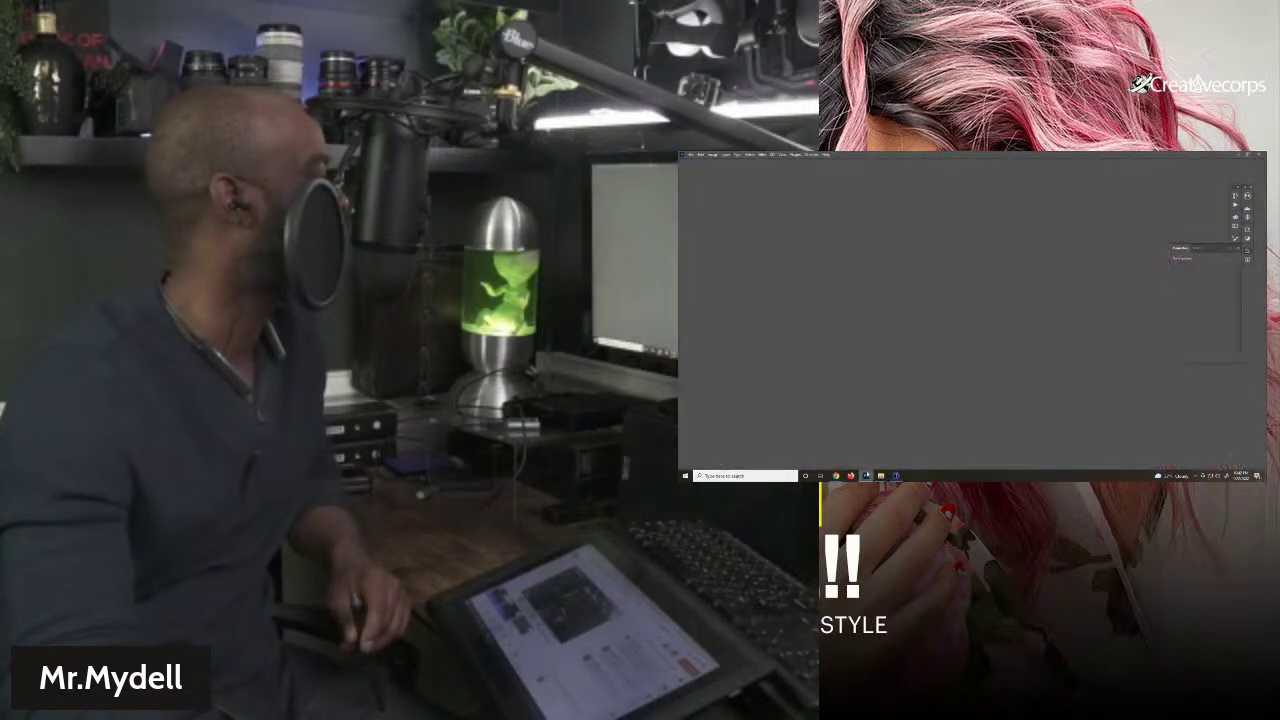
key(alt+Tab)
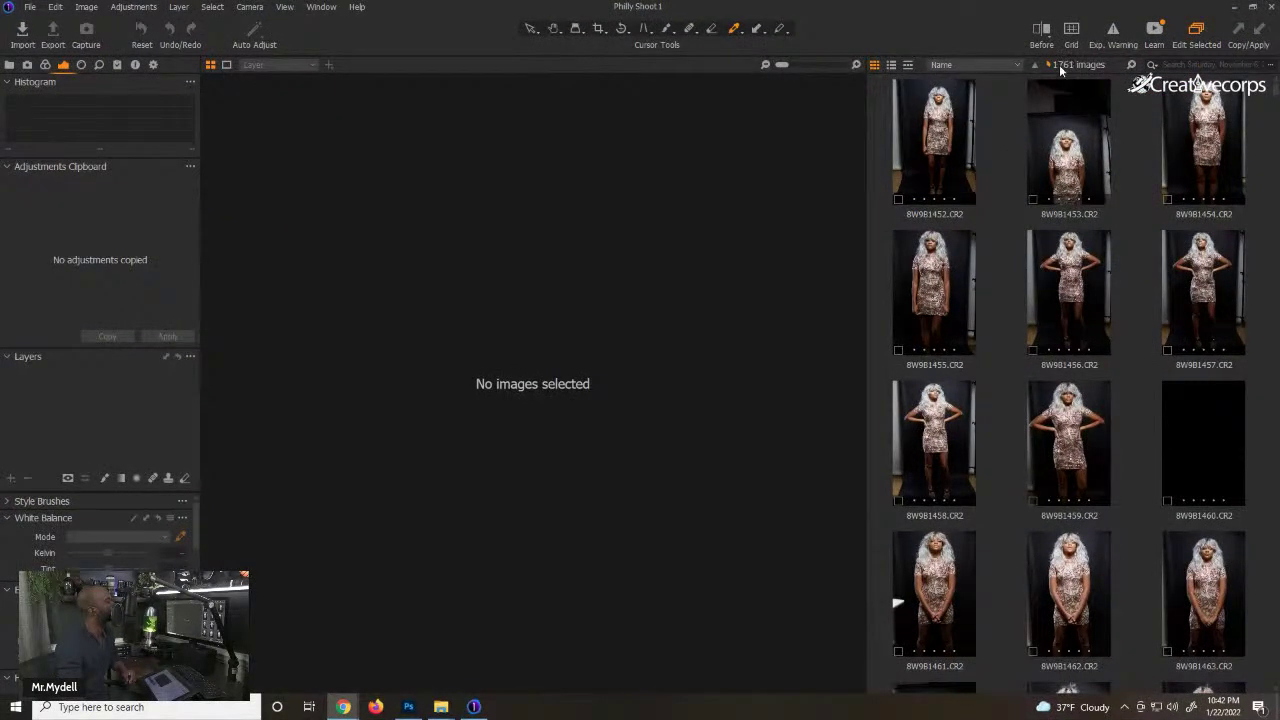
- Search the session's images for "psd" and clear the search
click(1175, 64)
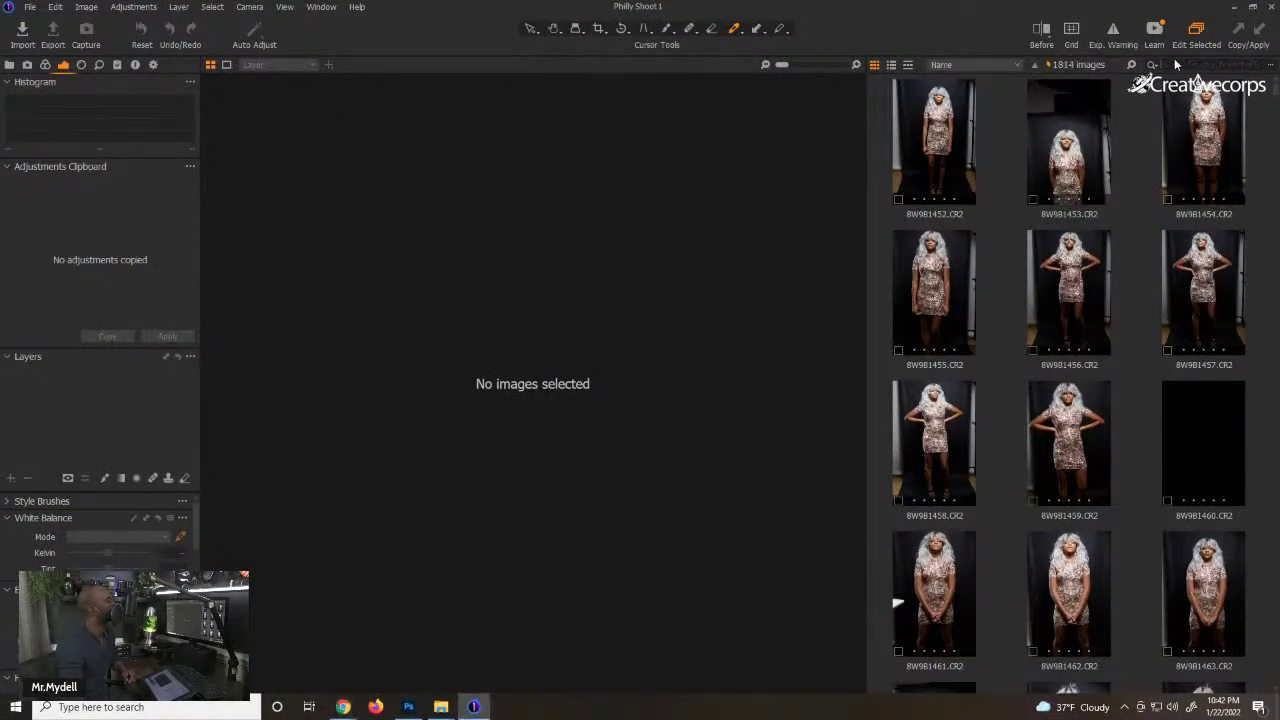
text(psd)
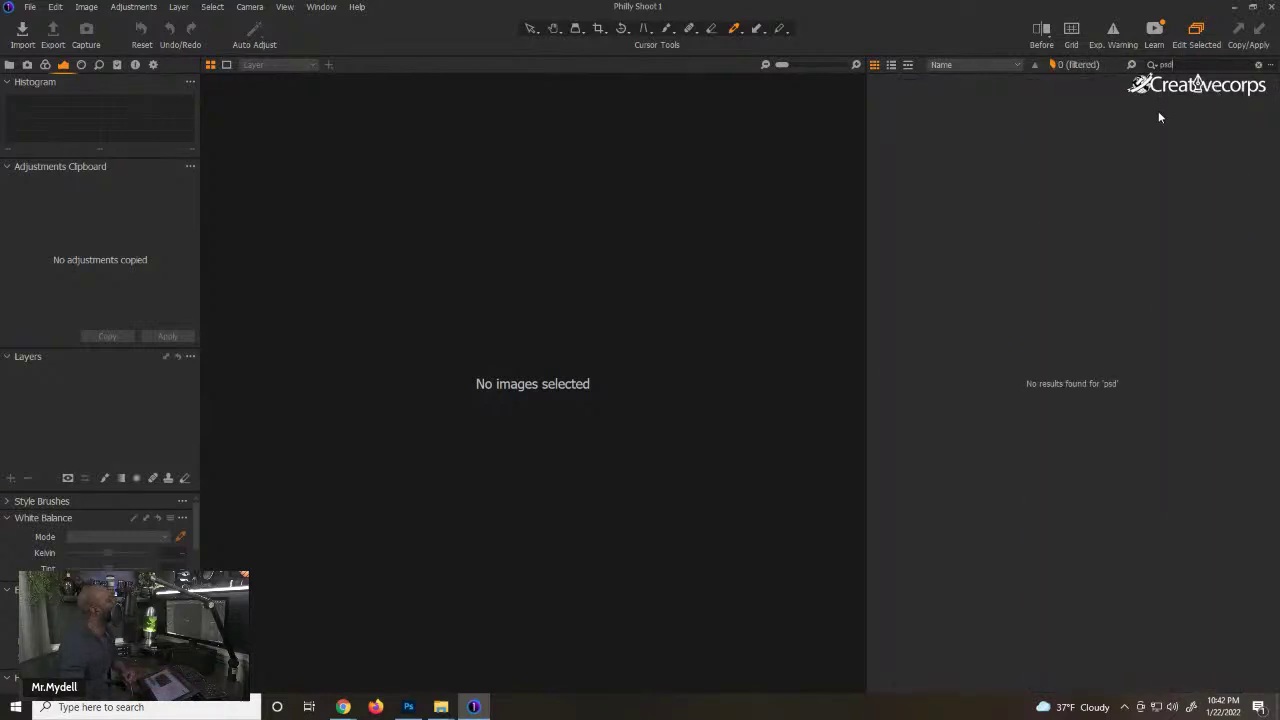
click(1259, 65)
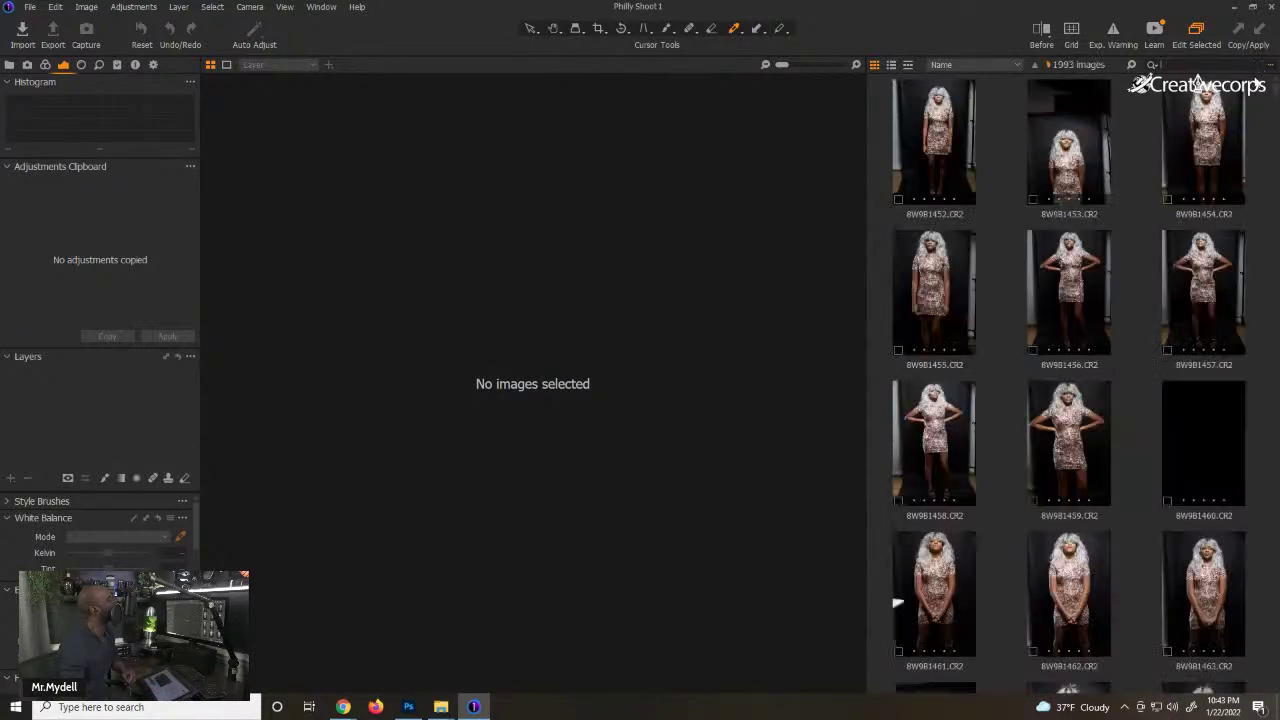
- Browse the session's thumbnails to the blue-haired woman's portraits and preview 8W9B6402.CR2
scroll(1186, 268, down, 20)
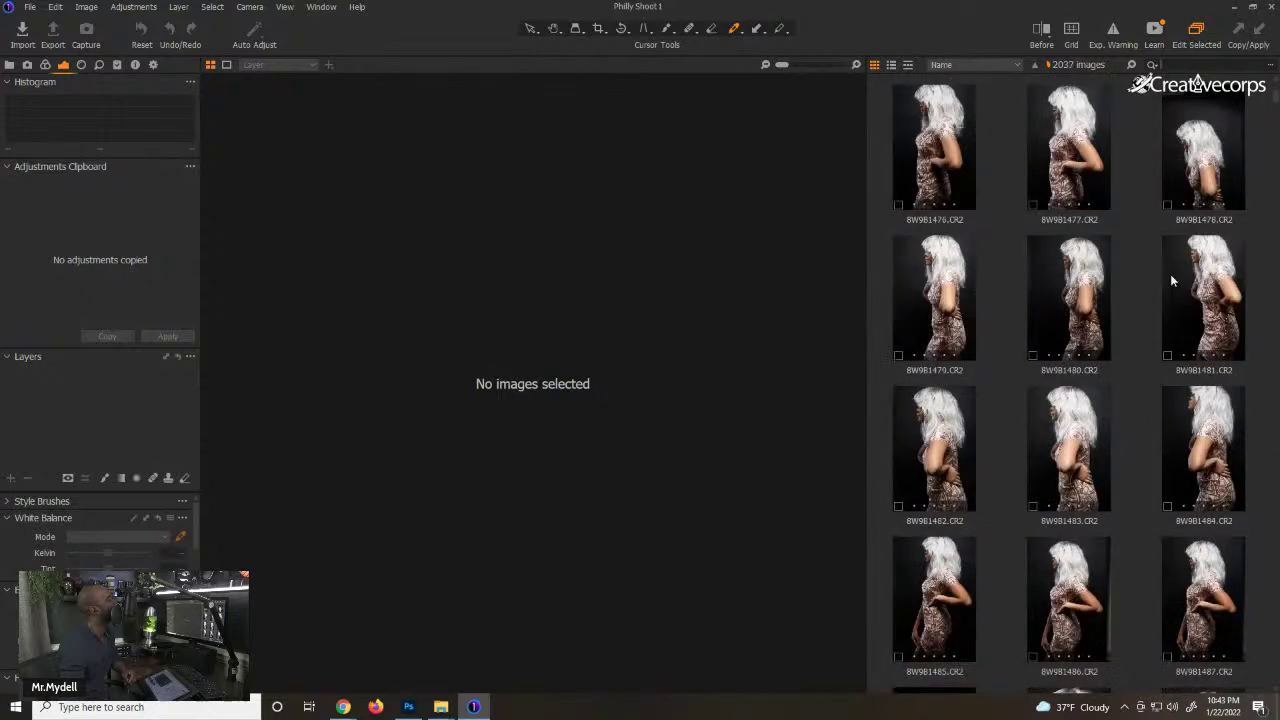
scroll(1154, 317, down, 5)
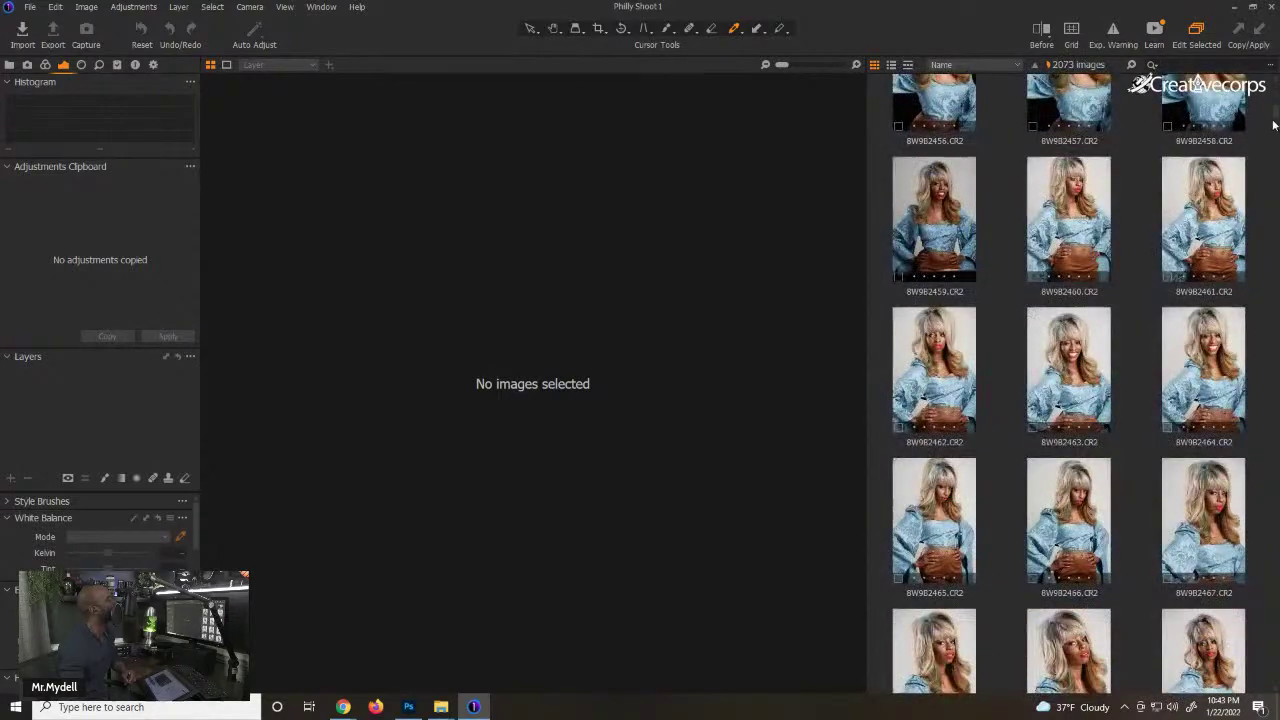
drag(1275, 118, 1277, 692)
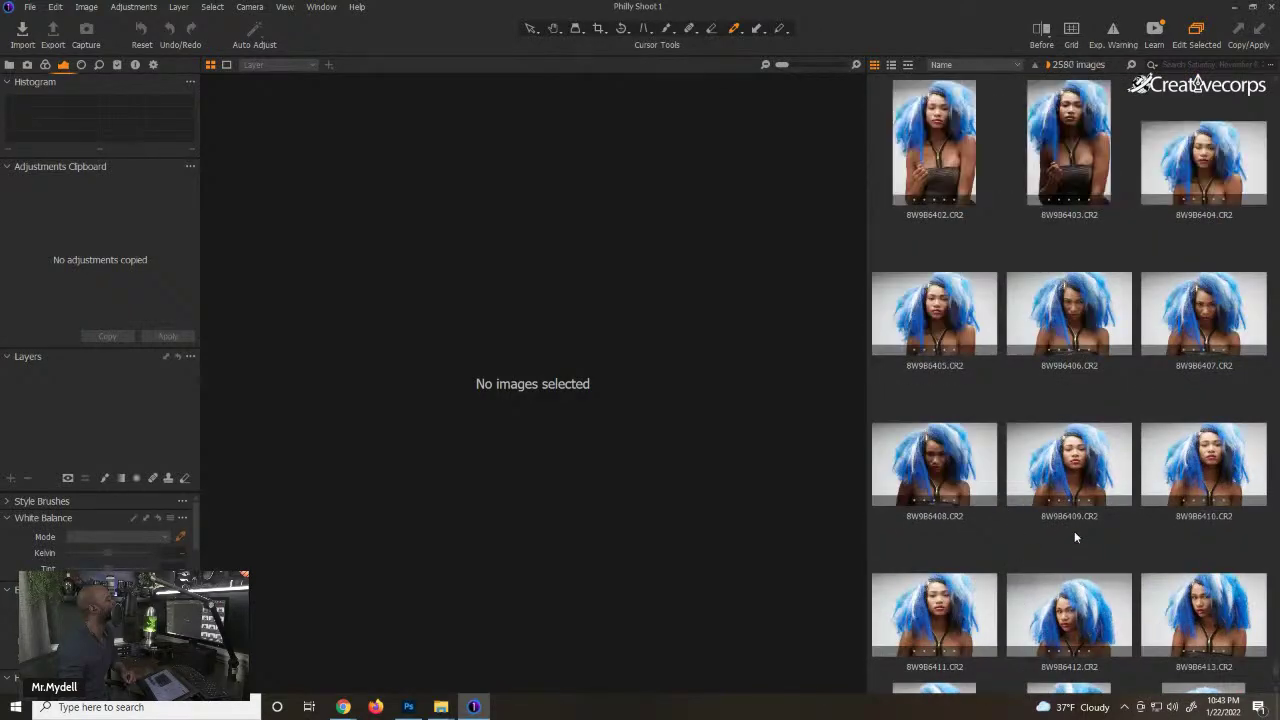
click(953, 163)
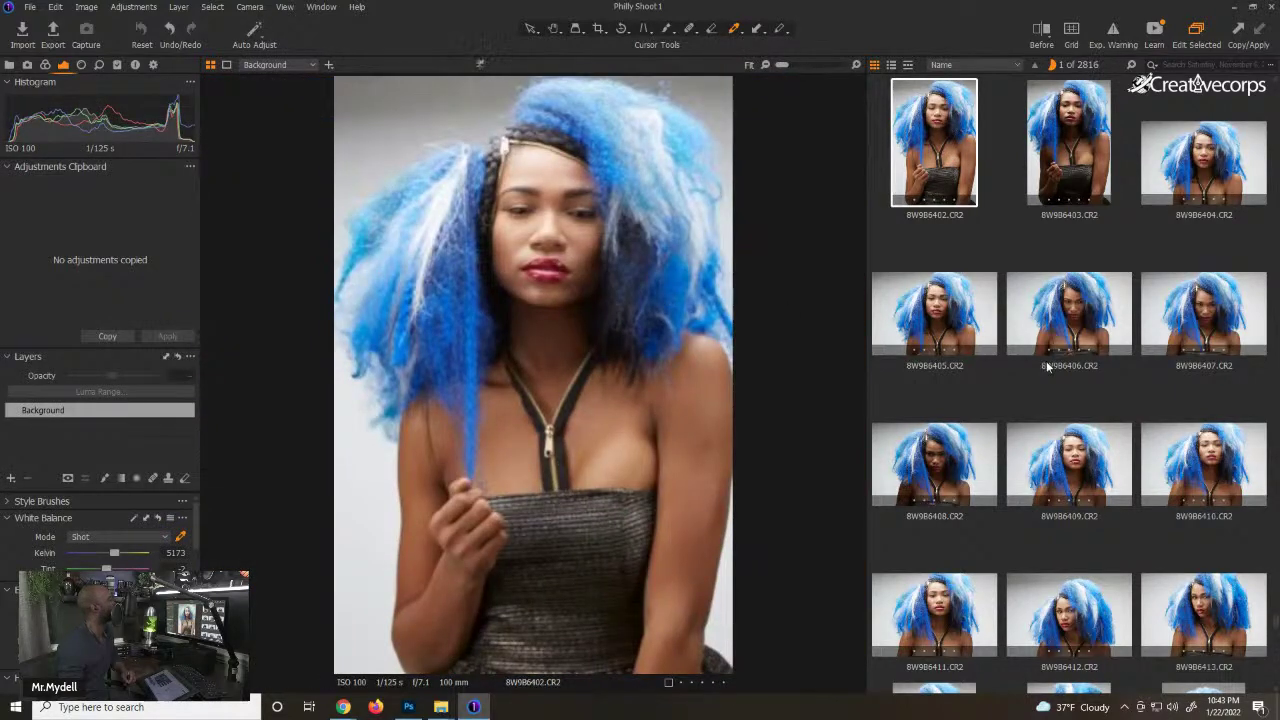
- Browse on to the pink-haired woman's portraits and preview 8W9B6607.CR2 and 8W9B6613.CR2
scroll(1046, 361, down, 8)
scroll(975, 424, down, 13)
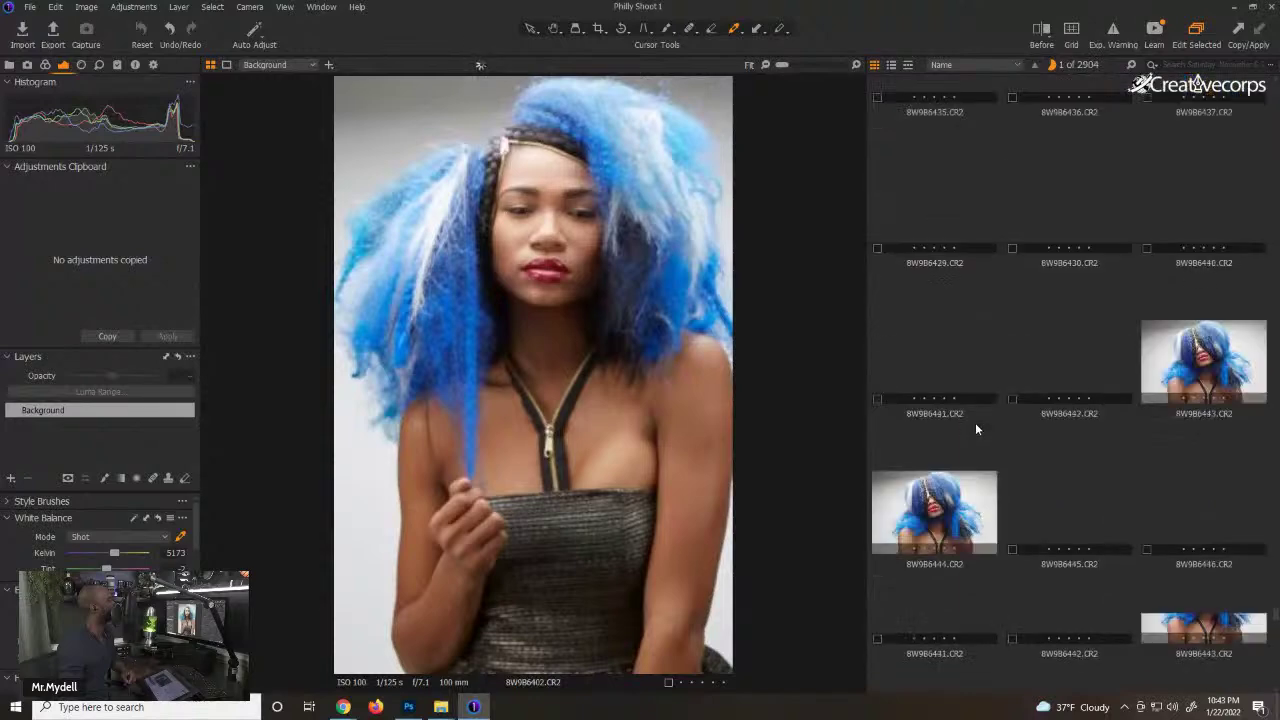
scroll(972, 415, down, 17)
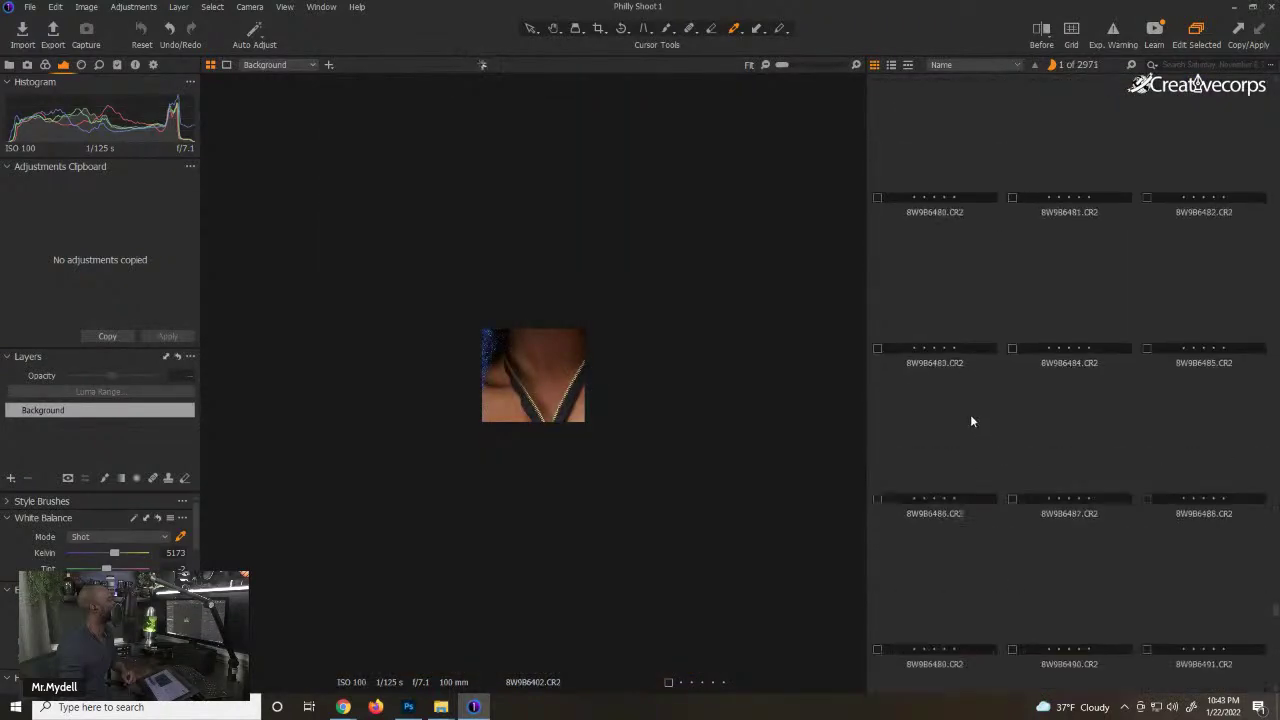
scroll(970, 414, down, 19)
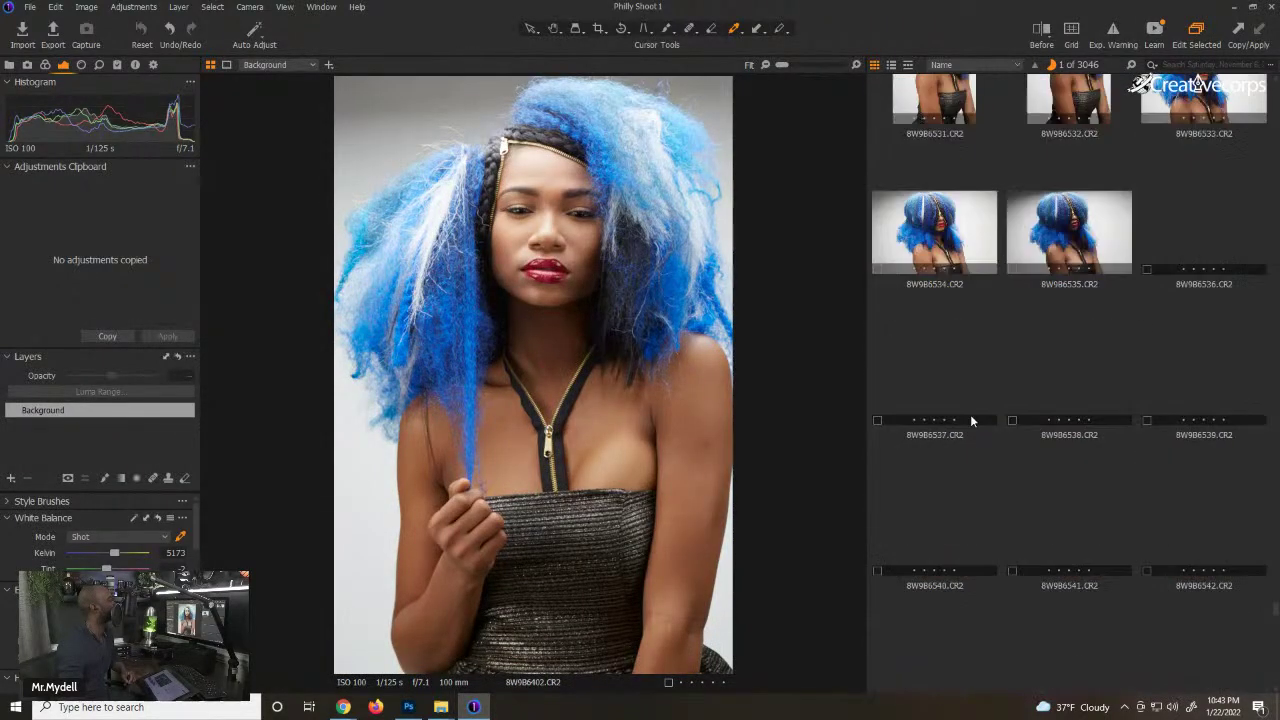
scroll(971, 415, down, 10)
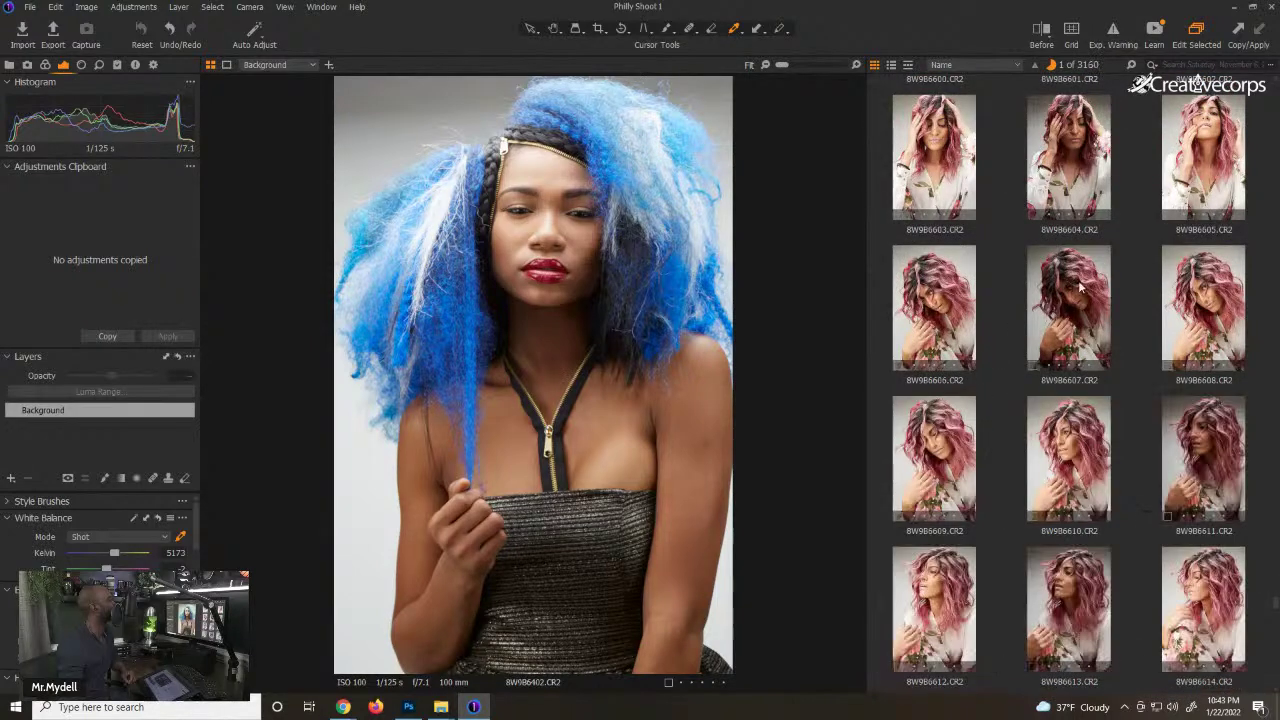
click(1080, 288)
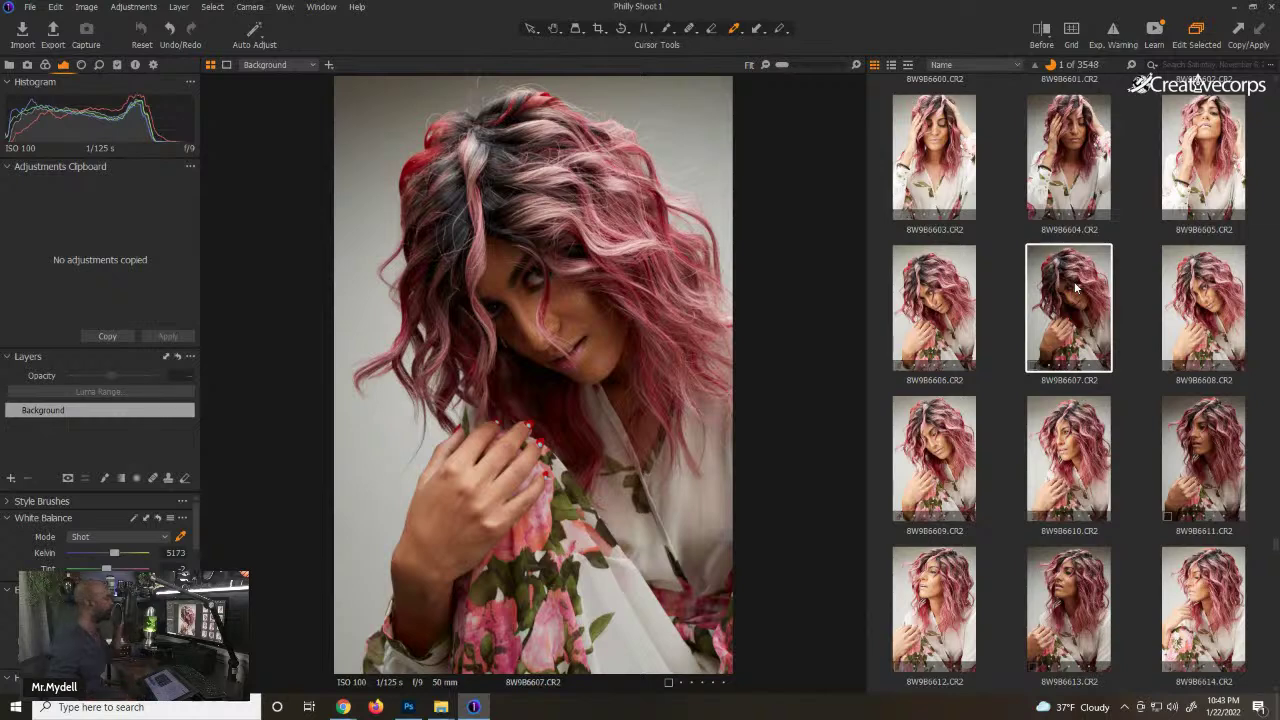
scroll(1055, 408, down, 3)
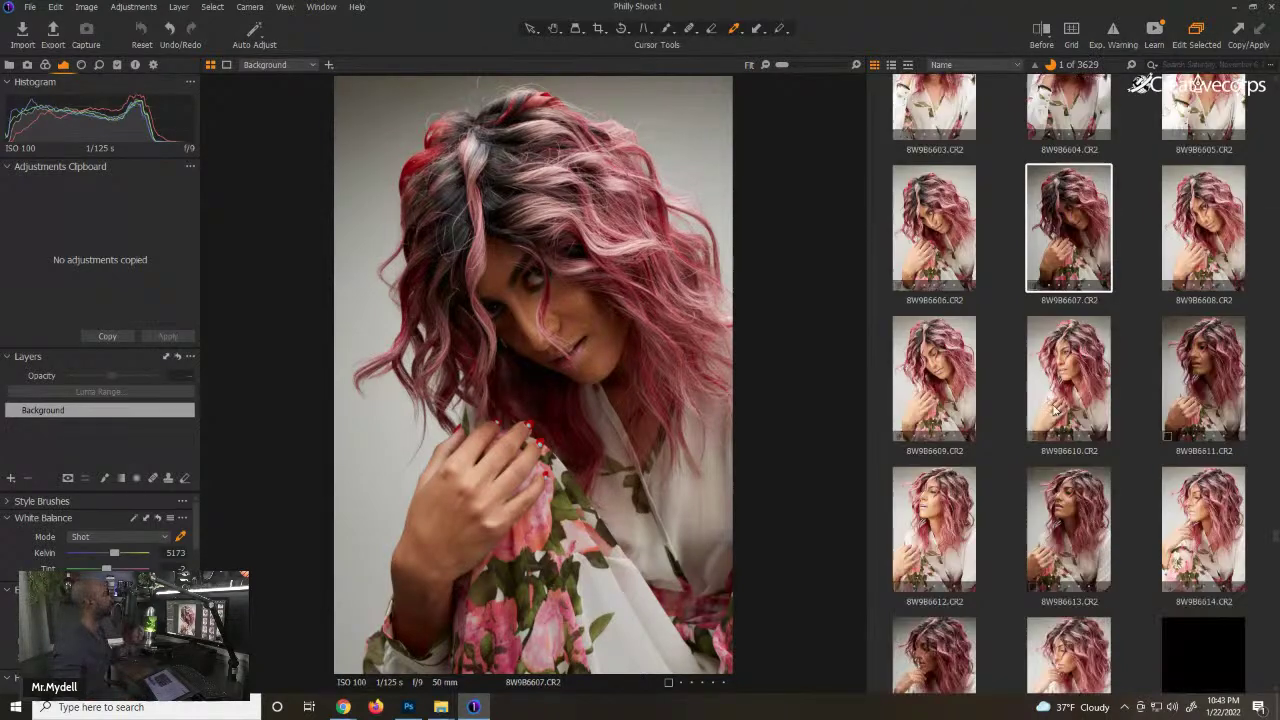
click(1088, 306)
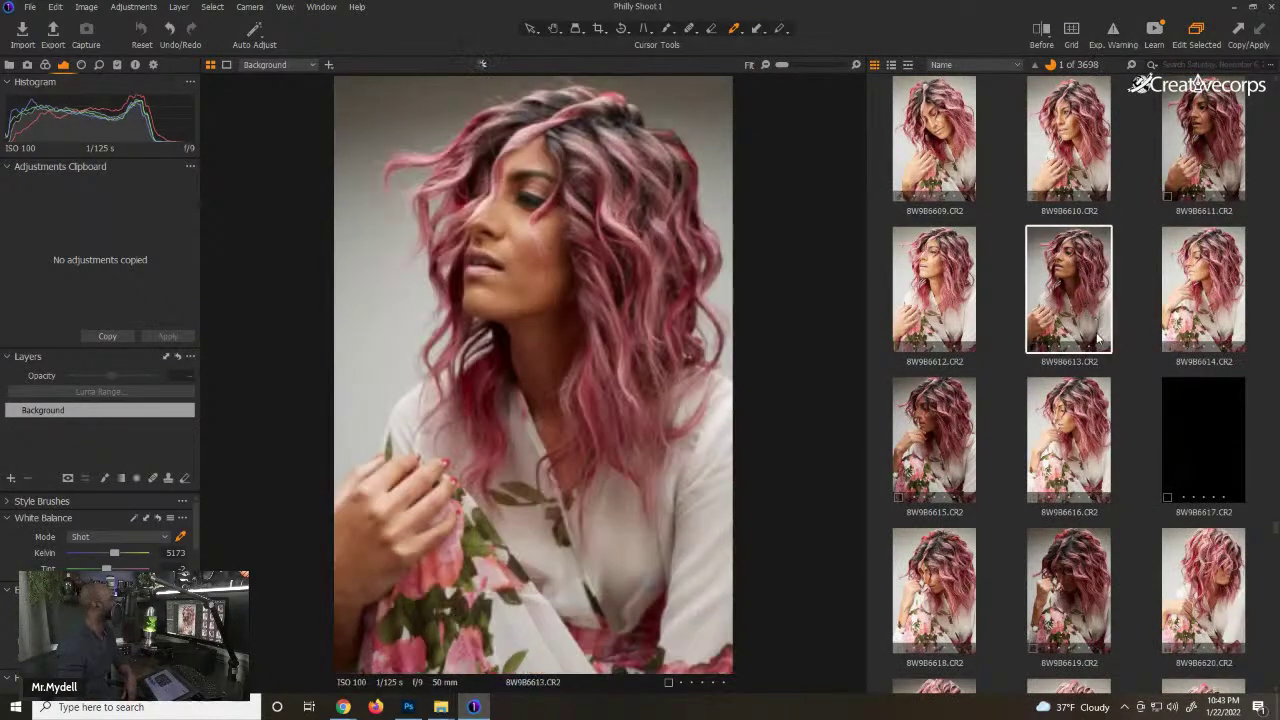
- Browse the pink-haired woman's portraits, previewing 8W9B6631.CR2 and 8W9B6637.CR2, and continue to the copper-haired woman's thumbnails
scroll(1088, 306, down, 7)
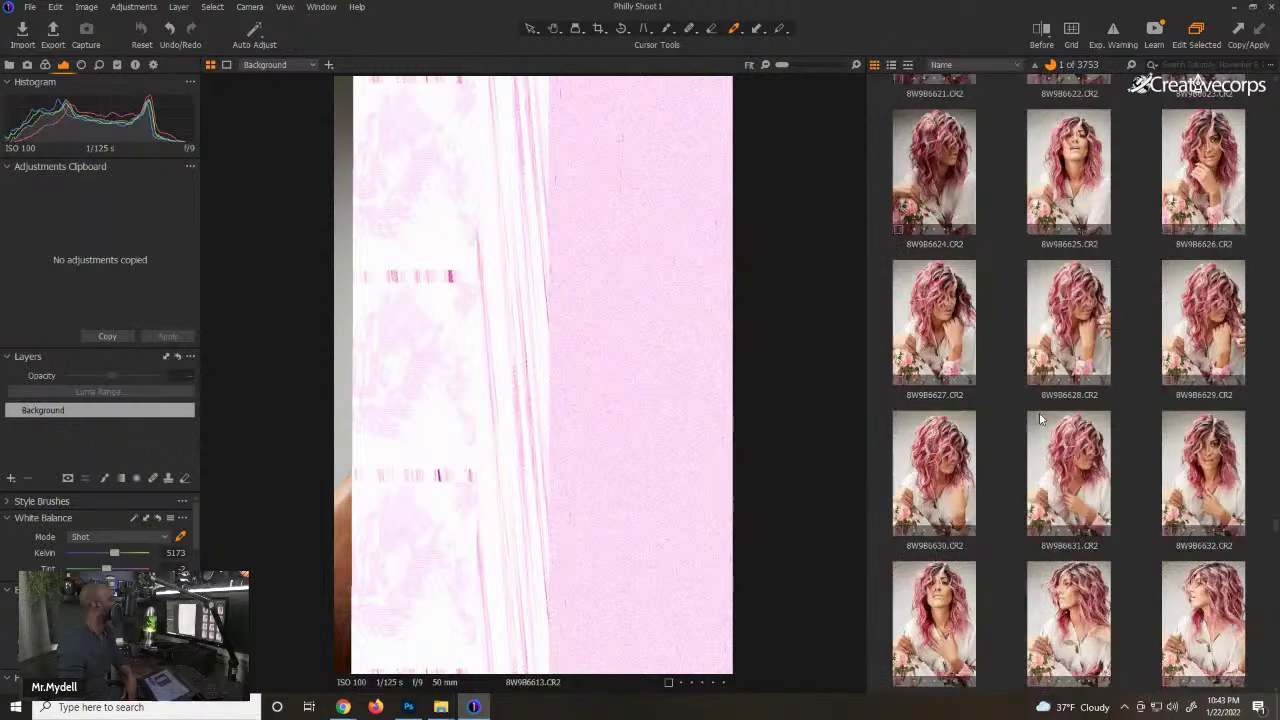
click(1039, 419)
scroll(1060, 440, down, 5)
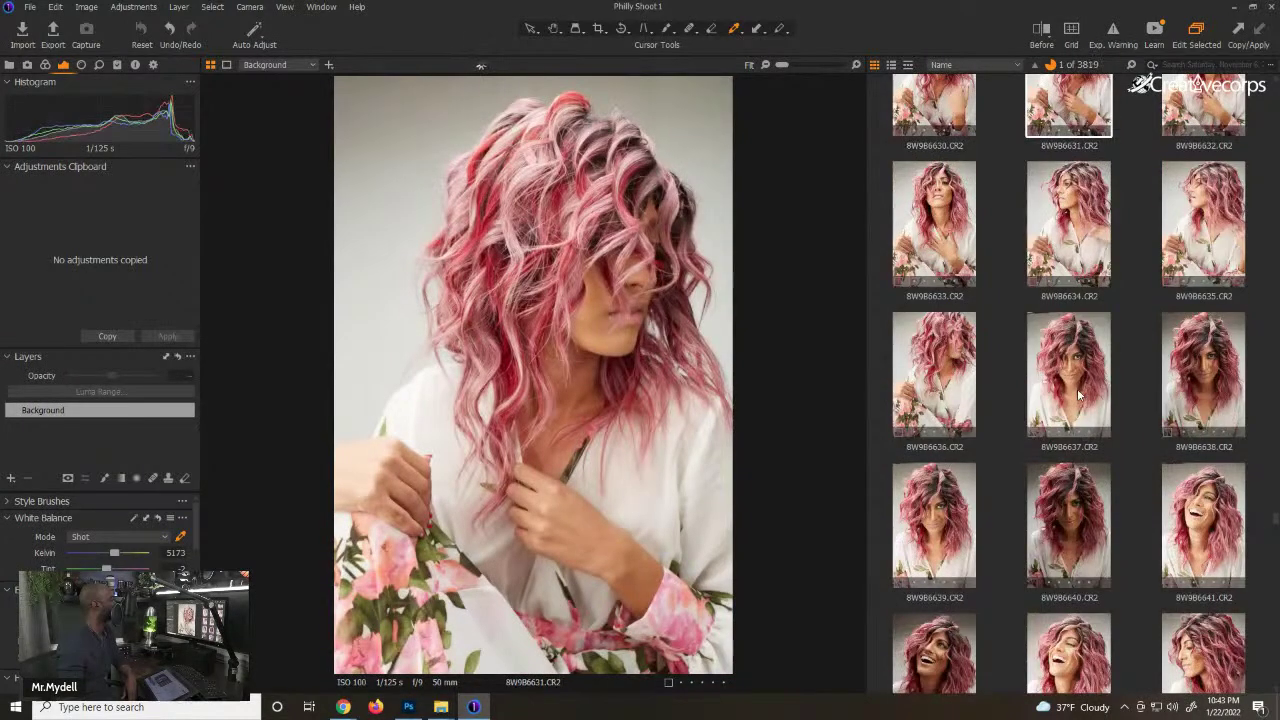
click(1078, 395)
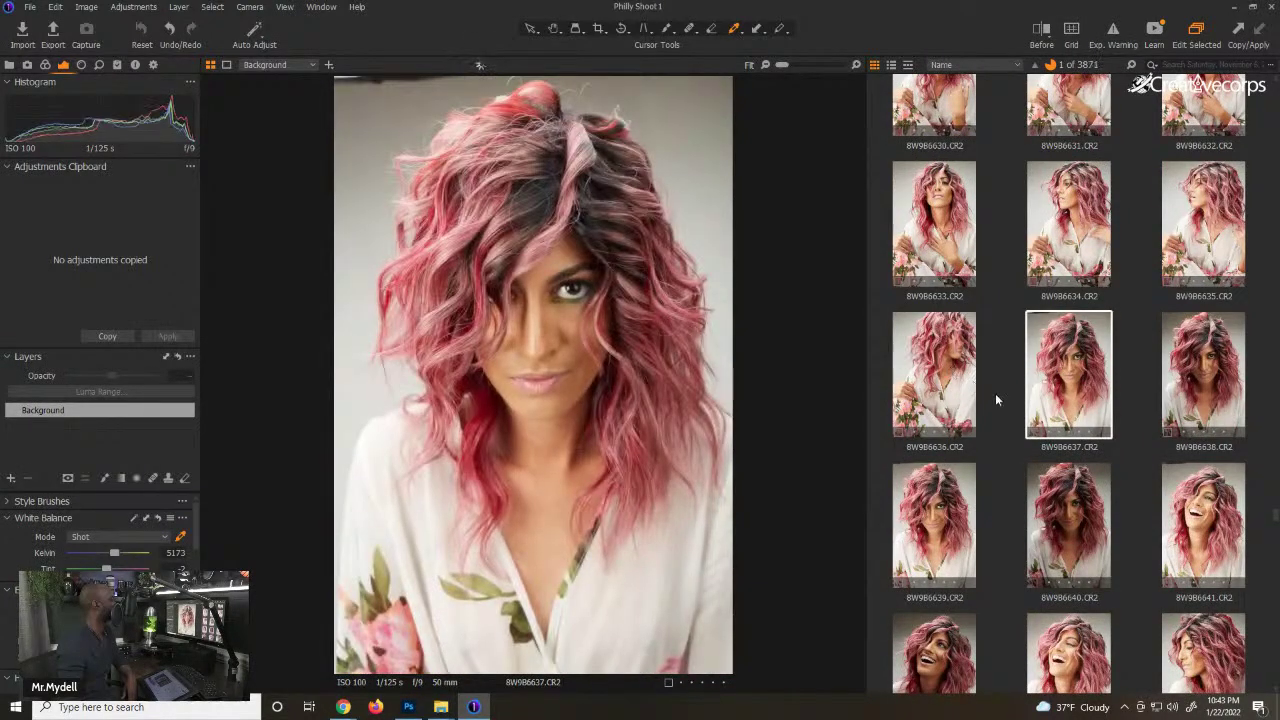
scroll(995, 400, up, 3)
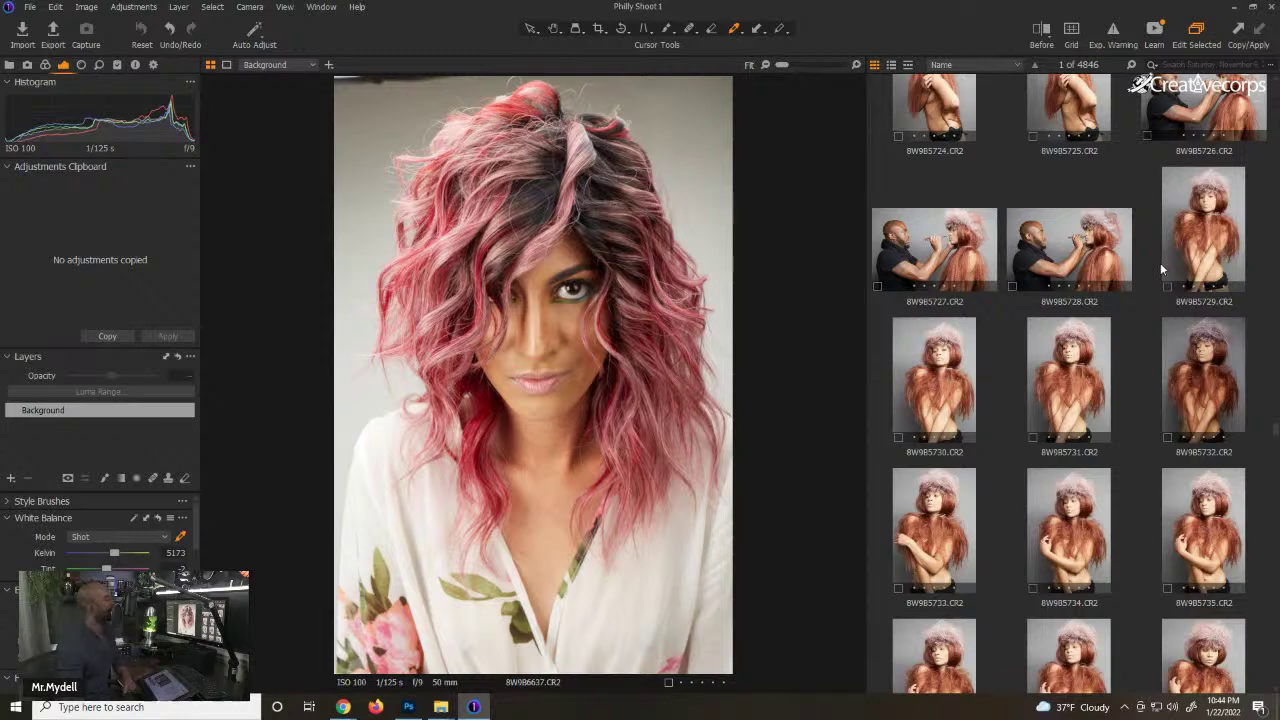
scroll(1138, 287, up, 2)
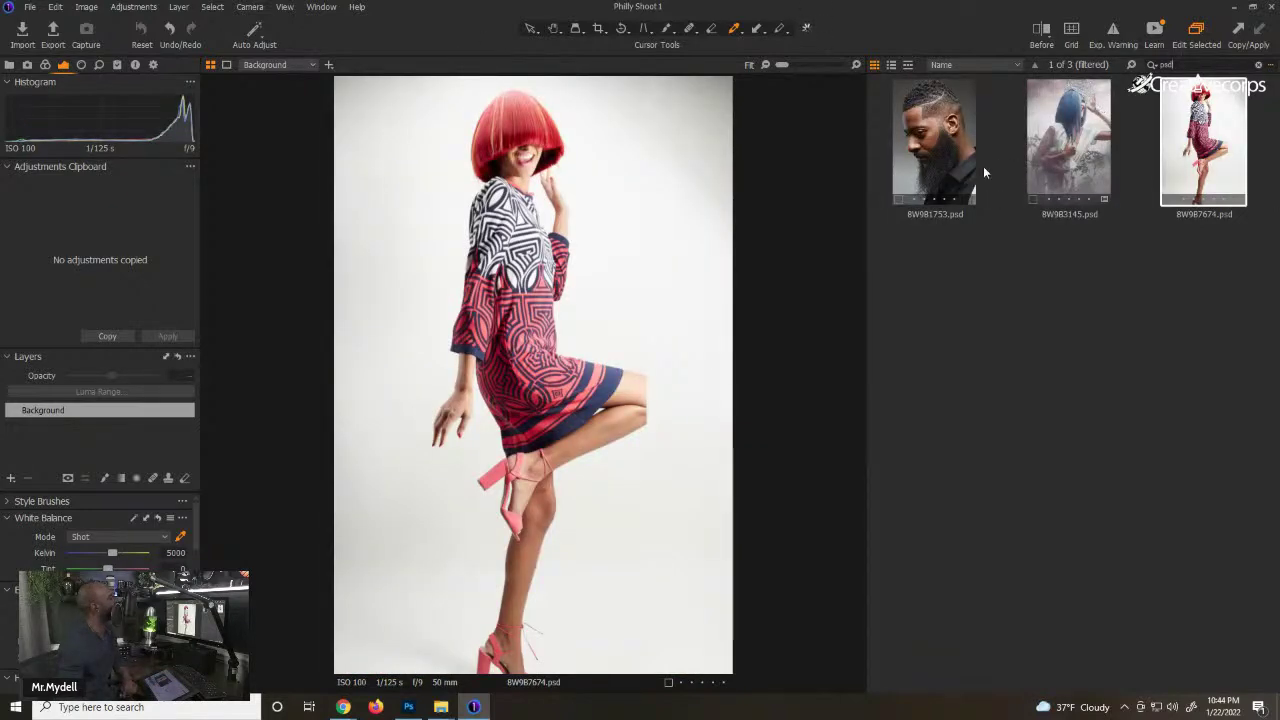
- With the session filtered by "psd", preview 8W9B1753.psd and inspect the bearded man's facial skin up close
click(943, 187)
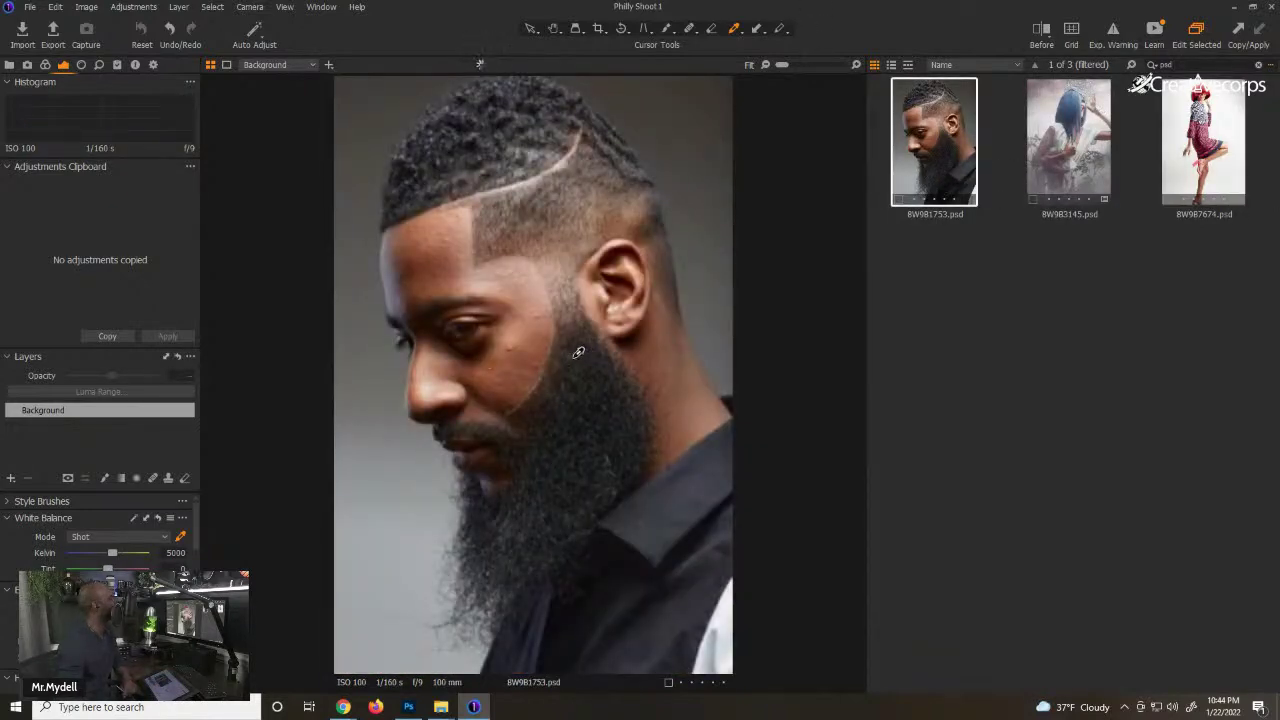
scroll(489, 301, up, 2)
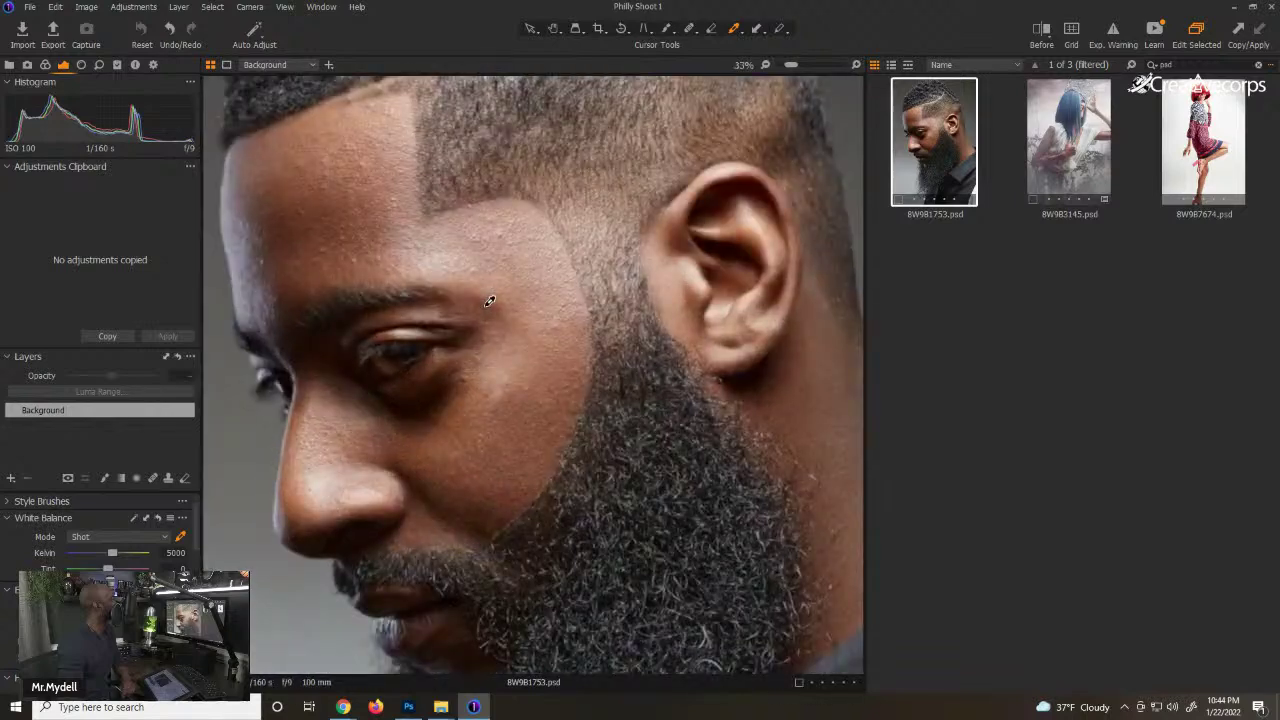
scroll(489, 301, up, 1)
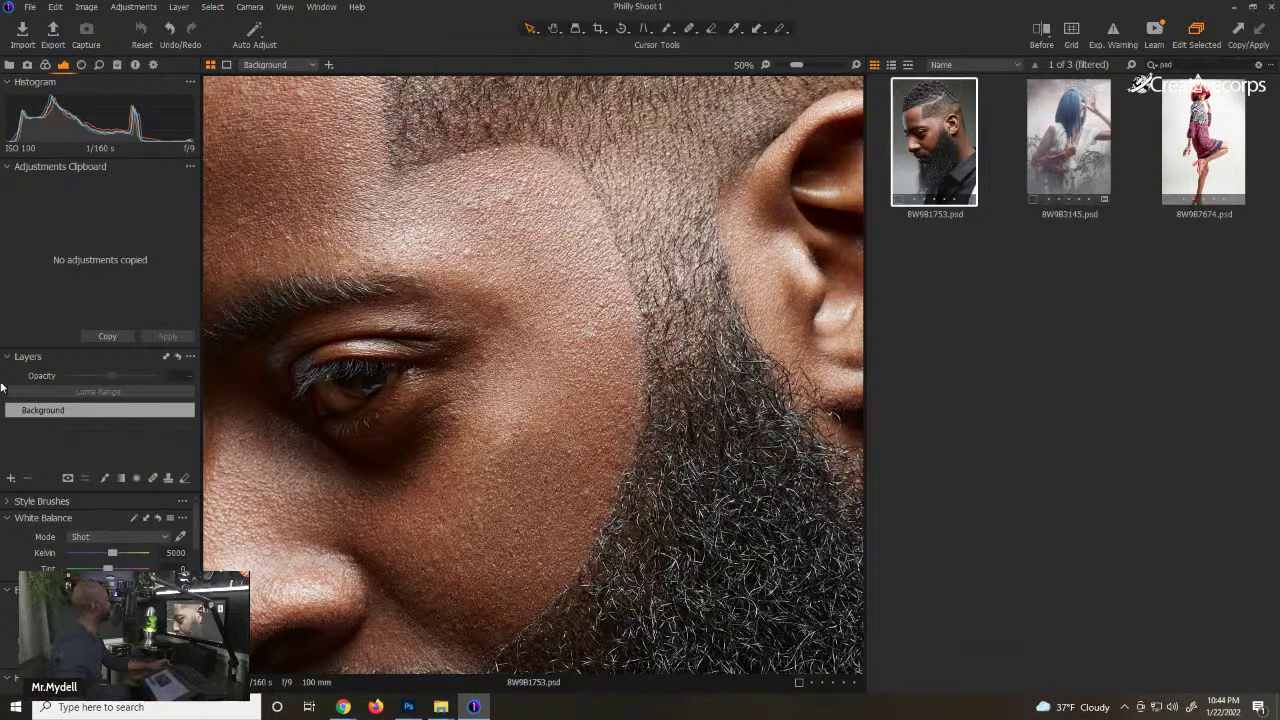
- Preview 8W9B3145.psd and 8W9B7674.psd, and return to the bearded man's portrait 8W9B1753.psd
click(1068, 145)
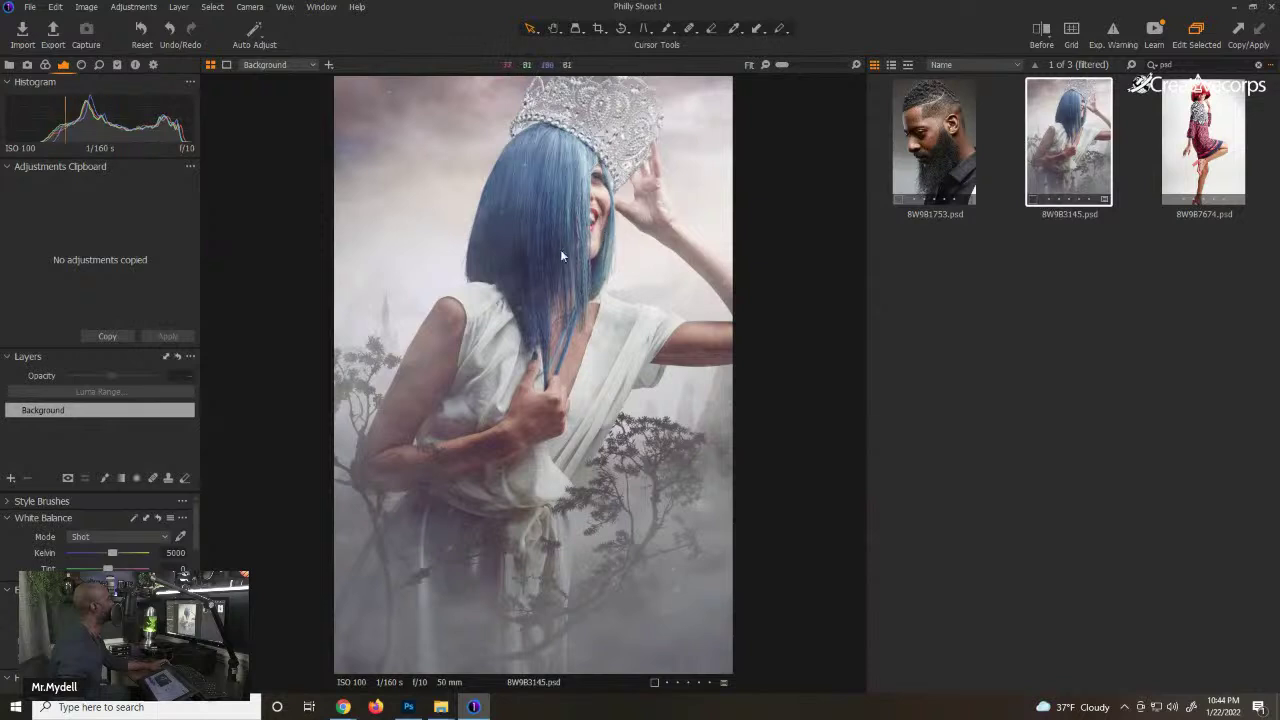
scroll(533, 290, up, 2)
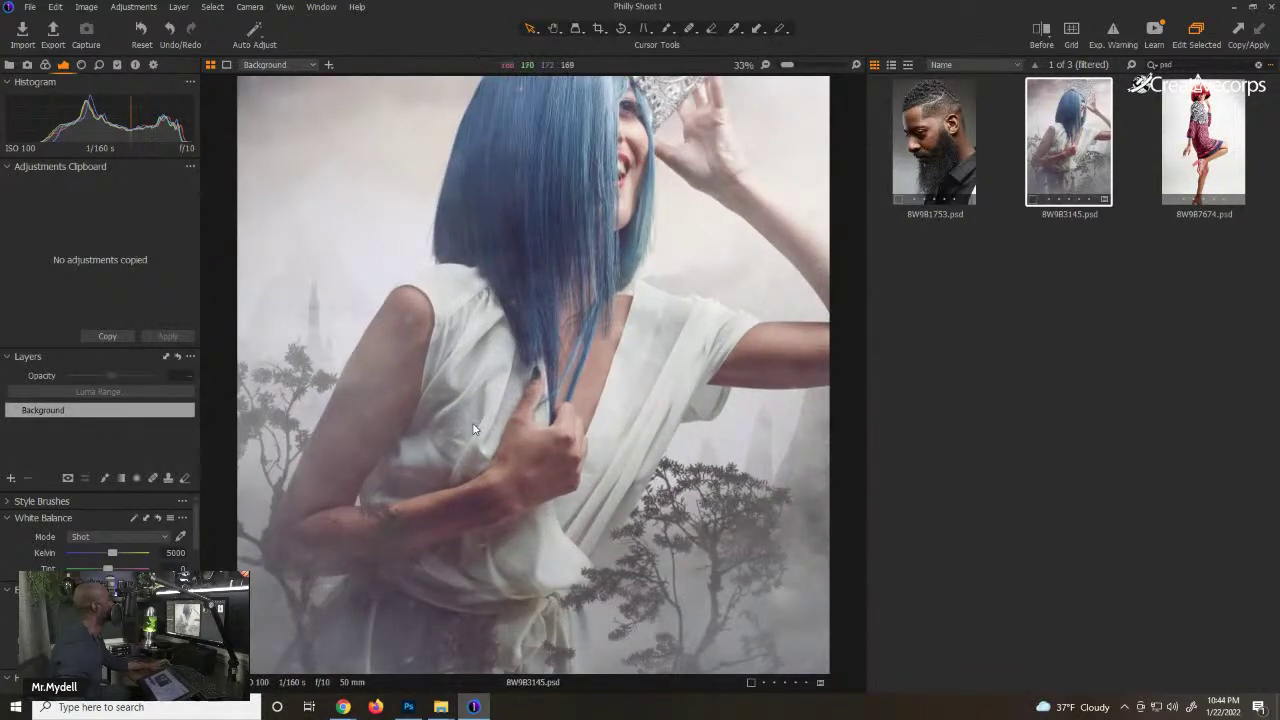
scroll(470, 562, down, 2)
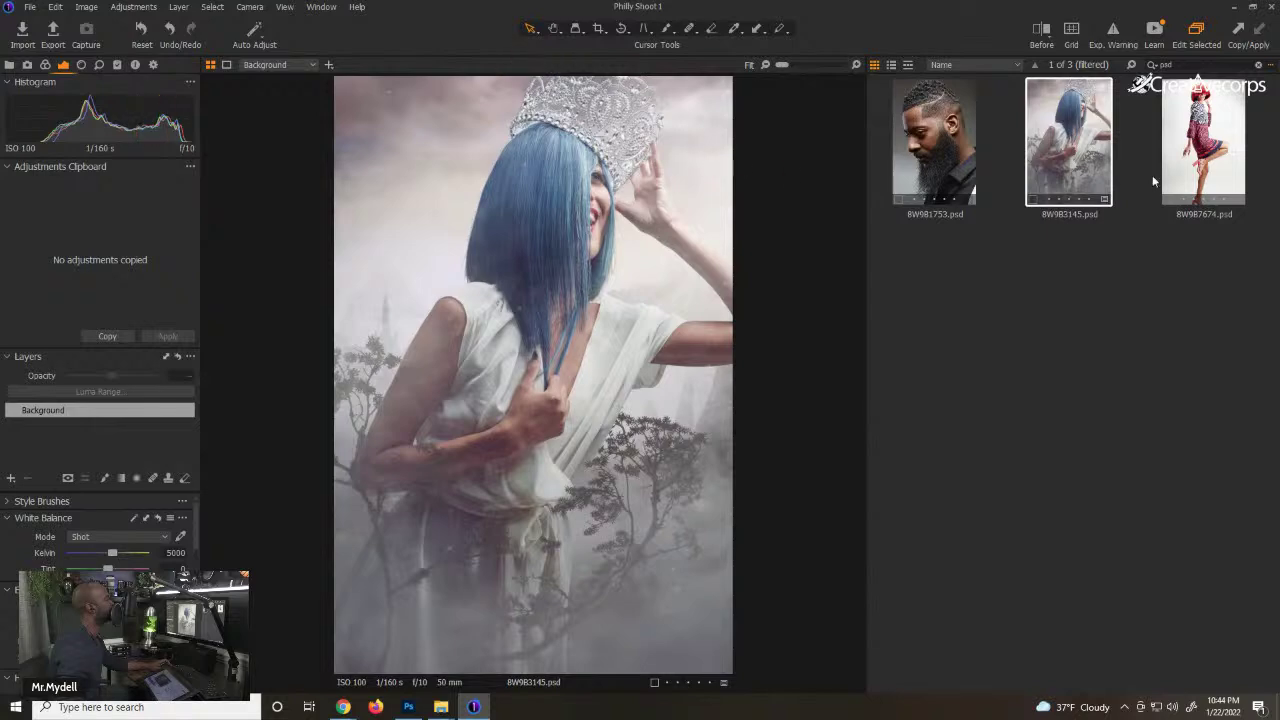
click(1205, 140)
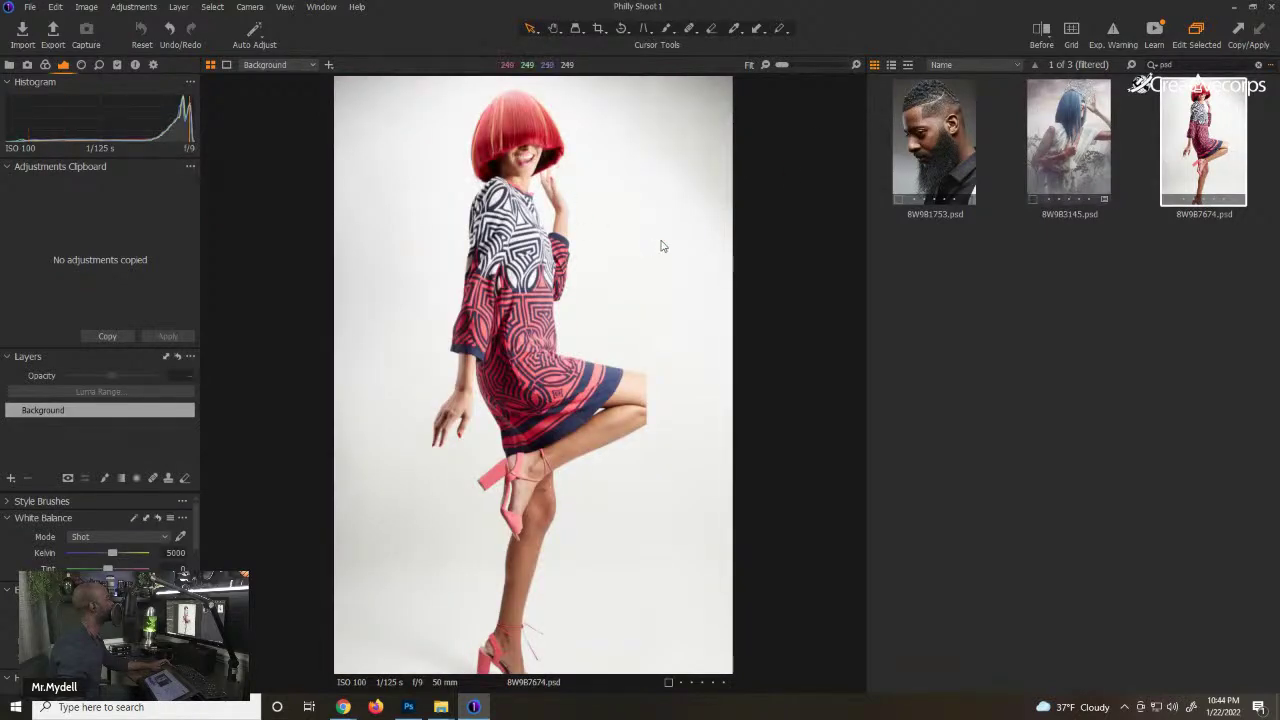
click(1052, 148)
click(955, 130)
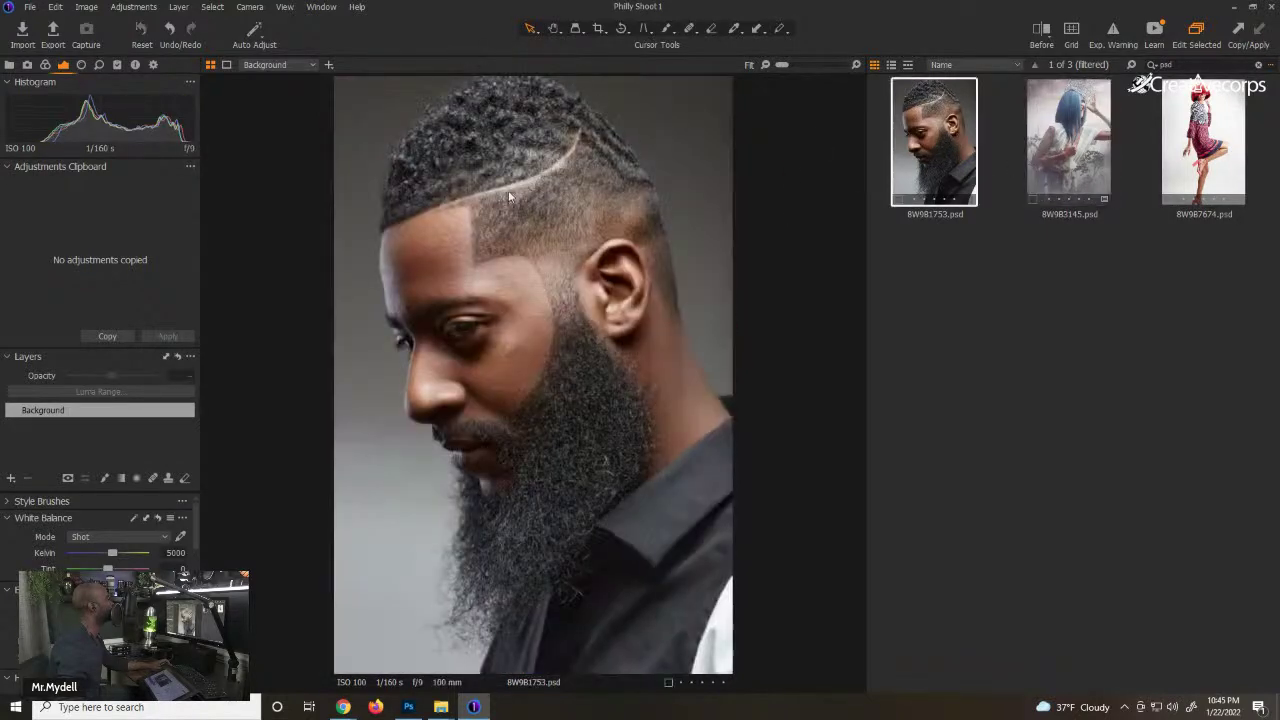
- Set the contrast of the bearded man's portrait to 5 and check it on the whole image
scroll(402, 234, up, 2)
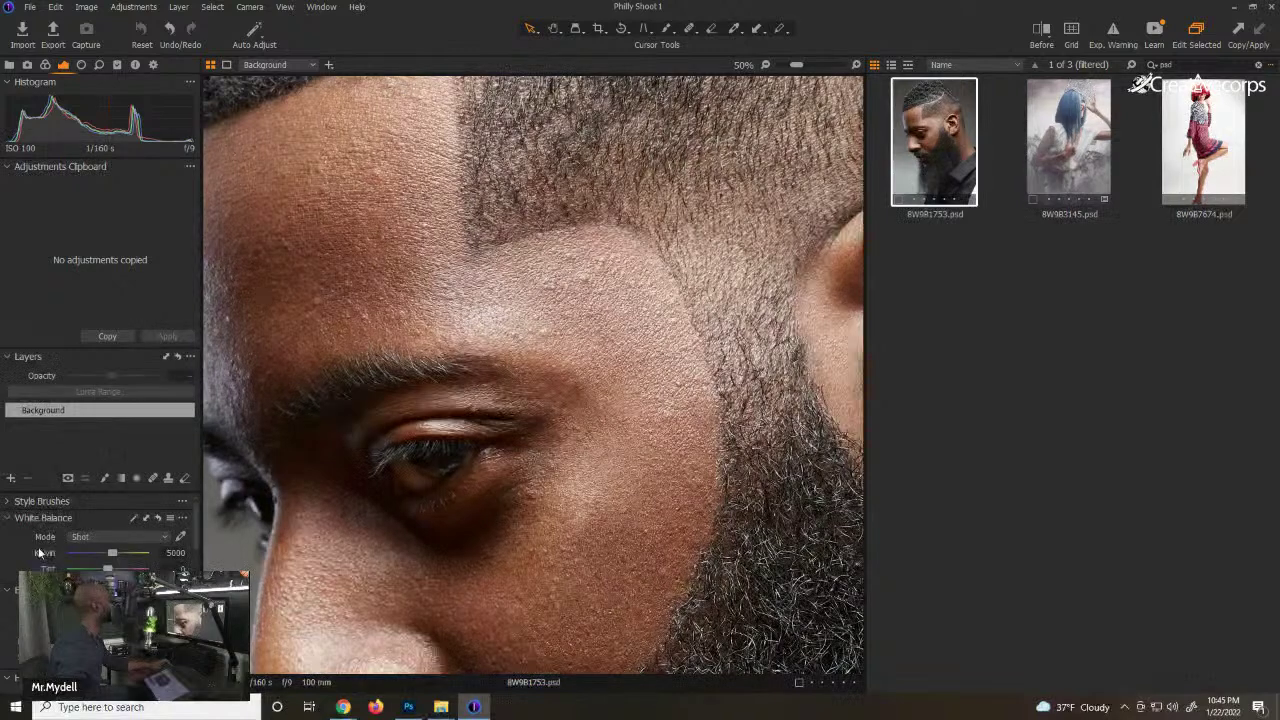
scroll(45, 550, down, 2)
scroll(76, 568, down, 1)
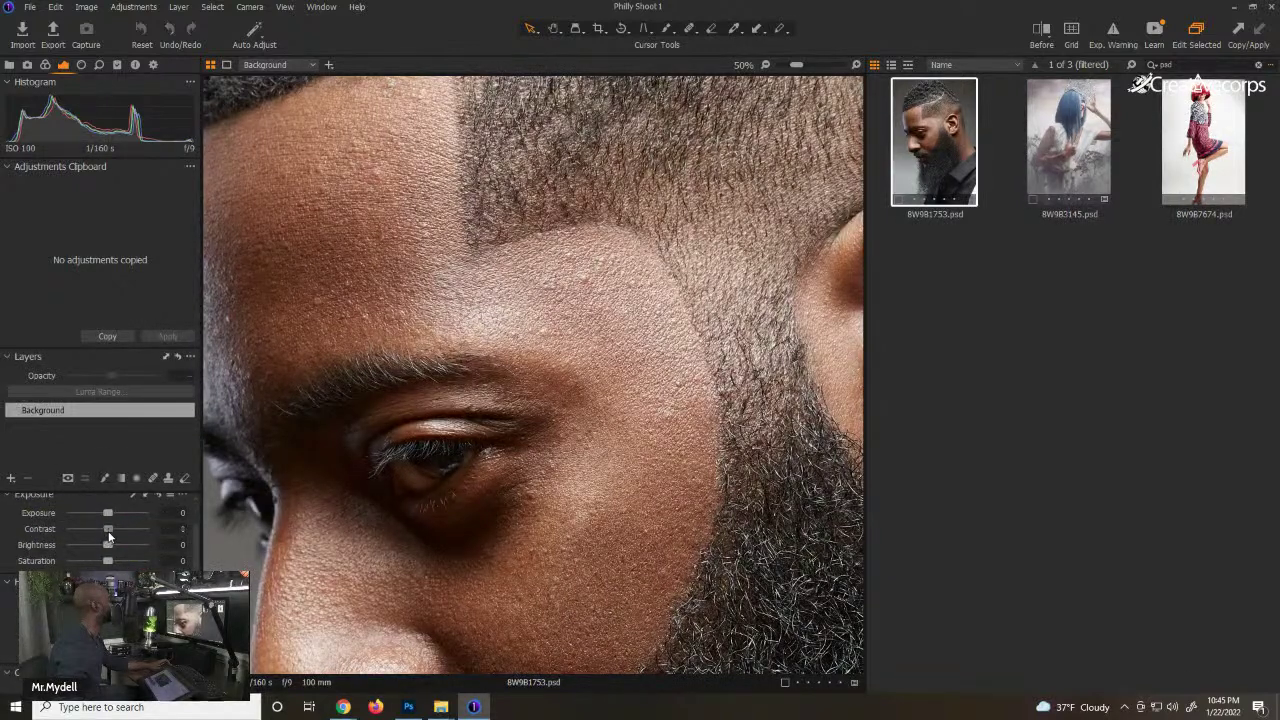
drag(107, 531, 111, 530)
double_click(481, 389)
- Look through the high dynamic range, levels, curve, clarity, dehaze and color tools, and examine the bearded man's face up close
scroll(100, 530, down, 5)
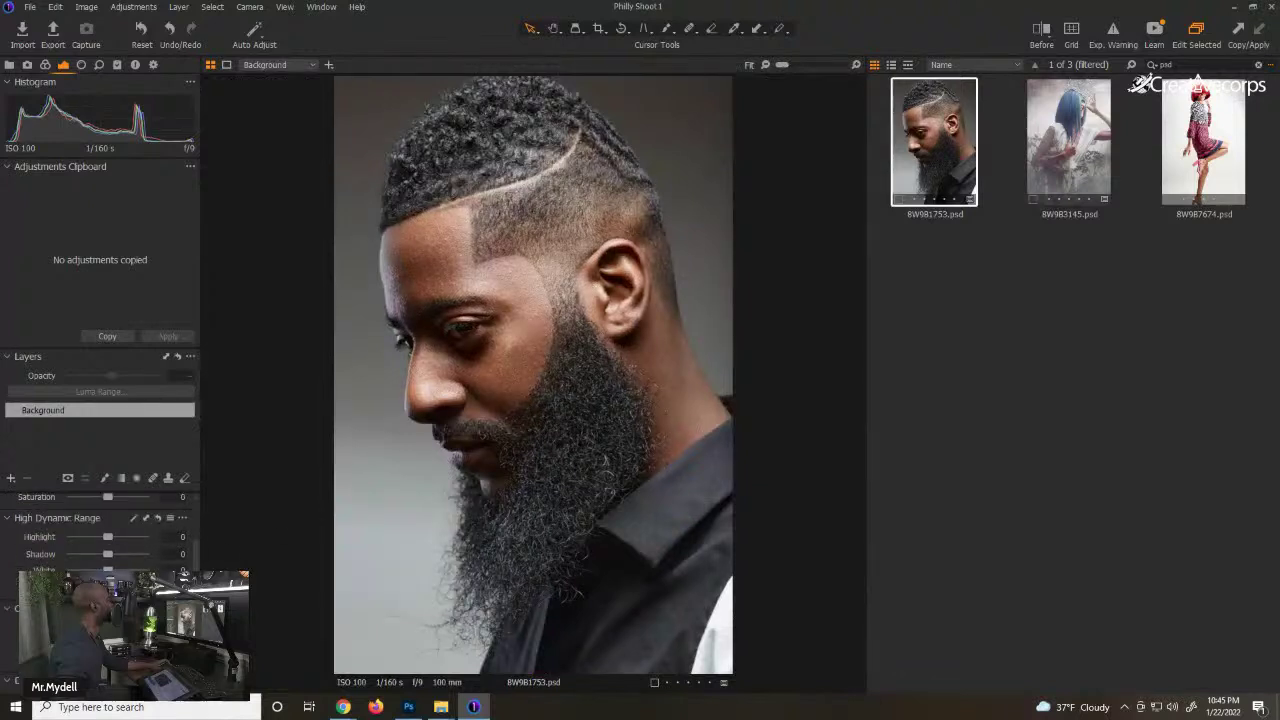
scroll(100, 530, down, 4)
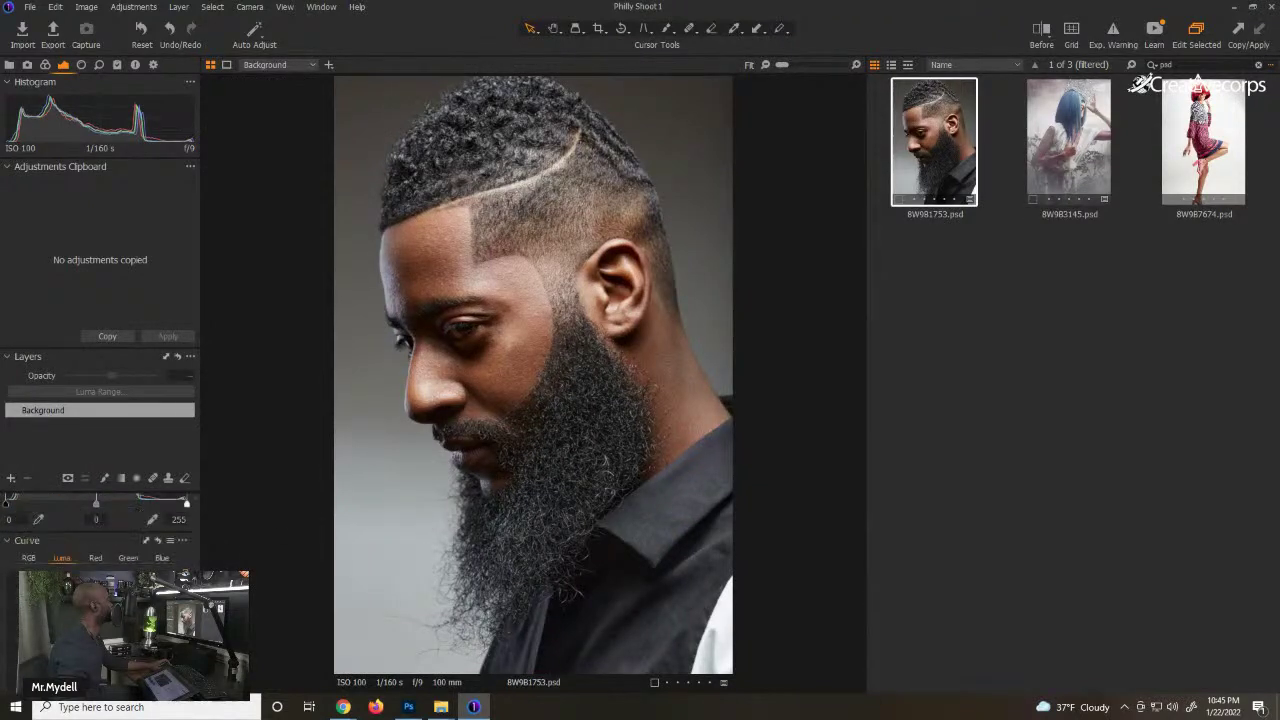
scroll(113, 560, down, 4)
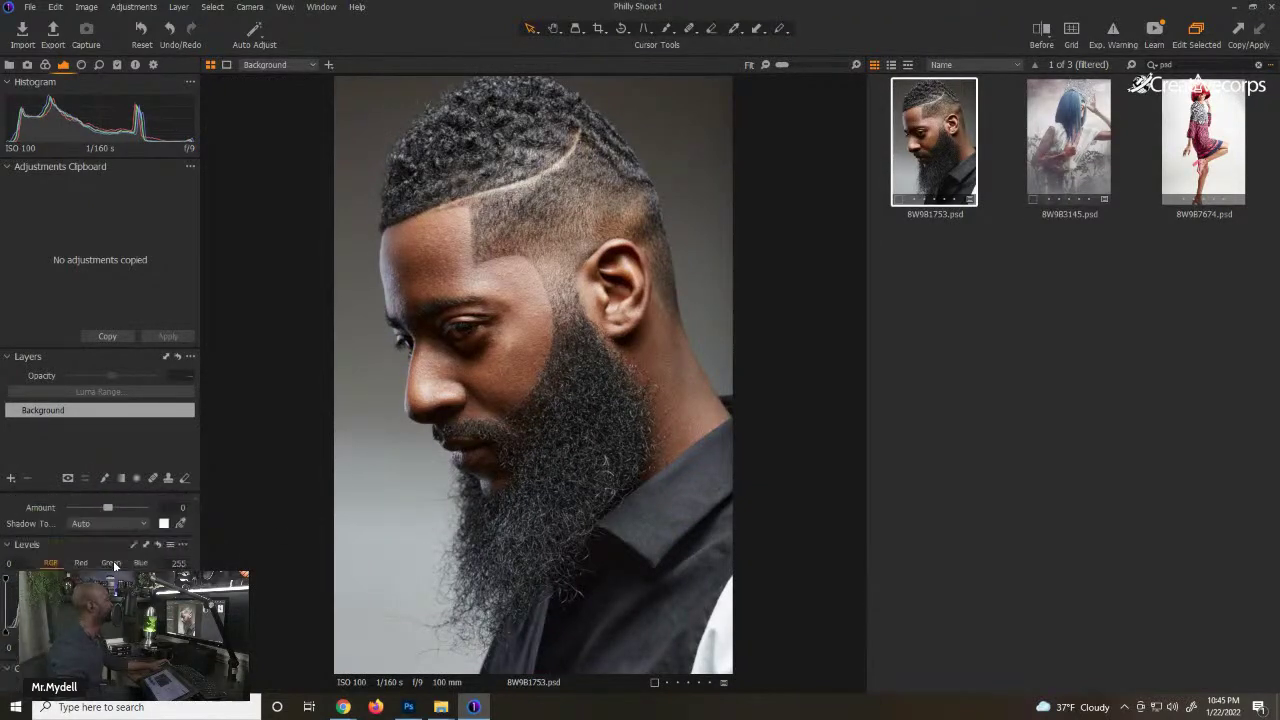
scroll(113, 561, up, 2)
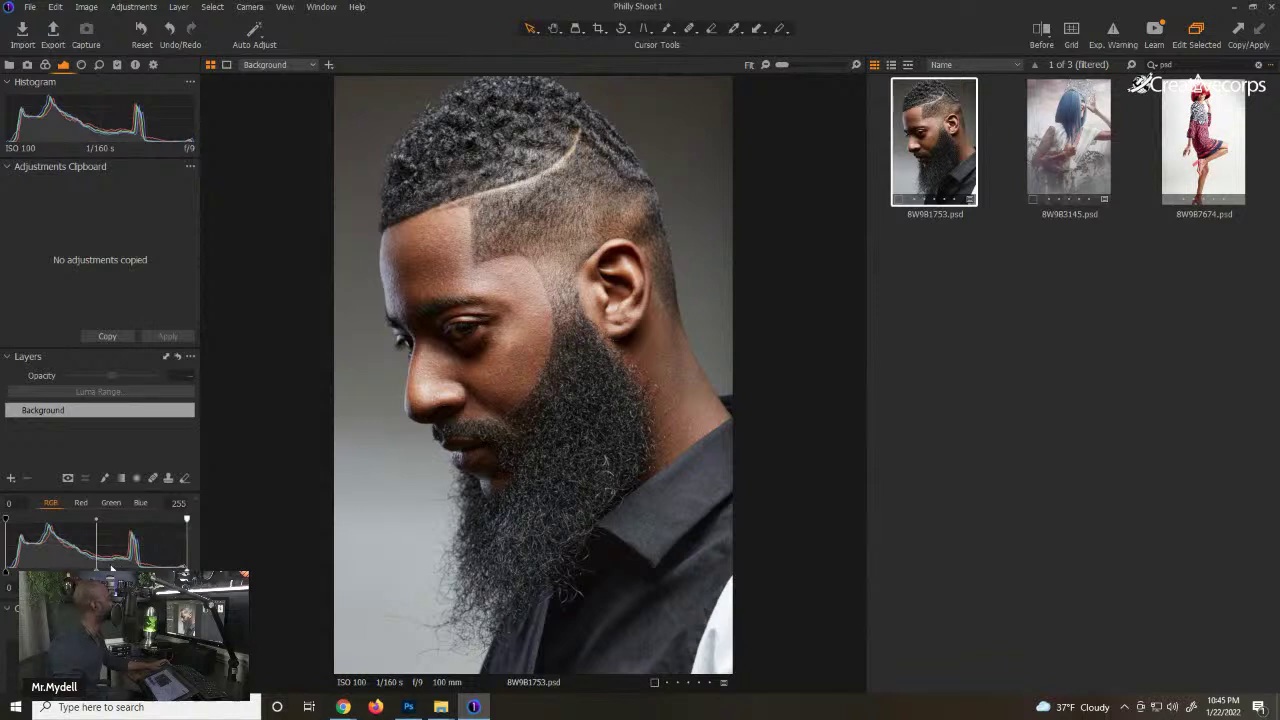
scroll(113, 568, down, 2)
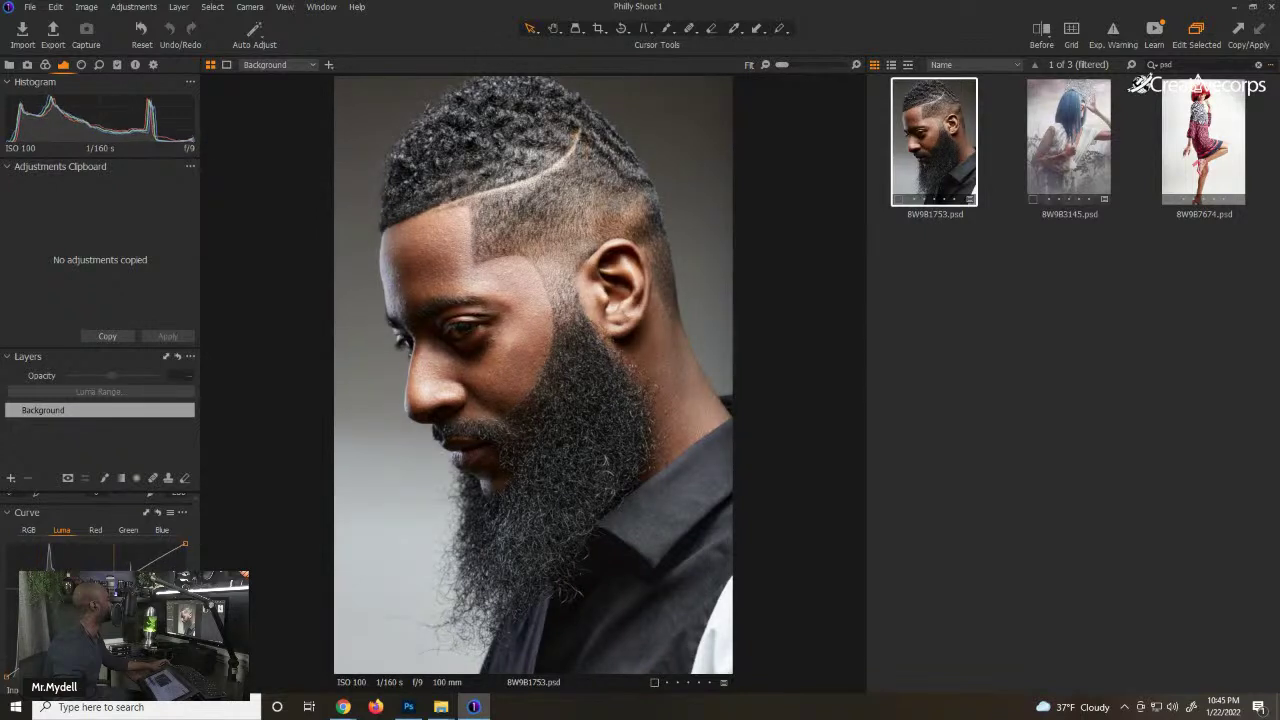
scroll(173, 523, down, 5)
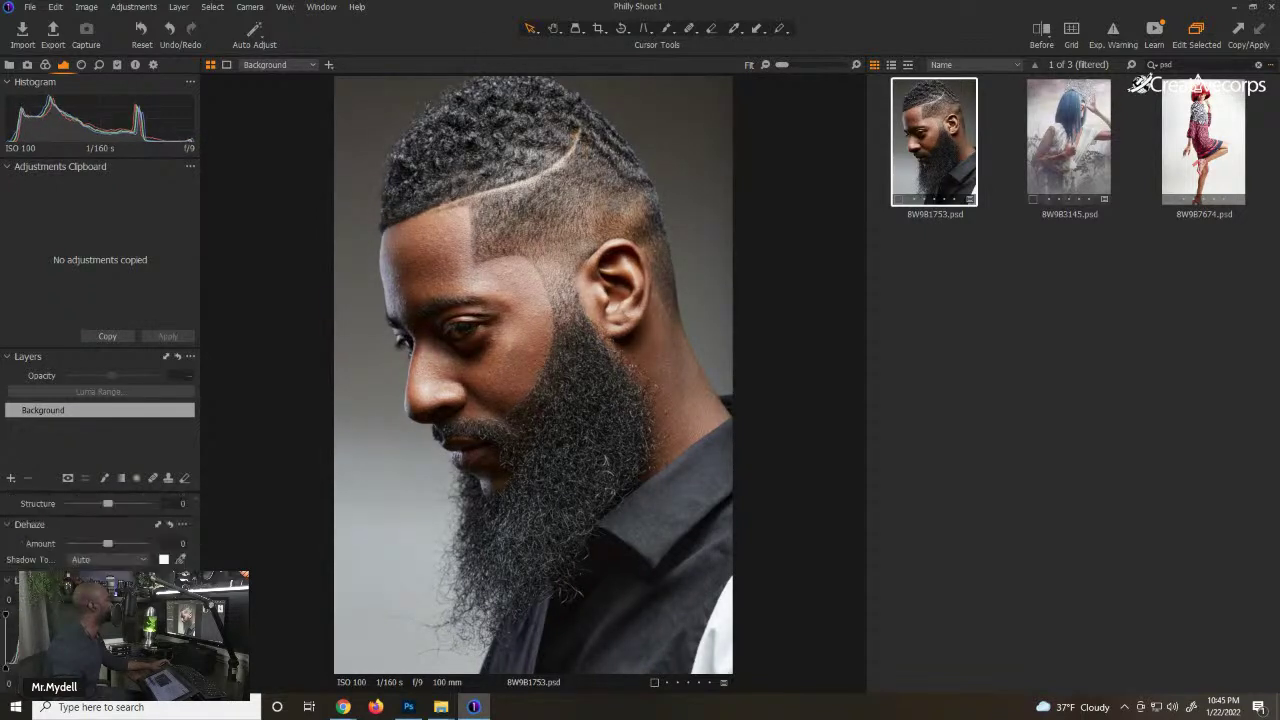
scroll(100, 520, up, 1)
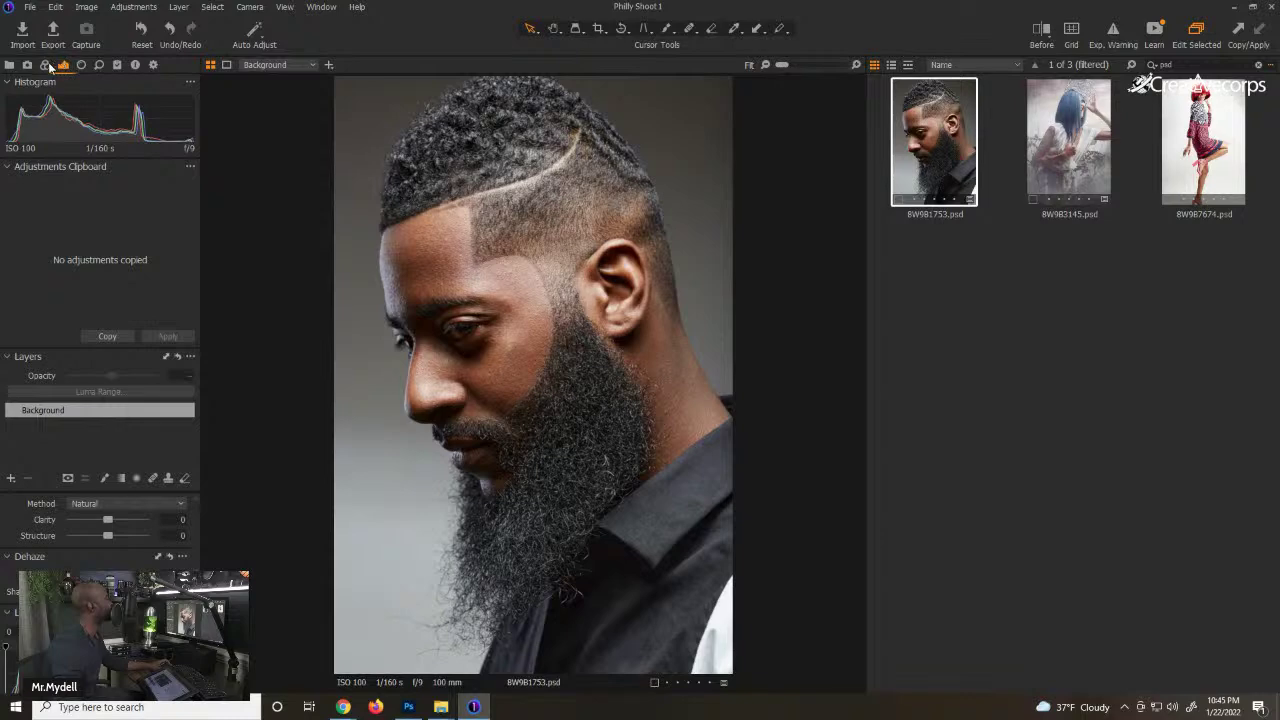
click(45, 64)
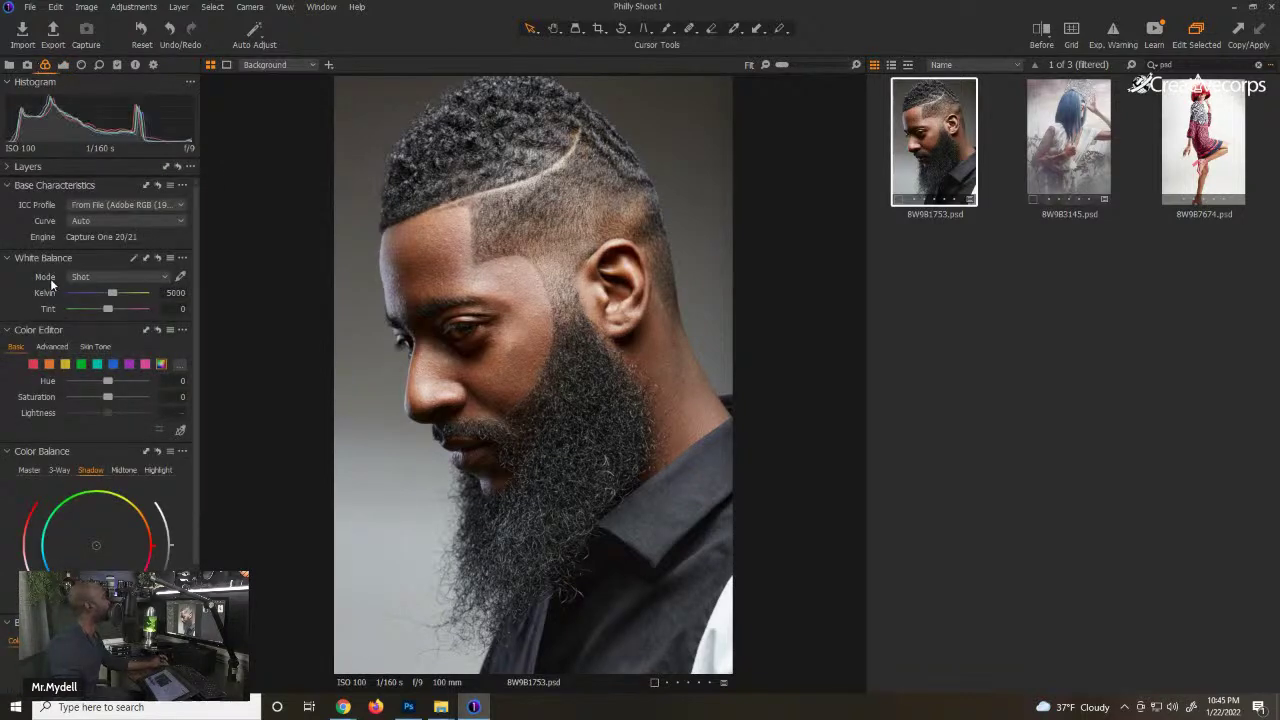
scroll(455, 360, up, 2)
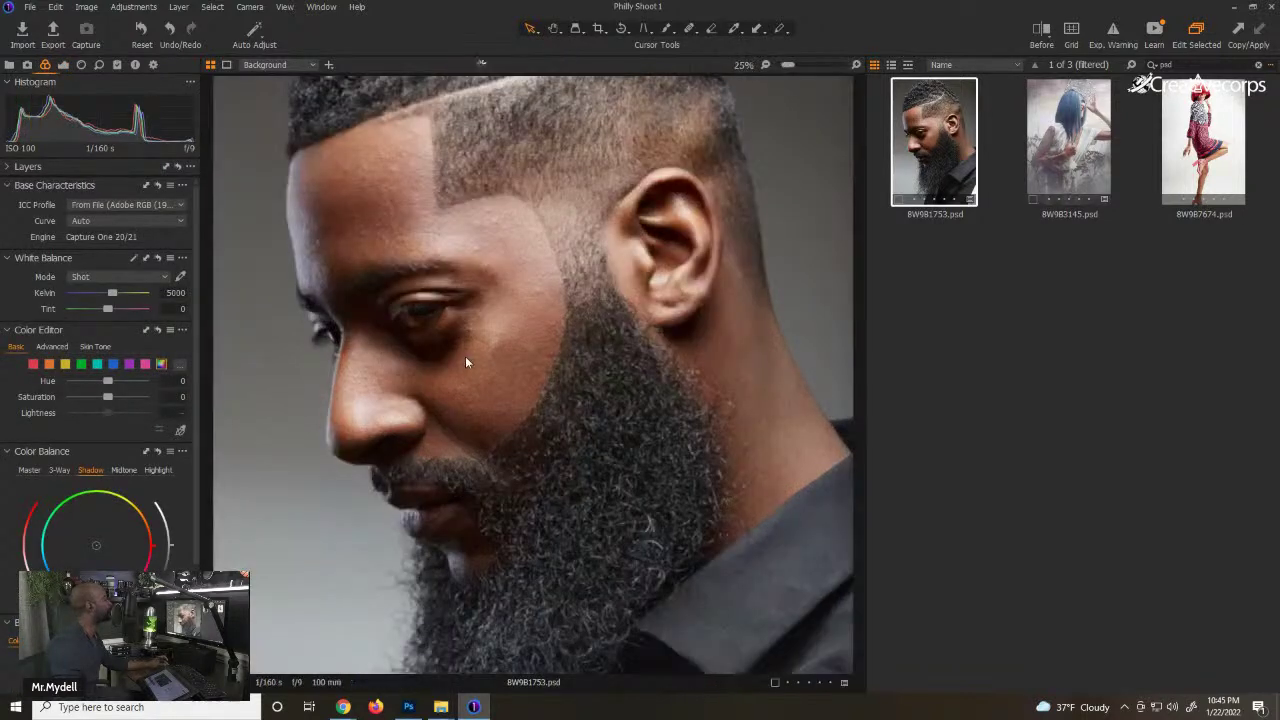
scroll(465, 360, up, 1)
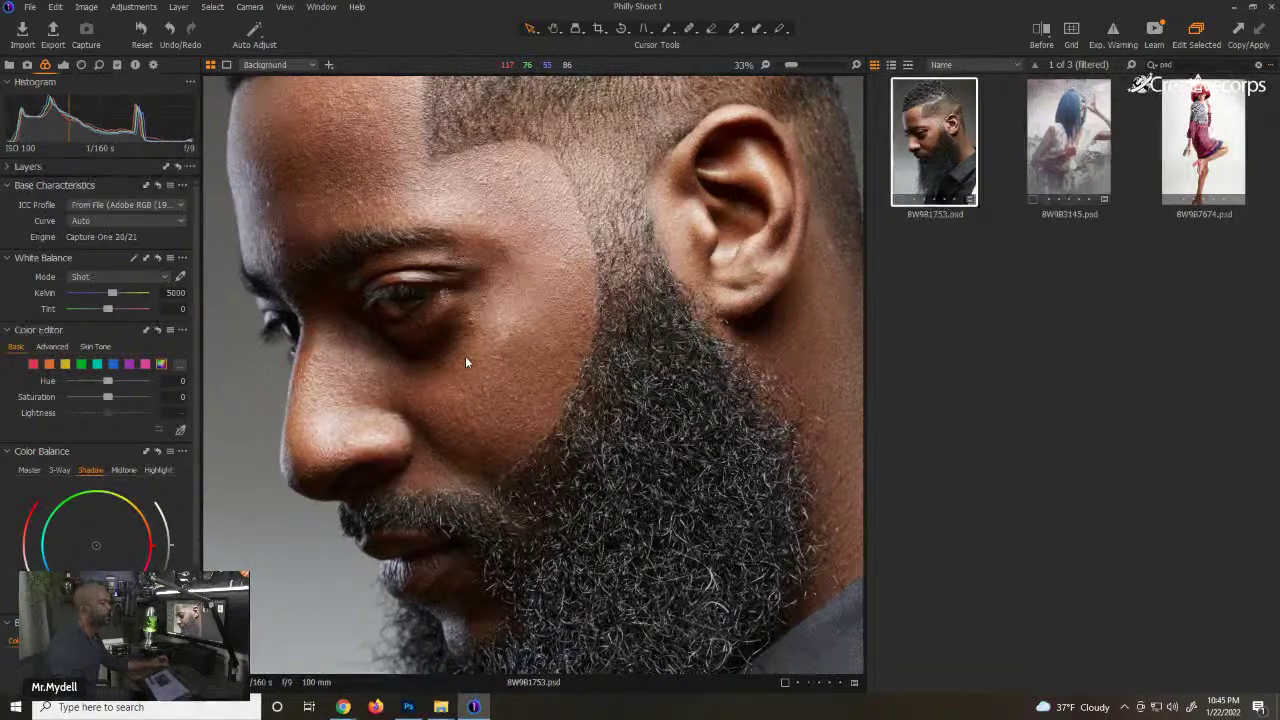
- Undo the contrast change on the bearded man's portrait and fit the whole image in view
click(64, 64)
scroll(66, 568, up, 3)
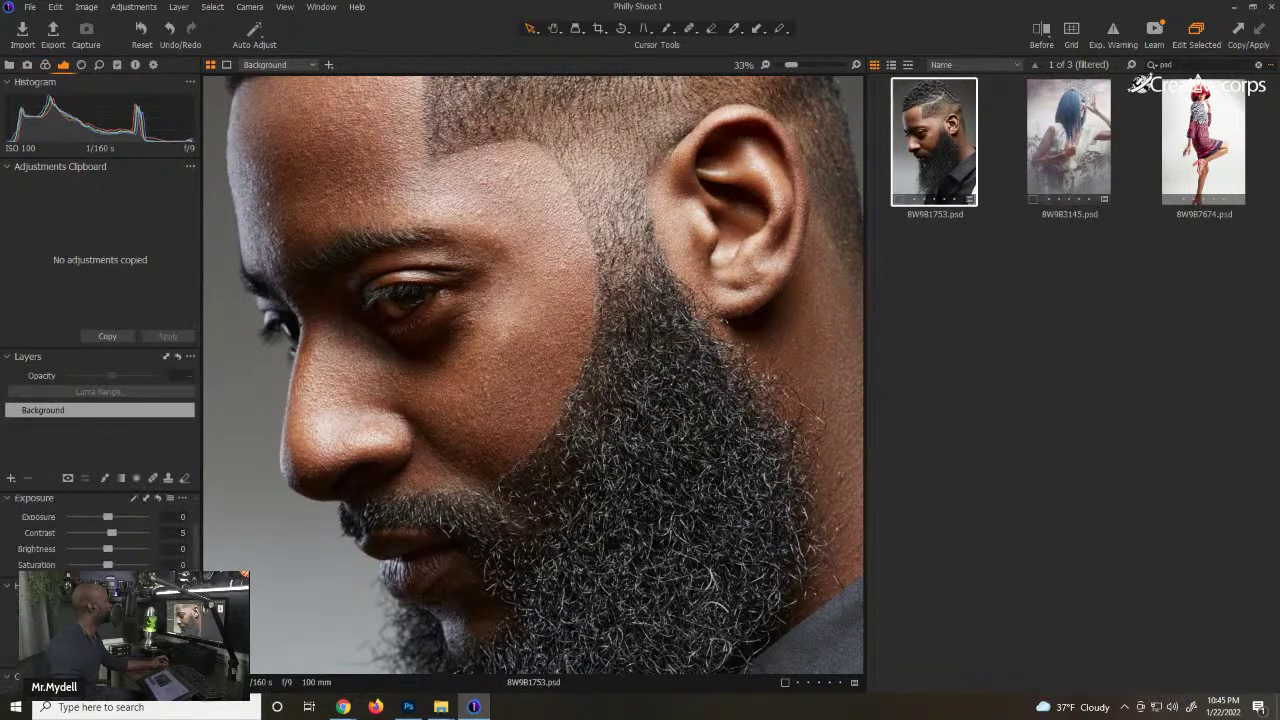
key(ctrl+z)
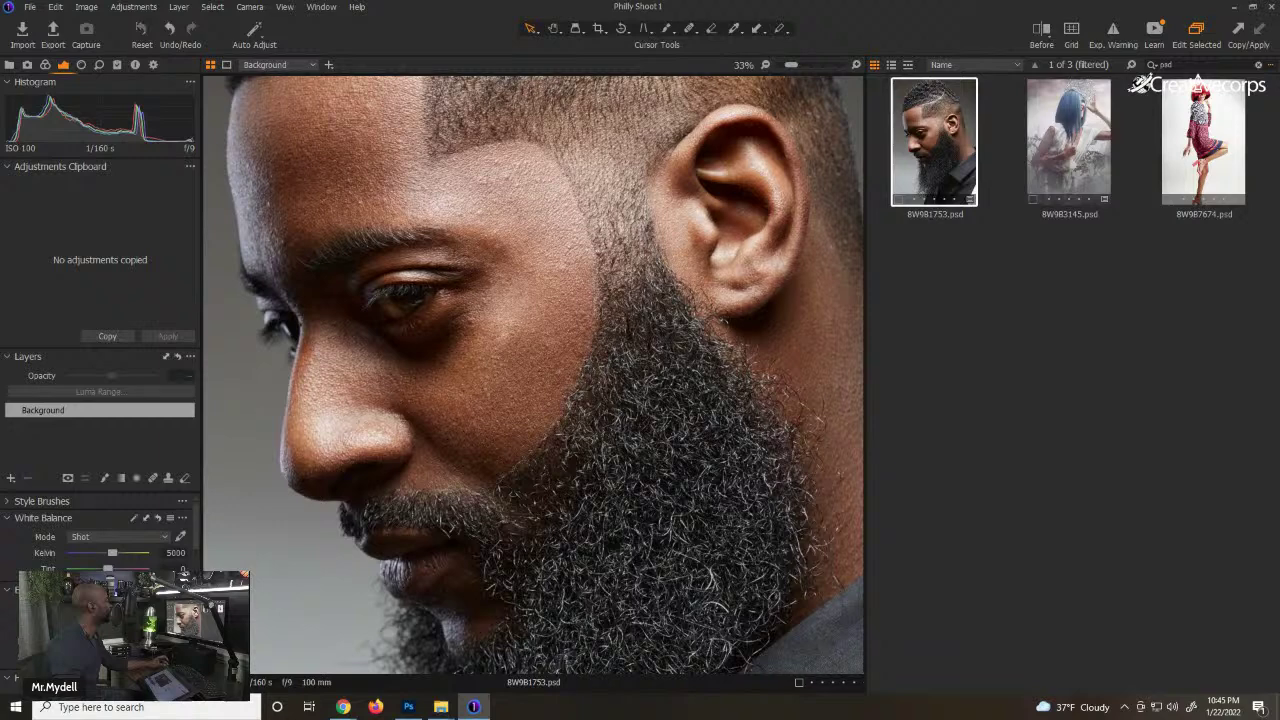
key(ctrl+0)
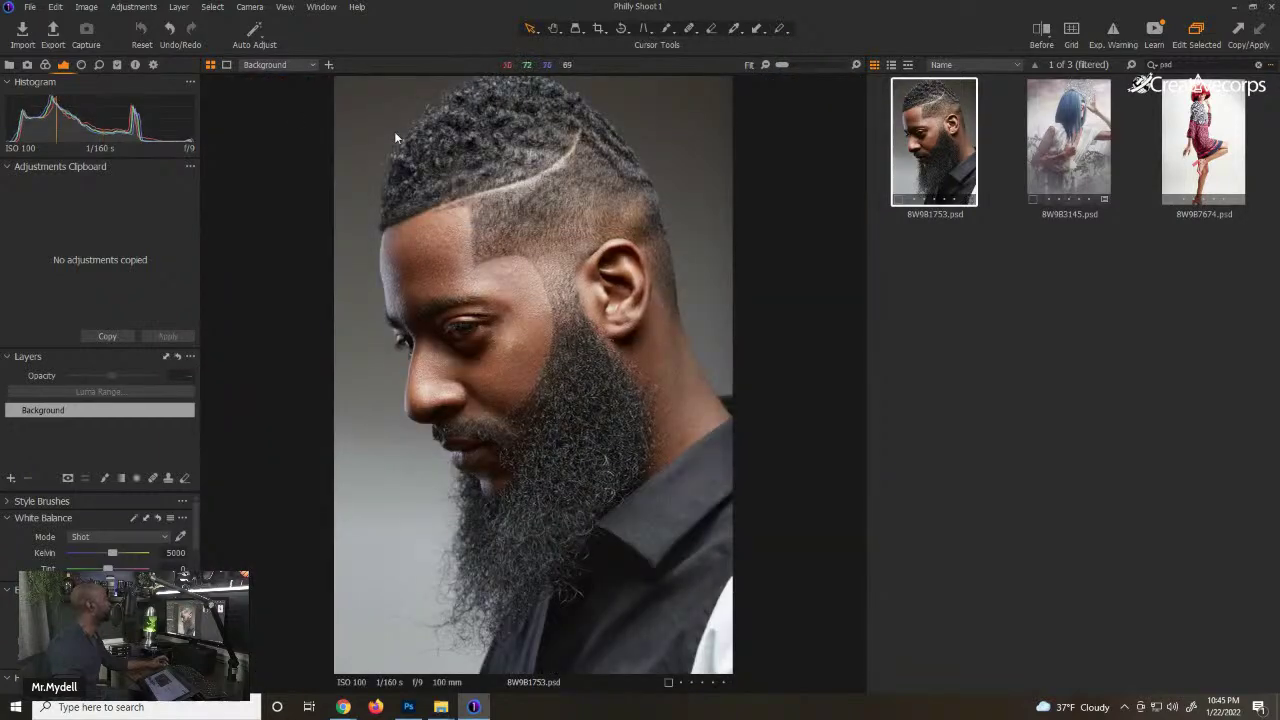
- Set the portrait's sharpening amount to 49, judging the skin detail up close and on the whole image
key(ctrl+alt+6)
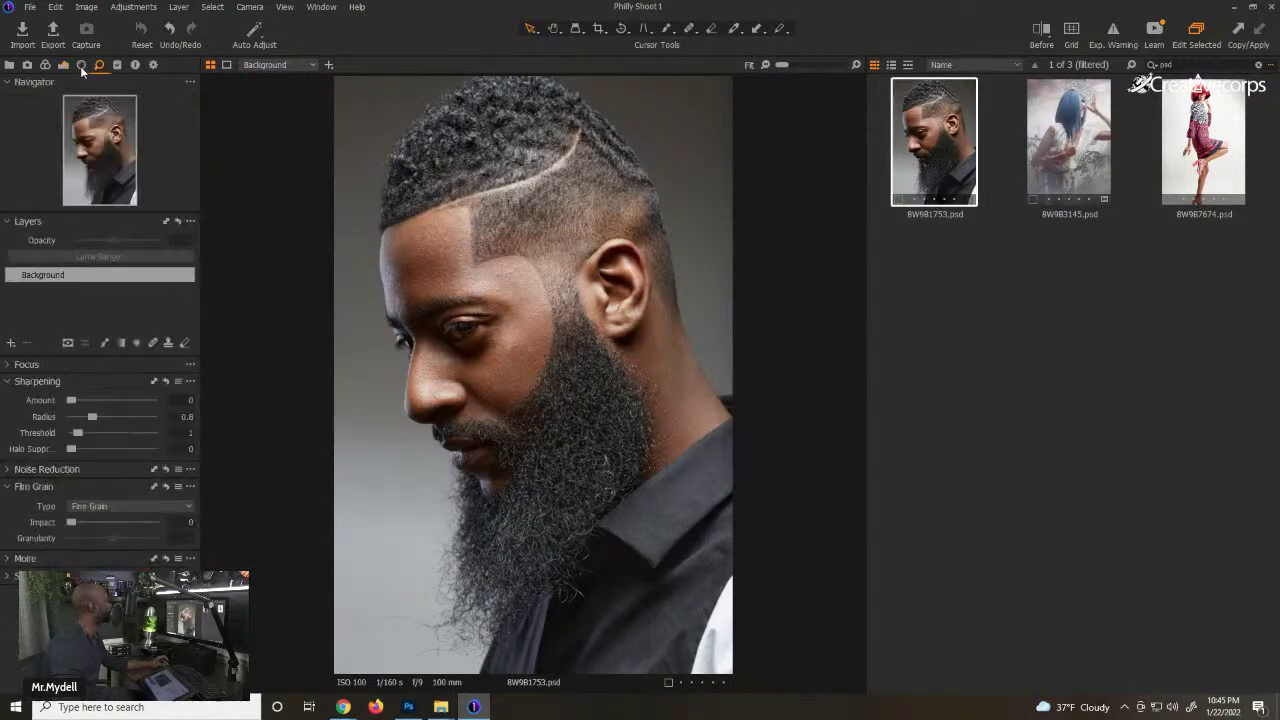
scroll(419, 357, up, 2)
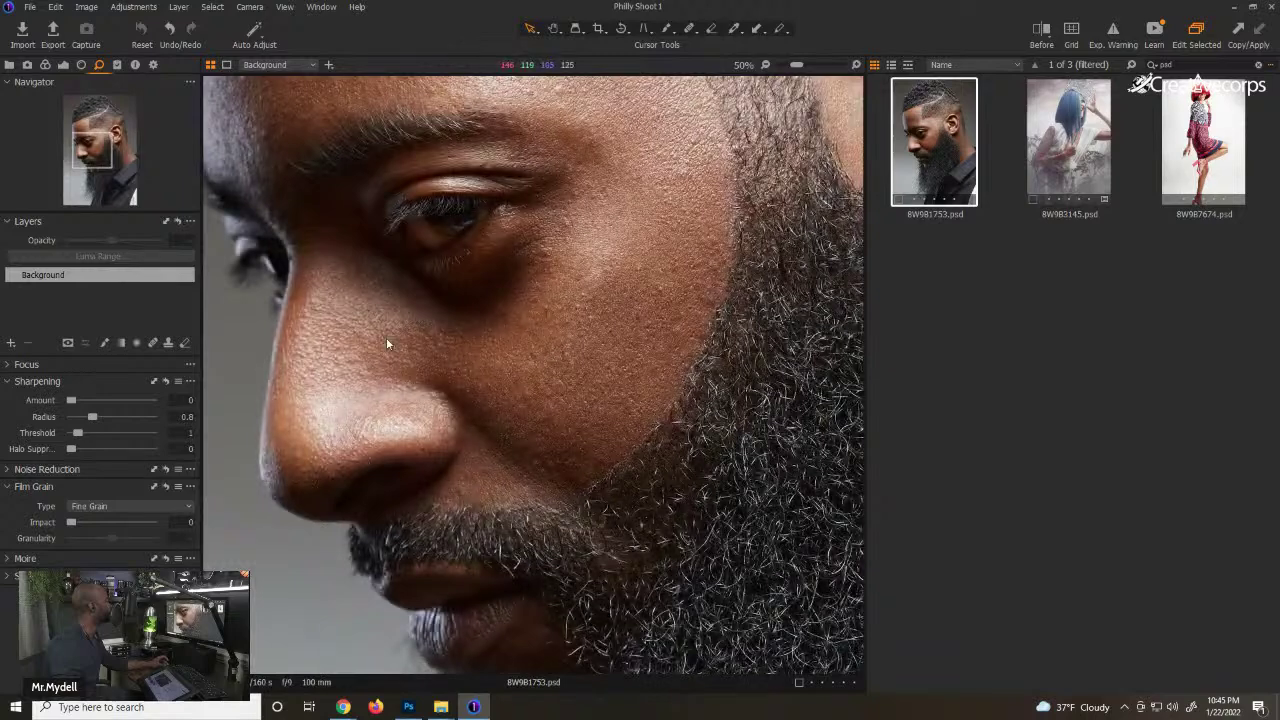
scroll(554, 260, up, 2)
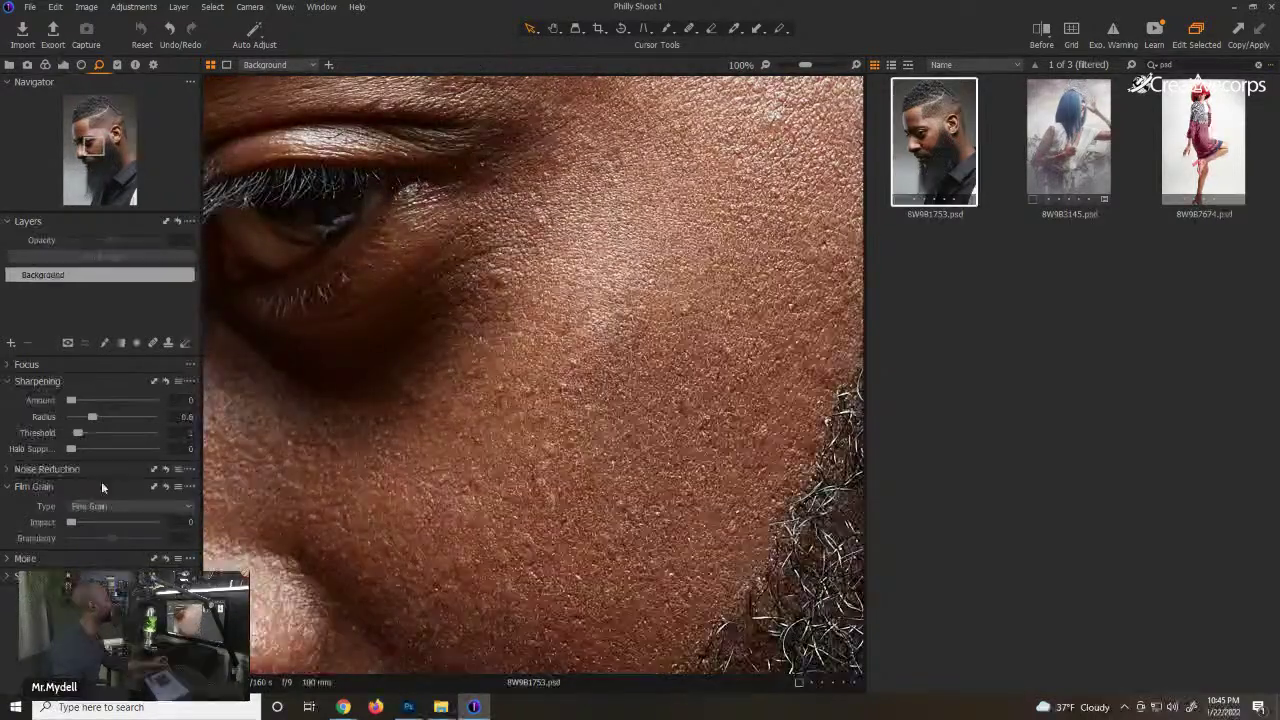
key(ctrl+alt+0)
drag(73, 401, 77, 401)
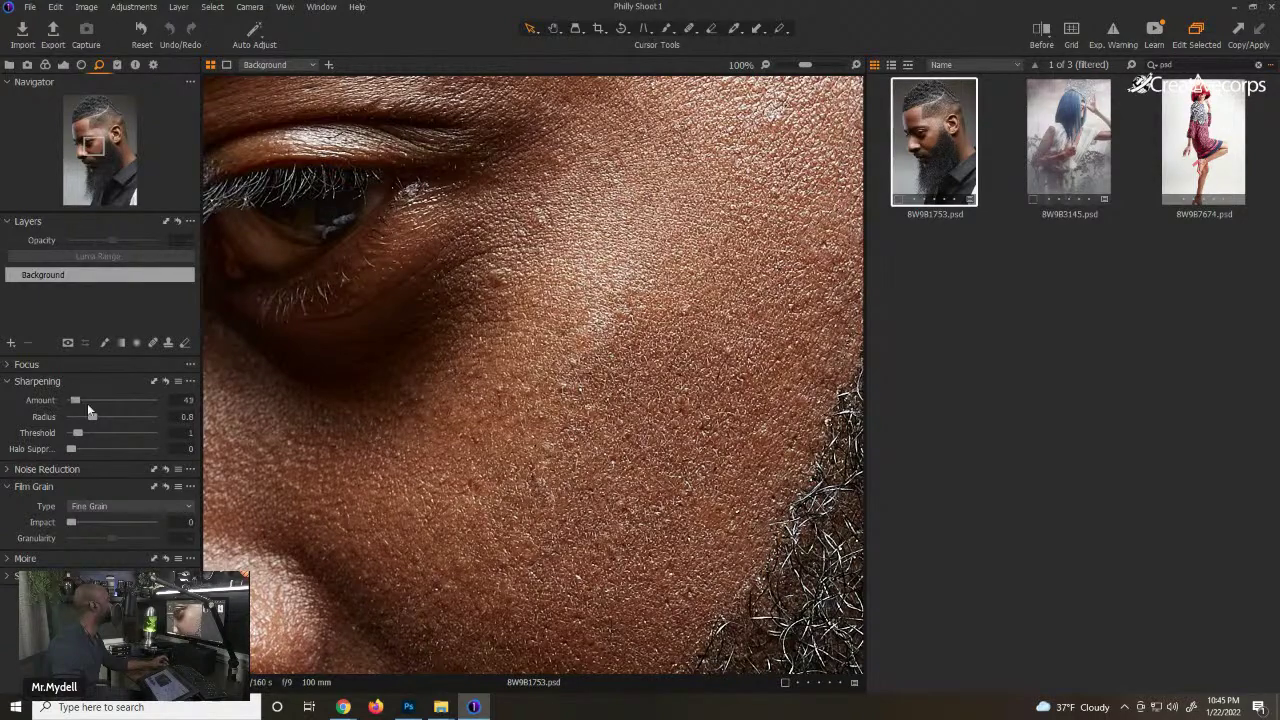
scroll(458, 339, down, 1)
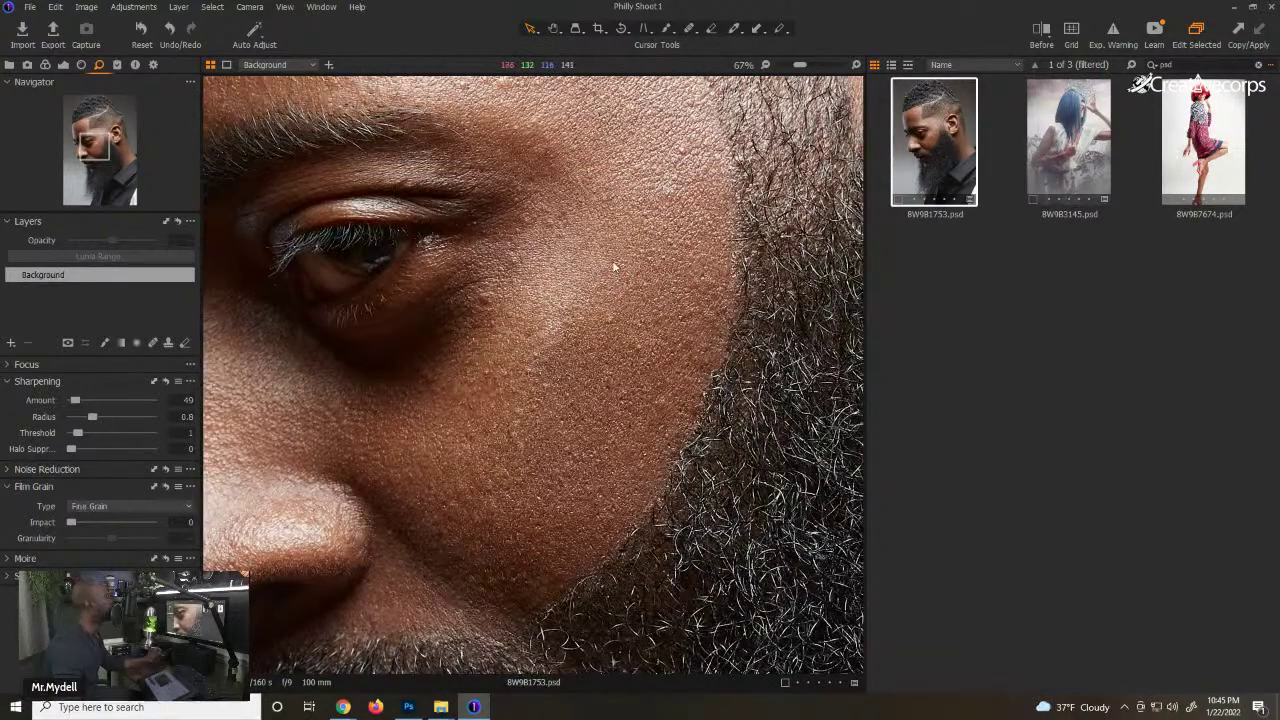
scroll(590, 266, up, 1)
scroll(586, 267, up, 1)
scroll(586, 267, down, 4)
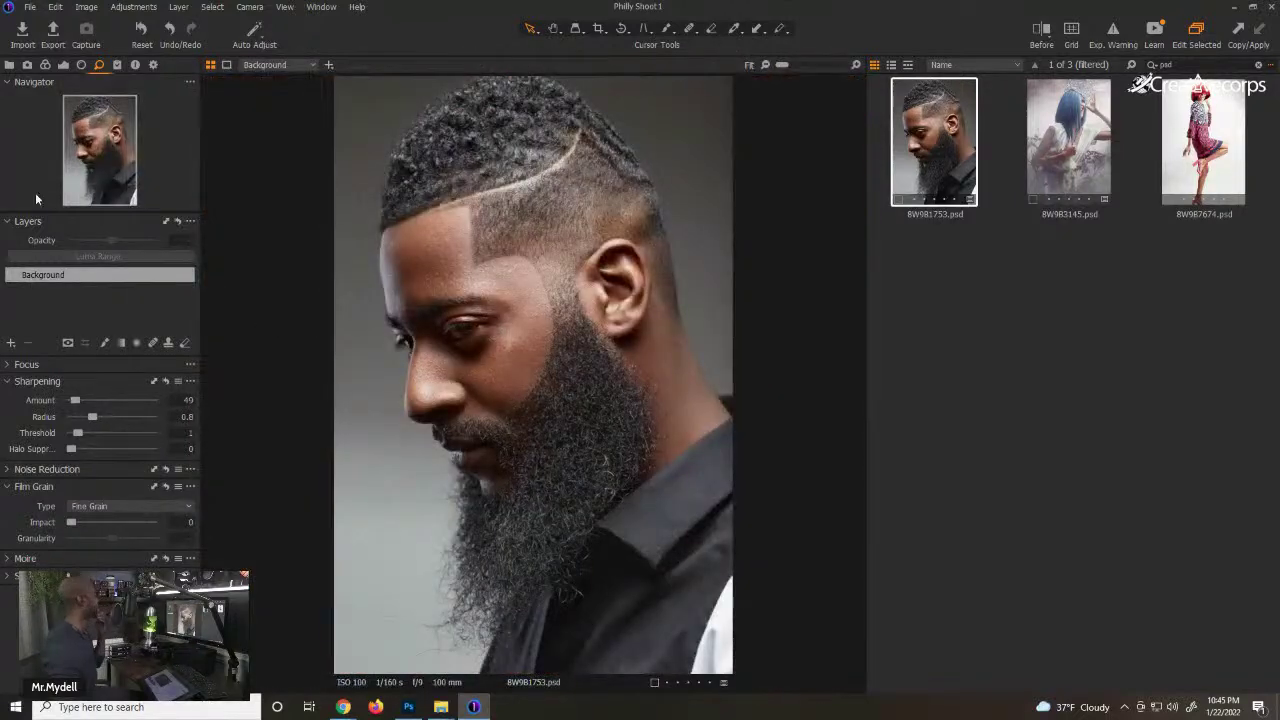
- Raise the shadow lightness slightly in the portrait's color balance and tint the shadows a cool cyan-blue
click(63, 65)
click(45, 65)
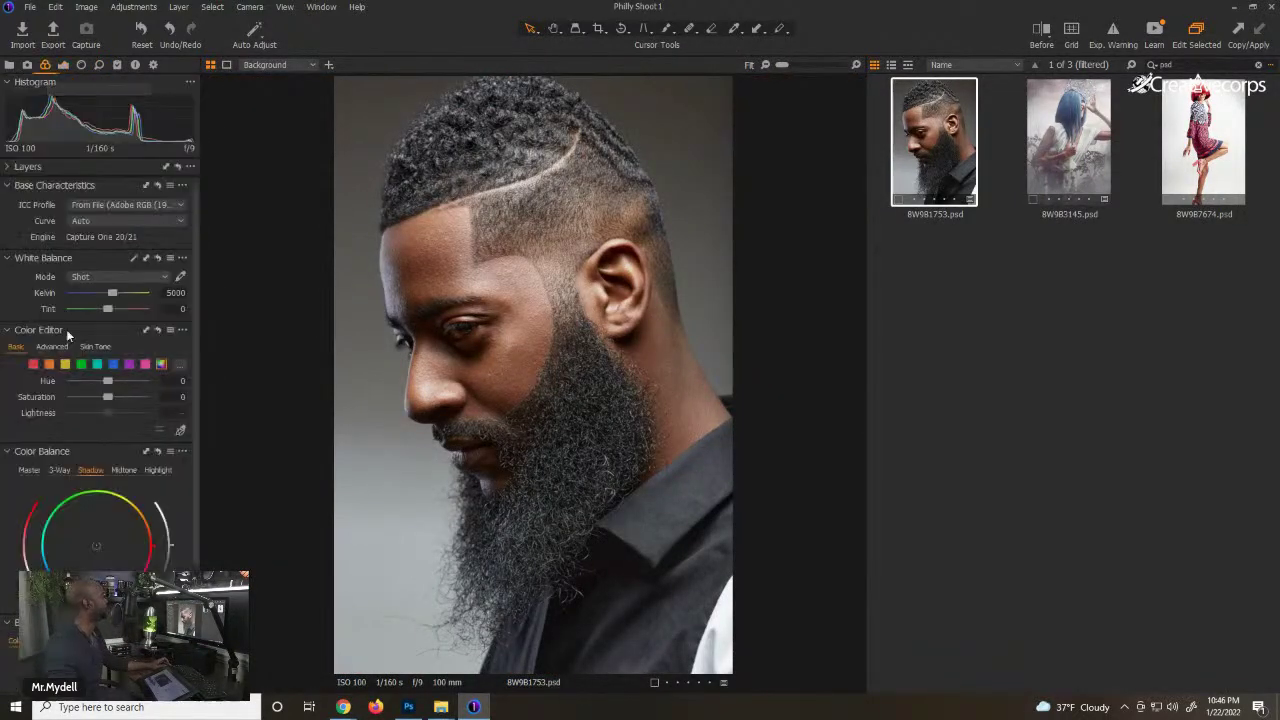
scroll(47, 451, down, 3)
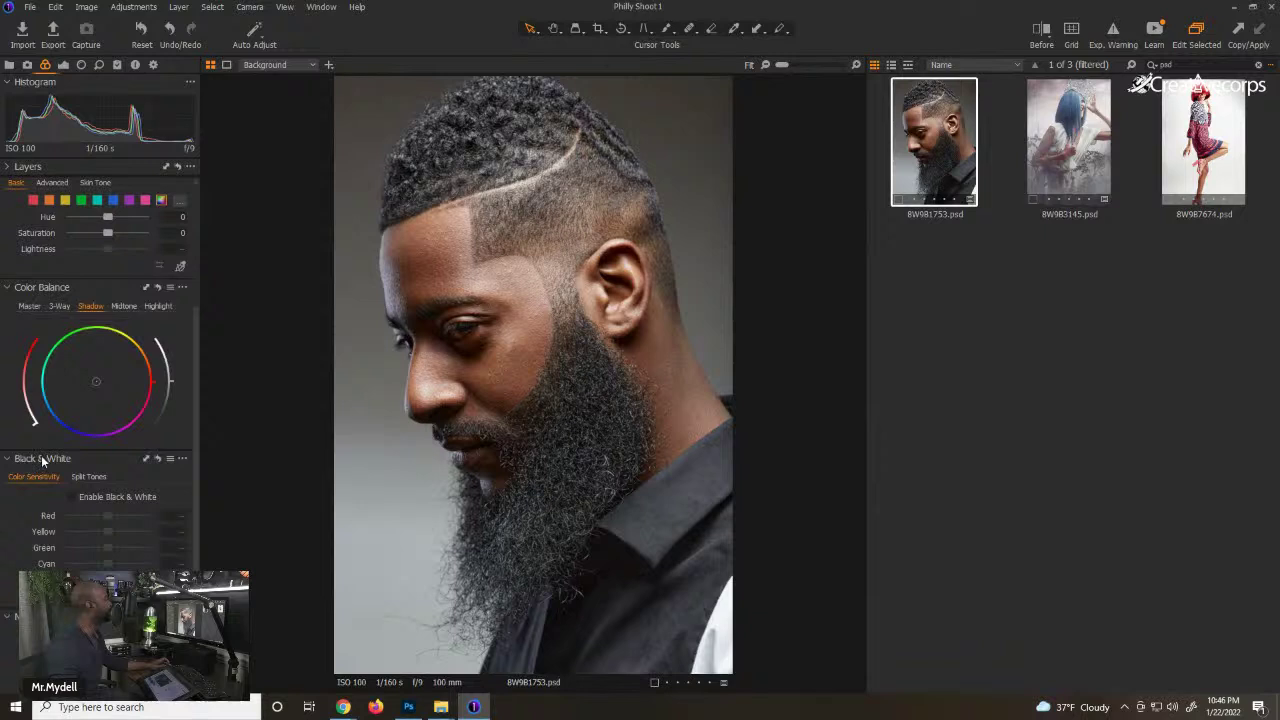
scroll(42, 461, up, 3)
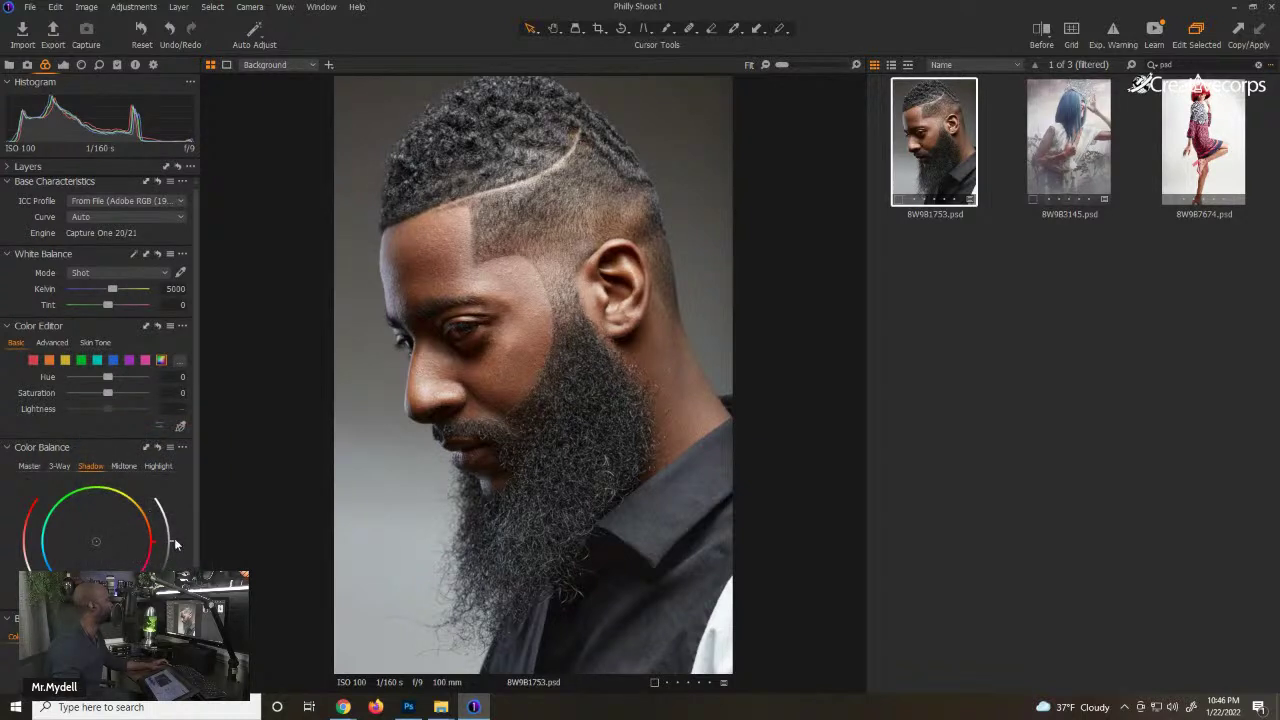
drag(172, 547, 174, 540)
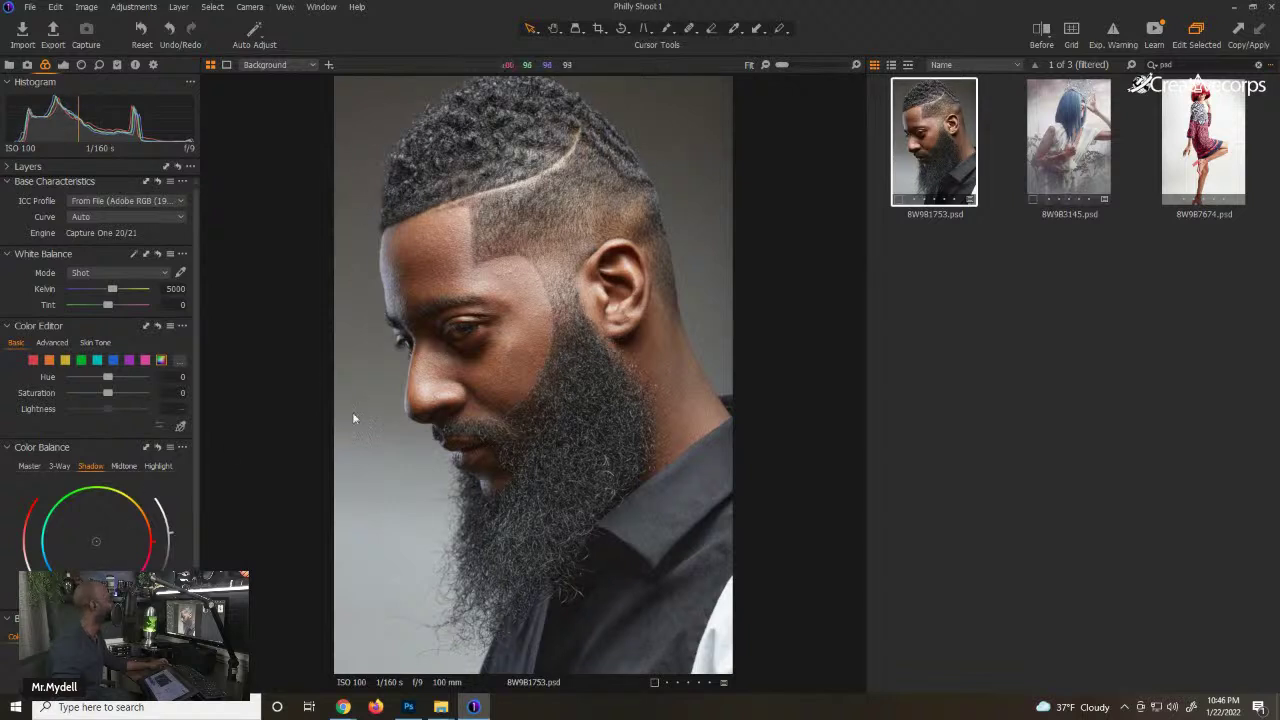
drag(97, 541, 90, 550)
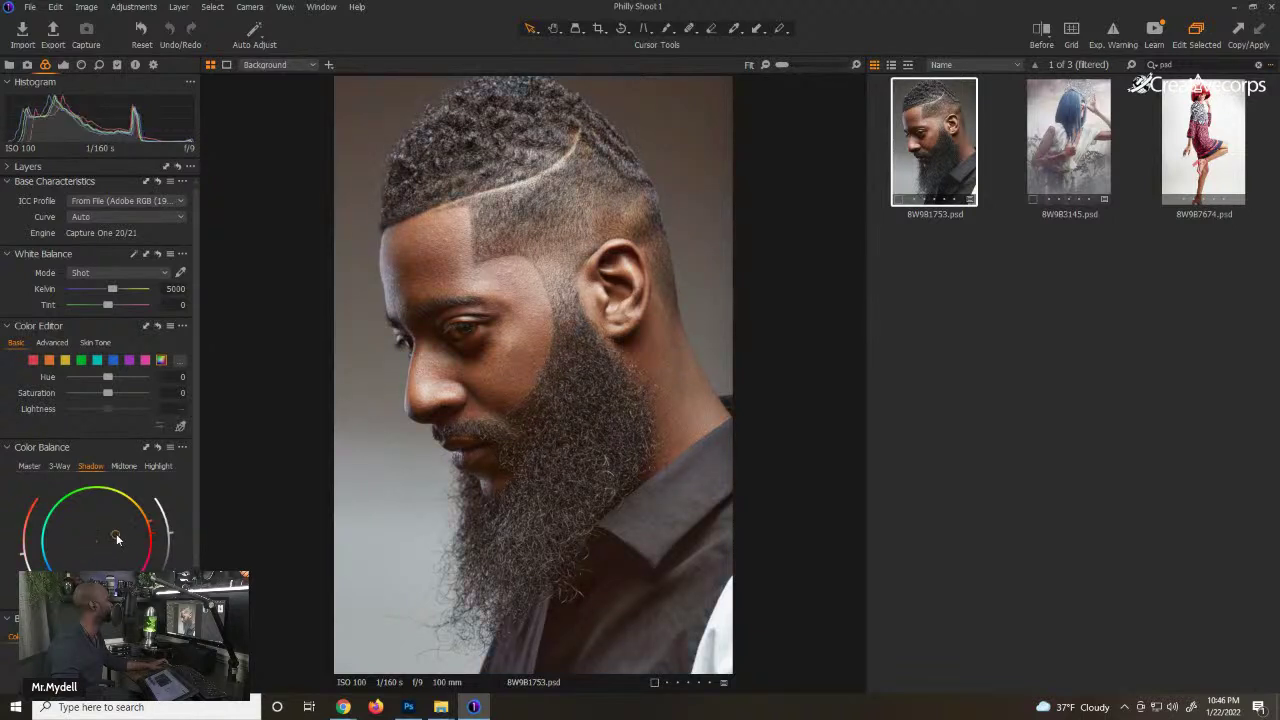
drag(108, 541, 77, 553)
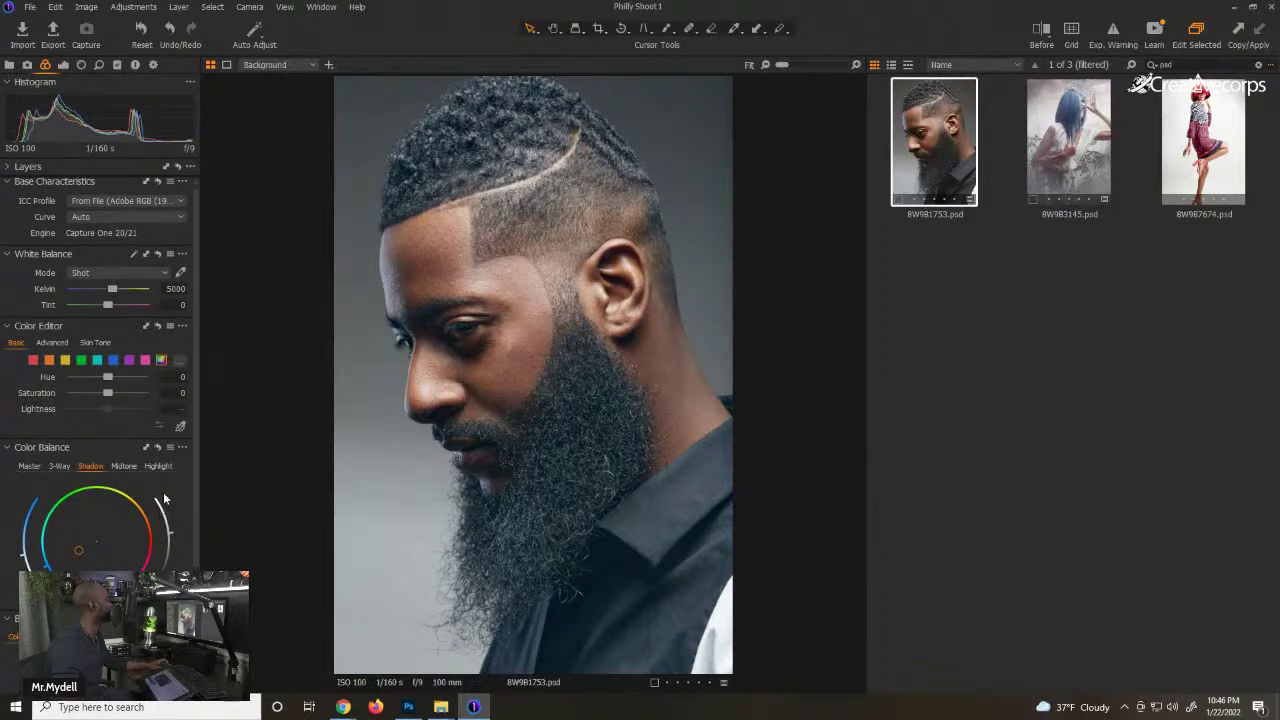
- Brighten the midtones in the portrait's color balance and fine-tune the lightness of the highlights and shadows
click(124, 466)
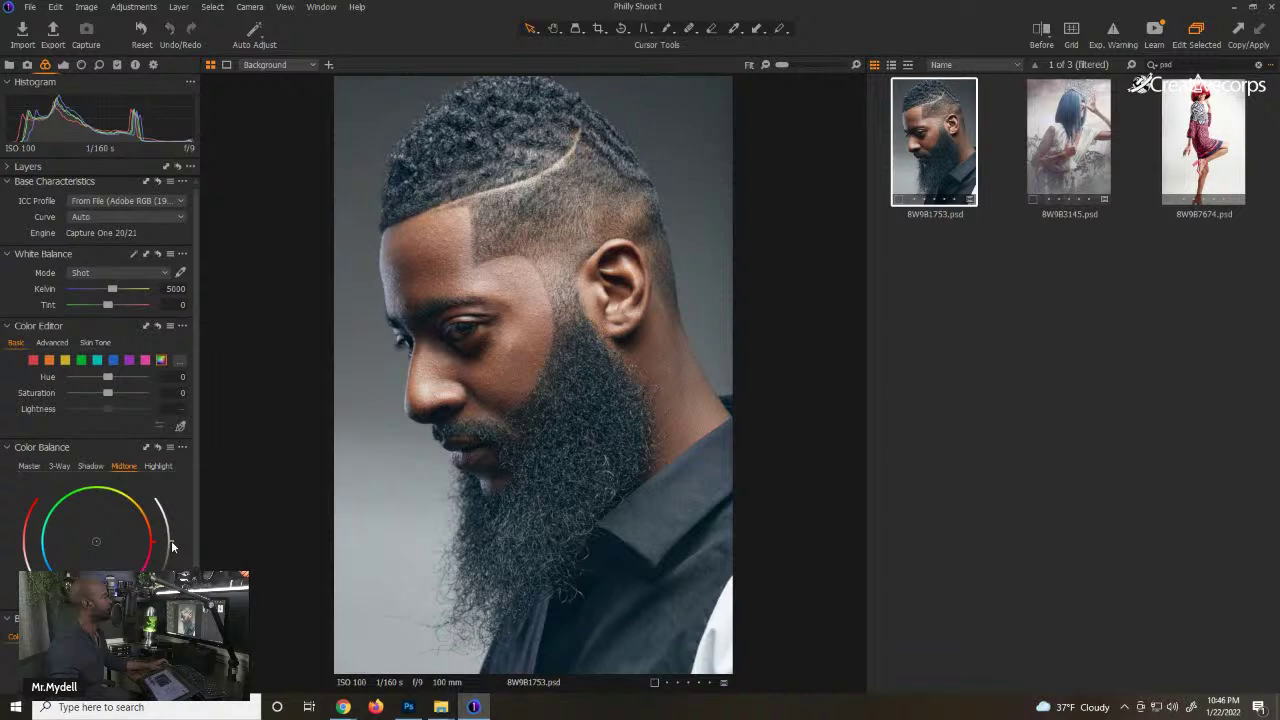
mouse_move(172, 546)
mouse_down()
mouse_move(172, 566)
mouse_move(184, 526)
mouse_up()
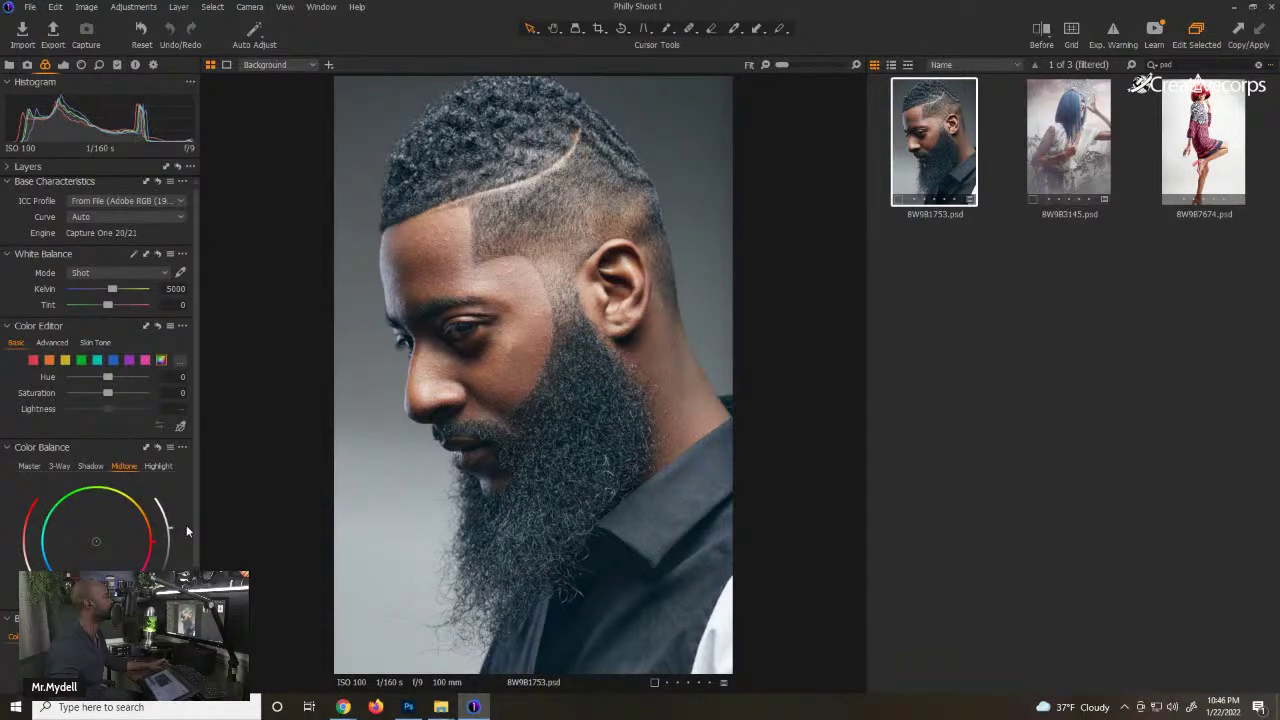
click(160, 467)
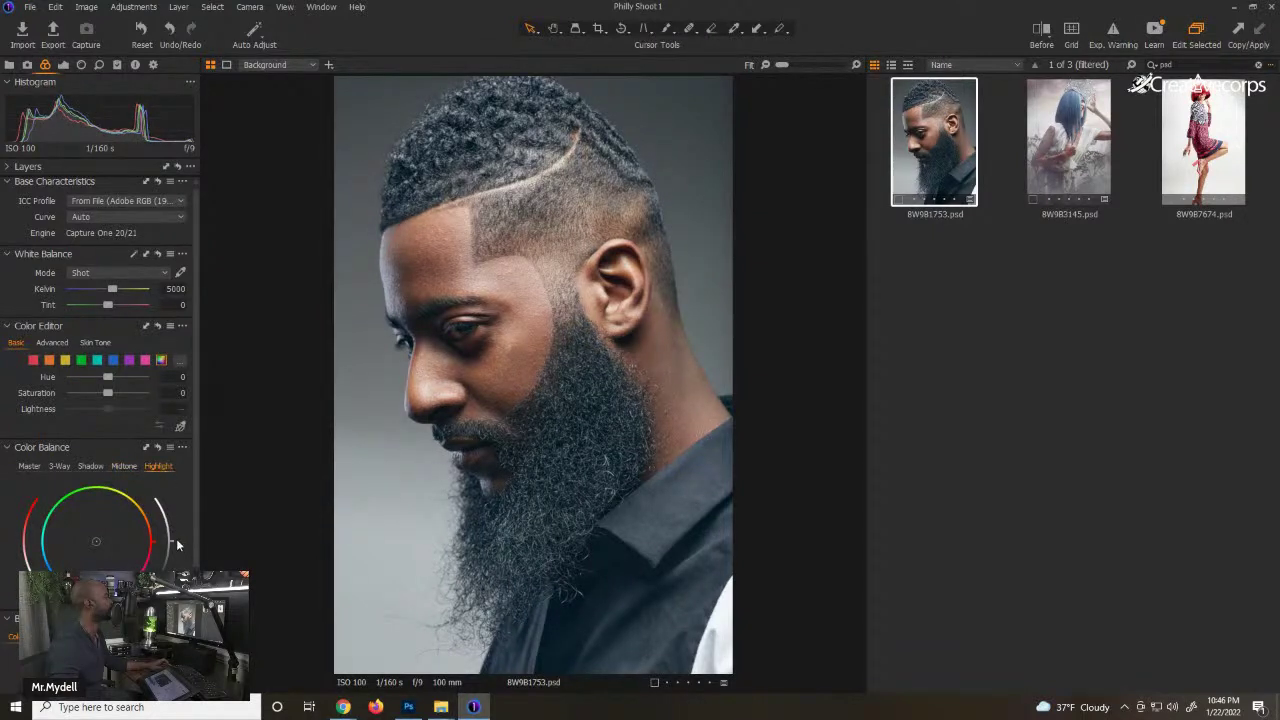
mouse_move(172, 545)
mouse_down()
mouse_move(172, 506)
mouse_move(178, 549)
mouse_up()
click(90, 467)
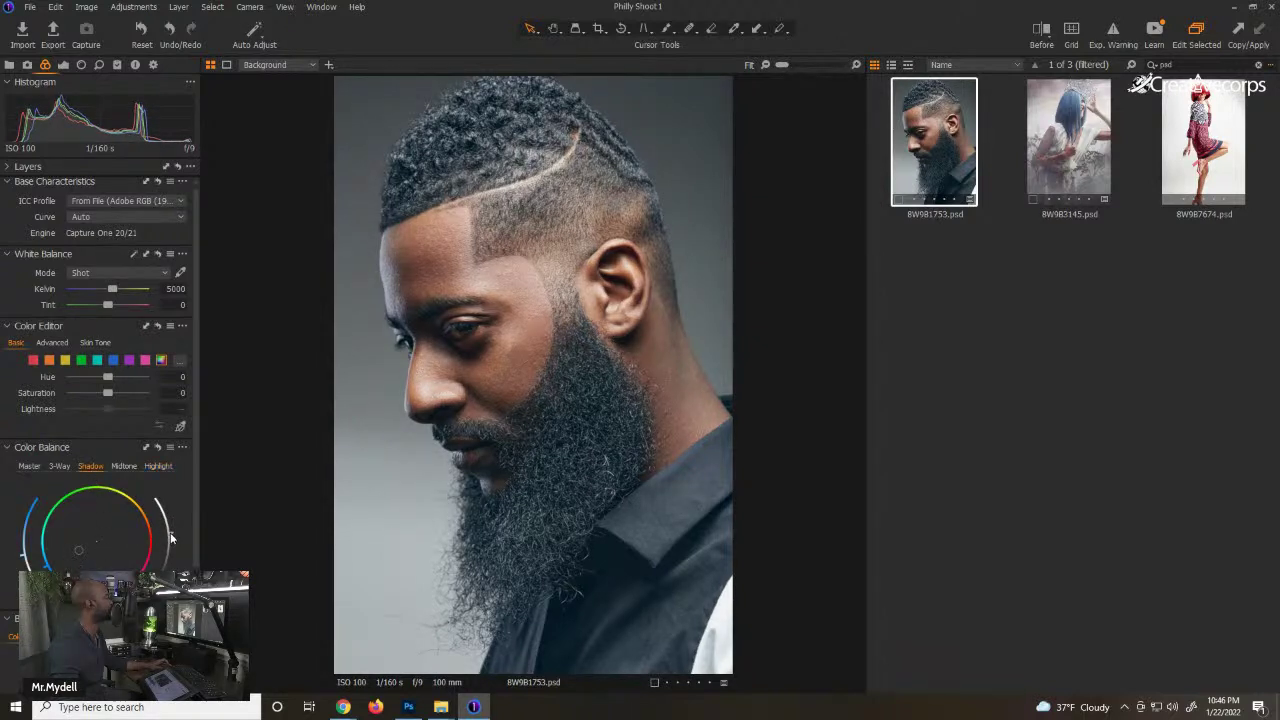
drag(172, 533, 173, 536)
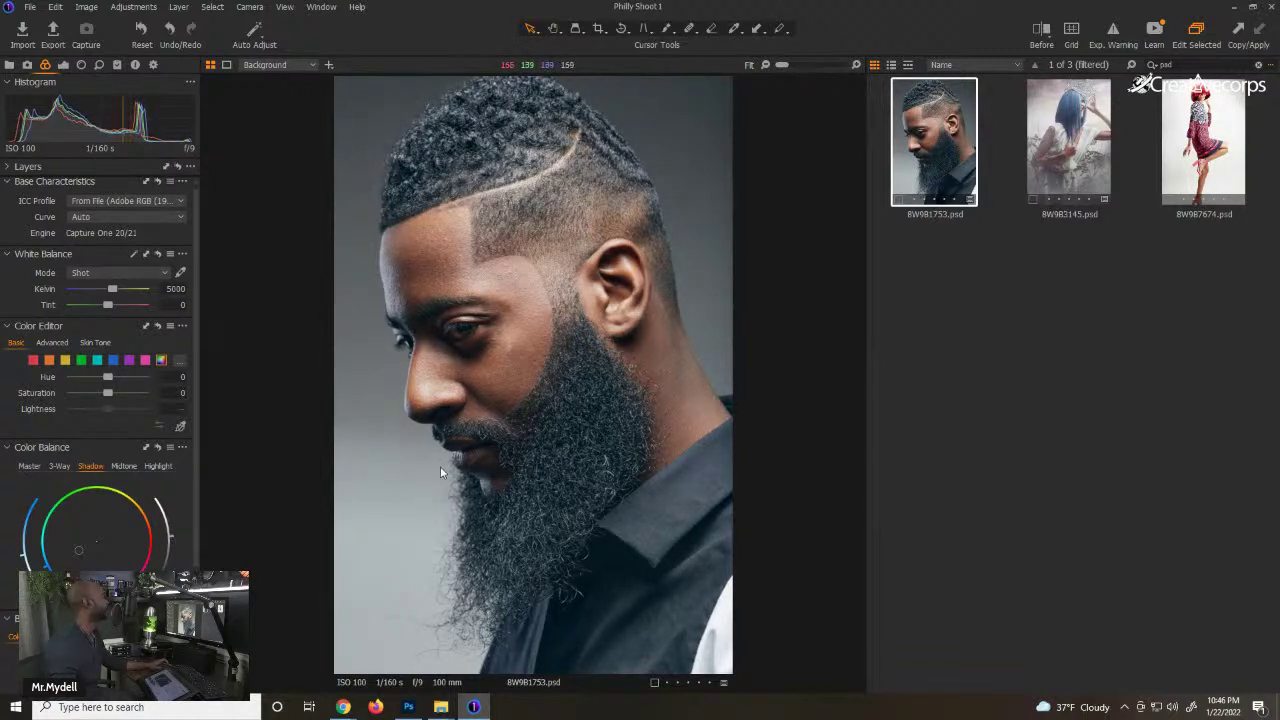
scroll(100, 420, down, 2)
scroll(100, 380, up, 2)
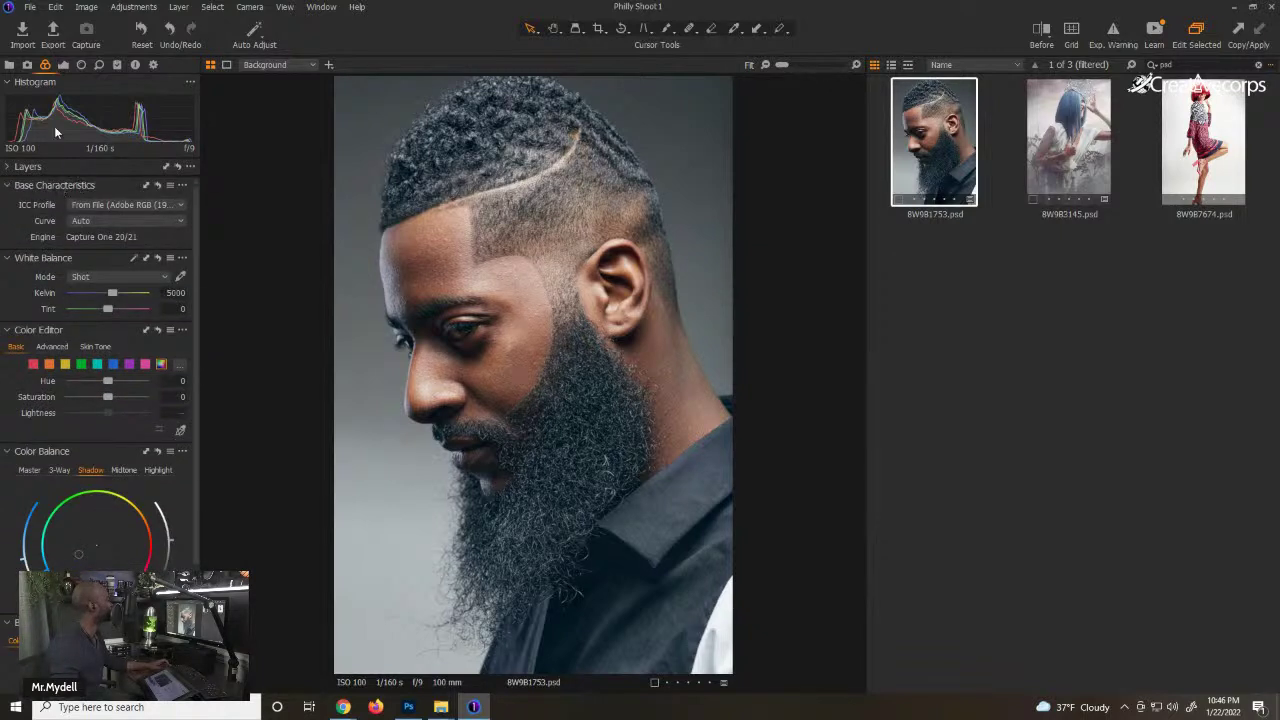
- Set the portrait's high dynamic range Black value to -22, judging the face up close and on the whole image
click(63, 65)
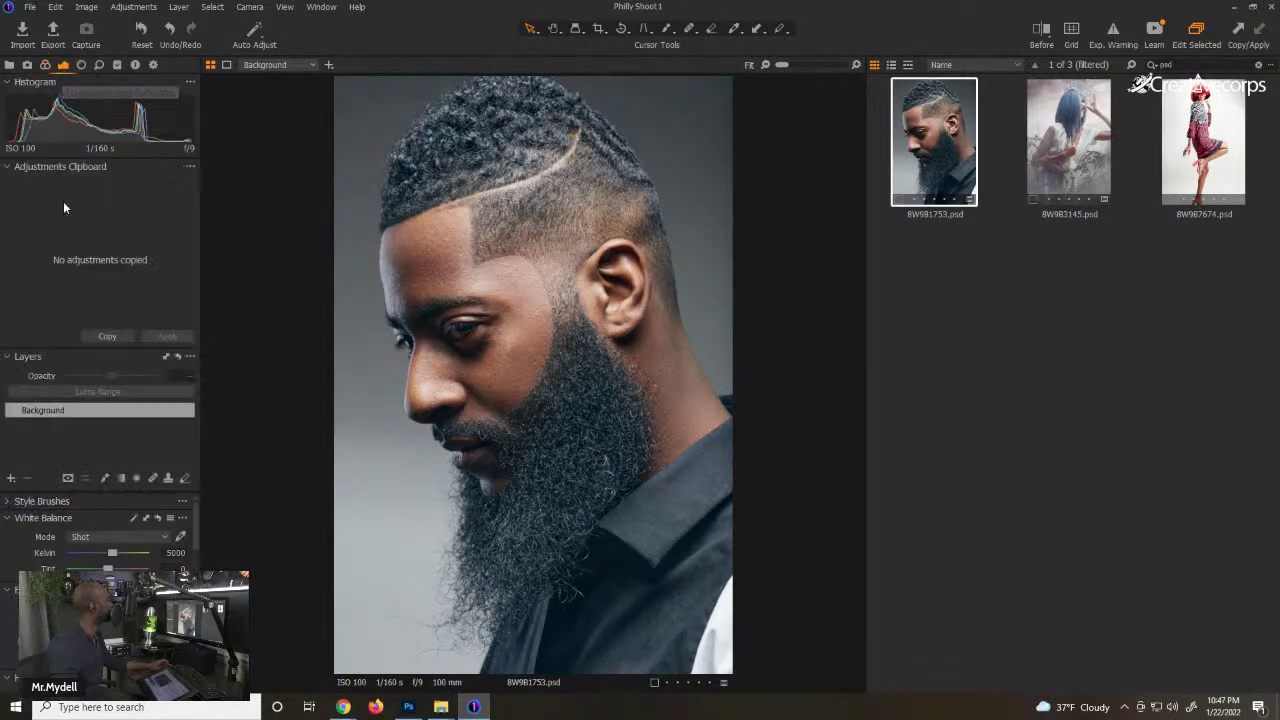
scroll(183, 572, down, 2)
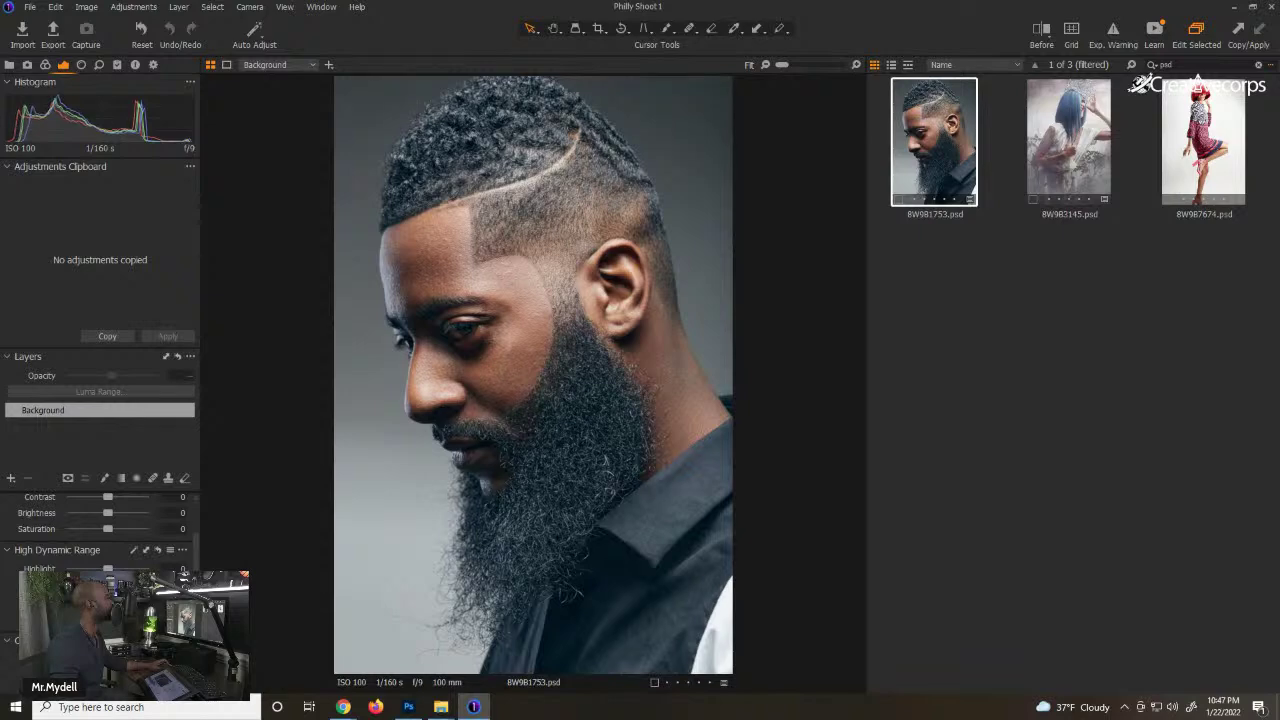
scroll(472, 314, up, 2)
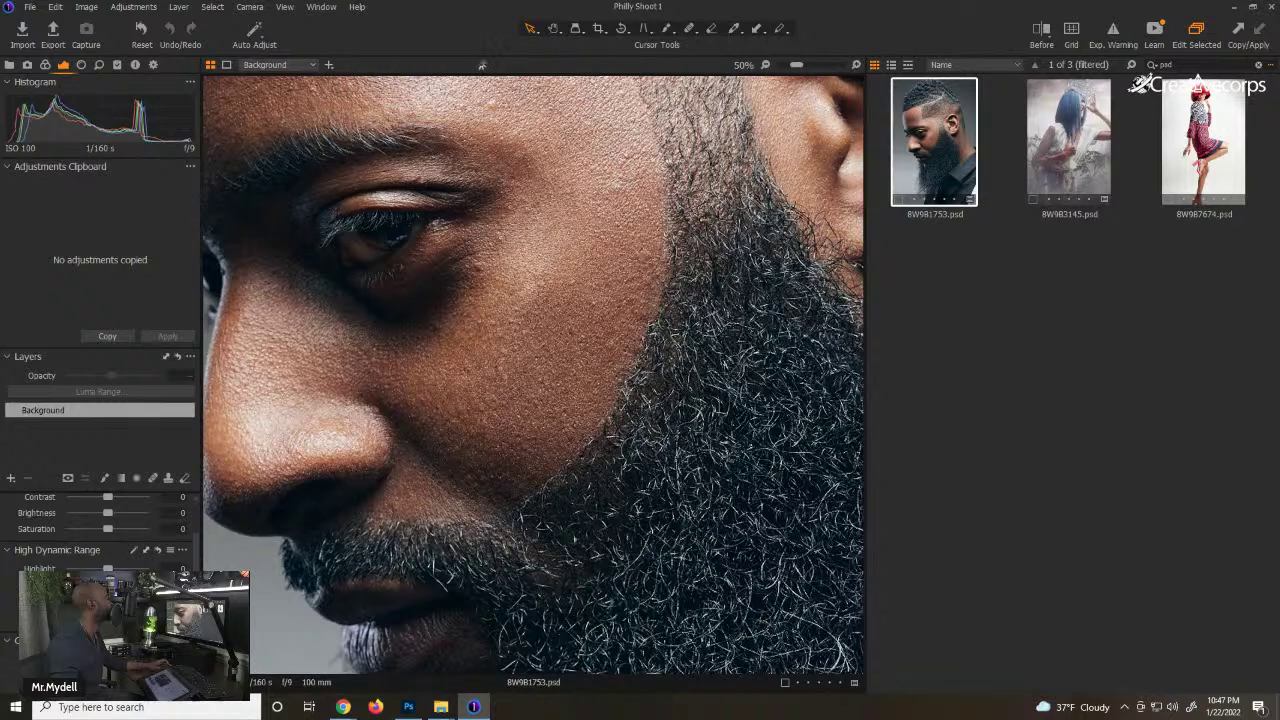
double_click(562, 417)
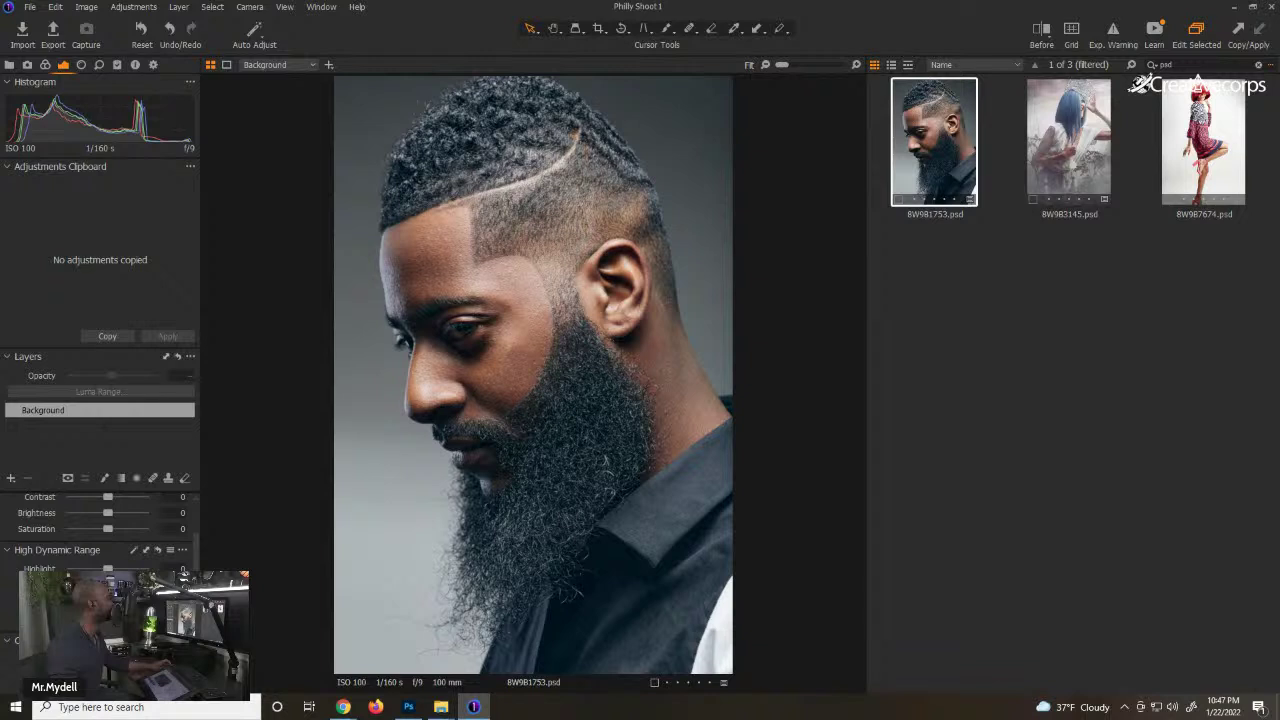
scroll(100, 520, down, 3)
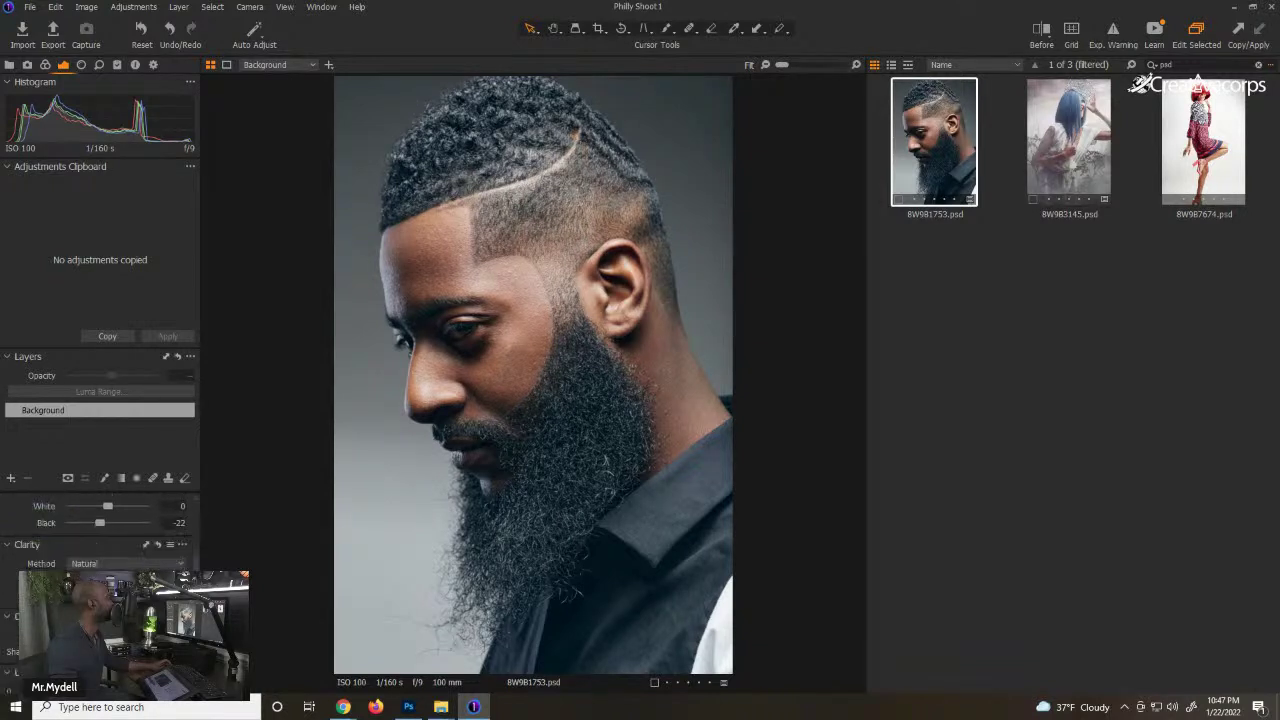
scroll(100, 530, down, 5)
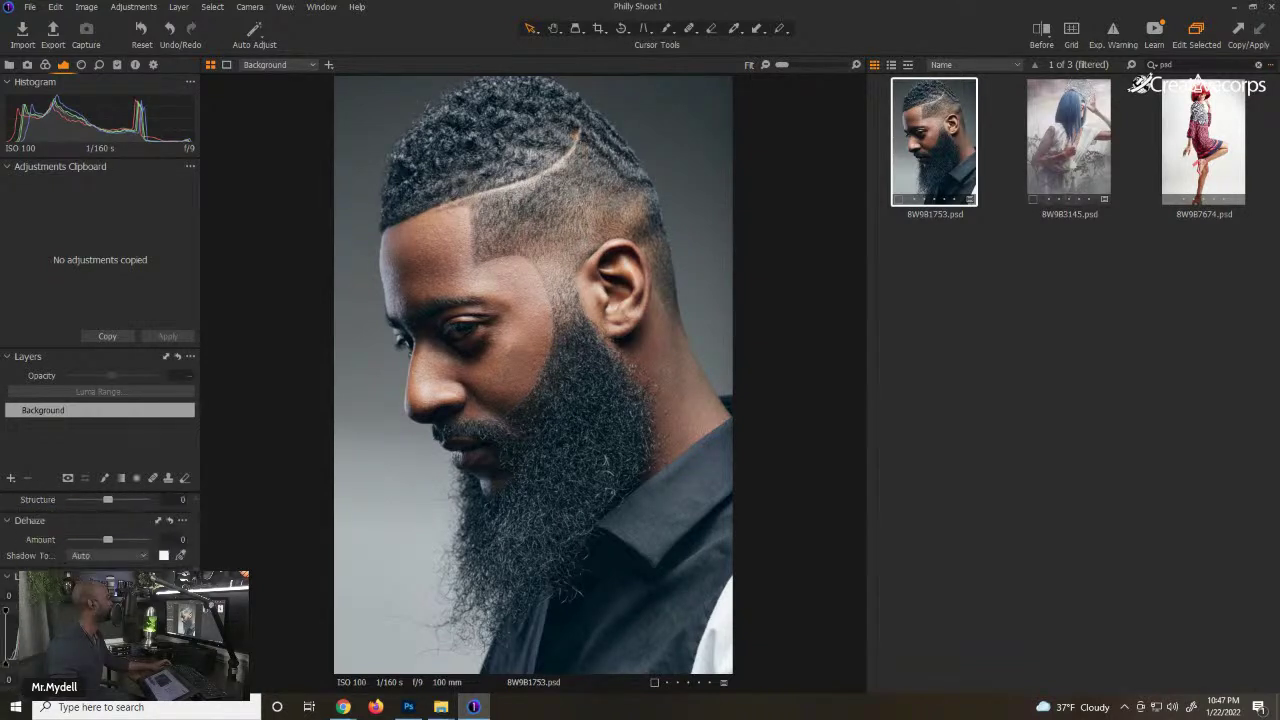
scroll(100, 560, down, 3)
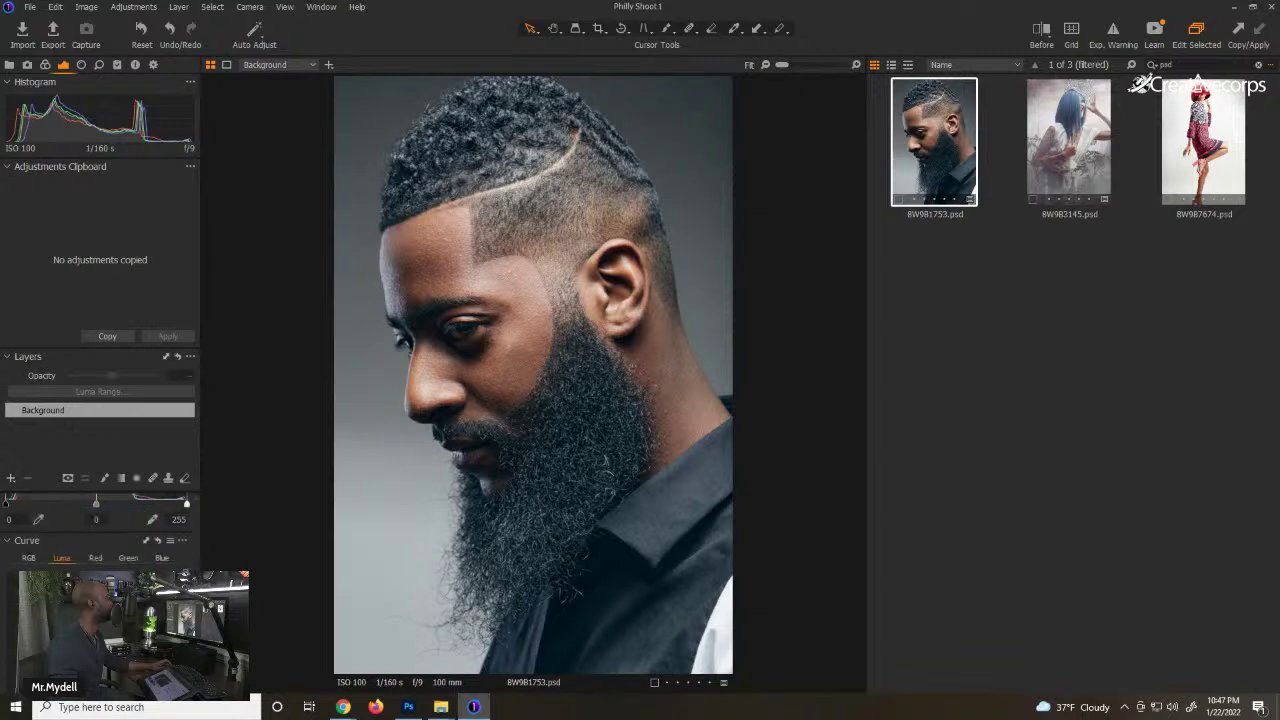
scroll(100, 560, up, 10)
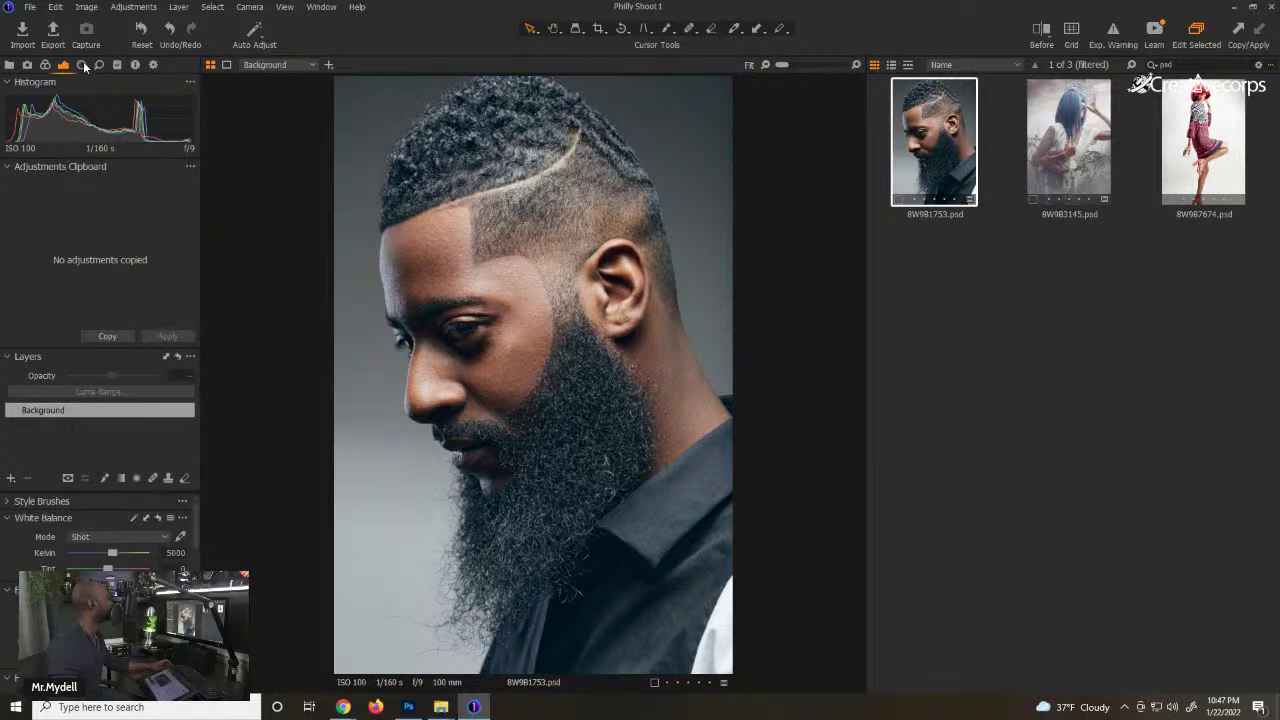
click(82, 65)
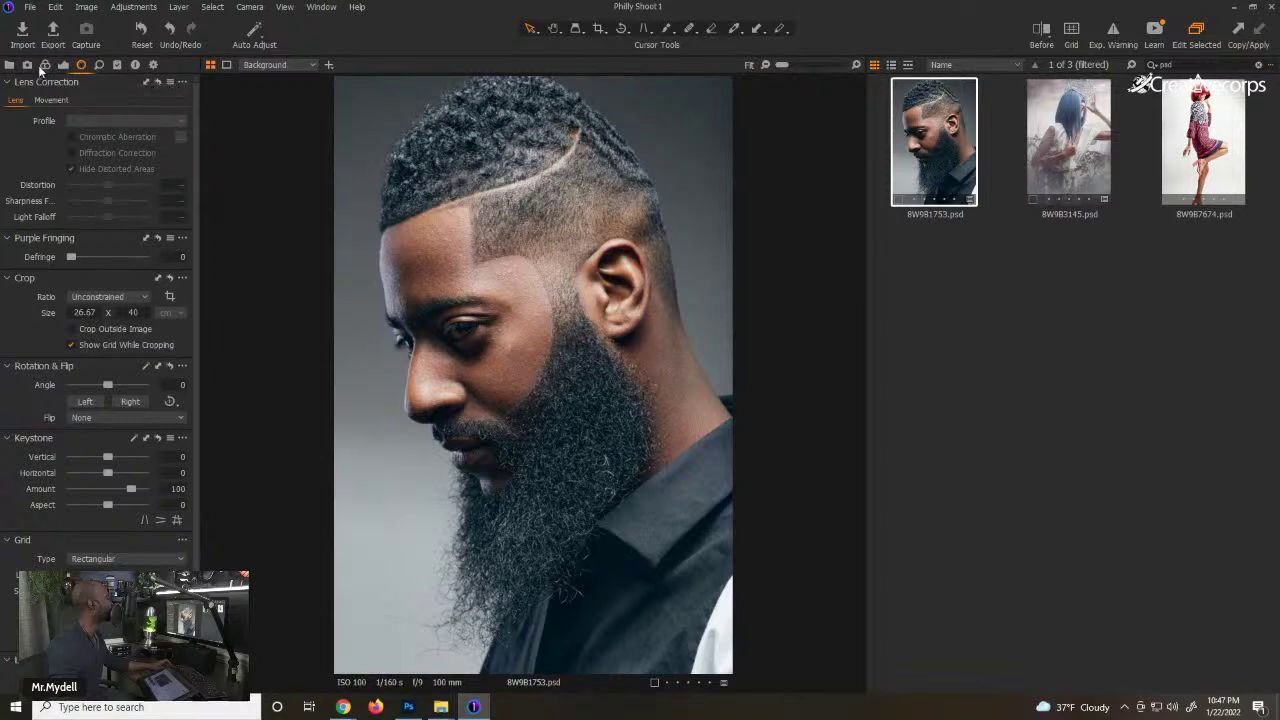
- Lift the shadow lightness in the portrait's color balance and check the face up close and on the whole image
click(45, 65)
click(158, 470)
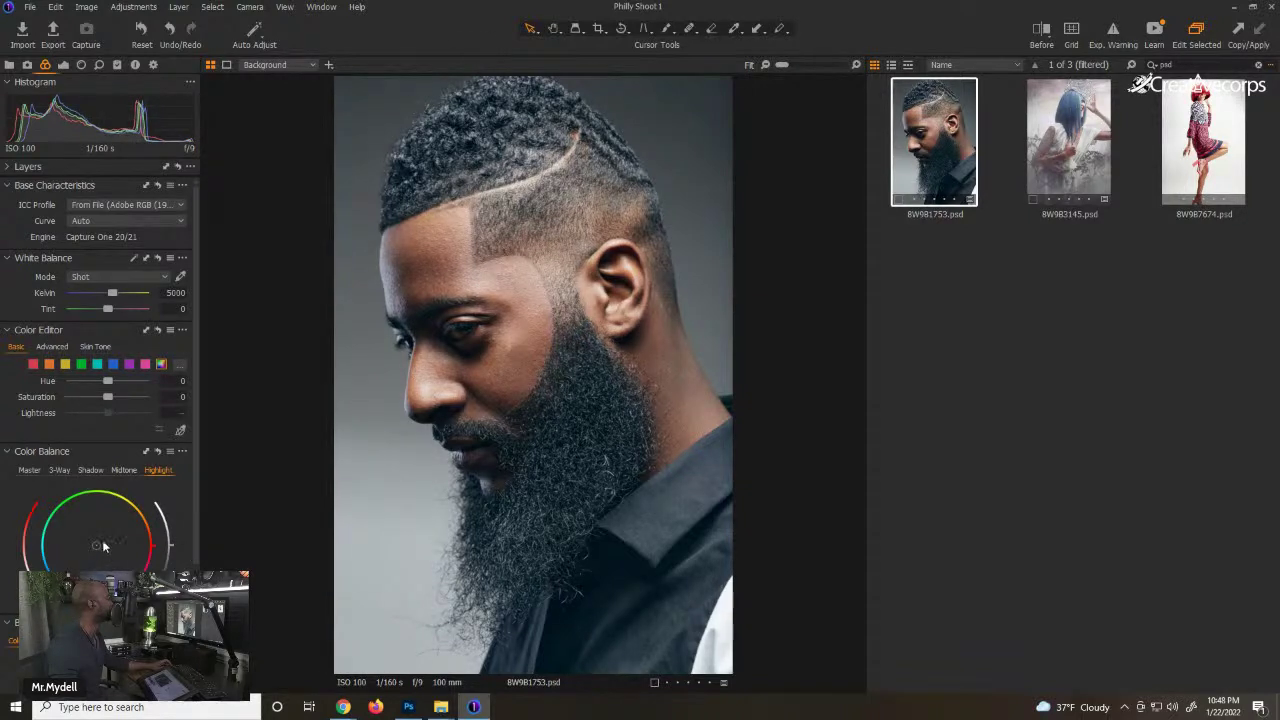
click(90, 469)
drag(172, 537, 173, 528)
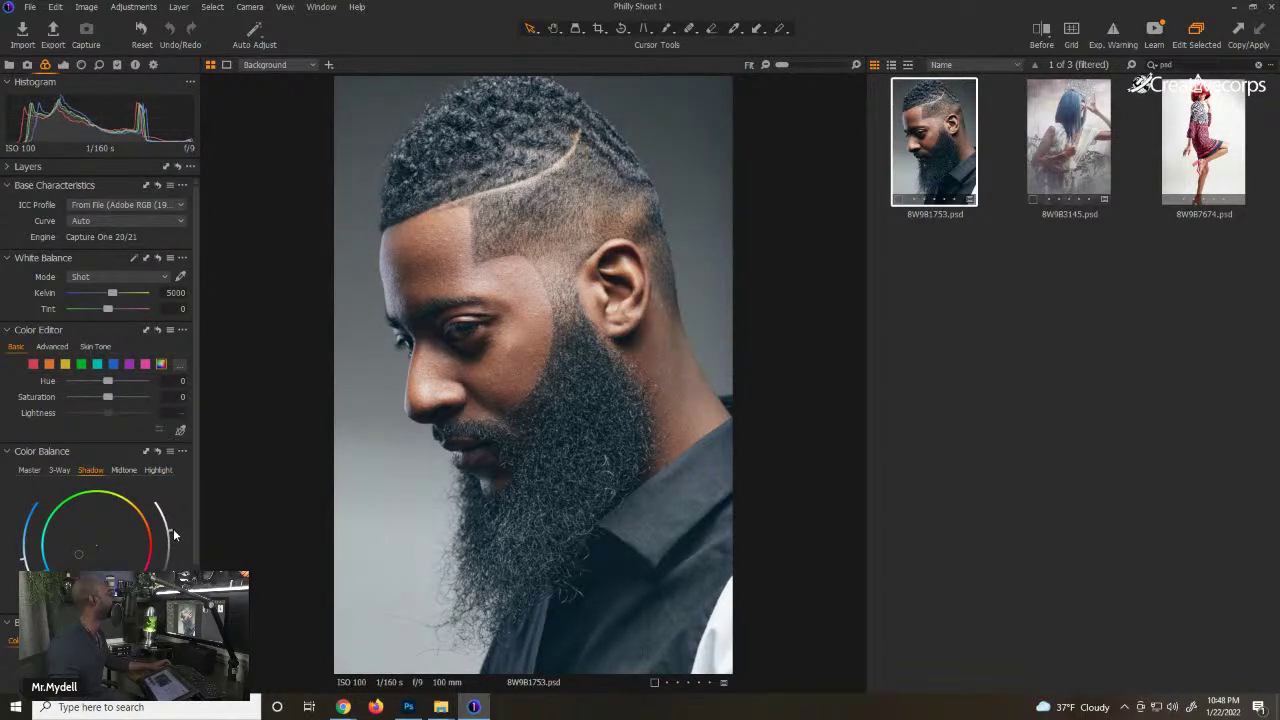
scroll(500, 301, up, 2)
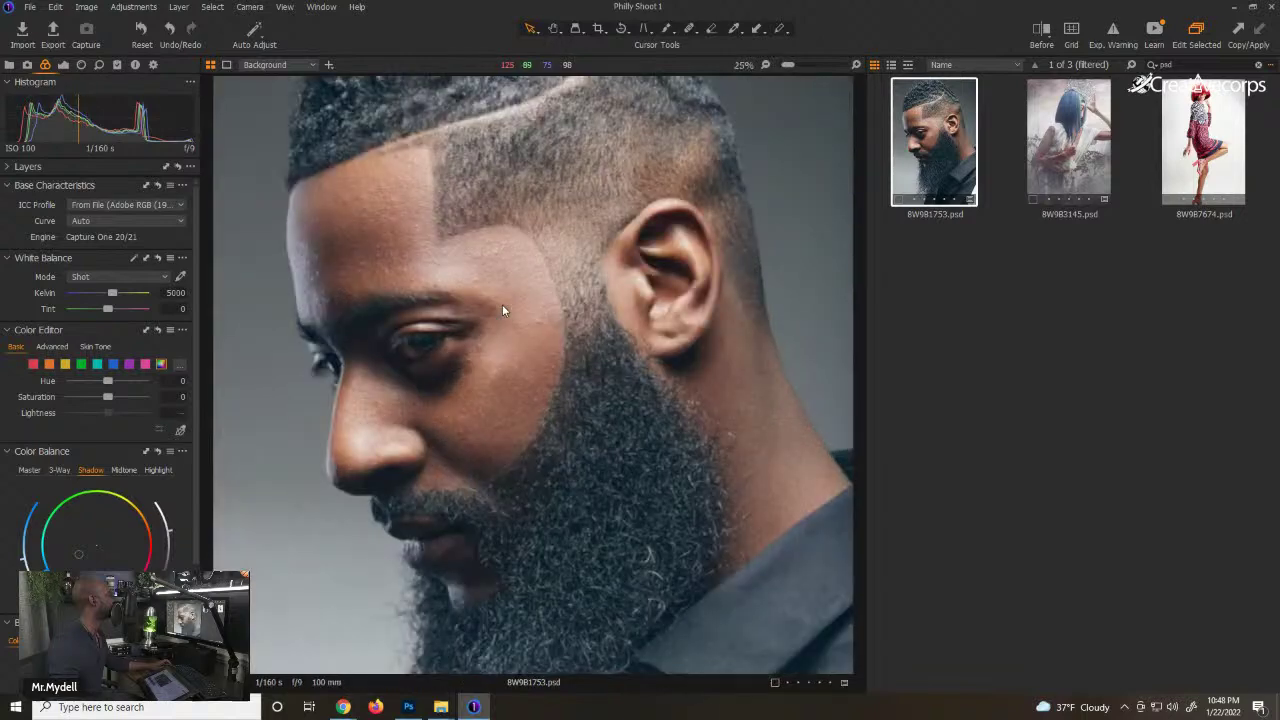
scroll(450, 356, down, 2)
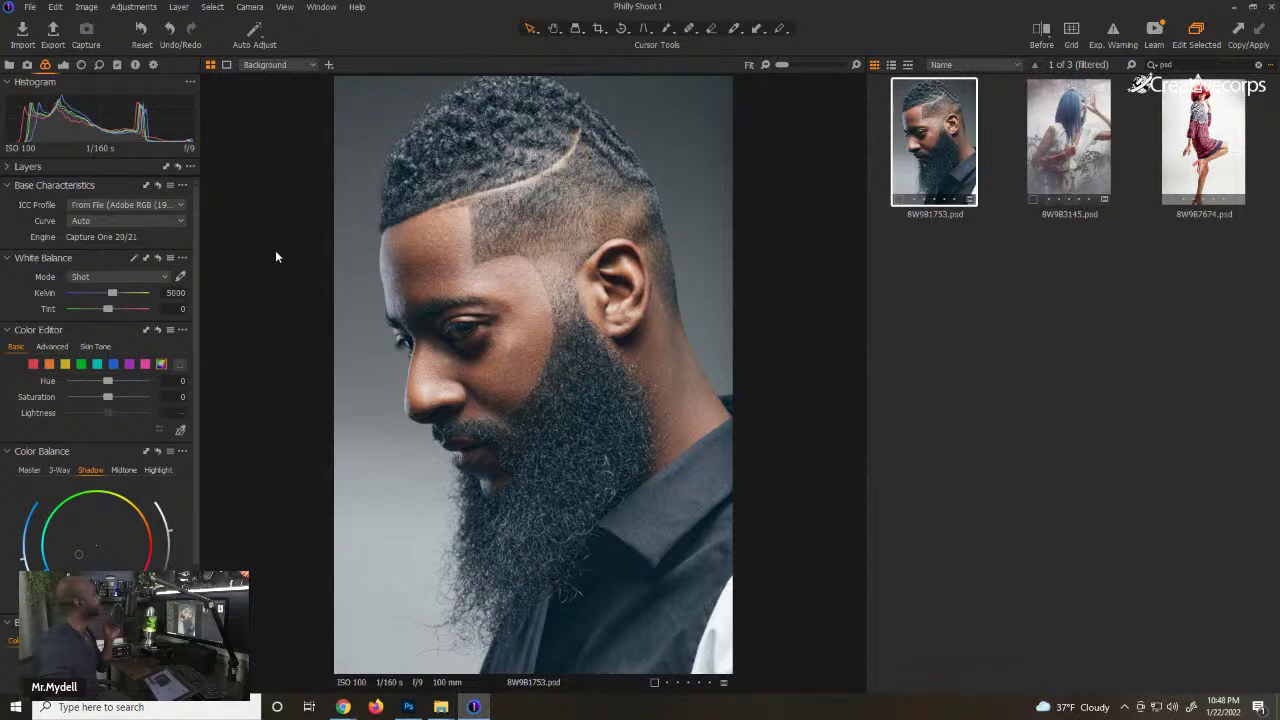
- Adjust the portrait's tone curve, placing a control point in its highlight range
scroll(60, 500, down, 3)
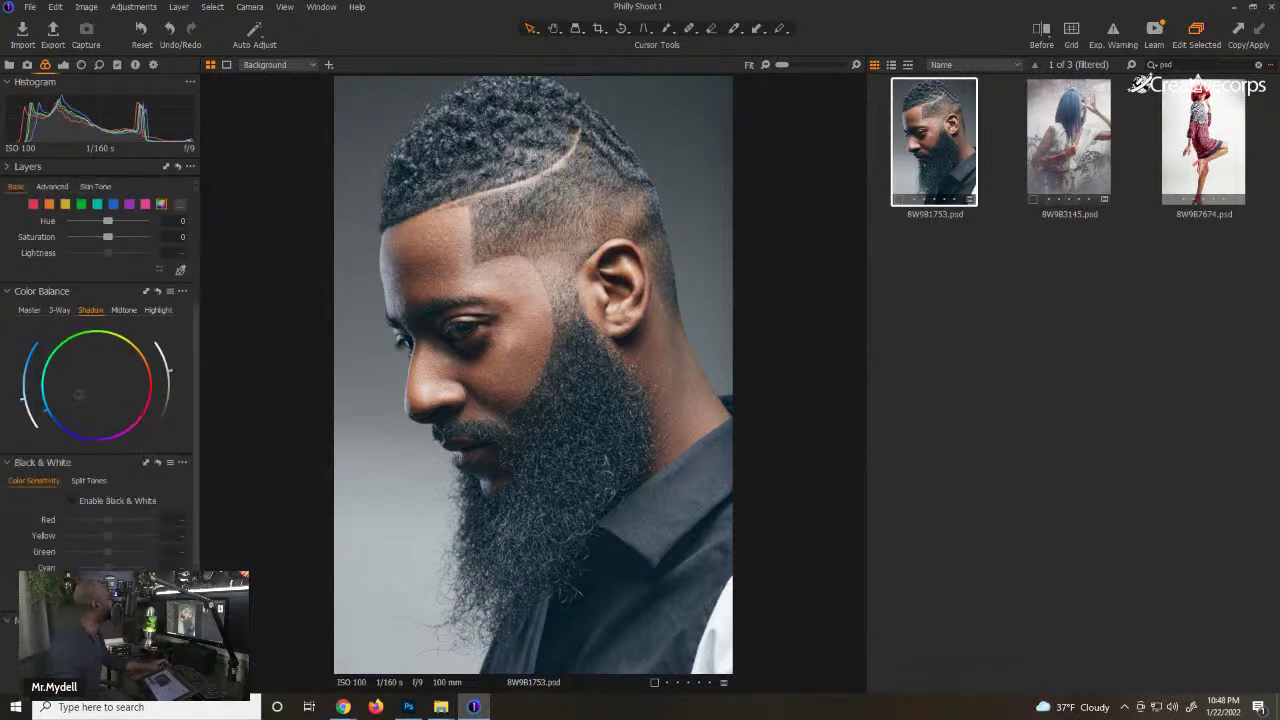
scroll(49, 429, up, 3)
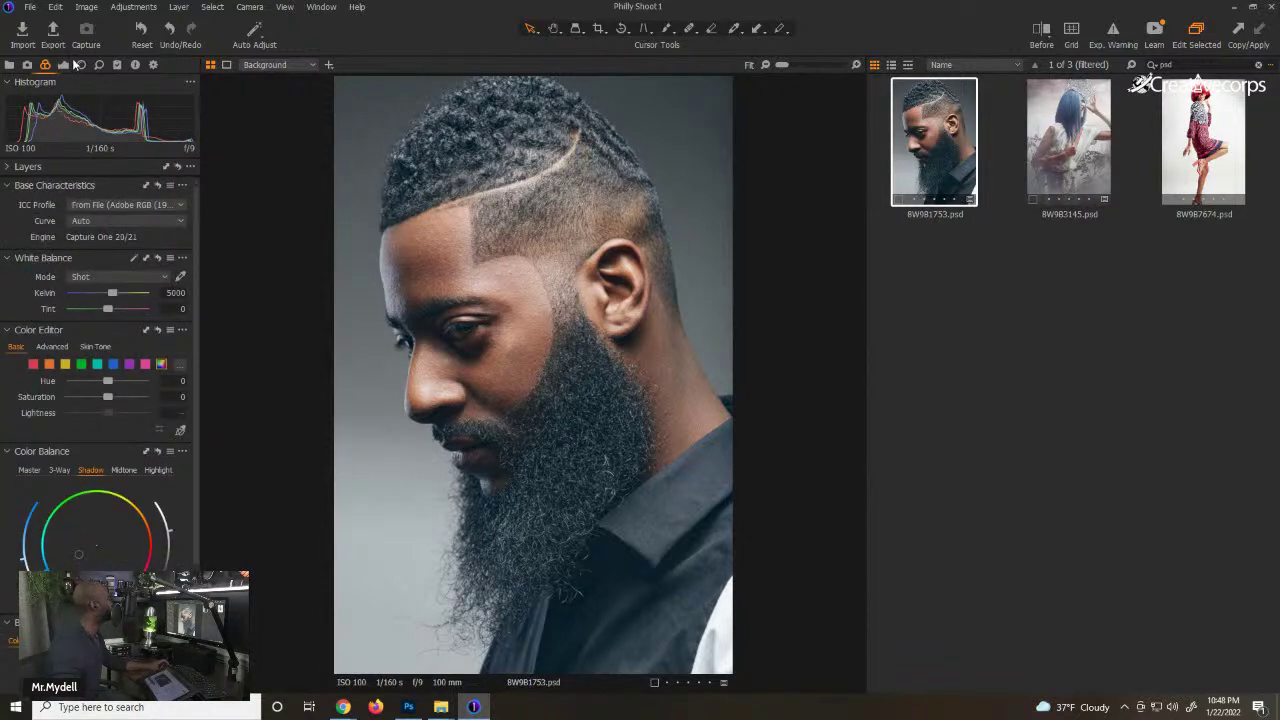
click(64, 65)
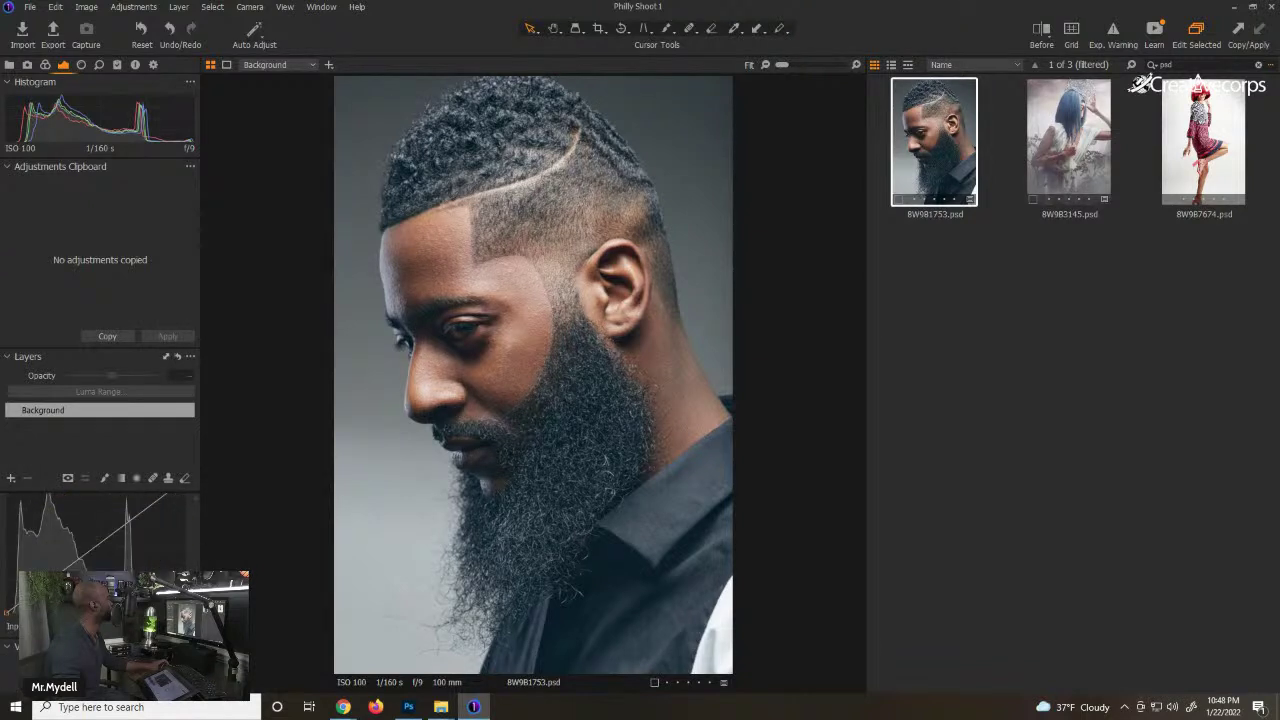
click(118, 585)
click(72, 562)
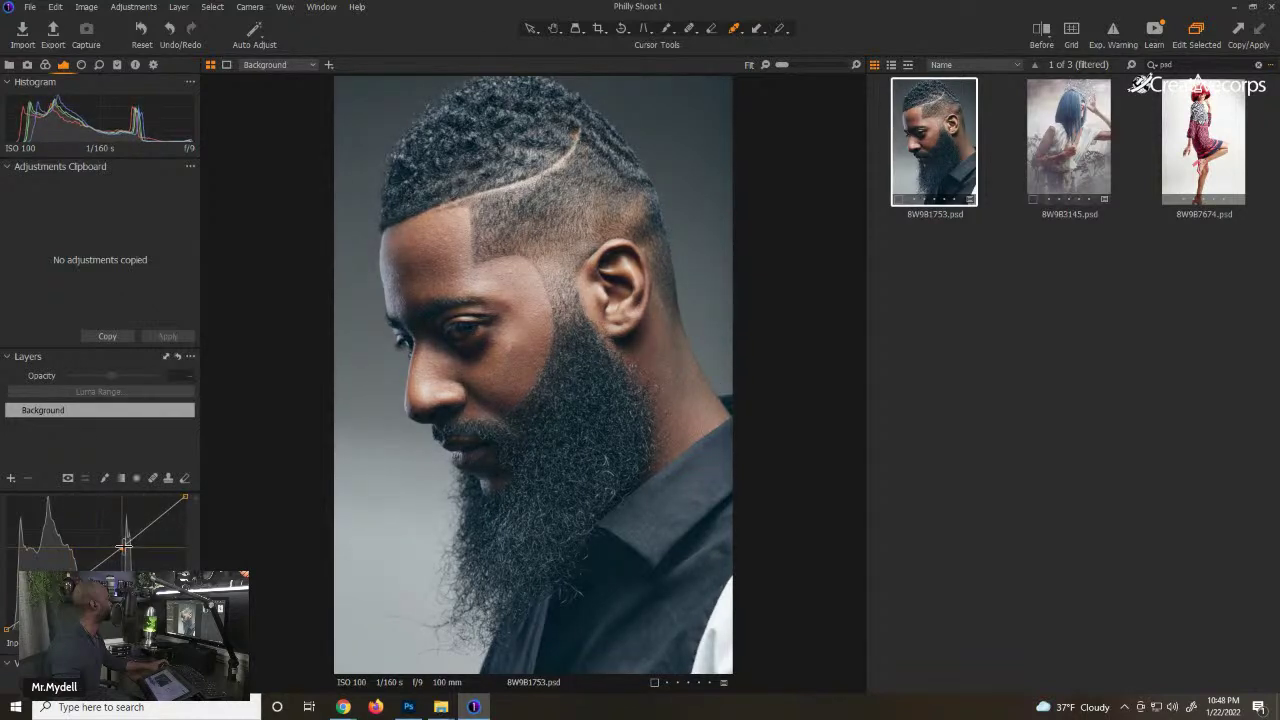
drag(123, 545, 150, 523)
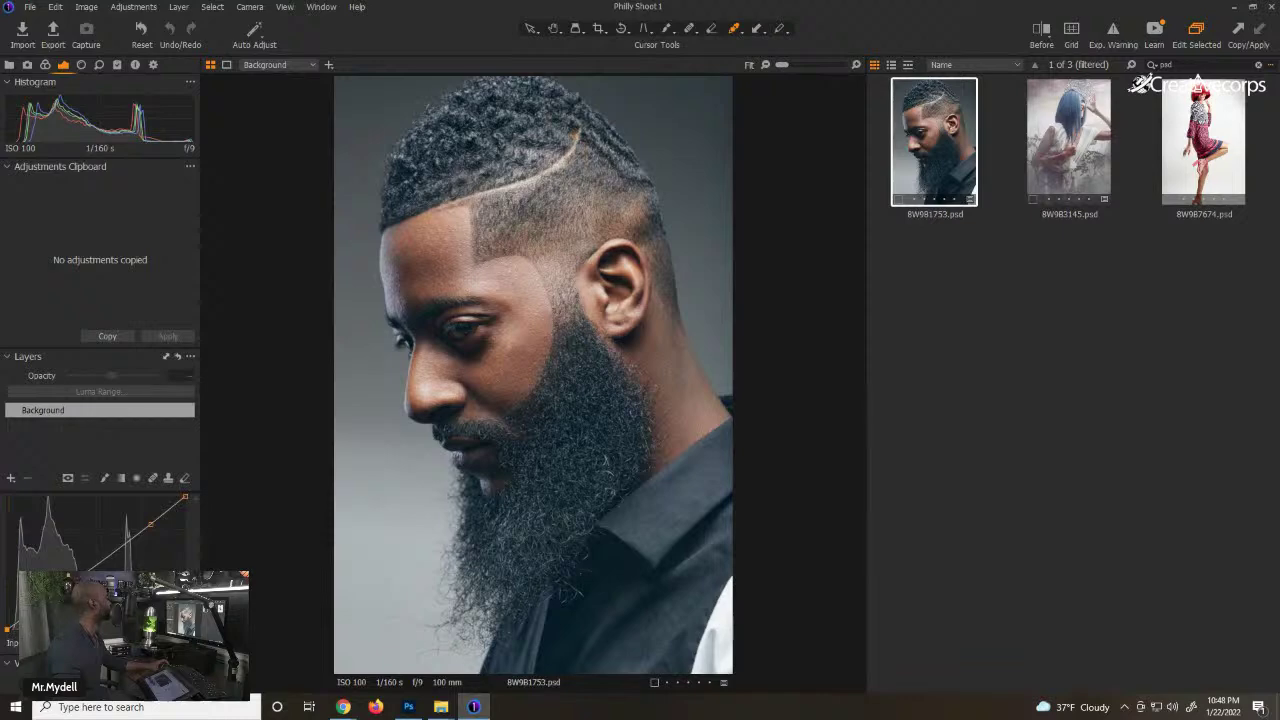
scroll(476, 367, up, 2)
scroll(496, 367, down, 3)
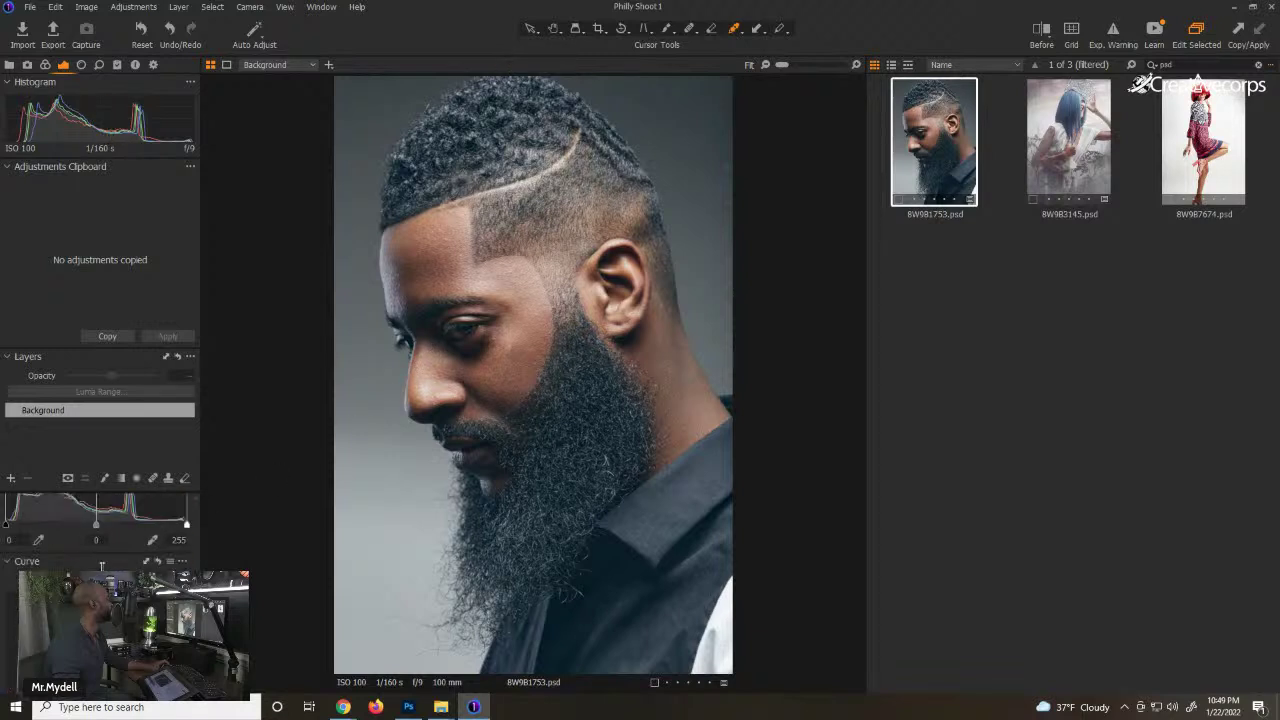
- Clone the bearded man's variant and reset the clone's adjustments to compare it with the edited version
right_click(951, 140)
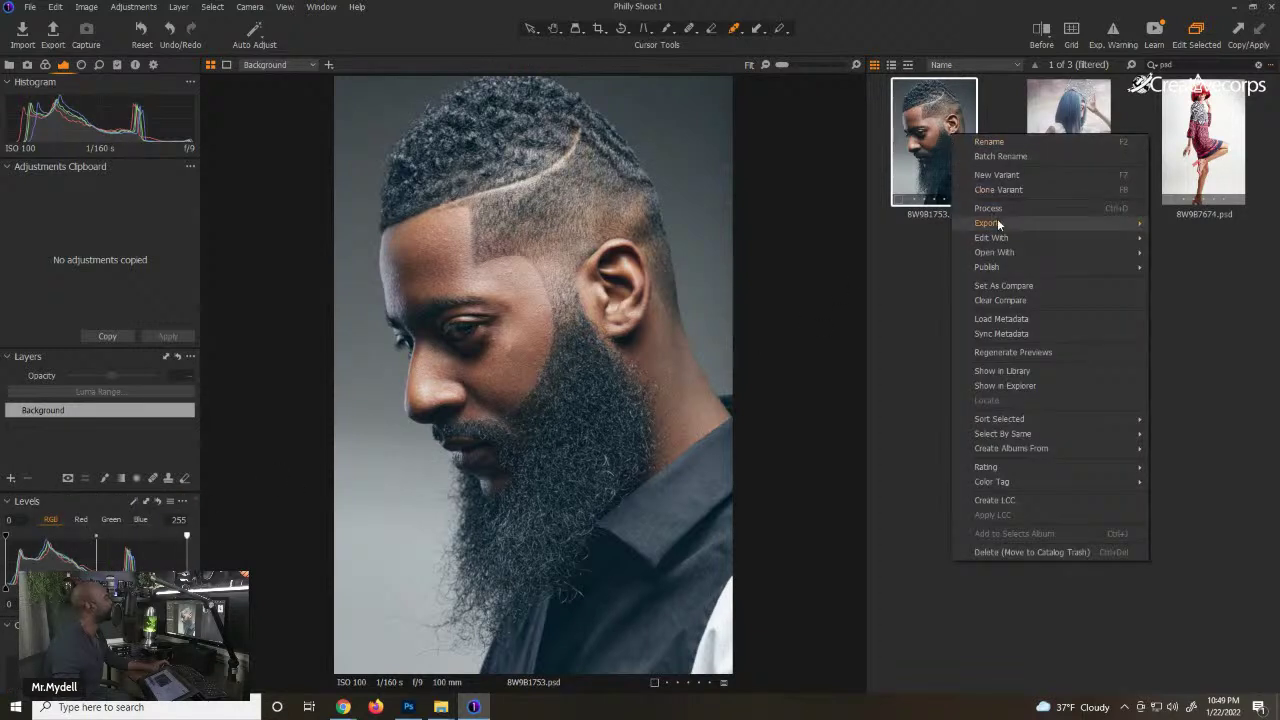
click(1023, 189)
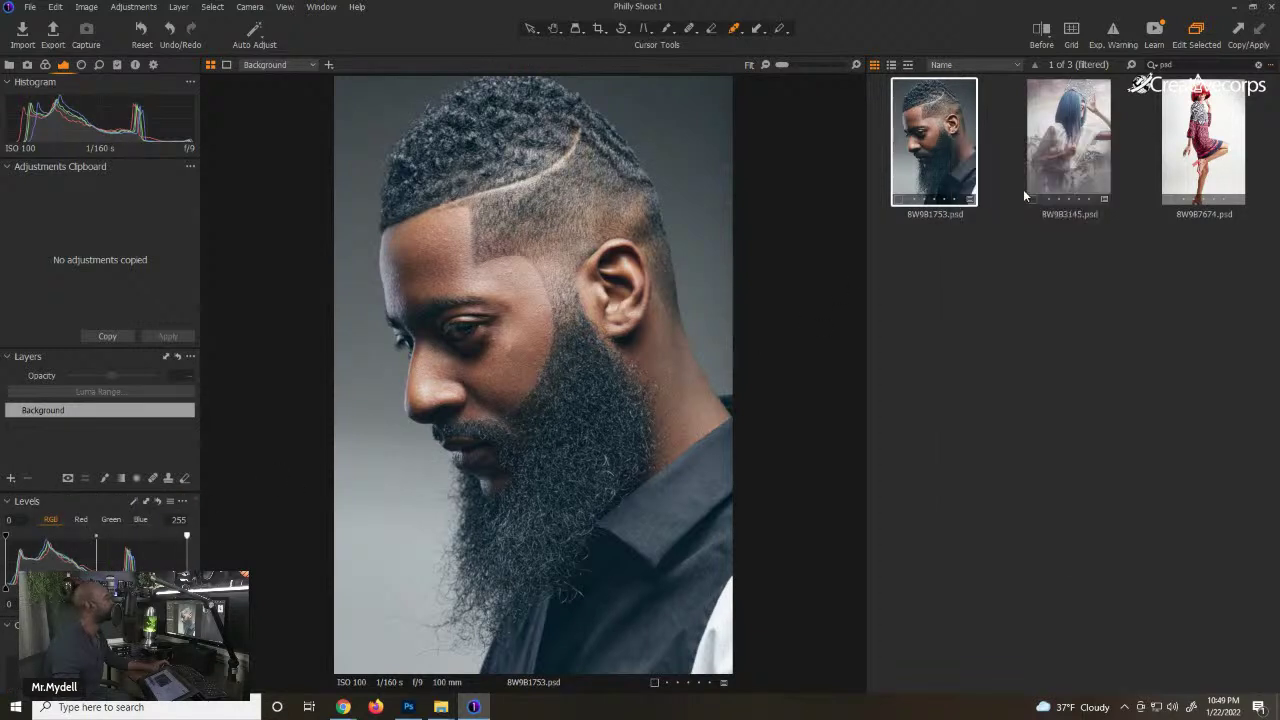
click(142, 32)
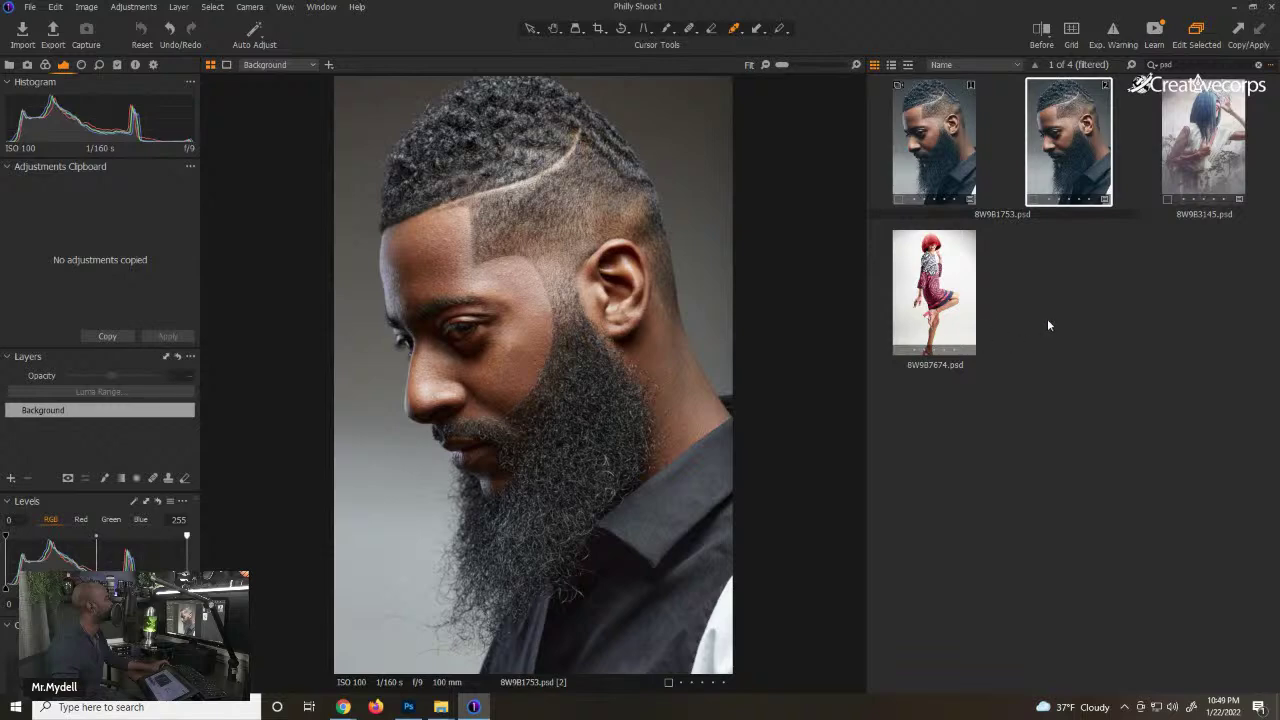
click(1048, 317)
click(934, 149)
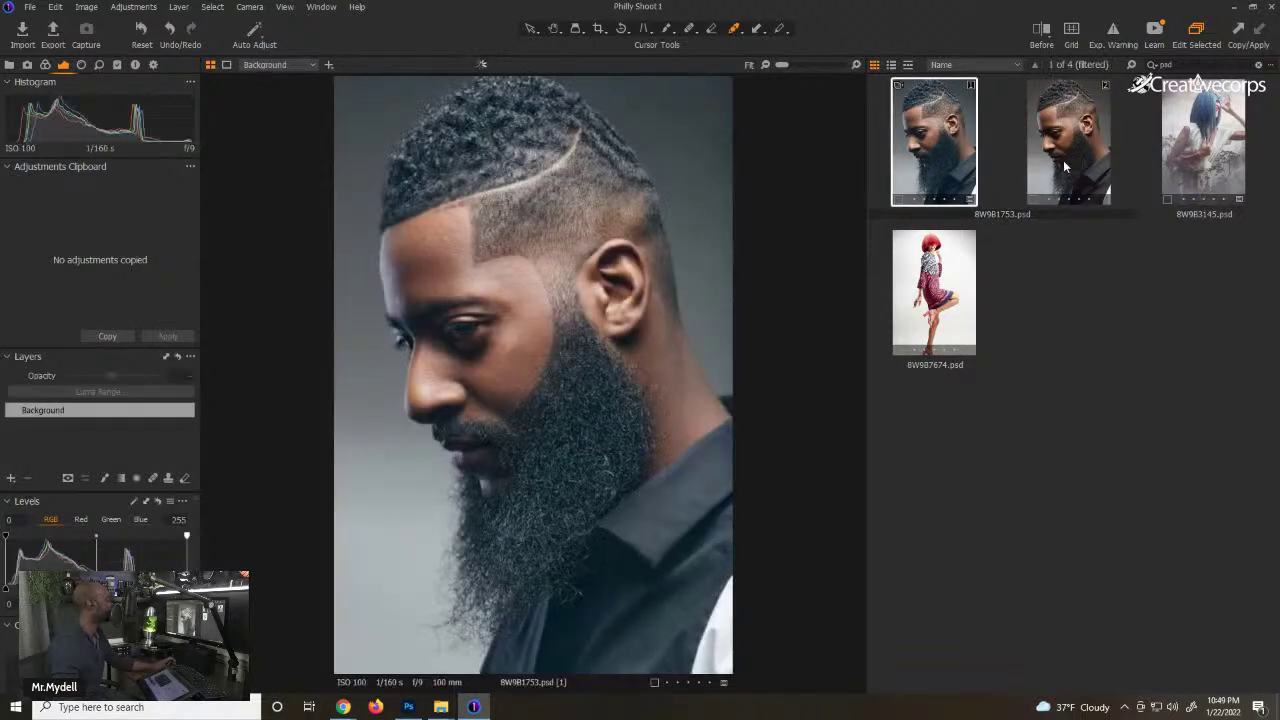
- Display the edited portrait and its reset variant side by side in an enlarged viewer for comparison
ctrl+click(1063, 160)
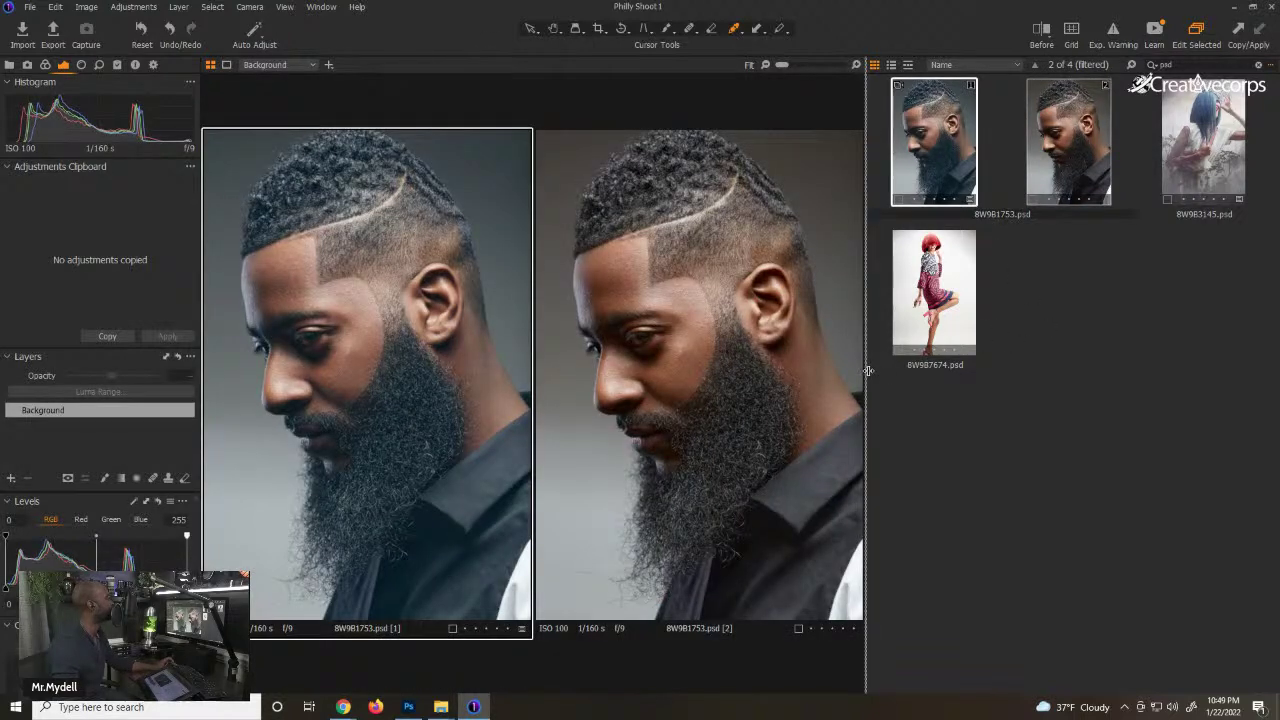
drag(868, 371, 997, 352)
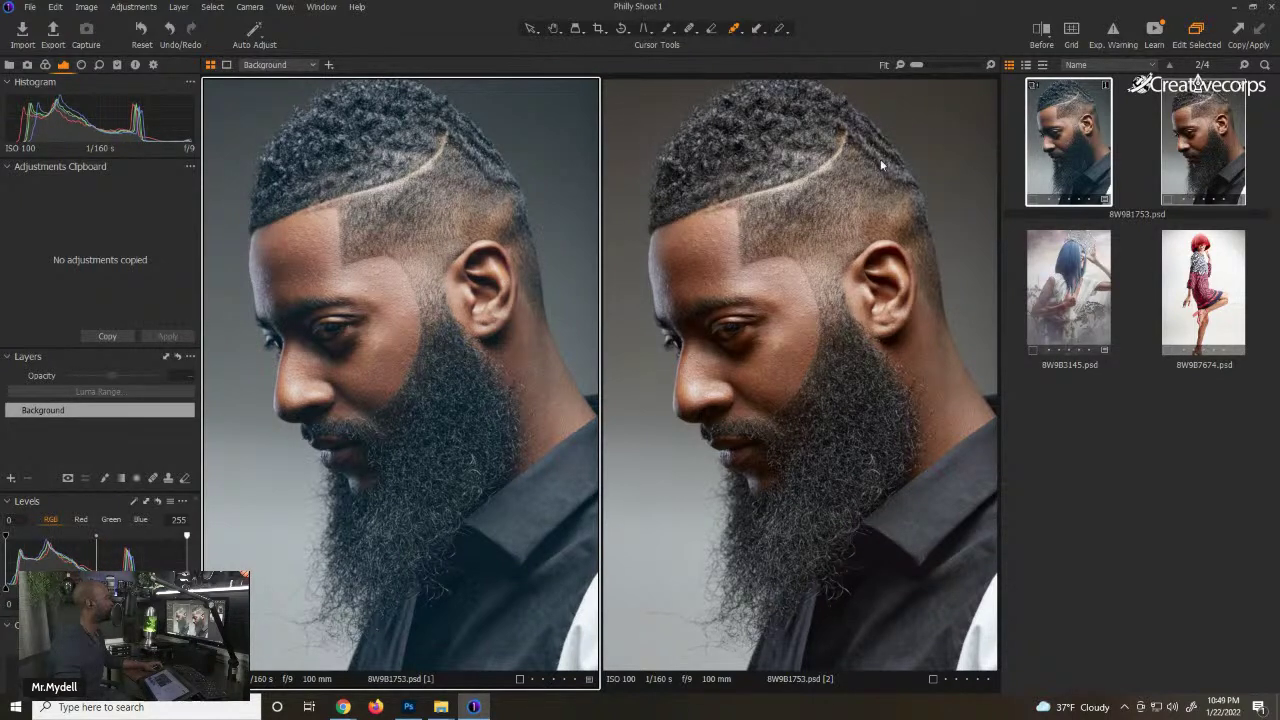
scroll(59, 496, up, 10)
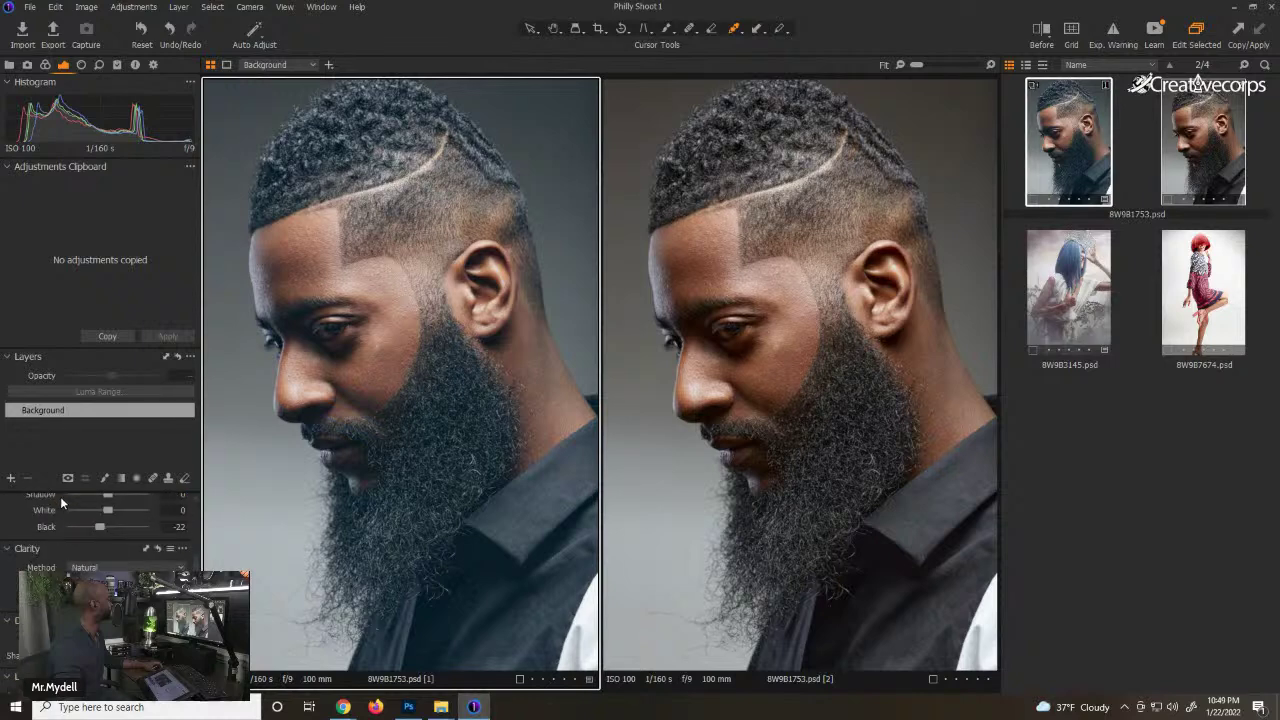
- Try a warm orange shadow tint in the edited portrait's color balance, return it to a softer blue, and fine-tune the shadow lightness
click(45, 64)
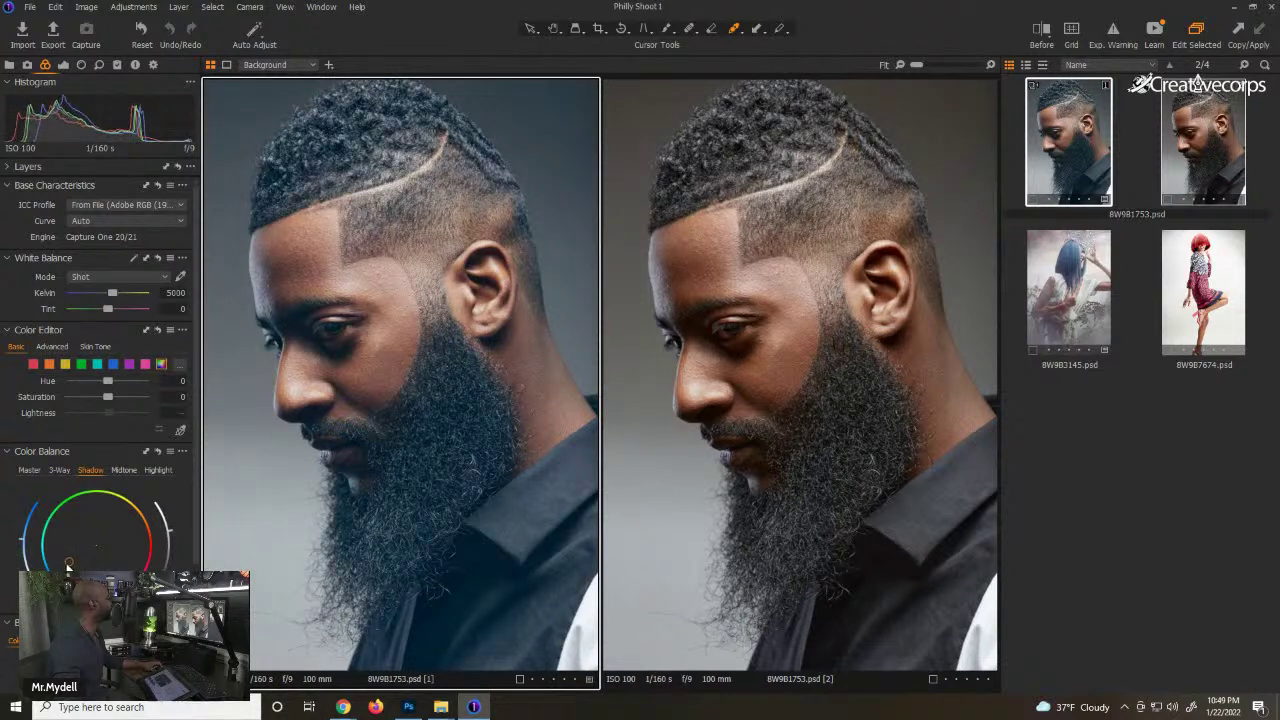
drag(73, 566, 126, 526)
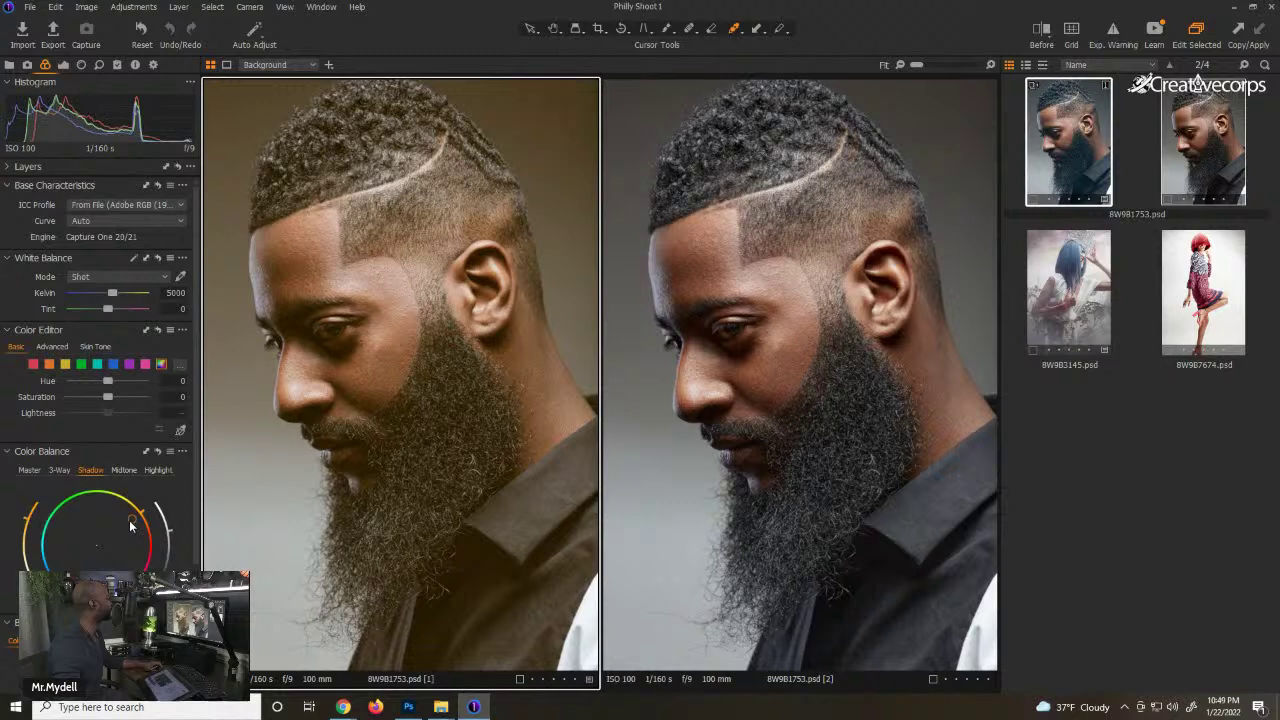
drag(130, 530, 80, 565)
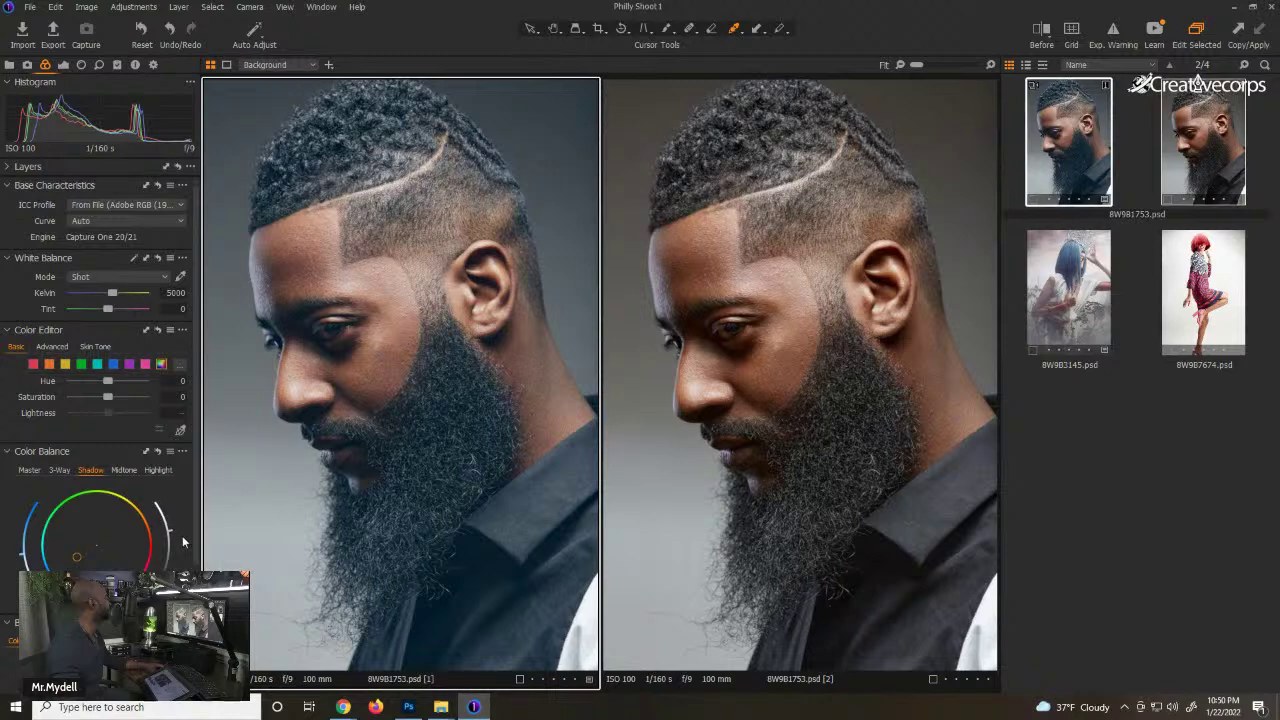
drag(171, 541, 176, 538)
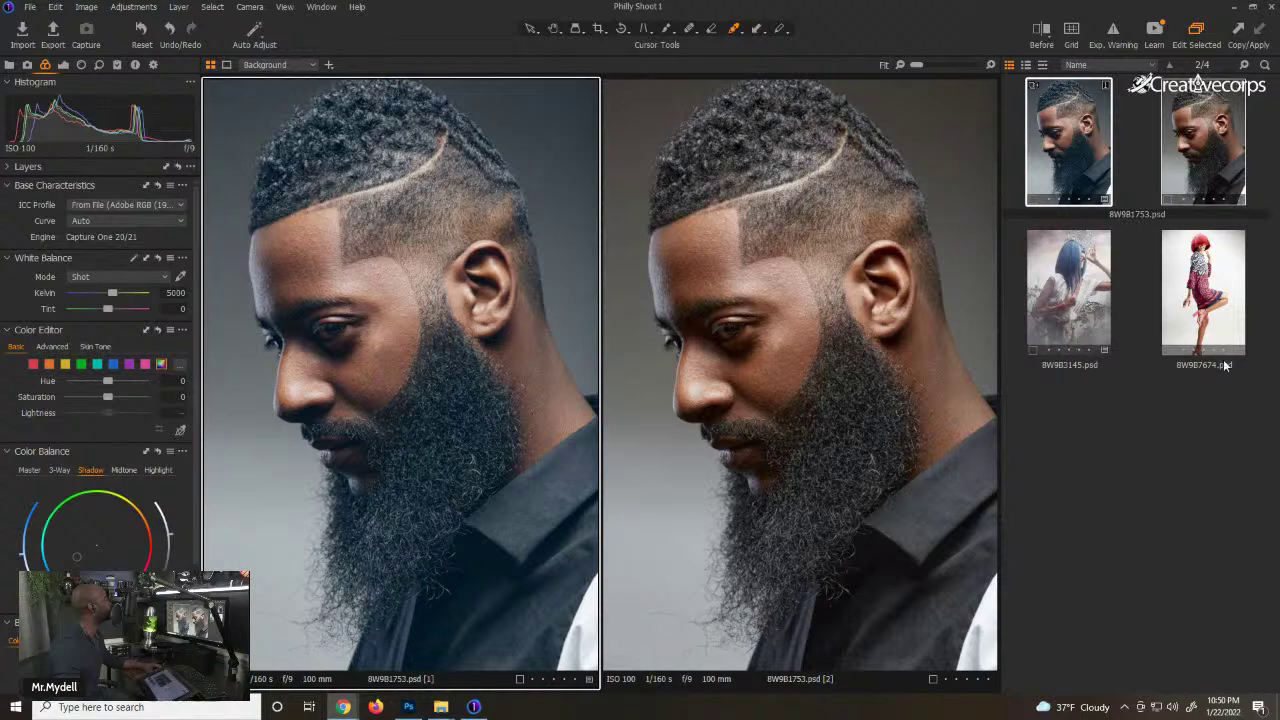
- Clear the "psd" search filter to list all photos of the shoot
click(1217, 65)
click(1265, 66)
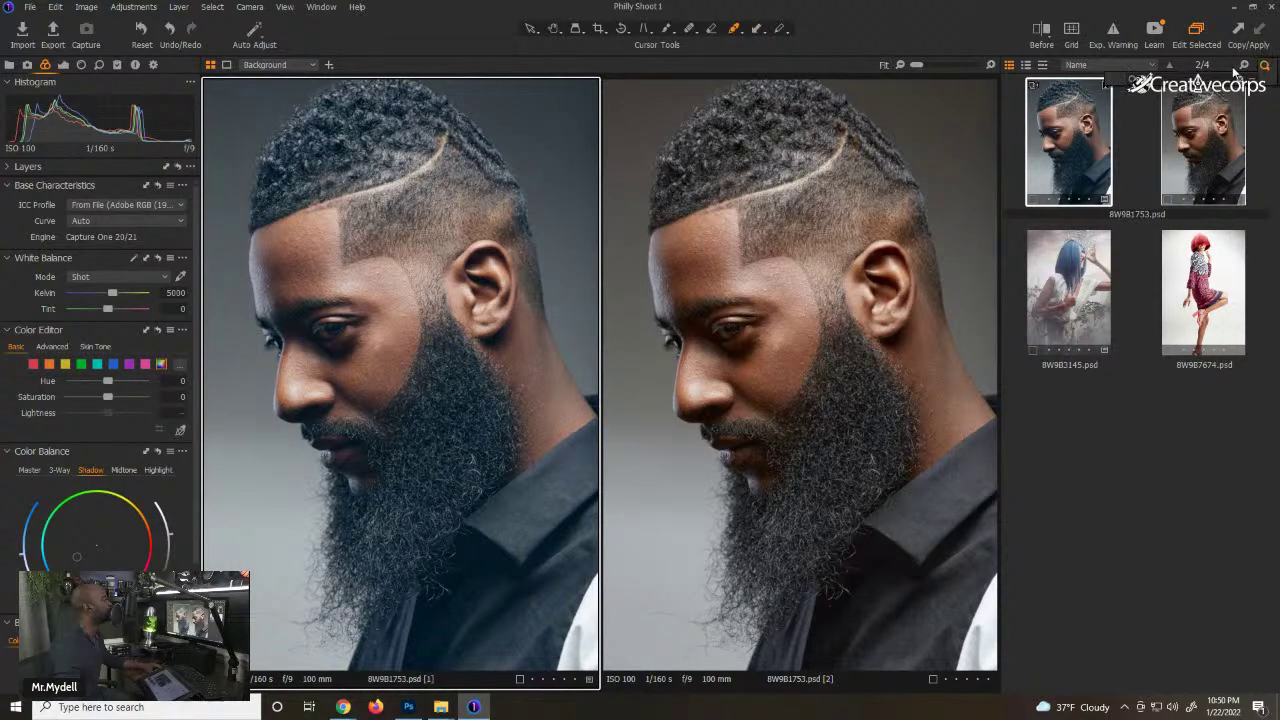
click(1246, 79)
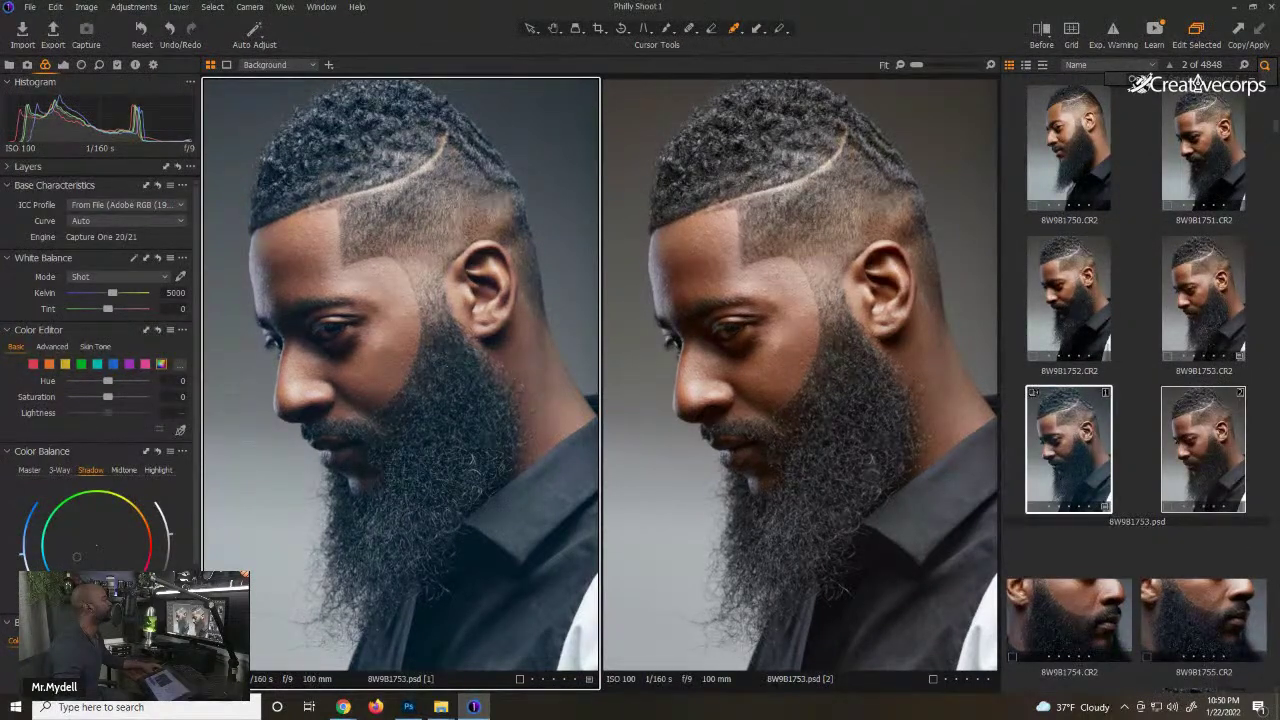
- View the bearded man's raw frames 8W9B1754, 8W9B1758, 8W9B1773 and 8W9B1780 one after another
click(1080, 615)
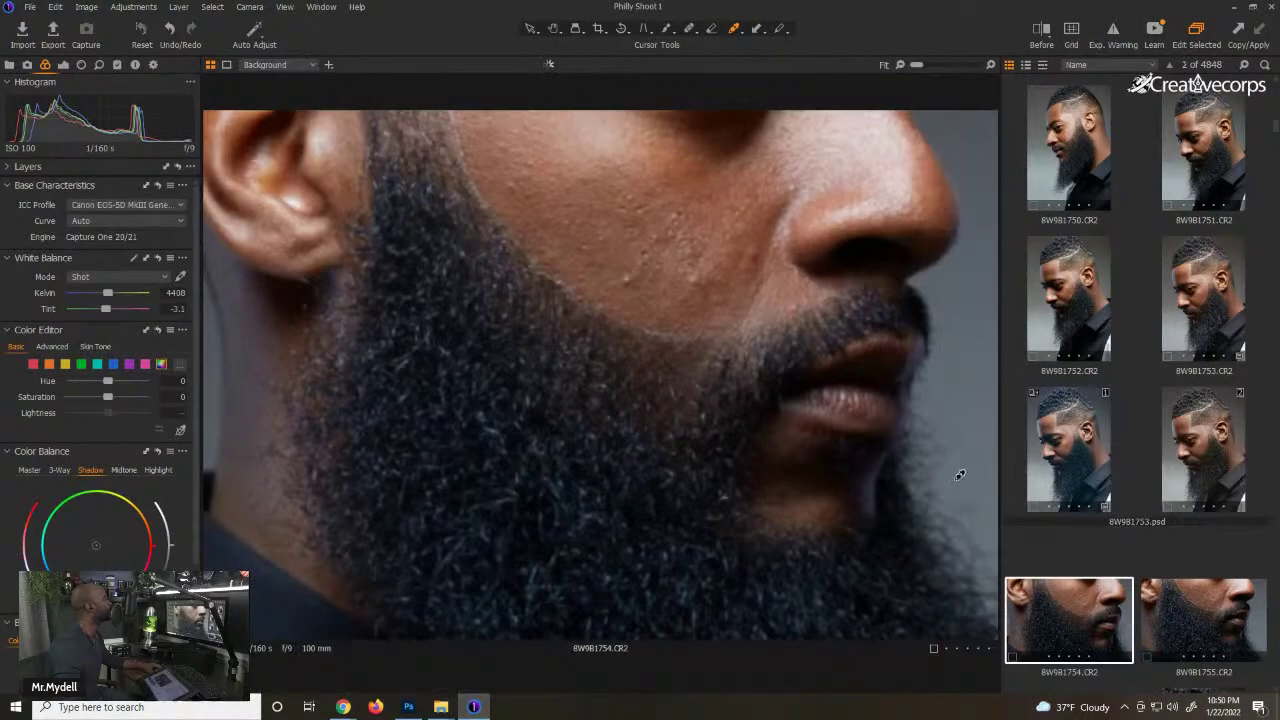
scroll(1040, 490, down, 4)
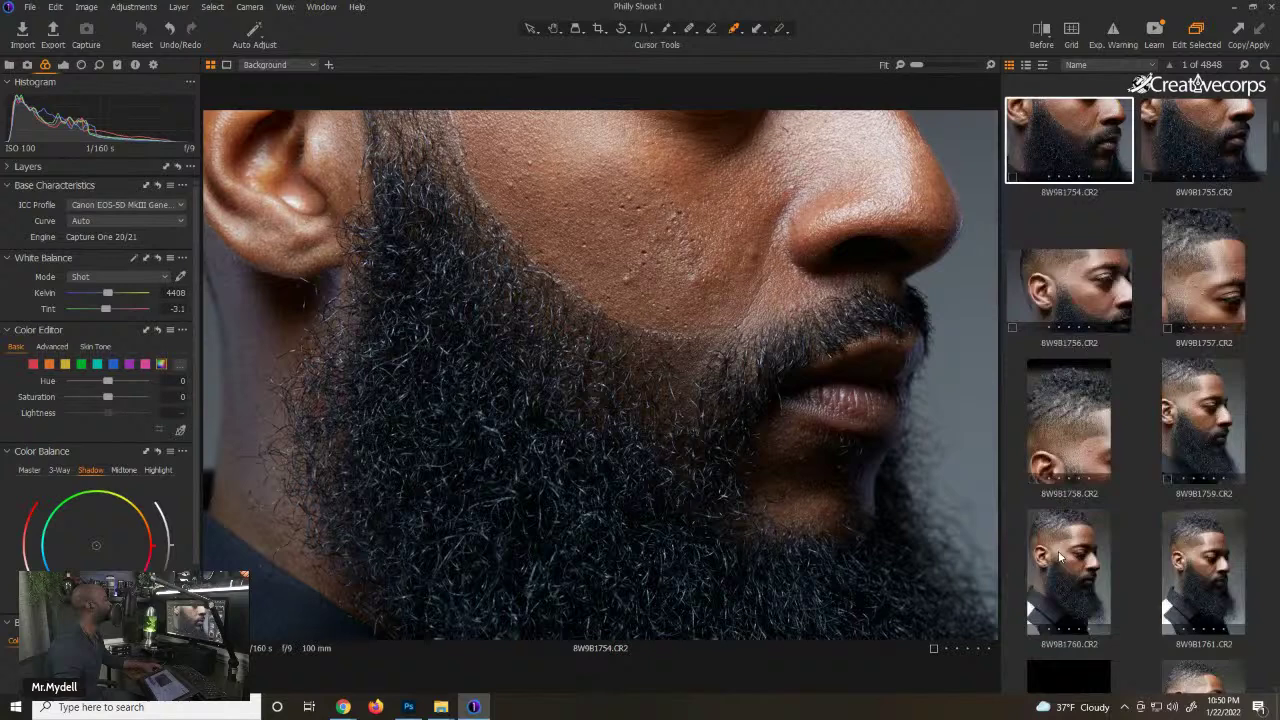
click(1068, 462)
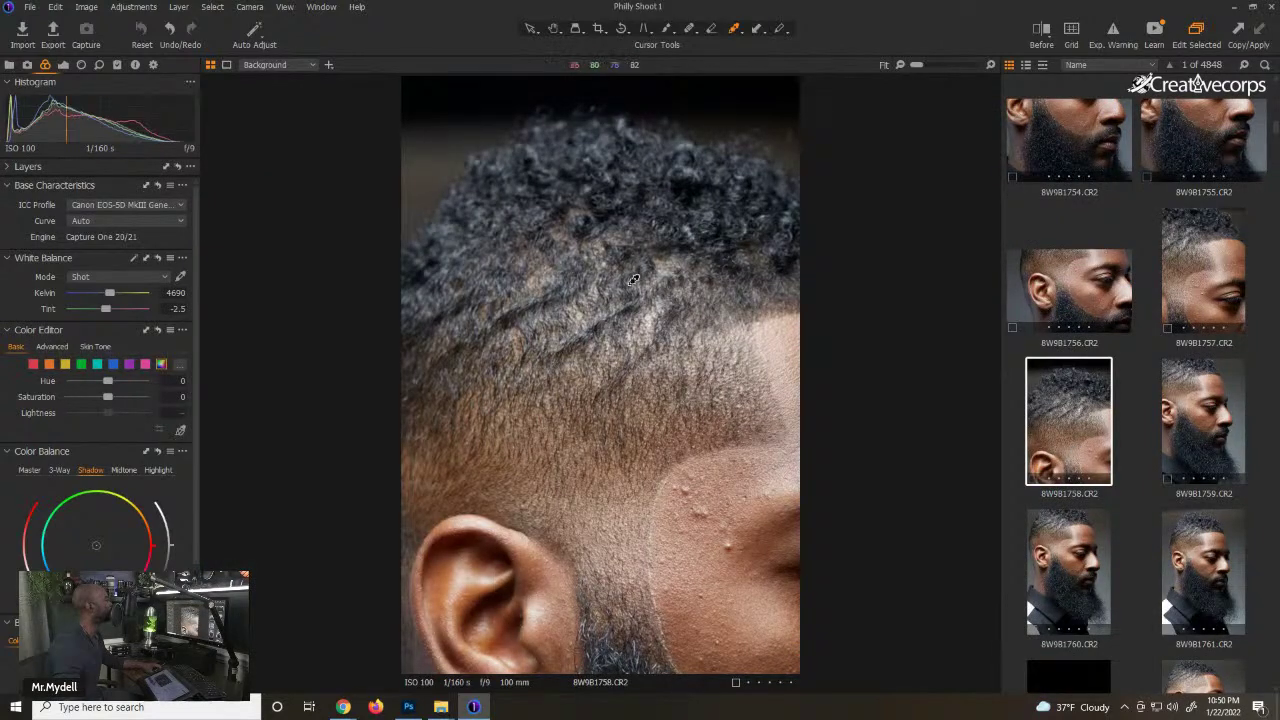
scroll(1203, 556, down, 5)
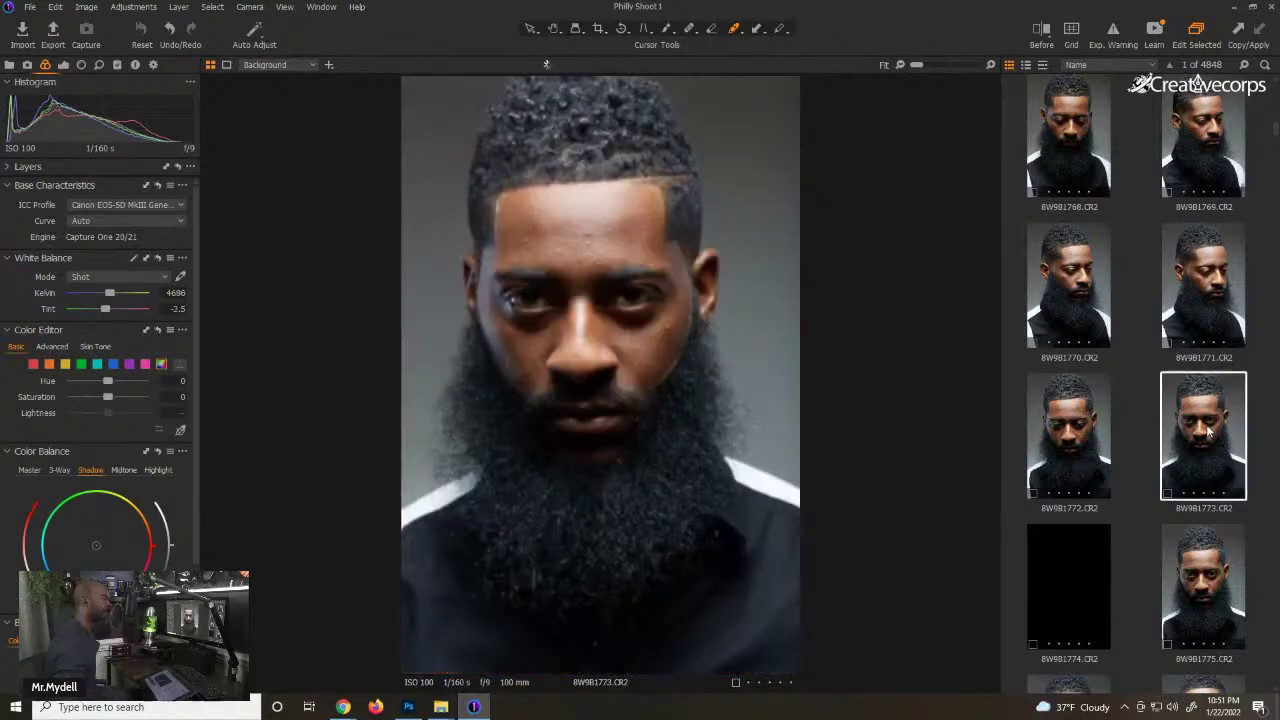
click(1206, 436)
scroll(1206, 436, down, 3)
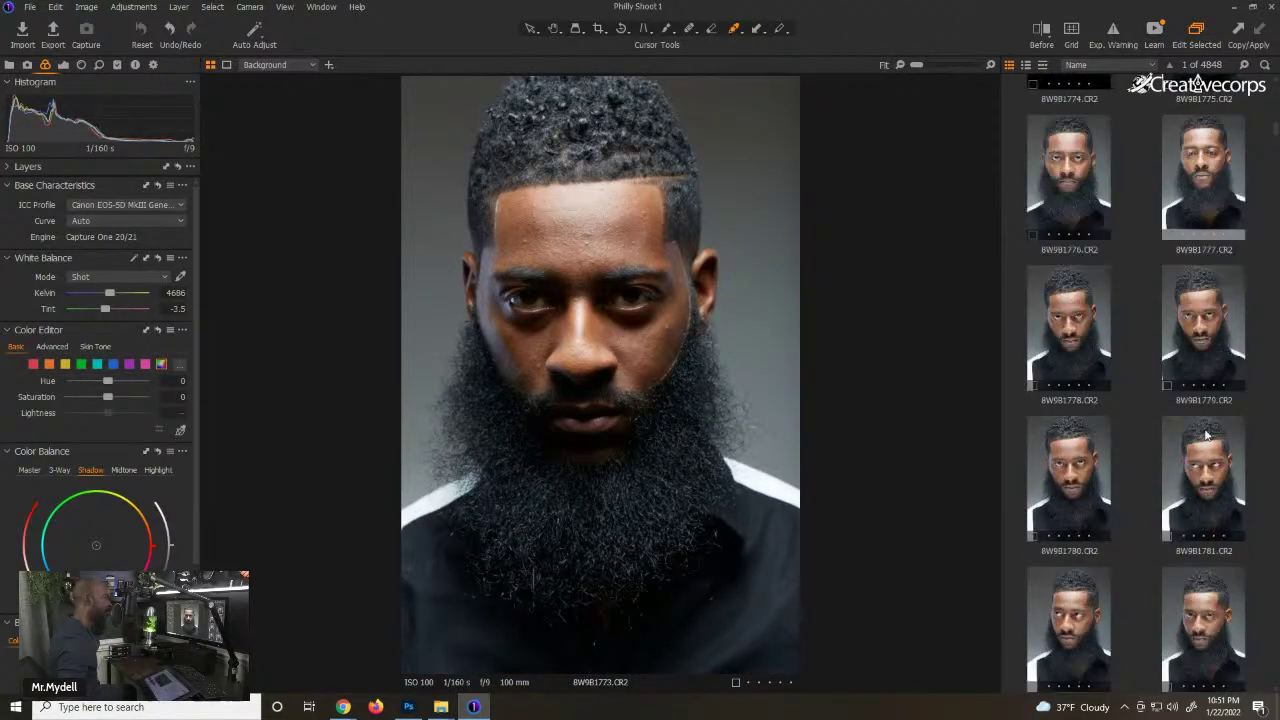
click(1076, 484)
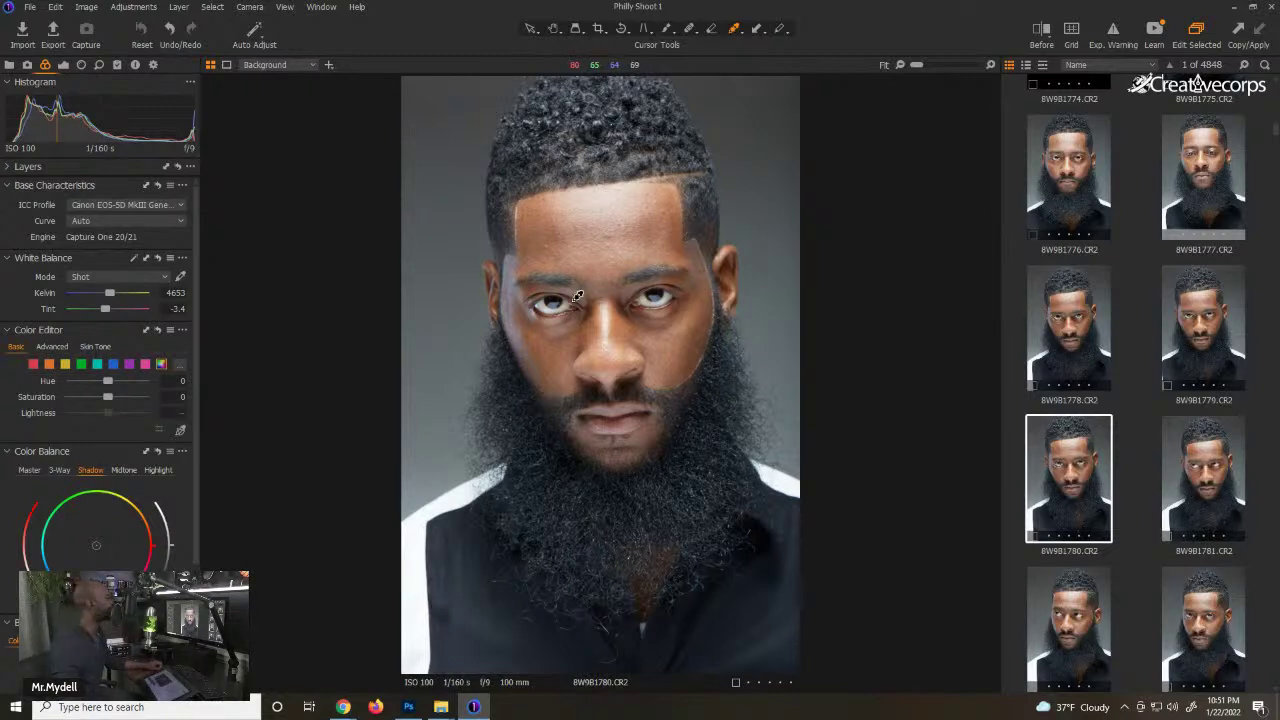
- Examine the eye and brow detail of 8W9B1780 at 200% and return to the whole image
click(577, 295)
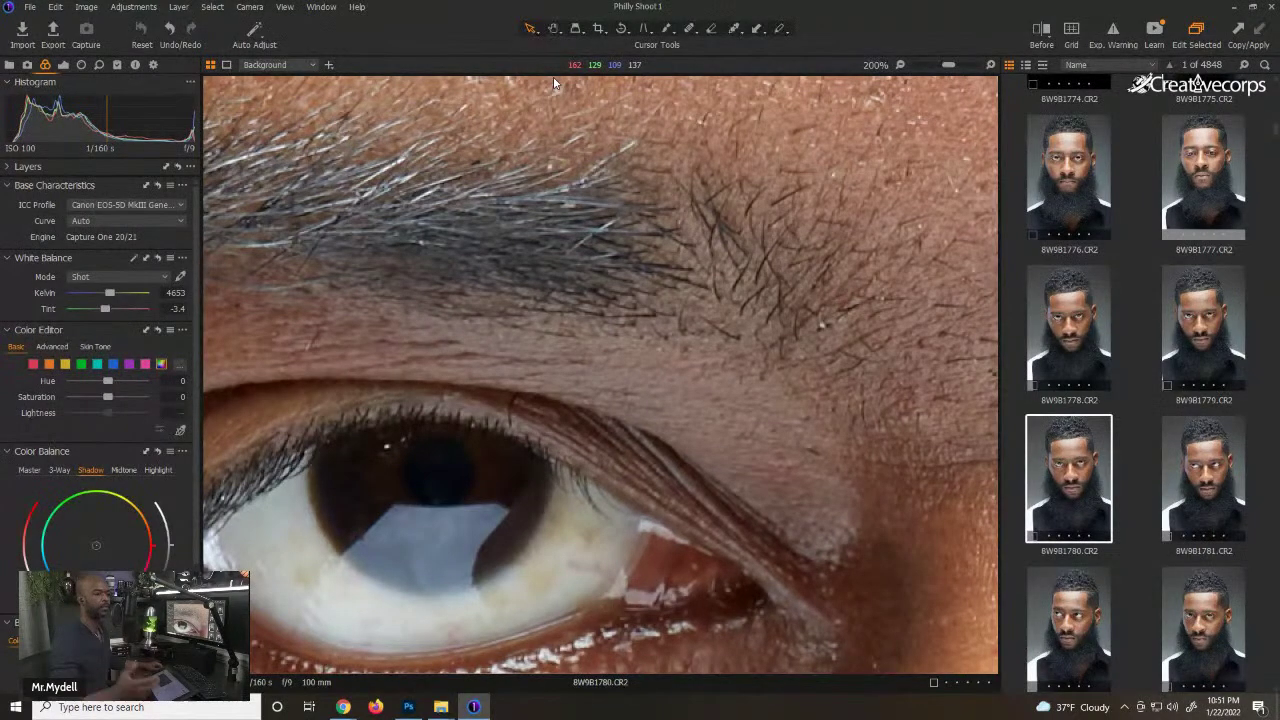
scroll(474, 184, down, 5)
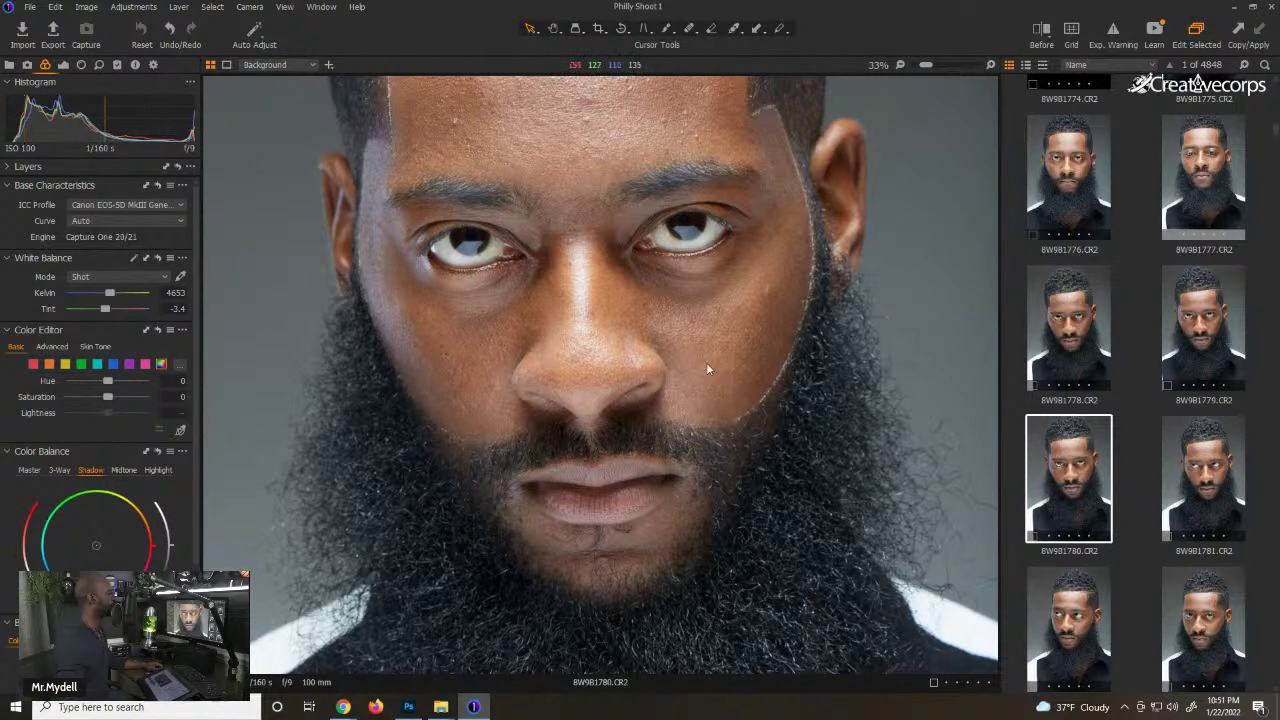
scroll(993, 367, down, 1)
scroll(898, 410, down, 1)
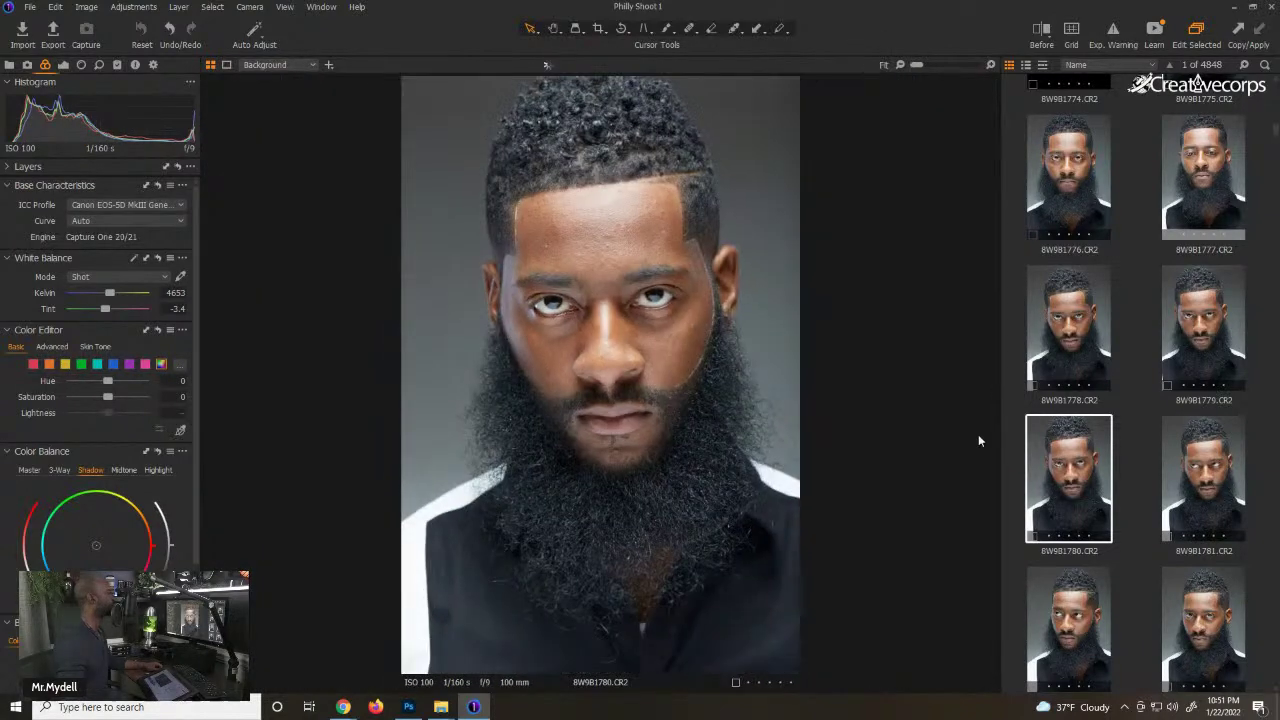
- View the side-facing frames 8W9B1784 and 8W9B1786 and the front-facing 8W9B1782, and return to 8W9B1780
scroll(1150, 465, down, 3)
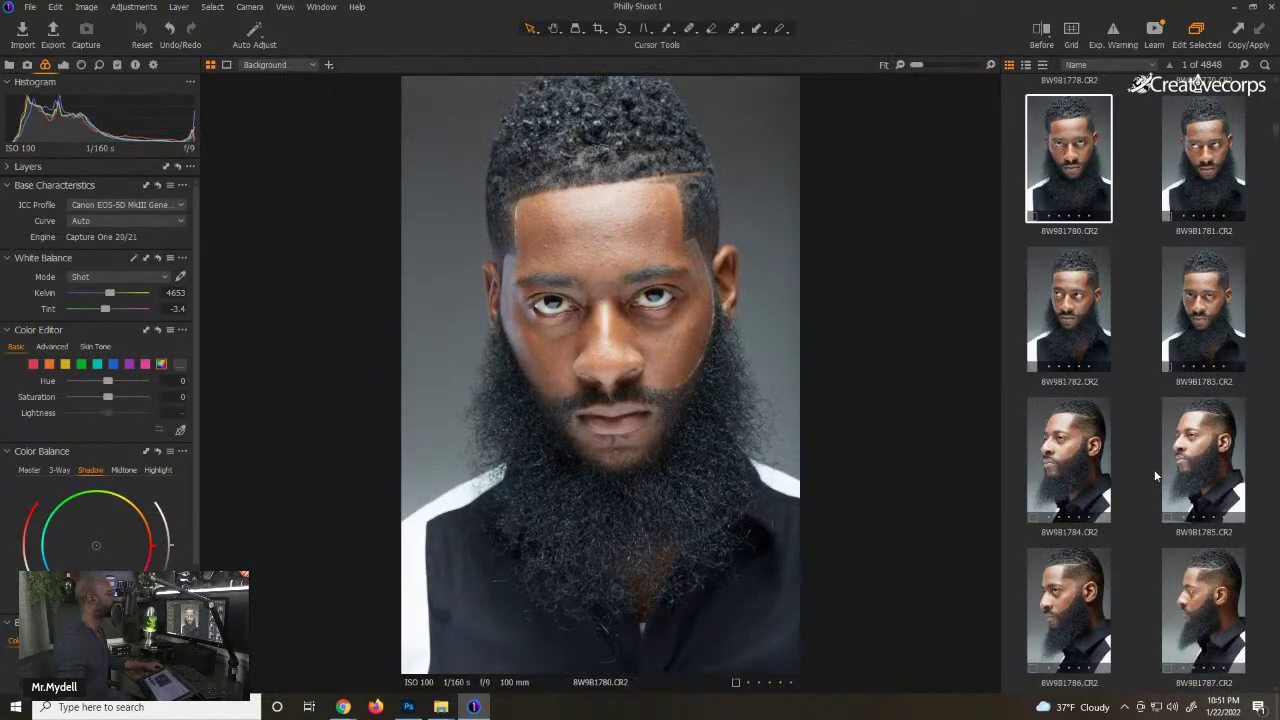
click(1092, 462)
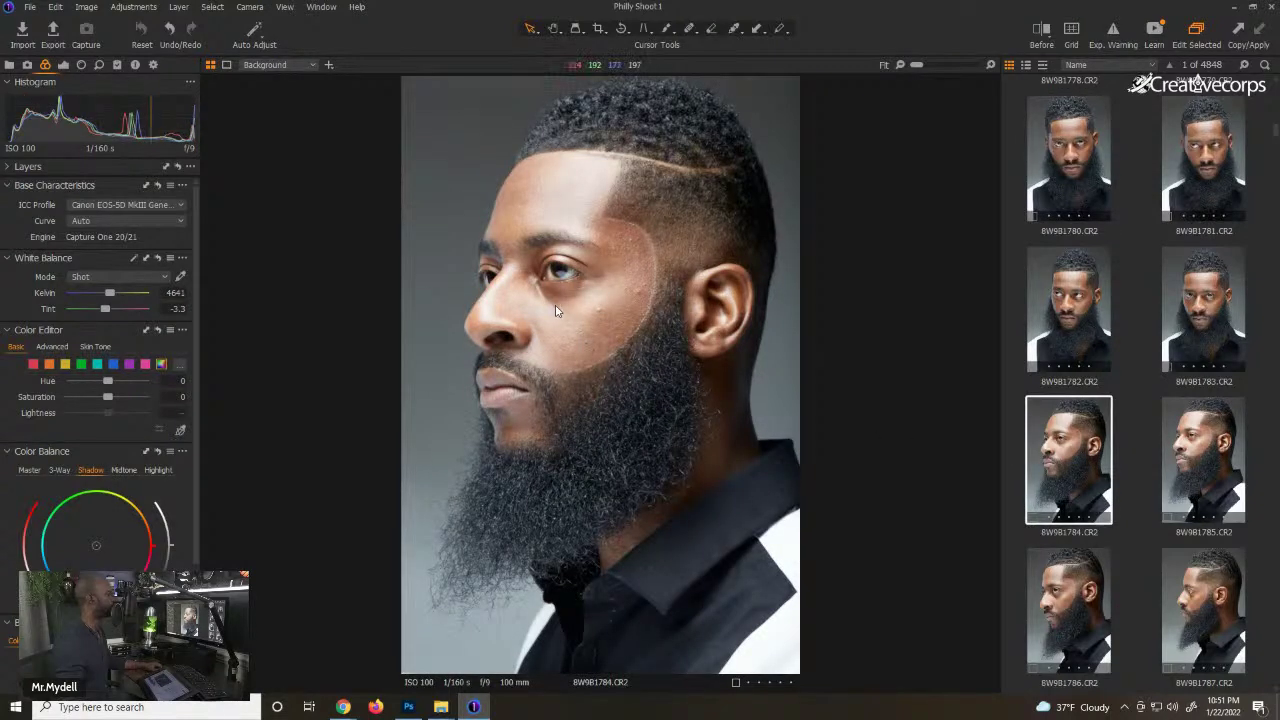
click(1082, 617)
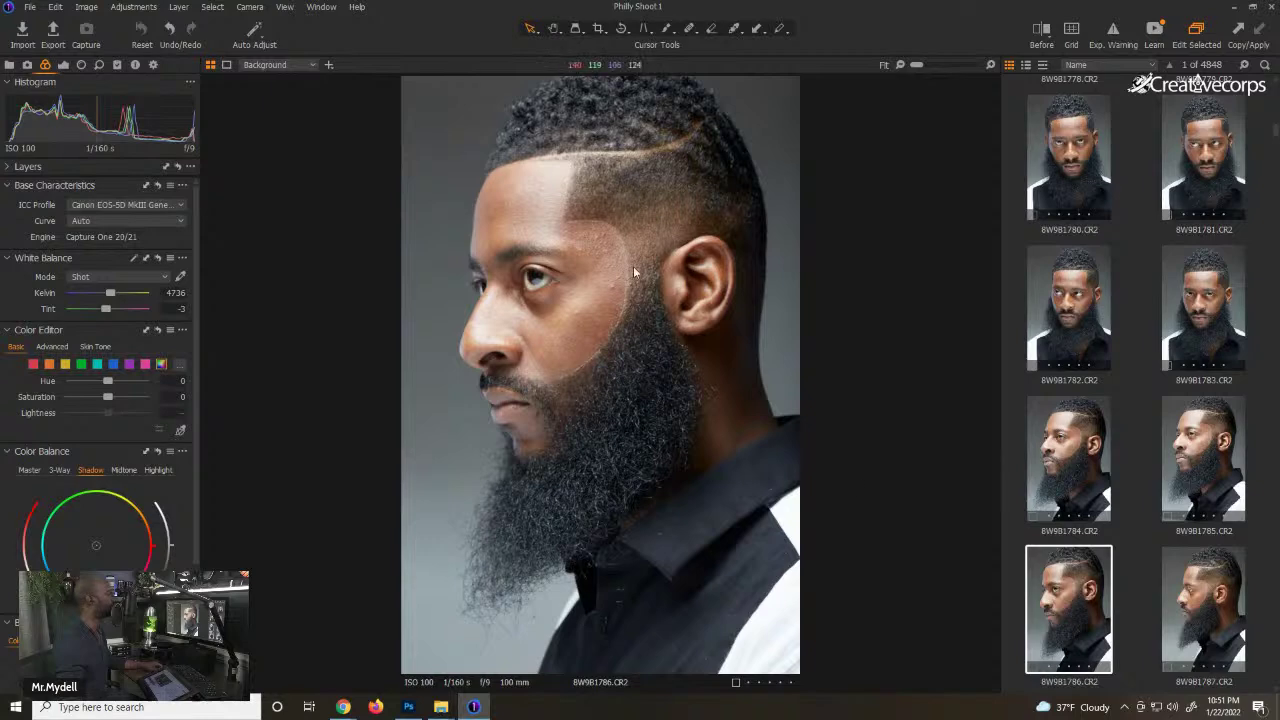
click(1082, 308)
click(1084, 168)
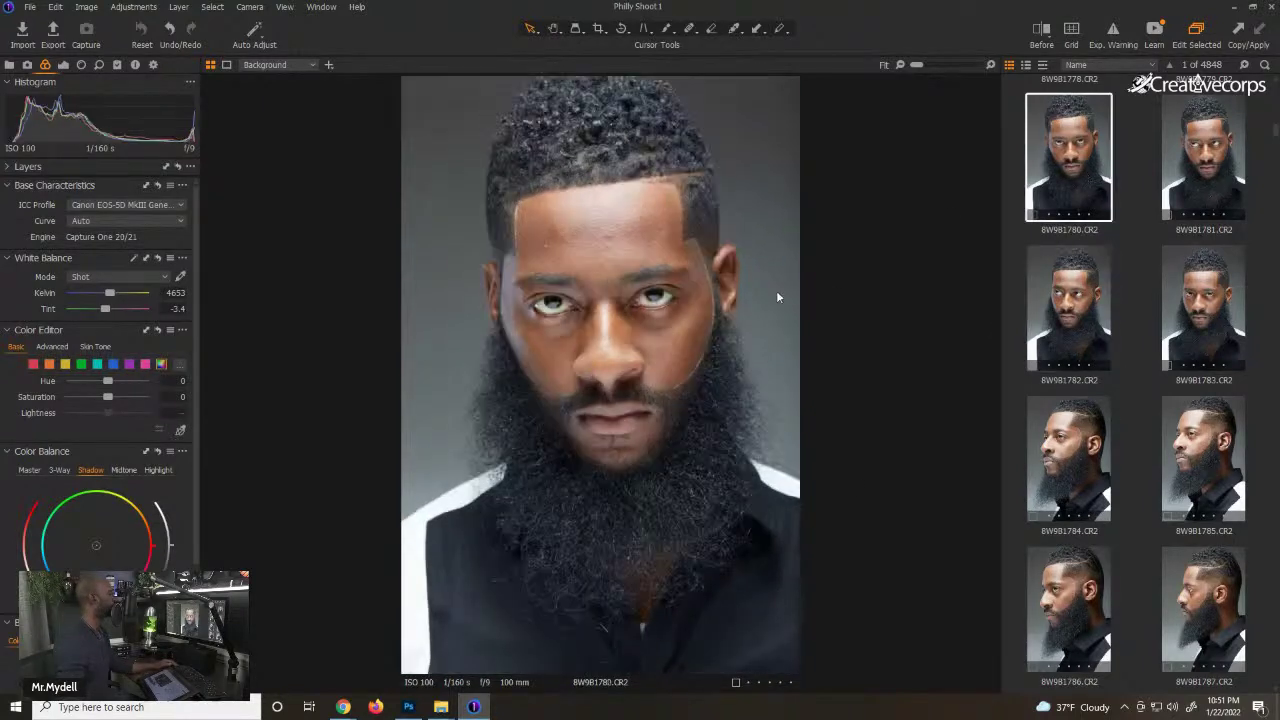
- Look through the earlier raw portraits and show the side-facing 8W9B1746 next to the front-facing 8W9B1780
scroll(1112, 283, up, 10)
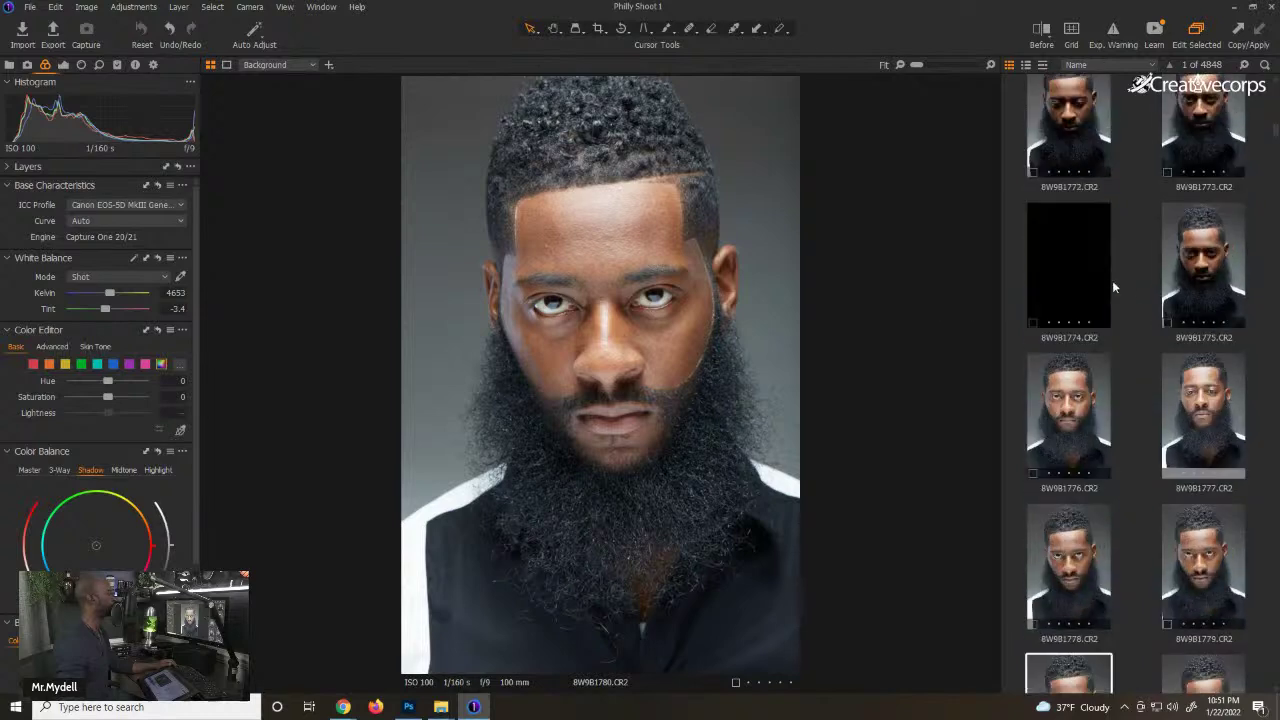
scroll(1114, 287, up, 10)
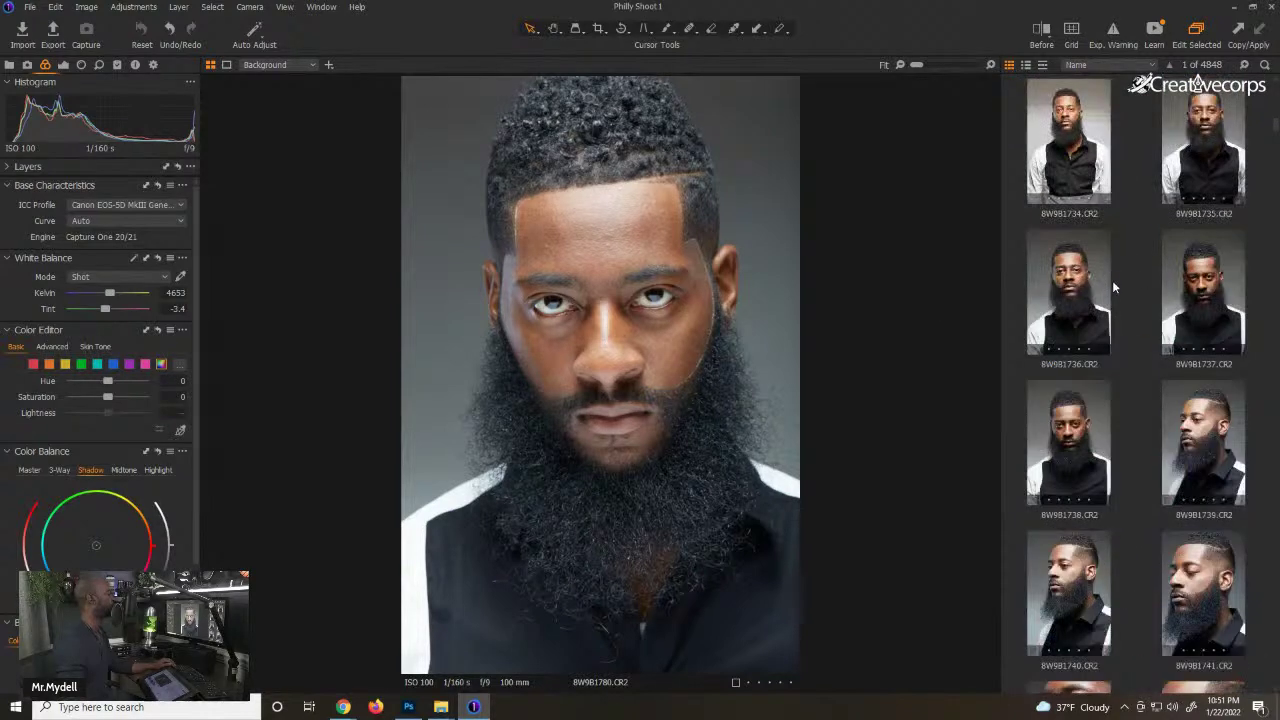
scroll(1113, 288, down, 4)
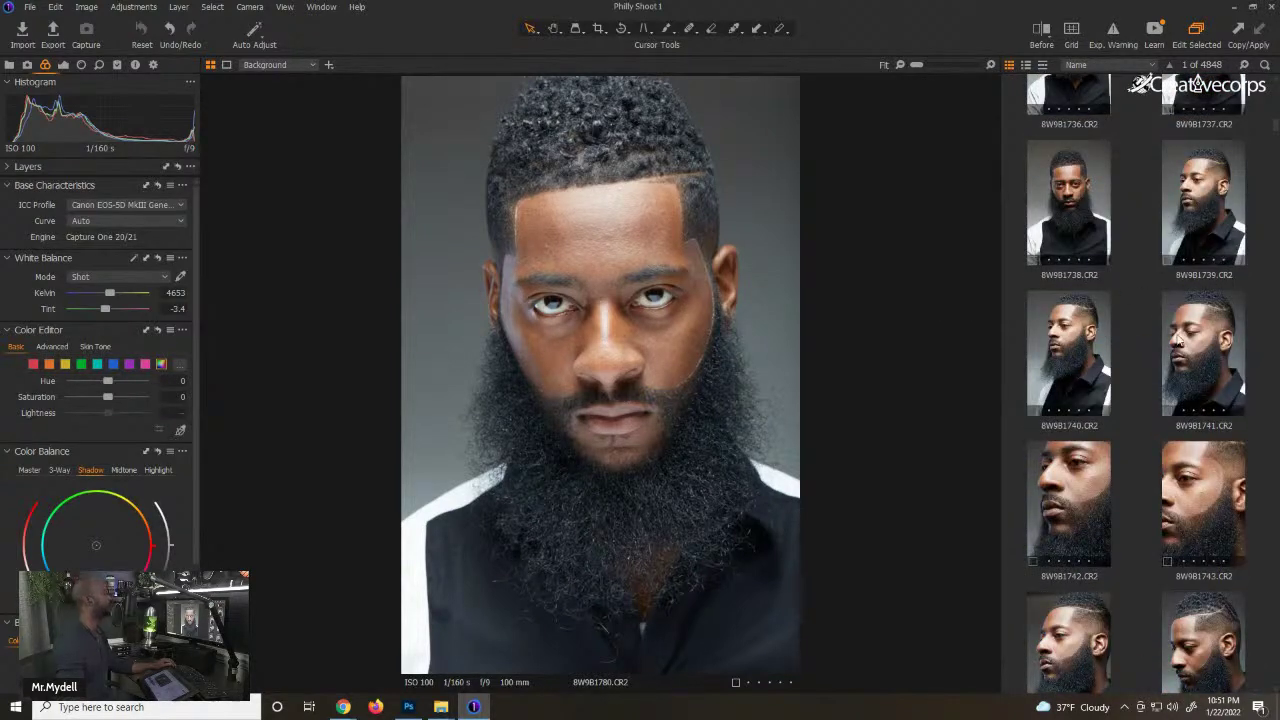
scroll(1154, 410, down, 1)
scroll(1154, 410, down, 1)
scroll(1154, 409, down, 5)
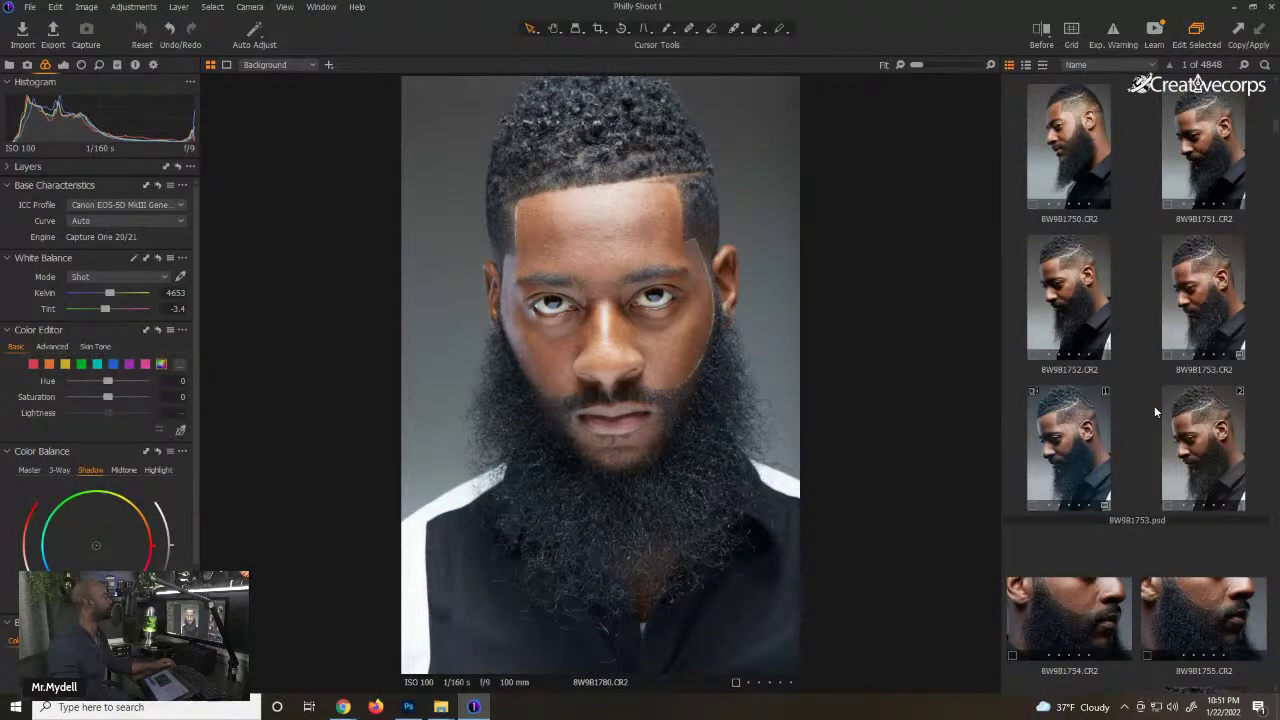
scroll(1146, 395, up, 7)
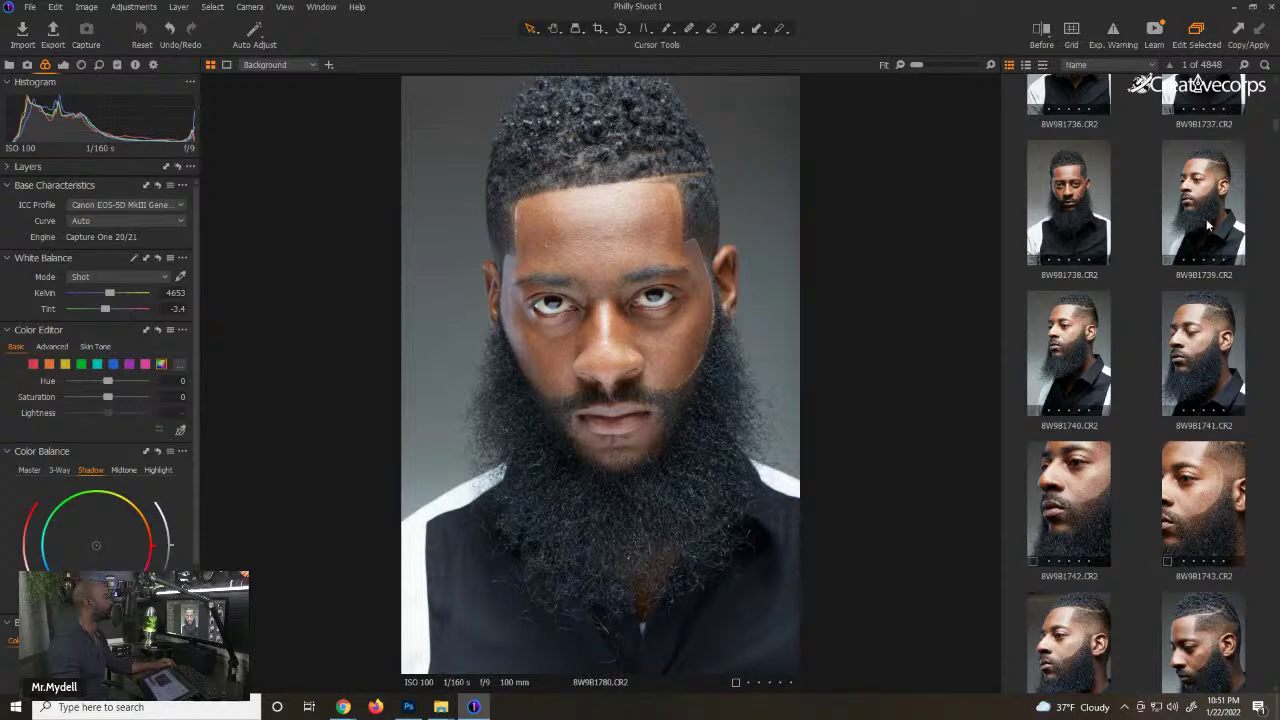
scroll(1190, 380, down, 1)
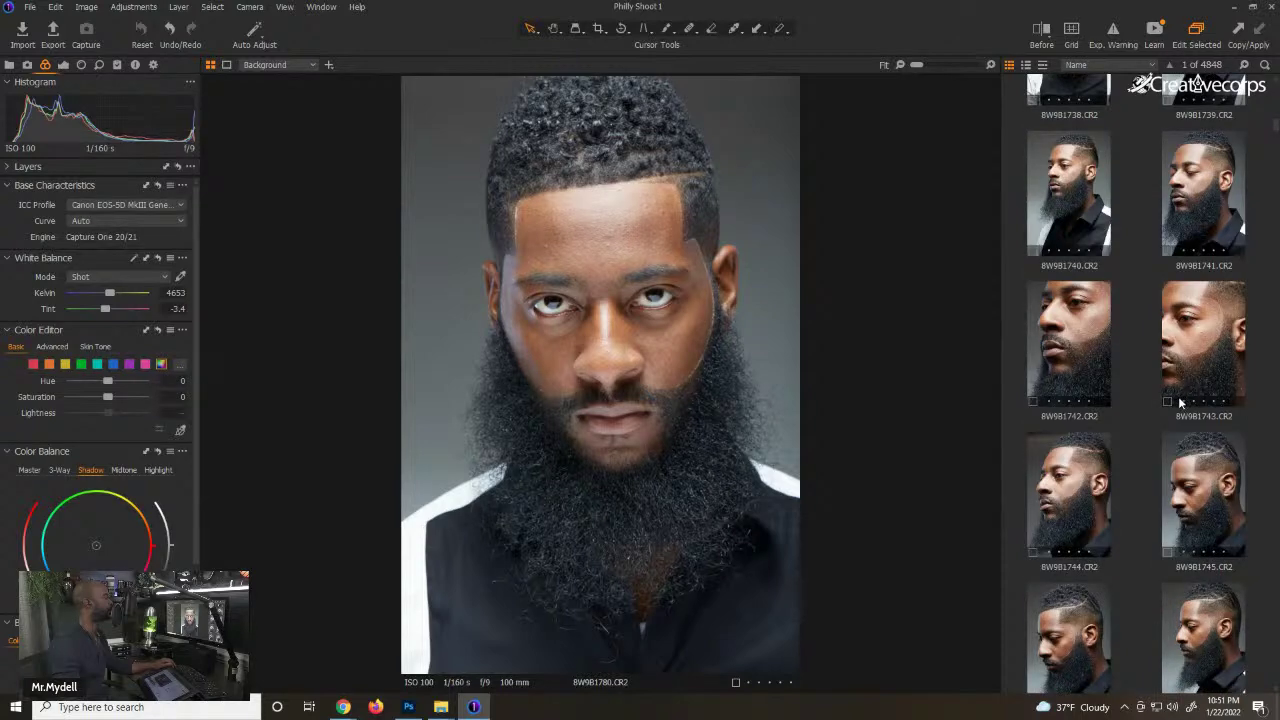
scroll(1184, 430, down, 1)
ctrl+click(1057, 497)
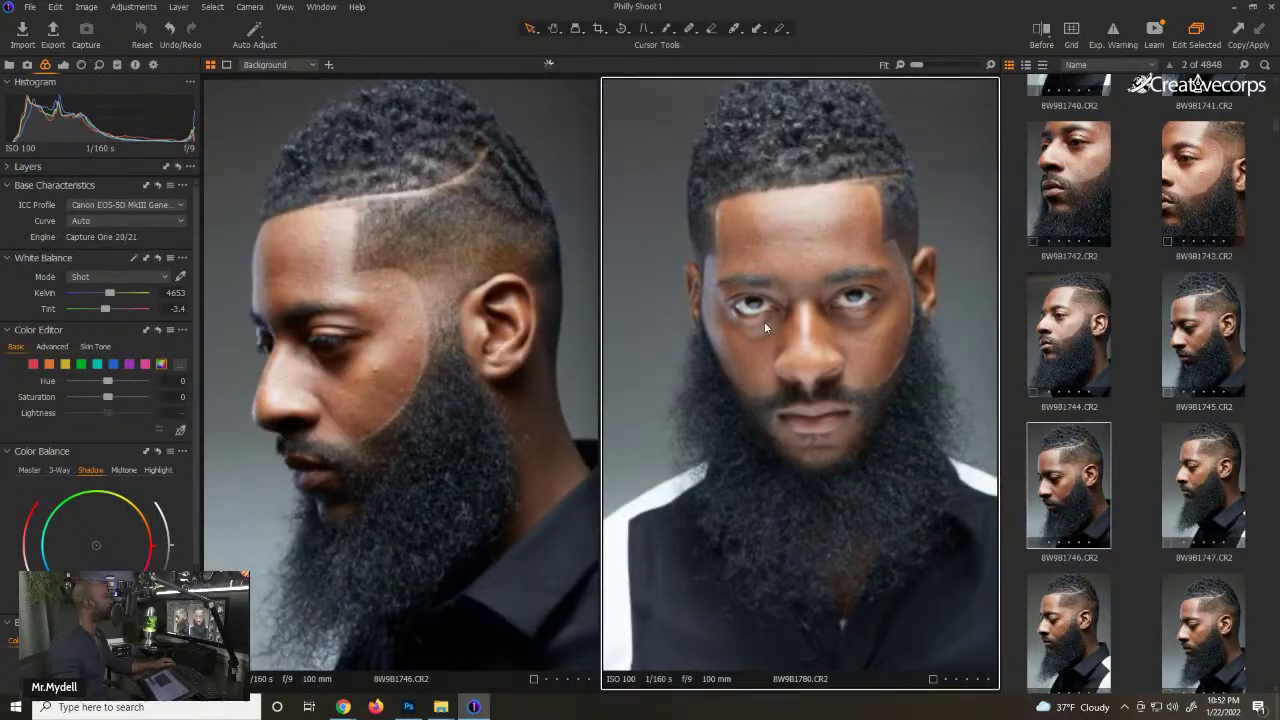
- Compare the eye and skin detail of 8W9B1746 and 8W9B1780, judging both close up and as whole images
double_click(325, 349)
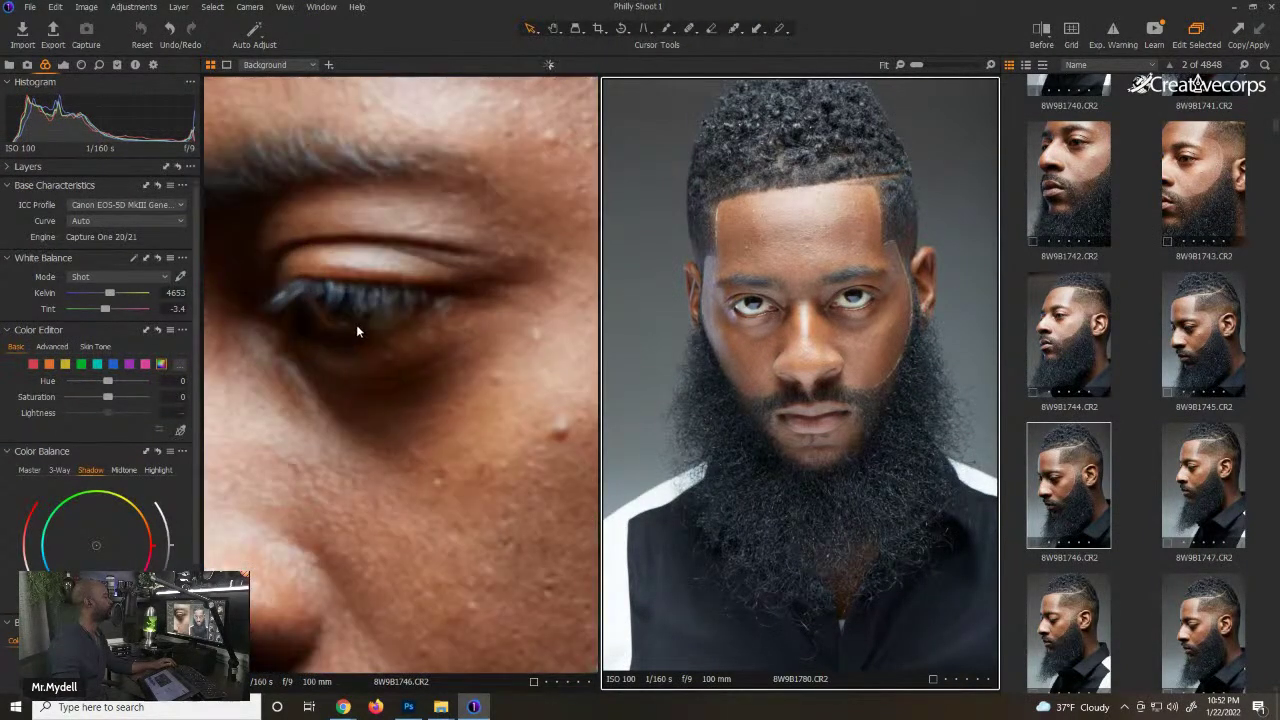
double_click(757, 268)
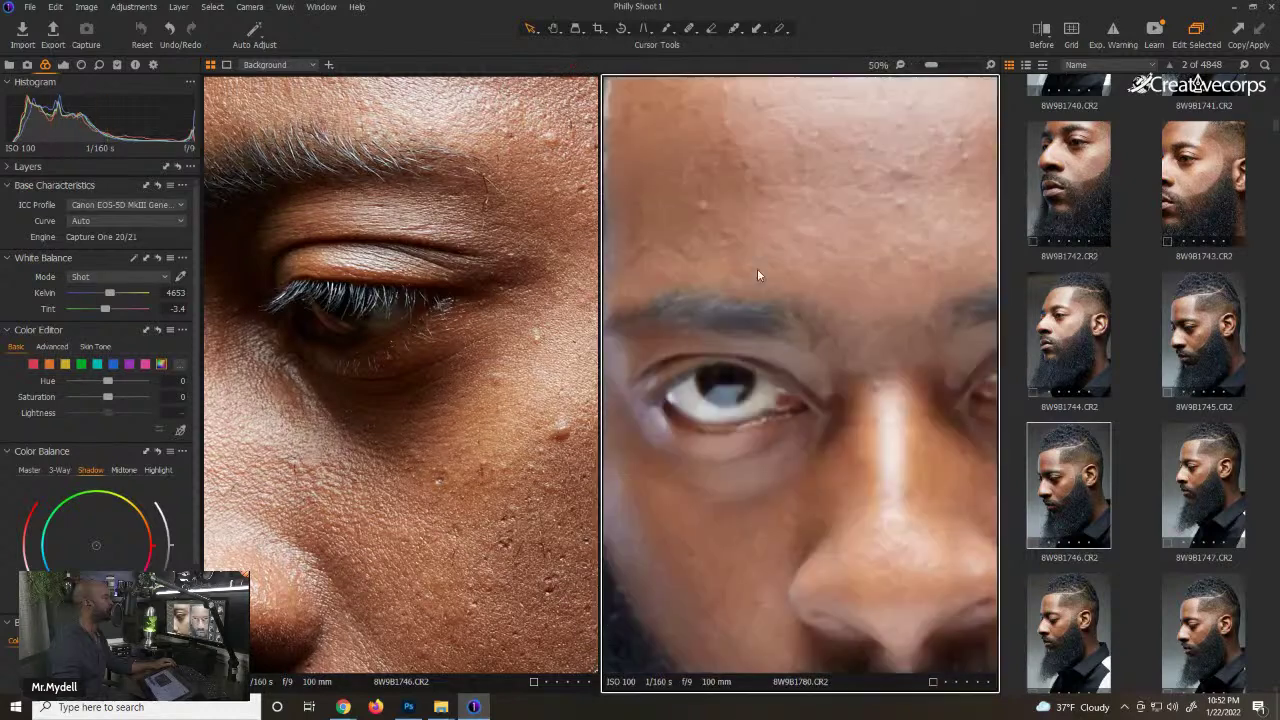
double_click(388, 389)
double_click(849, 378)
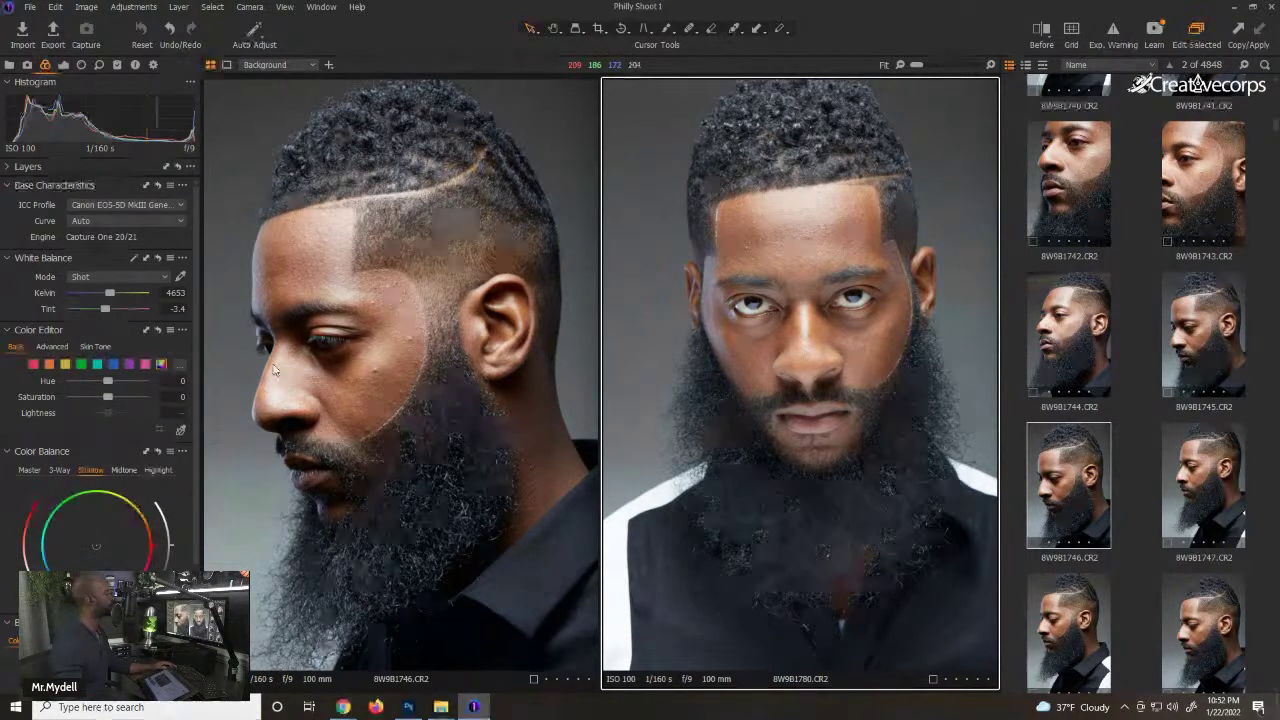
scroll(273, 370, up, 2)
scroll(836, 278, up, 3)
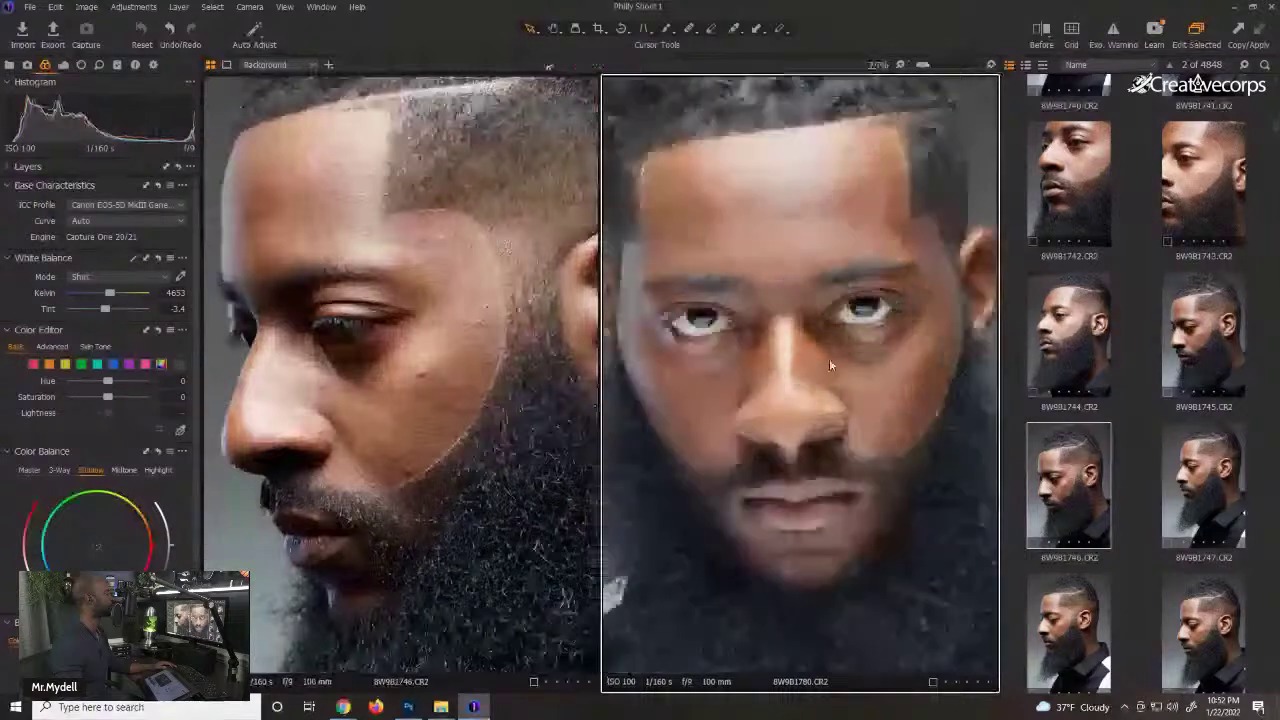
- Add frame 8W9B1770 to the side-by-side comparison of 8W9B1746 and 8W9B1780
scroll(1041, 381, down, 10)
scroll(485, 316, down, 2)
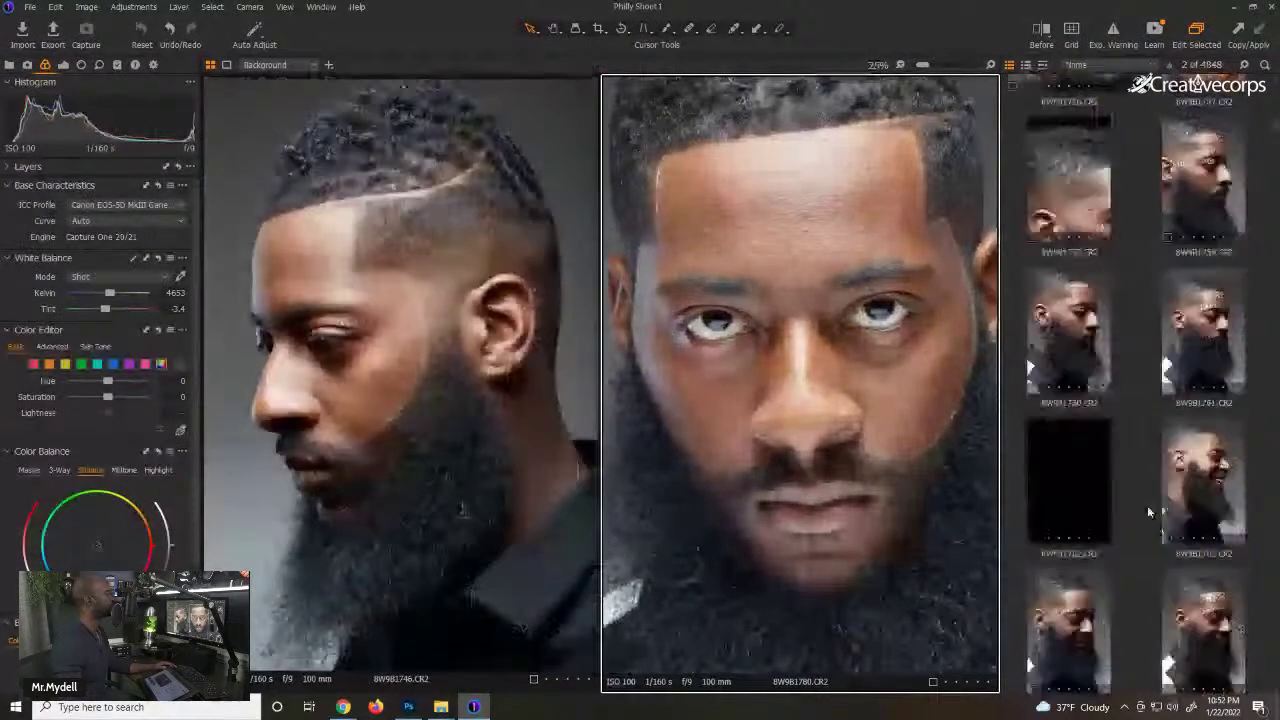
scroll(1149, 512, up, 5)
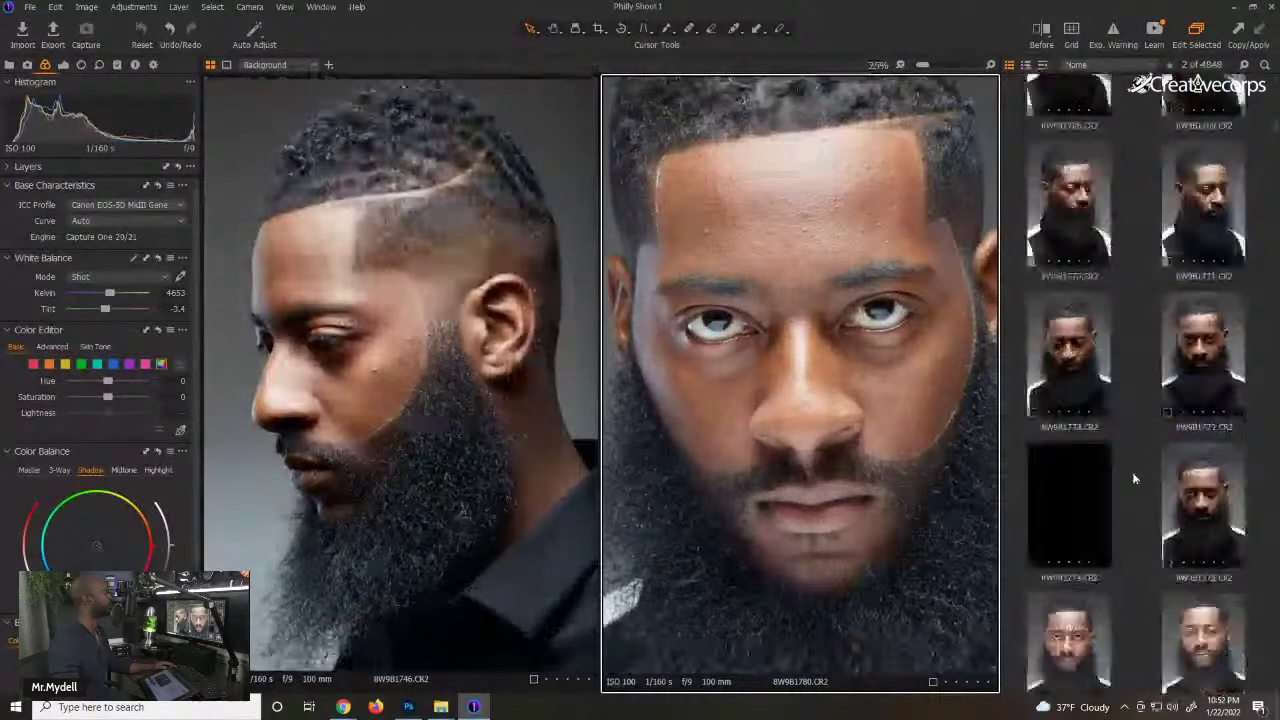
ctrl+click(1074, 300)
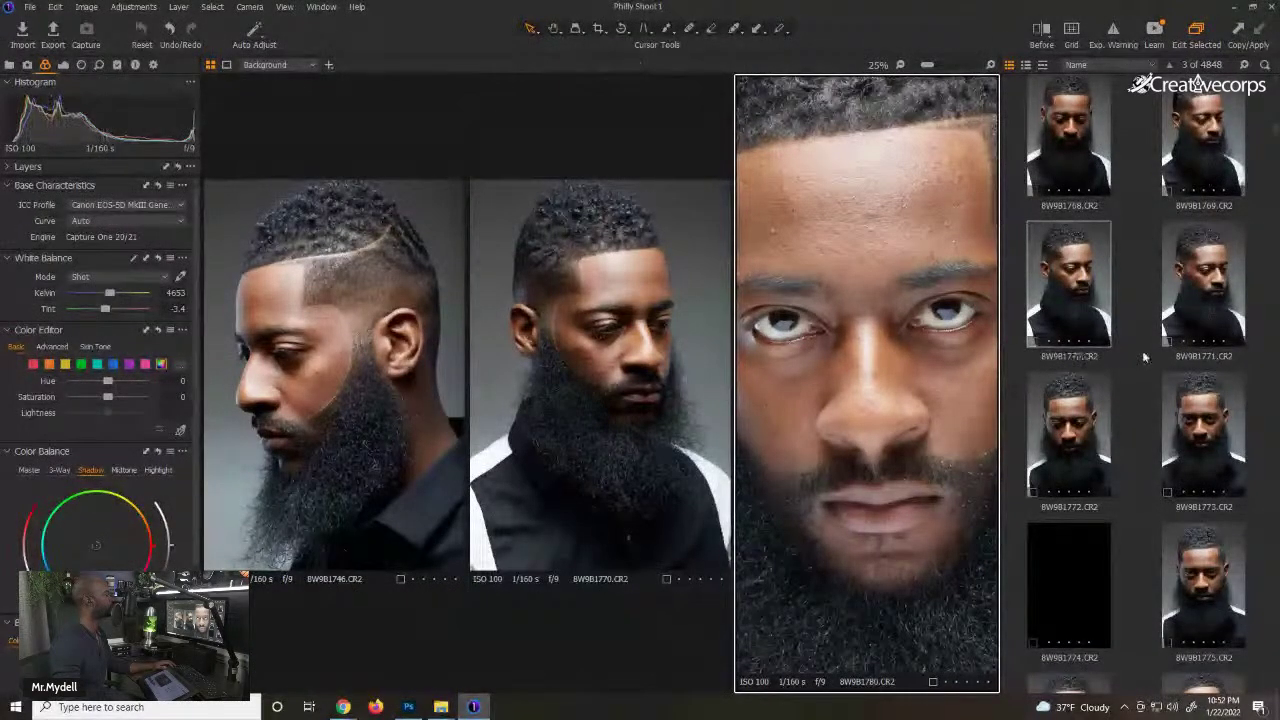
- View the downward-looking frame 8W9B1772 alone, and compare it side by side with 8W9B1780
click(1101, 405)
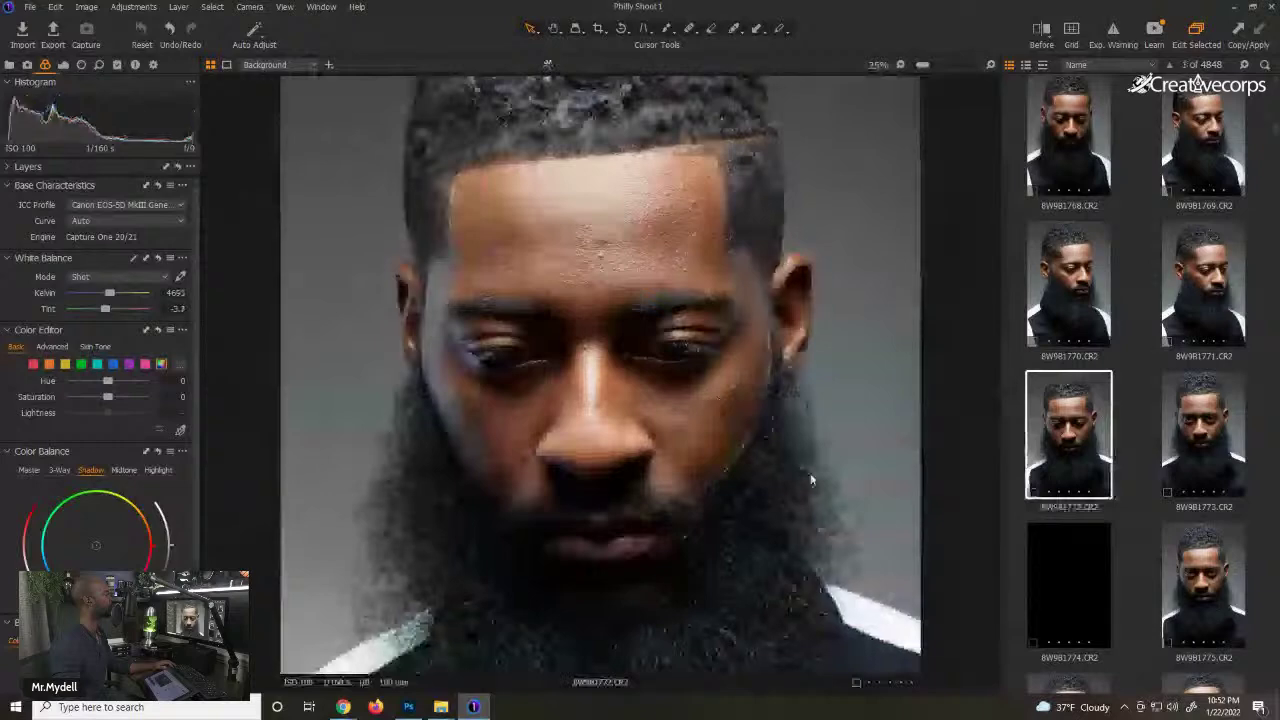
scroll(1127, 469, down, 2)
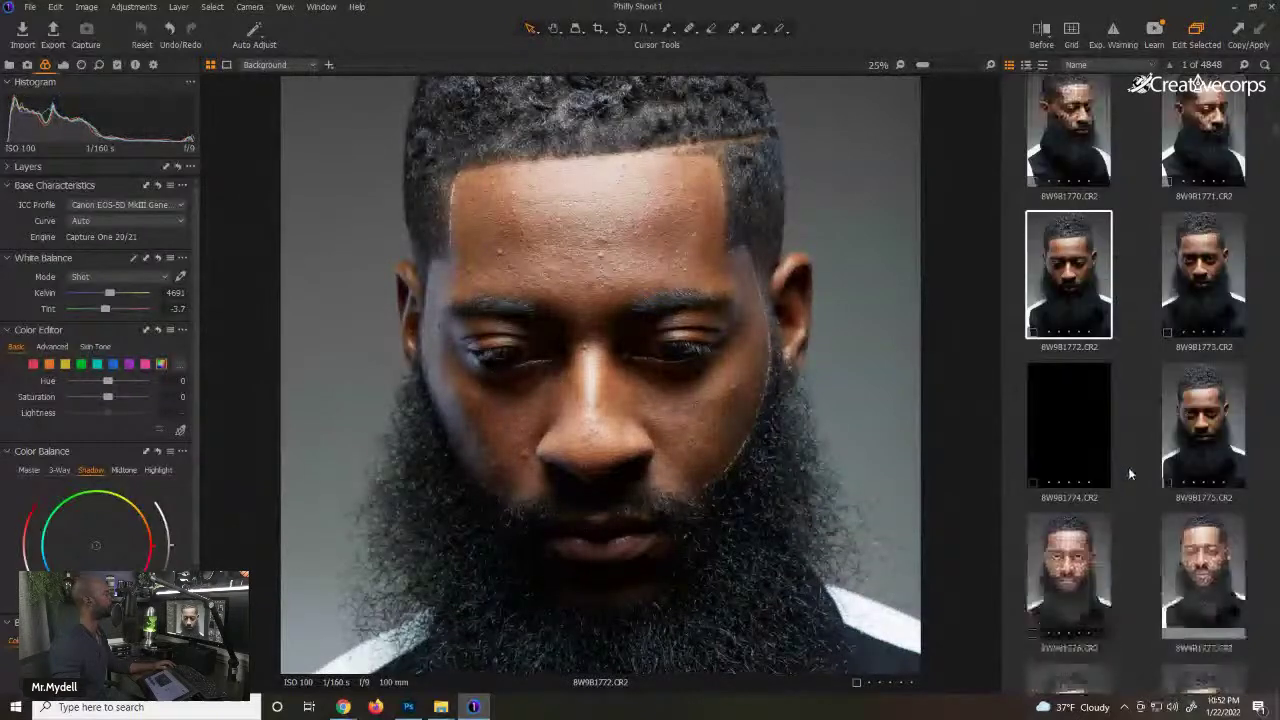
scroll(1092, 302, down, 4)
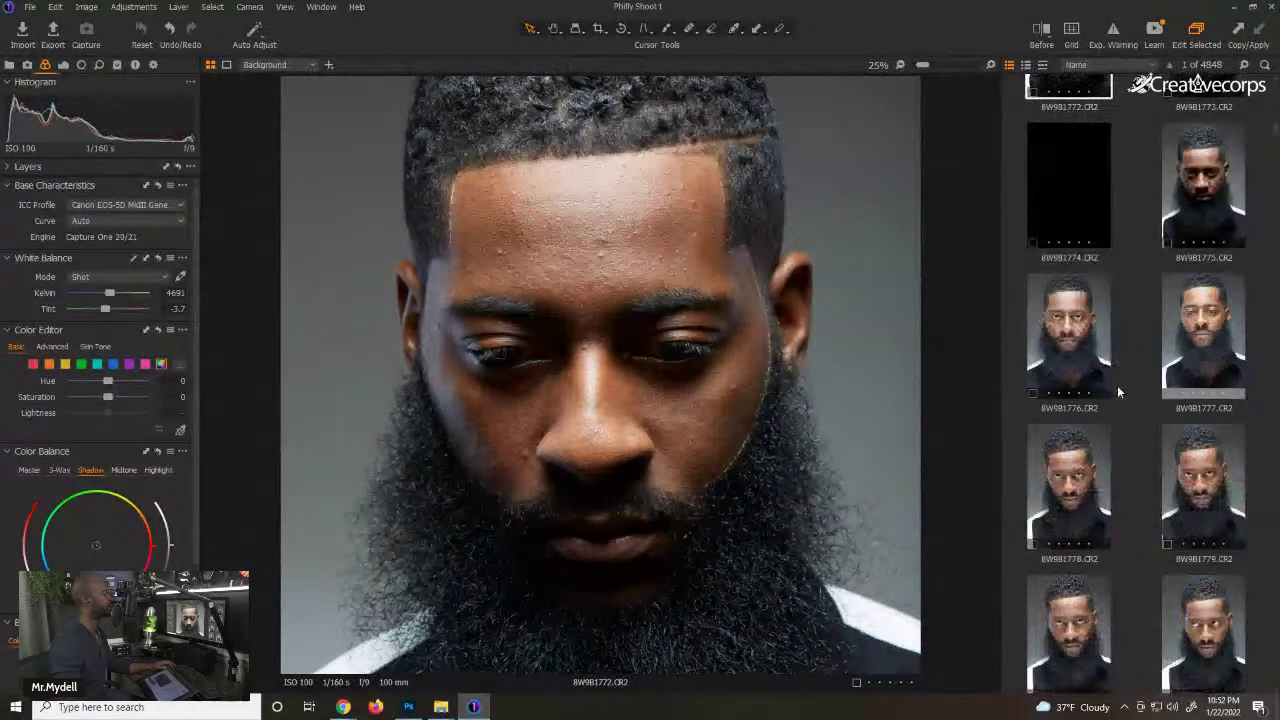
ctrl+click(1095, 566)
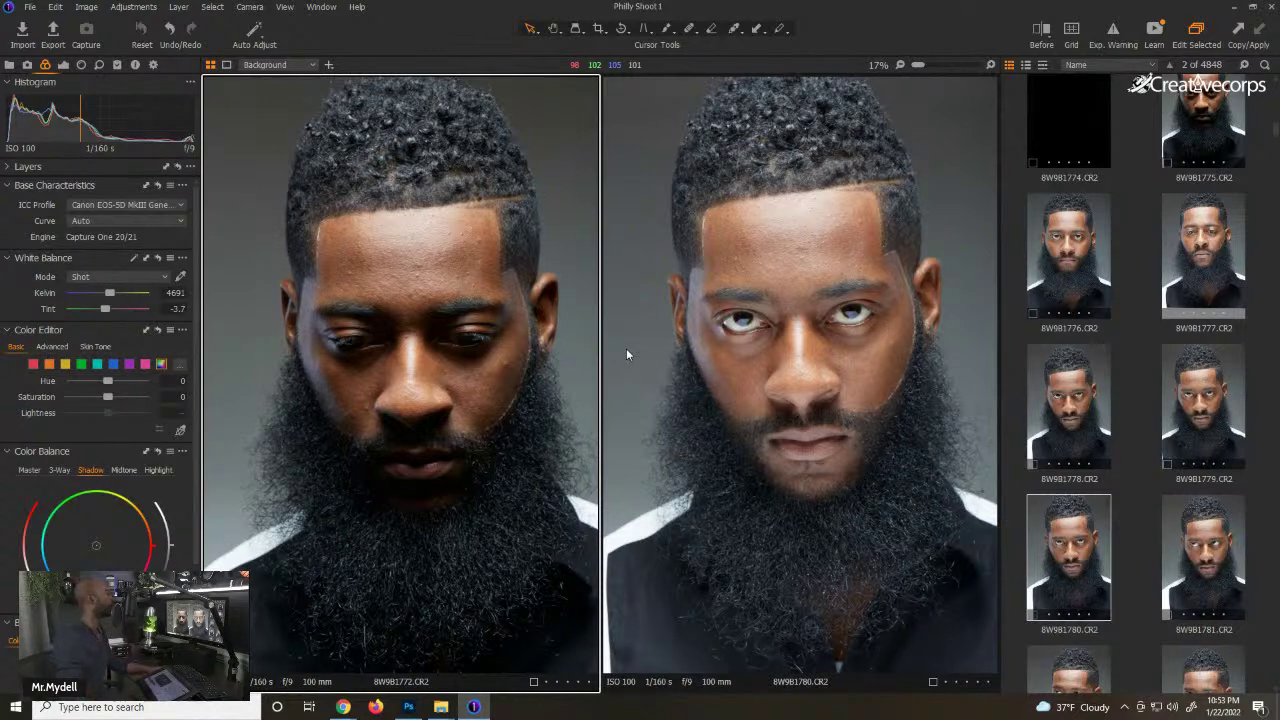
- Browse to the bearded man's white-shirt frames and view 8W9B1828 and 8W9B1849
scroll(1224, 556, down, 12)
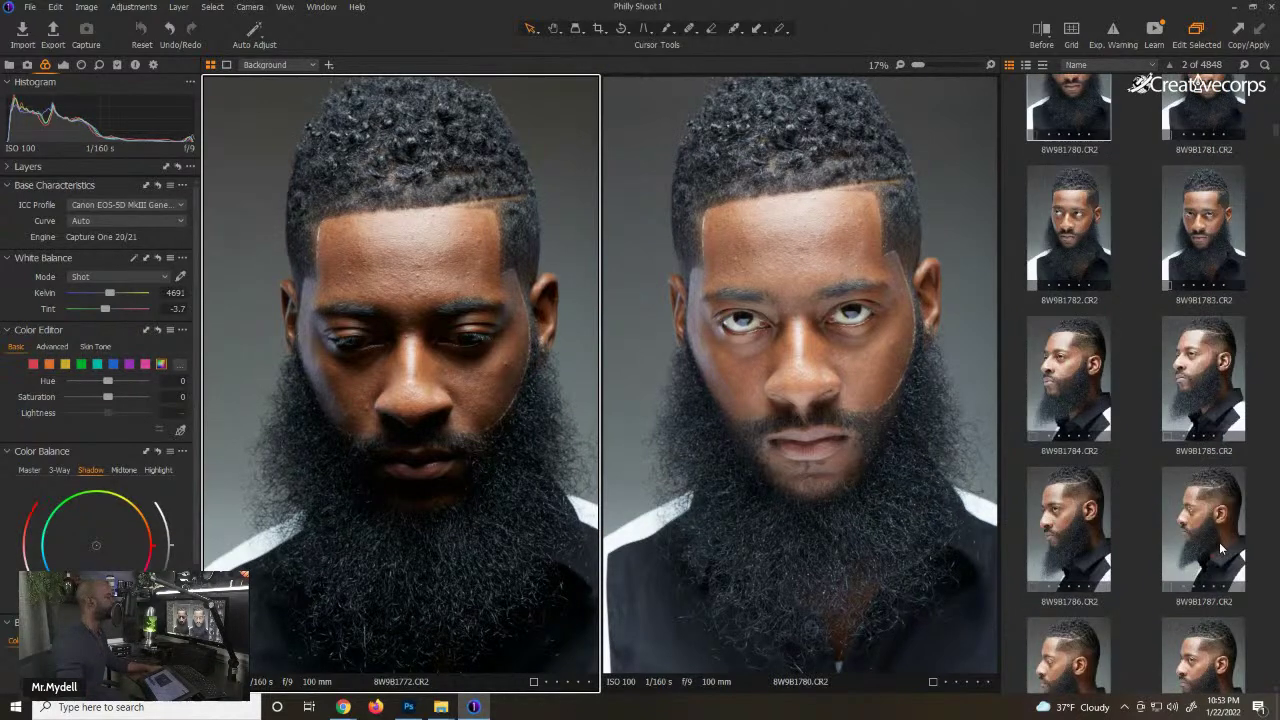
scroll(1224, 556, down, 12)
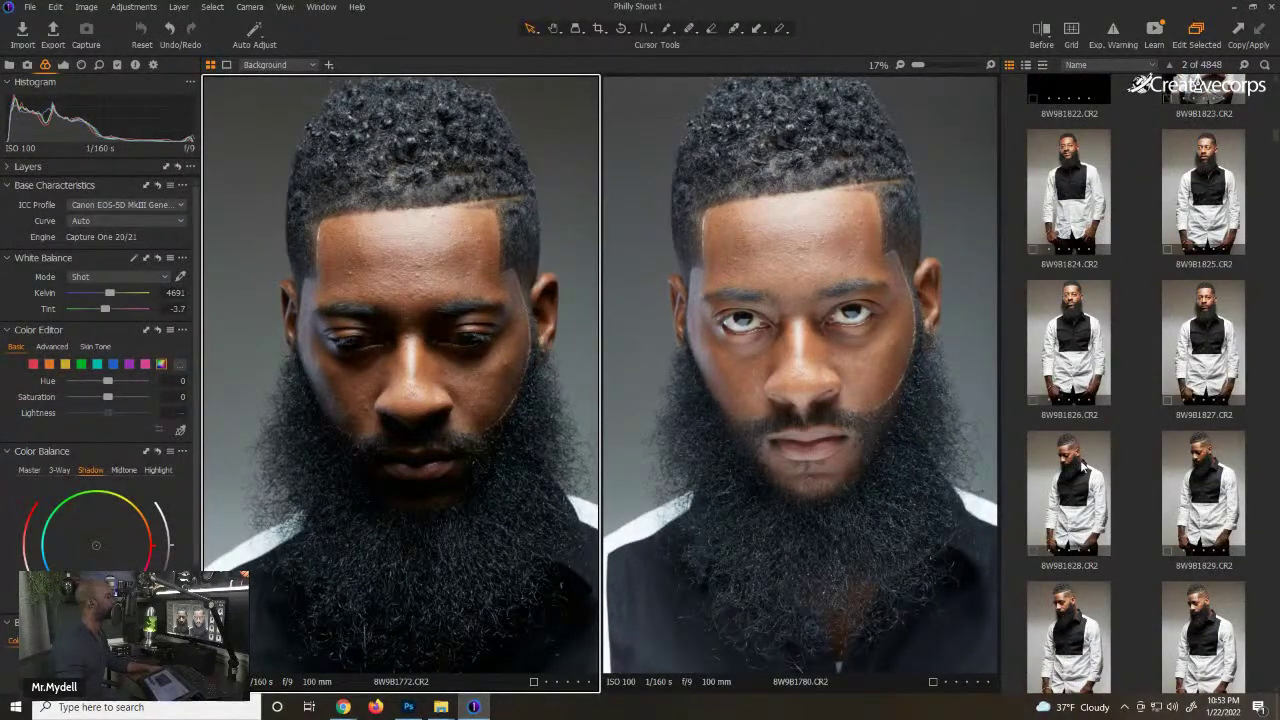
click(1080, 468)
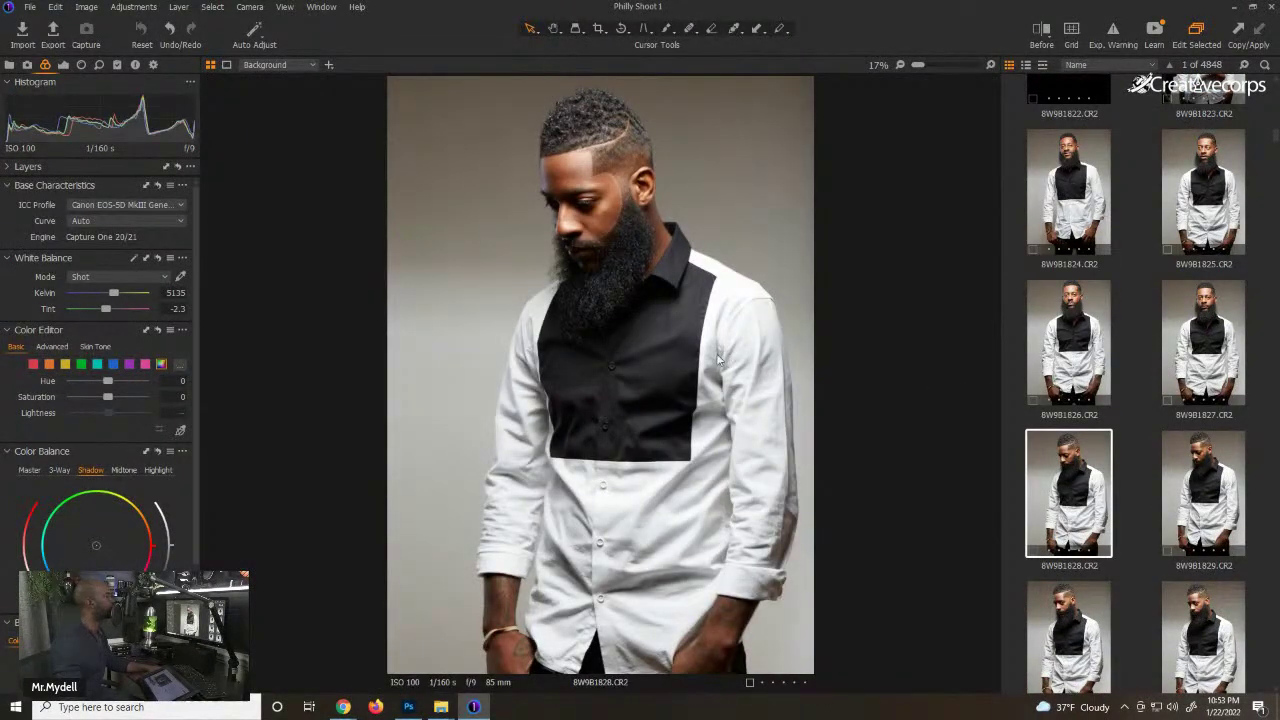
scroll(1136, 515, down, 6)
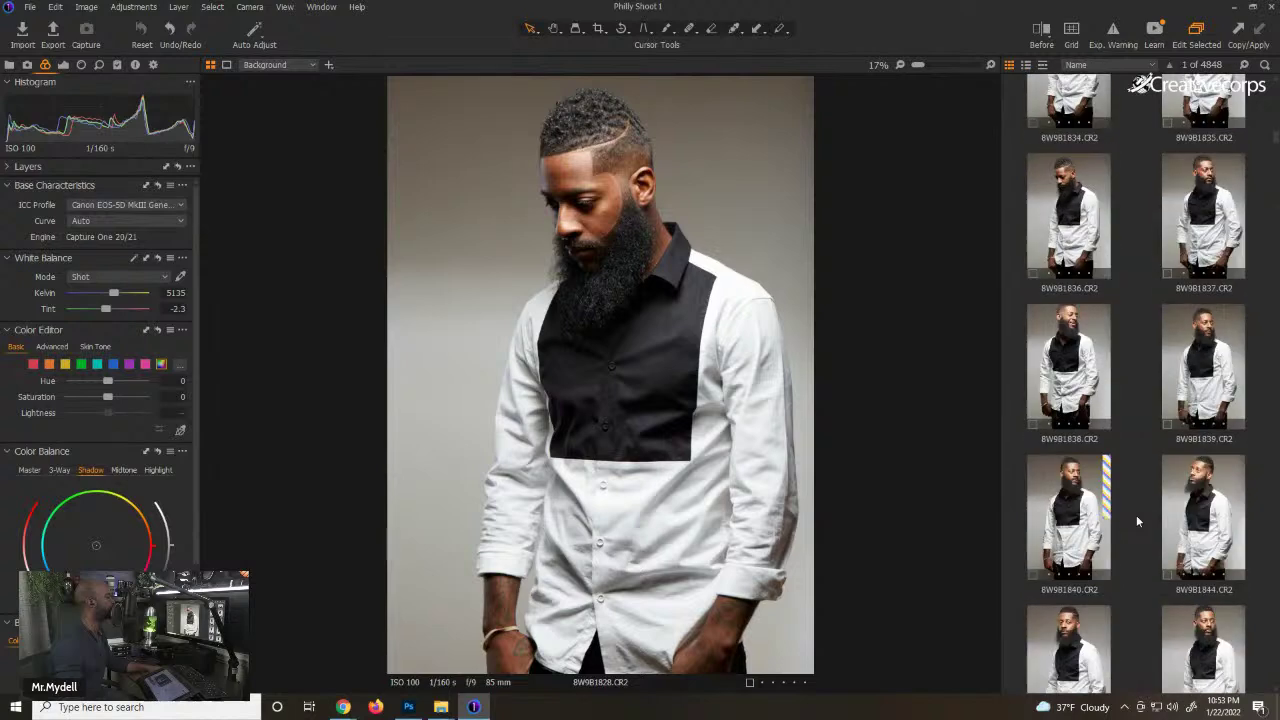
scroll(1136, 515, down, 4)
click(1069, 409)
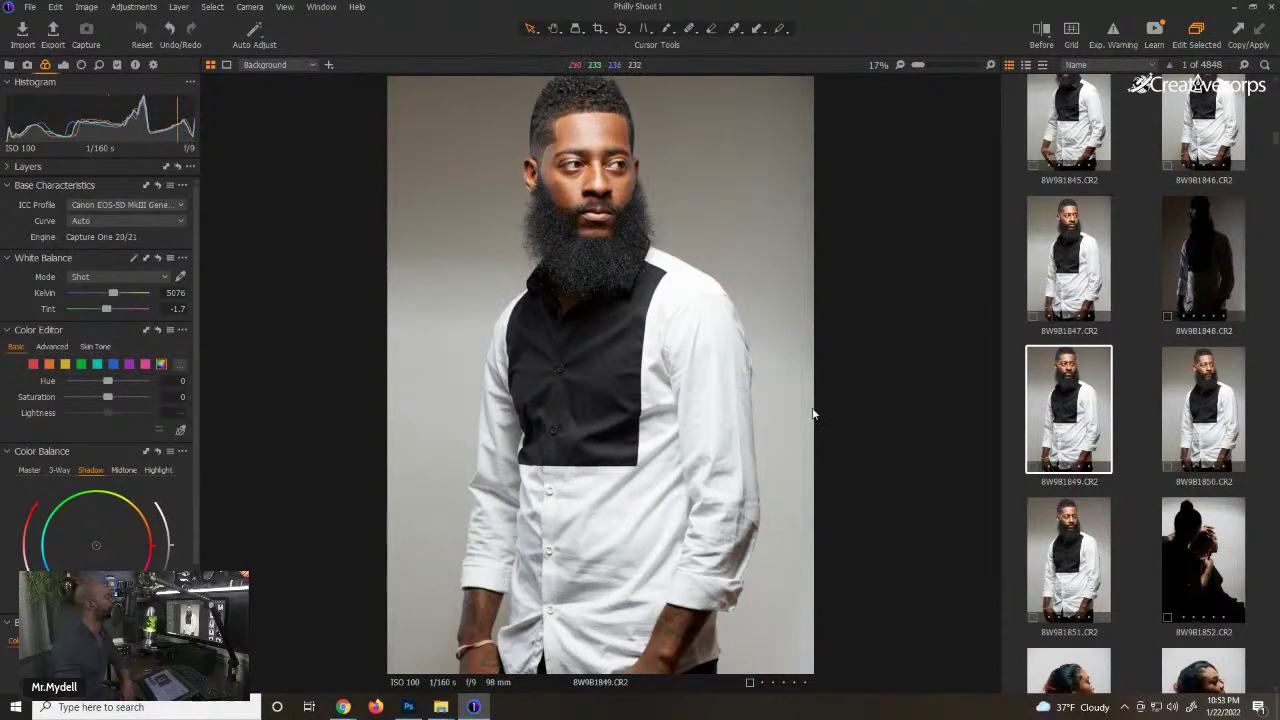
- Browse on to the portraits of the red-haired woman in black and view 8W9B1940
scroll(1168, 535, down, 1)
scroll(1168, 535, down, 10)
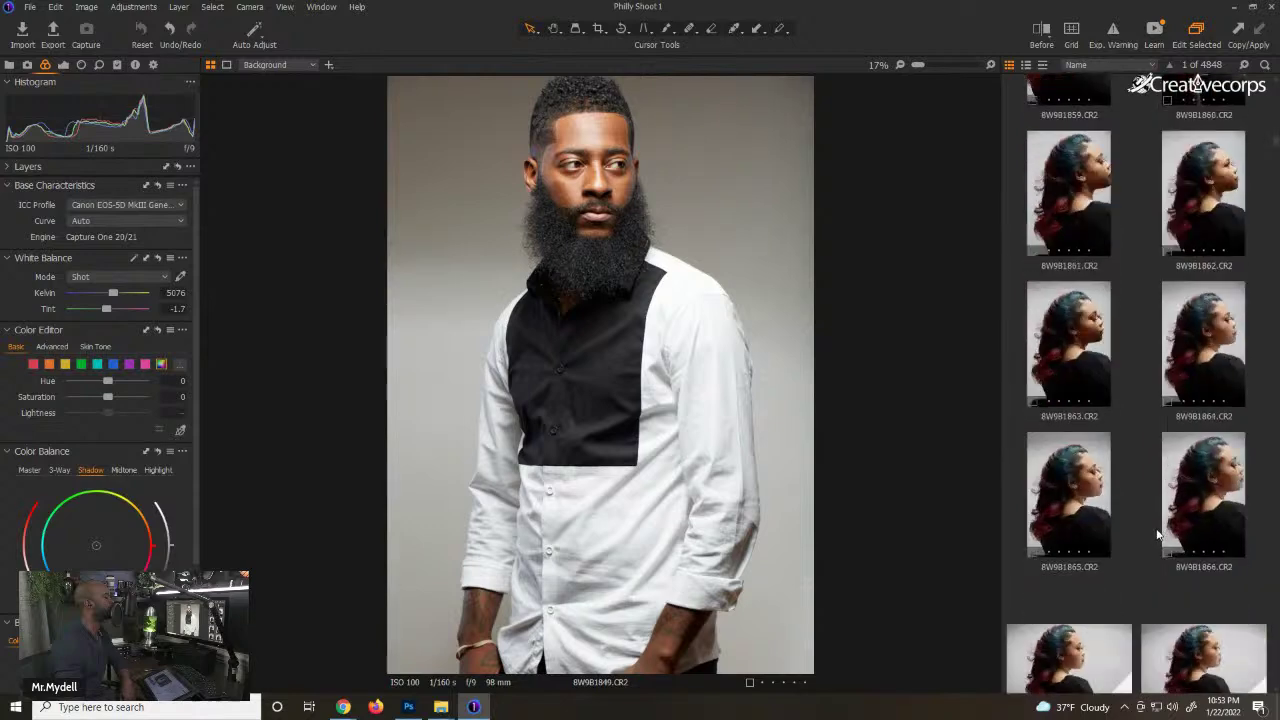
scroll(1164, 527, down, 15)
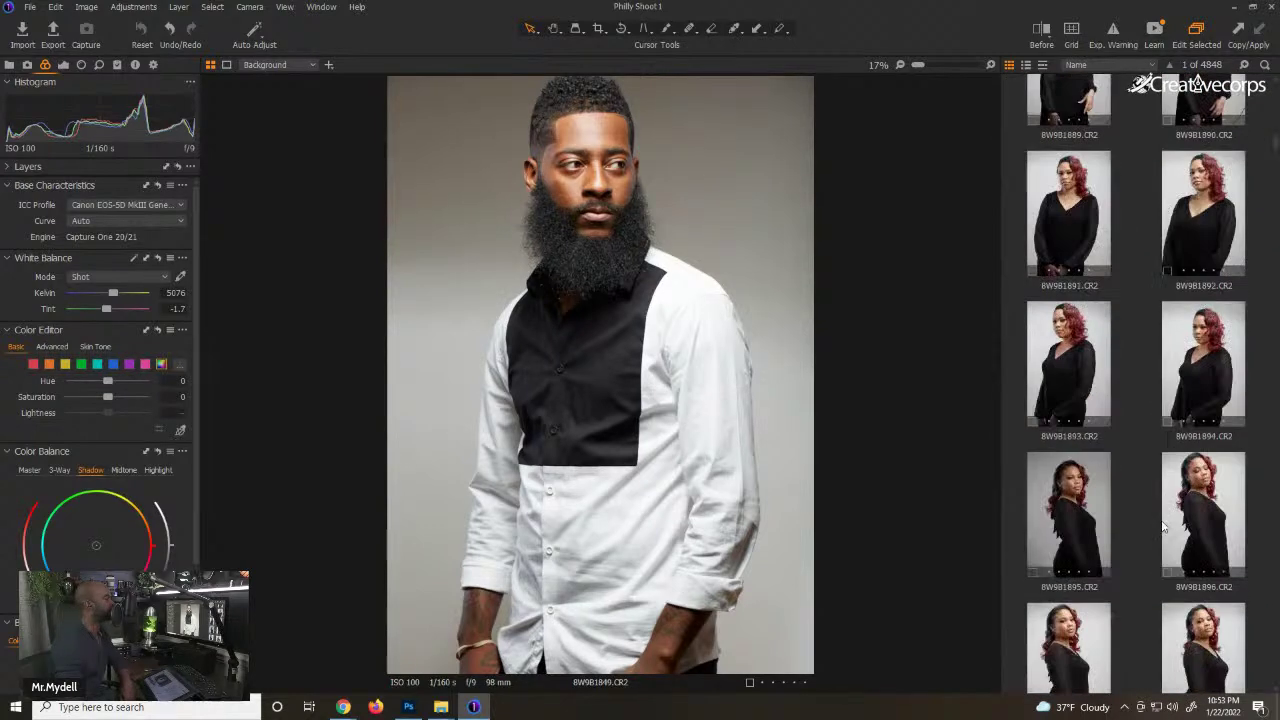
scroll(1164, 527, down, 12)
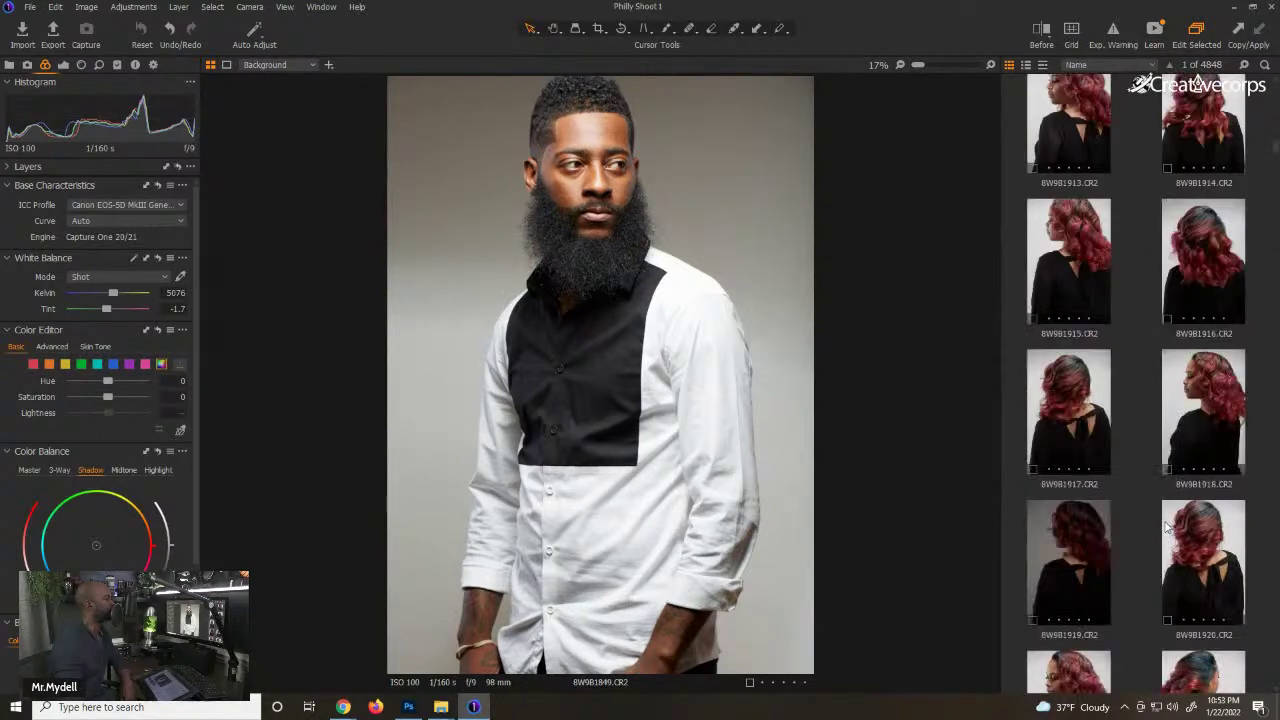
scroll(1166, 527, down, 8)
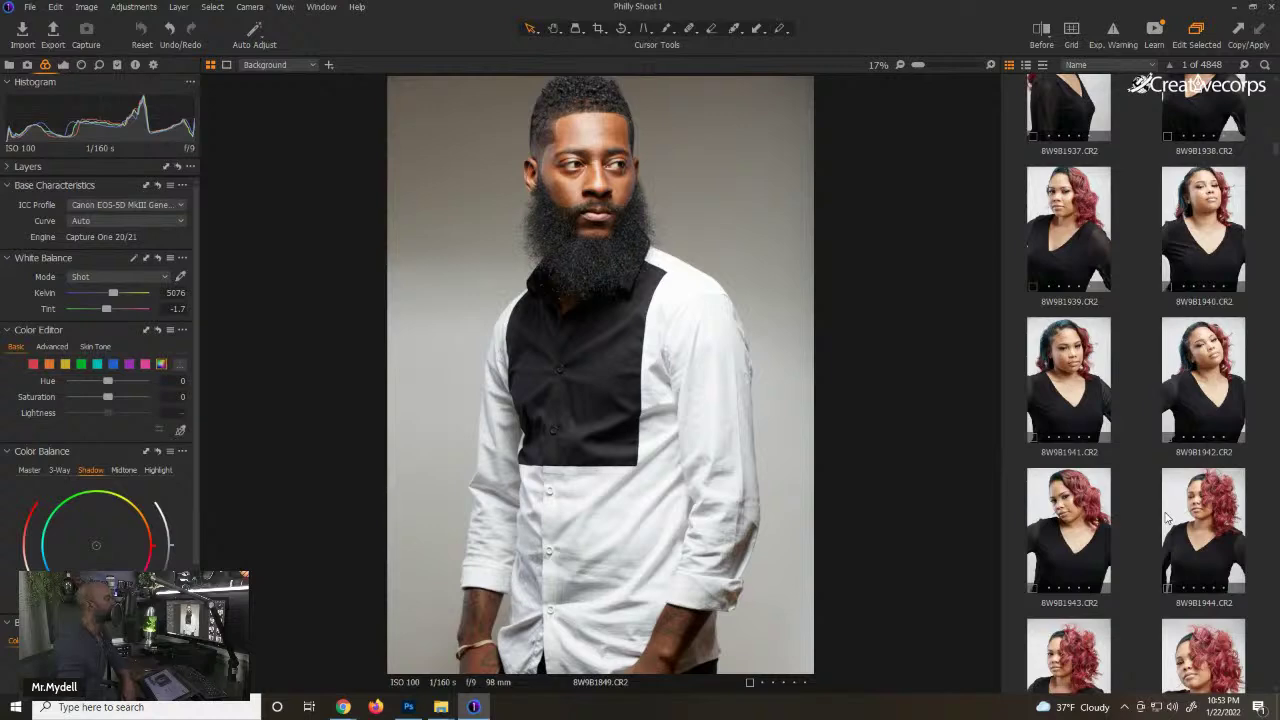
scroll(1166, 517, up, 1)
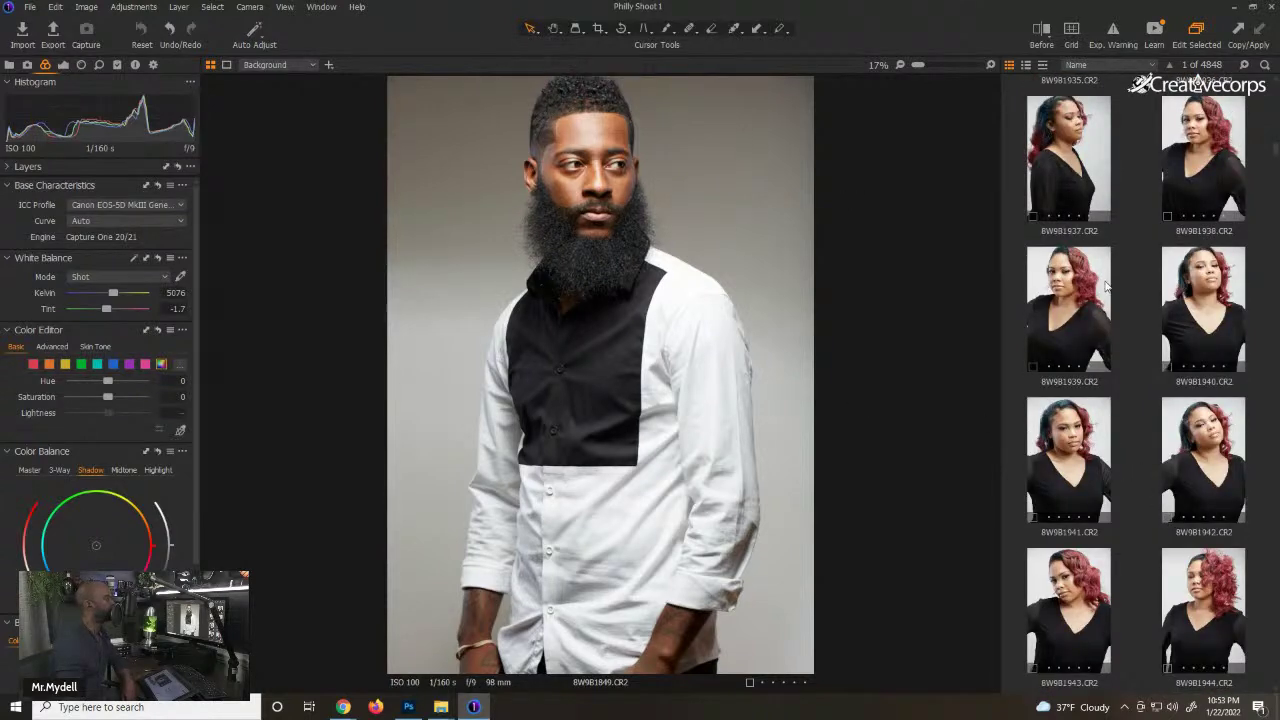
click(1215, 305)
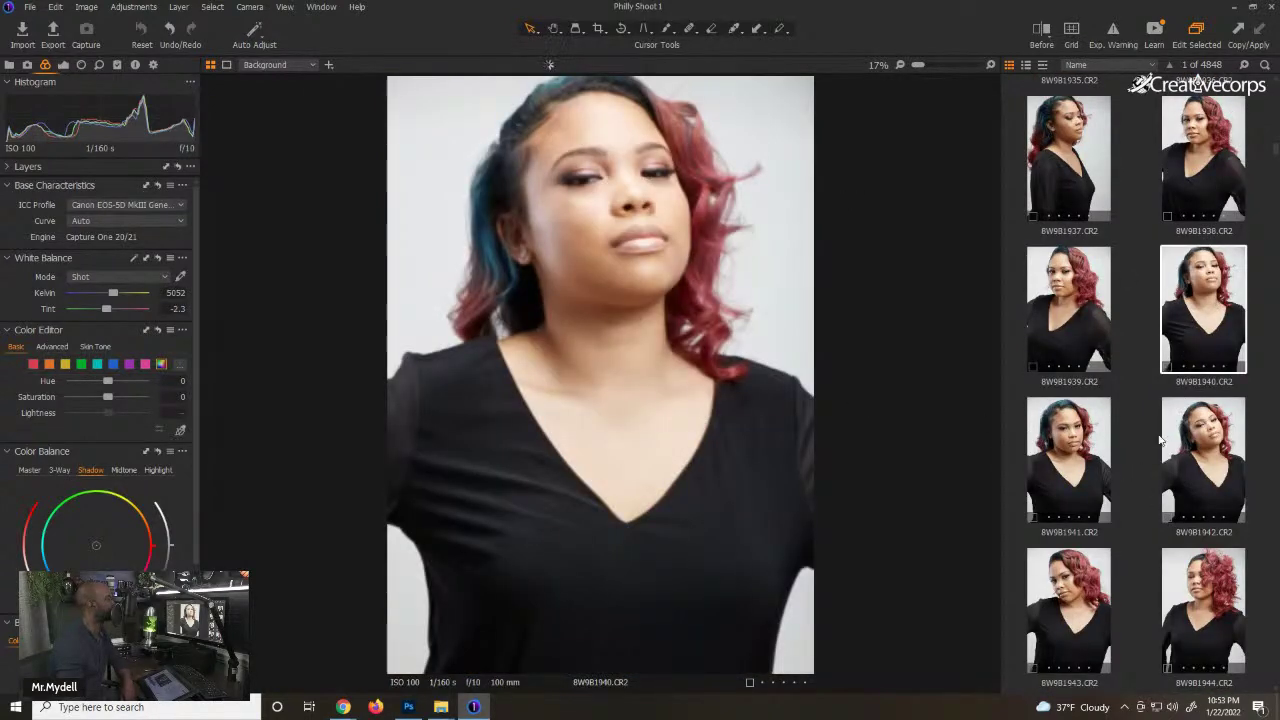
- View the red-haired woman's front-facing frame 8W9B1947 and the back view 8W9B1963
scroll(1160, 440, down, 5)
click(1090, 370)
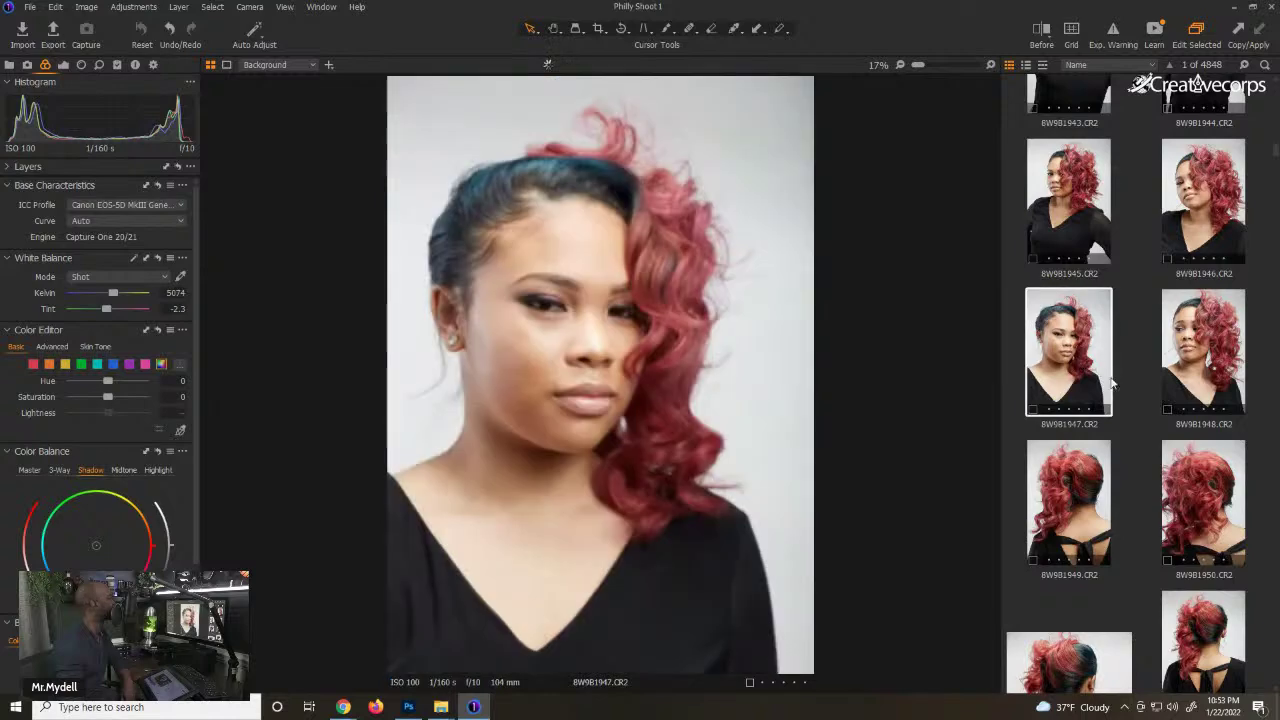
scroll(1136, 402, down, 10)
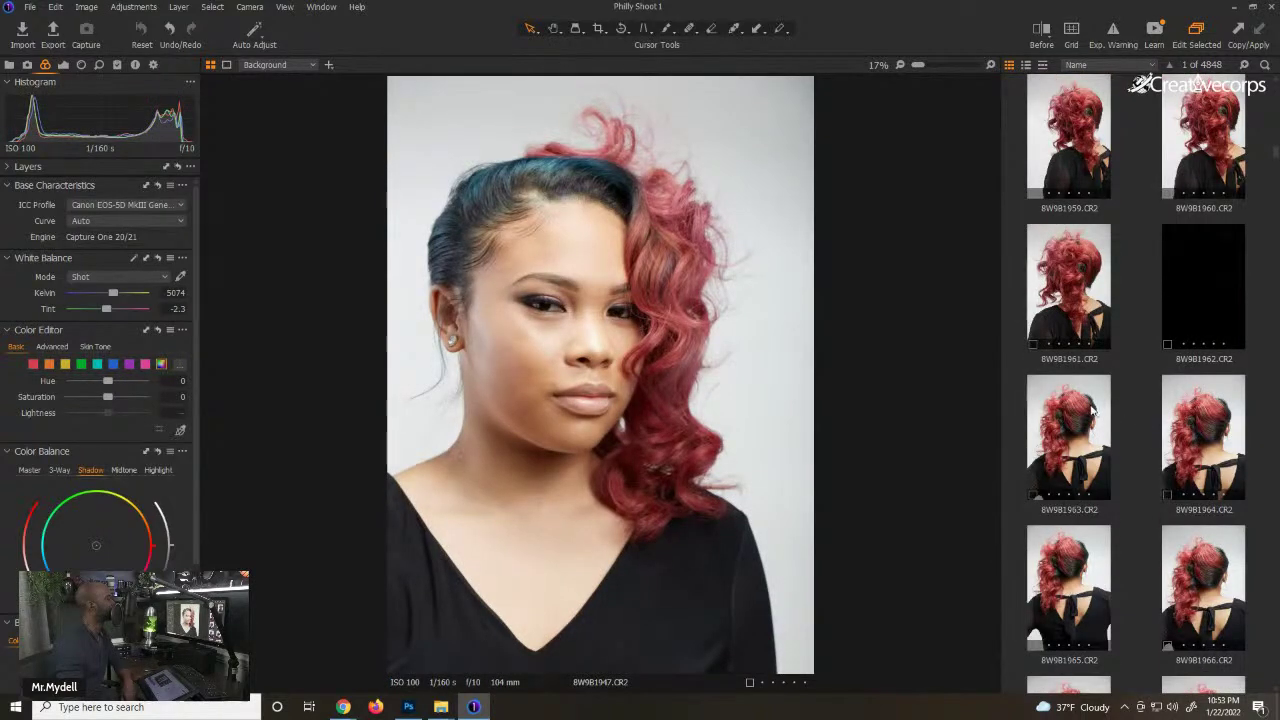
click(1093, 408)
- Browse to the close-ups of the woman with purple and green hair and view 8W9B2067 and 8W9B2070
scroll(1114, 433, down, 6)
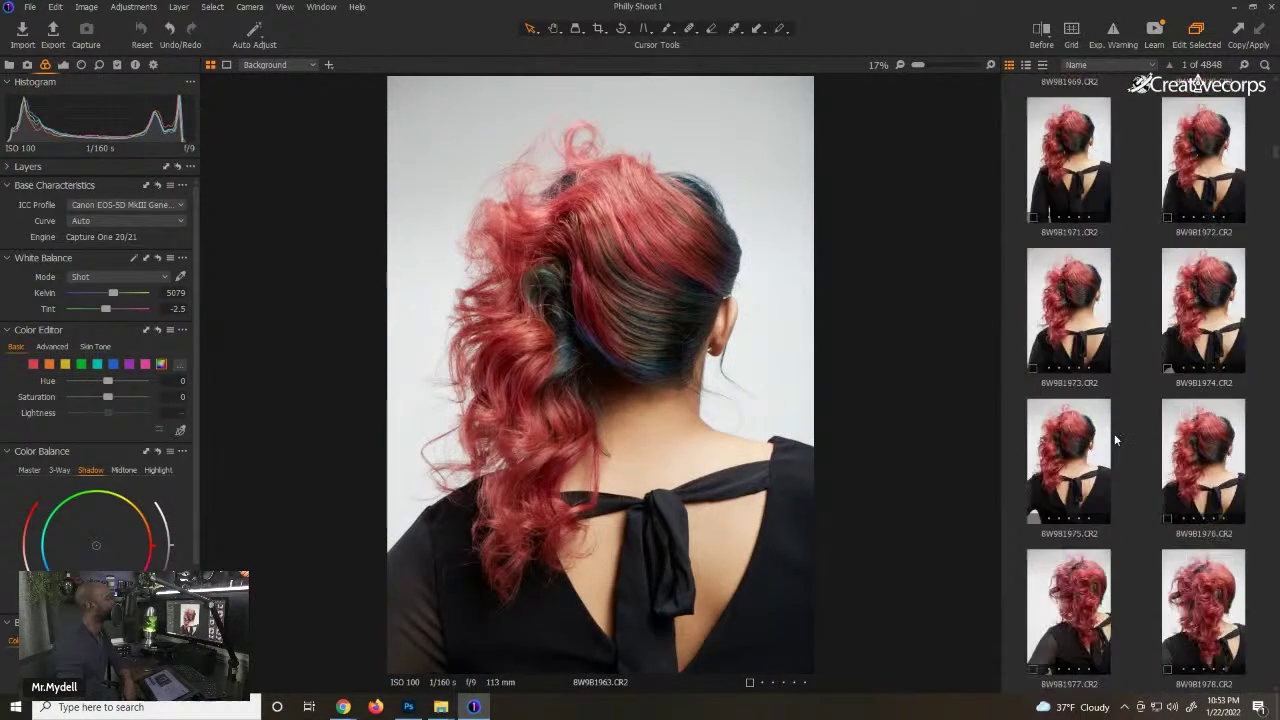
scroll(1116, 440, down, 13)
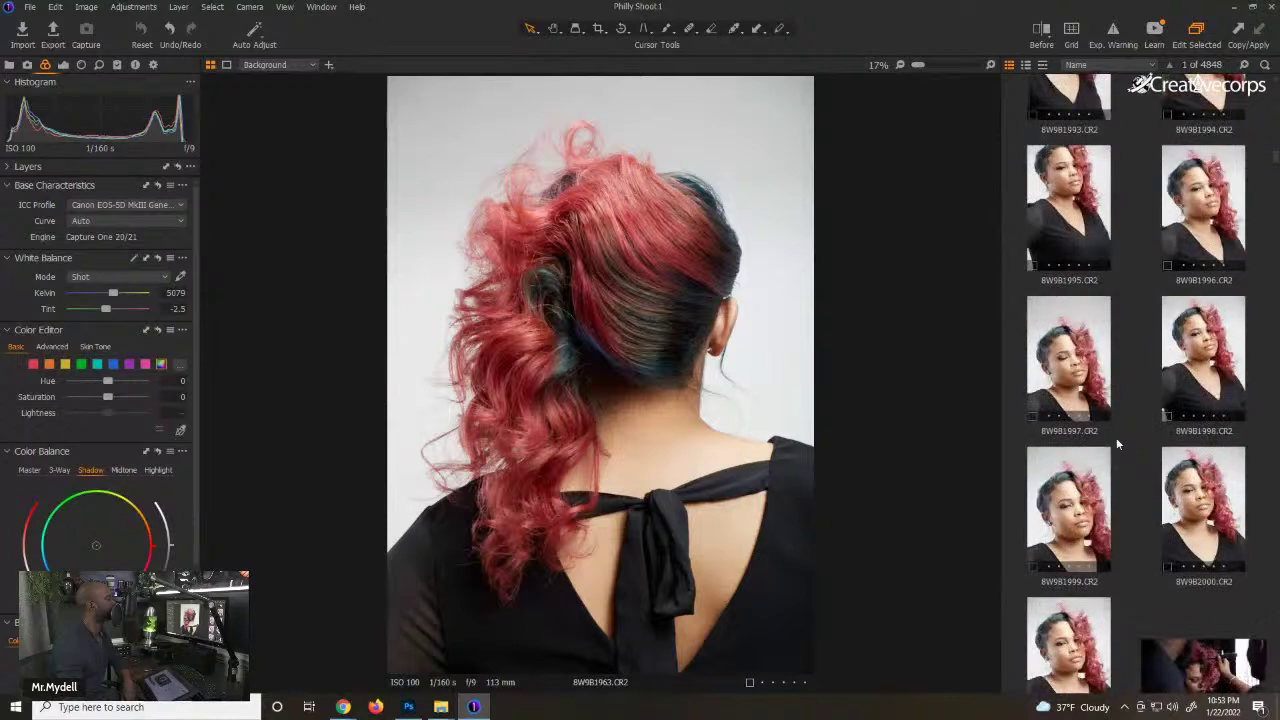
scroll(1116, 437, down, 20)
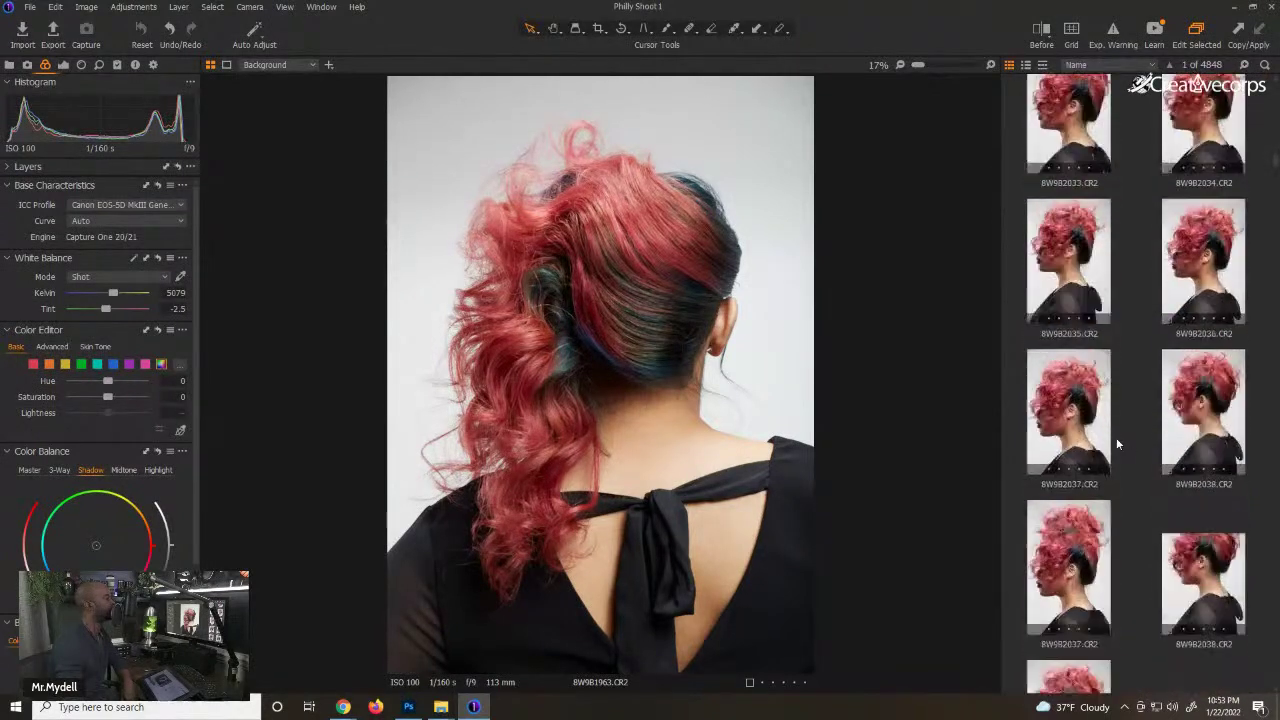
scroll(1116, 437, down, 11)
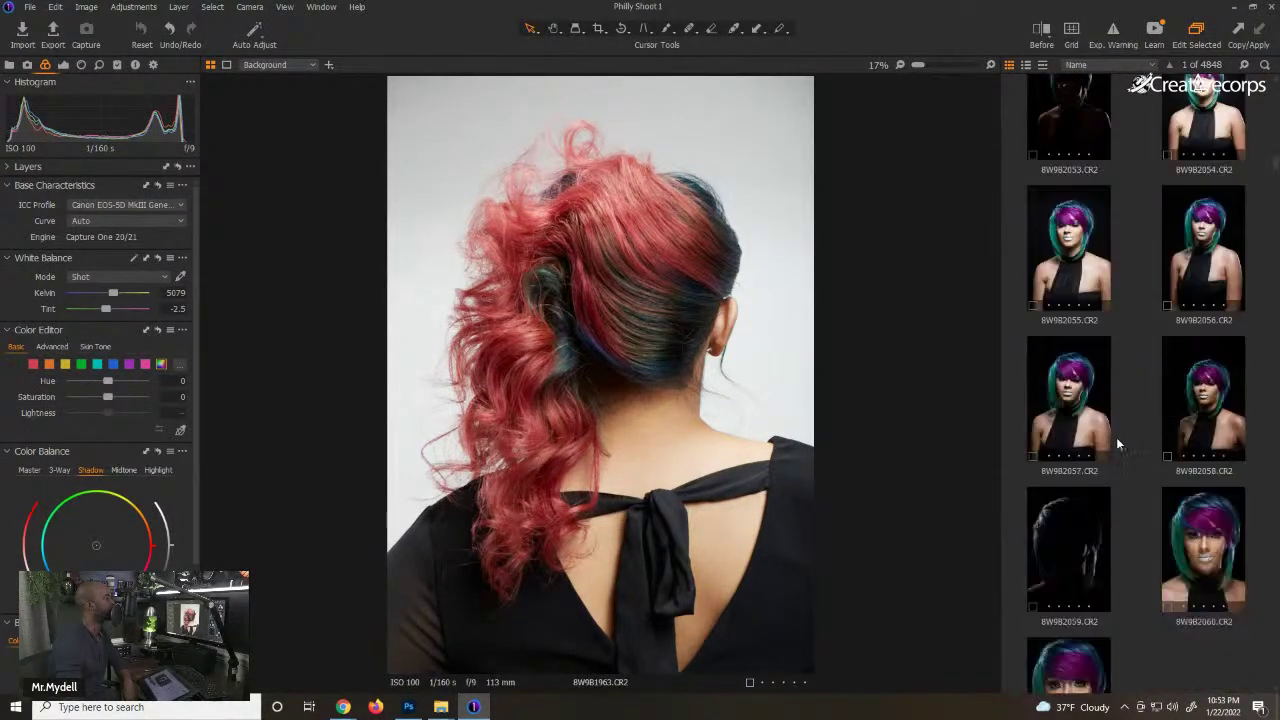
scroll(1116, 437, down, 5)
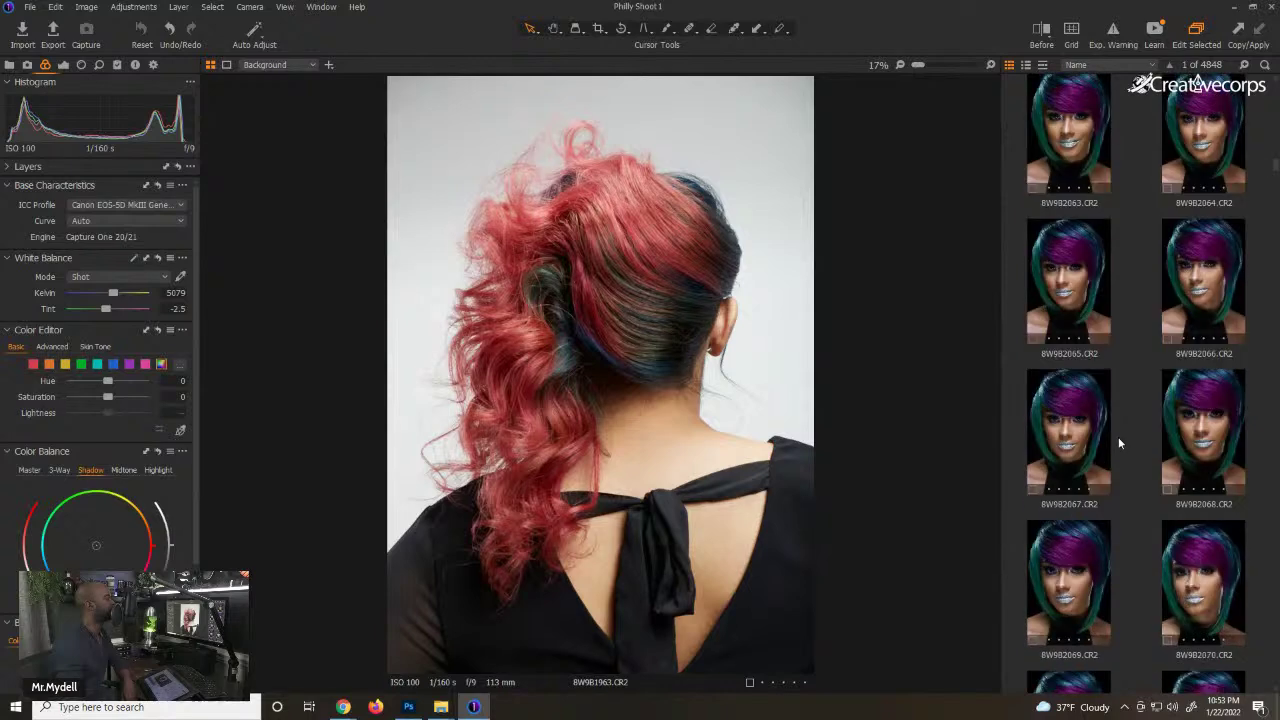
click(1088, 436)
scroll(1140, 490, down, 1)
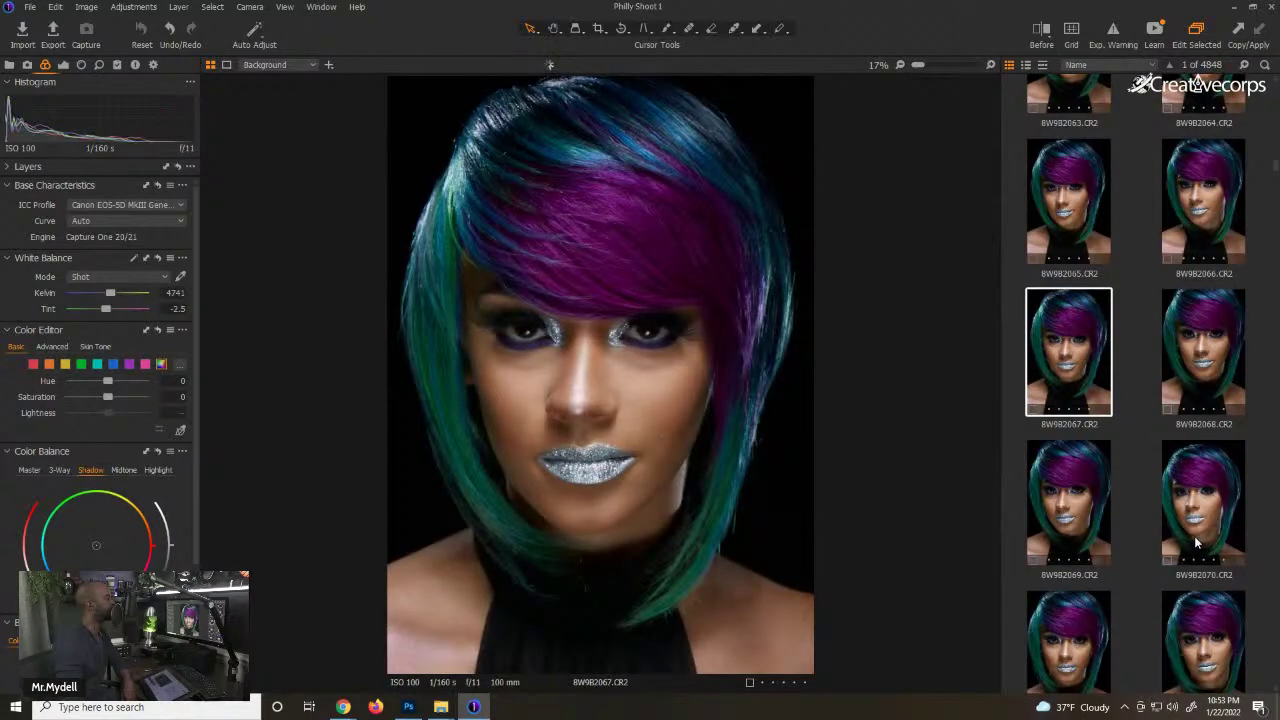
click(1197, 530)
- View the raised-chin frame 8W9B2081 and the over-the-shoulder frame 8W9B2126 of the woman with purple and green hair
scroll(1192, 518, down, 3)
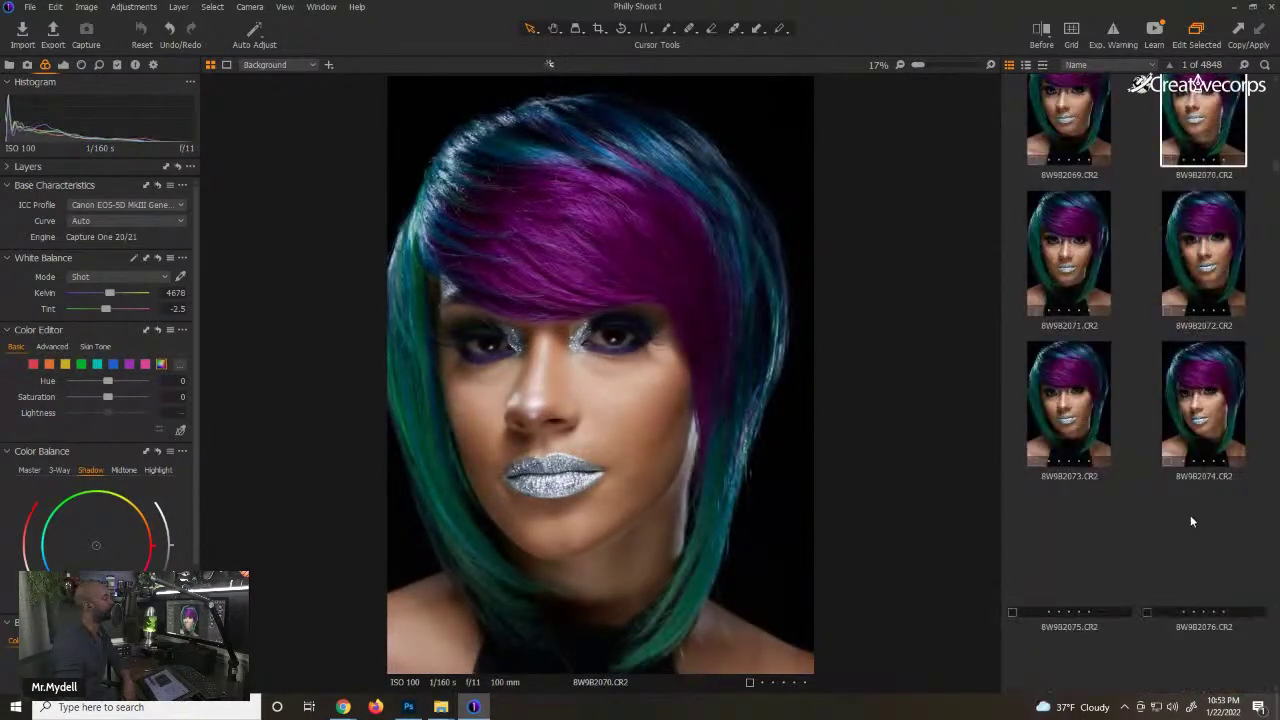
scroll(1128, 493, down, 4)
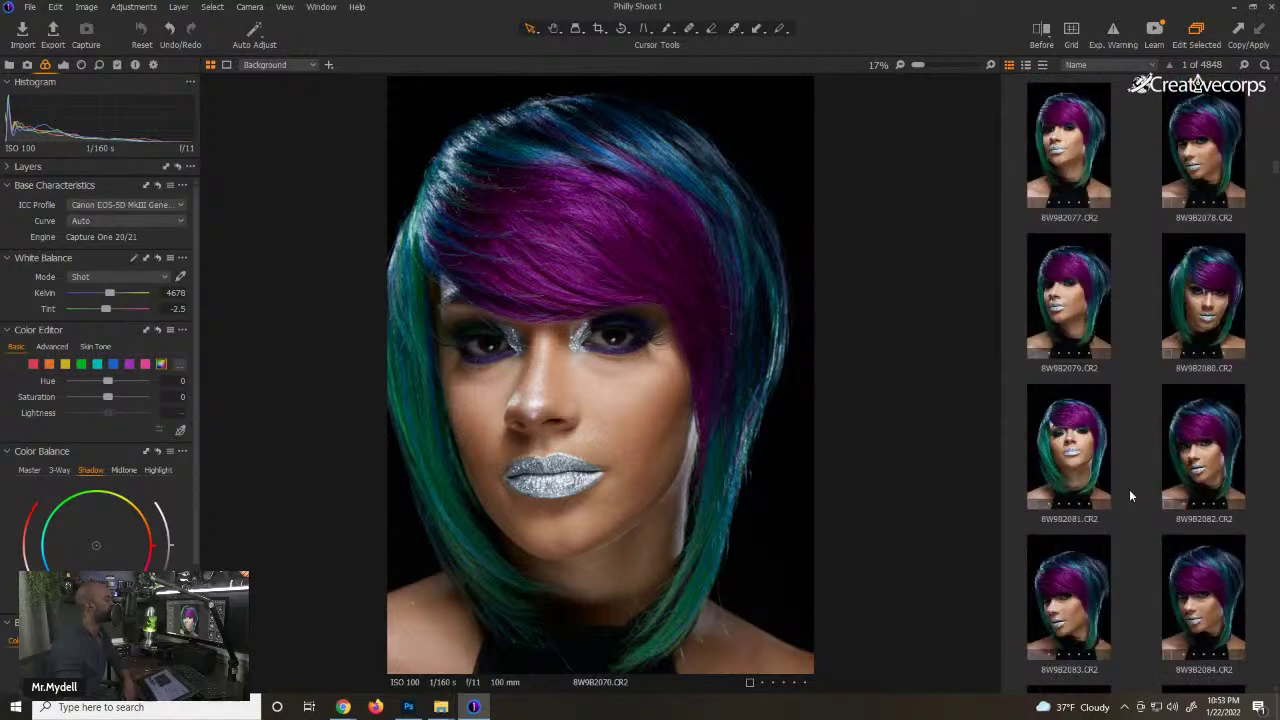
click(1095, 463)
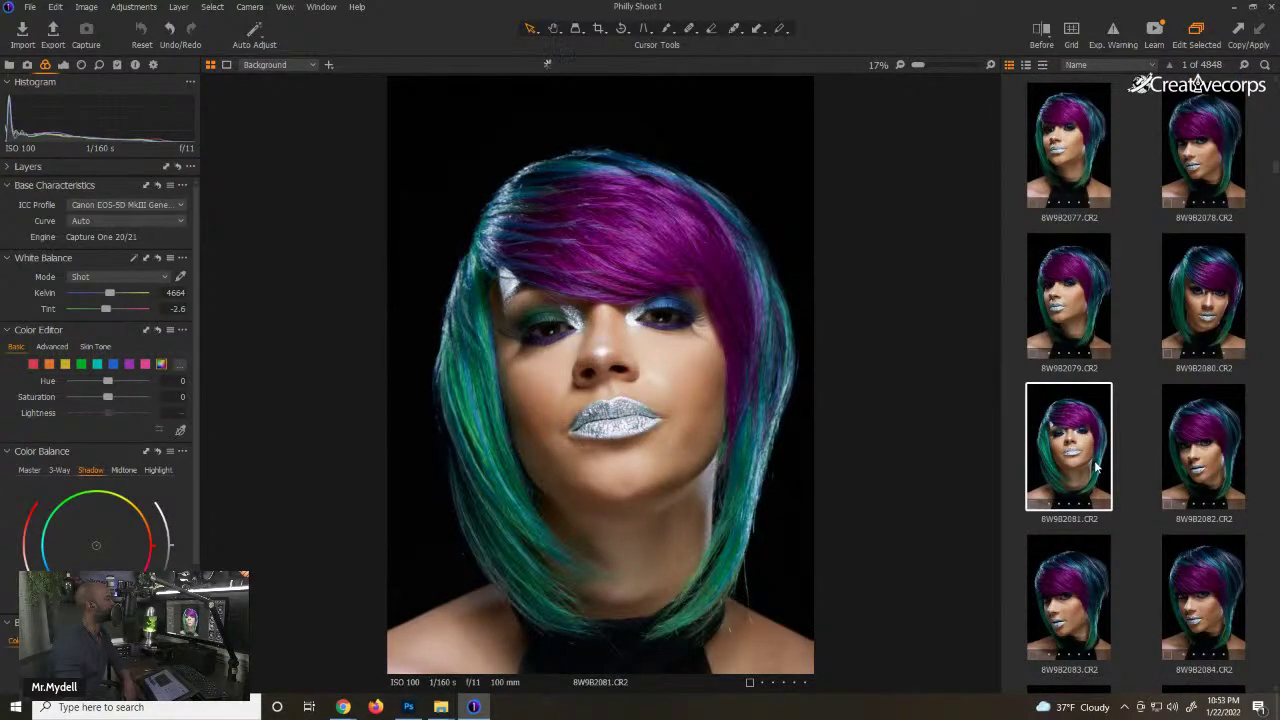
scroll(1096, 463, down, 7)
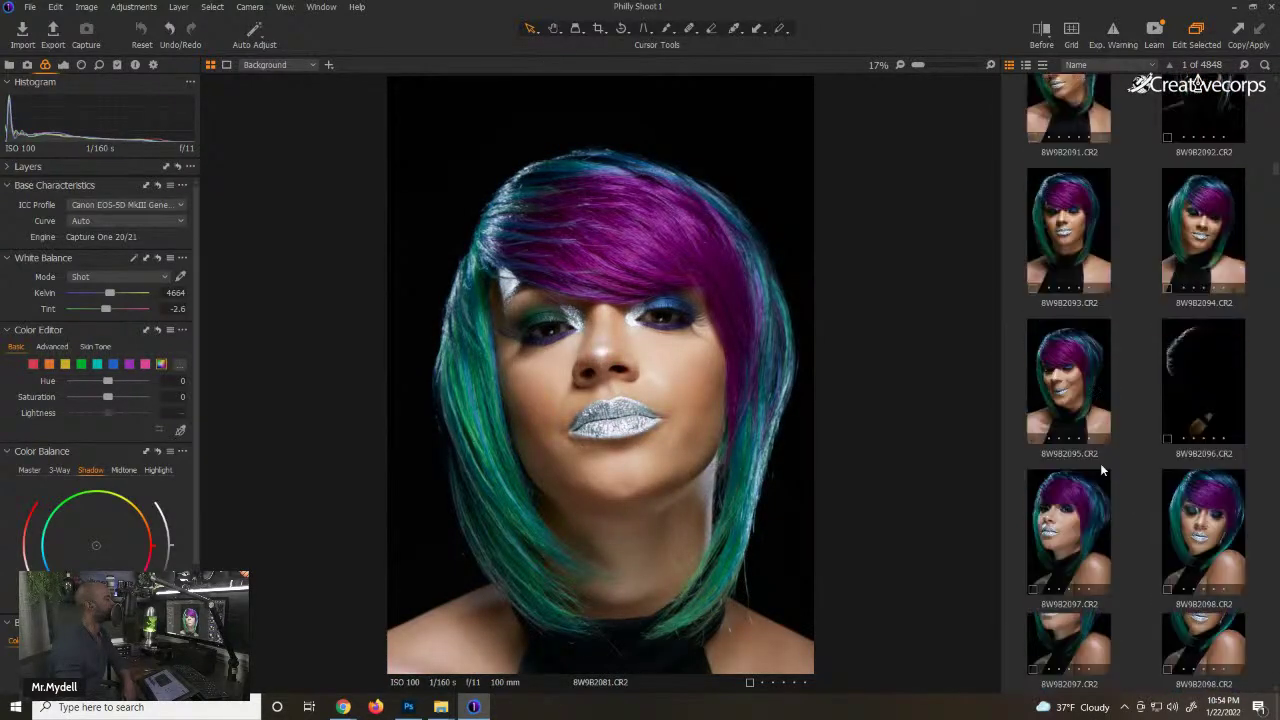
scroll(1100, 463, down, 12)
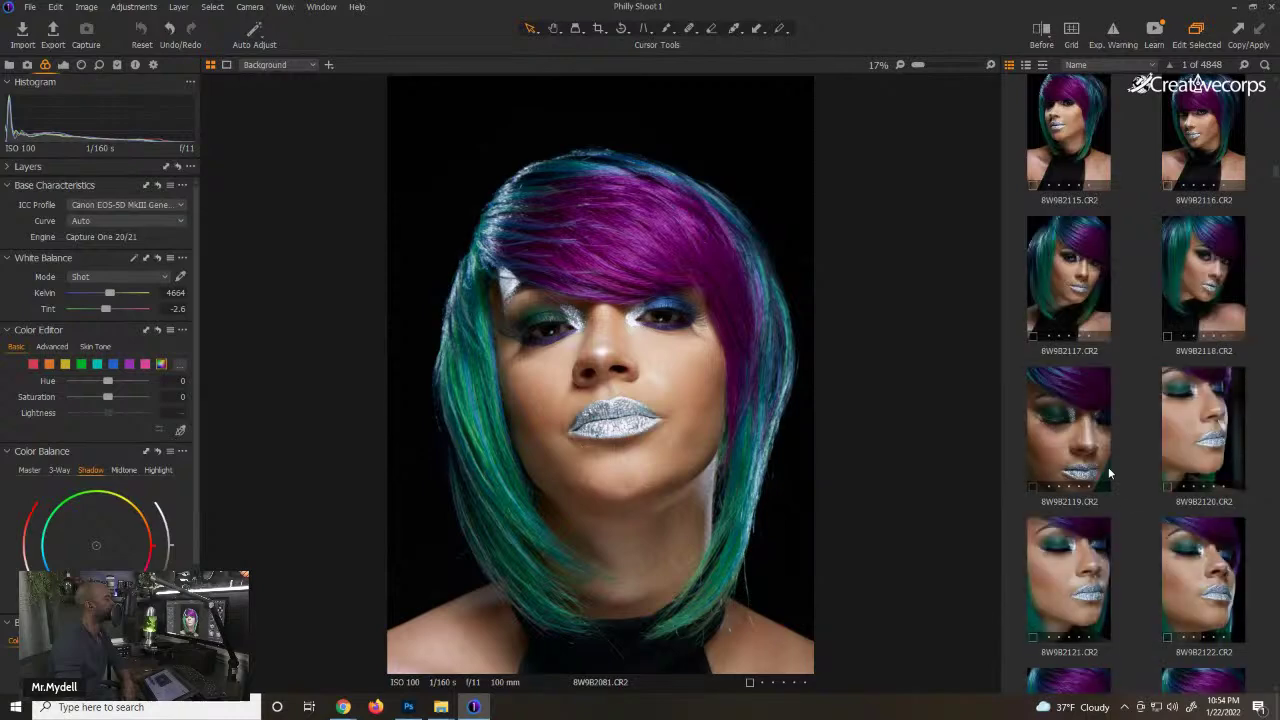
scroll(1124, 448, down, 3)
click(1200, 470)
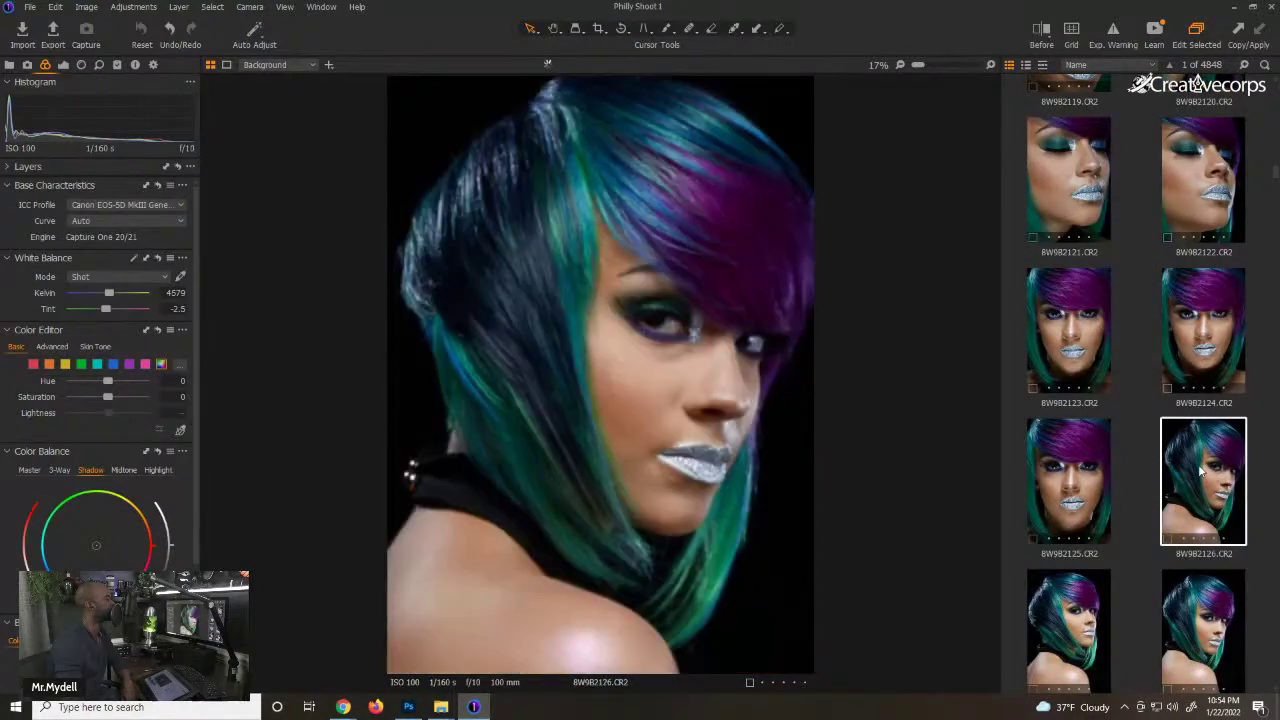
- Browse further through the purple-and-green hair portraits and view 8W9B2157
scroll(1204, 475, down, 5)
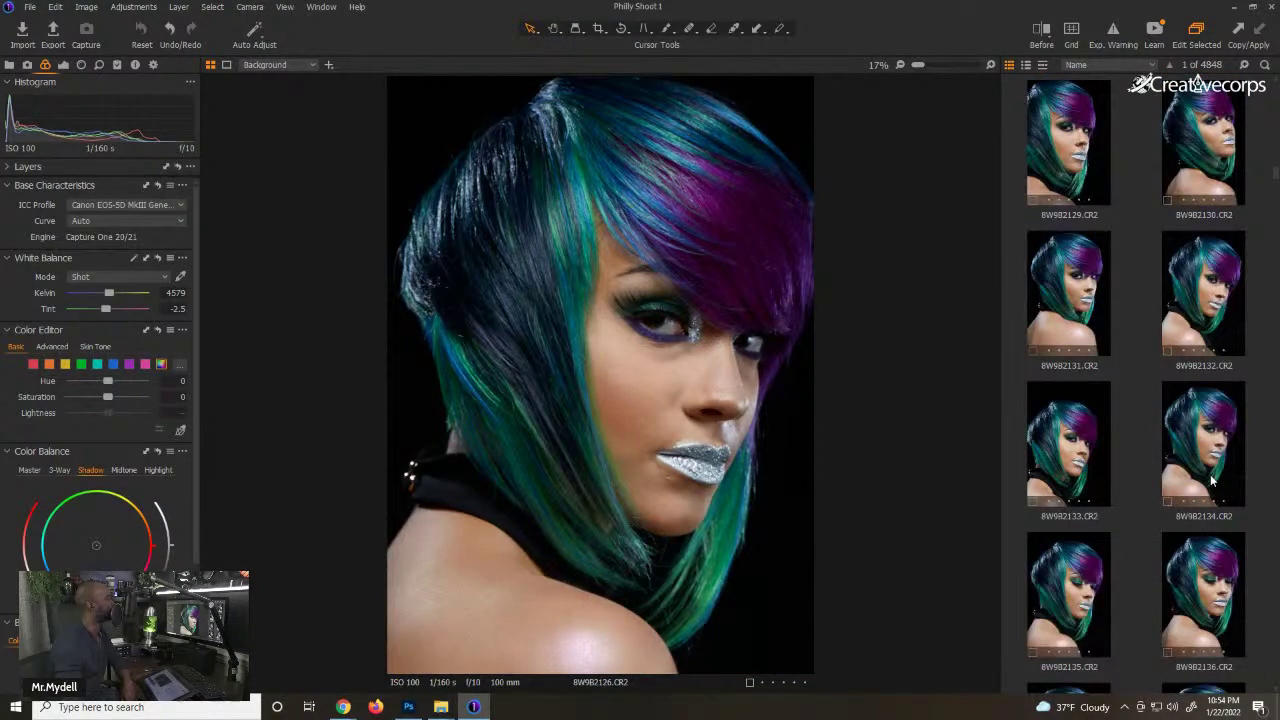
scroll(1212, 482, down, 12)
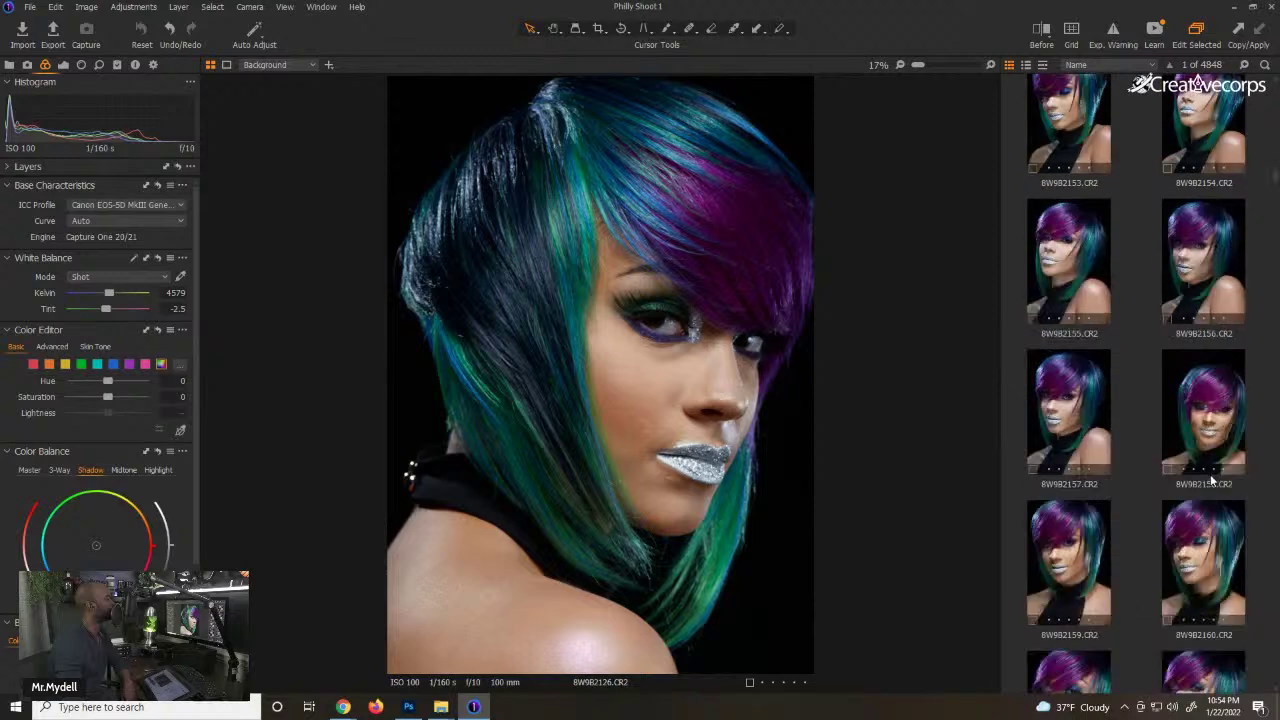
click(1080, 400)
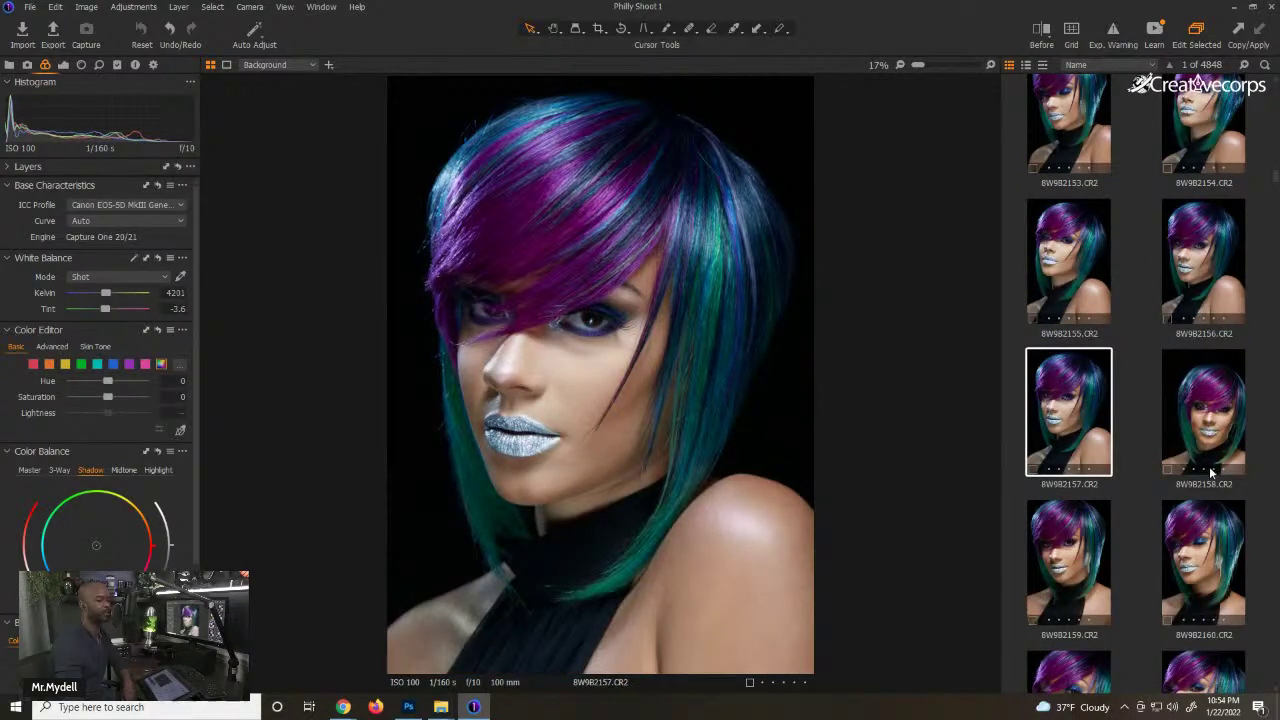
- View the tight eye-and-lips close-up 8W9B2171 of the woman with purple and green hair
scroll(1205, 470, down, 3)
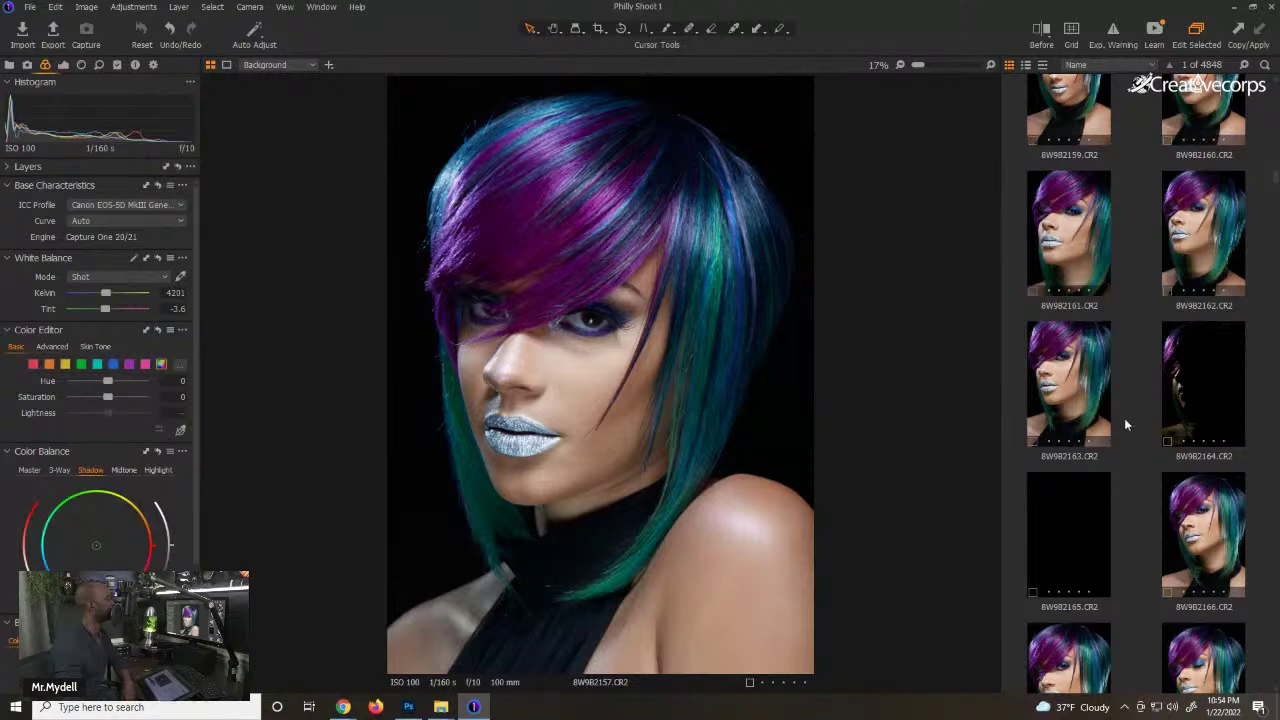
scroll(1187, 449, down, 4)
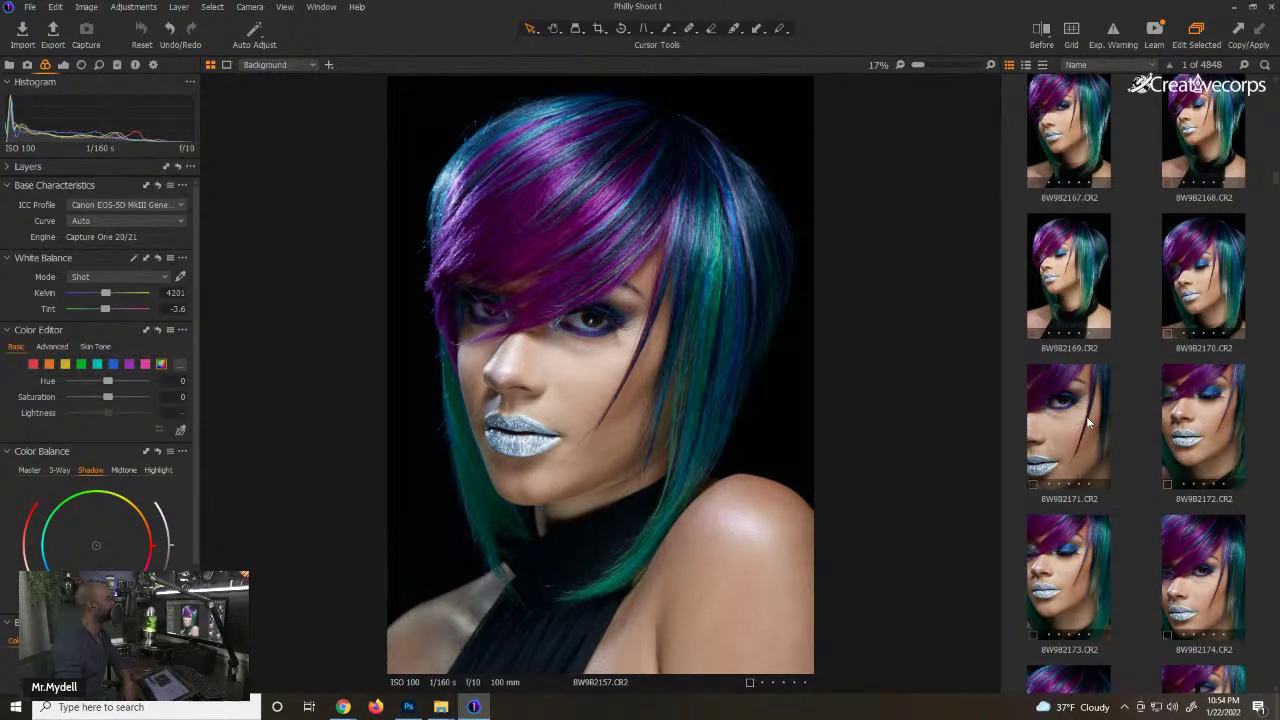
click(1090, 424)
- Browse to the portraits of the woman with short blonde hair and view 8W9B2188, 8W9B2205 and the raised-chin frame 8W9B2209
scroll(1168, 503, down, 4)
scroll(1168, 503, down, 3)
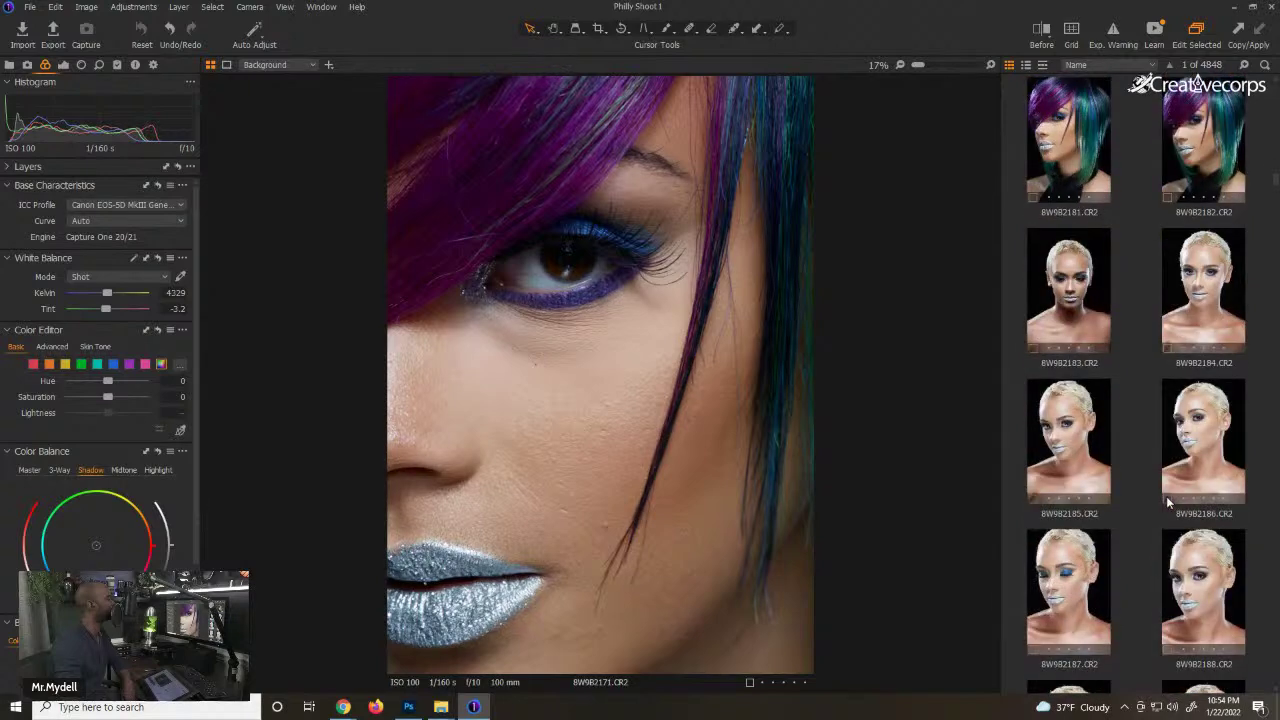
click(1205, 582)
scroll(1198, 565, down, 10)
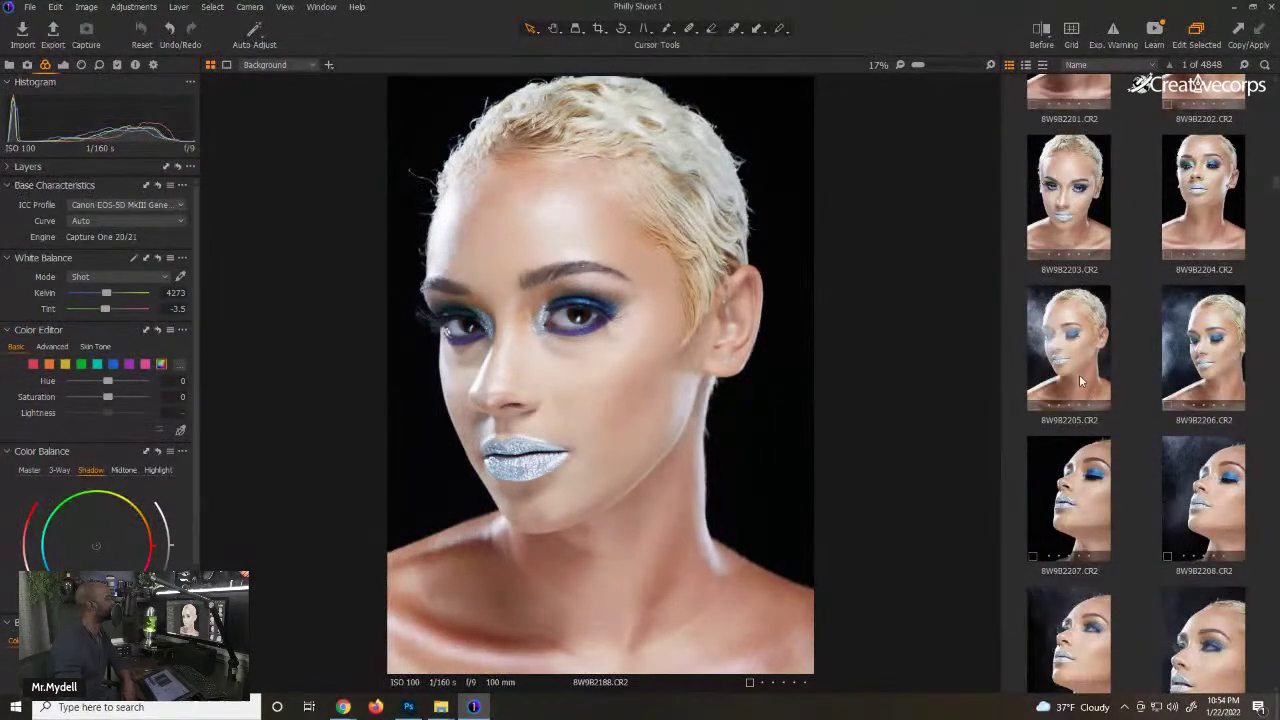
click(1067, 333)
click(1097, 612)
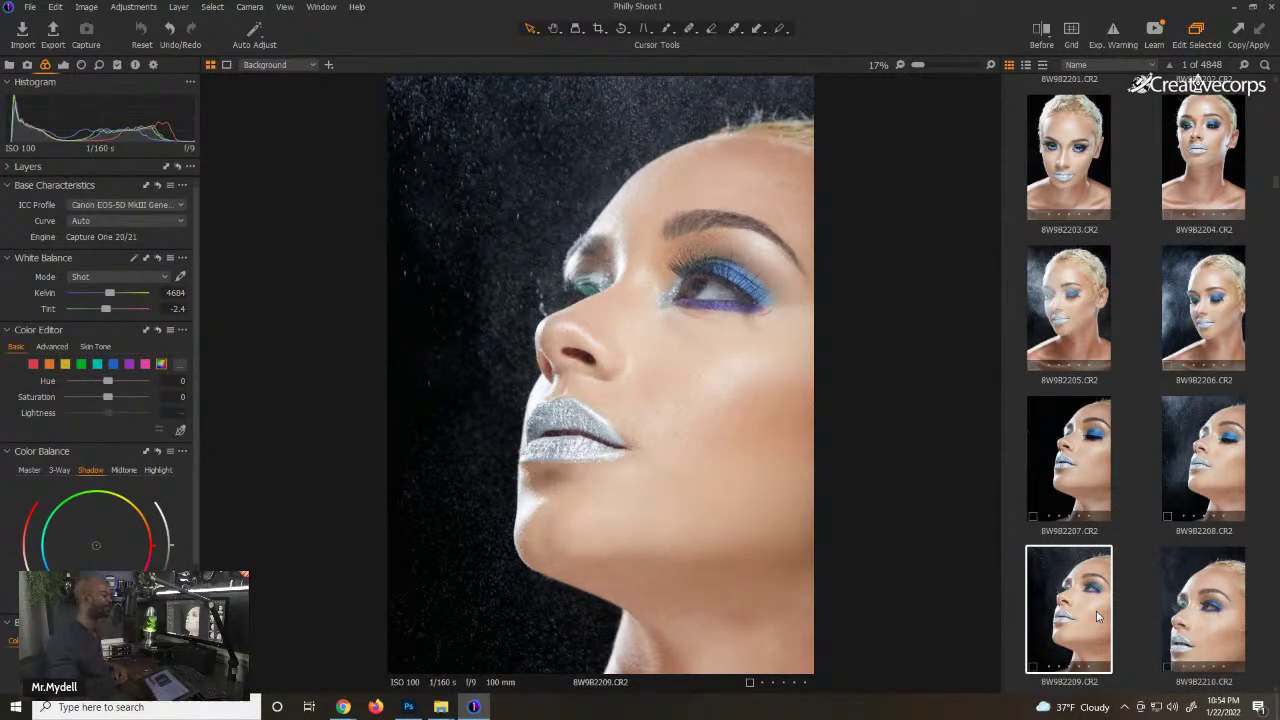
- Browse further through the short-blonde-haired woman's frames to the close-ups around 8W9B2245
scroll(1097, 616, down, 10)
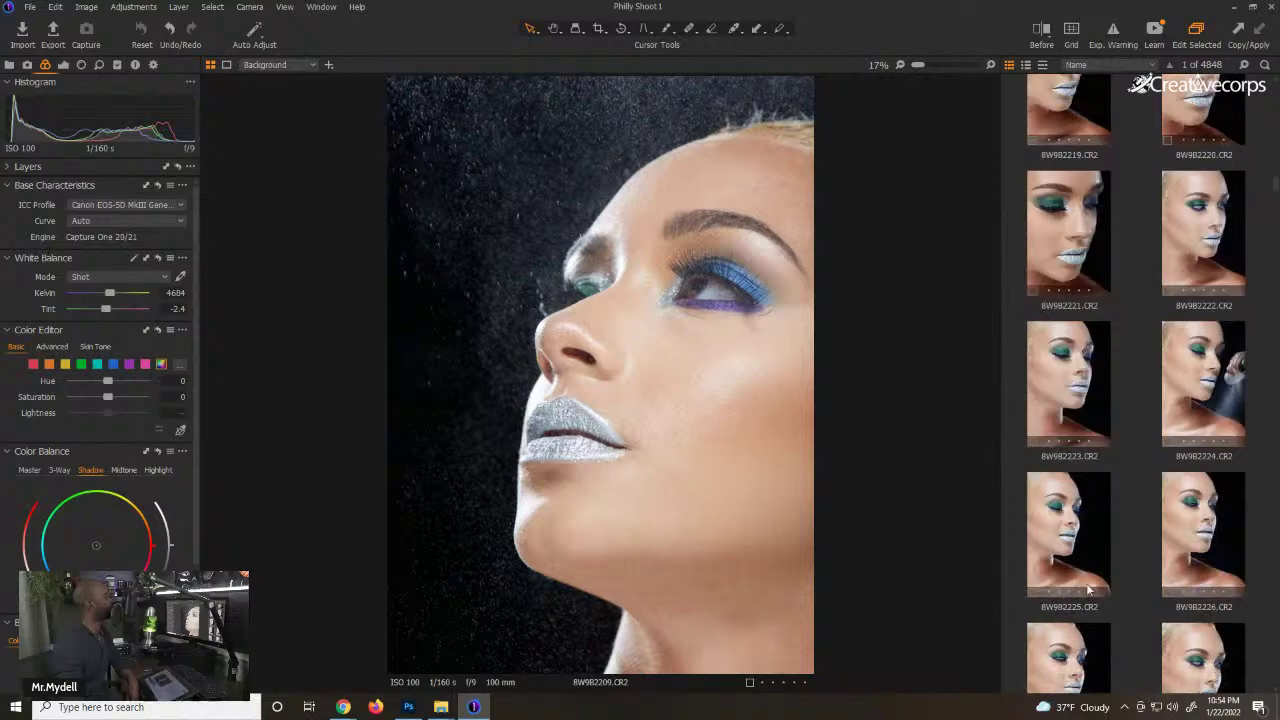
scroll(1097, 580, down, 6)
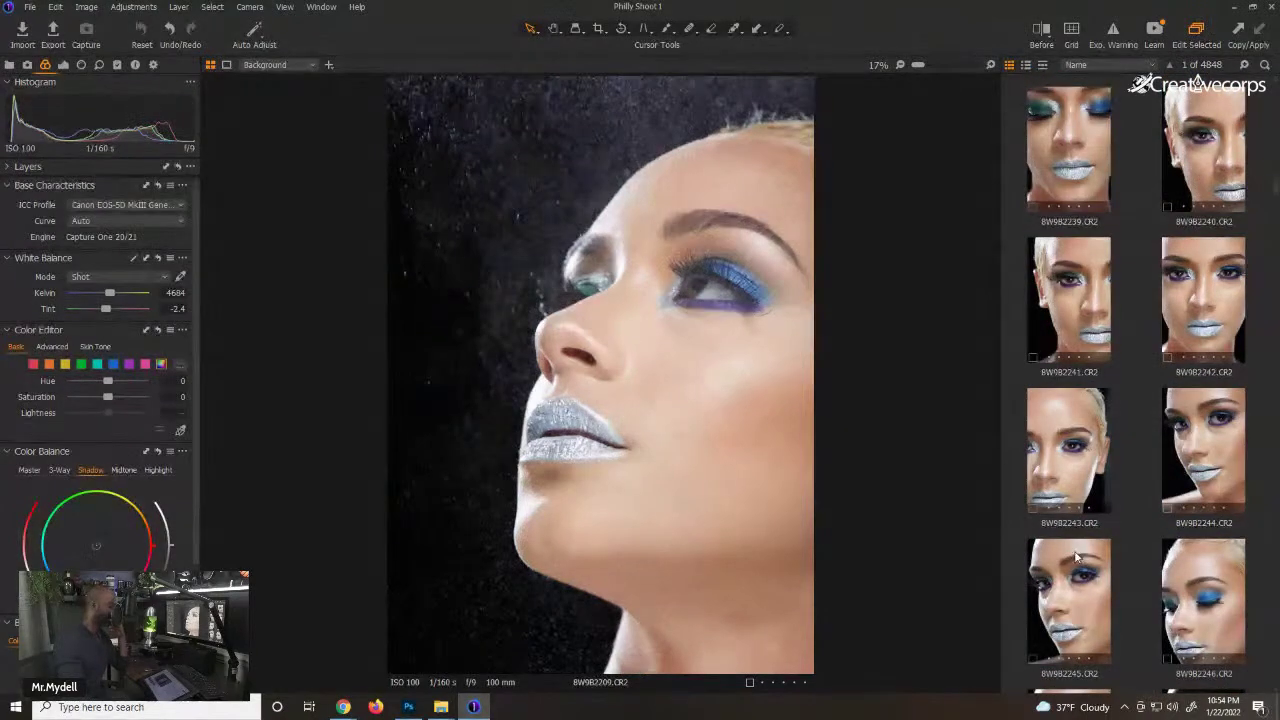